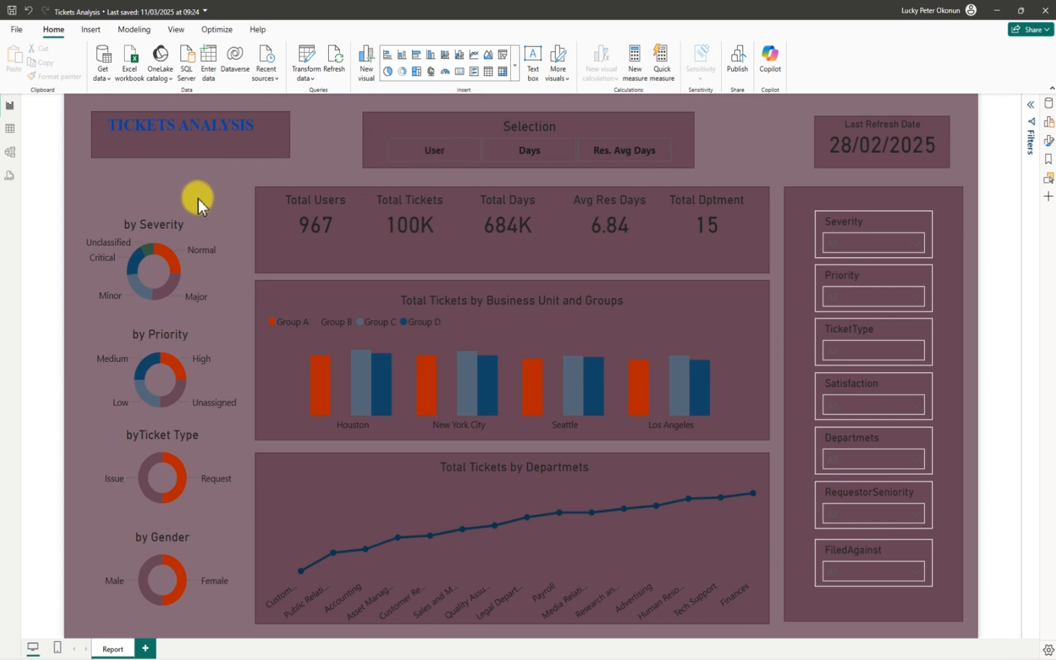
- Compare the donut charts for User, Days and Res. Avg Days using the Selection slicer, and clear its selection
{"action": "left_click", "coordinate": [433, 161]}
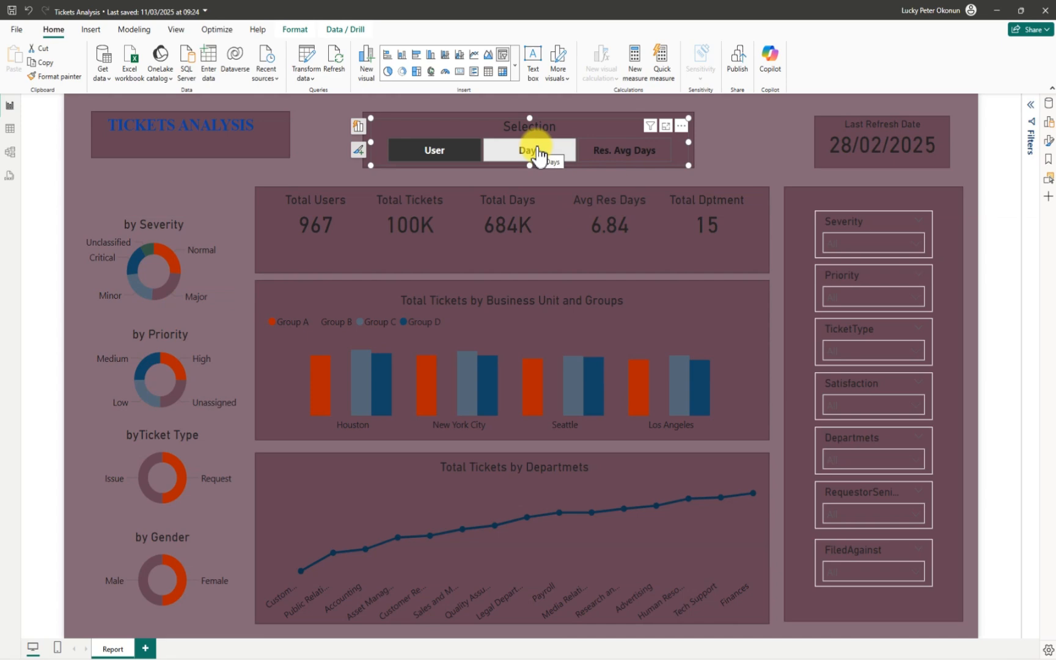
{"action": "left_click", "coordinate": [538, 153]}
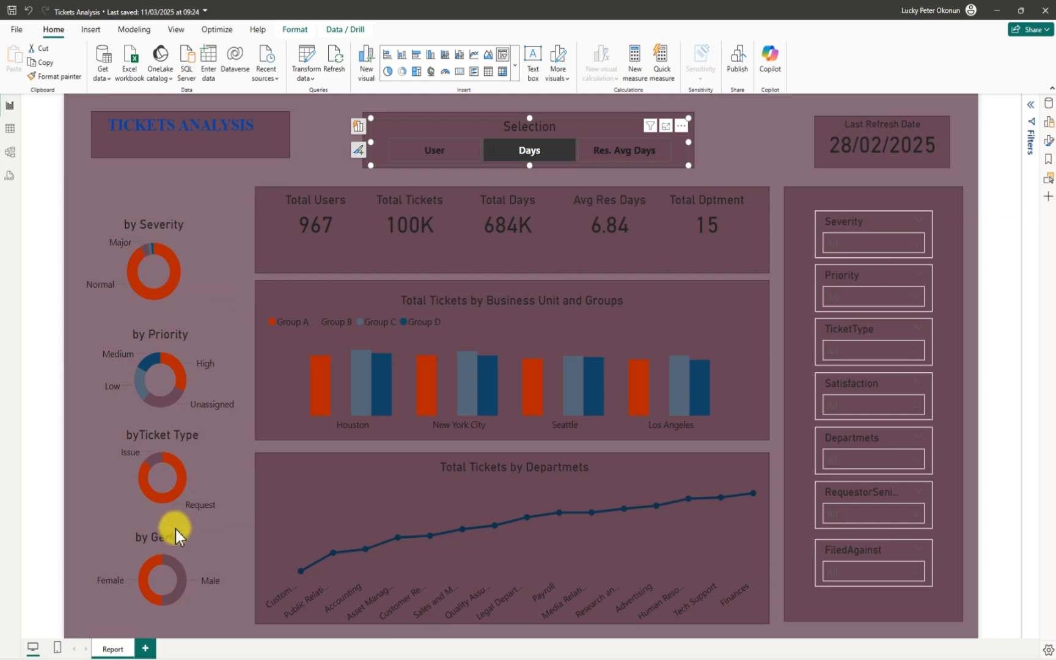
{"action": "left_click", "coordinate": [627, 158]}
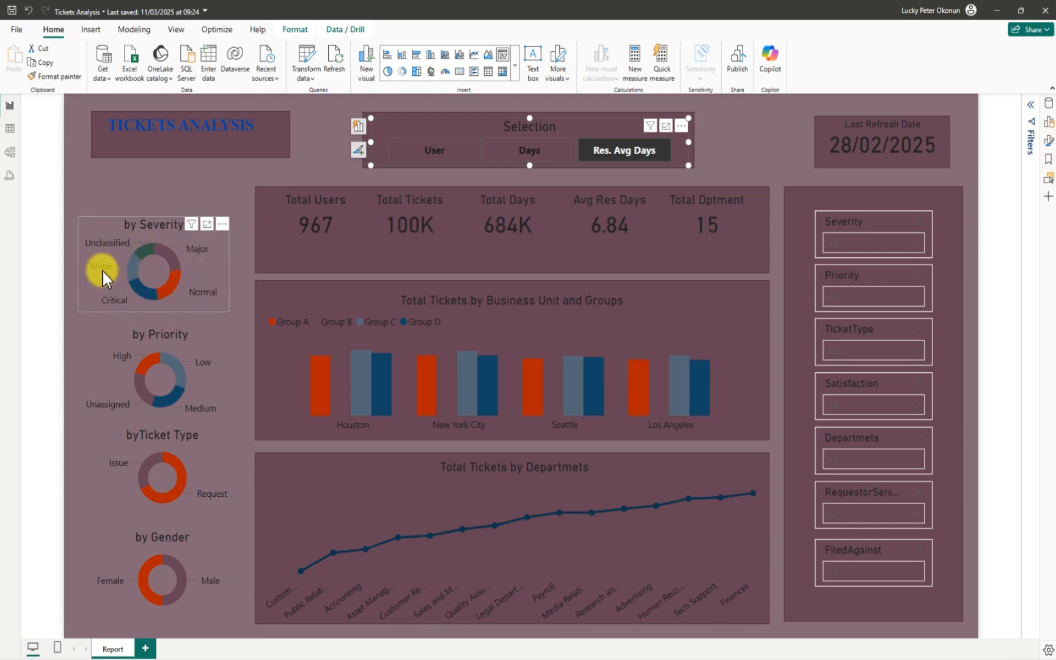
{"action": "left_click", "coordinate": [432, 157]}
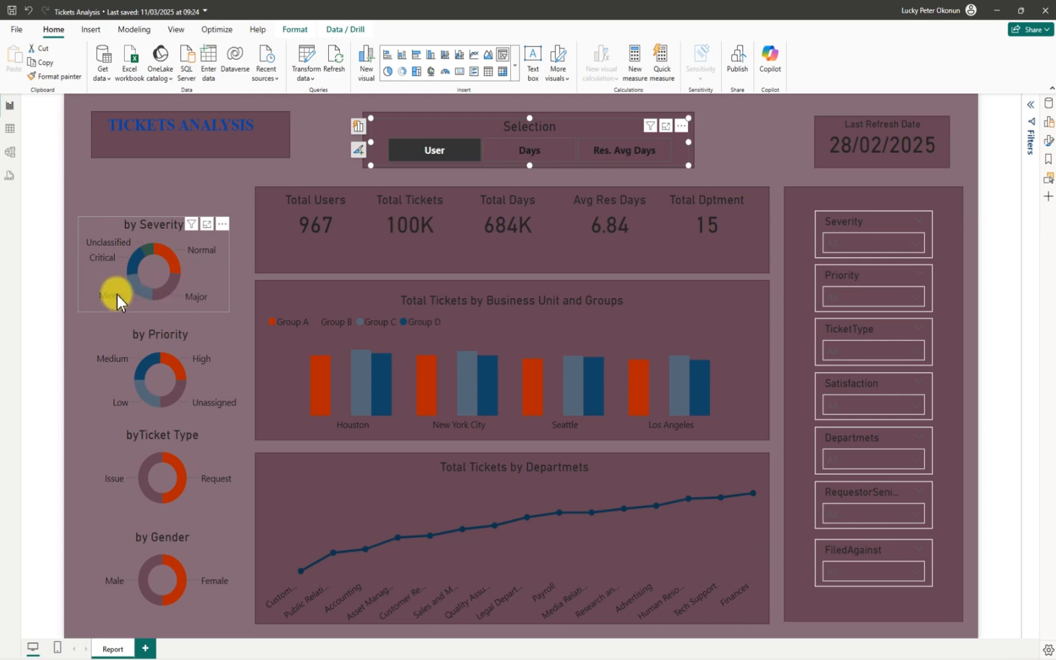
{"action": "left_click", "coordinate": [622, 156]}
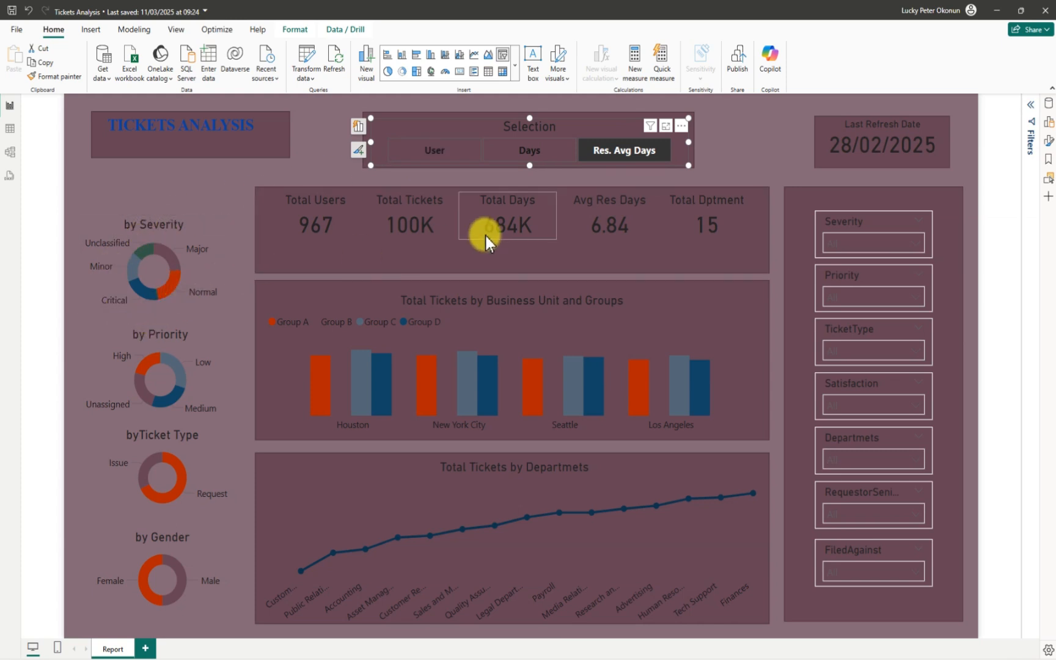
{"action": "left_click", "coordinate": [643, 160]}
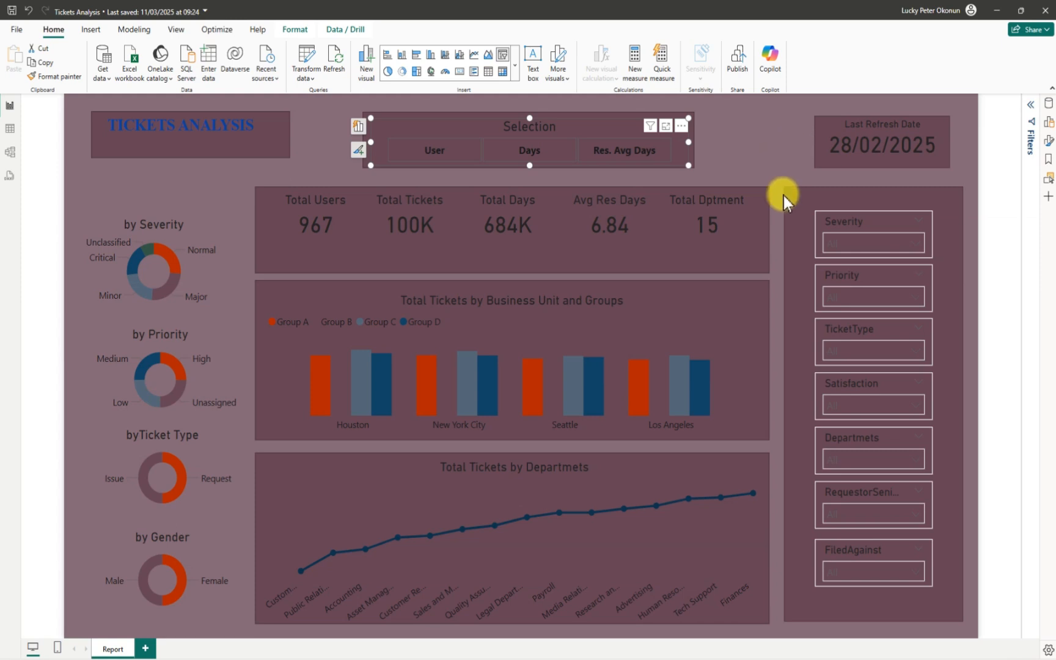
- Switch to the Ticket Data Analysis report and start a data connection to an Excel workbook
{"action": "mouse_move", "coordinate": [738, 659]}
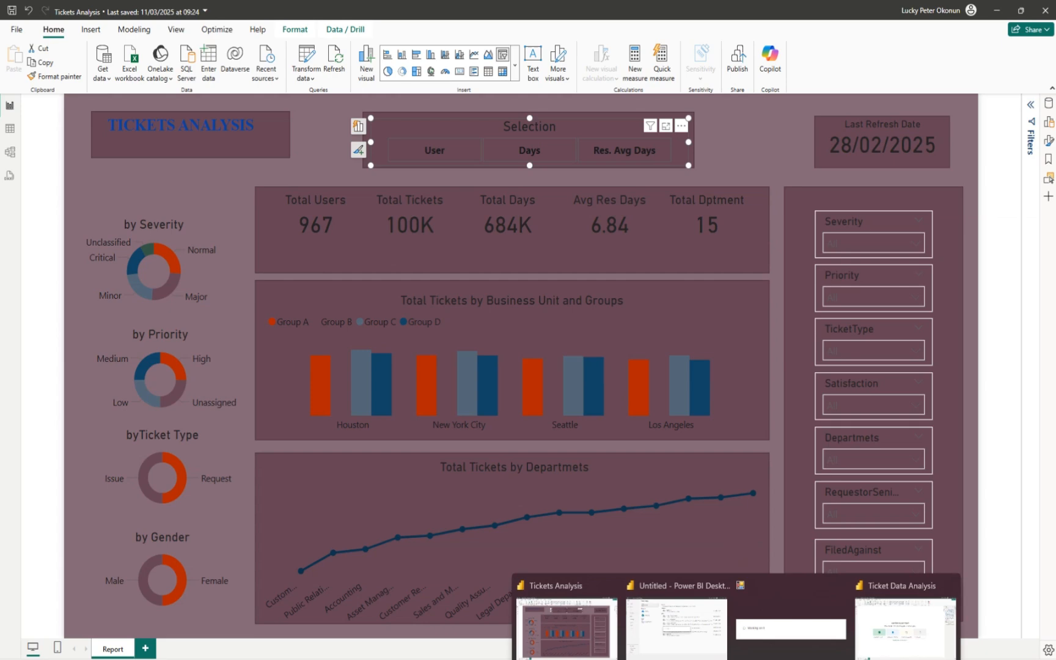
{"action": "left_click", "coordinate": [862, 632]}
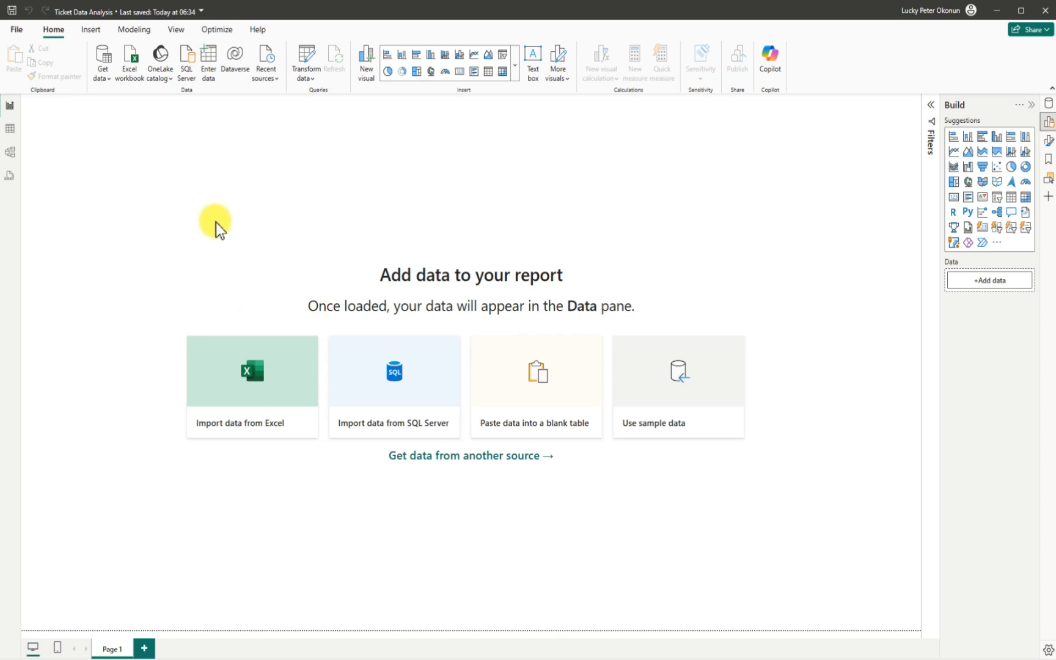
{"action": "left_click", "coordinate": [104, 61]}
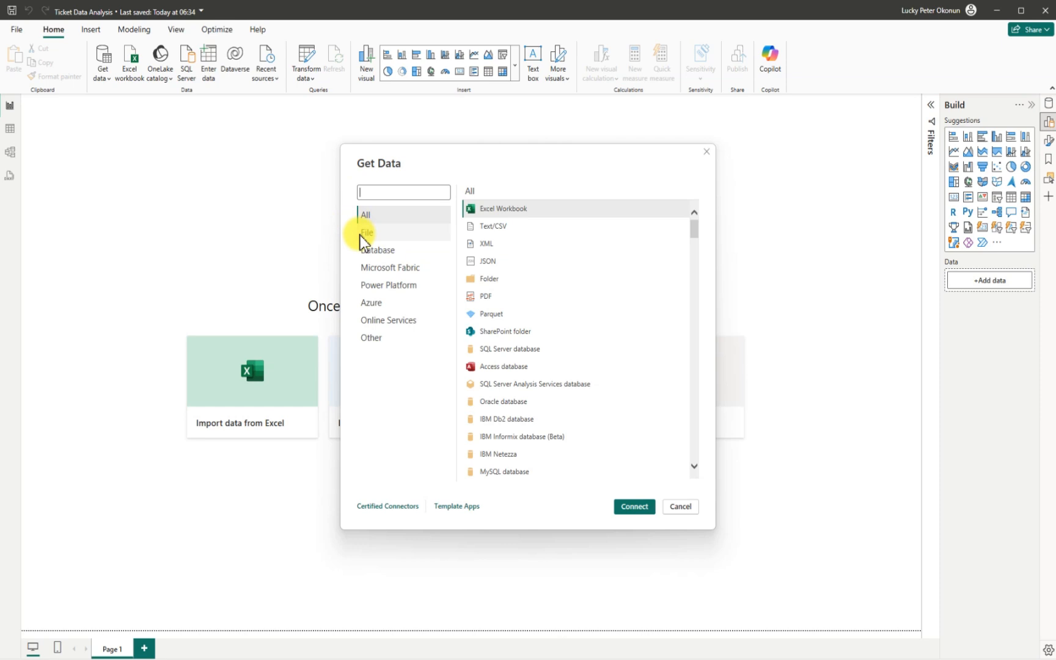
{"action": "left_click", "coordinate": [509, 209]}
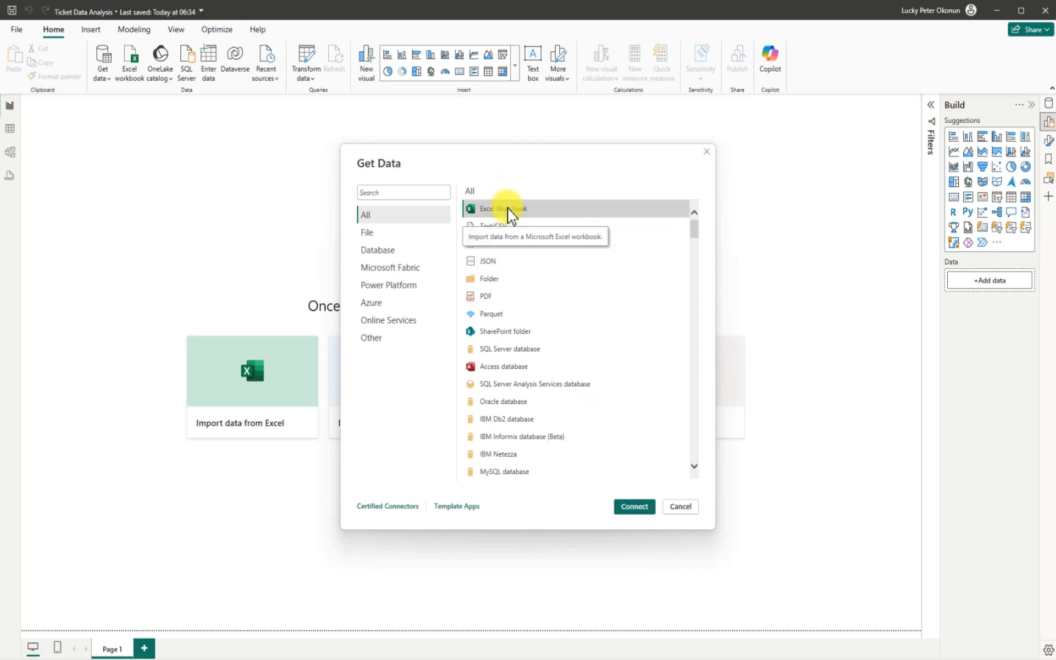
{"action": "left_click", "coordinate": [631, 506]}
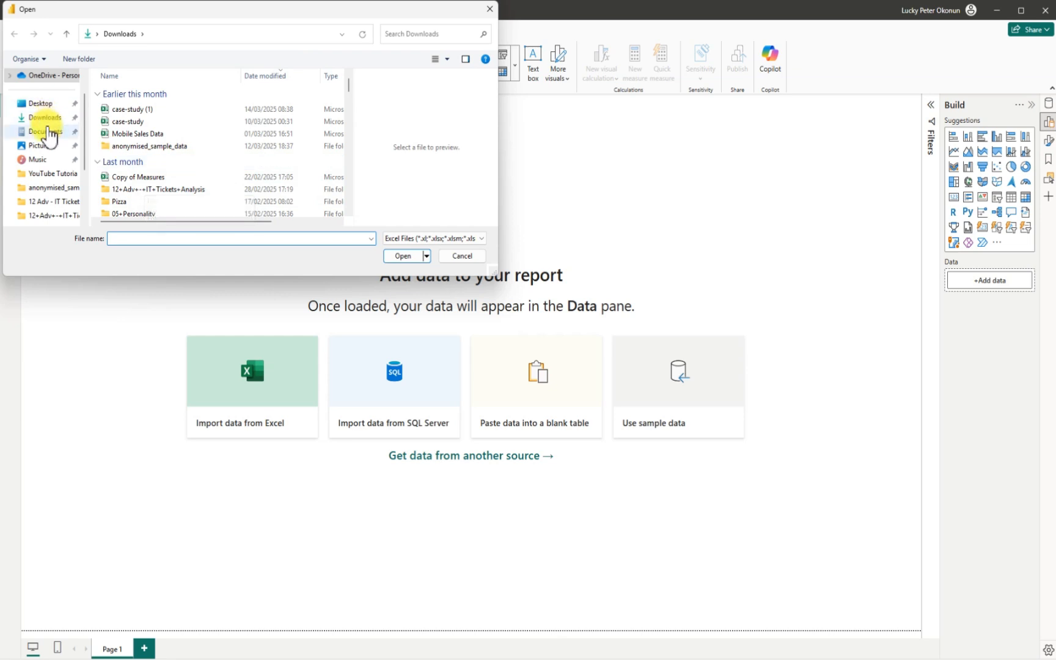
- Open the IT-Help-Desk workbook from the 12 Adv - IT Tickets Analysis folder inside Downloads' 12+Adv+-+IT+Tickets+Analysis folder
{"action": "left_click", "coordinate": [166, 189]}
{"action": "double_click", "coordinate": [166, 189]}
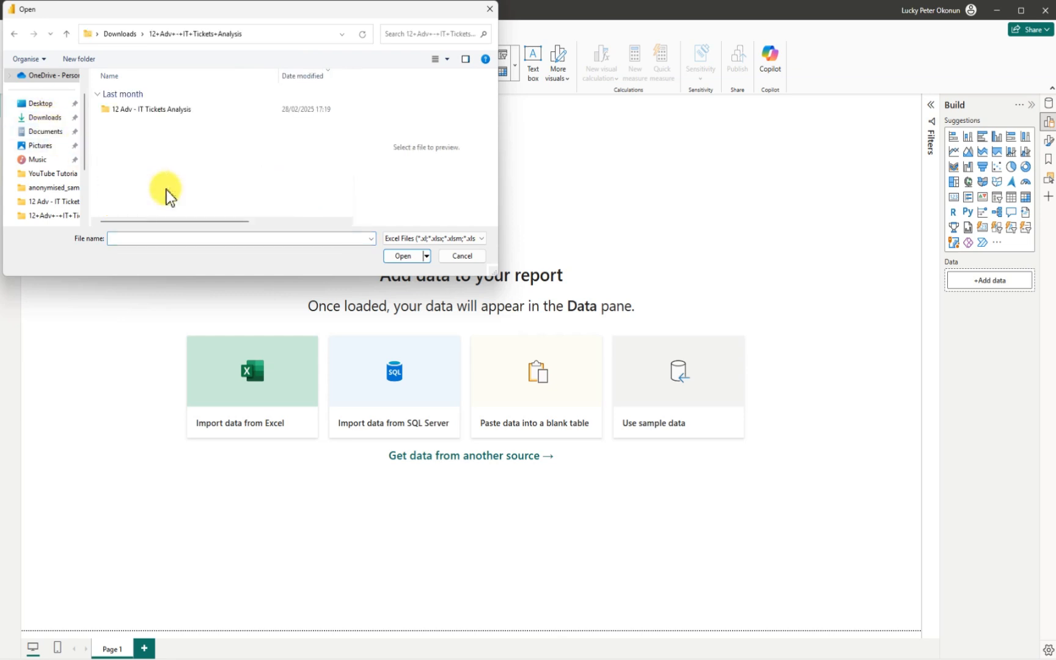
{"action": "left_click", "coordinate": [156, 109]}
{"action": "double_click", "coordinate": [155, 109]}
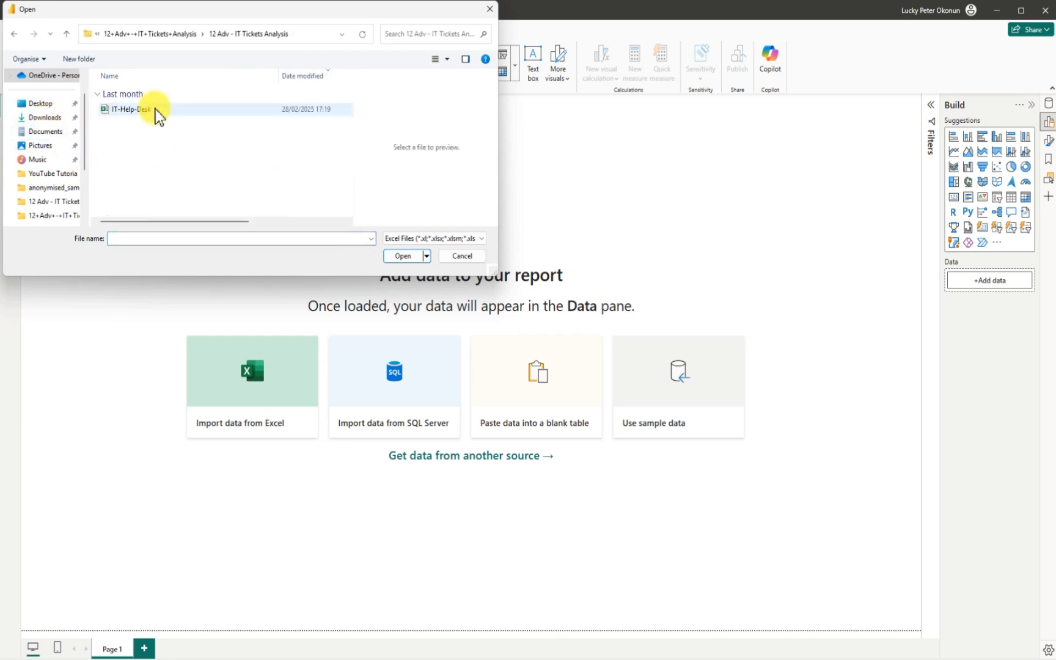
{"action": "left_click", "coordinate": [150, 113]}
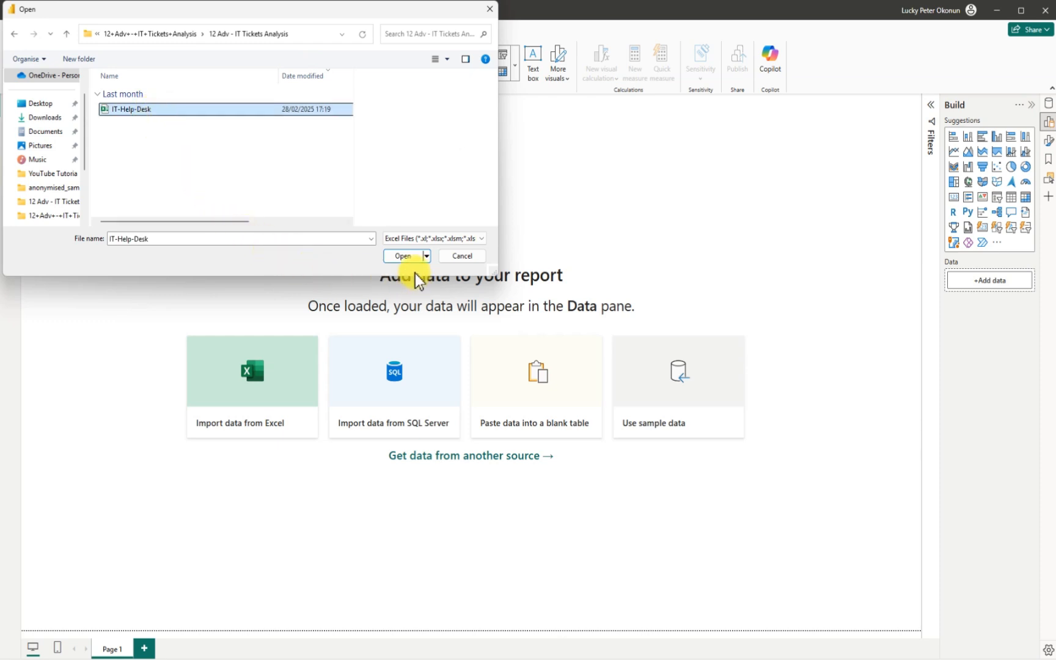
{"action": "left_click", "coordinate": [406, 259]}
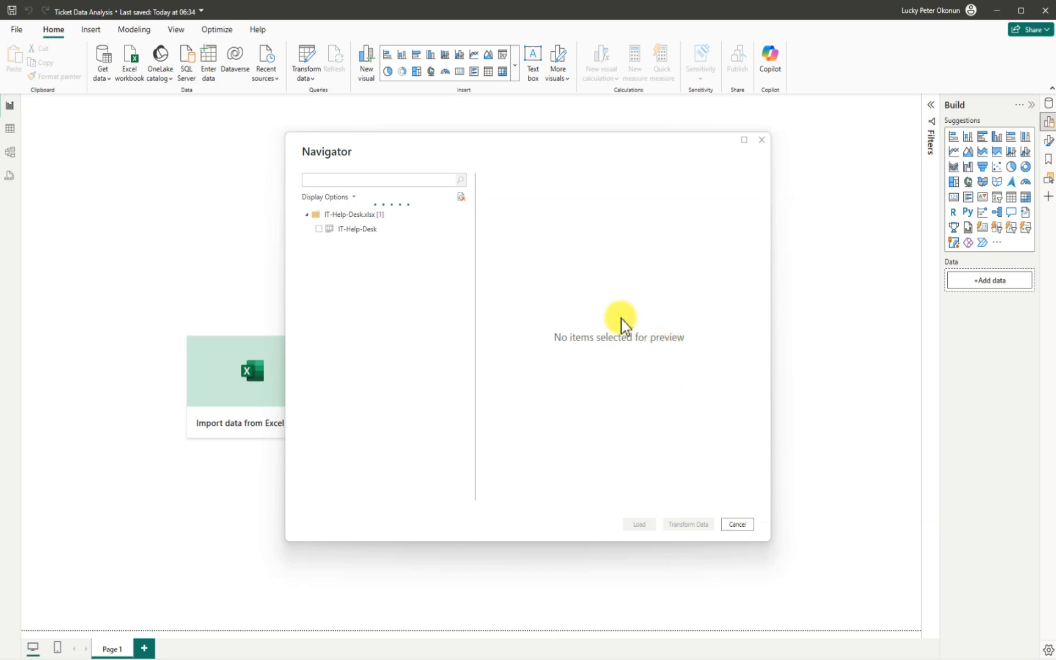
- Select the IT-Help-Desk sheet, preview its columns and load it into Power Query Editor for transformation
{"action": "left_click", "coordinate": [318, 229]}
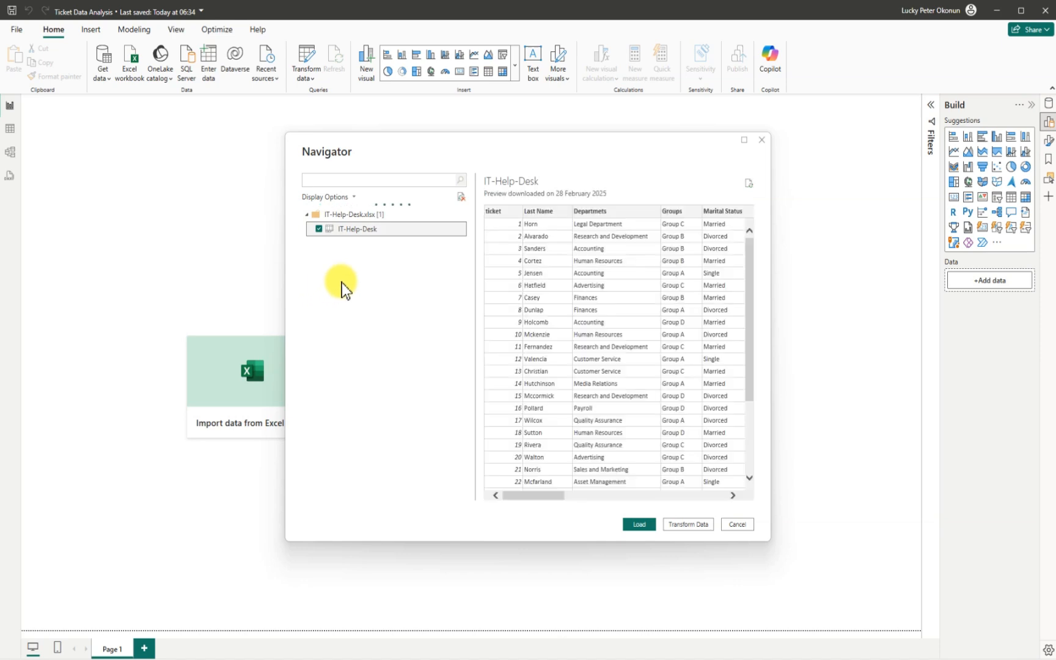
{"action": "left_click_drag", "start_coordinate": [540, 495], "coordinate": [570, 478]}
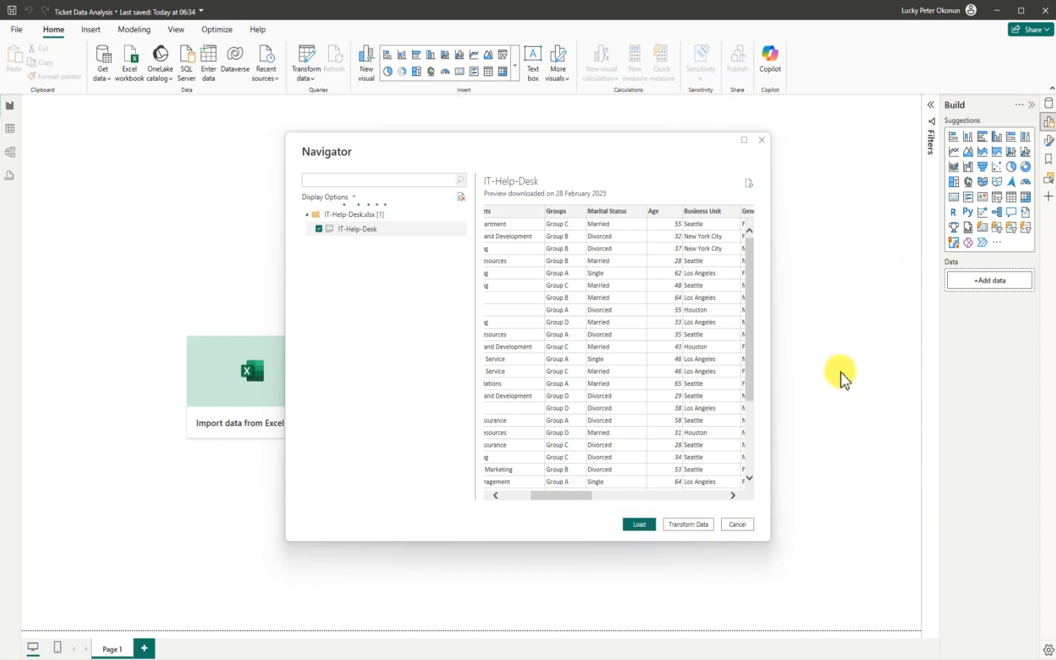
{"action": "left_click", "coordinate": [696, 524]}
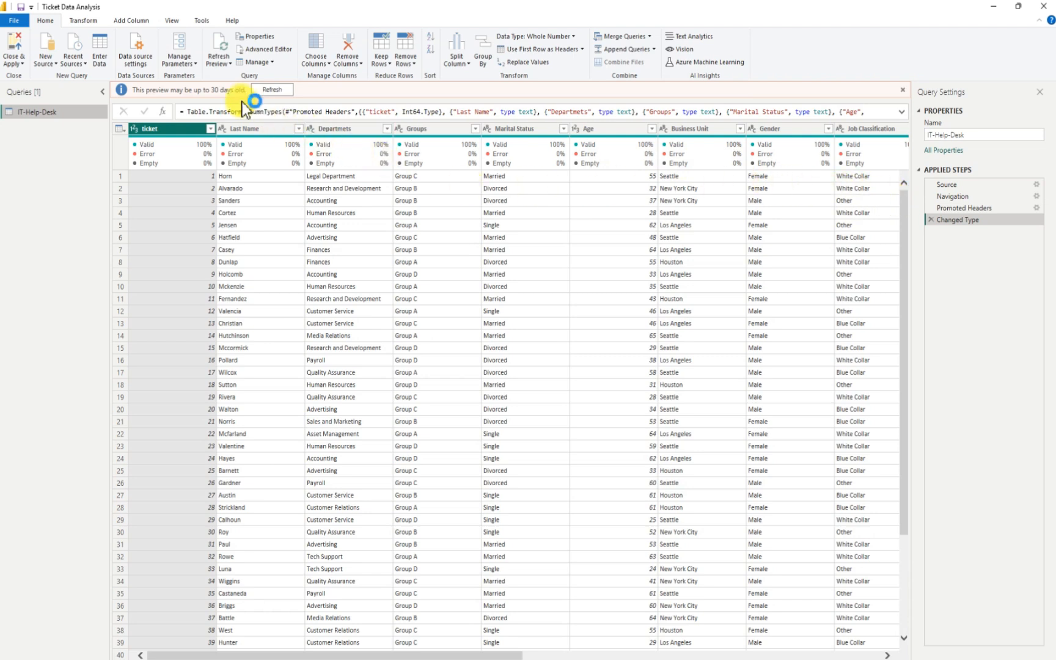
- Turn off the column quality display in the query's data preview
{"action": "left_click", "coordinate": [176, 21]}
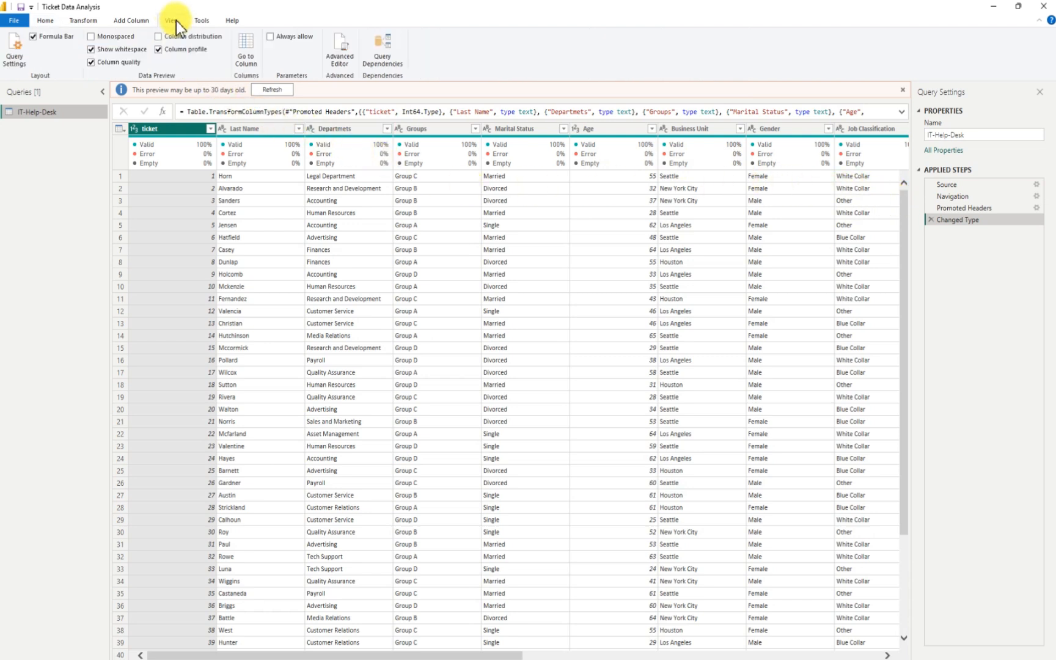
{"action": "left_click", "coordinate": [93, 63]}
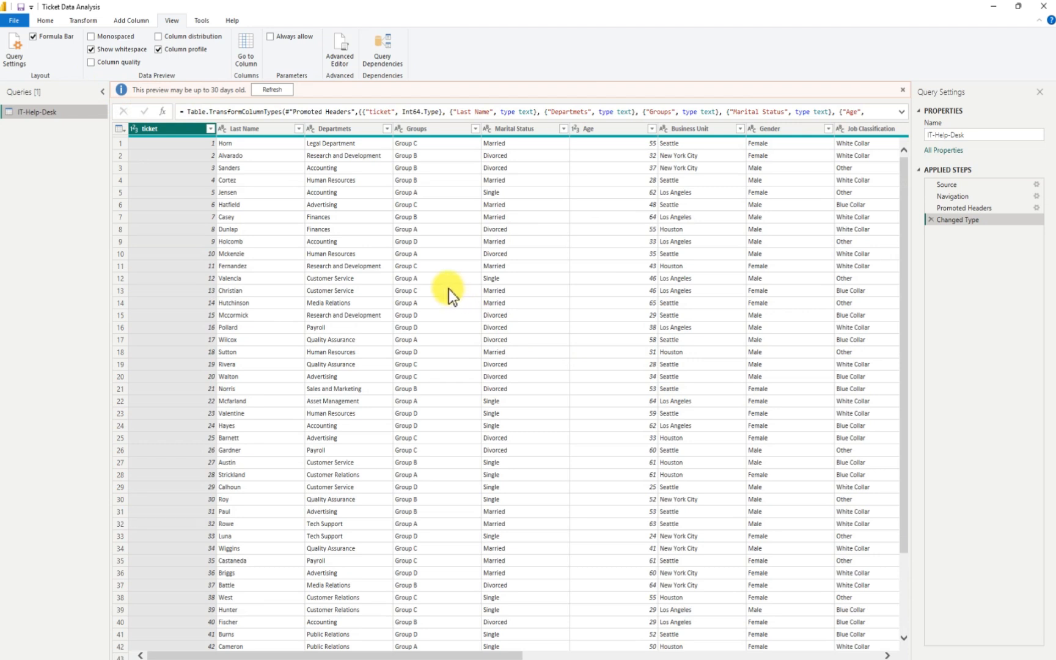
{"action": "left_click", "coordinate": [90, 64]}
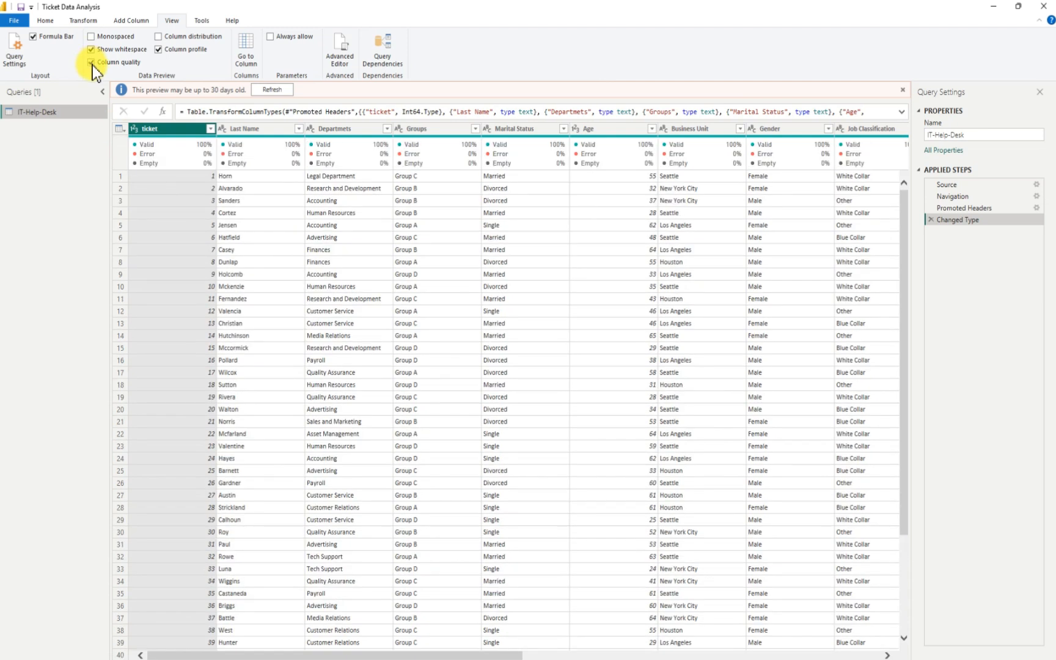
{"action": "mouse_move", "coordinate": [147, 151]}
{"action": "left_click", "coordinate": [92, 66]}
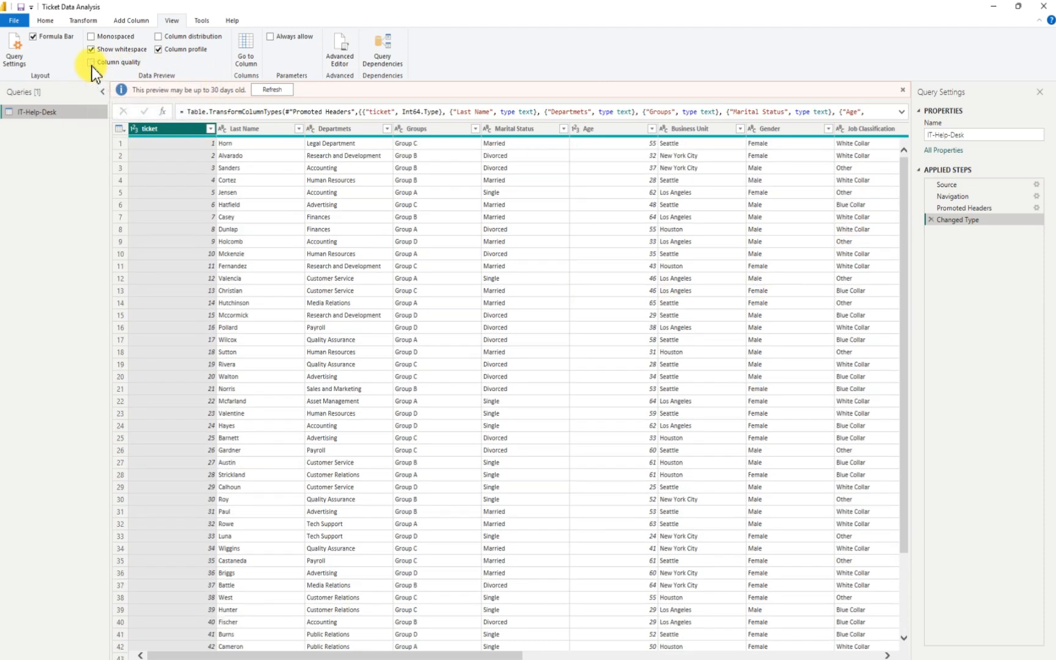
- Split the RequestorSeniority column at each occurrence of the custom delimiter "-"
{"action": "left_click", "coordinate": [51, 22]}
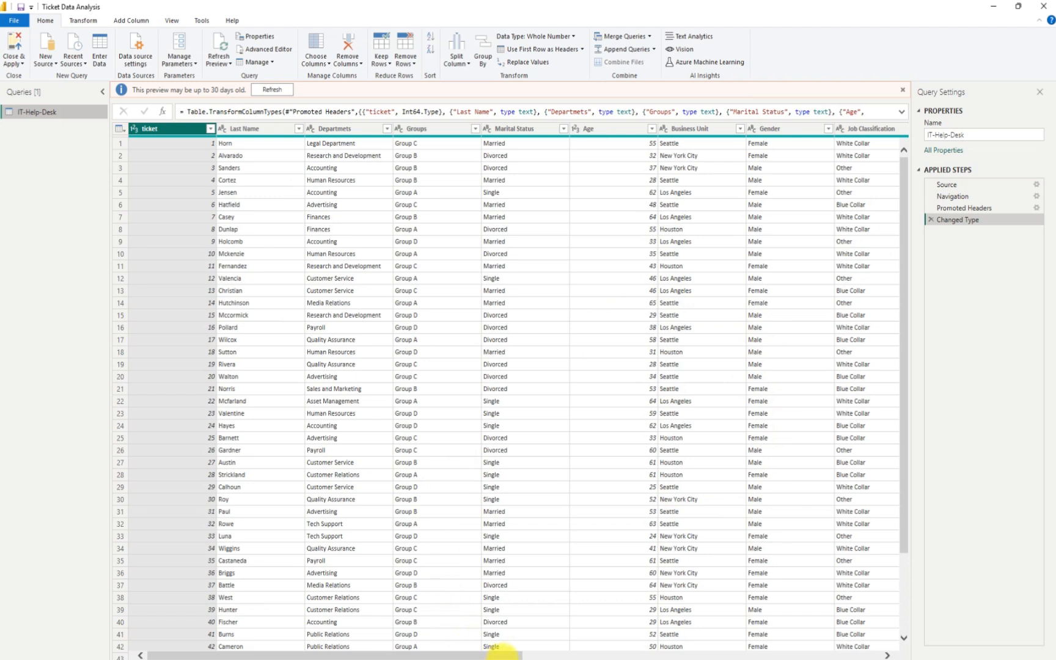
{"action": "left_click_drag", "start_coordinate": [519, 652], "coordinate": [663, 655]}
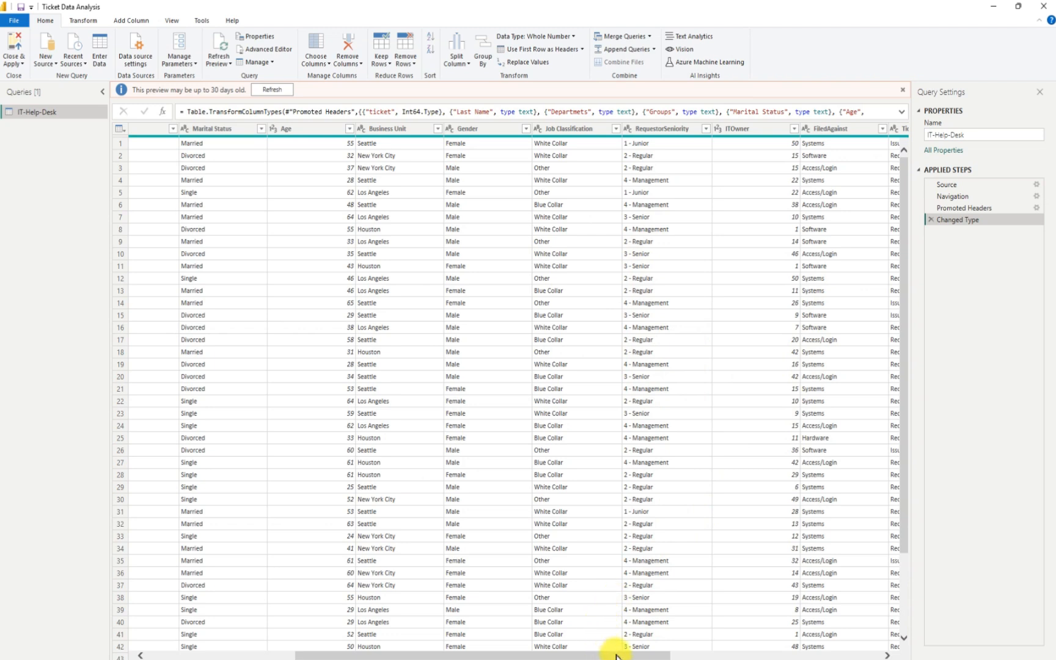
{"action": "left_click_drag", "start_coordinate": [609, 654], "coordinate": [855, 656]}
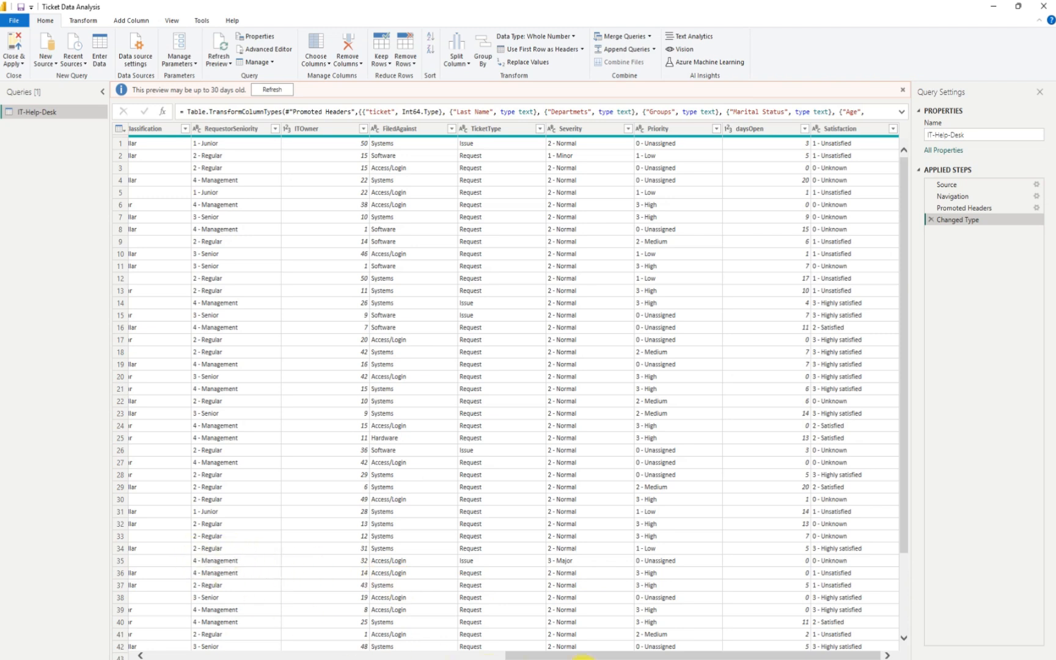
{"action": "left_click_drag", "start_coordinate": [541, 655], "coordinate": [444, 655]}
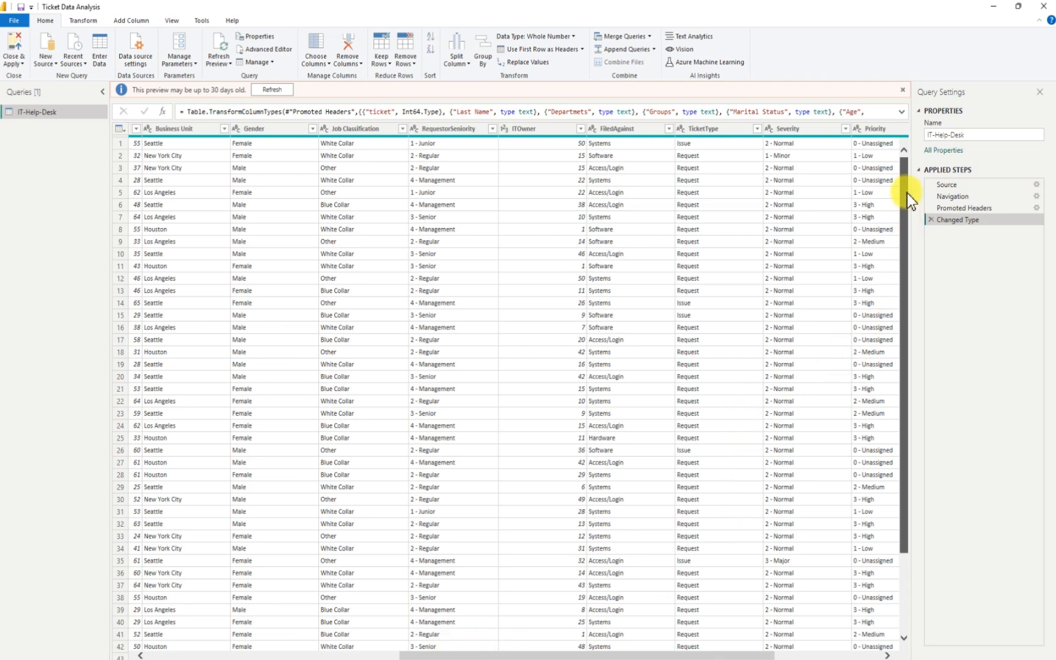
{"action": "left_click", "coordinate": [443, 130]}
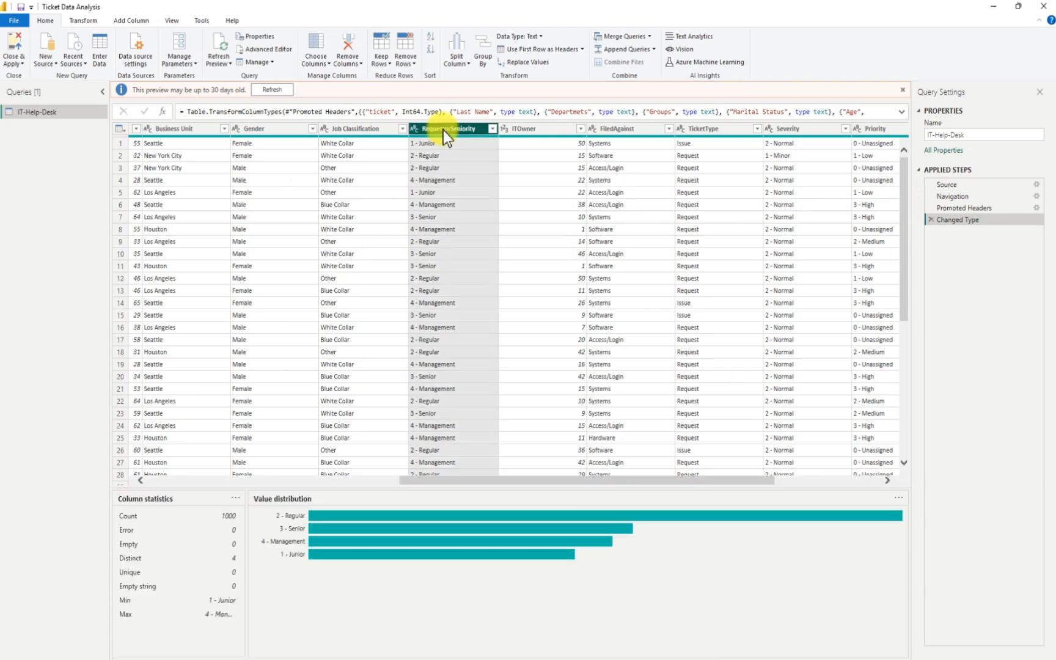
{"action": "left_click", "coordinate": [469, 65]}
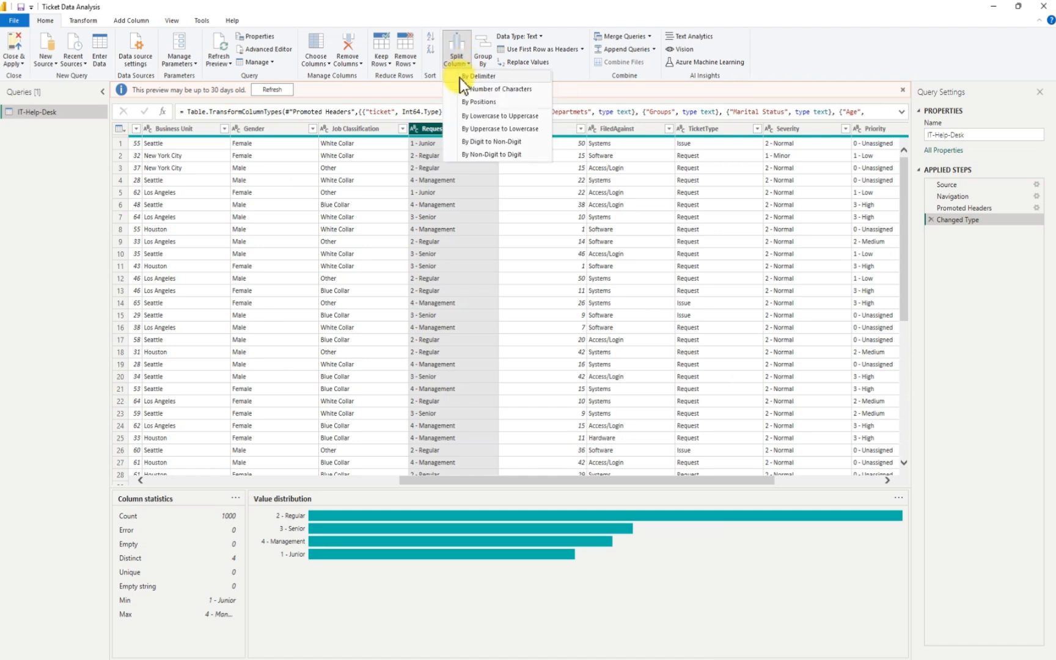
{"action": "left_click", "coordinate": [471, 76]}
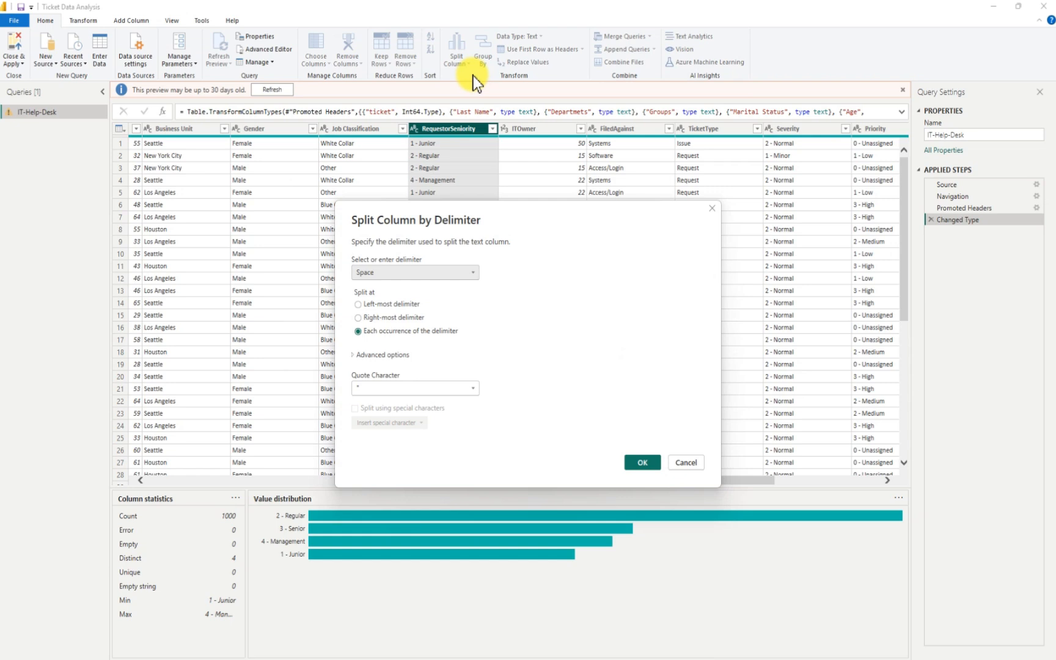
{"action": "left_click", "coordinate": [473, 274]}
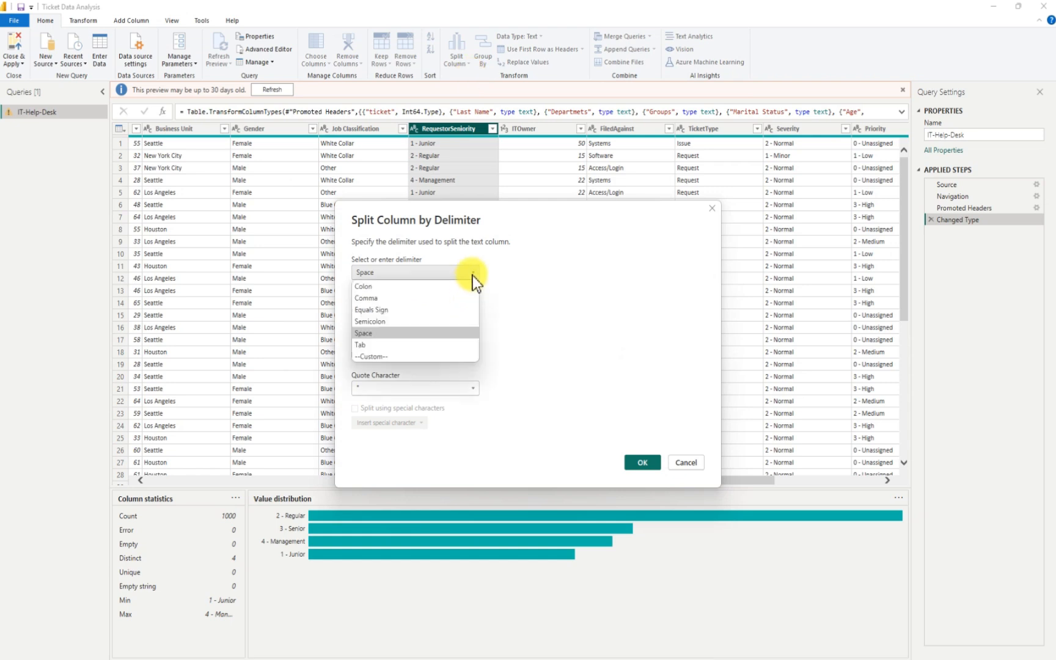
{"action": "left_click", "coordinate": [390, 358]}
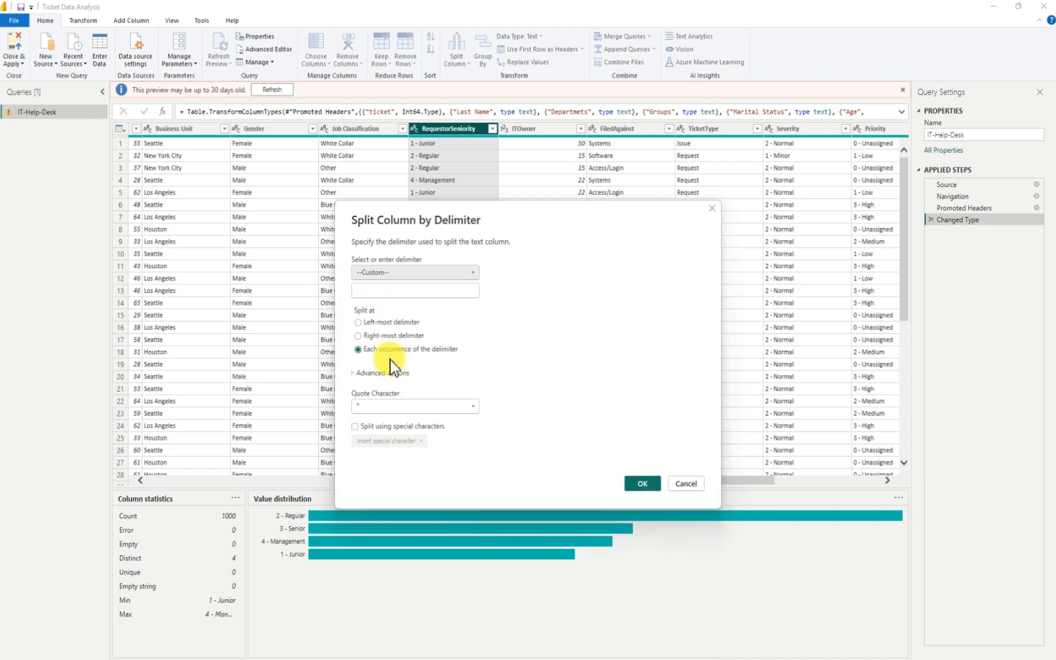
{"action": "left_click", "coordinate": [374, 292]}
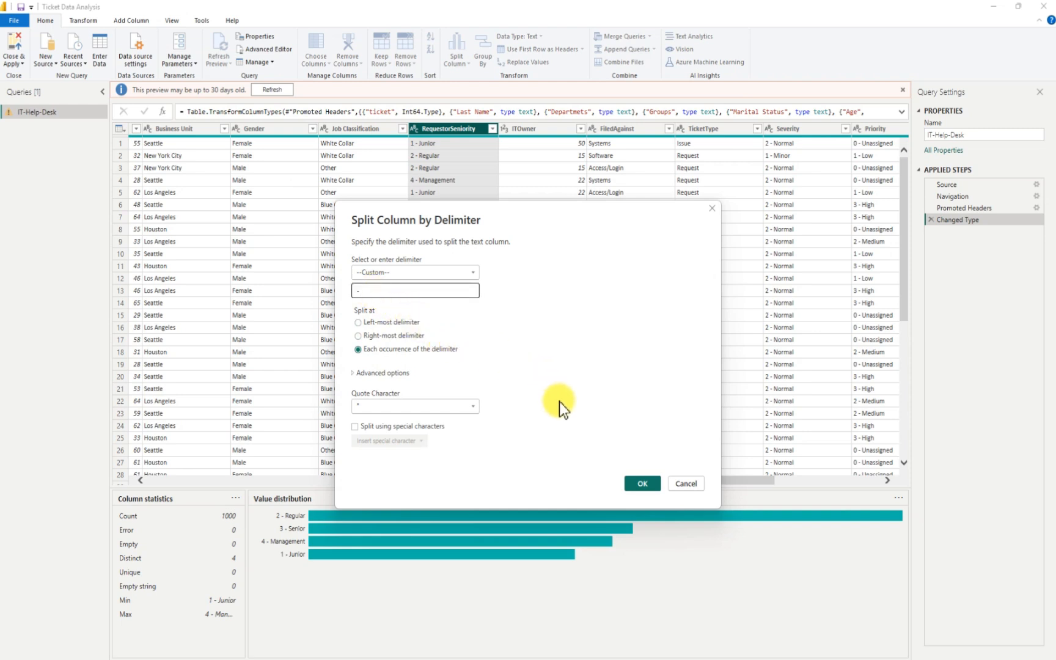
{"action": "left_click", "coordinate": [639, 483]}
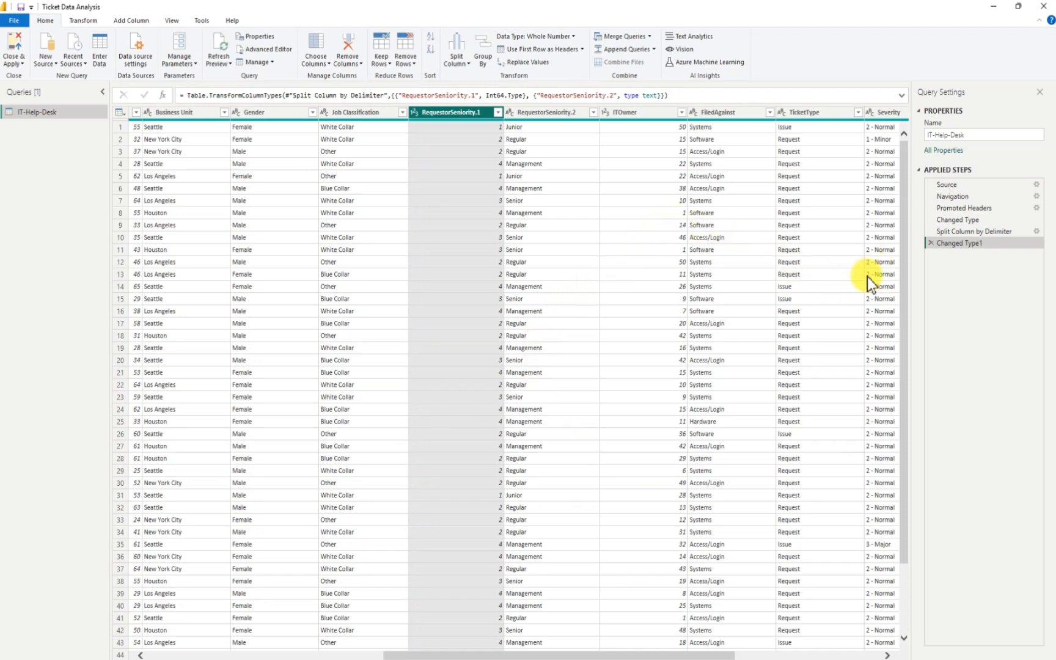
- Remove the RequestorSeniority.1 column that holds only the numeric codes
{"action": "right_click", "coordinate": [465, 113]}
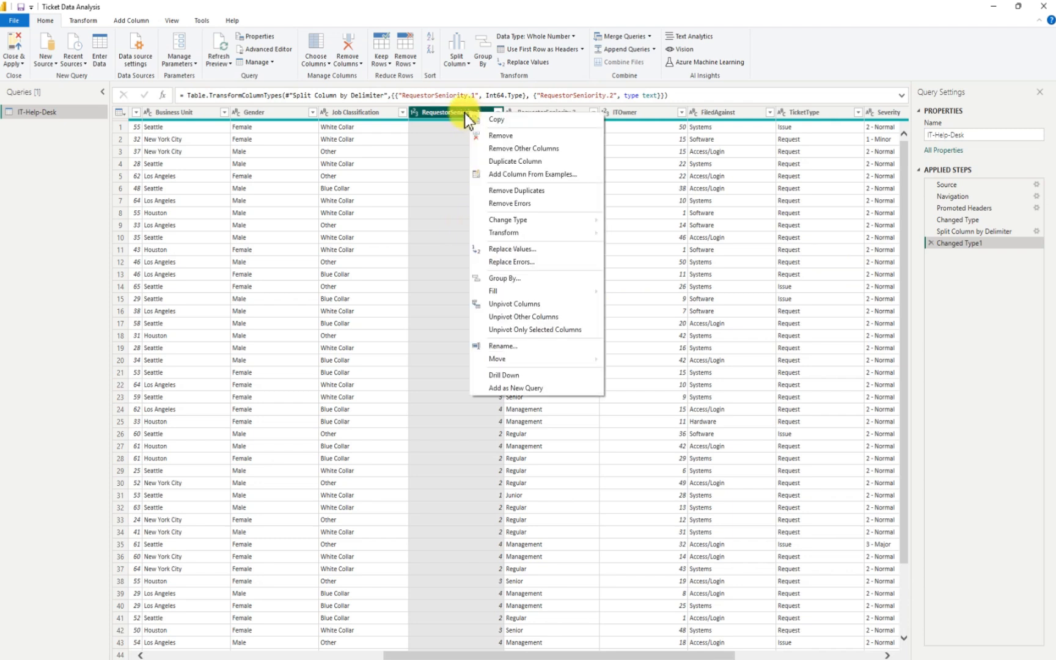
{"action": "left_click", "coordinate": [493, 135]}
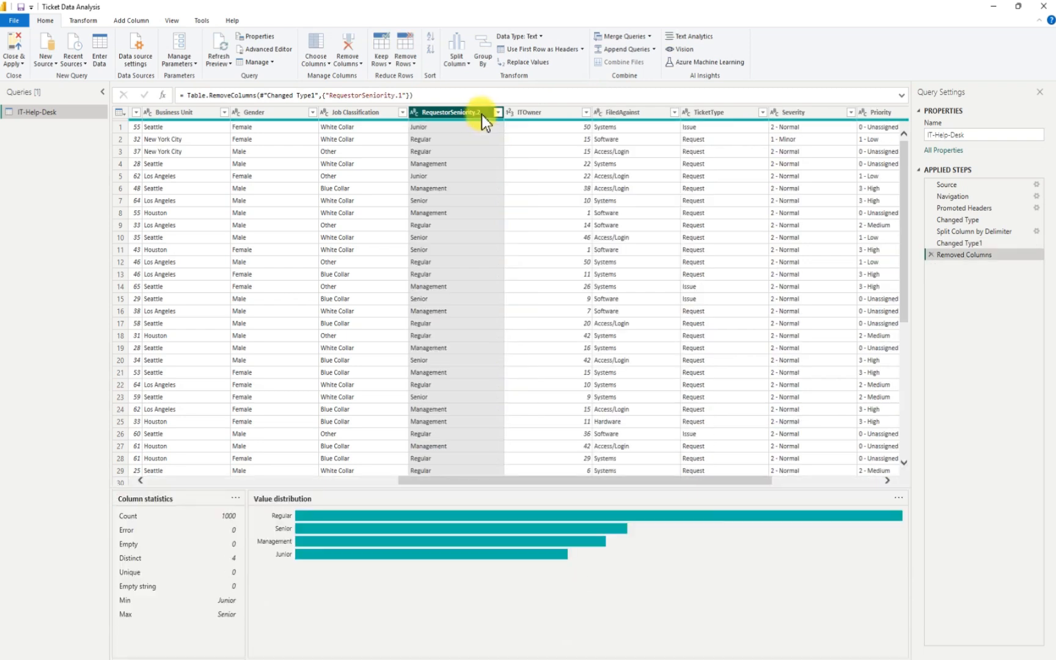
- Rename the RequestorSeniority.2 column to RequestorSeniority
{"action": "double_click", "coordinate": [481, 114]}
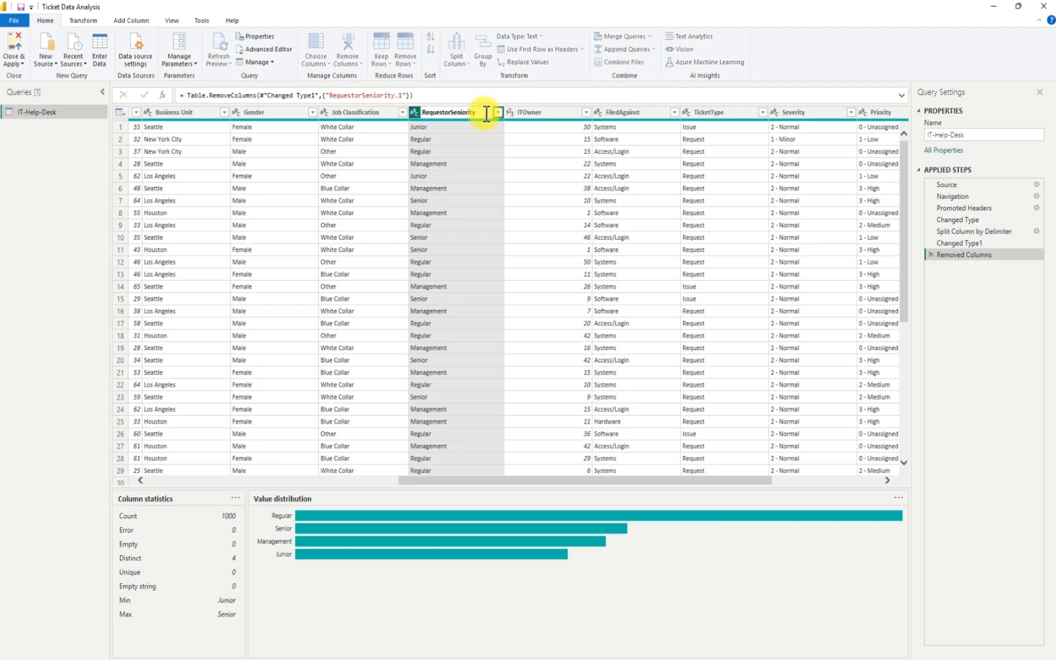
{"action": "key", "text": "Return"}
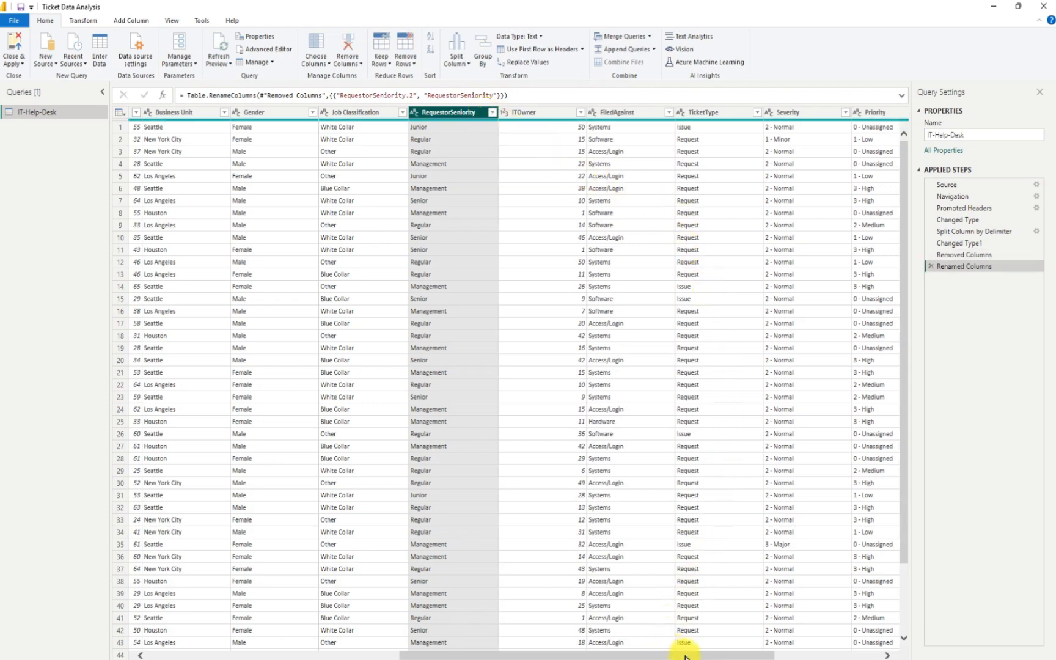
- Split the Severity column at each occurrence of the custom delimiter "-"
{"action": "left_click_drag", "start_coordinate": [686, 655], "coordinate": [739, 654]}
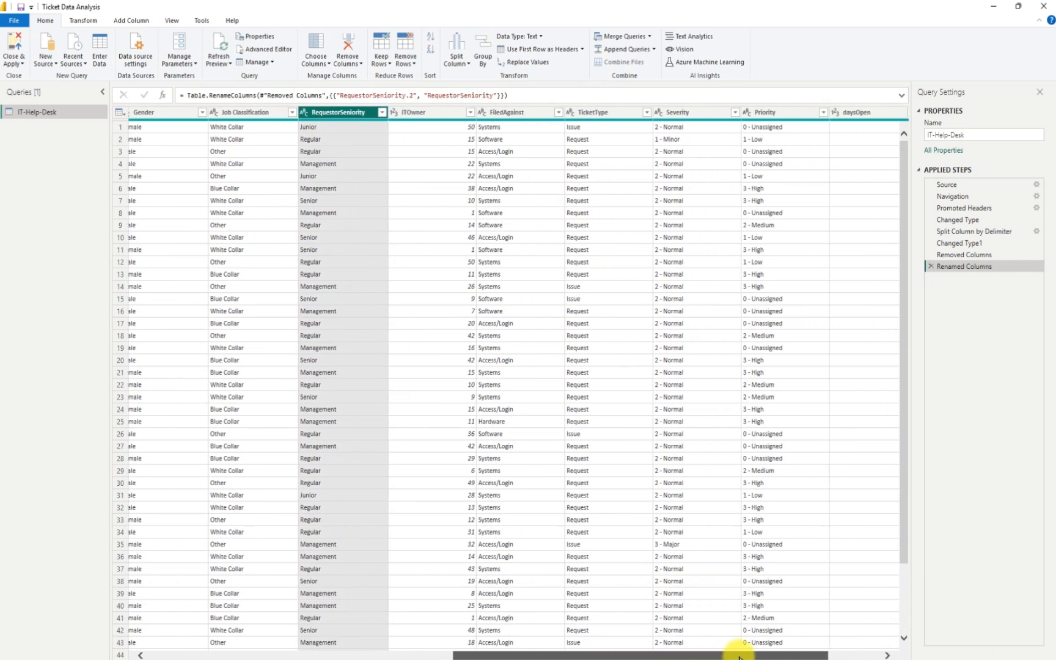
{"action": "right_click", "coordinate": [688, 110]}
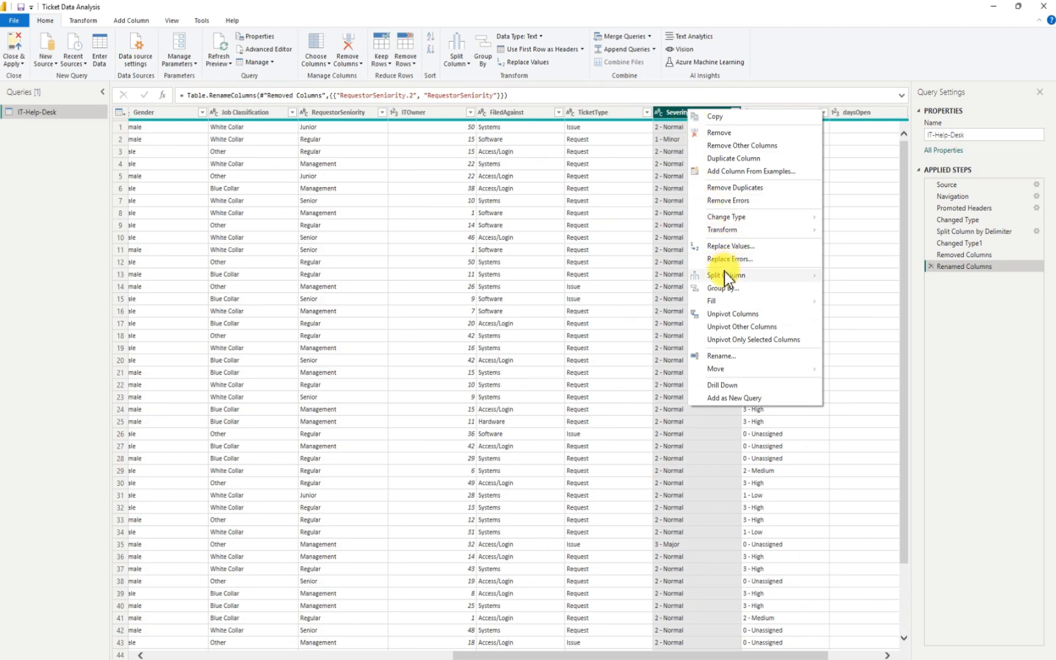
{"action": "mouse_move", "coordinate": [723, 275]}
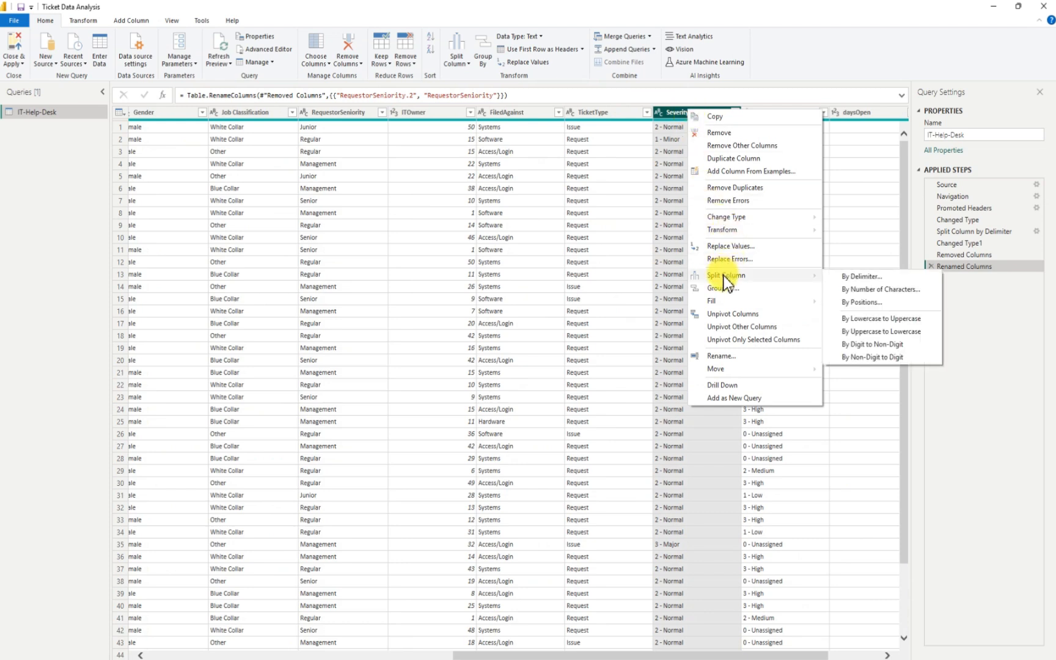
{"action": "left_click", "coordinate": [853, 277]}
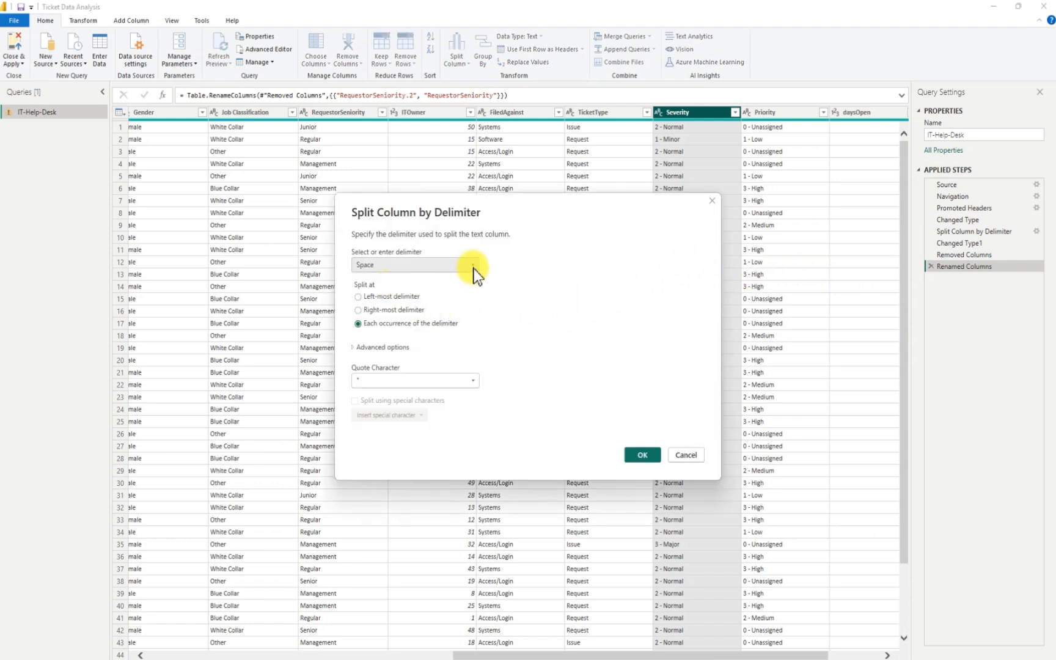
{"action": "left_click", "coordinate": [473, 267]}
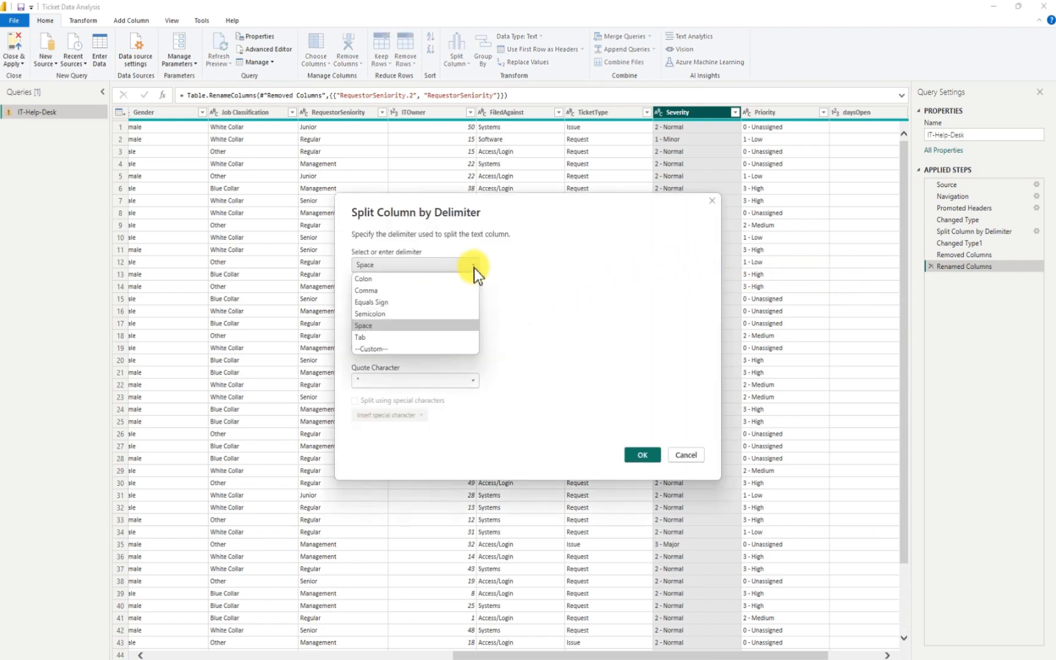
{"action": "left_click", "coordinate": [426, 350]}
{"action": "left_click", "coordinate": [364, 282]}
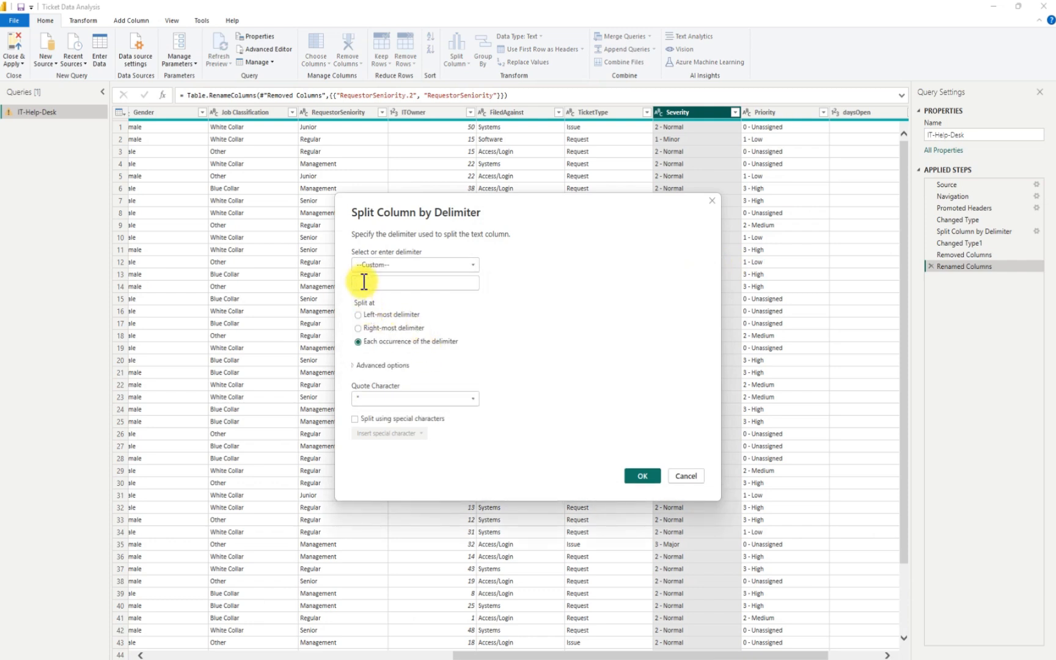
{"action": "type", "text": "-"}
{"action": "left_click", "coordinate": [642, 475]}
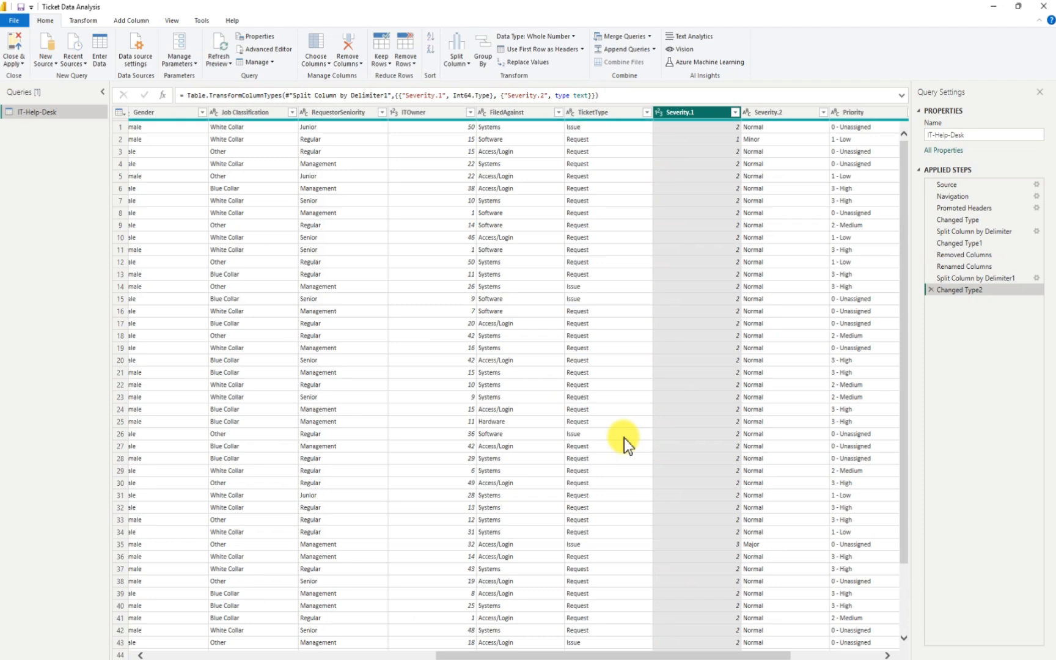
- Remove the numeric Severity.1 column and rename the Severity.2 column to Severity
{"action": "left_click_drag", "start_coordinate": [702, 655], "coordinate": [823, 656]}
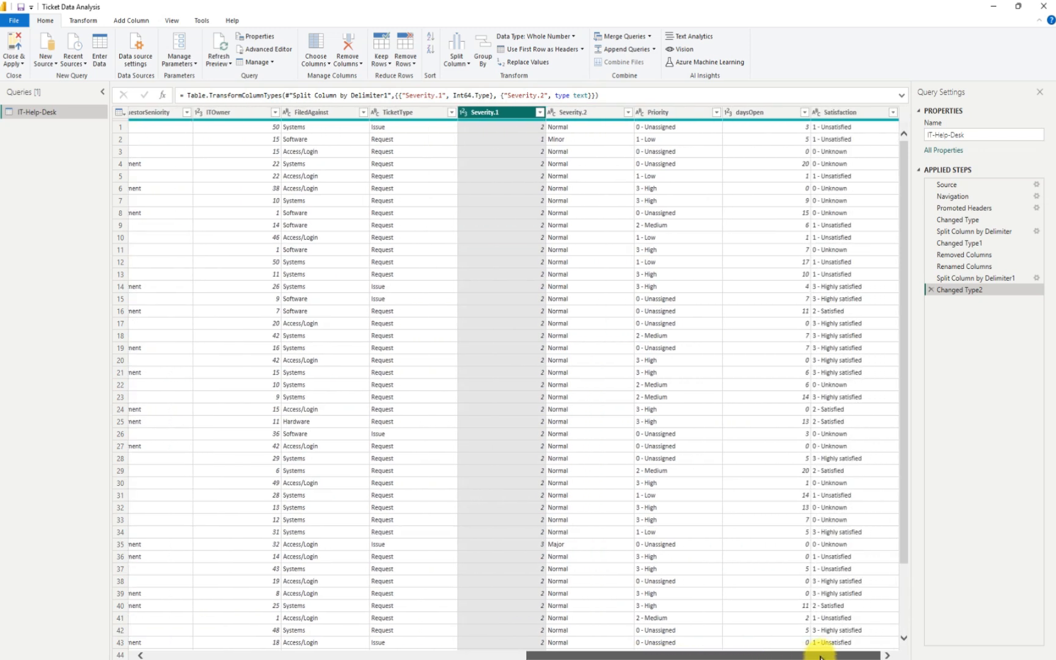
{"action": "right_click", "coordinate": [516, 112]}
{"action": "left_click", "coordinate": [546, 132]}
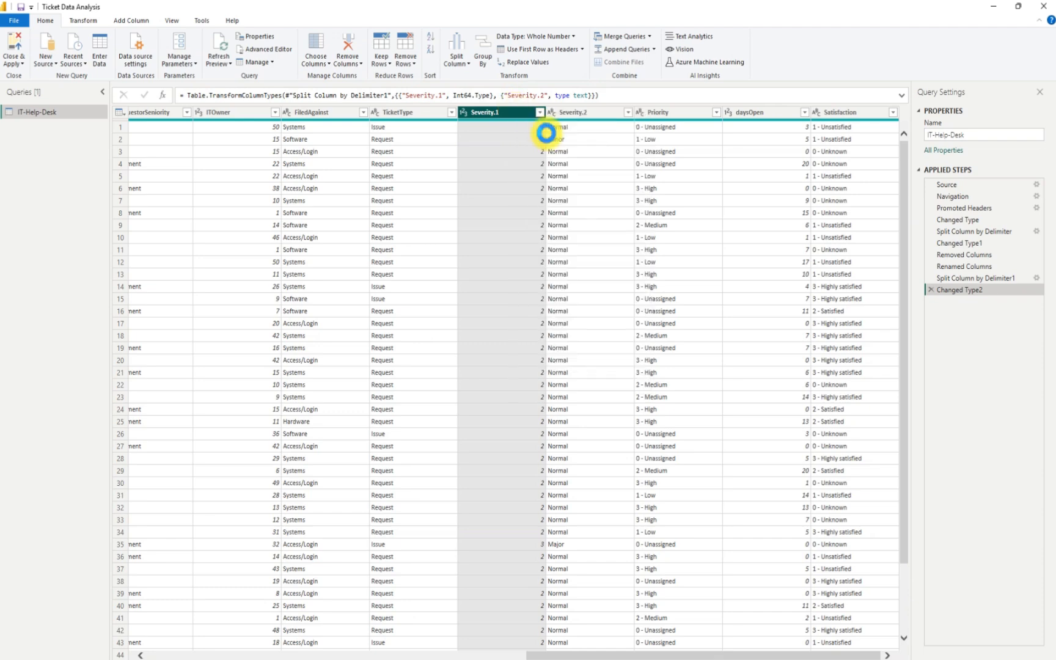
{"action": "left_click", "coordinate": [598, 114]}
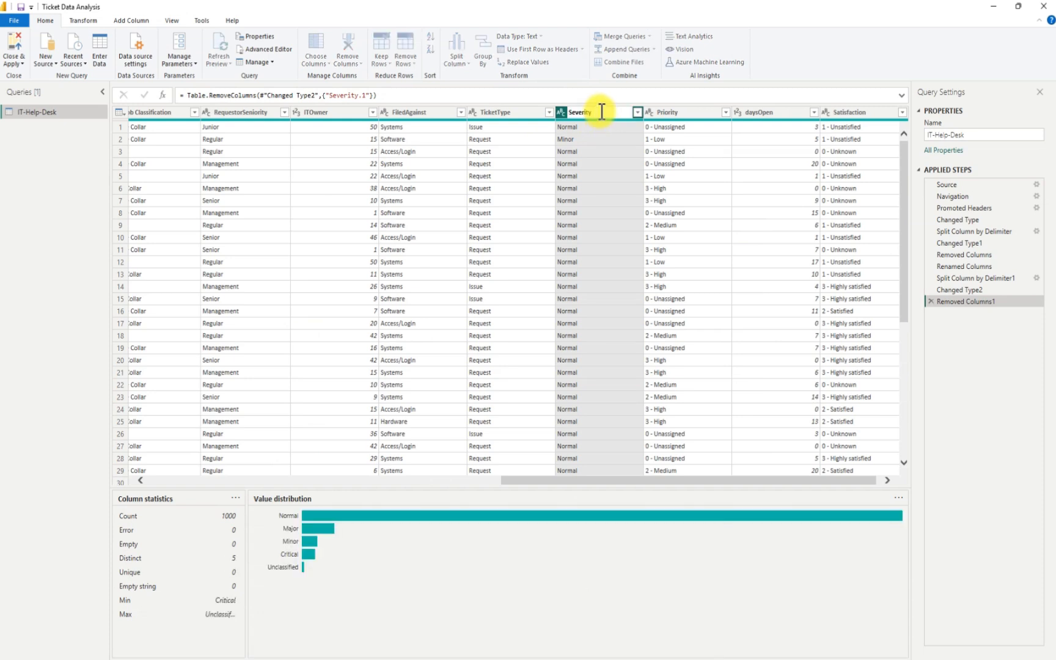
{"action": "key", "text": "Return"}
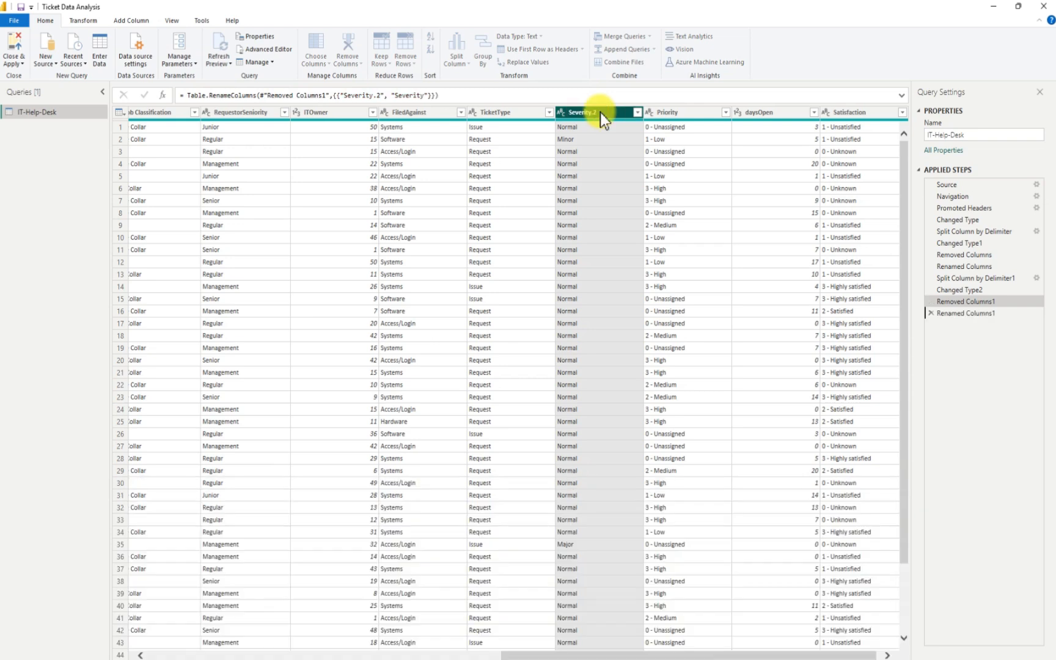
- Split the Priority column at each occurrence of the custom delimiter "-"
{"action": "right_click", "coordinate": [675, 111]}
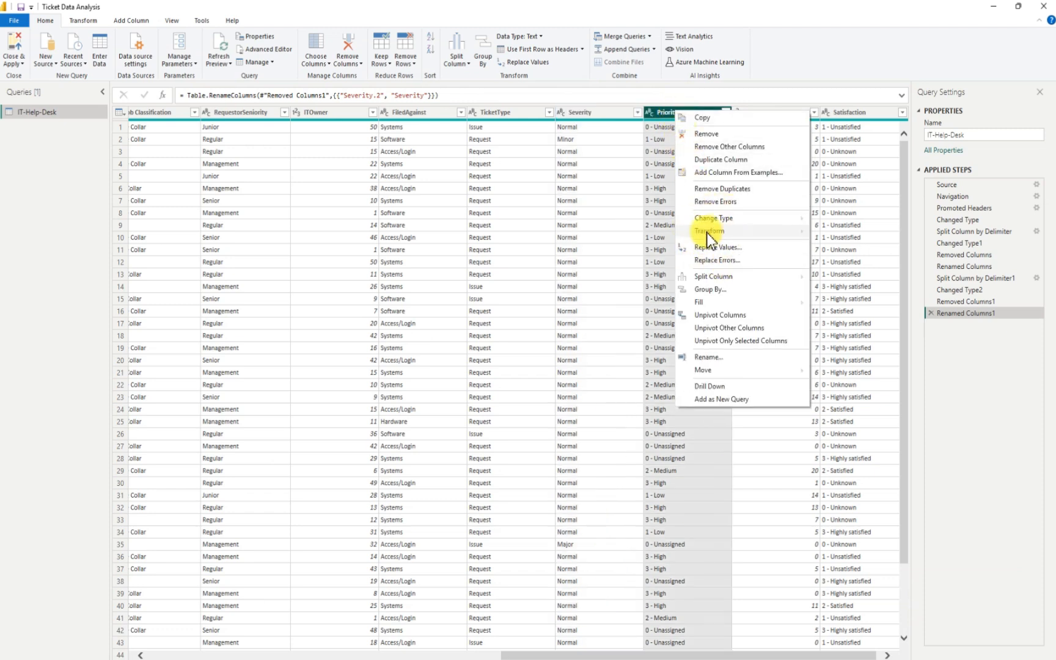
{"action": "mouse_move", "coordinate": [710, 281]}
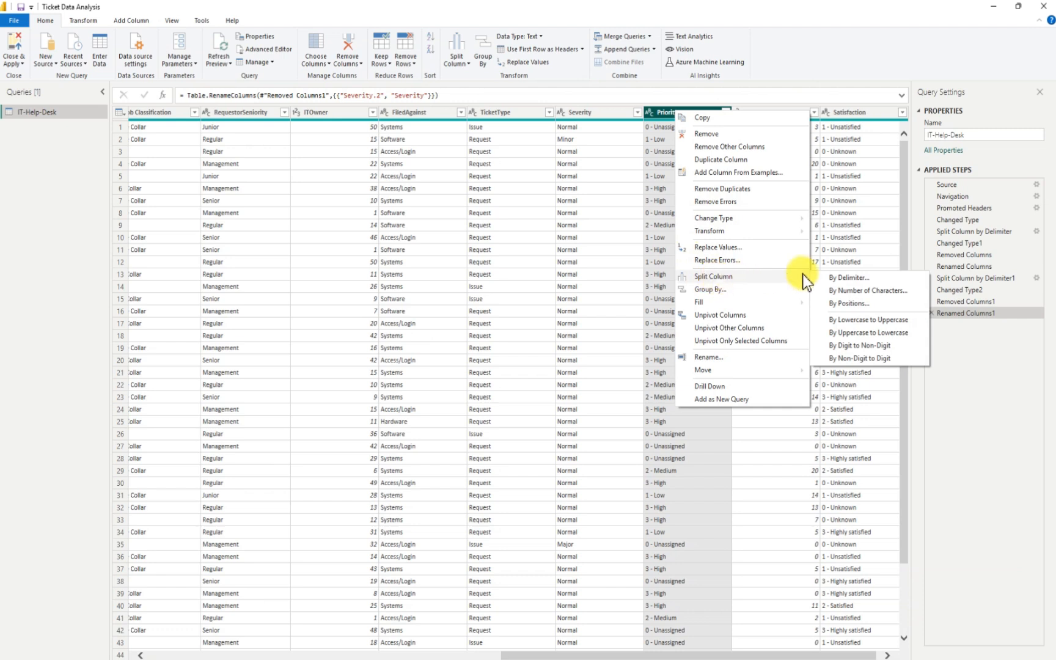
{"action": "left_click", "coordinate": [847, 279]}
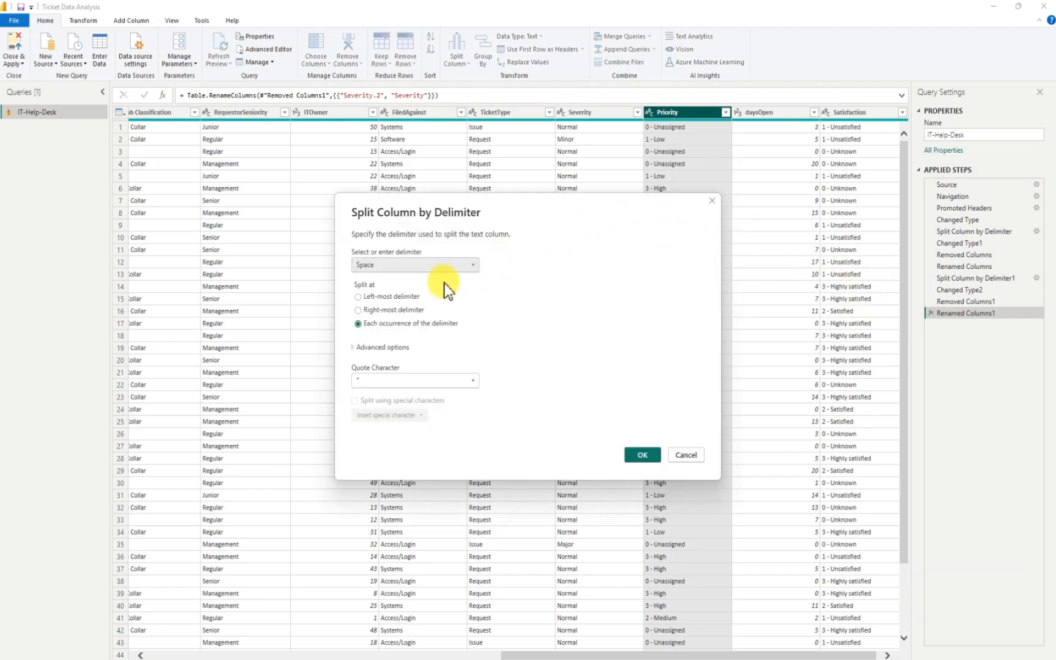
{"action": "left_click", "coordinate": [471, 266]}
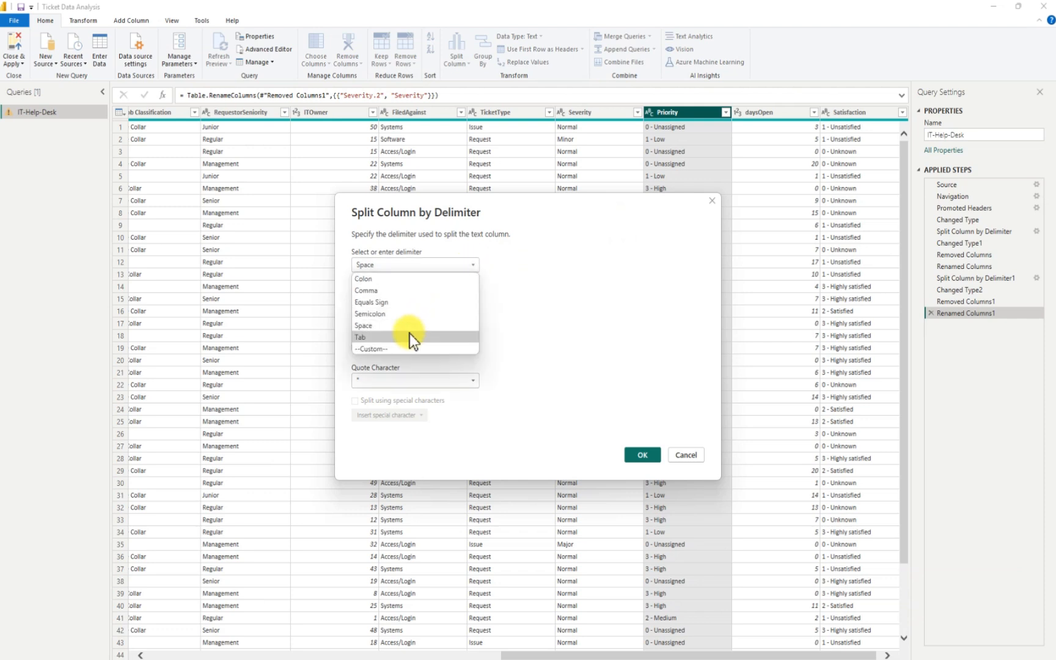
{"action": "left_click", "coordinate": [408, 350]}
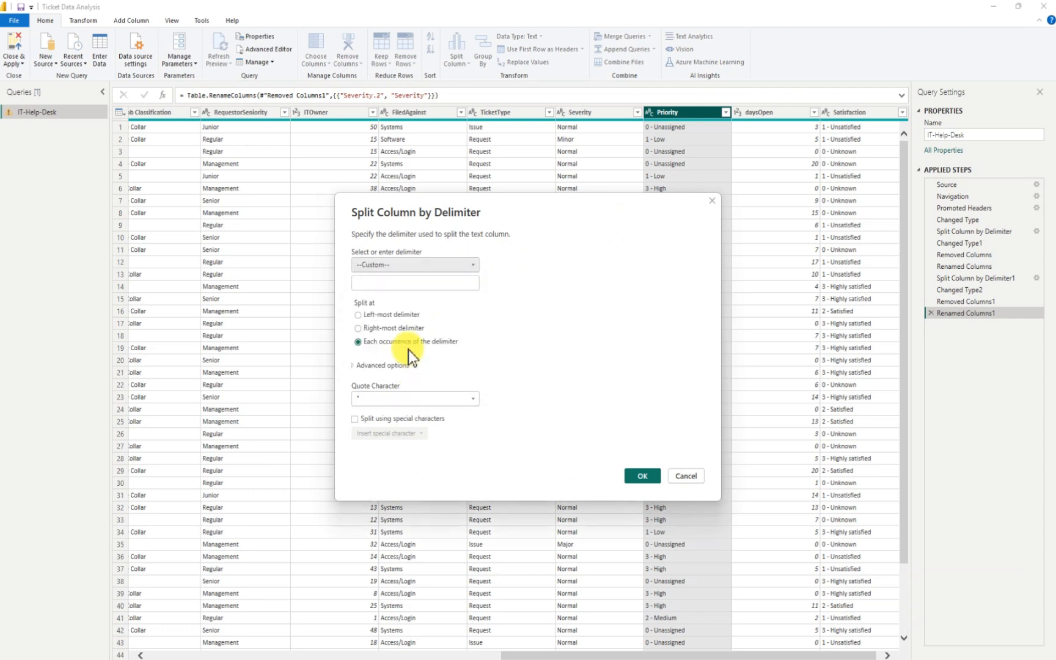
{"action": "left_click", "coordinate": [378, 283]}
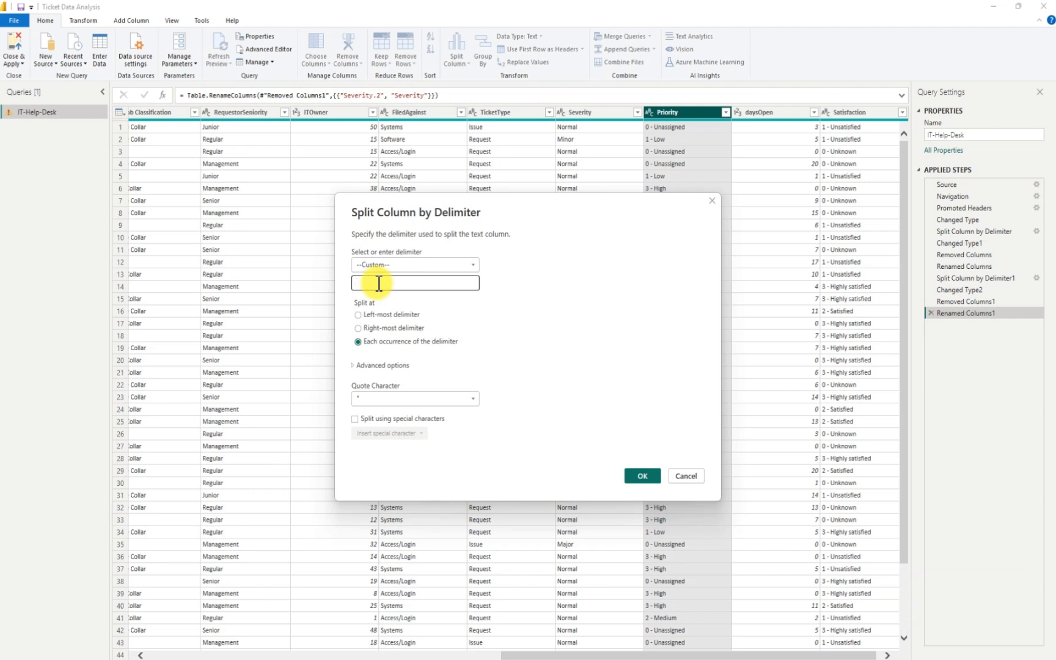
{"action": "type", "text": "-"}
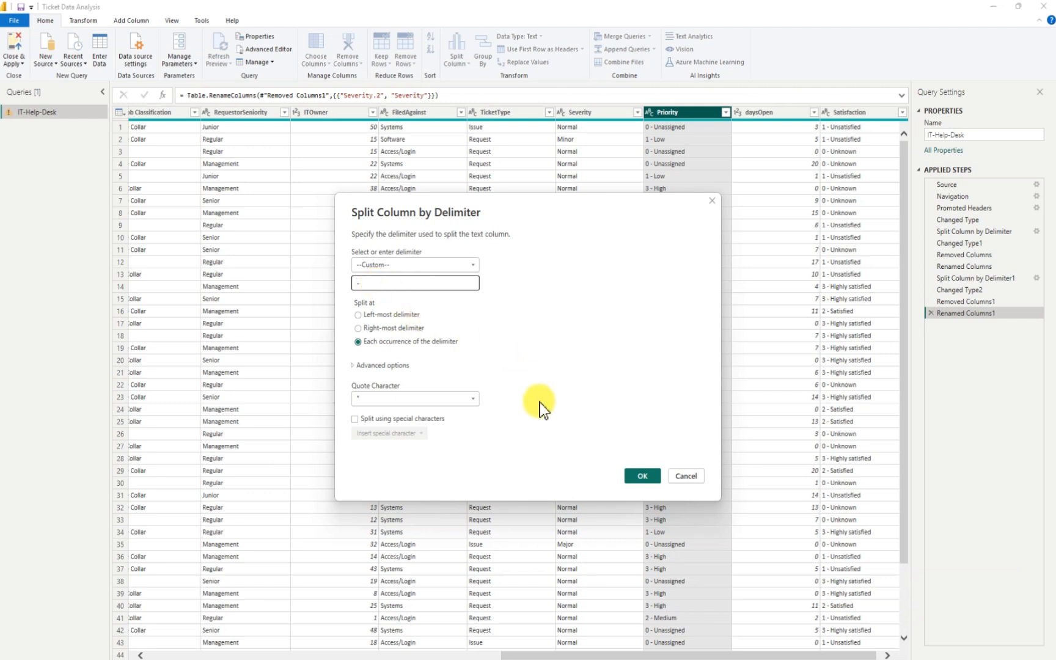
{"action": "left_click", "coordinate": [633, 478]}
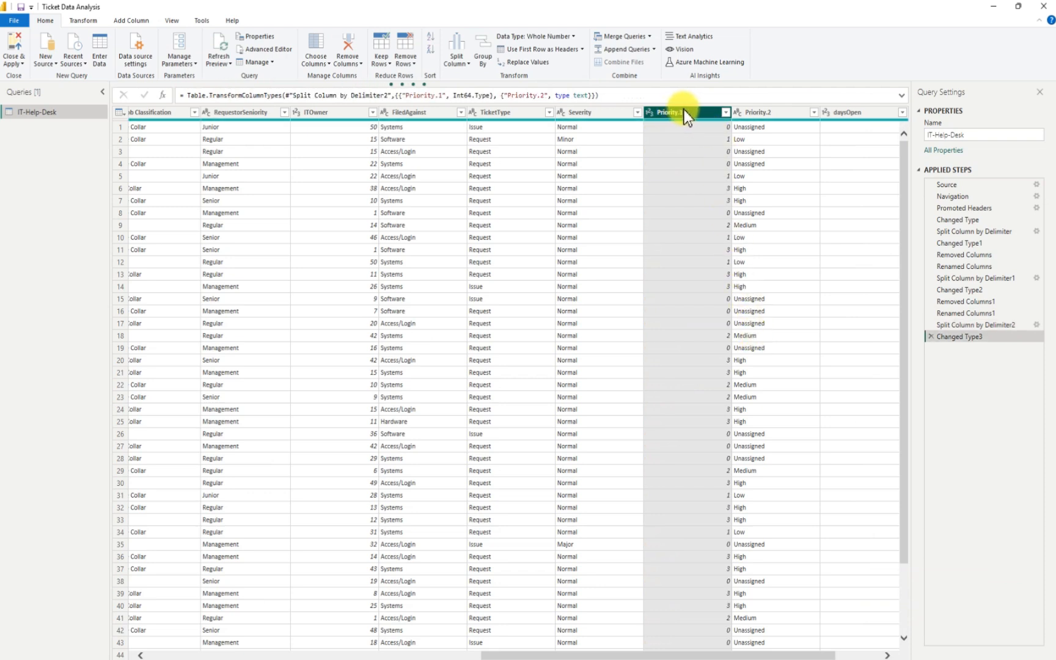
- Remove the numeric Priority.1 column and rename the Priority.2 column to Priority
{"action": "right_click", "coordinate": [687, 111]}
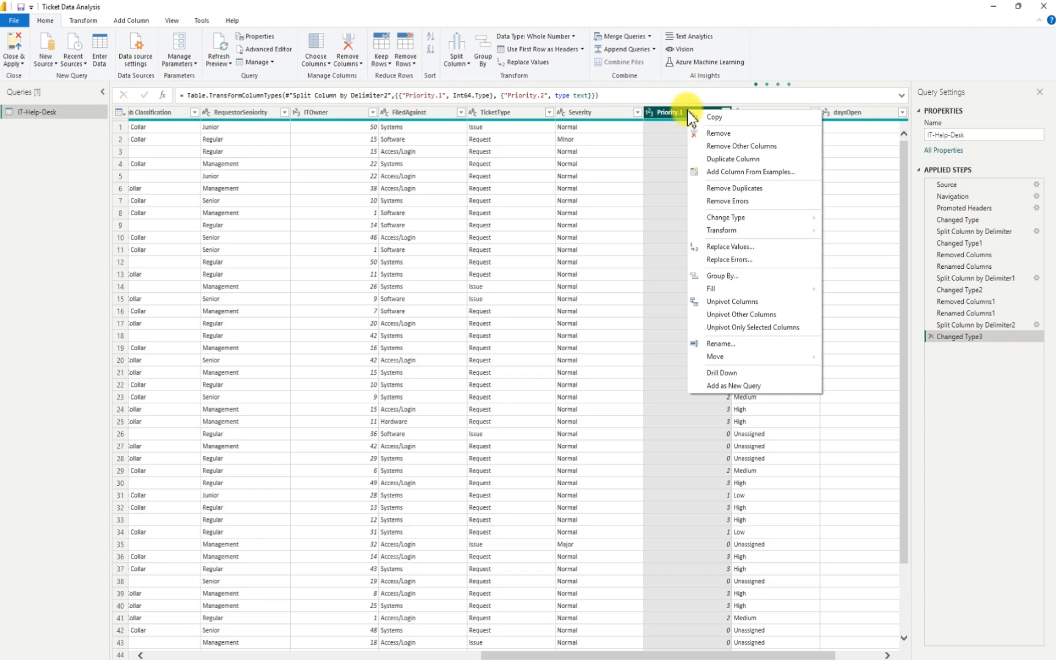
{"action": "left_click", "coordinate": [726, 134]}
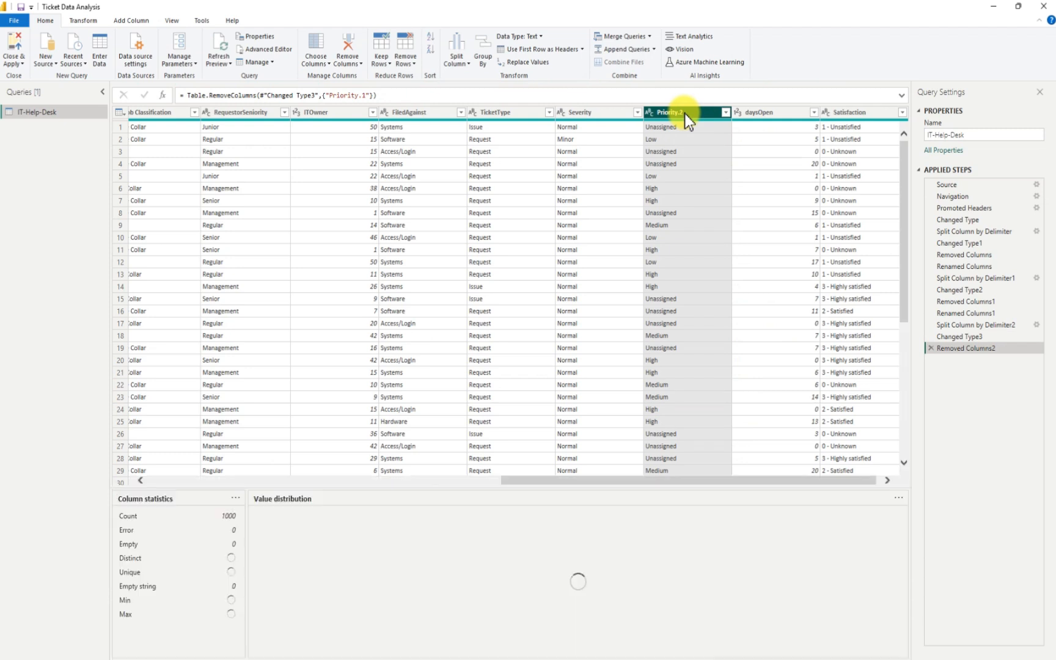
{"action": "double_click", "coordinate": [685, 113]}
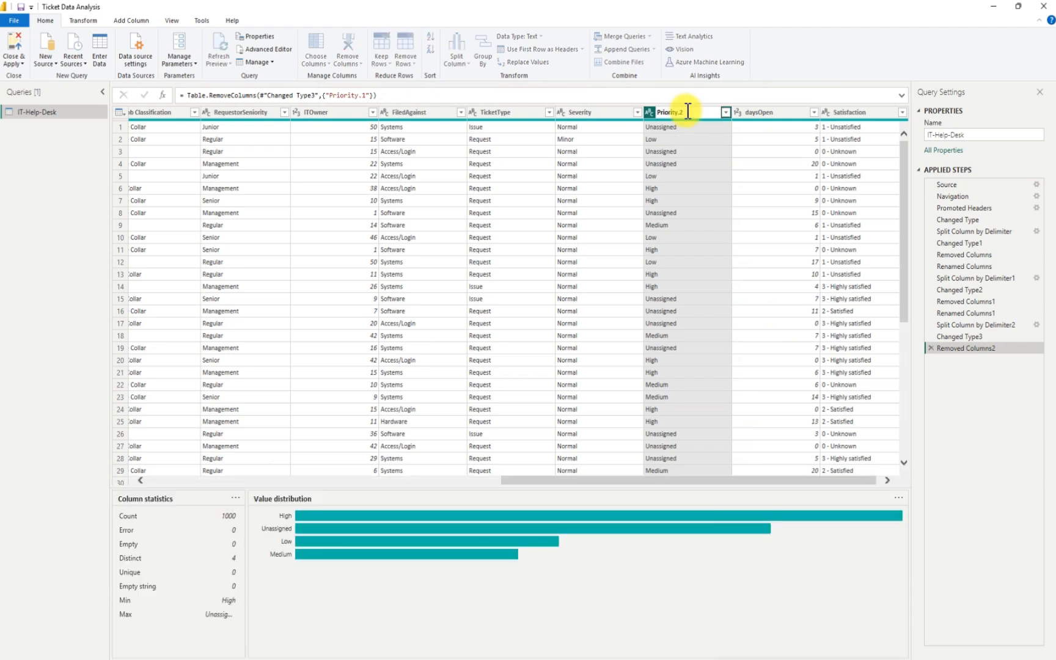
{"action": "key", "text": "BackSpace"}
{"action": "key", "text": "BackSpace"}
{"action": "key", "text": "Return"}
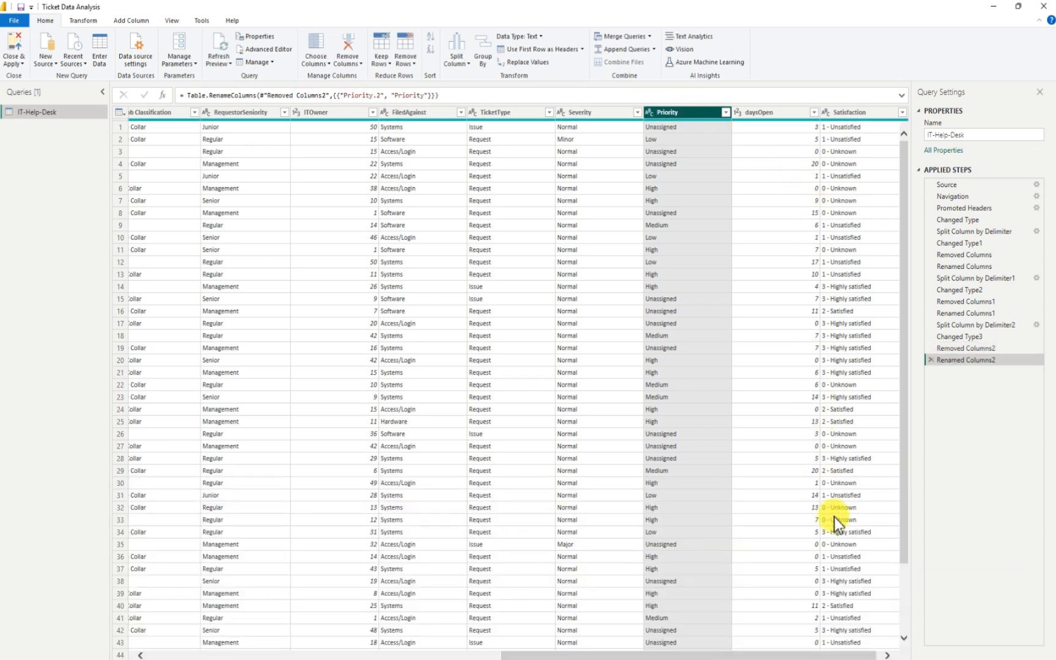
- Split the Satisfaction column at each occurrence of the custom delimiter "-"
{"action": "right_click", "coordinate": [849, 112]}
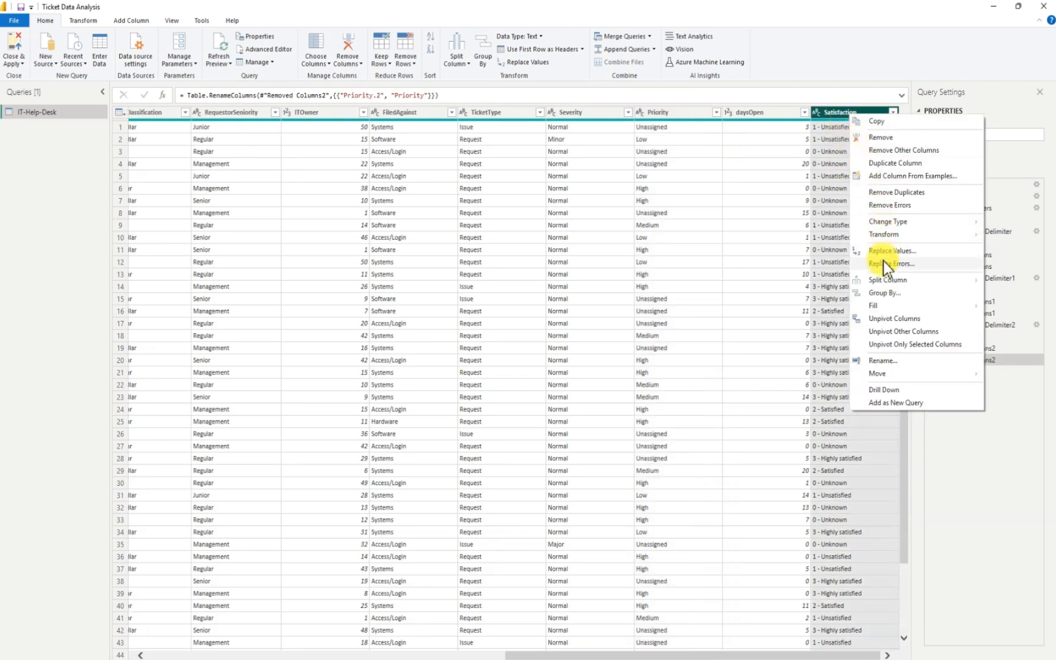
{"action": "mouse_move", "coordinate": [889, 284]}
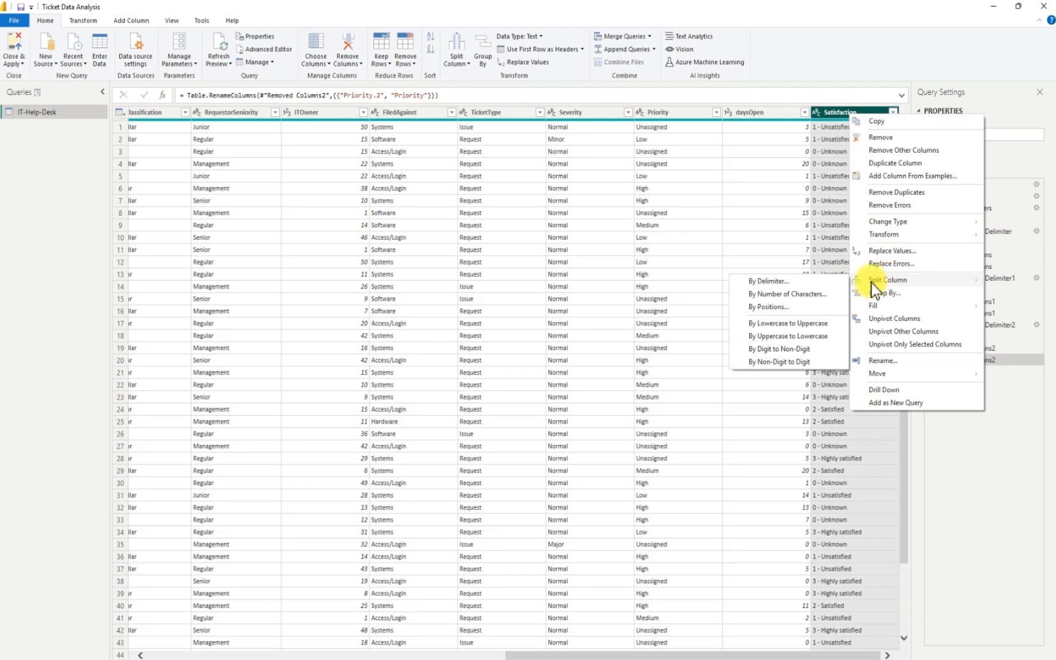
{"action": "left_click", "coordinate": [782, 281]}
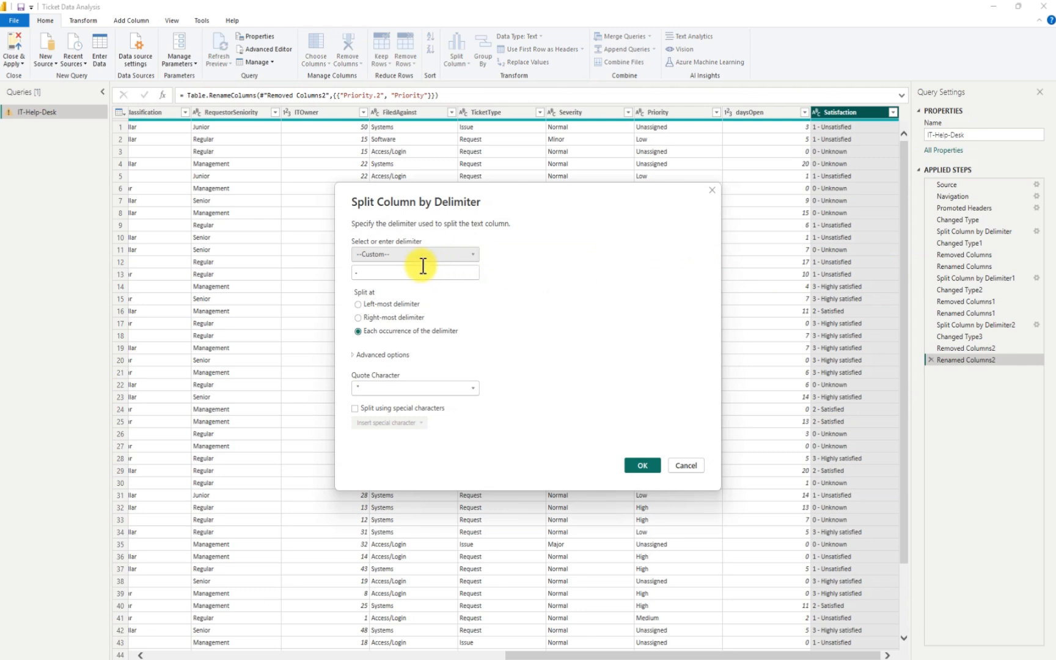
{"action": "left_click", "coordinate": [363, 269]}
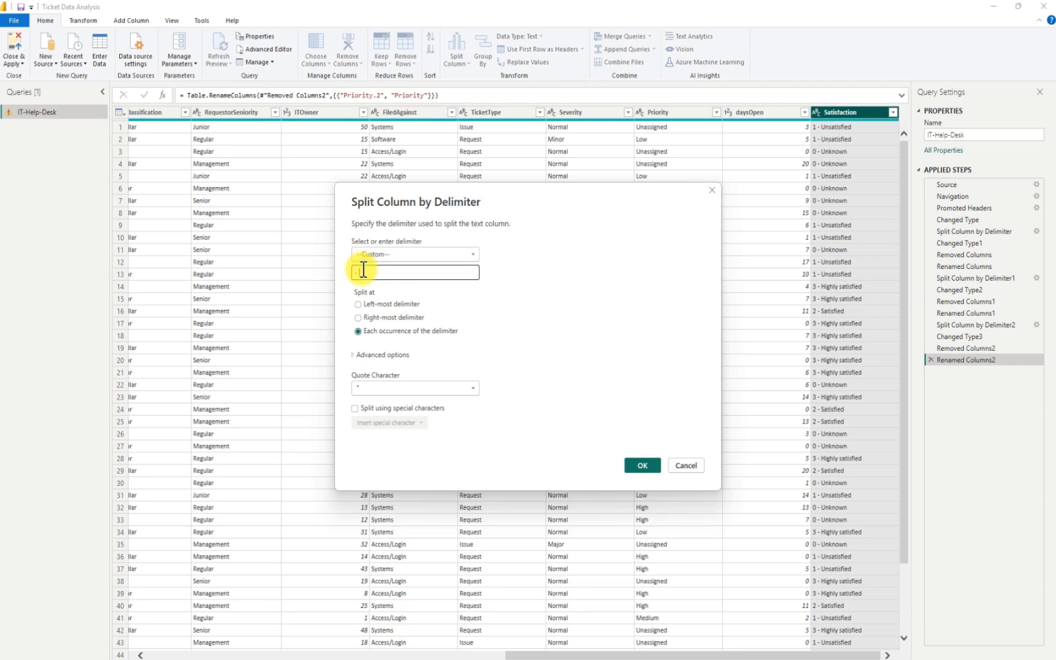
{"action": "left_click", "coordinate": [640, 465]}
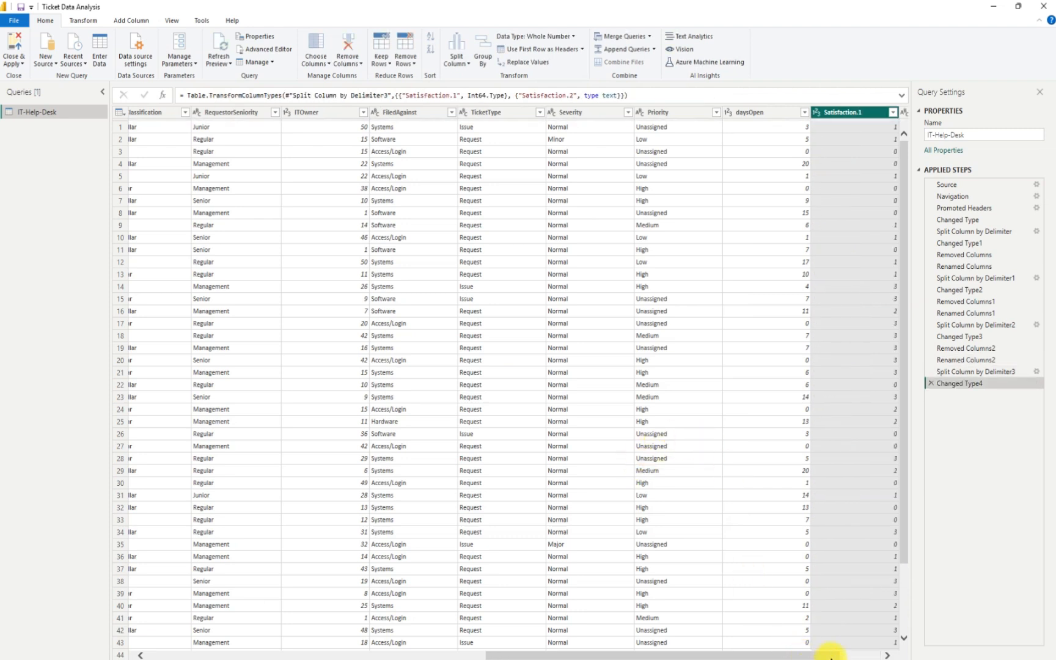
- Remove the numeric Satisfaction.1 column and rename the Satisfaction.2 column to Satisfaction
{"action": "left_click_drag", "start_coordinate": [831, 655], "coordinate": [885, 655]}
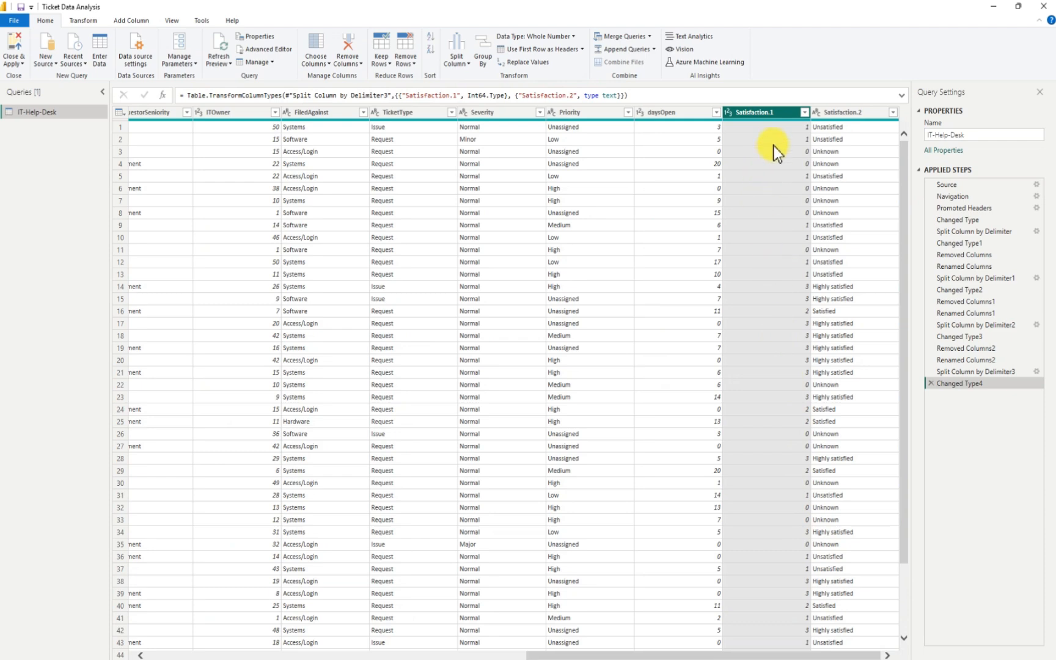
{"action": "right_click", "coordinate": [774, 113]}
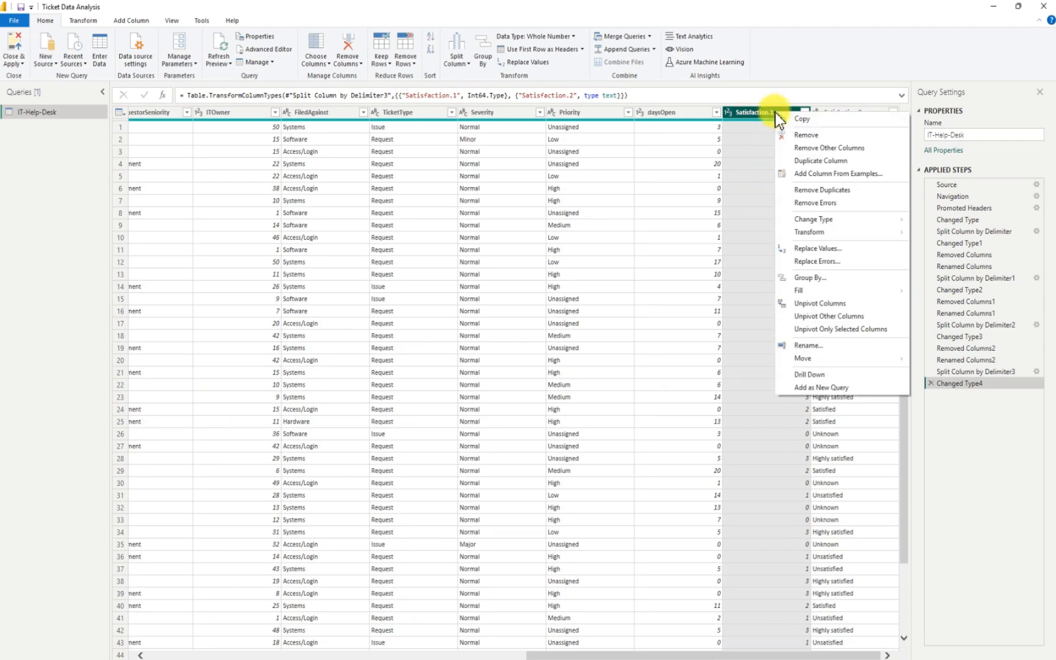
{"action": "left_click", "coordinate": [806, 138]}
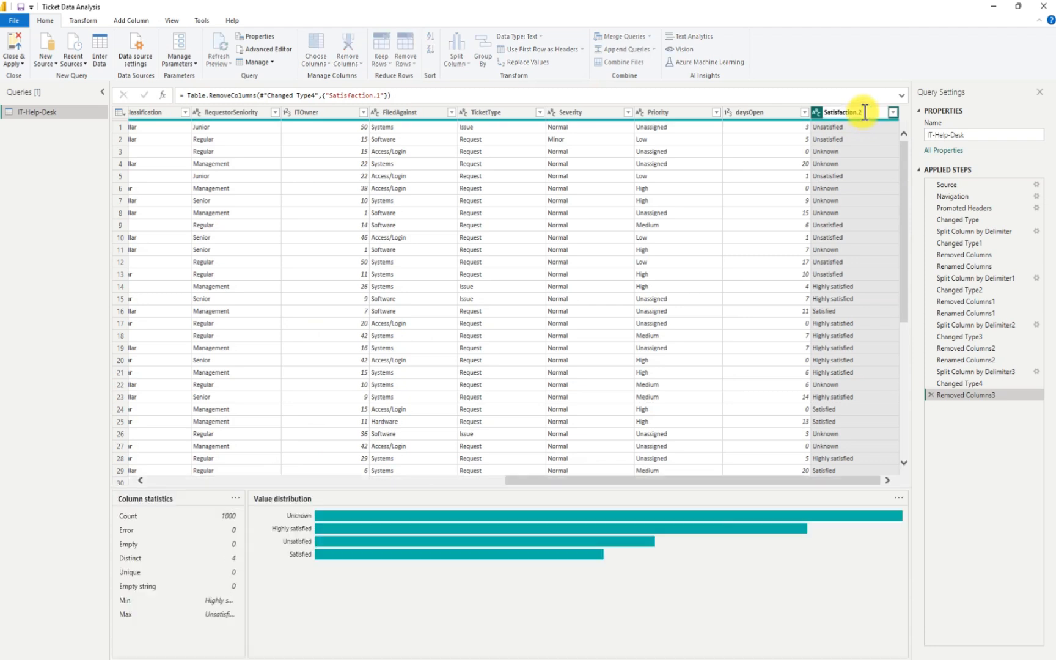
{"action": "key", "text": "BackSpace"}
{"action": "key", "text": "BackSpace"}
{"action": "key", "text": "Return"}
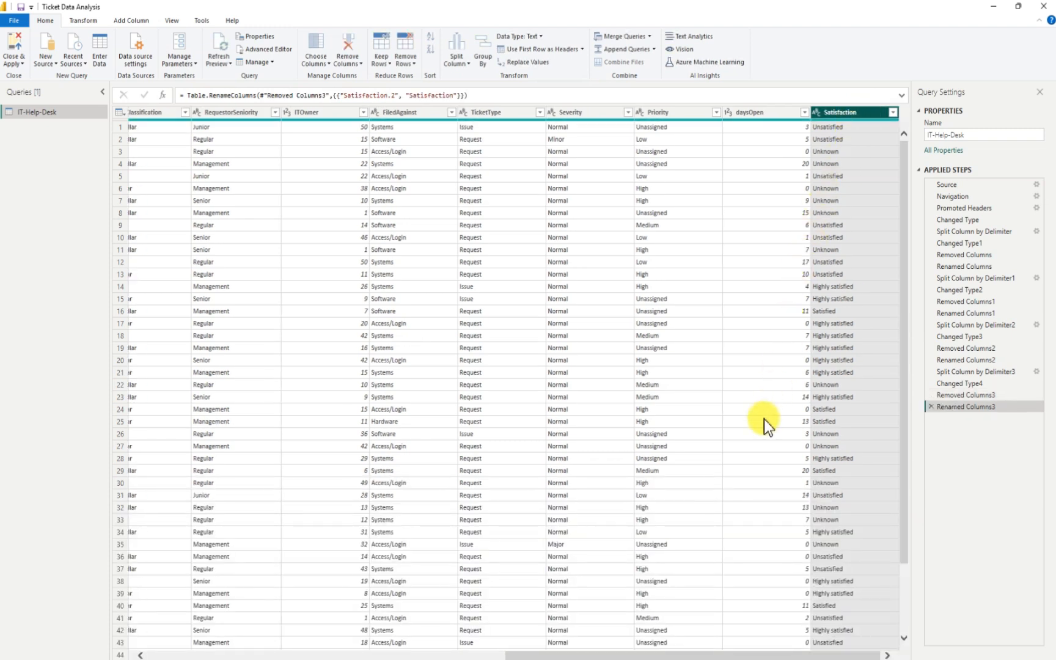
{"action": "left_click_drag", "start_coordinate": [608, 652], "coordinate": [223, 583]}
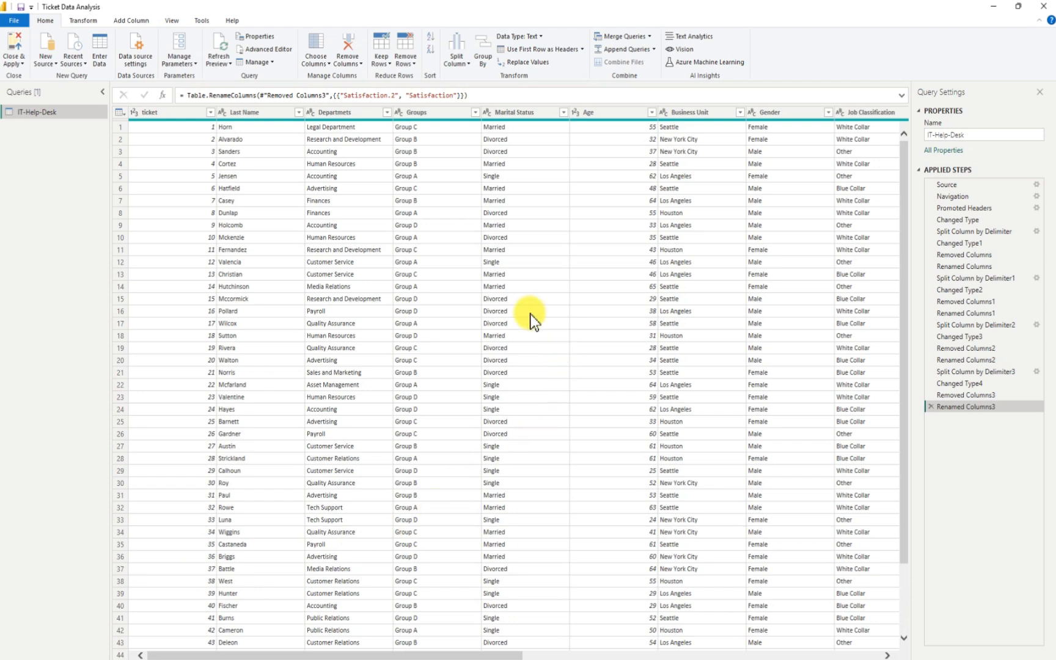
- Create a blank query and open its code in the Advanced Editor
{"action": "left_click", "coordinate": [55, 63]}
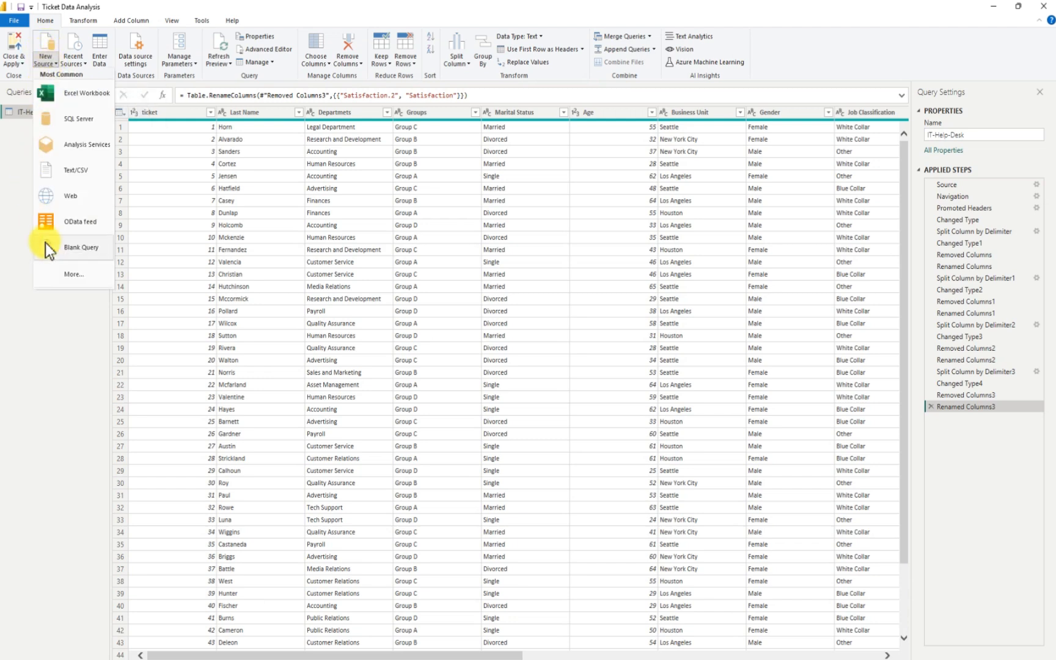
{"action": "left_click", "coordinate": [73, 251]}
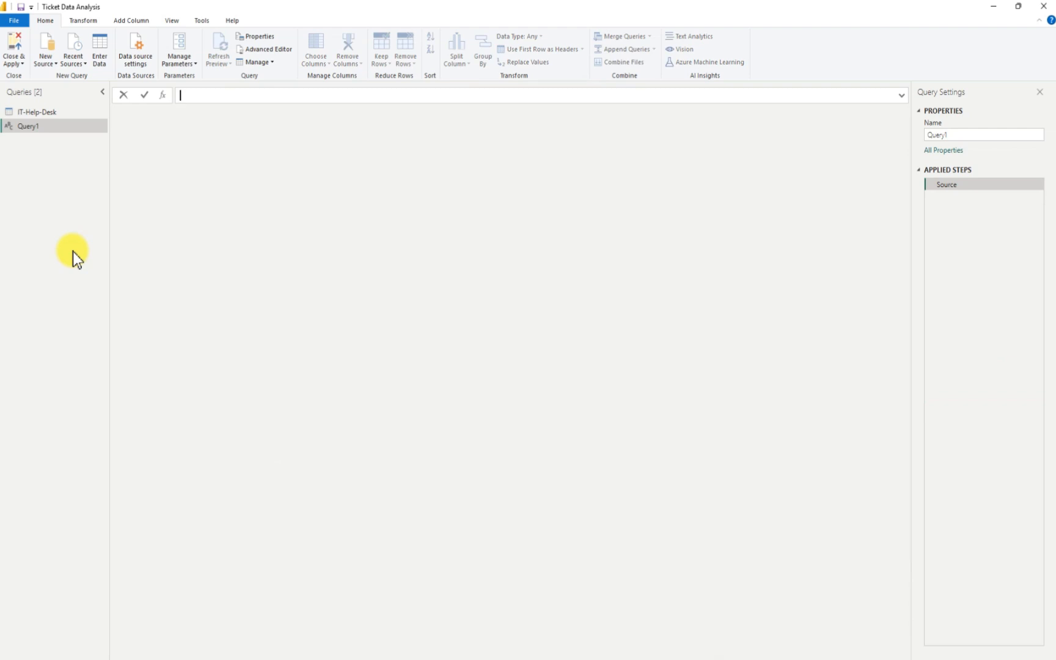
{"action": "left_click", "coordinate": [262, 51]}
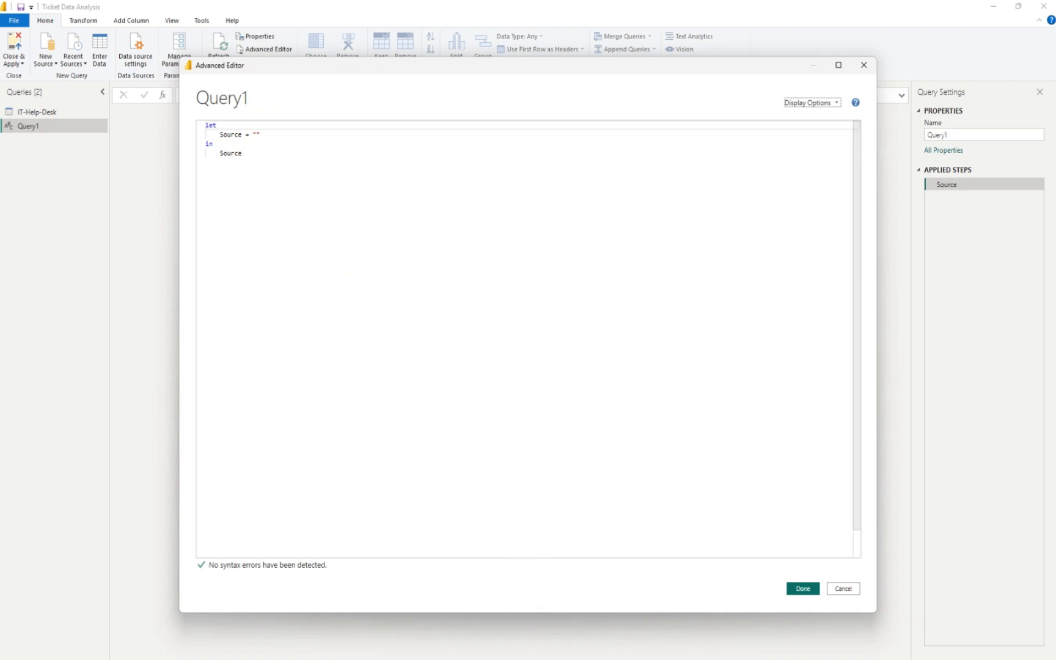
- Switch to Notepad and copy the complete LastRefreshDate M code, from let through the final LastRefreshDate line
{"action": "left_click", "coordinate": [502, 653]}
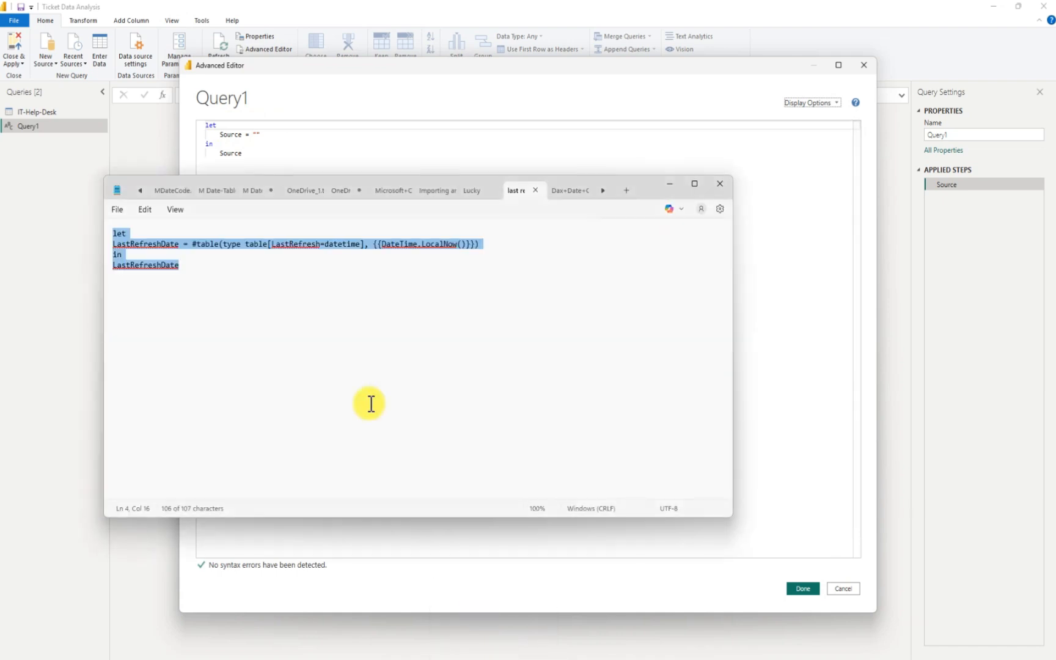
{"action": "left_click", "coordinate": [196, 270]}
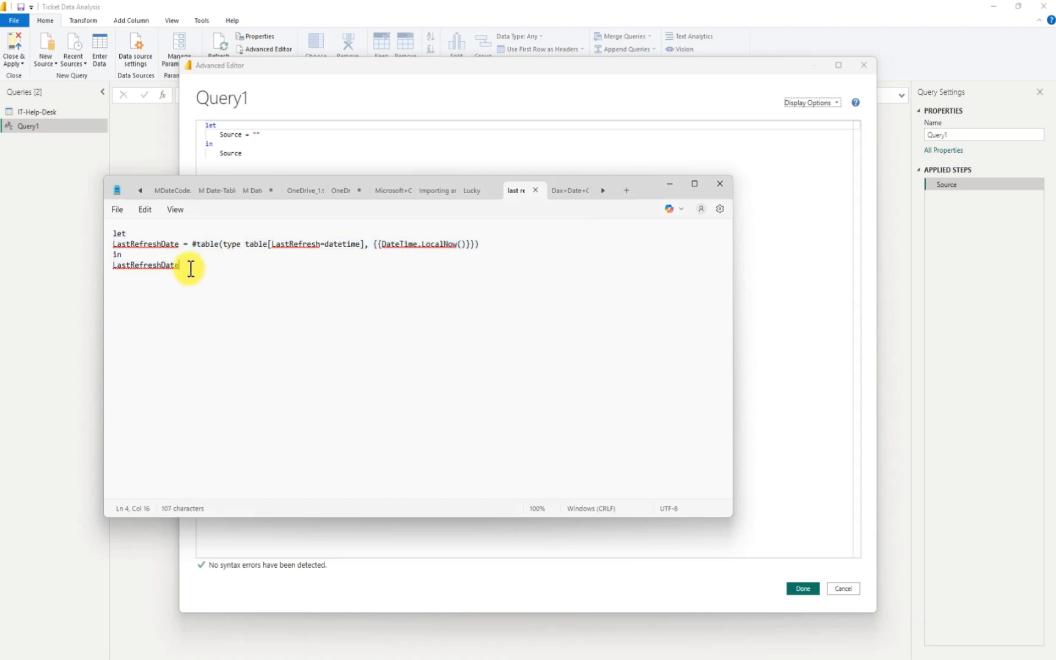
{"action": "left_click_drag", "start_coordinate": [191, 272], "coordinate": [104, 232]}
{"action": "key", "text": "ctrl+c"}
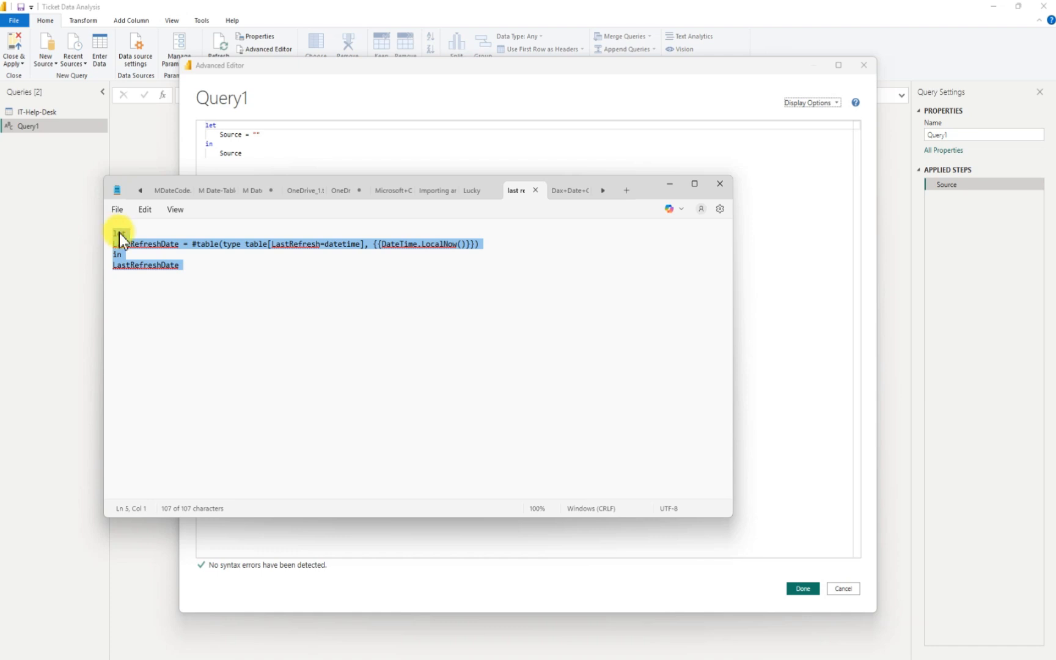
{"action": "left_click", "coordinate": [672, 185]}
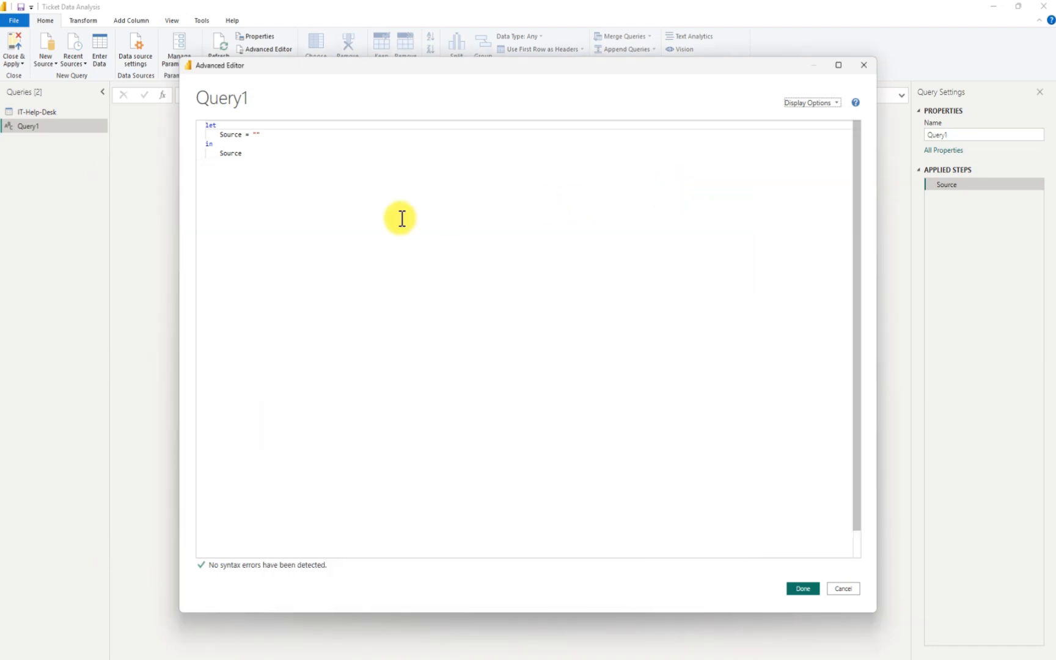
- Replace the blank query's default code with the copied LastRefreshDate code and accept it
{"action": "left_click_drag", "start_coordinate": [245, 152], "coordinate": [194, 123]}
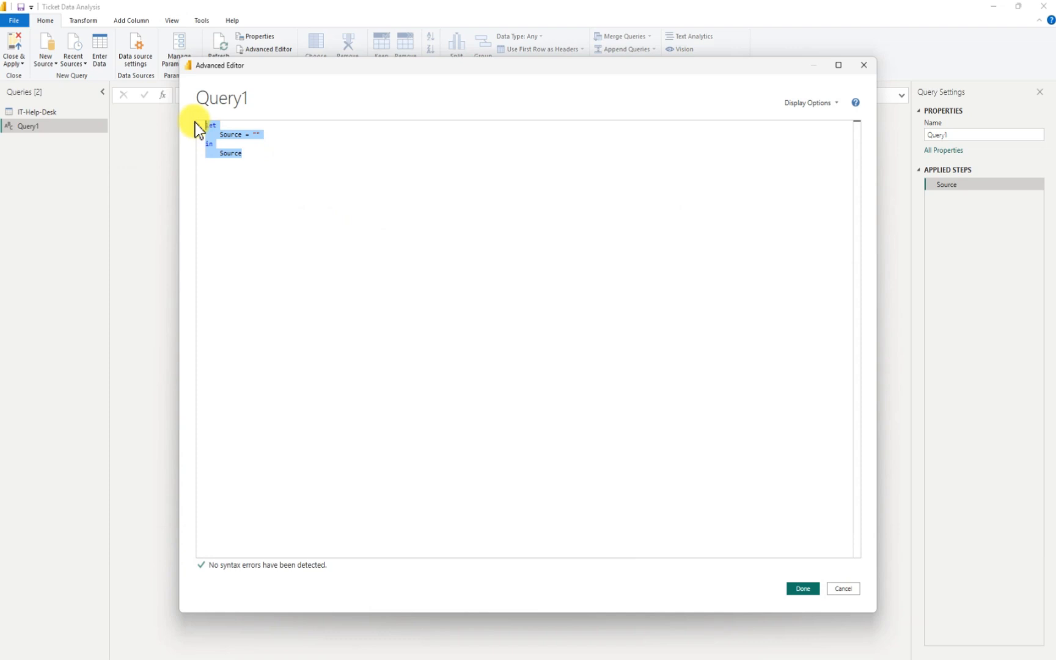
{"action": "key", "text": "ctrl+v"}
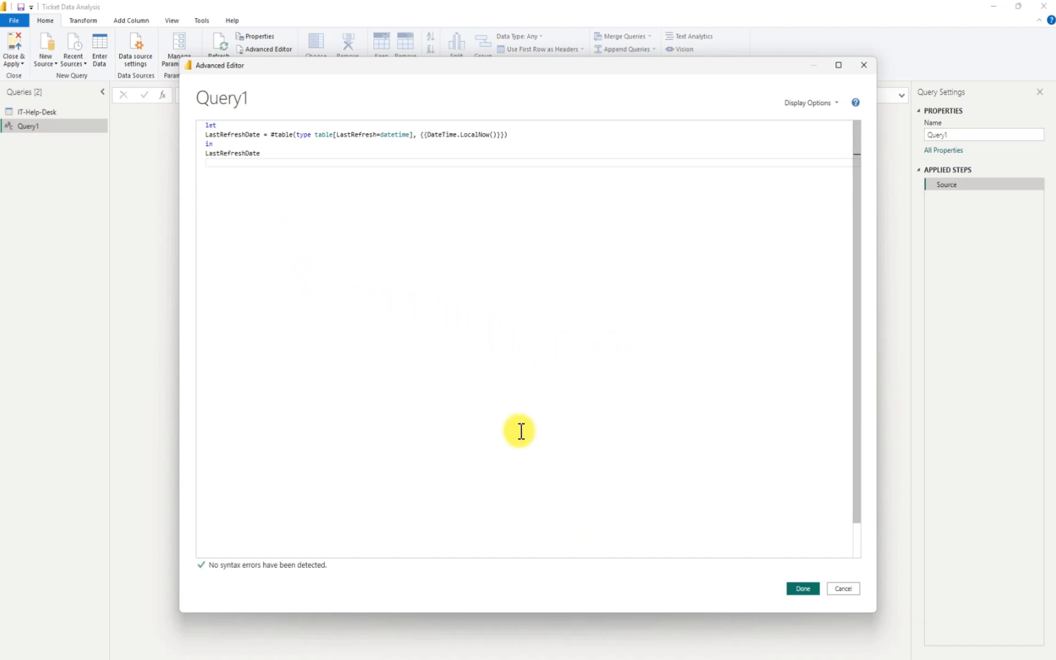
{"action": "left_click", "coordinate": [803, 589]}
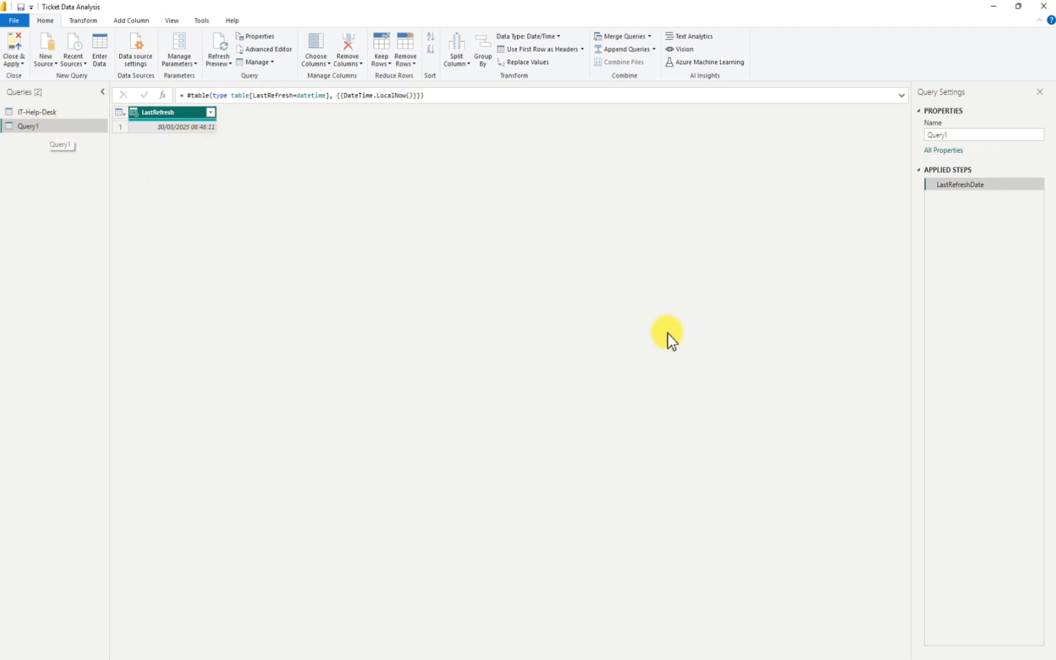
- Rename the Query1 query to LastRefresh and apply all query changes to the report
{"action": "double_click", "coordinate": [954, 135]}
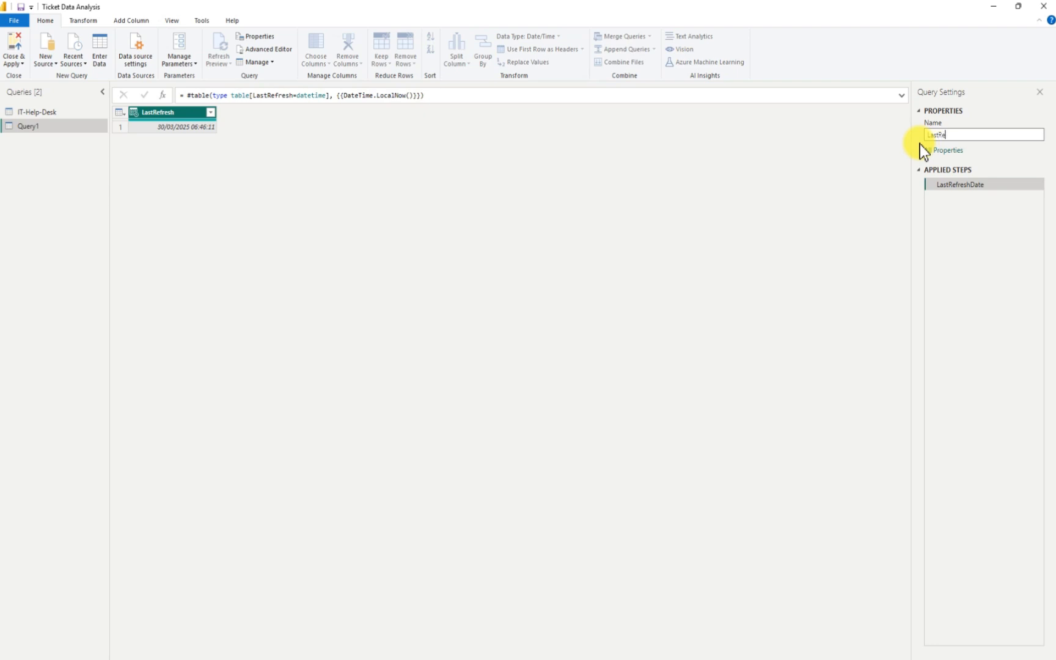
{"action": "type", "text": "resh"}
{"action": "key", "text": "Return"}
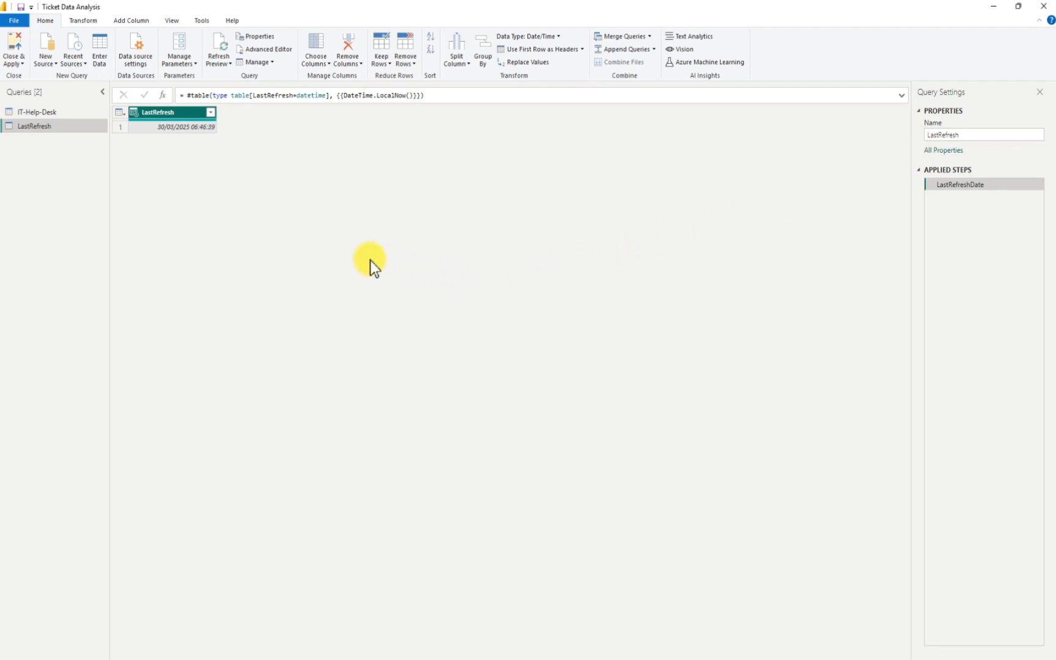
{"action": "left_click", "coordinate": [57, 111]}
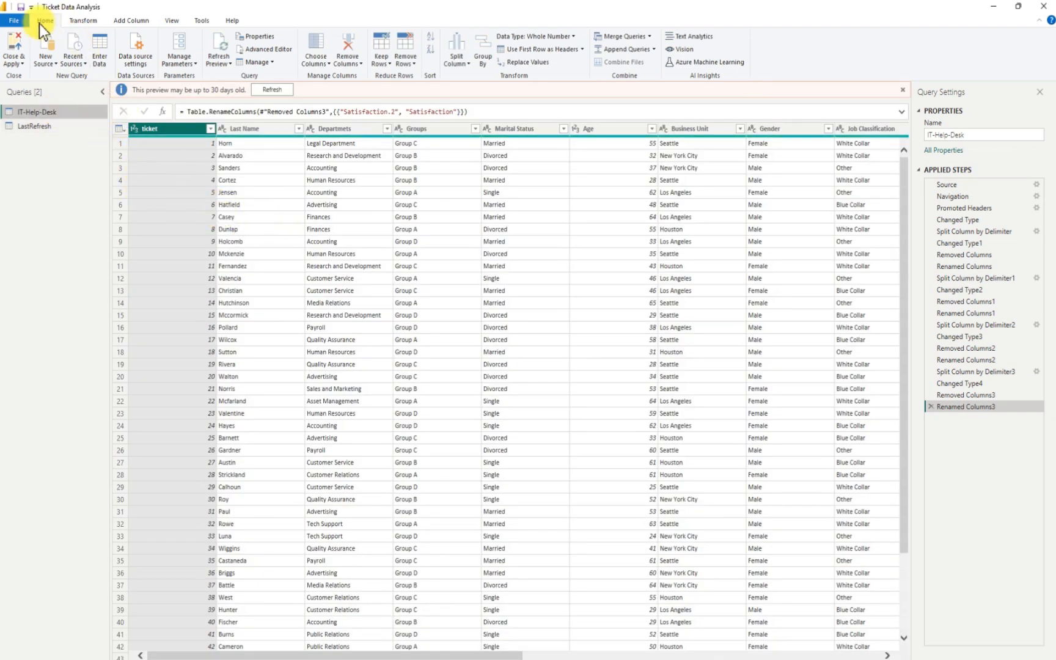
{"action": "left_click", "coordinate": [14, 46]}
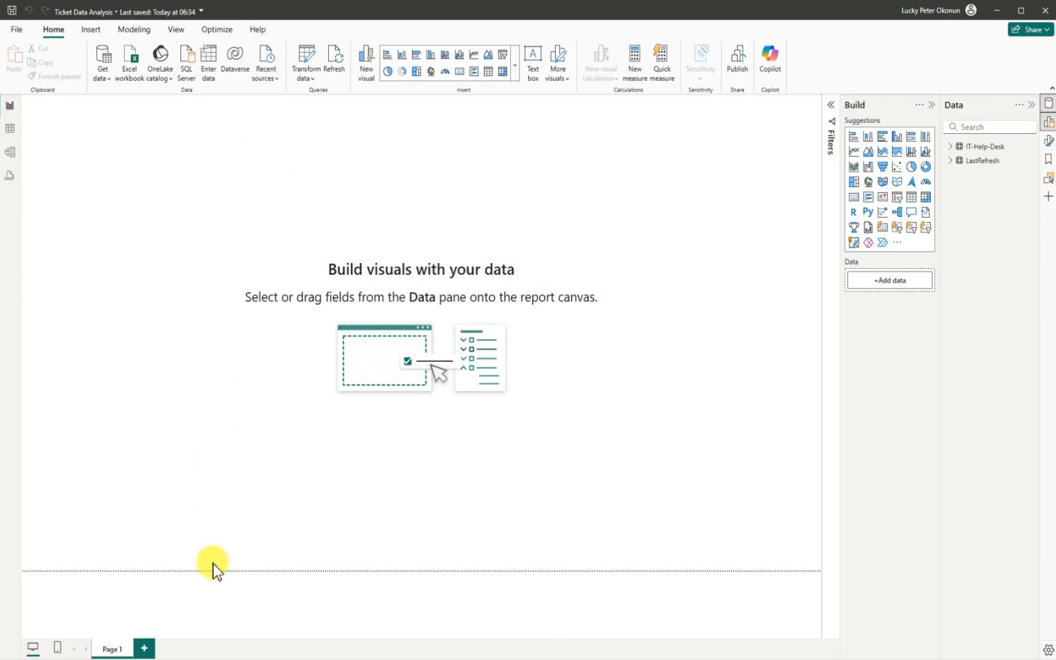
- Rename report page Page 1 to Report
{"action": "double_click", "coordinate": [124, 652]}
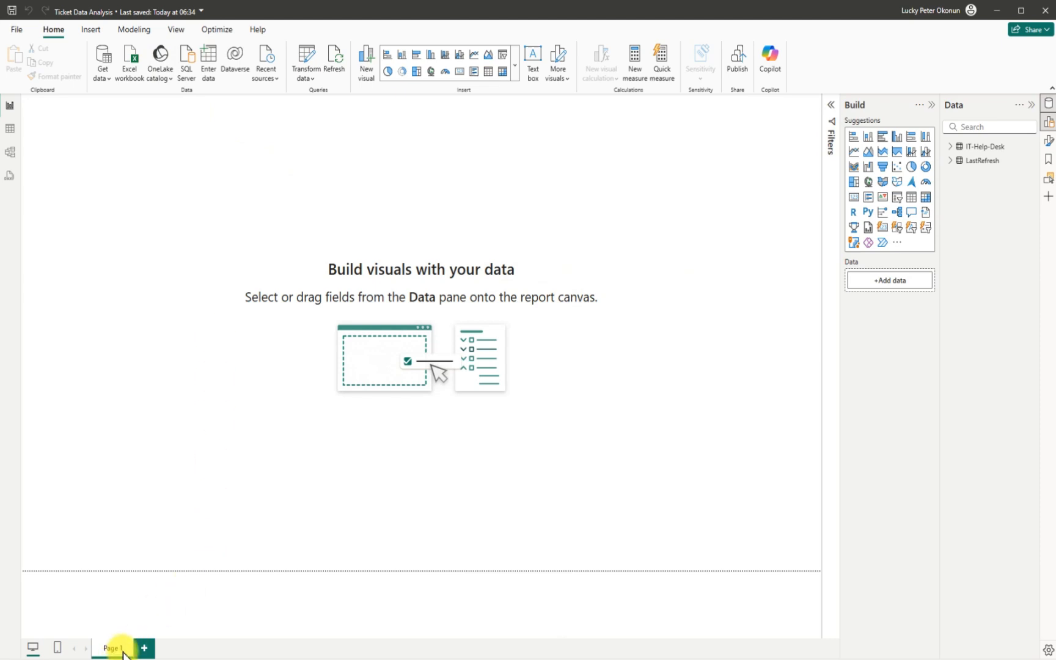
{"action": "key", "text": "BackSpace"}
{"action": "key", "text": "BackSpace"}
{"action": "key", "text": "BackSpace"}
{"action": "key", "text": "BackSpace"}
{"action": "key", "text": "BackSpace"}
{"action": "type", "text": "Report"}
{"action": "key", "text": "Return"}
- Create an empty manually entered table named Measure and load it into the model
{"action": "left_click", "coordinate": [211, 66]}
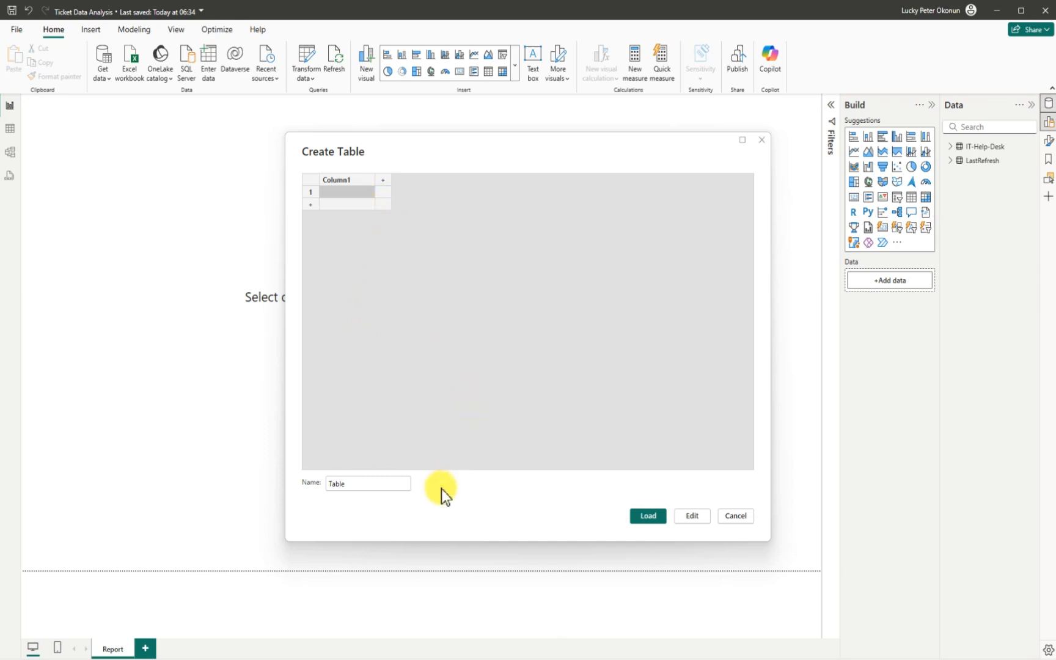
{"action": "left_click", "coordinate": [366, 483]}
{"action": "key", "text": "BackSpace"}
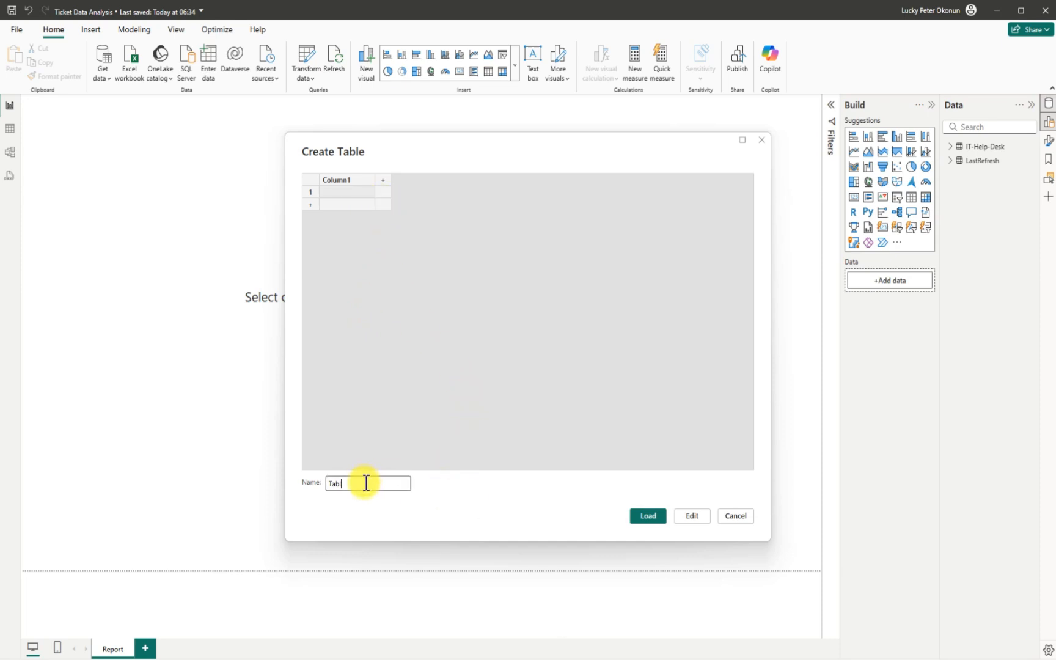
{"action": "key", "text": "BackSpace"}
{"action": "key", "text": "BackSpace"}
{"action": "key", "text": "BackSpace"}
{"action": "key", "text": "BackSpace"}
{"action": "type", "text": "Measure"}
{"action": "left_click", "coordinate": [645, 515]}
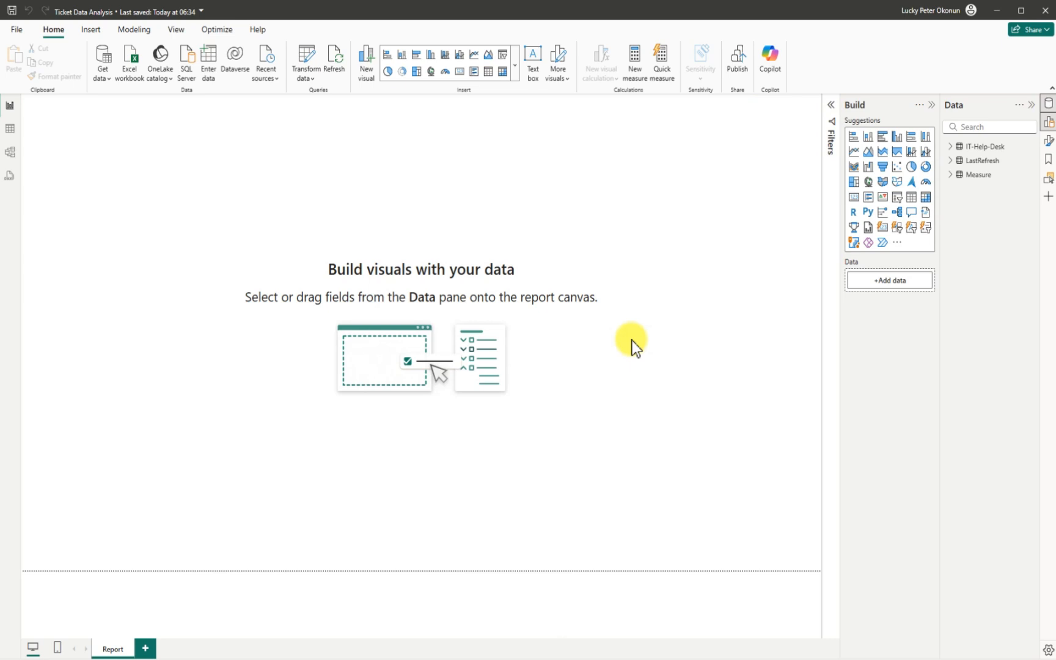
- Add a new measure to the Measure table and name it Total Users in its formula
{"action": "left_click", "coordinate": [1028, 174]}
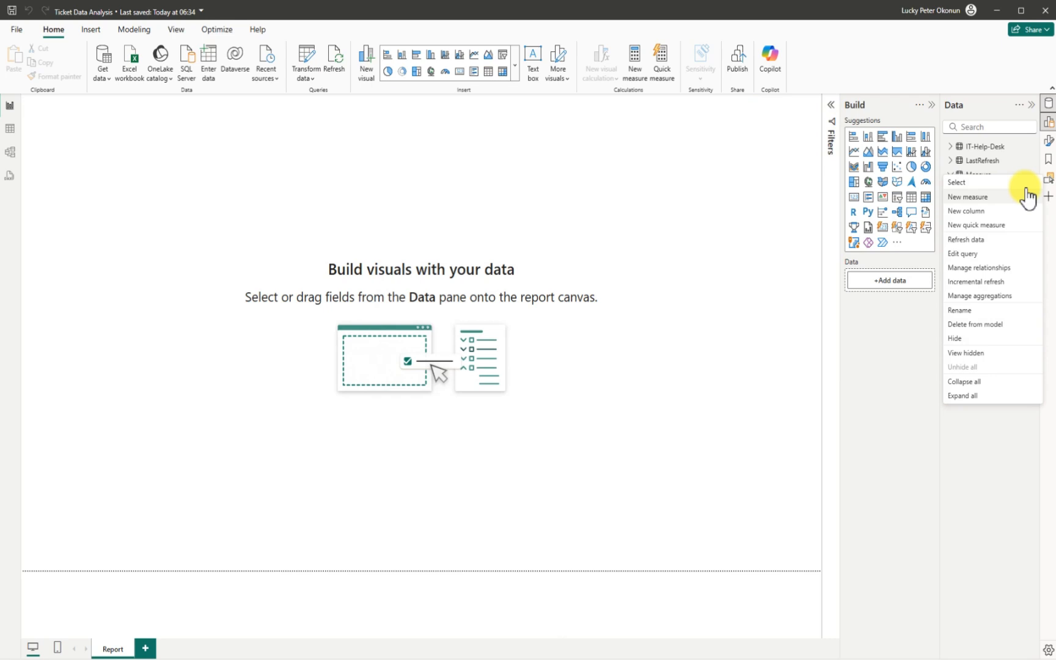
{"action": "left_click", "coordinate": [1026, 192]}
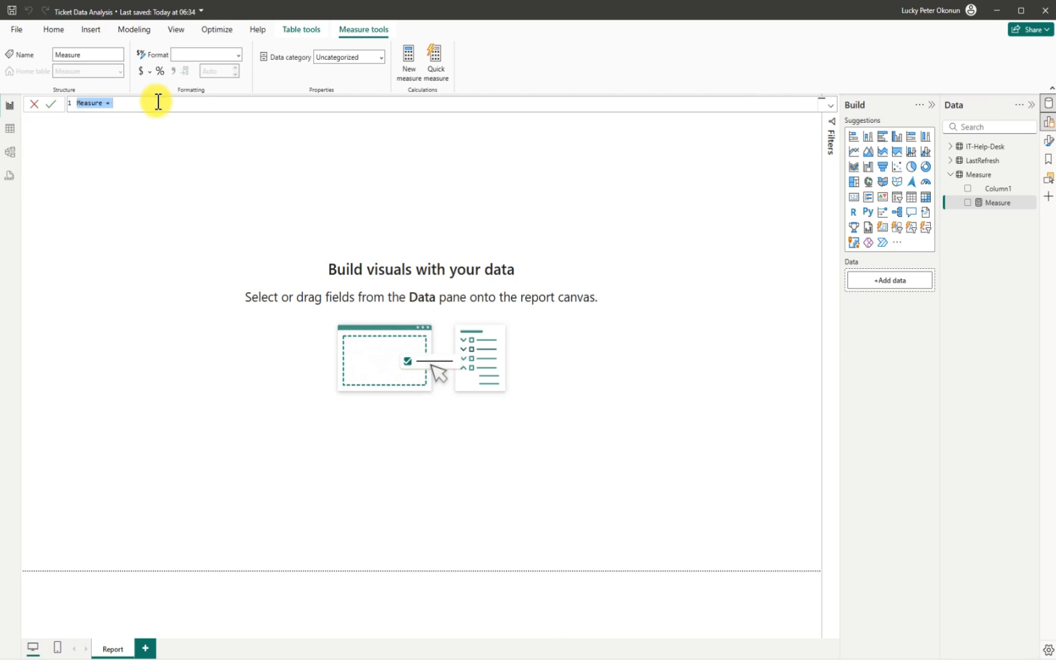
{"action": "scroll", "coordinate": [158, 101], "scroll_direction": "up", "scroll_amount": 1}
{"action": "scroll", "coordinate": [158, 101], "scroll_direction": "up", "scroll_amount": 2}
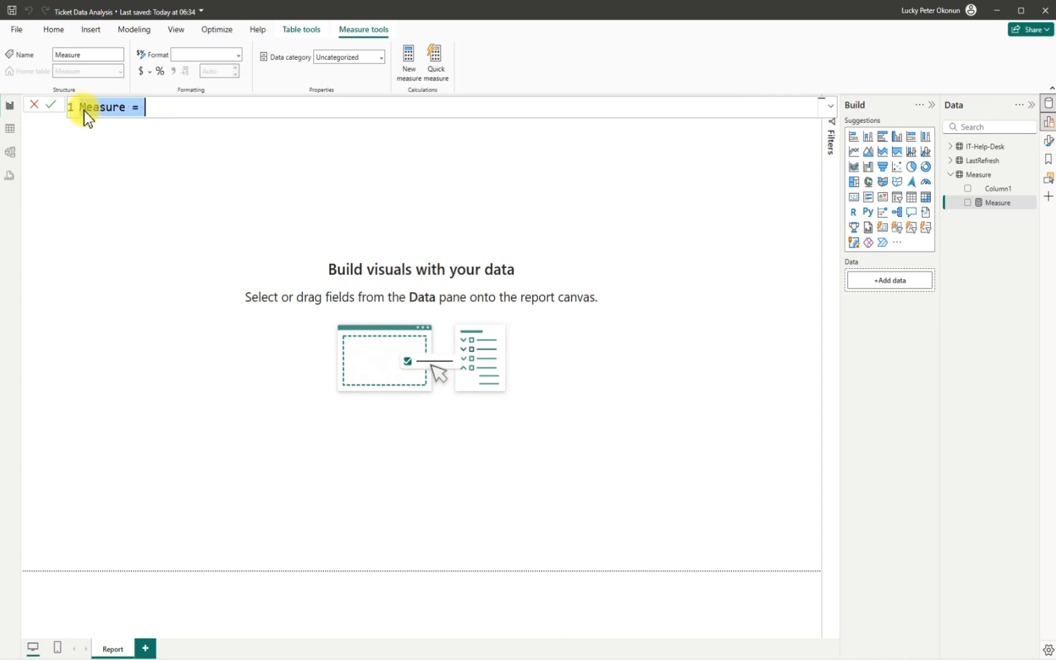
{"action": "left_click", "coordinate": [125, 107]}
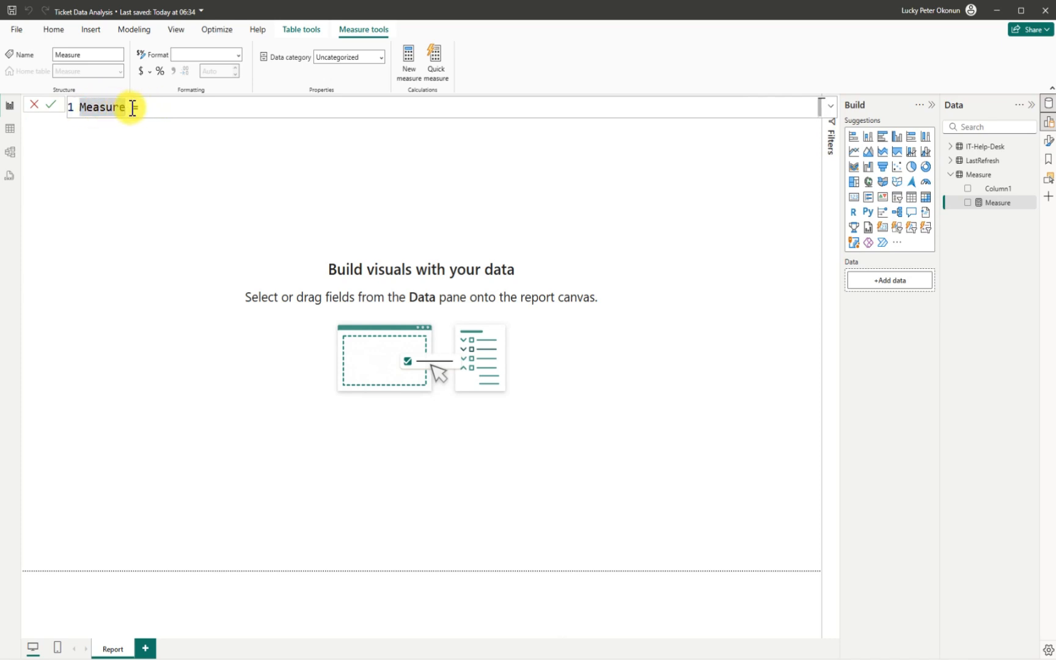
{"action": "key", "text": "BackSpace"}
{"action": "key", "text": "BackSpace"}
{"action": "key", "text": "BackSpace"}
{"action": "key", "text": "BackSpace"}
{"action": "key", "text": "BackSpace"}
{"action": "key", "text": "BackSpace"}
{"action": "key", "text": "BackSpace"}
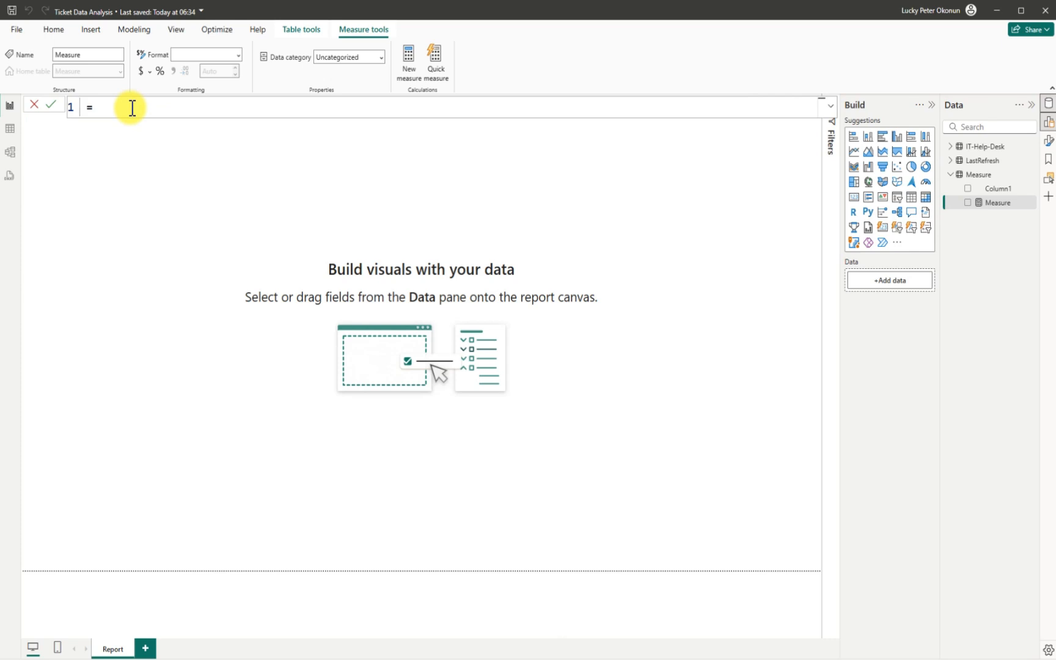
{"action": "type", "text": "Total Users"}
- Define Total Users as DISTINCTCOUNT('IT-Help-Desk'[Last Name]) and commit the measure
{"action": "left_click", "coordinate": [192, 106]}
{"action": "type", "text": "dis"}
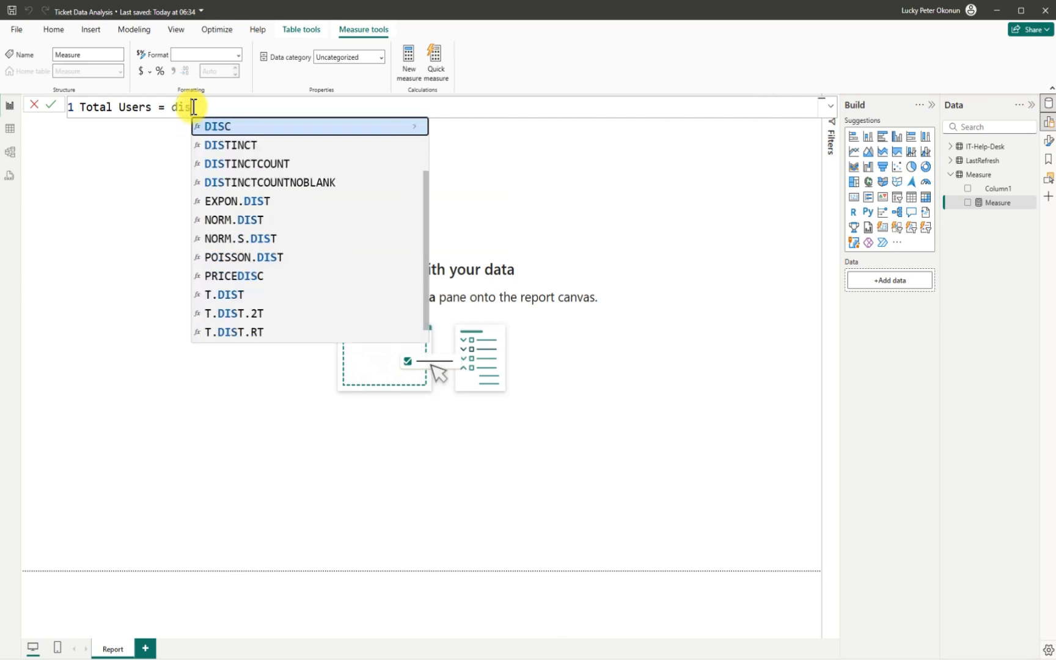
{"action": "left_click", "coordinate": [236, 158]}
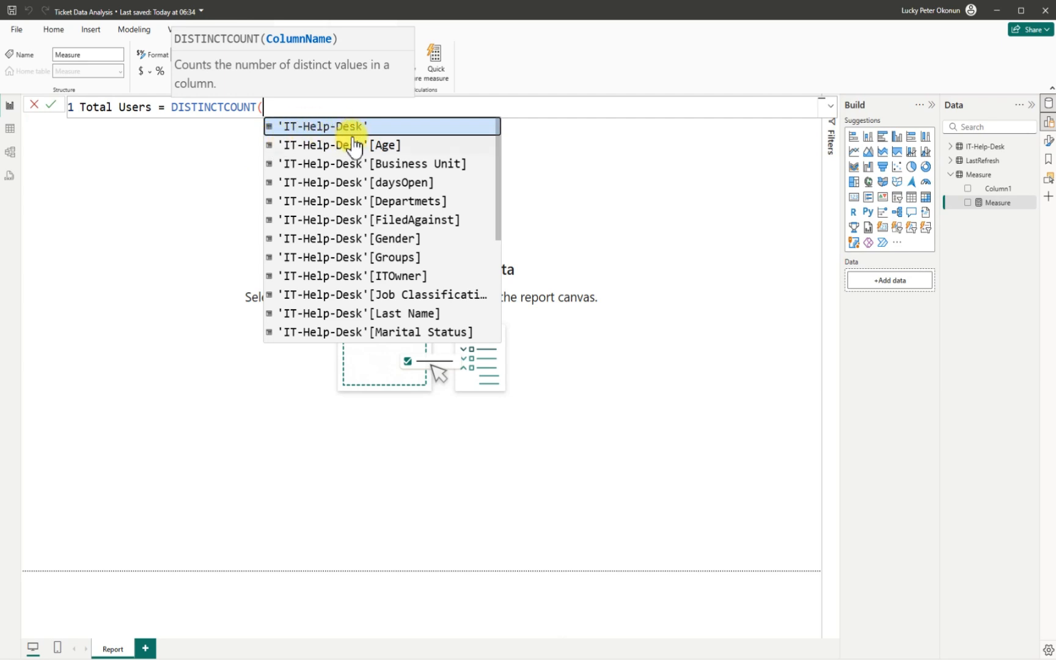
{"action": "left_click", "coordinate": [411, 310]}
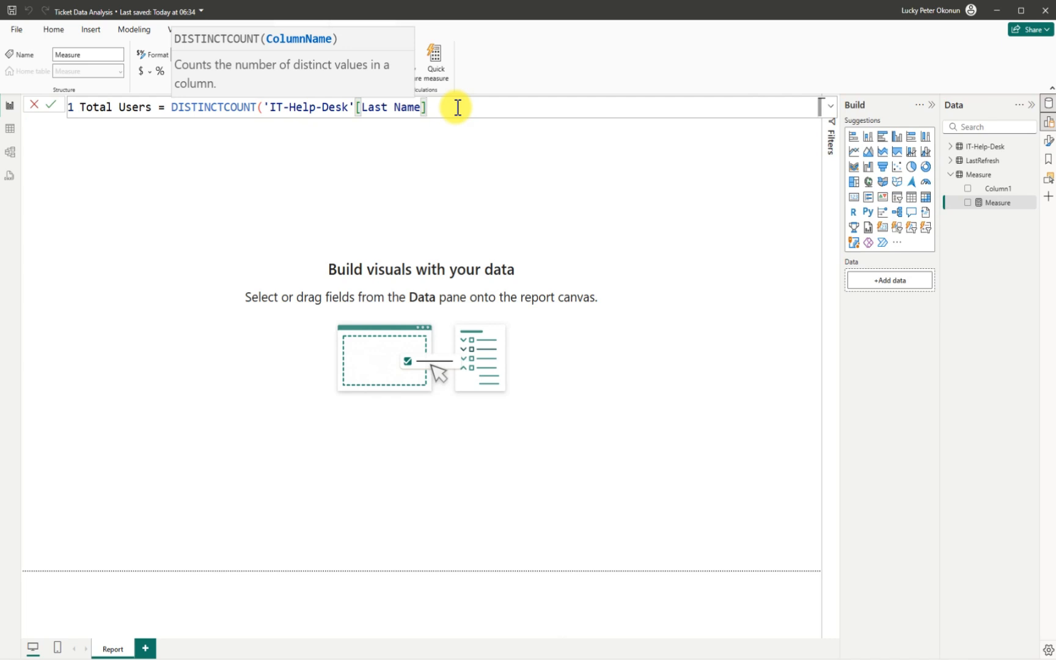
{"action": "type", "text": ")"}
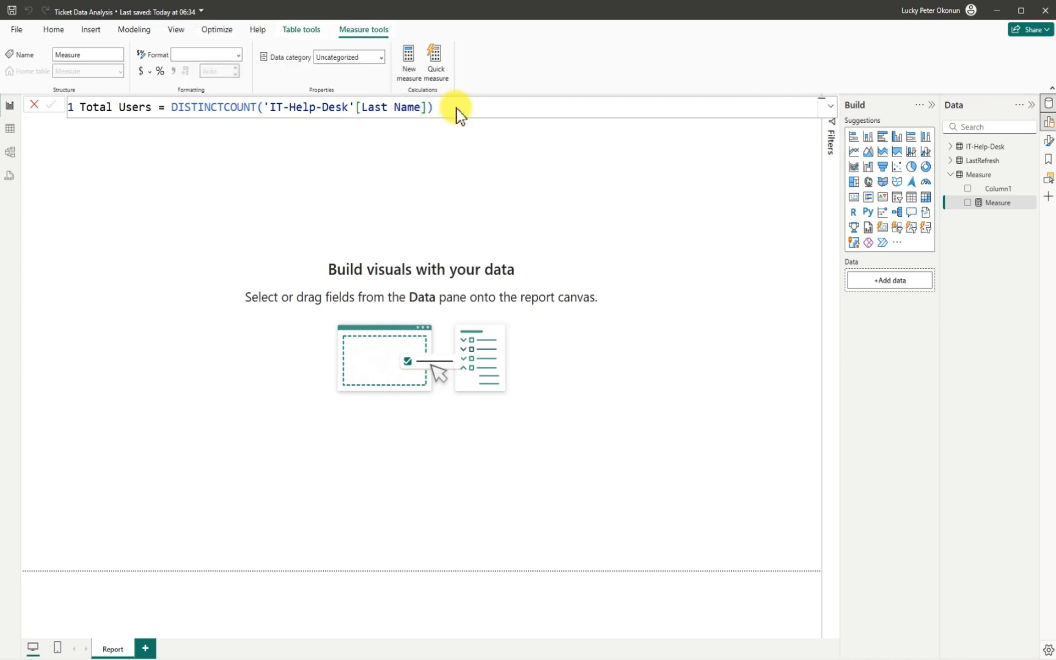
{"action": "key", "text": "Return"}
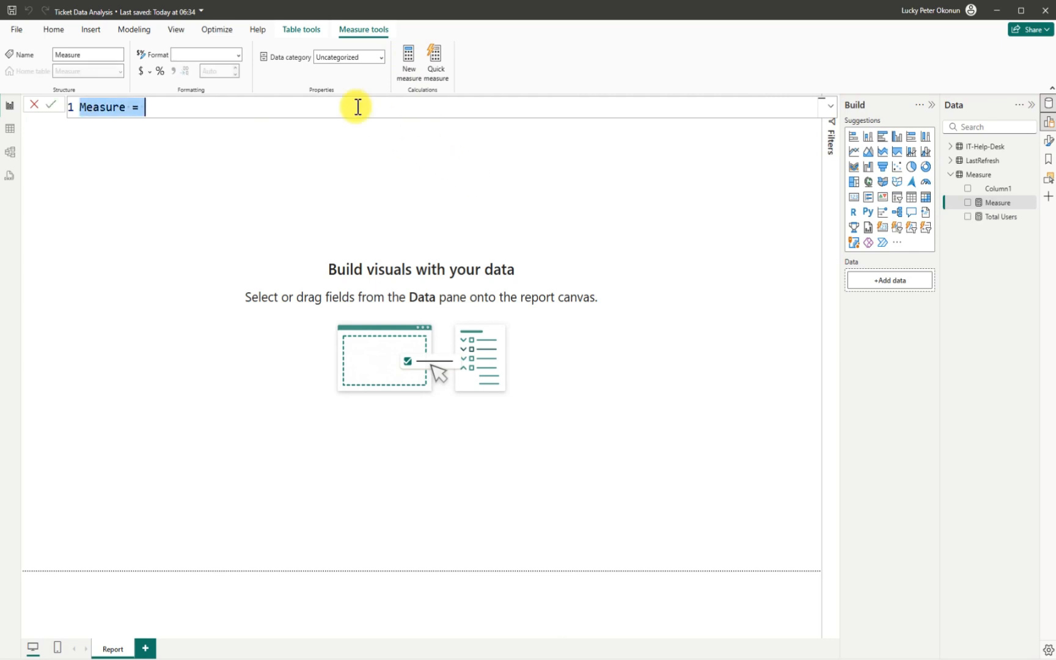
- Replace the default name in the new measure's formula with Total Tickets
{"action": "left_click", "coordinate": [131, 108]}
{"action": "key", "text": "BackSpace"}
{"action": "key", "text": "BackSpace"}
{"action": "key", "text": "BackSpace"}
{"action": "key", "text": "BackSpace"}
{"action": "key", "text": "BackSpace"}
{"action": "key", "text": "BackSpace"}
{"action": "key", "text": "BackSpace"}
{"action": "key", "text": "BackSpace"}
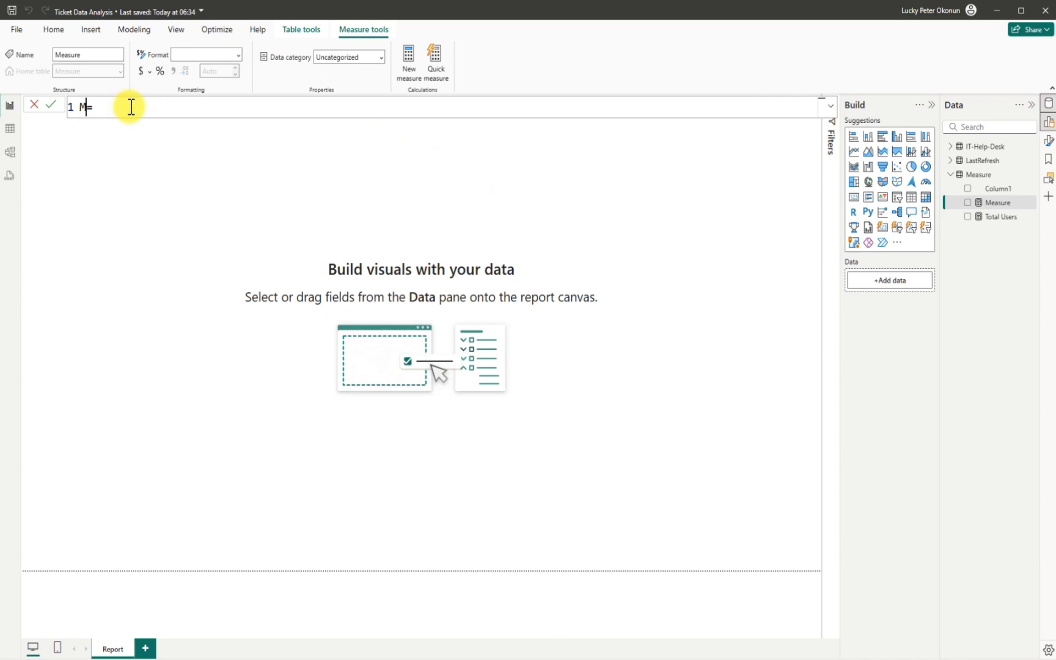
{"action": "type", "text": "Total Tickets"}
- Define Total Tickets as COUNTROWS('IT-Help-Desk')
{"action": "left_click", "coordinate": [212, 107]}
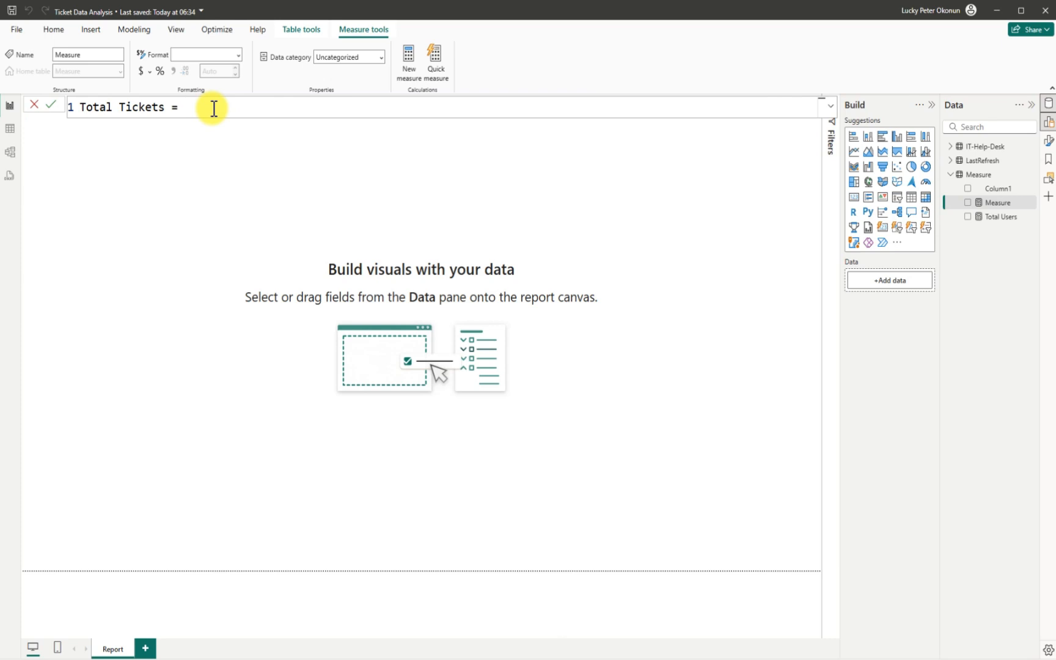
{"action": "type", "text": "coun"}
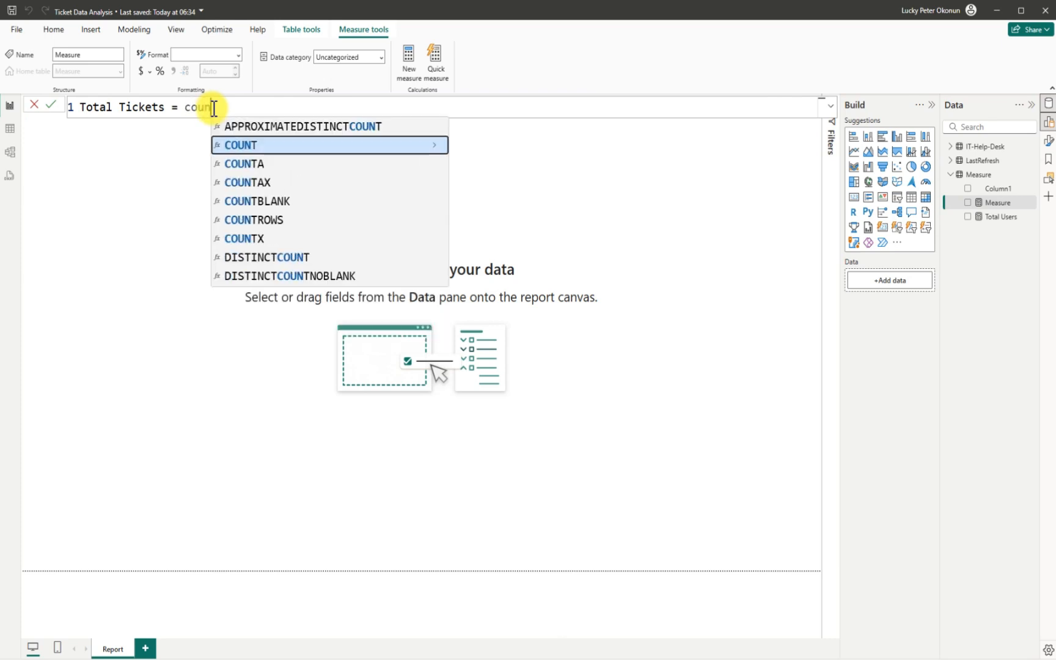
{"action": "left_click", "coordinate": [269, 220]}
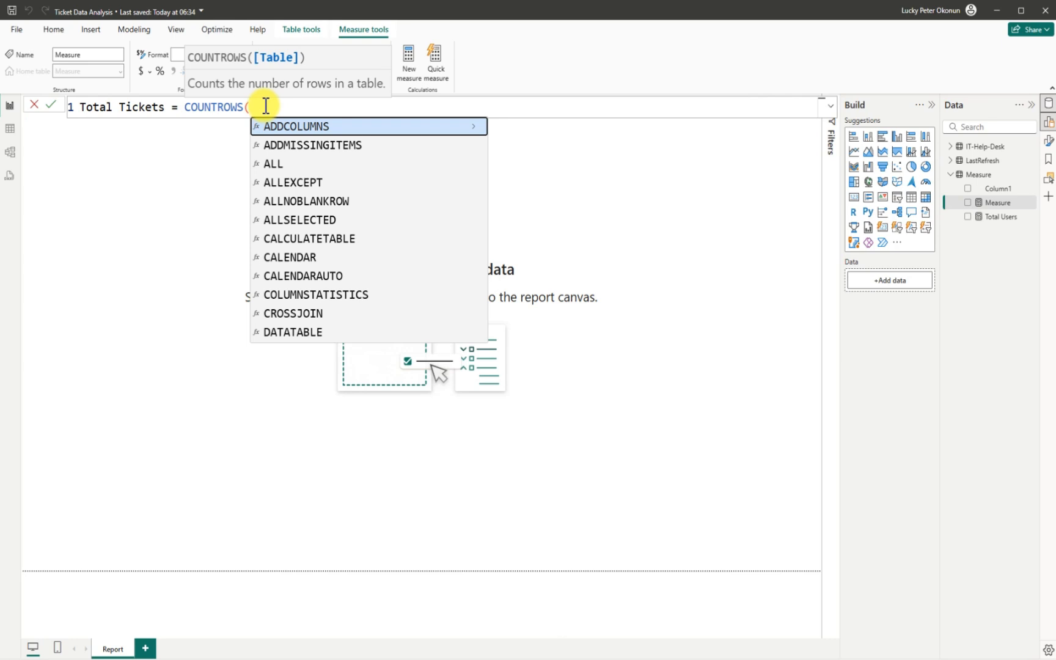
{"action": "type", "text": "it"}
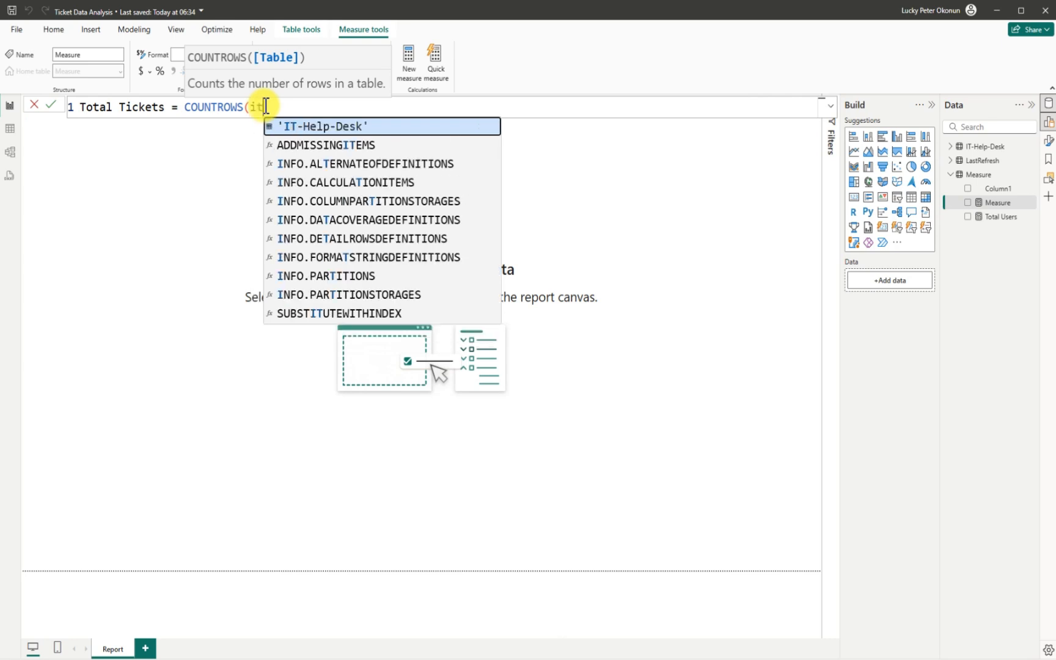
{"action": "left_click", "coordinate": [317, 126]}
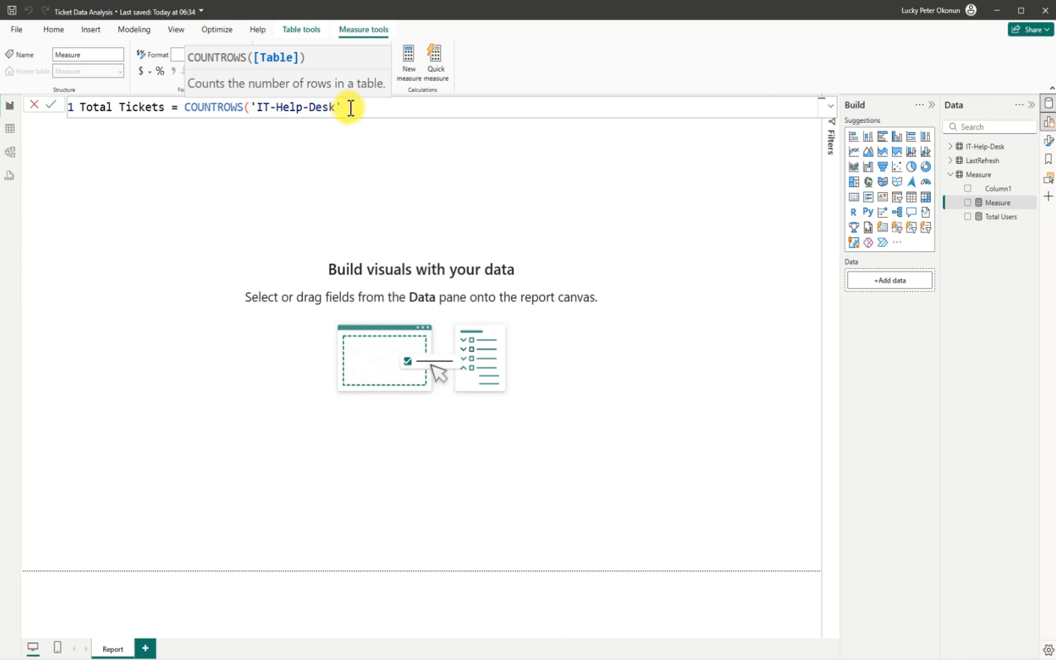
{"action": "type", "text": ")"}
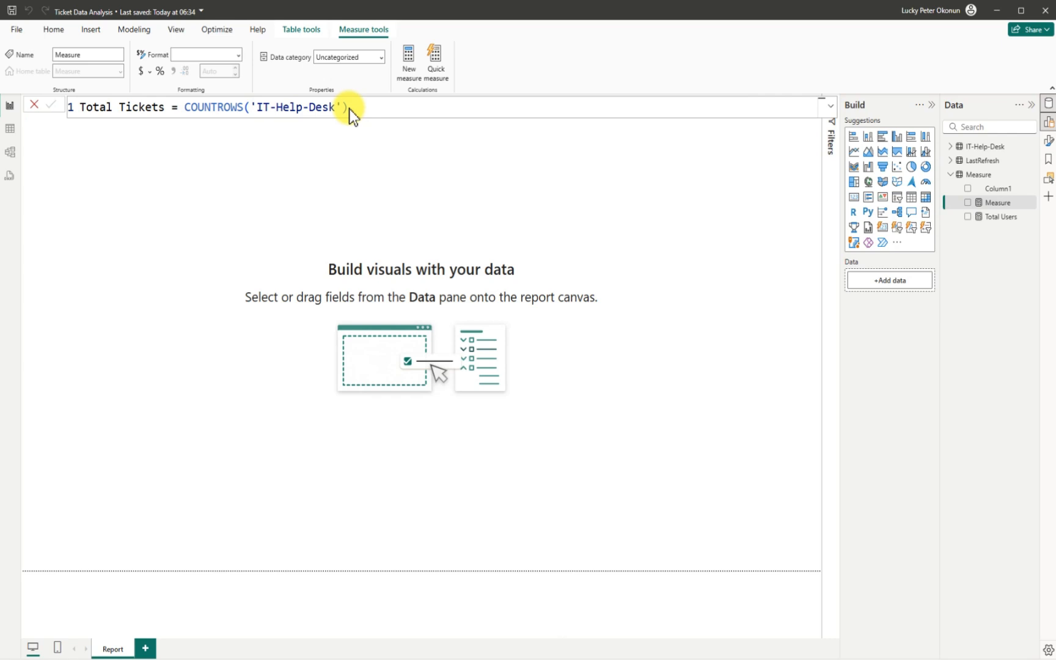
- Commit the Total Tickets measure and name another new measure Total Depart in its formula
{"action": "key", "text": "Return"}
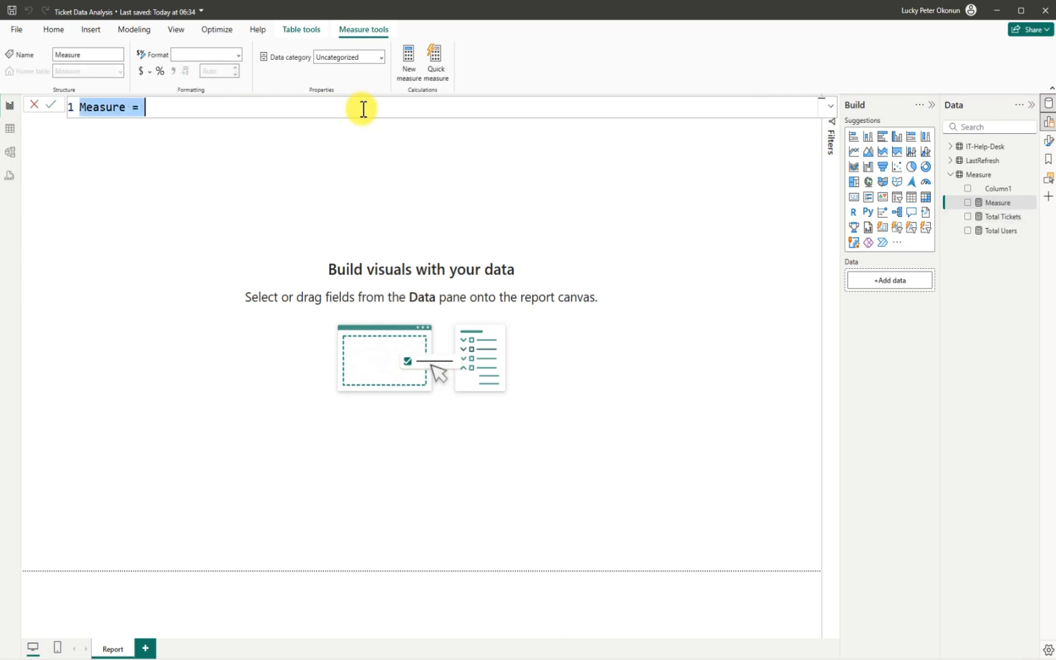
{"action": "left_click", "coordinate": [128, 108]}
{"action": "double_click", "coordinate": [128, 108]}
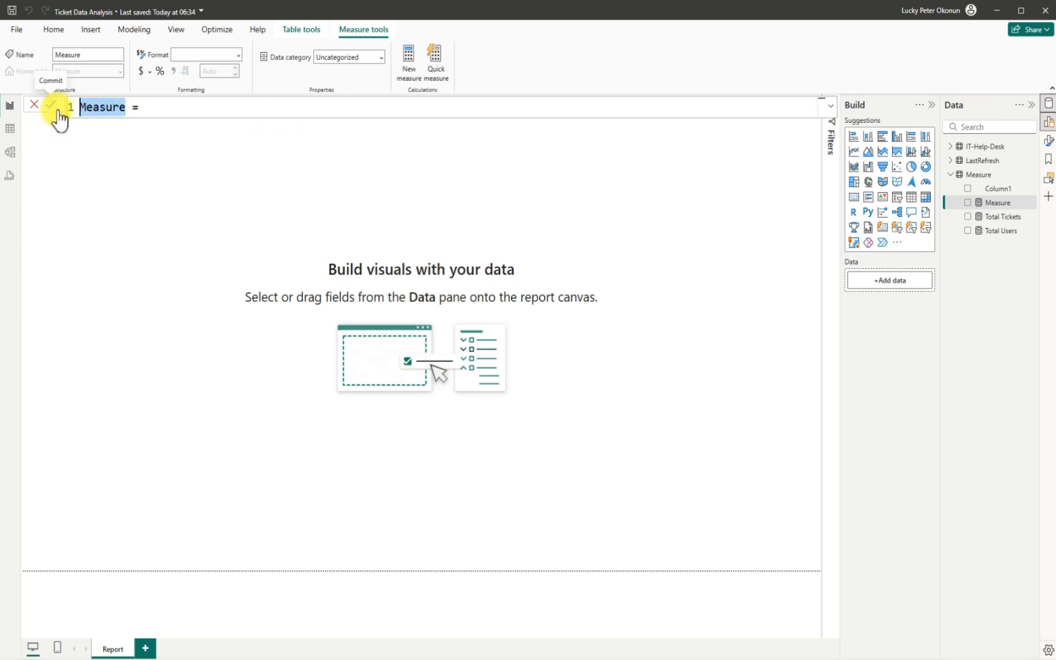
{"action": "key", "text": "BackSpace"}
{"action": "type", "text": "Total "}
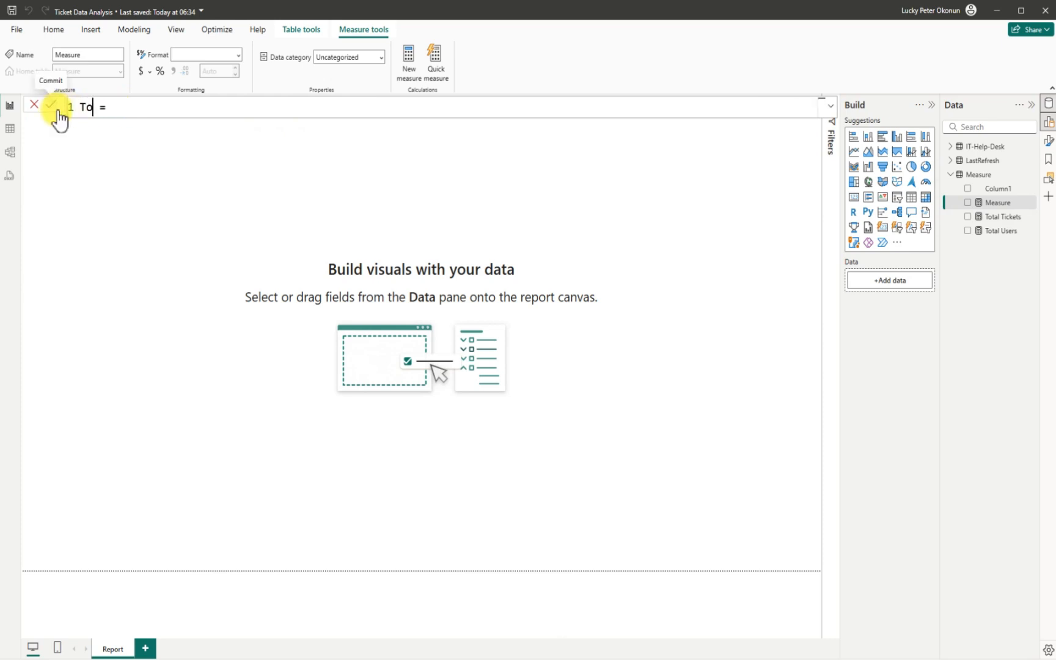
{"action": "type", "text": "Depart"}
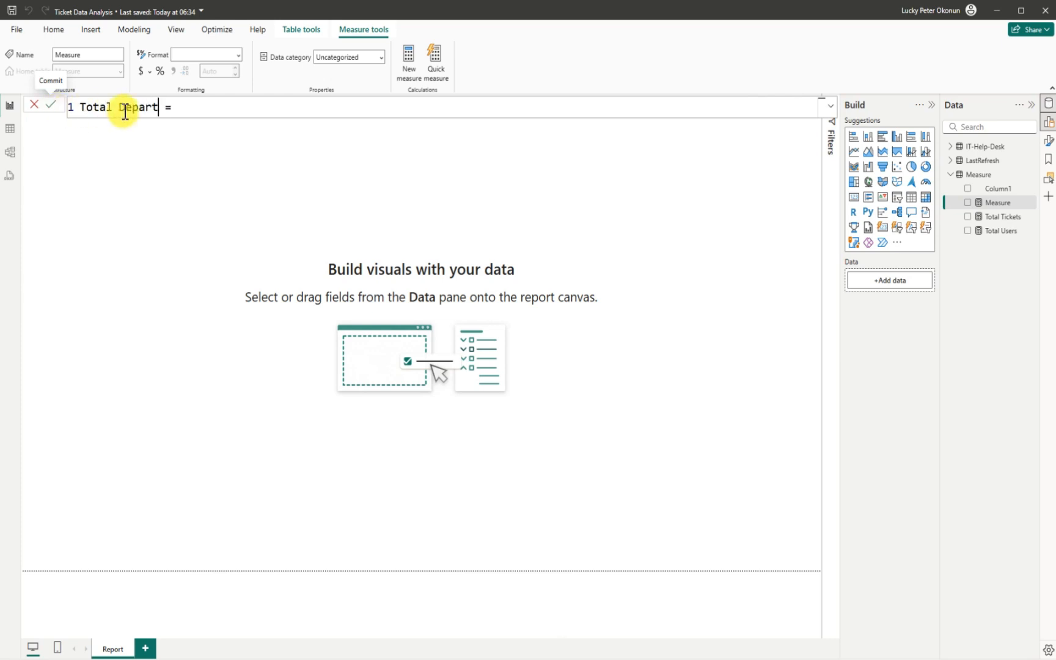
- Define Total Depart as DISTINCTCOUNT('IT-Help-Desk'[Departmets]) and commit the measure
{"action": "left_click", "coordinate": [209, 110]}
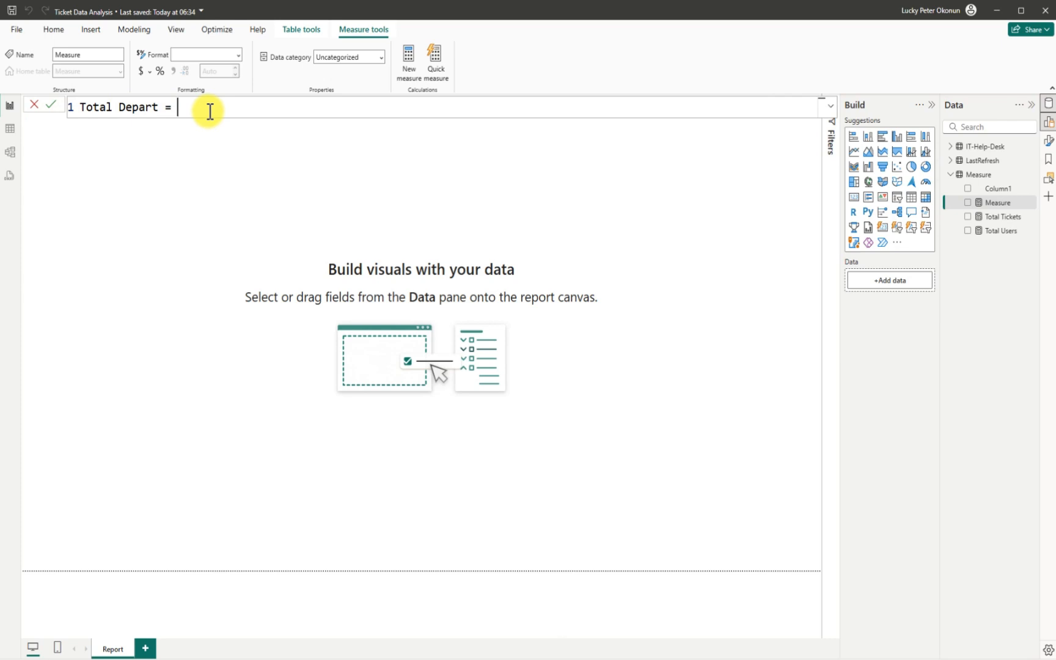
{"action": "type", "text": "dis"}
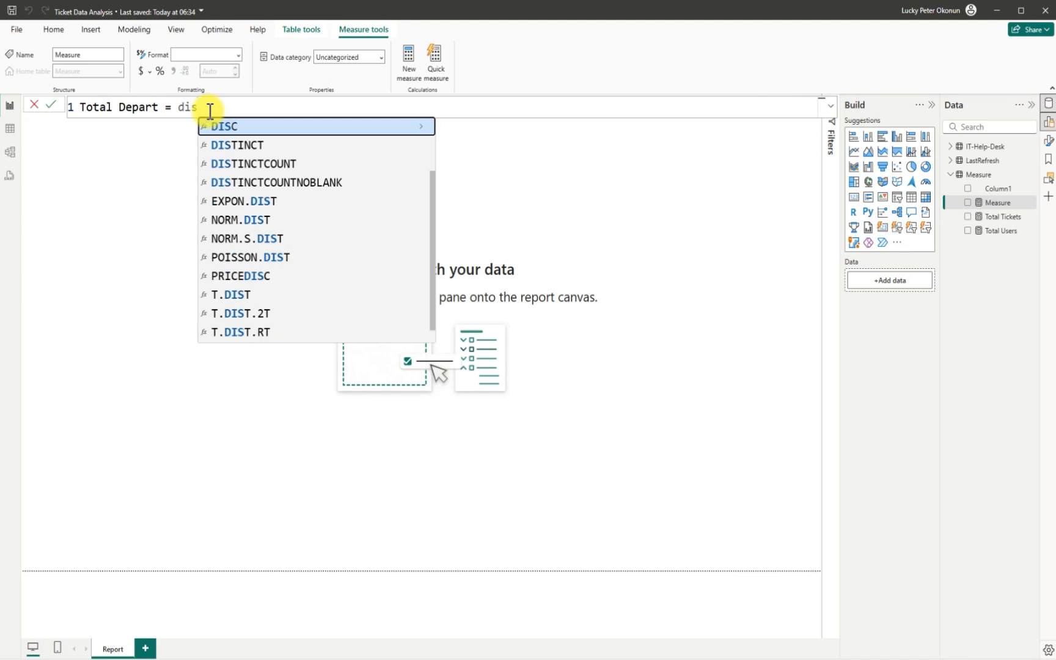
{"action": "left_click", "coordinate": [272, 164]}
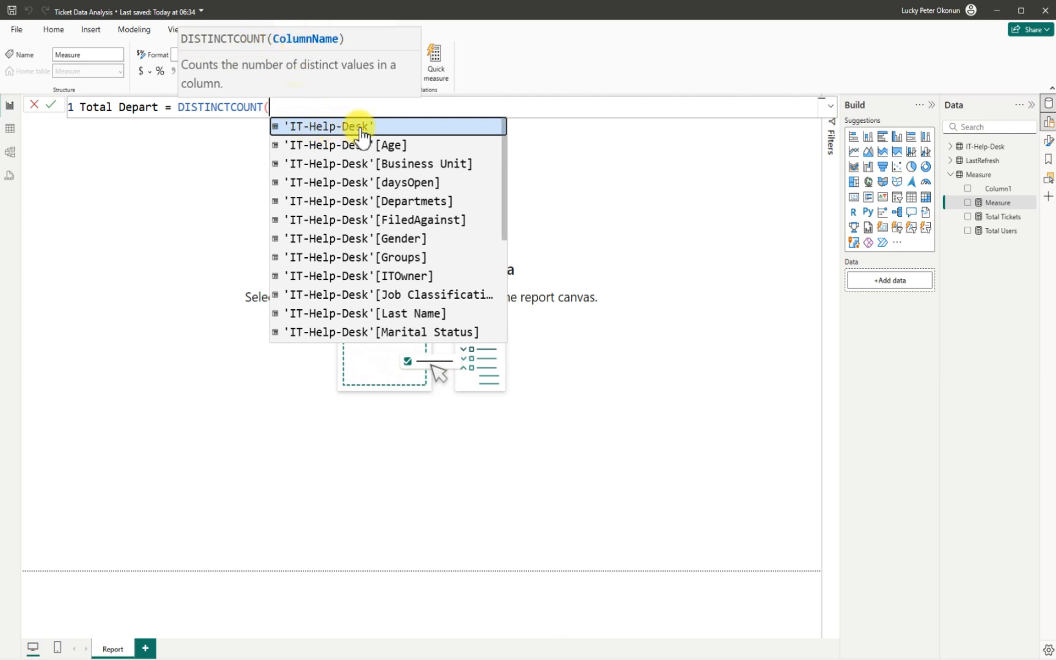
{"action": "left_click", "coordinate": [410, 201]}
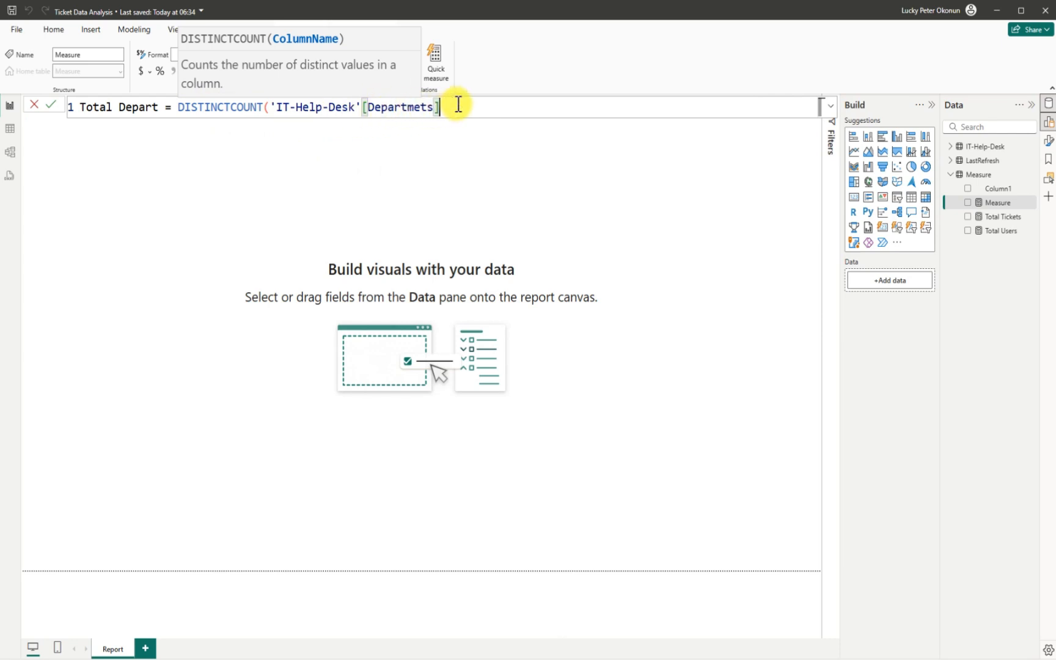
{"action": "type", "text": ")"}
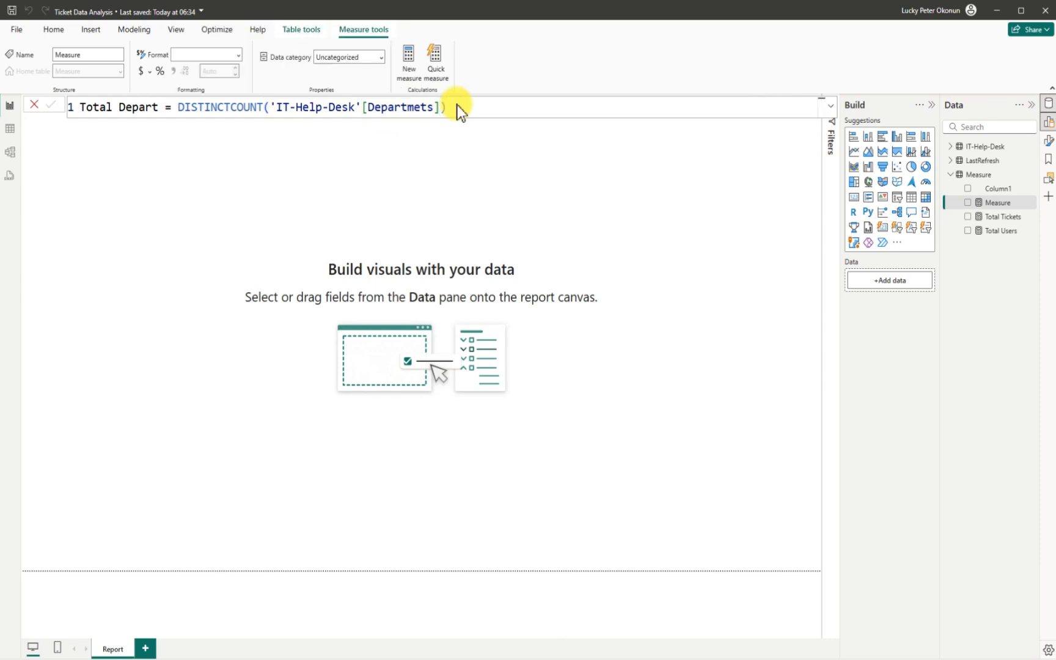
{"action": "key", "text": "Return"}
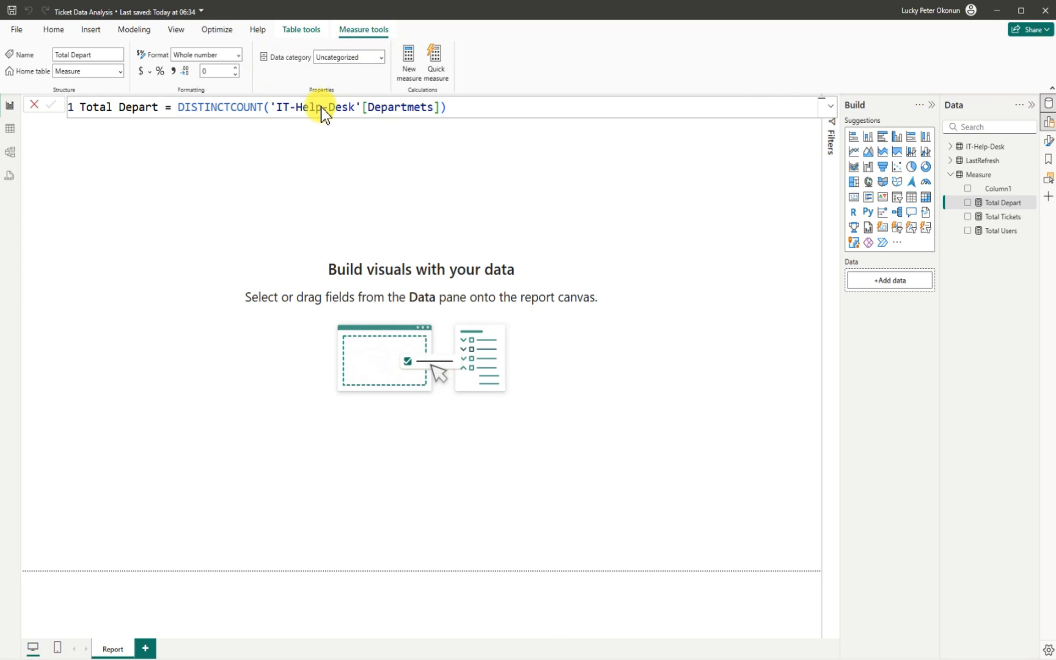
- Create another measure in the Measure table and replace its default name with Total Days
{"action": "left_click", "coordinate": [129, 110]}
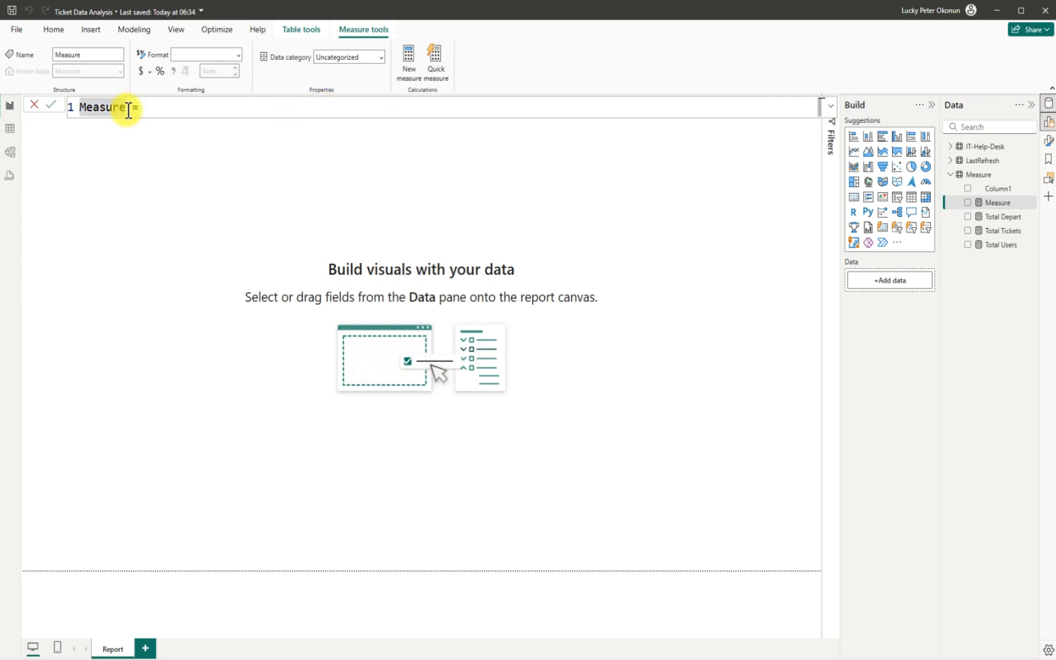
{"action": "key", "text": "BackSpace"}
{"action": "key", "text": "BackSpace"}
{"action": "key", "text": "BackSpace"}
{"action": "key", "text": "BackSpace"}
{"action": "key", "text": "BackSpace"}
{"action": "key", "text": "BackSpace"}
{"action": "key", "text": "BackSpace"}
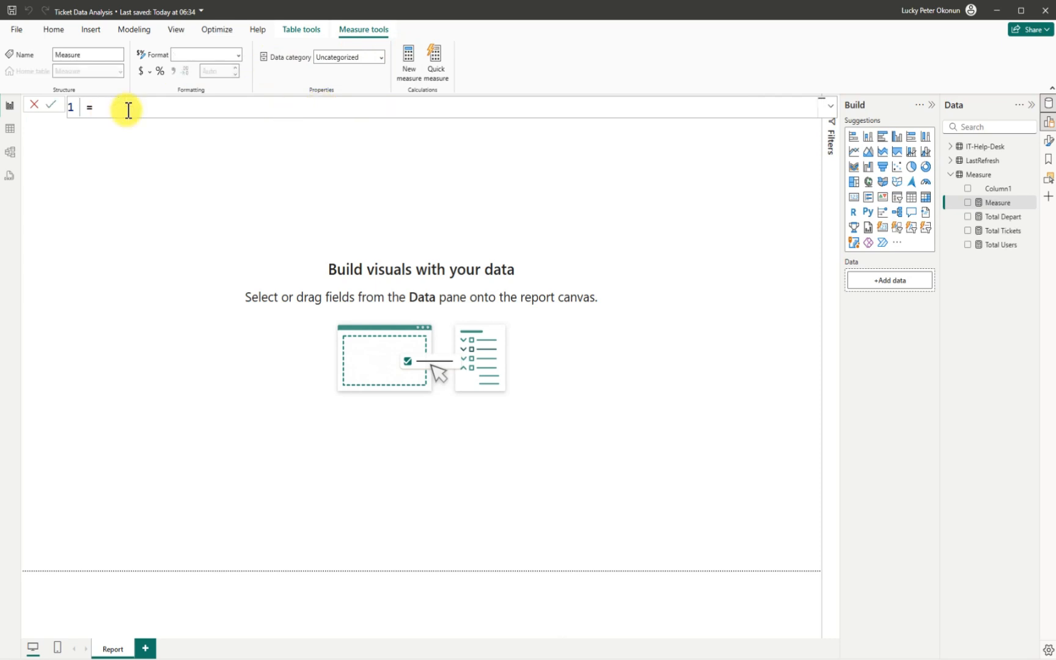
{"action": "type", "text": "Total Days"}
- Define Total Days as SUM('IT-Help-Desk'[daysOpen]) and commit the measure
{"action": "left_click", "coordinate": [184, 107]}
{"action": "type", "text": "su"}
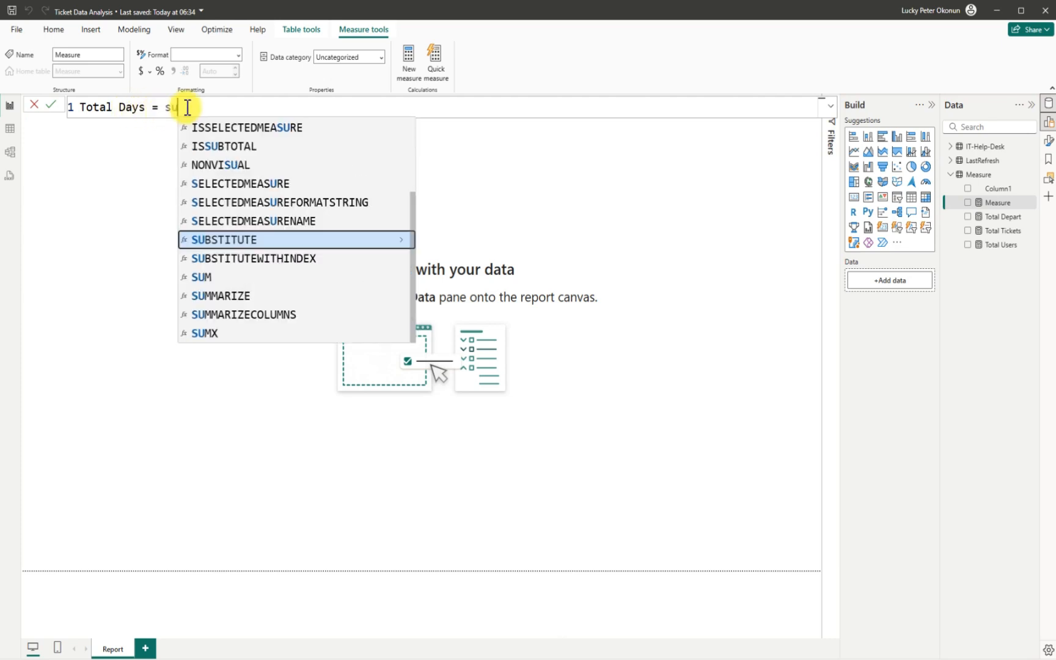
{"action": "type", "text": "m"}
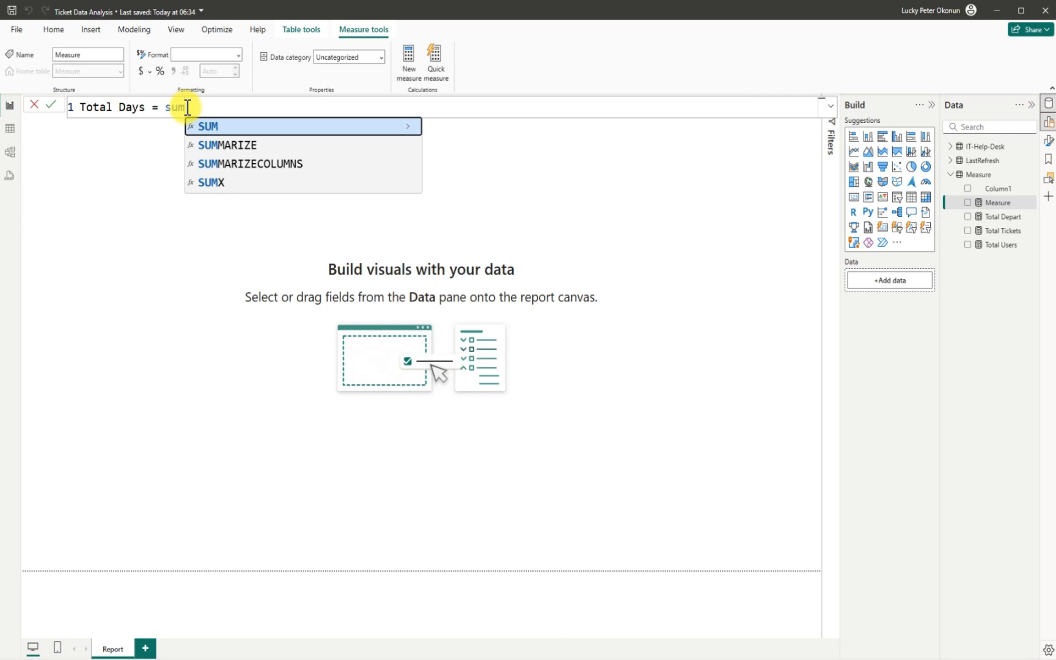
{"action": "left_click", "coordinate": [208, 126]}
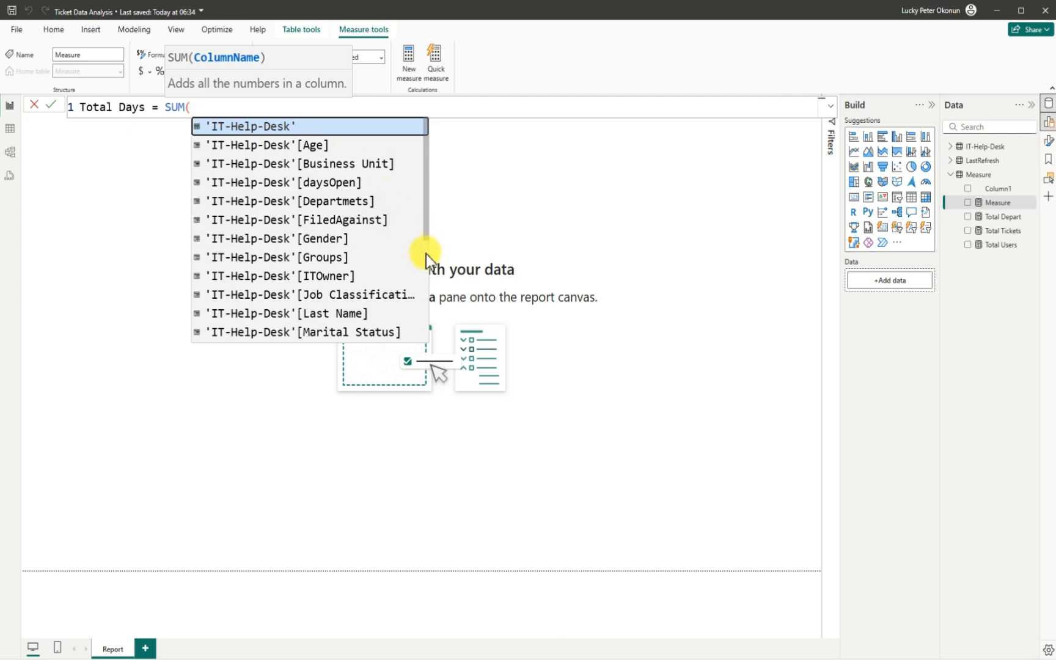
{"action": "mouse_move", "coordinate": [426, 237]}
{"action": "left_mouse_down"}
{"action": "mouse_move", "coordinate": [426, 310]}
{"action": "mouse_move", "coordinate": [412, 339]}
{"action": "mouse_move", "coordinate": [427, 238]}
{"action": "left_mouse_up"}
{"action": "left_click", "coordinate": [320, 166]}
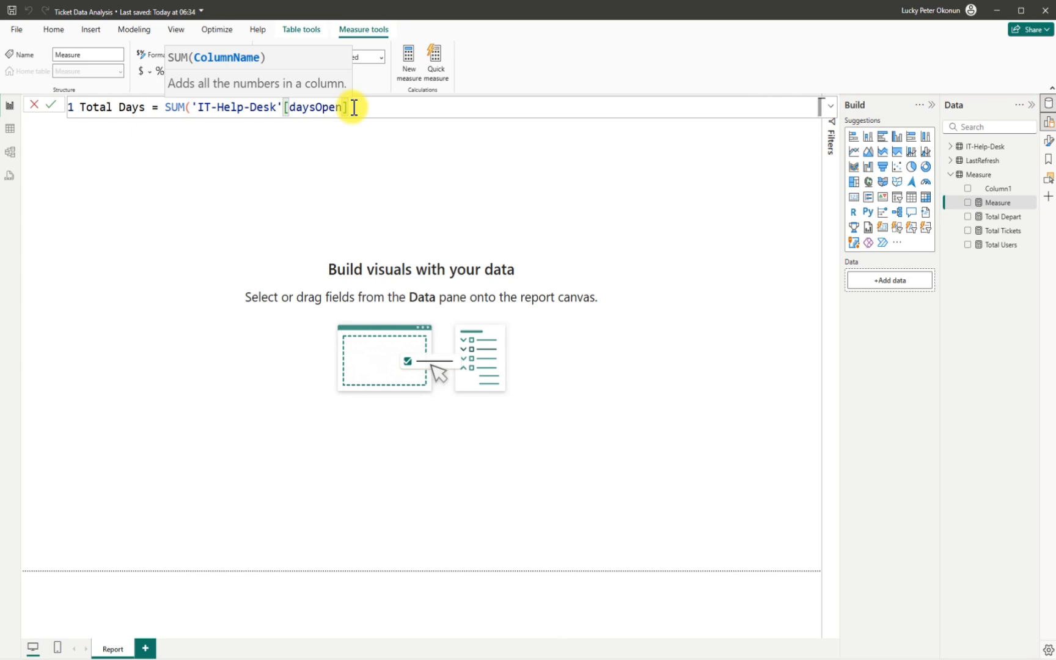
{"action": "type", "text": ")"}
{"action": "key", "text": "Return"}
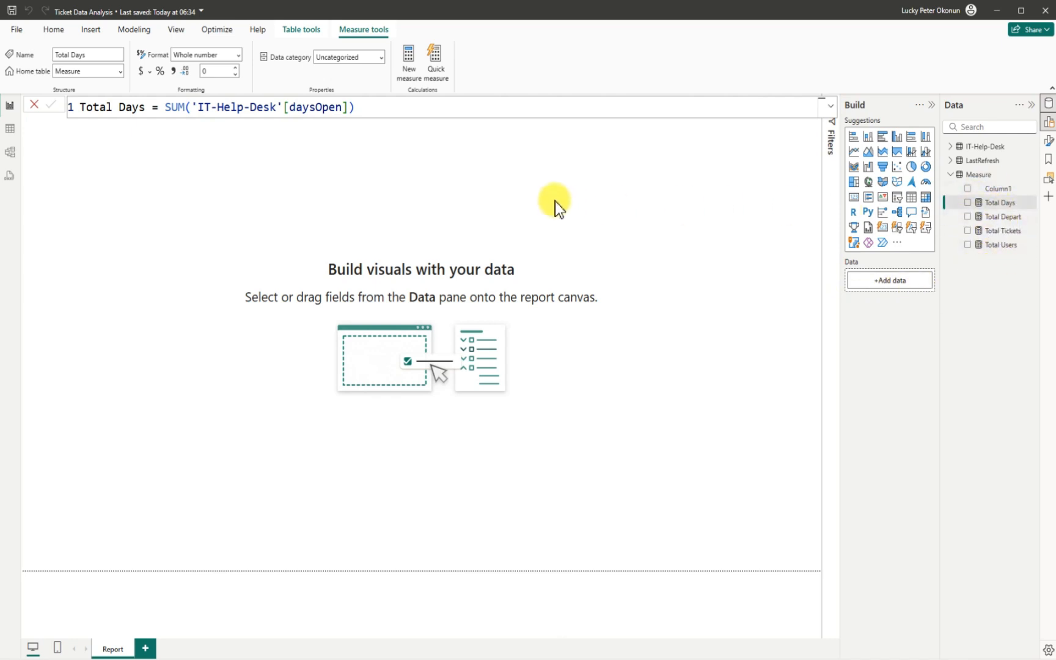
- Add a new measure to the Measure table and name it Avg Days in its formula
{"action": "left_click", "coordinate": [408, 61]}
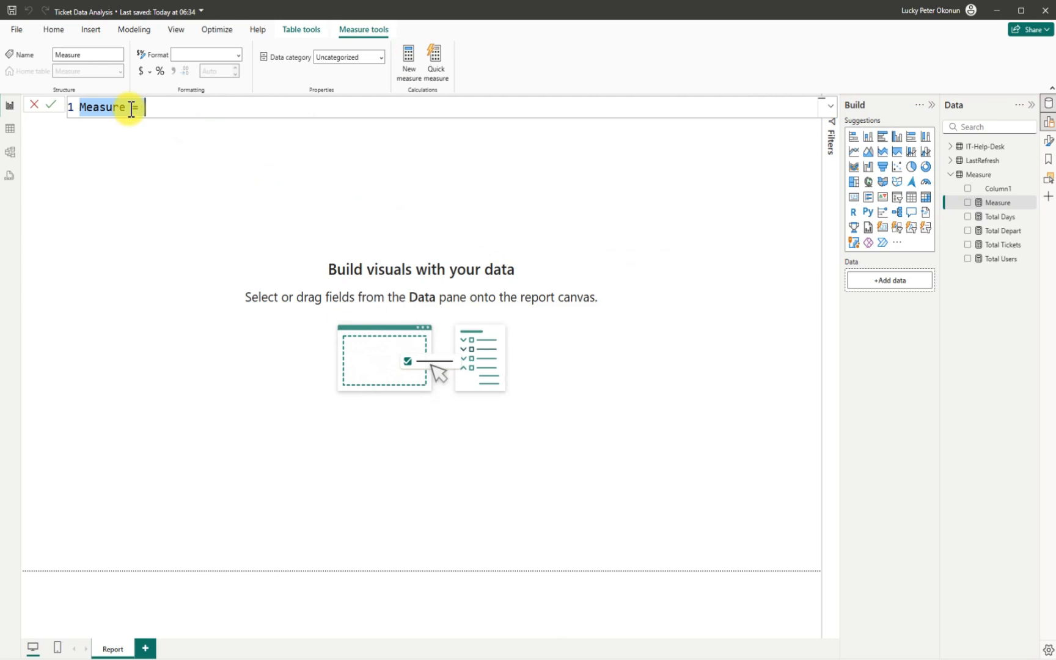
{"action": "left_click_drag", "start_coordinate": [130, 113], "coordinate": [75, 113]}
{"action": "key", "text": "ctrl+a"}
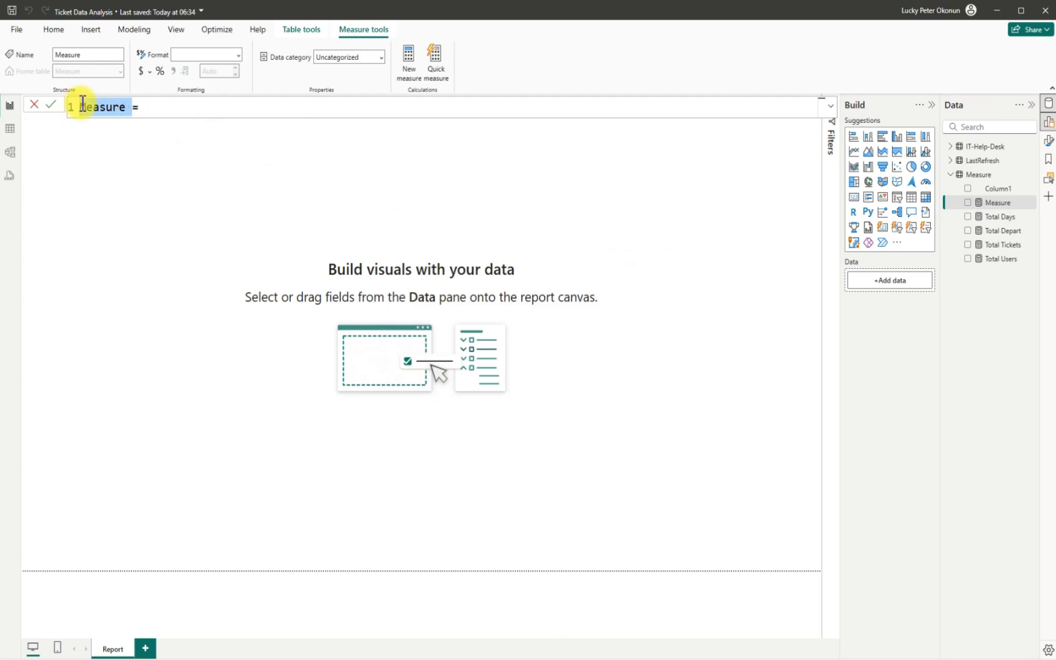
{"action": "key", "text": "BackSpace"}
{"action": "type", "text": "Ave="}
{"action": "key", "text": "BackSpace"}
{"action": "key", "text": "BackSpace"}
{"action": "type", "text": "vg Days"}
- Define Avg Days as AVERAGE('IT-Help-Desk'[daysOpen]) and commit the measure
{"action": "left_click", "coordinate": [168, 105]}
{"action": "type", "text": "avera"}
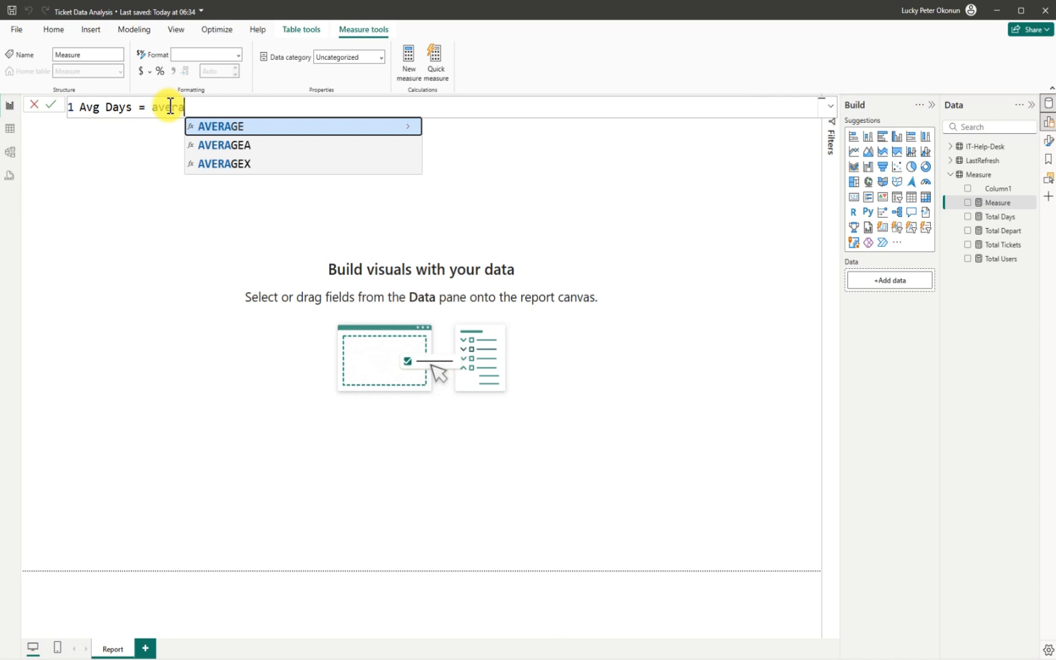
{"action": "left_click", "coordinate": [225, 127]}
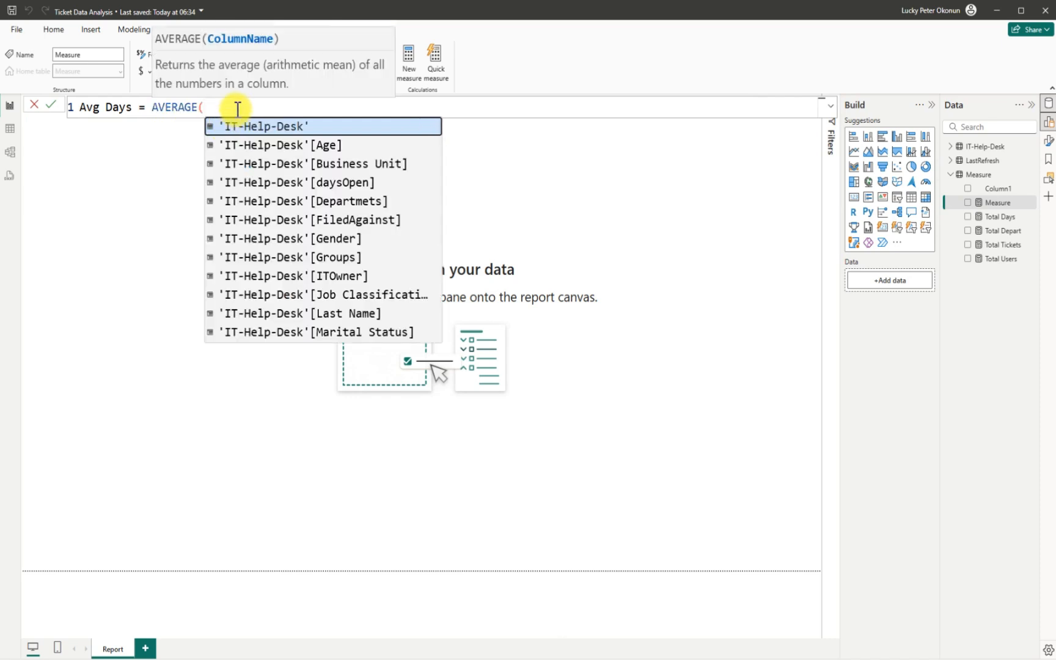
{"action": "left_click", "coordinate": [335, 182]}
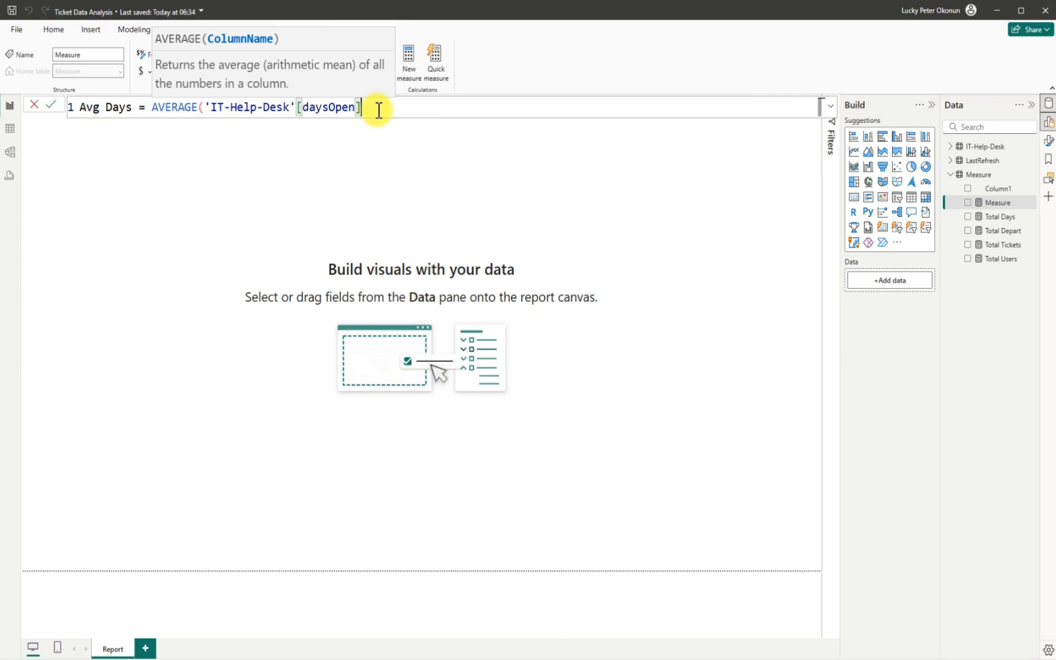
{"action": "type", "text": ")"}
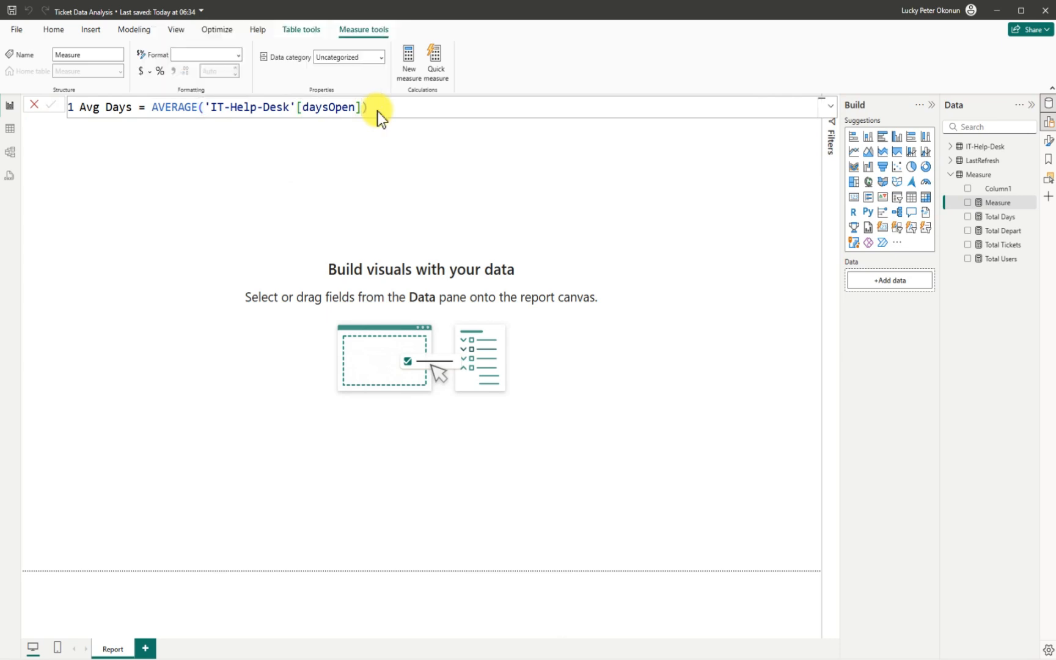
{"action": "key", "text": "Return"}
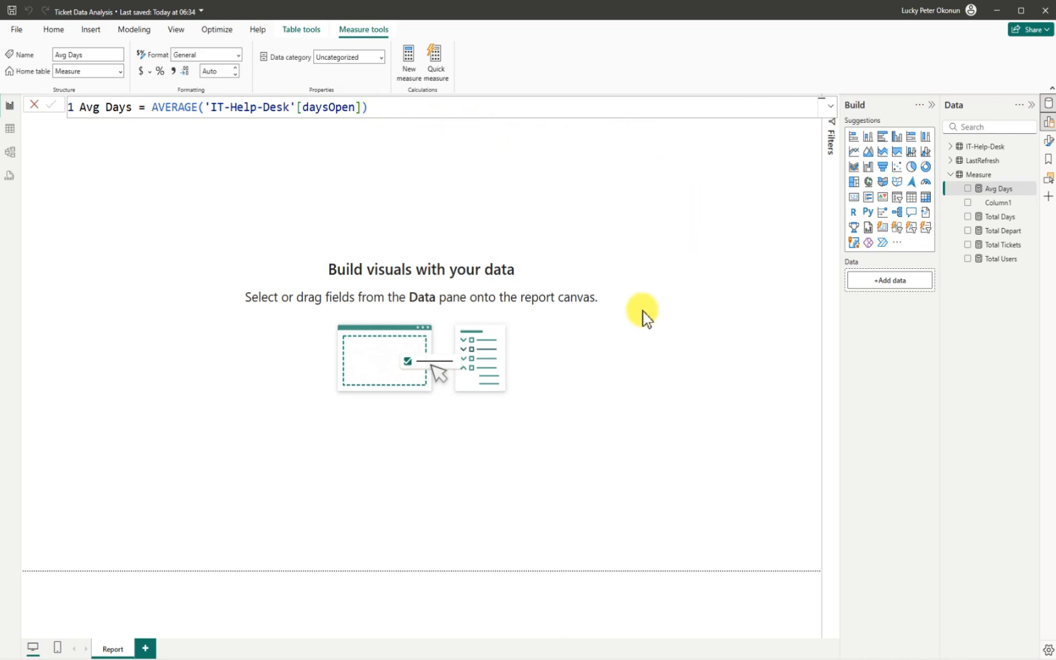
- Delete the placeholder Column1 from the Measure table and confirm the deletion
{"action": "left_click", "coordinate": [1033, 206]}
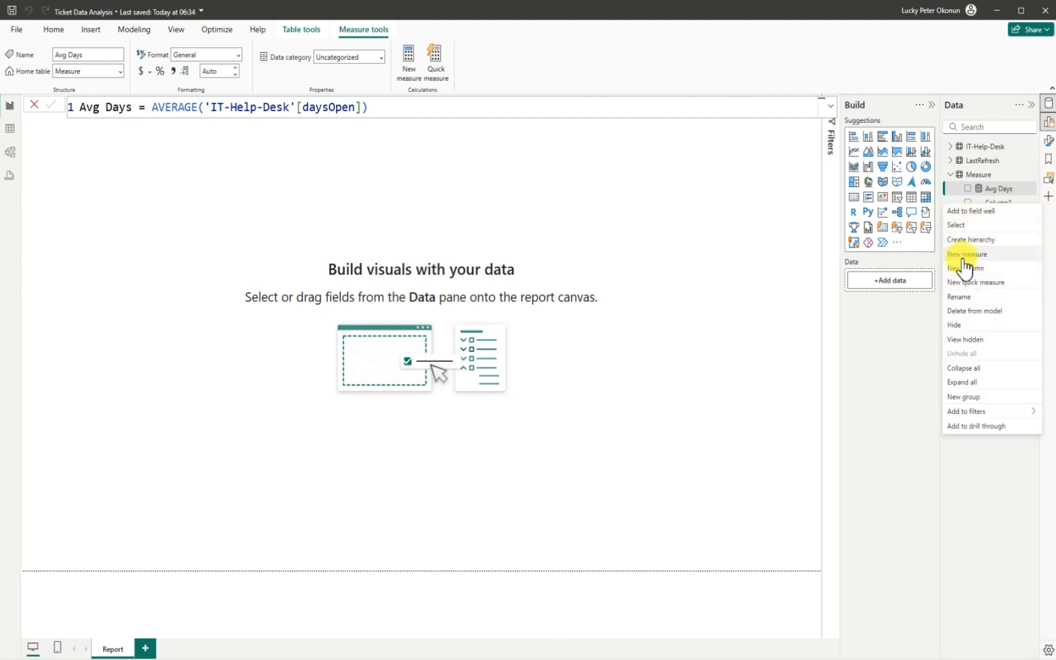
{"action": "left_click", "coordinate": [980, 310]}
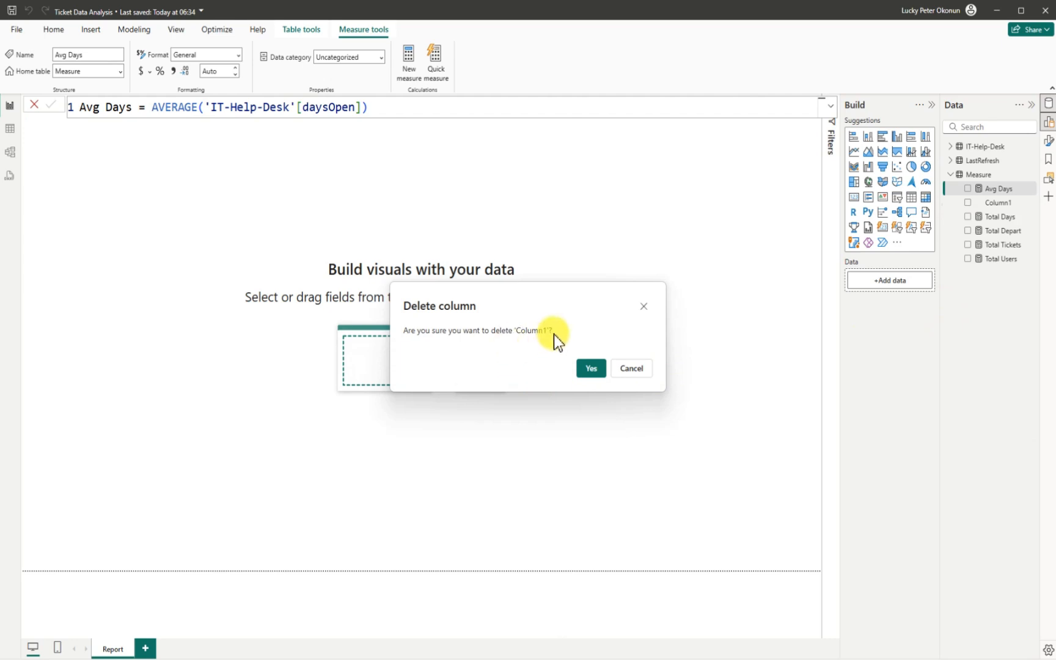
{"action": "left_click", "coordinate": [586, 366]}
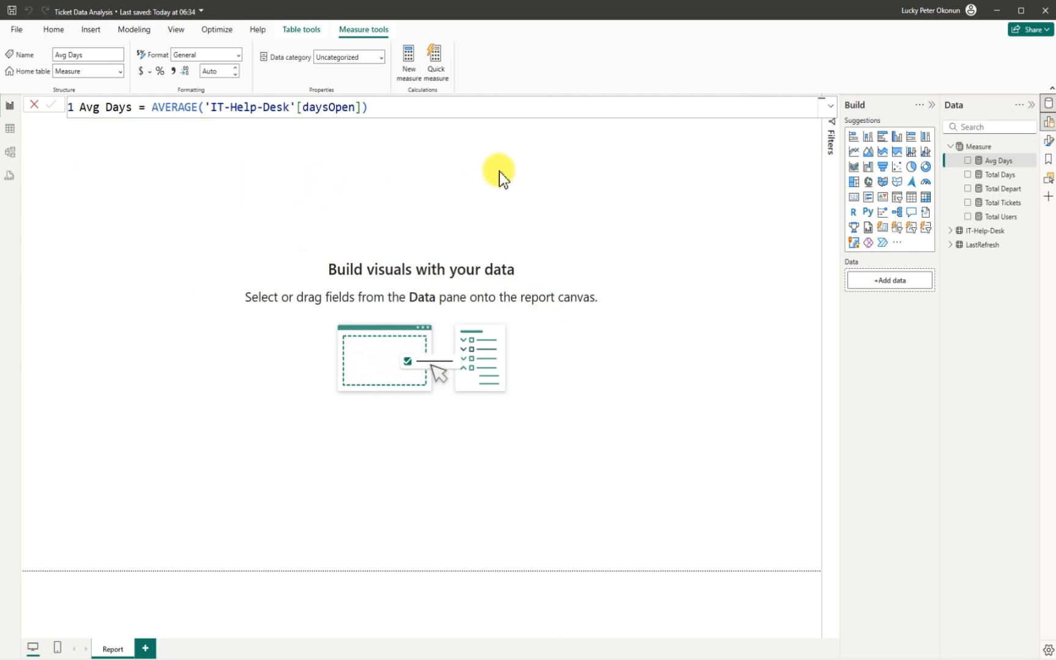
- Set the report page's canvas background to the lightest gray tint of the black theme color with 28% transparency
{"action": "left_click", "coordinate": [692, 222]}
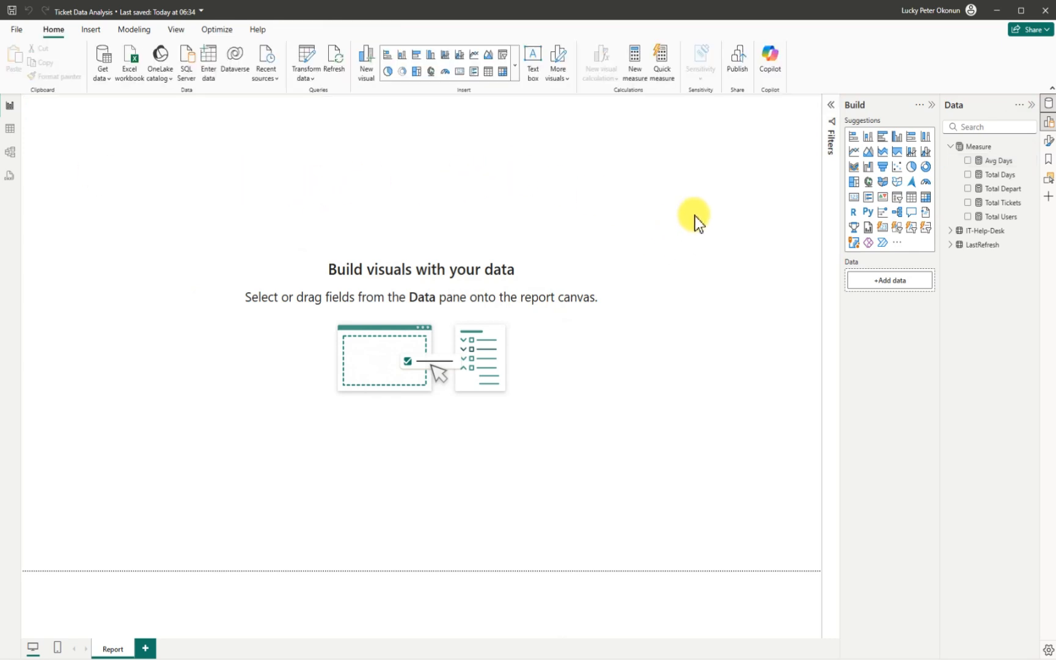
{"action": "left_click", "coordinate": [1047, 142]}
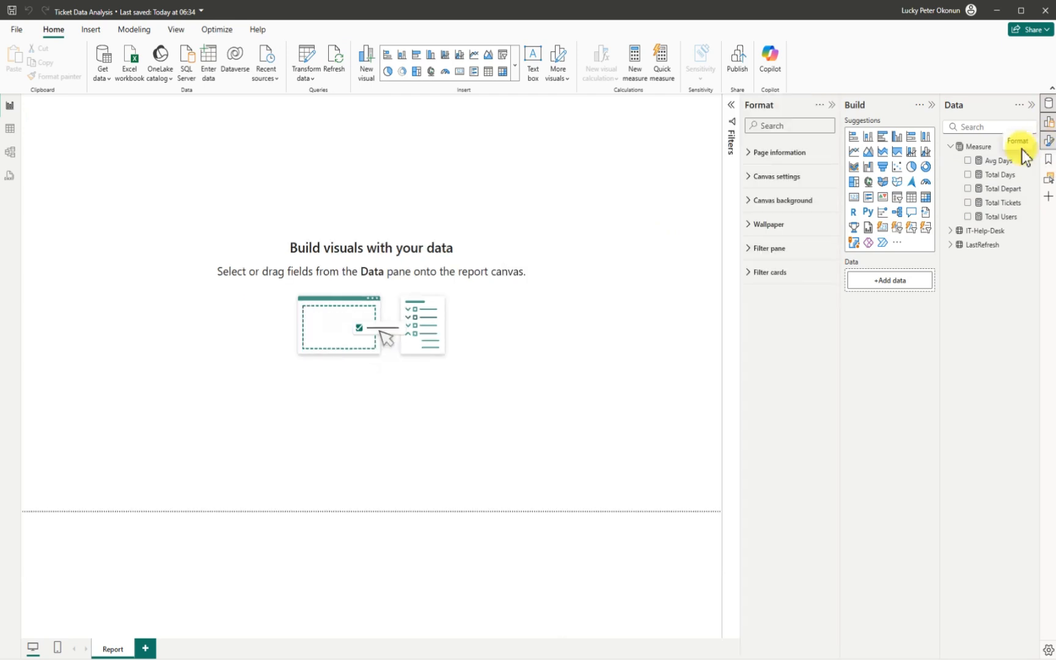
{"action": "left_click", "coordinate": [750, 204]}
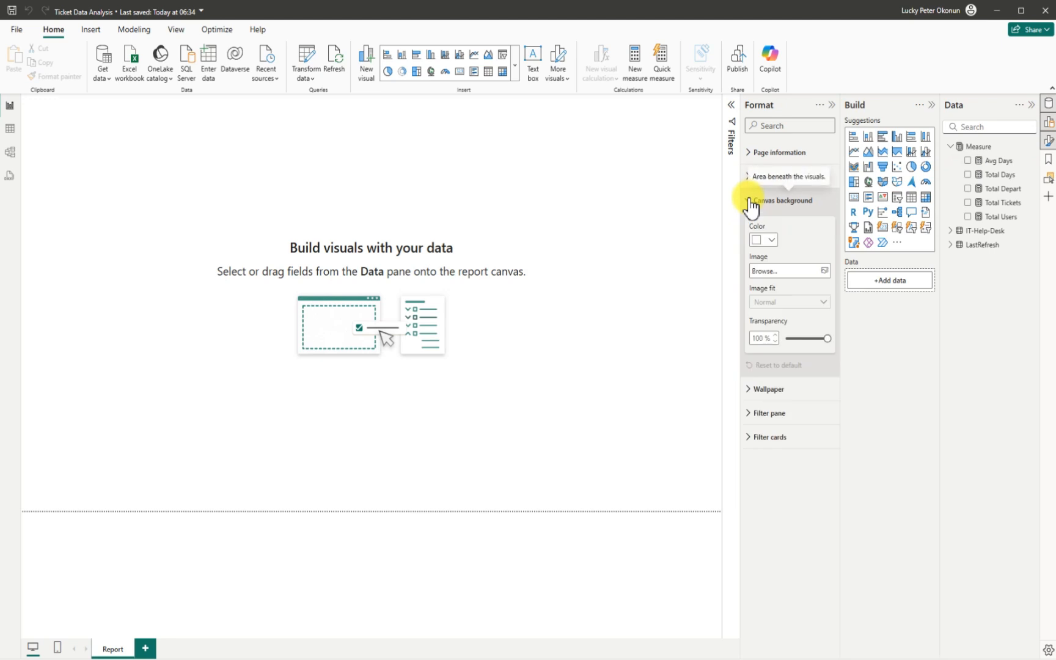
{"action": "left_click", "coordinate": [771, 240]}
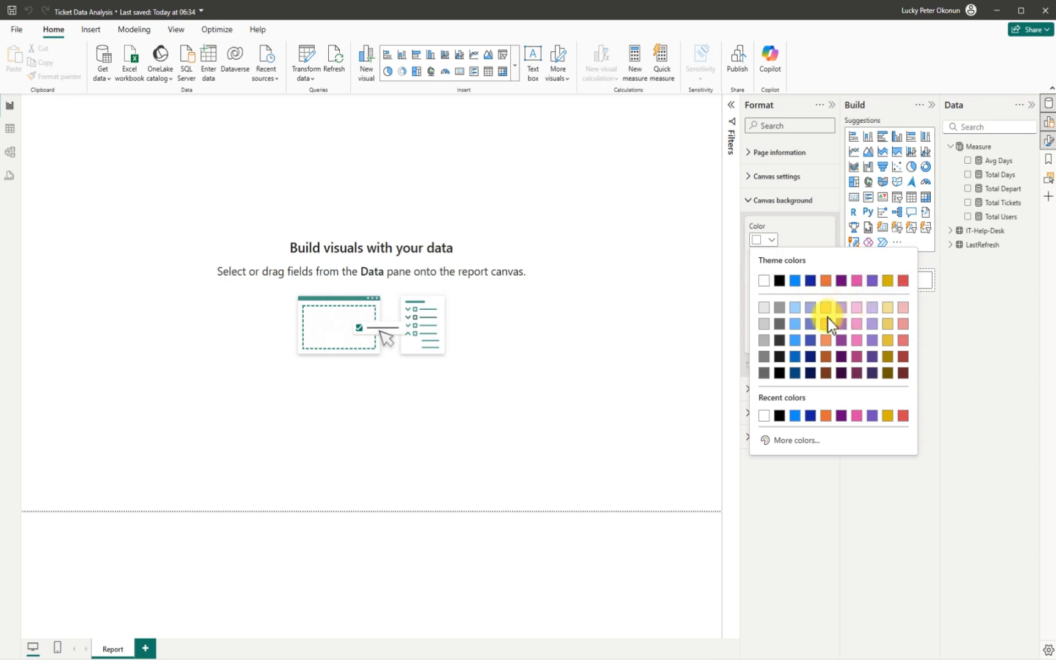
{"action": "left_click", "coordinate": [778, 306]}
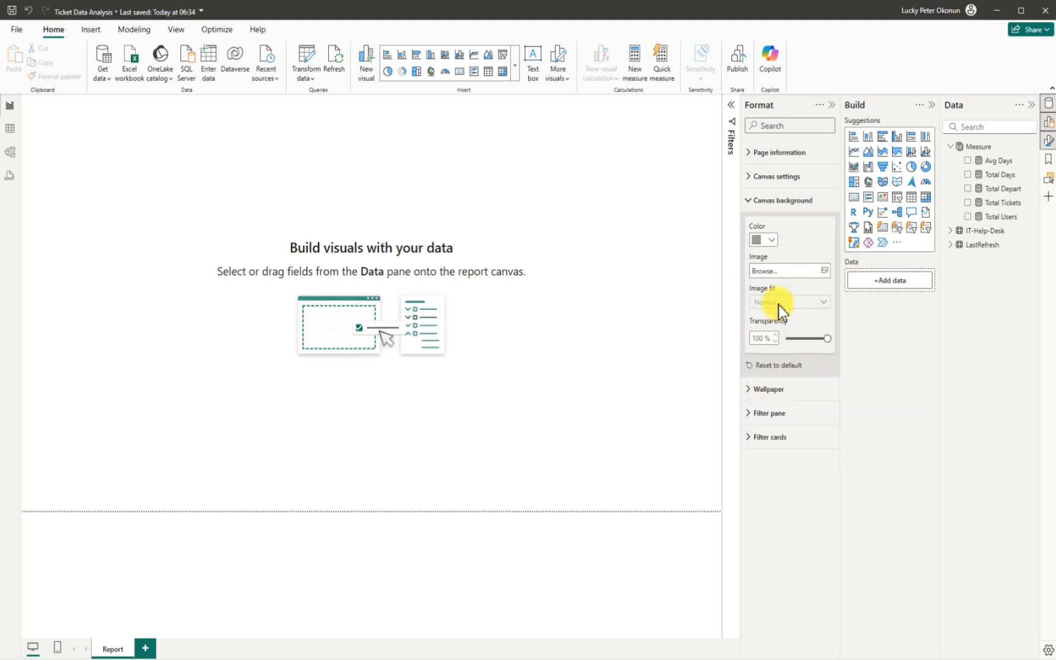
{"action": "left_click_drag", "start_coordinate": [828, 333], "coordinate": [798, 340]}
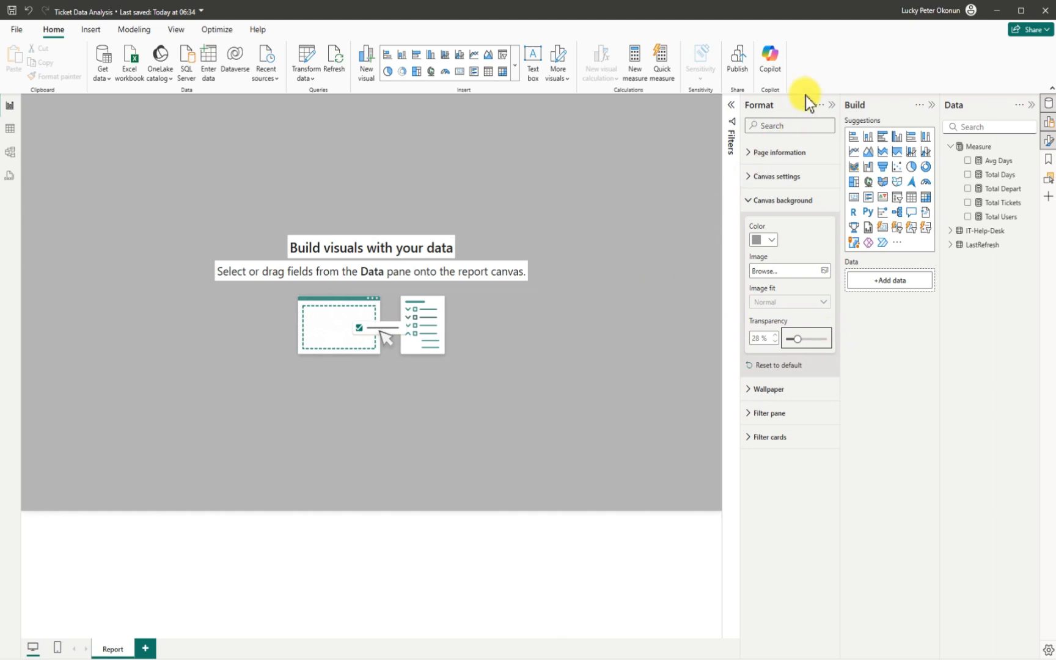
{"action": "left_click", "coordinate": [831, 105]}
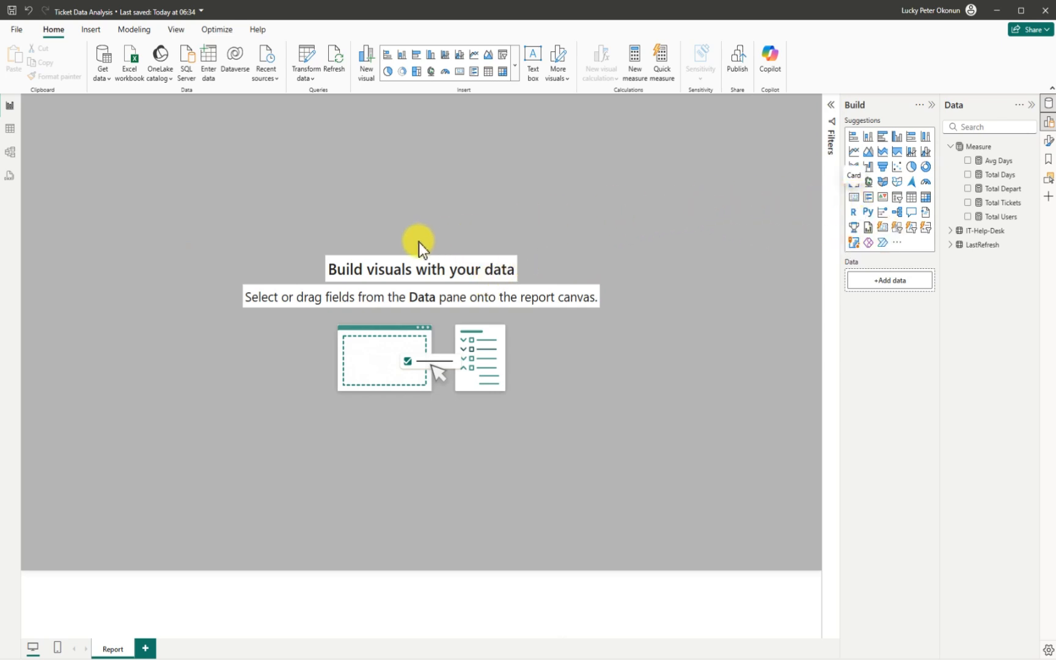
- Shrink the new card visual to a small rectangle and position it in the upper-left area of the report page
{"action": "left_click_drag", "start_coordinate": [168, 188], "coordinate": [308, 246]}
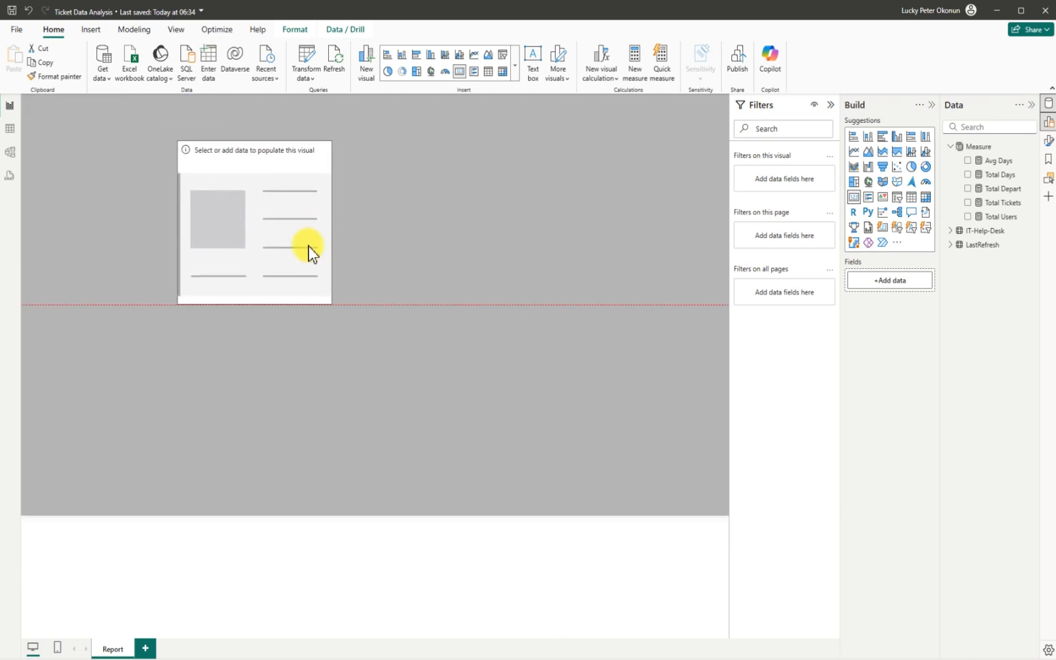
{"action": "left_click_drag", "start_coordinate": [326, 303], "coordinate": [289, 195]}
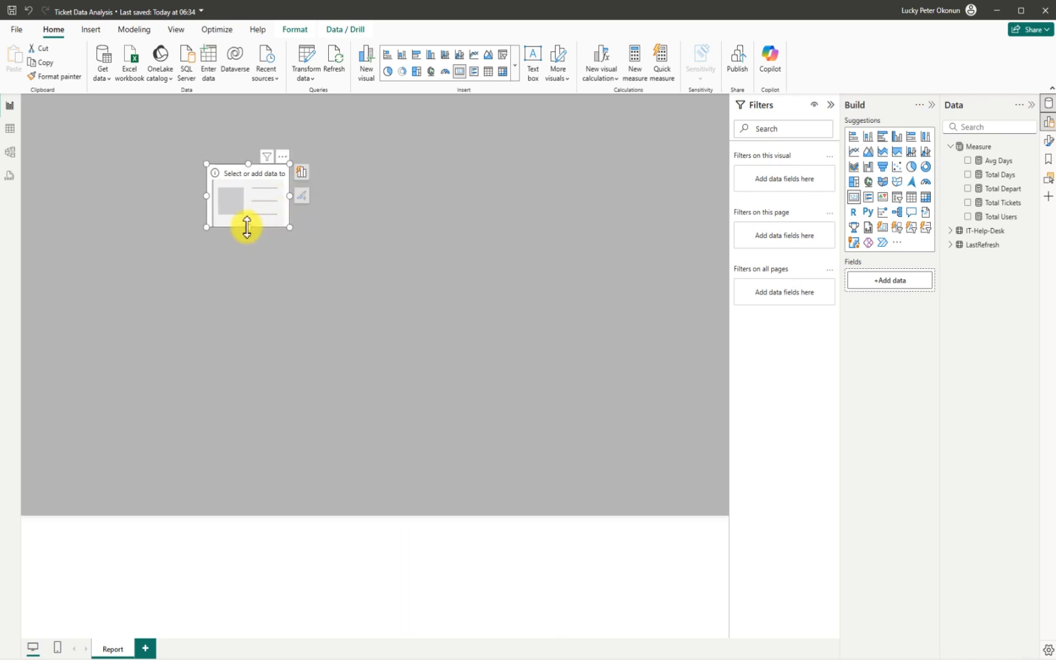
{"action": "left_click_drag", "start_coordinate": [247, 227], "coordinate": [263, 212]}
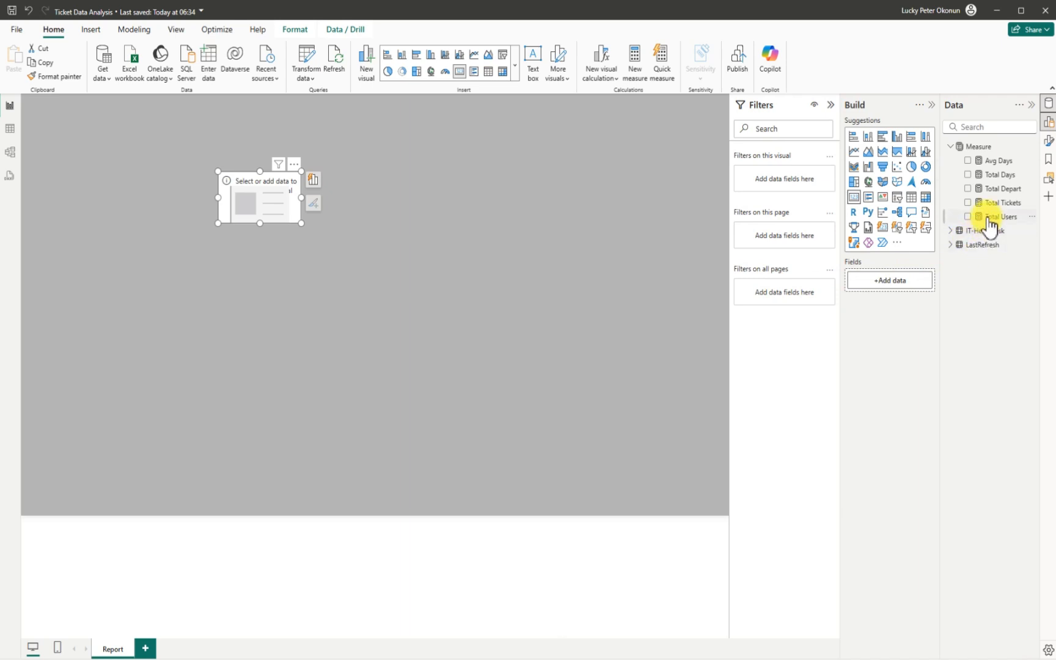
- Show the Total Users measure in the card and enlarge the card to about 168 wide by 102 high
{"action": "left_click", "coordinate": [967, 217]}
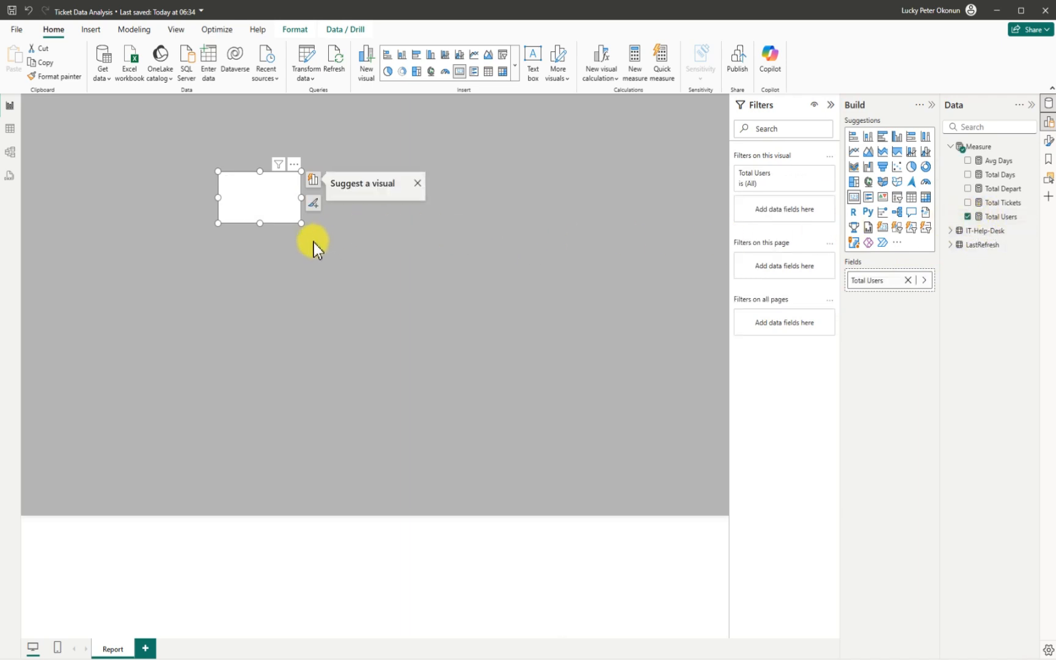
{"action": "left_click", "coordinate": [263, 231]}
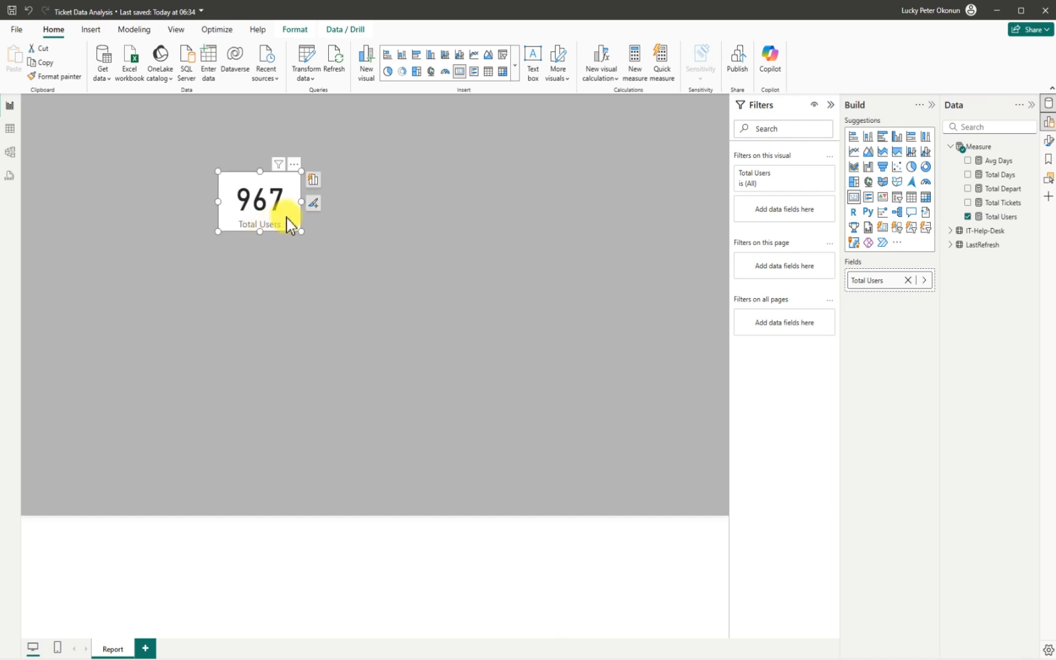
{"action": "left_click_drag", "start_coordinate": [302, 201], "coordinate": [310, 201]}
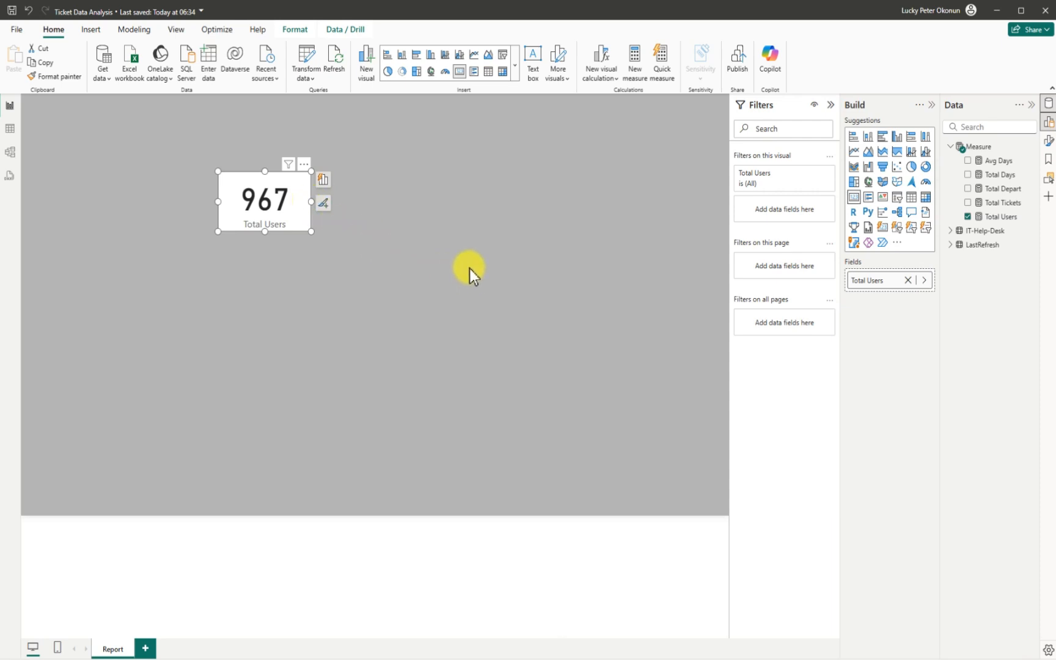
- Open the Total Users card's formatting options and turn off its category label
{"action": "left_click", "coordinate": [303, 165]}
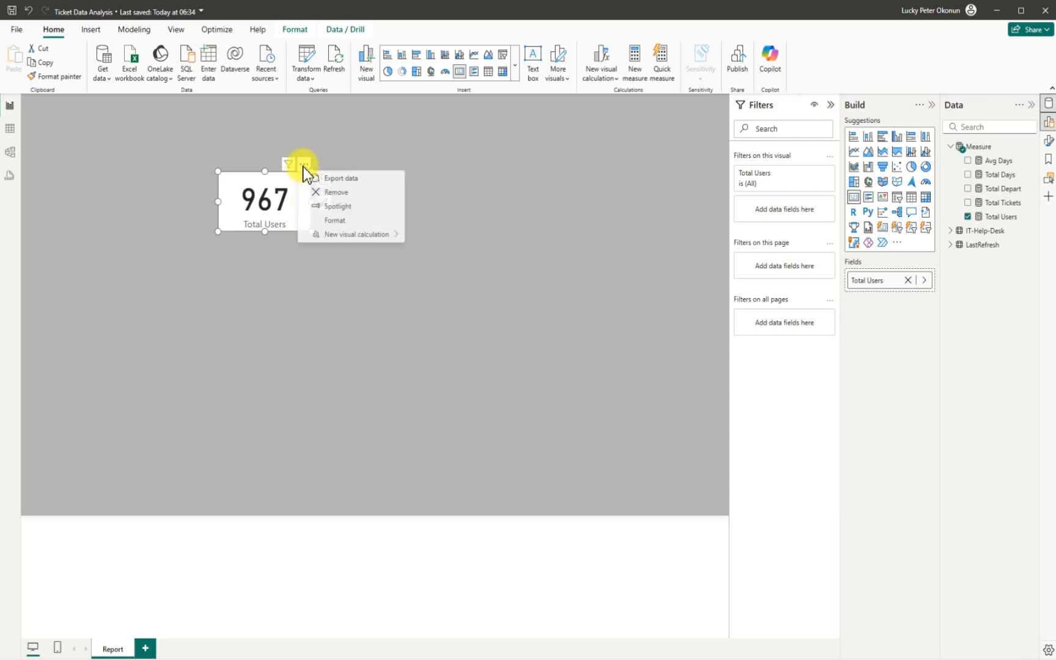
{"action": "left_click", "coordinate": [334, 222]}
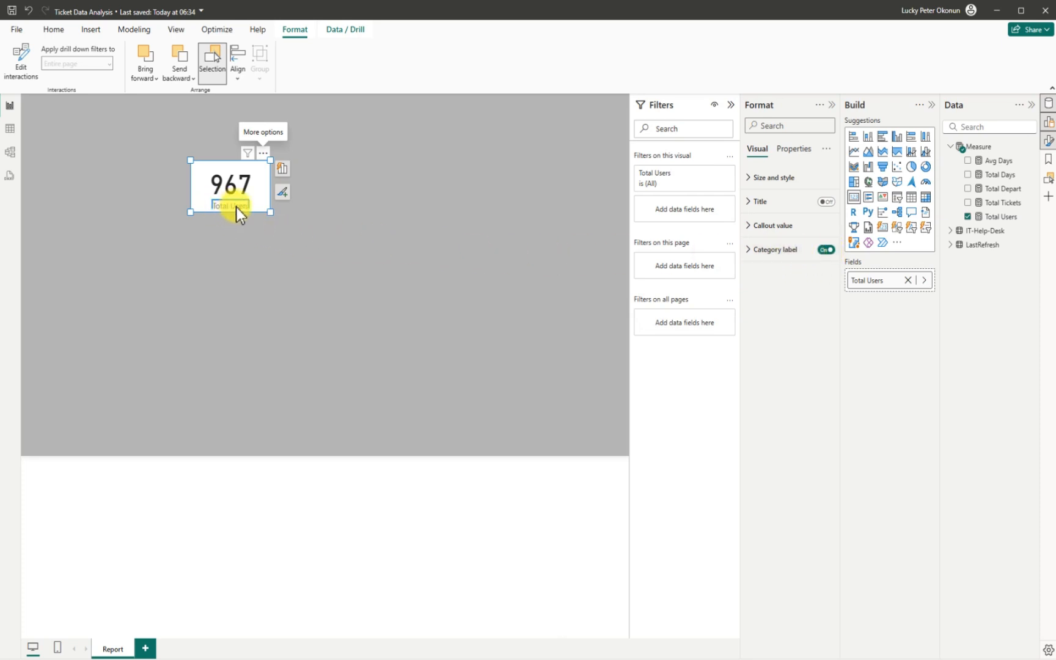
{"action": "left_click", "coordinate": [824, 250]}
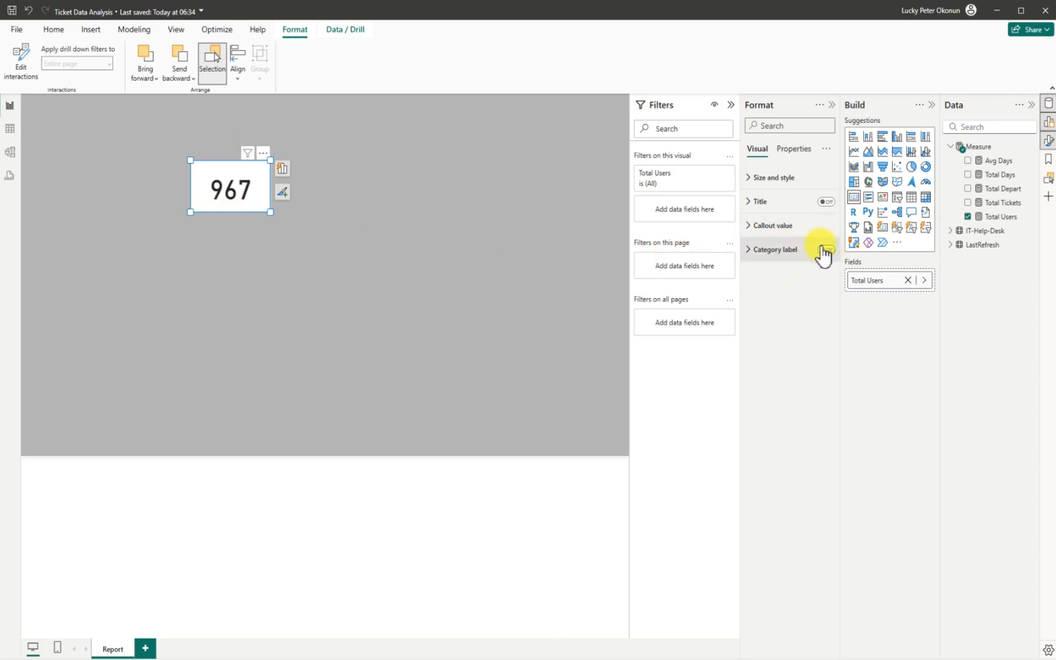
- Turn on the card's title, set its text to Total Users and center it horizontally
{"action": "left_click", "coordinate": [825, 202]}
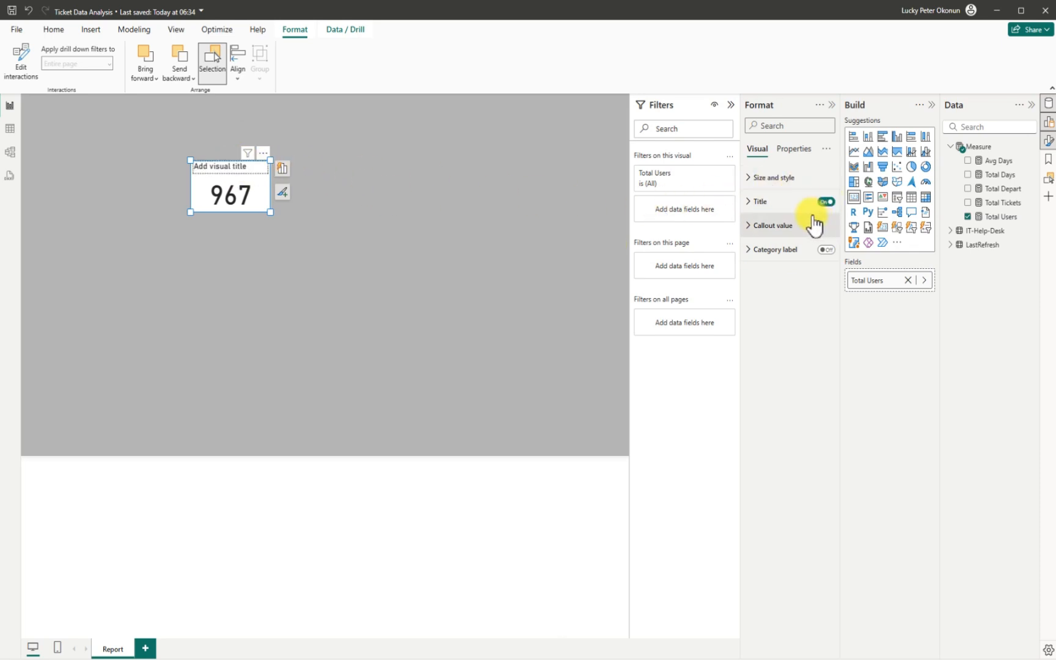
{"action": "left_click", "coordinate": [749, 202]}
{"action": "left_click", "coordinate": [771, 259]}
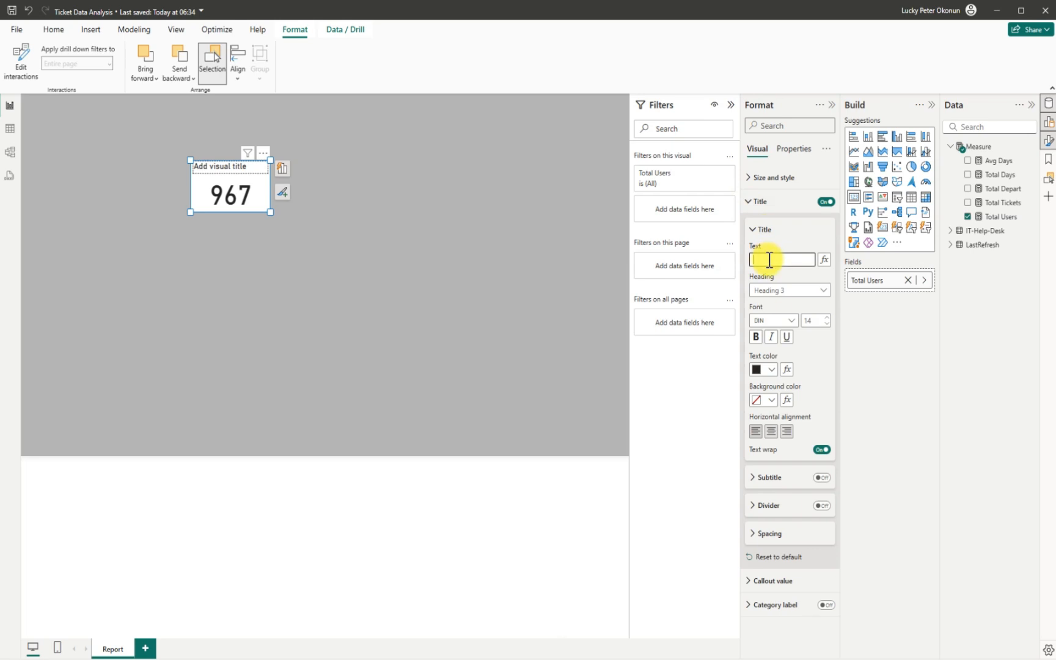
{"action": "type", "text": "Total Users"}
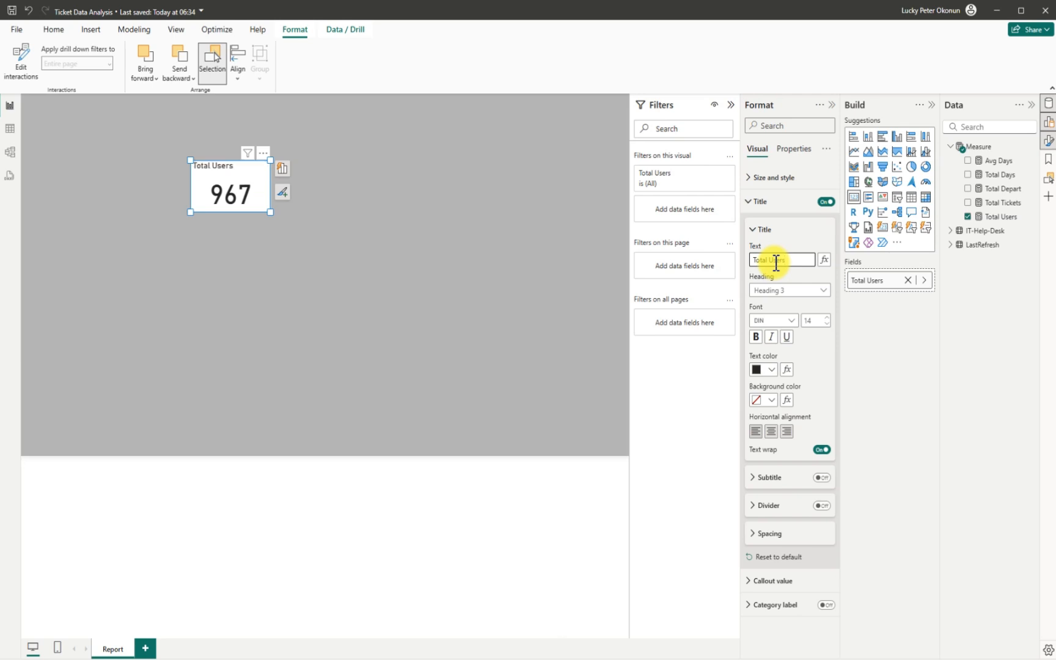
{"action": "left_click", "coordinate": [771, 431]}
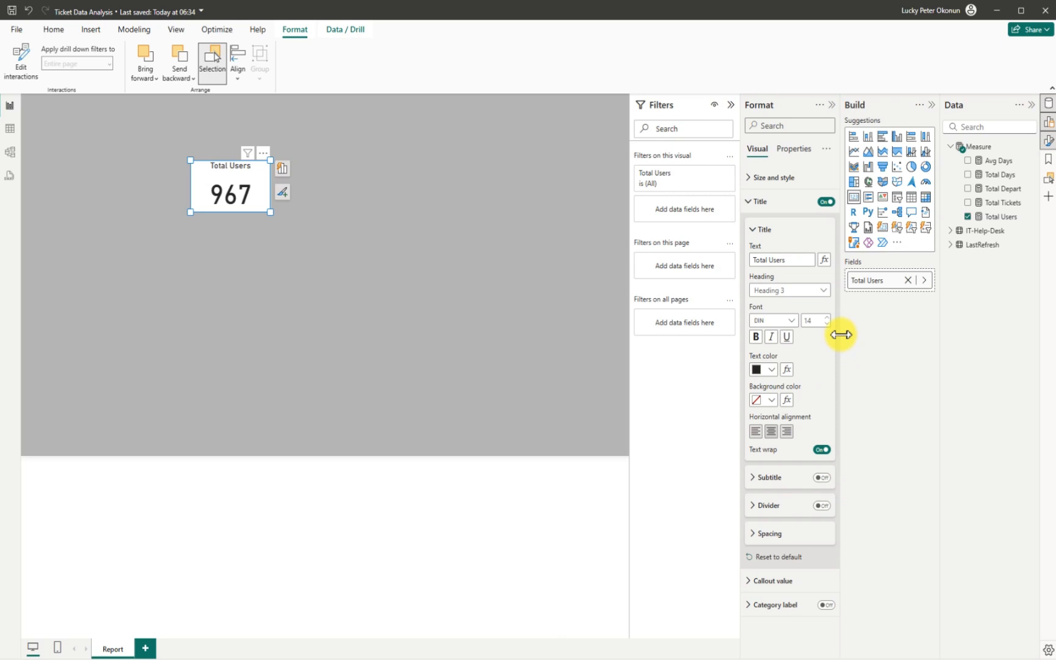
- Turn off the card's background and set its title text color to white
{"action": "left_click", "coordinate": [751, 178]}
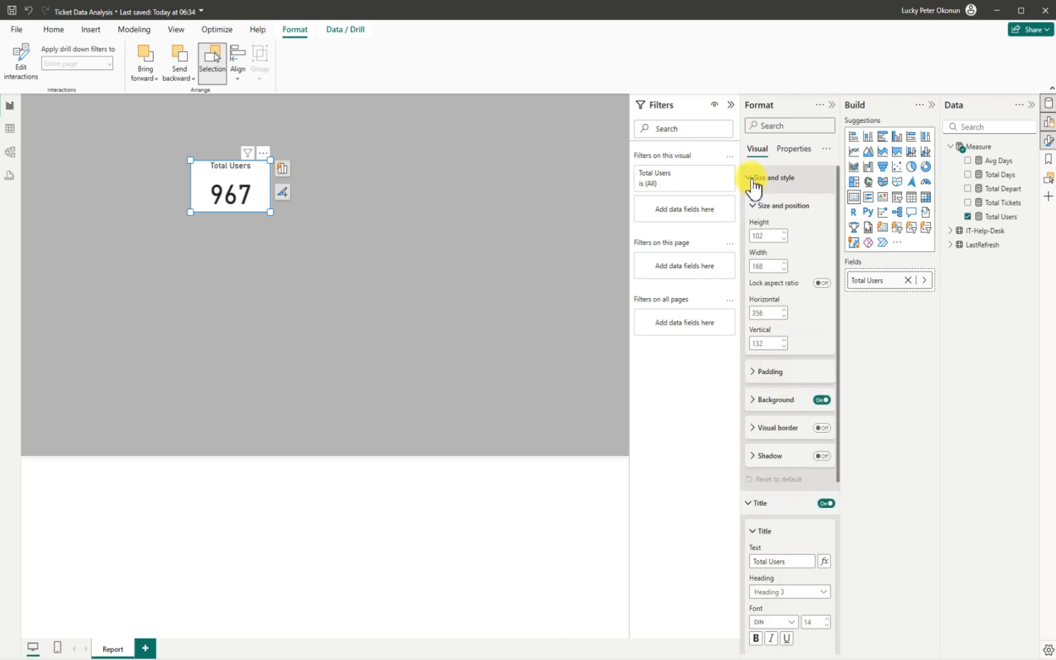
{"action": "left_click", "coordinate": [821, 401]}
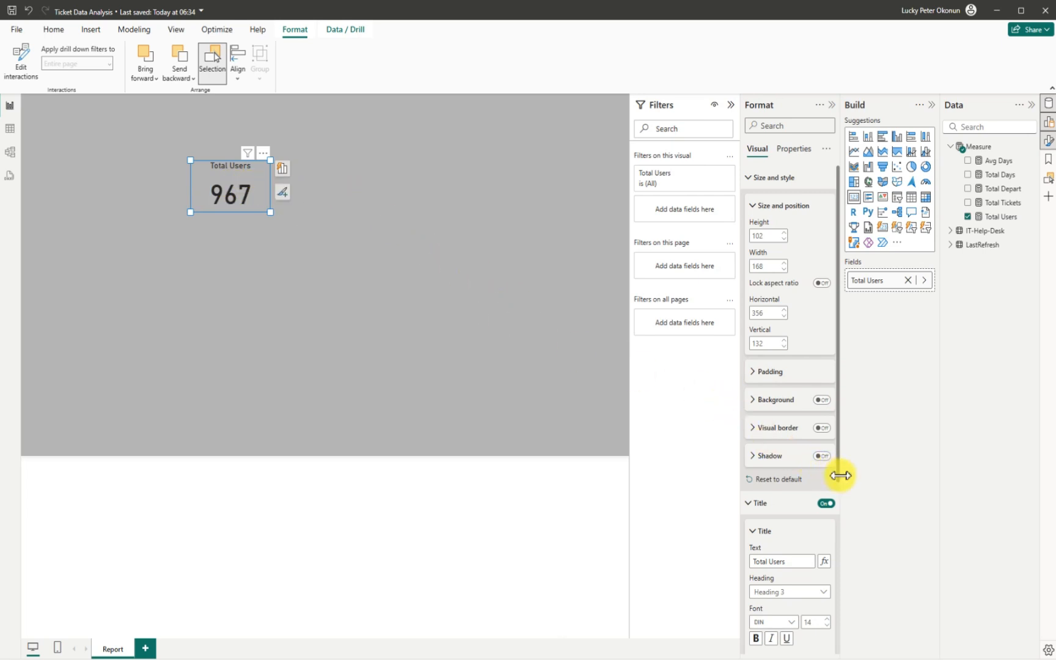
{"action": "left_click_drag", "start_coordinate": [842, 516], "coordinate": [838, 604]}
{"action": "scroll", "coordinate": [799, 537], "scroll_direction": "down", "scroll_amount": 1}
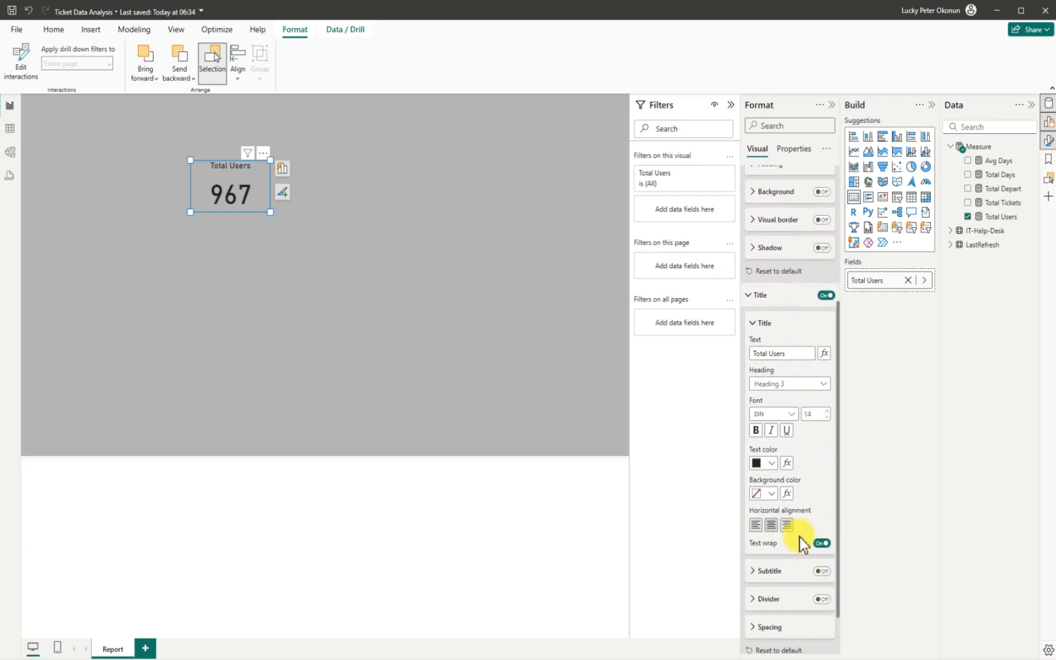
{"action": "left_click", "coordinate": [772, 463]}
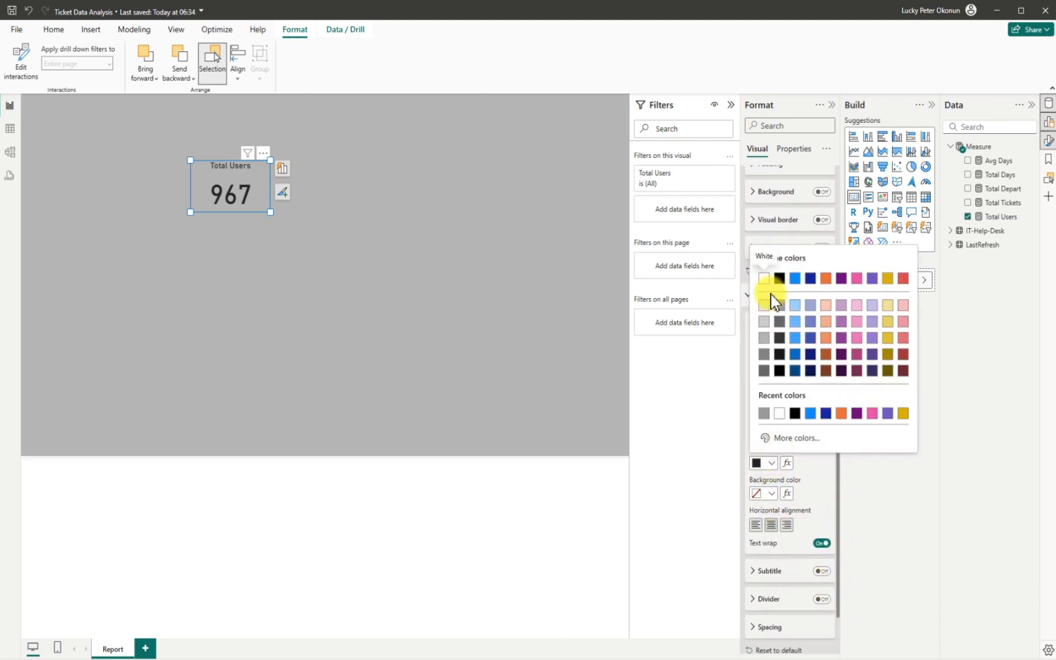
{"action": "left_click", "coordinate": [763, 279]}
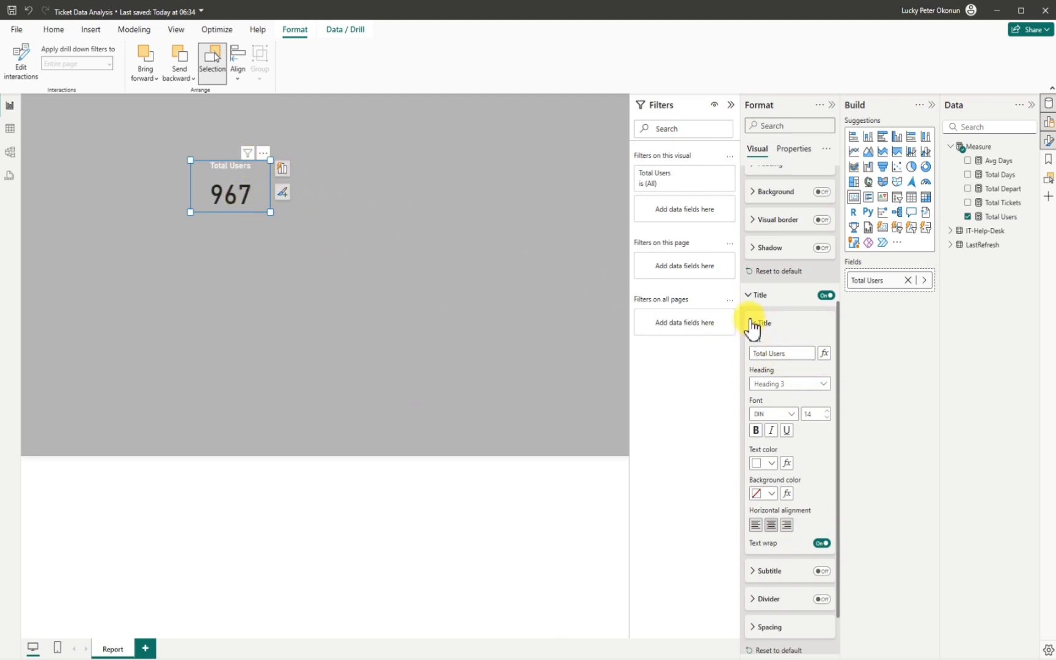
- Set the color of the card's callout value to white
{"action": "left_click", "coordinate": [748, 295]}
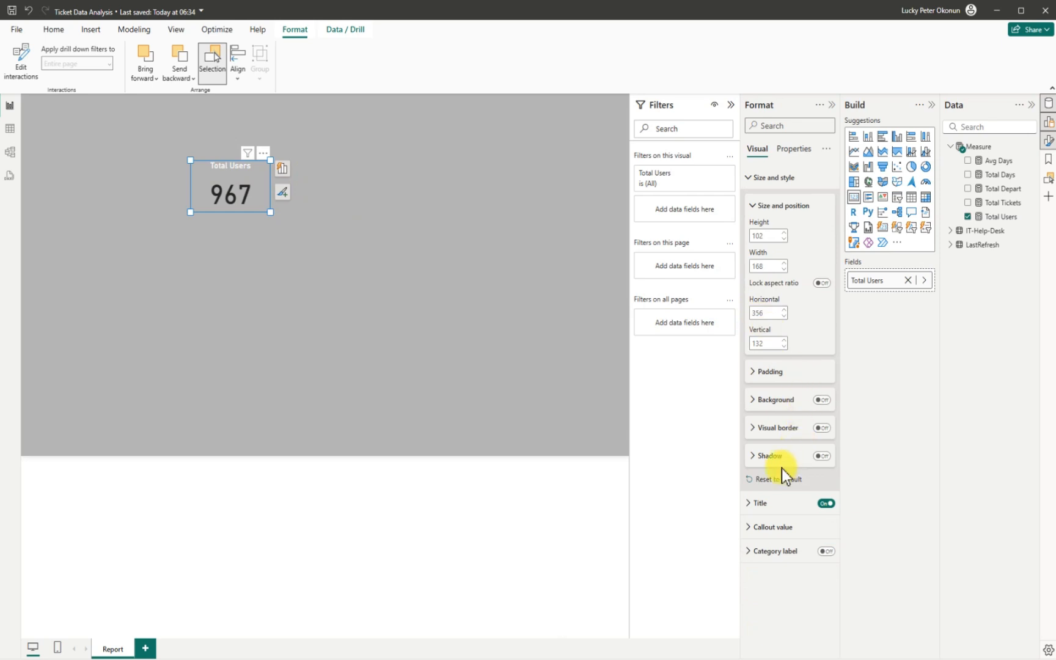
{"action": "left_click", "coordinate": [752, 526]}
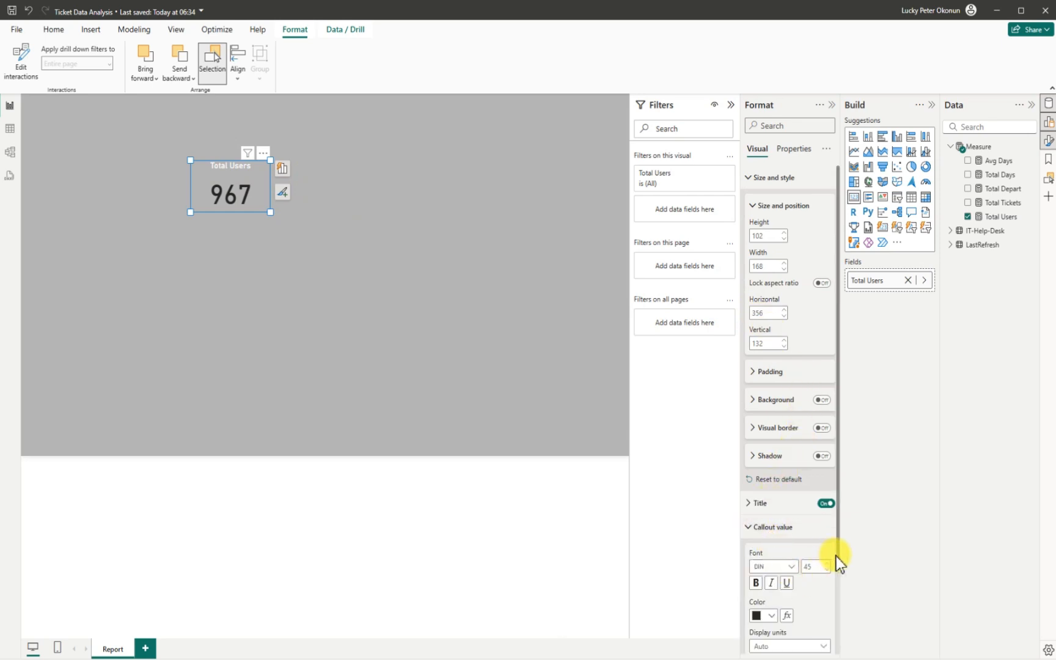
{"action": "left_click_drag", "start_coordinate": [838, 557], "coordinate": [849, 652]}
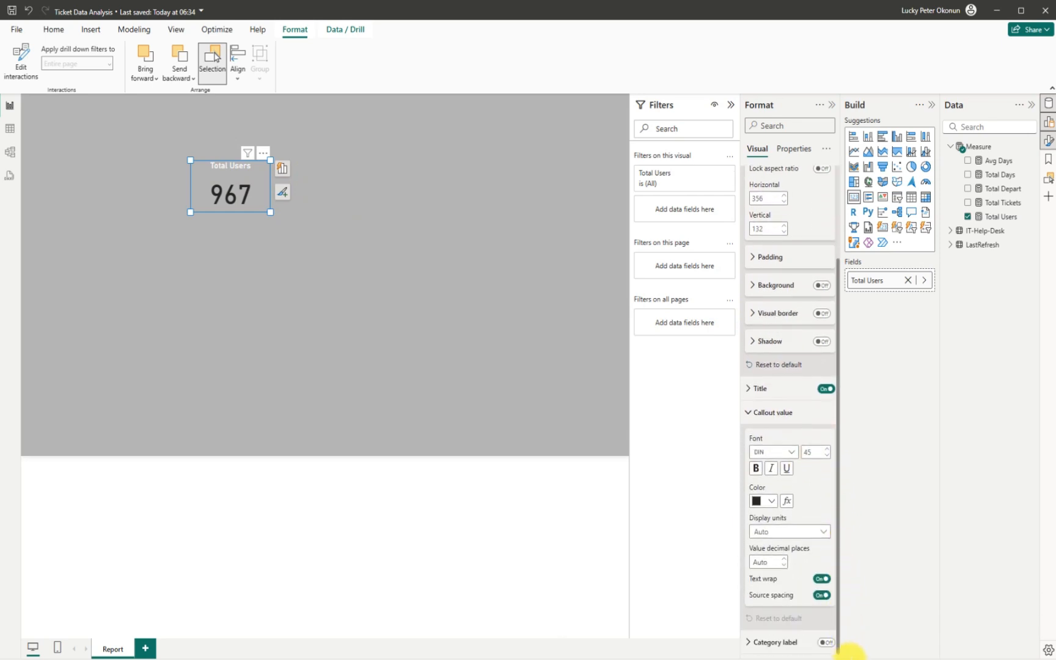
{"action": "left_click", "coordinate": [772, 500]}
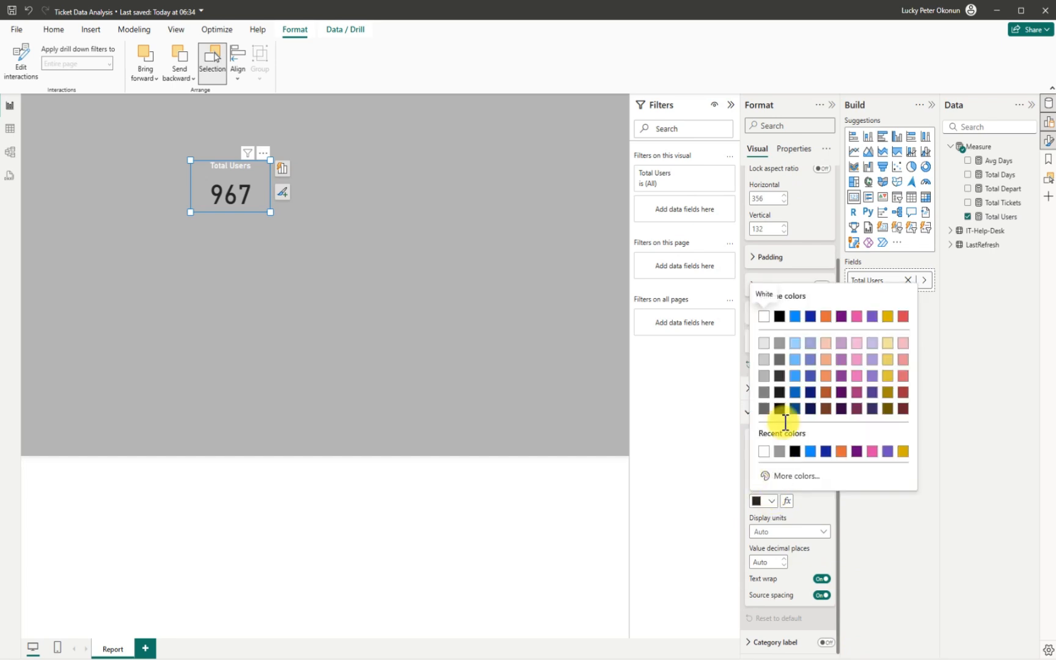
{"action": "left_click", "coordinate": [763, 317]}
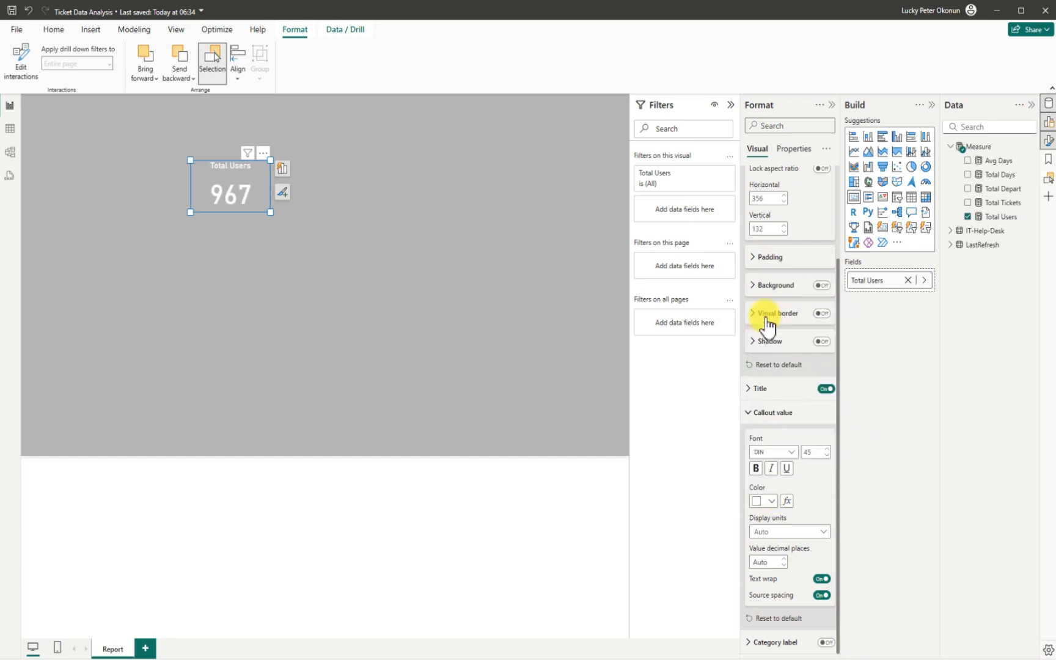
{"action": "left_click", "coordinate": [227, 172]}
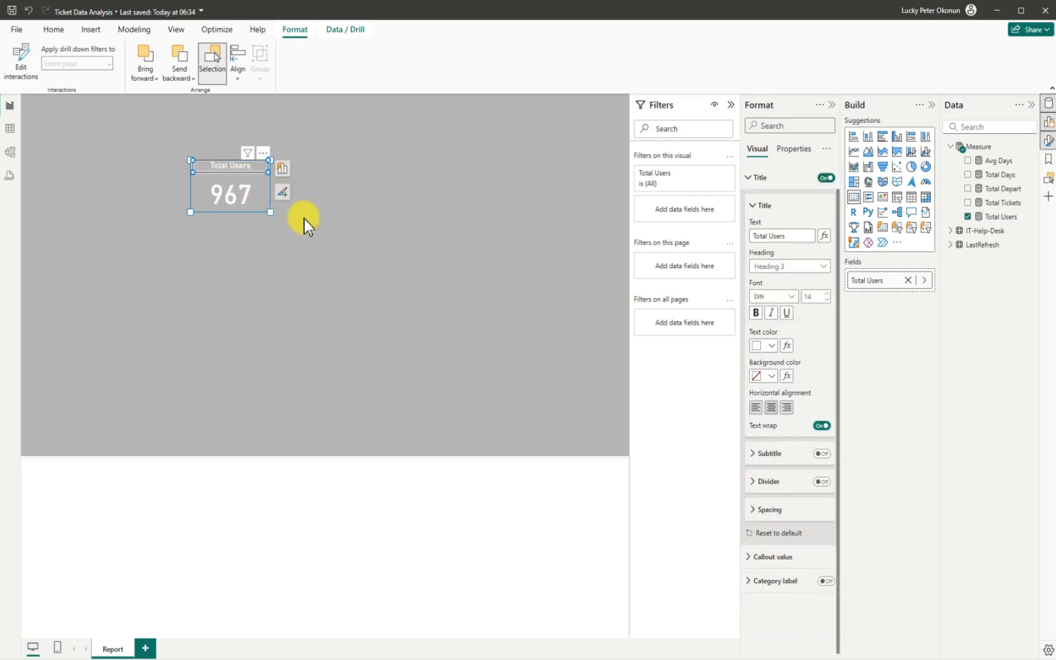
{"action": "left_click", "coordinate": [304, 218]}
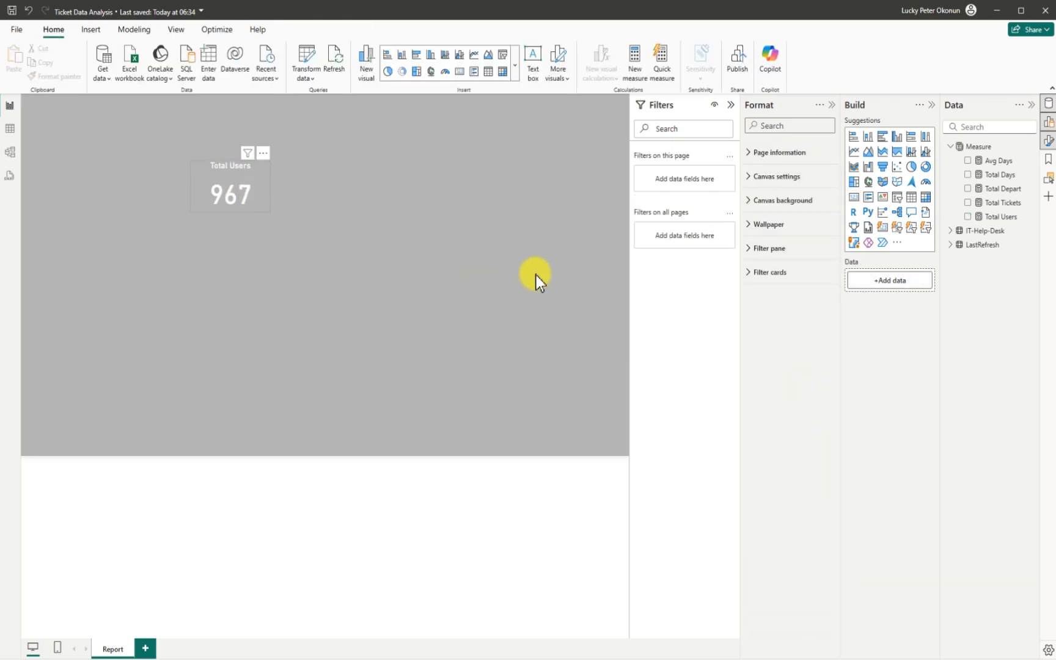
- Turn on the visual border of the Total Users card
{"action": "left_click", "coordinate": [230, 190]}
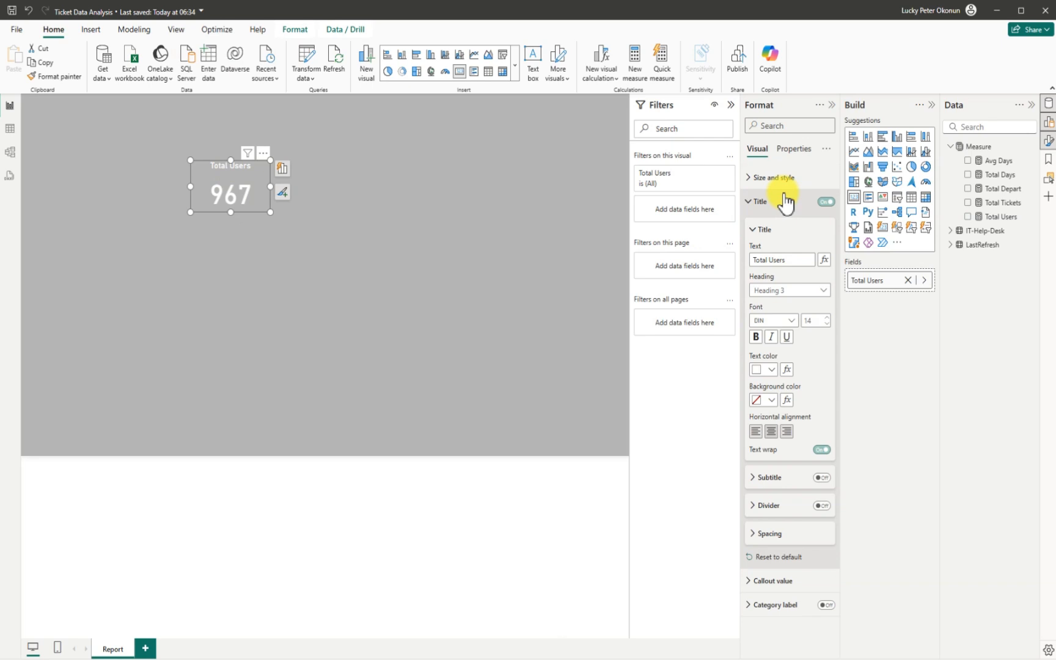
{"action": "left_click", "coordinate": [747, 178]}
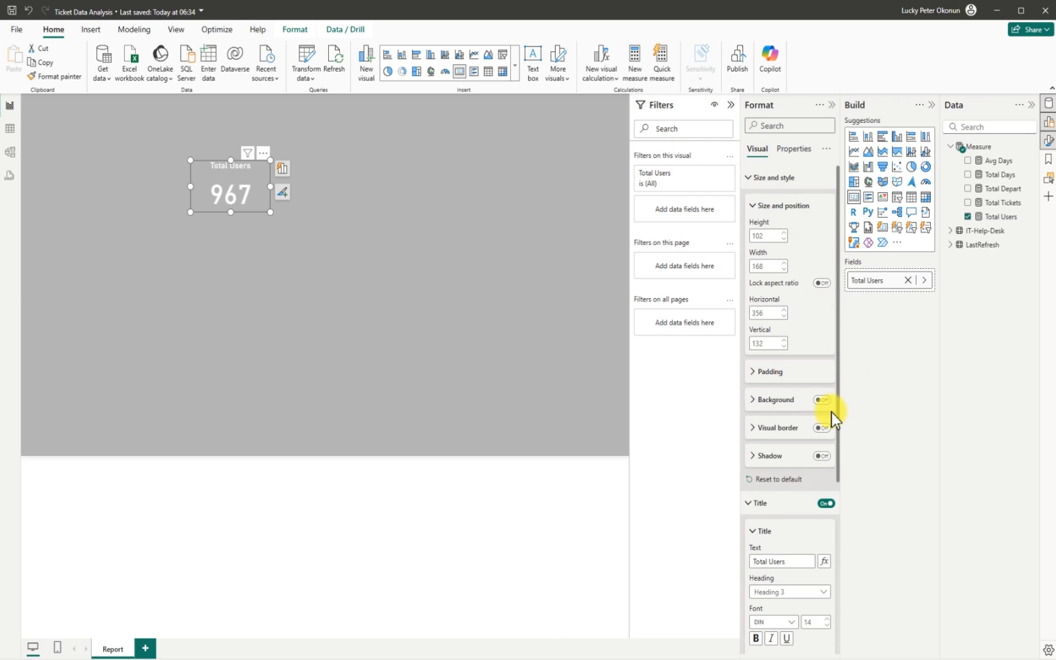
{"action": "left_click", "coordinate": [822, 428]}
{"action": "left_click", "coordinate": [377, 265]}
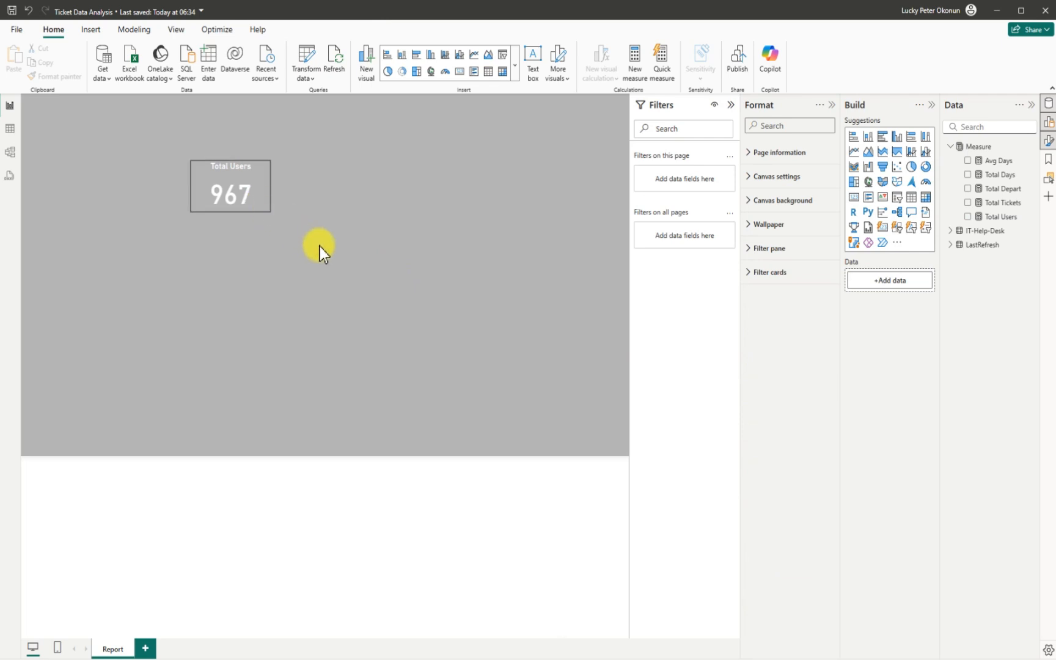
- Resize the Total Users card to about 204 wide by 89 high and move it to about horizontal 325, vertical 148
{"action": "left_click", "coordinate": [270, 209]}
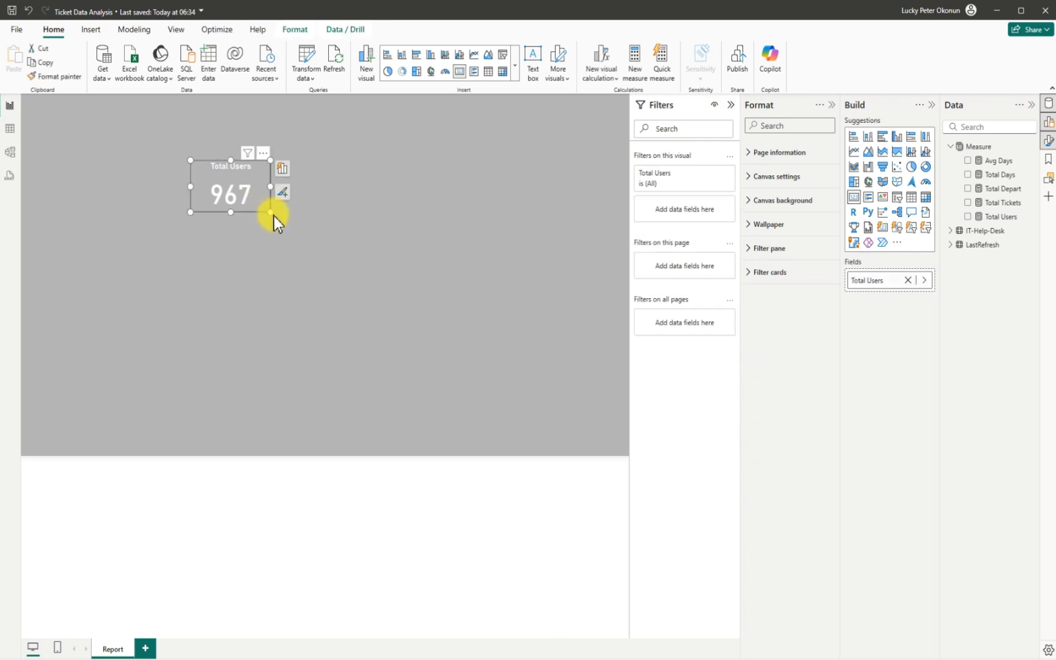
{"action": "mouse_move", "coordinate": [271, 211]}
{"action": "left_mouse_down"}
{"action": "mouse_move", "coordinate": [280, 194]}
{"action": "mouse_move", "coordinate": [306, 201]}
{"action": "mouse_move", "coordinate": [271, 205]}
{"action": "mouse_move", "coordinate": [289, 202]}
{"action": "left_mouse_up"}
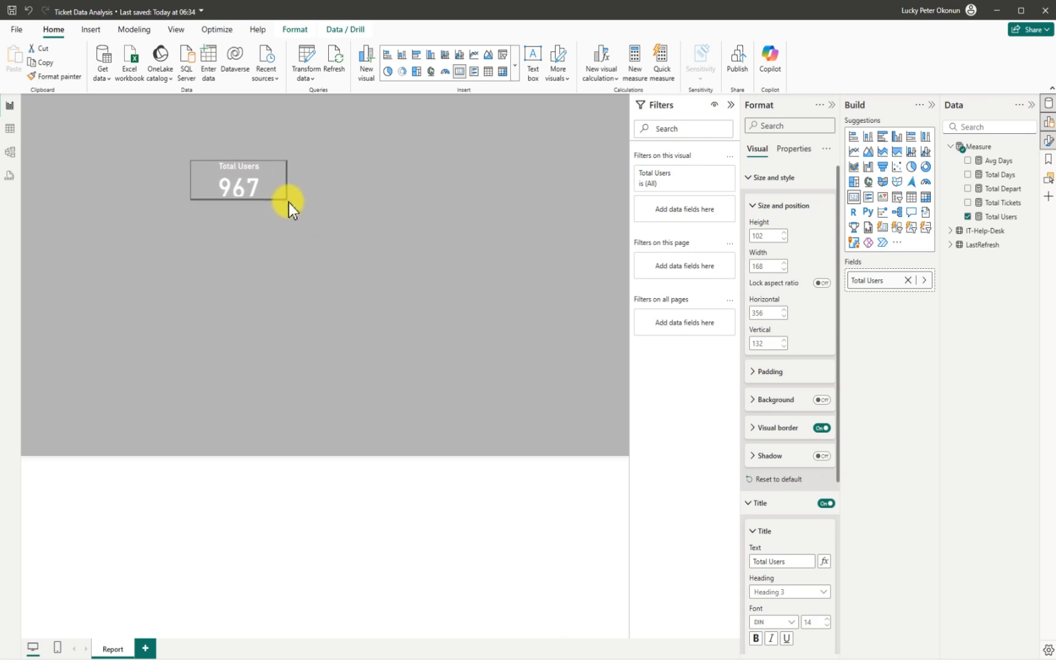
{"action": "left_click", "coordinate": [234, 207]}
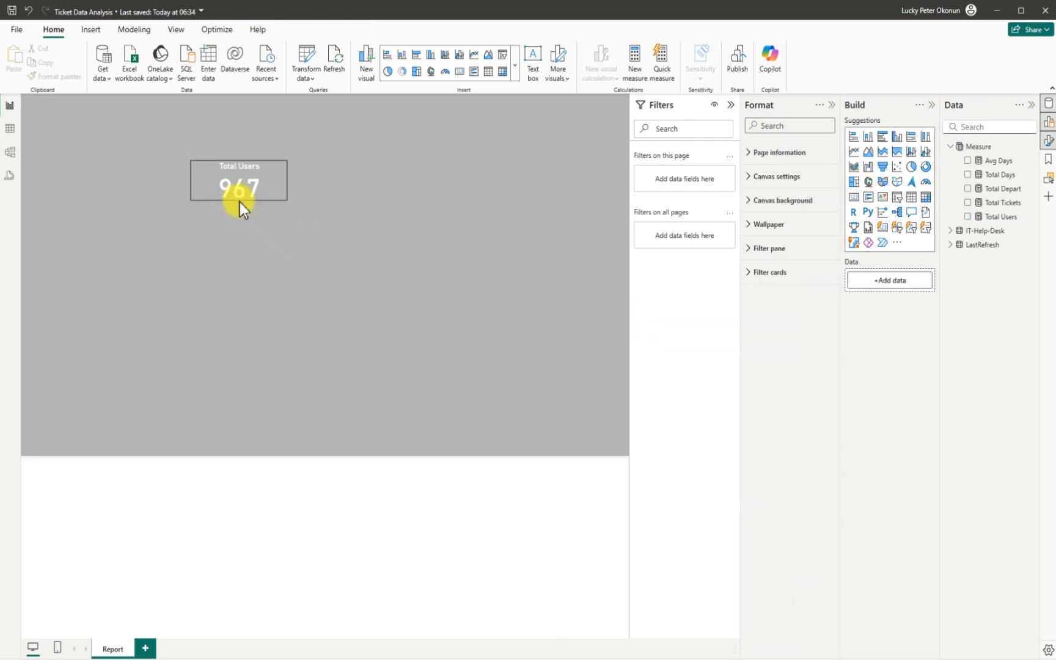
{"action": "mouse_move", "coordinate": [239, 199]}
{"action": "left_mouse_down"}
{"action": "mouse_move", "coordinate": [253, 196]}
{"action": "mouse_move", "coordinate": [224, 171]}
{"action": "mouse_move", "coordinate": [227, 213]}
{"action": "left_mouse_up"}
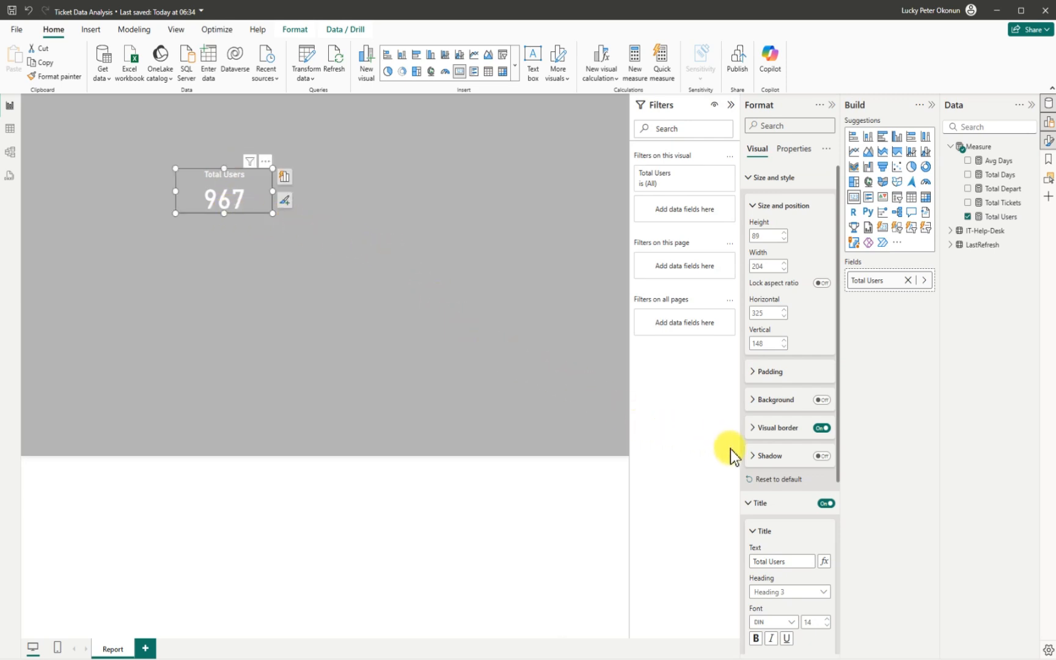
- Turn on the Total Users card's shadow and turn off its visual border
{"action": "left_click", "coordinate": [821, 455]}
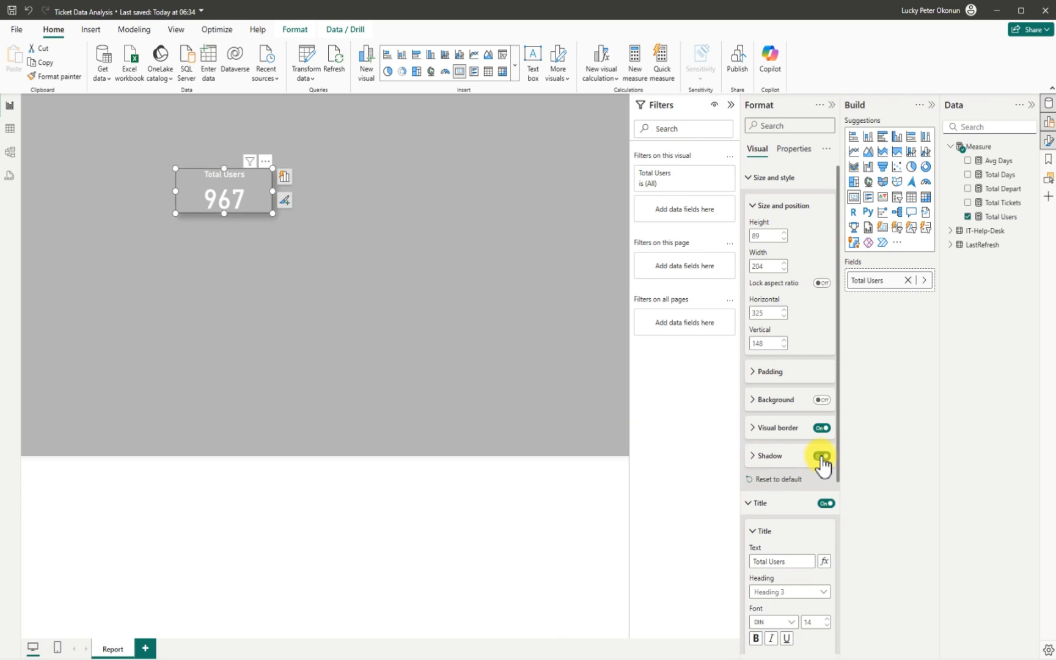
{"action": "left_click", "coordinate": [297, 253]}
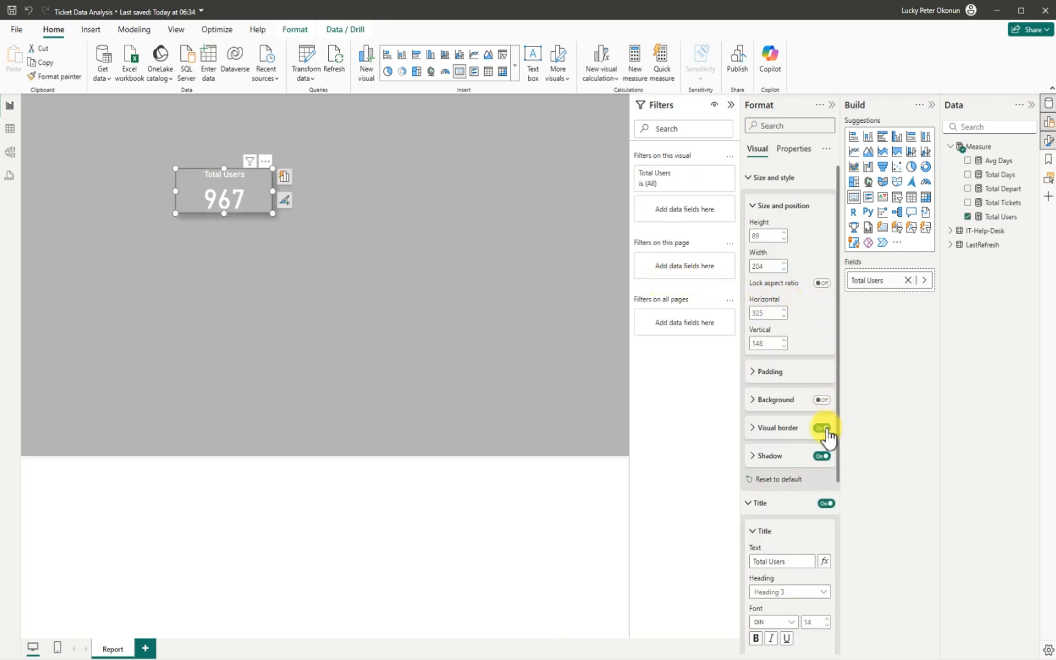
{"action": "left_click", "coordinate": [819, 428]}
{"action": "left_click", "coordinate": [403, 264]}
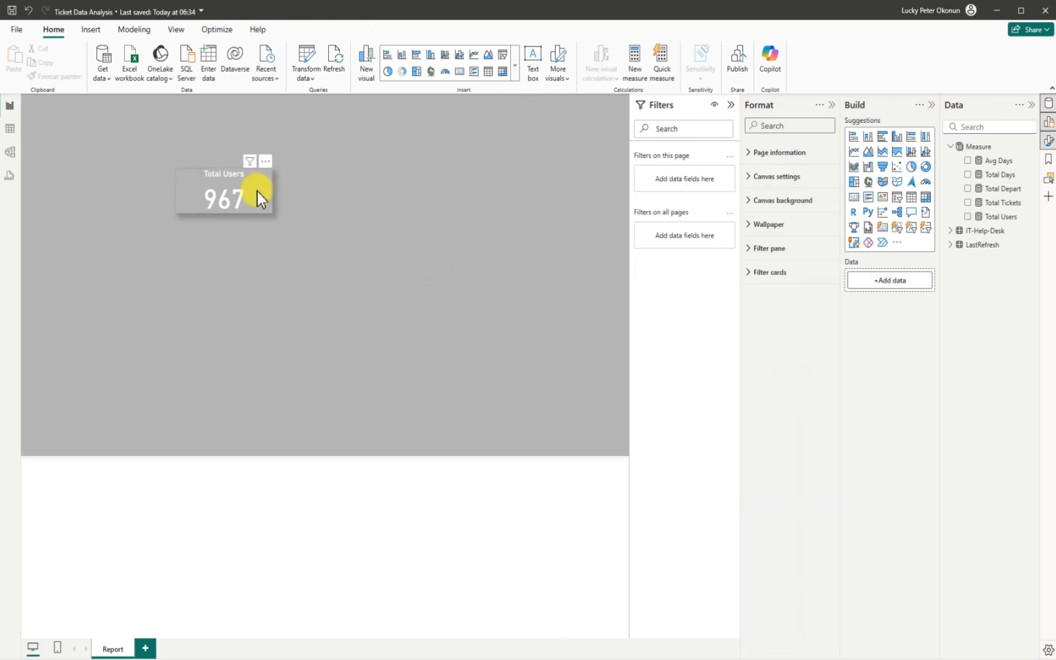
- Move the Total Users card to about horizontal 333, vertical 157, and place a copy beside it at about horizontal 557
{"action": "mouse_move", "coordinate": [253, 209]}
{"action": "left_mouse_down"}
{"action": "mouse_move", "coordinate": [300, 212]}
{"action": "mouse_move", "coordinate": [269, 191]}
{"action": "mouse_move", "coordinate": [253, 201]}
{"action": "mouse_move", "coordinate": [261, 197]}
{"action": "left_mouse_up"}
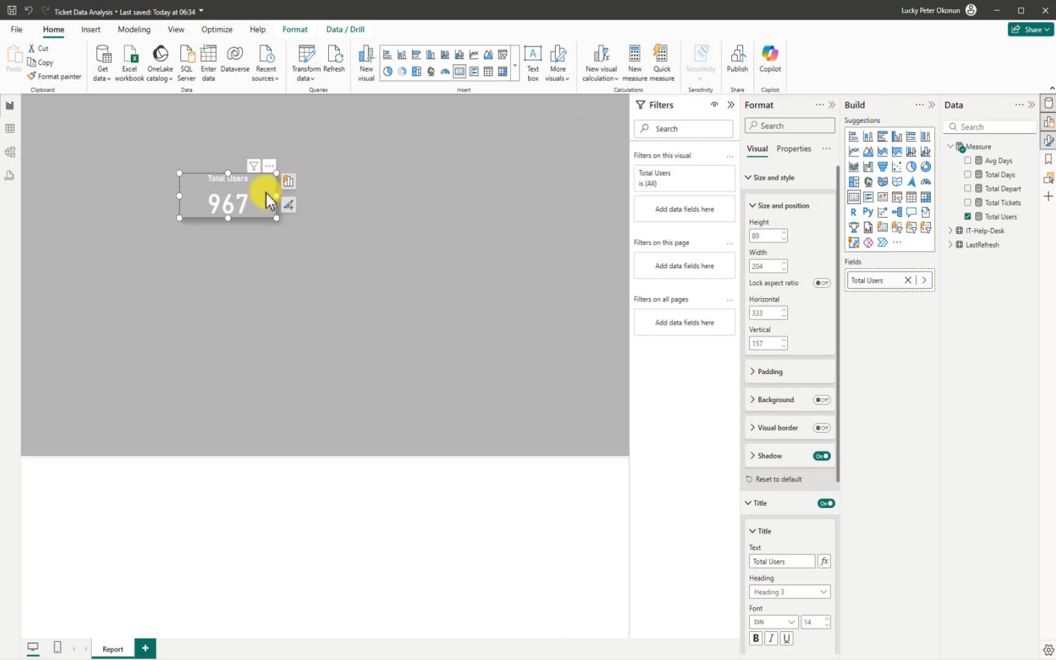
{"action": "key", "text": "ctrl+c"}
{"action": "key", "text": "ctrl+v"}
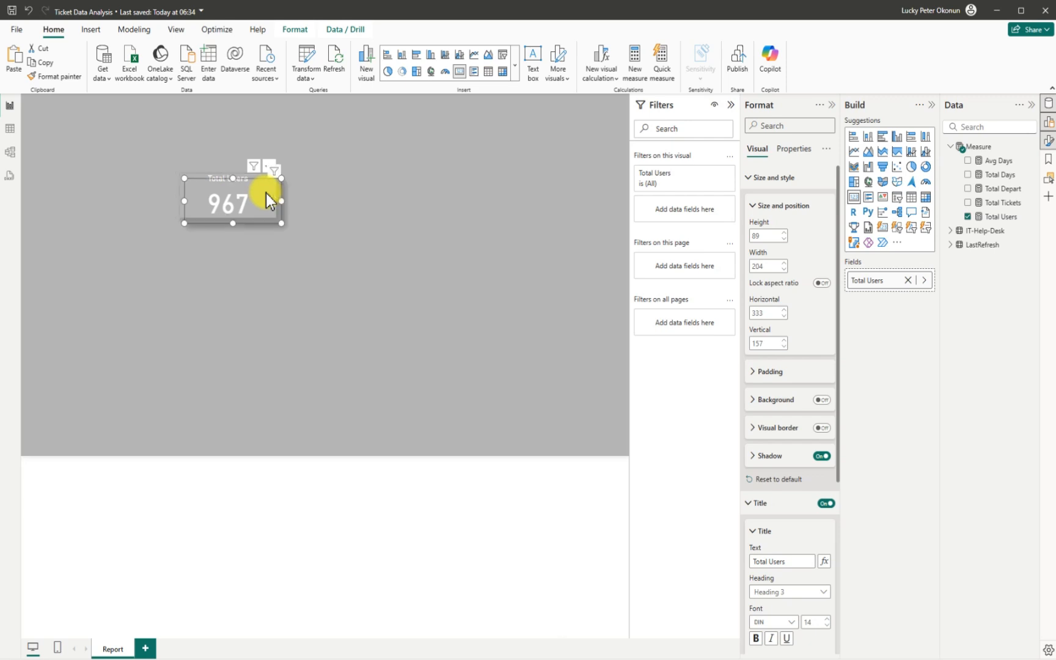
{"action": "left_click_drag", "start_coordinate": [271, 193], "coordinate": [368, 188]}
- Narrow the original card to about 148 wide and its copy to about 149 wide, placing the copy at about horizontal 544
{"action": "left_click", "coordinate": [247, 195]}
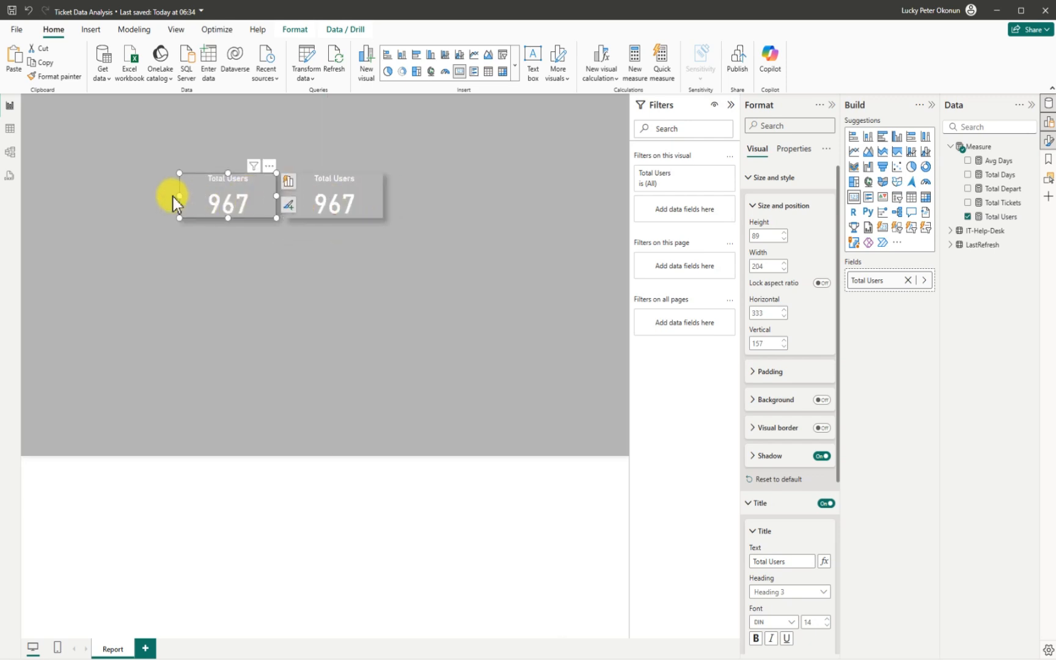
{"action": "left_click_drag", "start_coordinate": [176, 196], "coordinate": [242, 206]}
{"action": "left_click", "coordinate": [373, 207]}
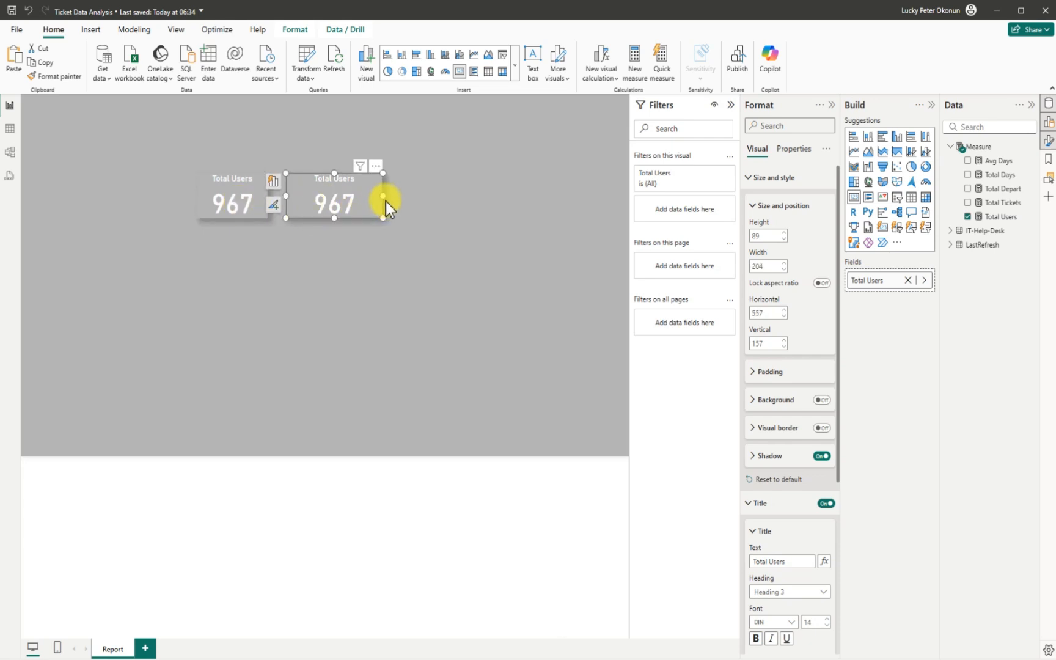
{"action": "left_click_drag", "start_coordinate": [385, 200], "coordinate": [328, 201]}
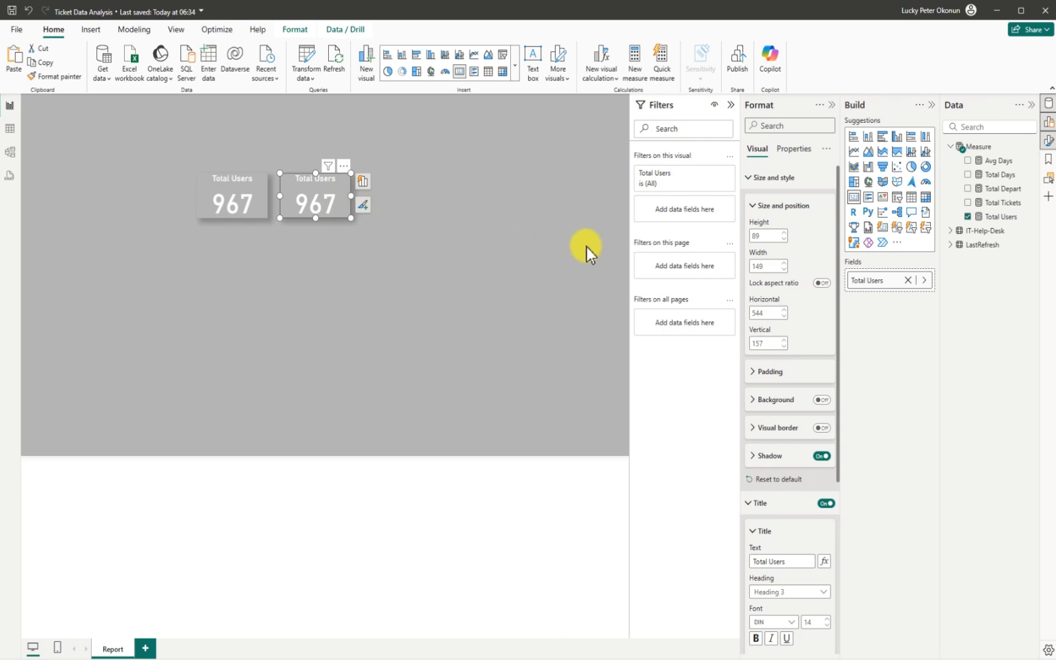
- Replace the Total Users measure with Total Tickets in the second card, and widen the first card to about 155
{"action": "left_click", "coordinate": [969, 222]}
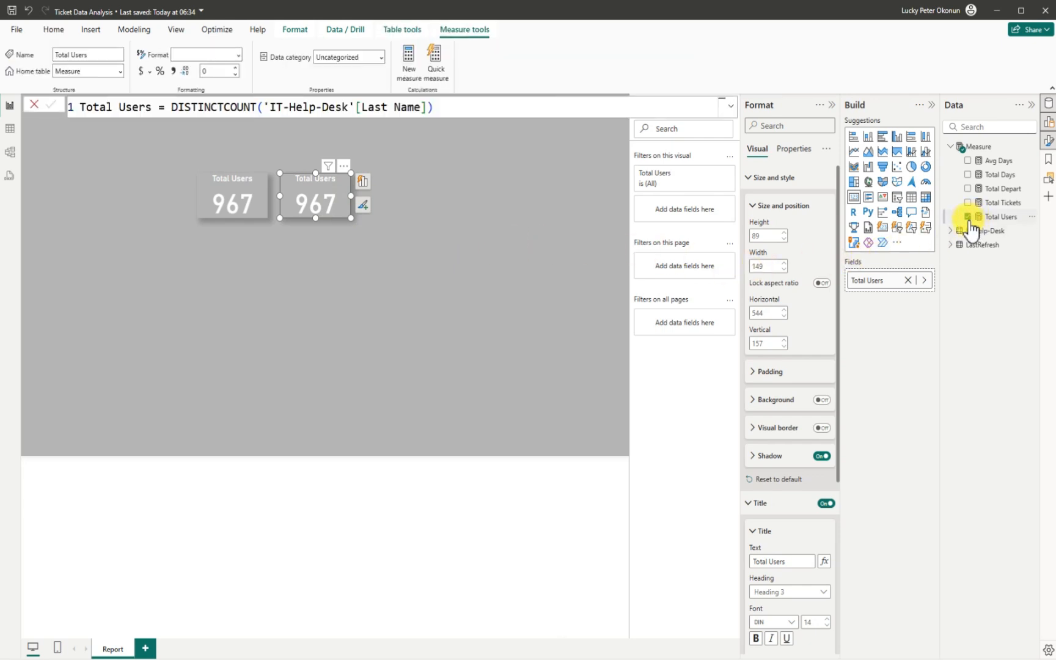
{"action": "left_click", "coordinate": [967, 217]}
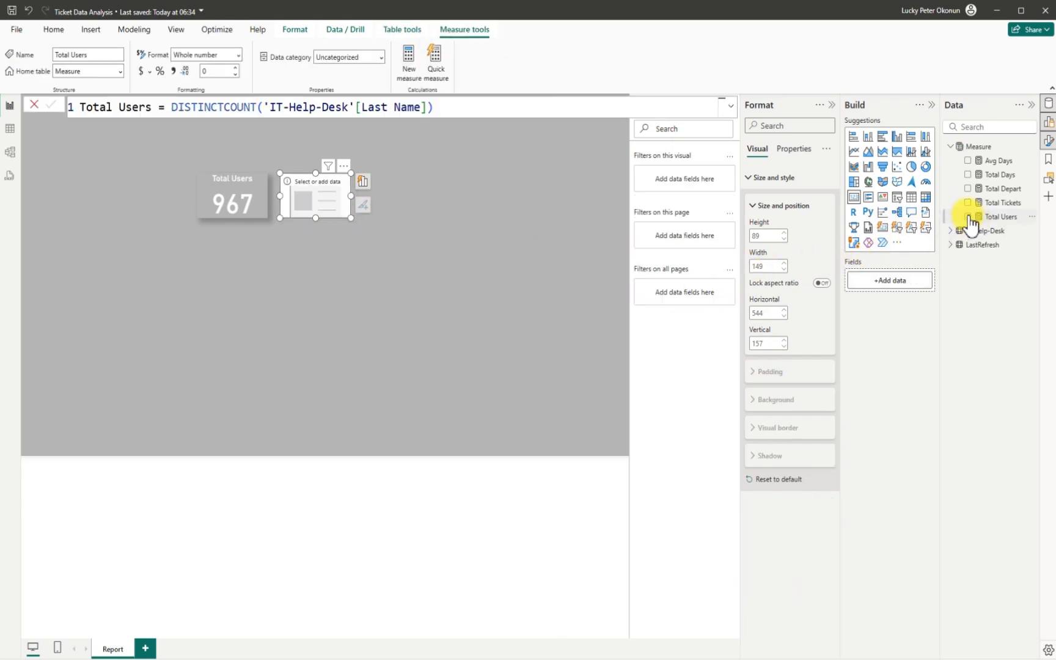
{"action": "left_click", "coordinate": [968, 203]}
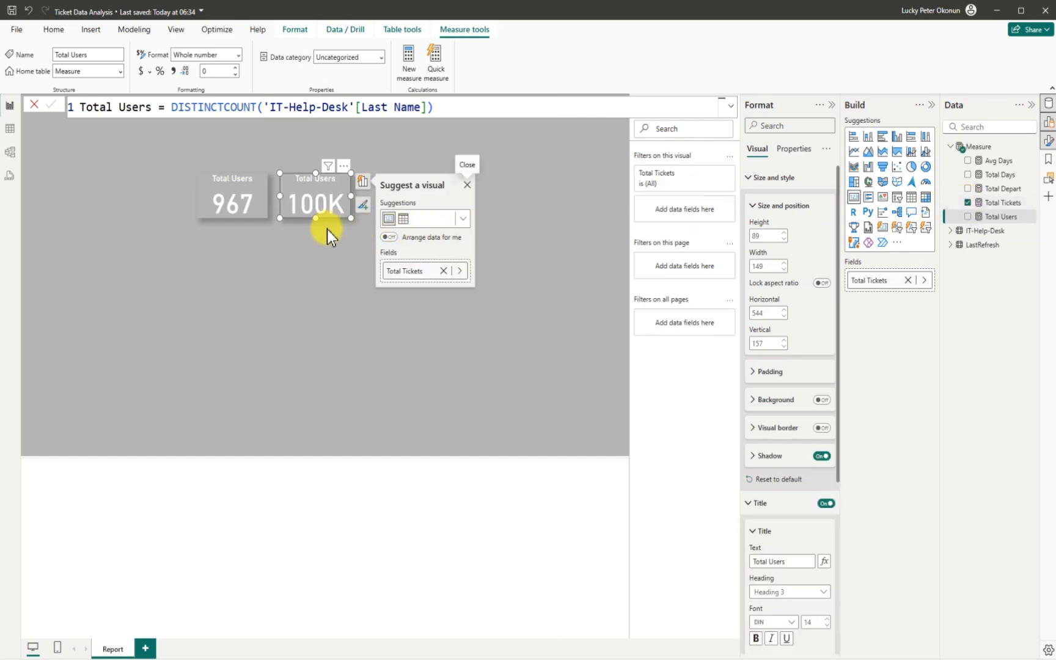
{"action": "left_click", "coordinate": [267, 203]}
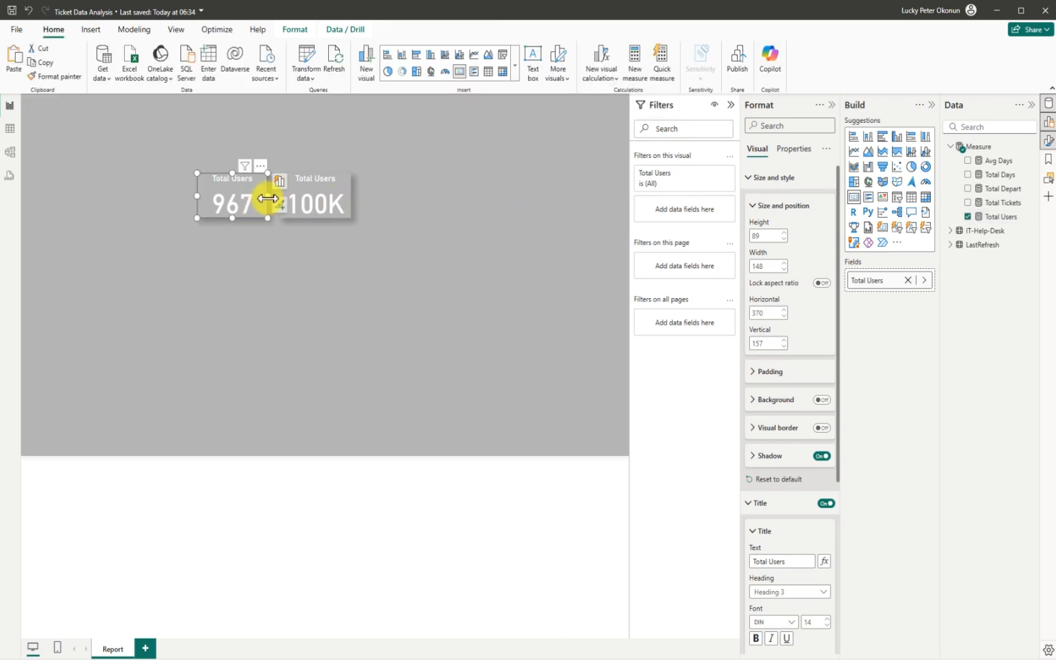
{"action": "left_click_drag", "start_coordinate": [271, 199], "coordinate": [275, 199]}
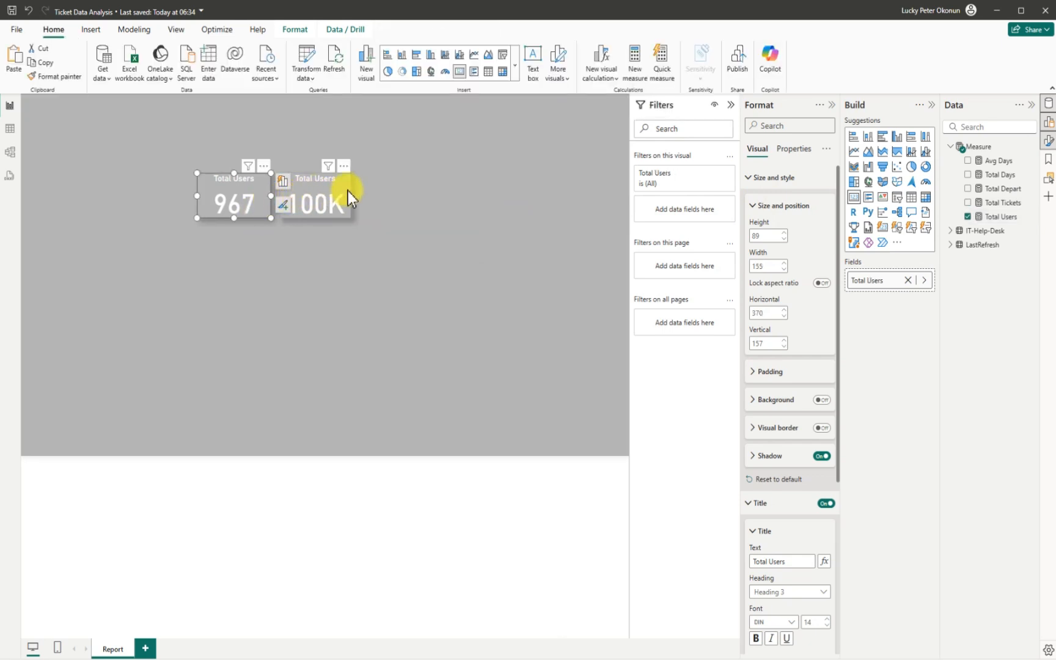
- Duplicate the second card and align the copy in the row at about horizontal 712, vertical 157
{"action": "left_click", "coordinate": [347, 189]}
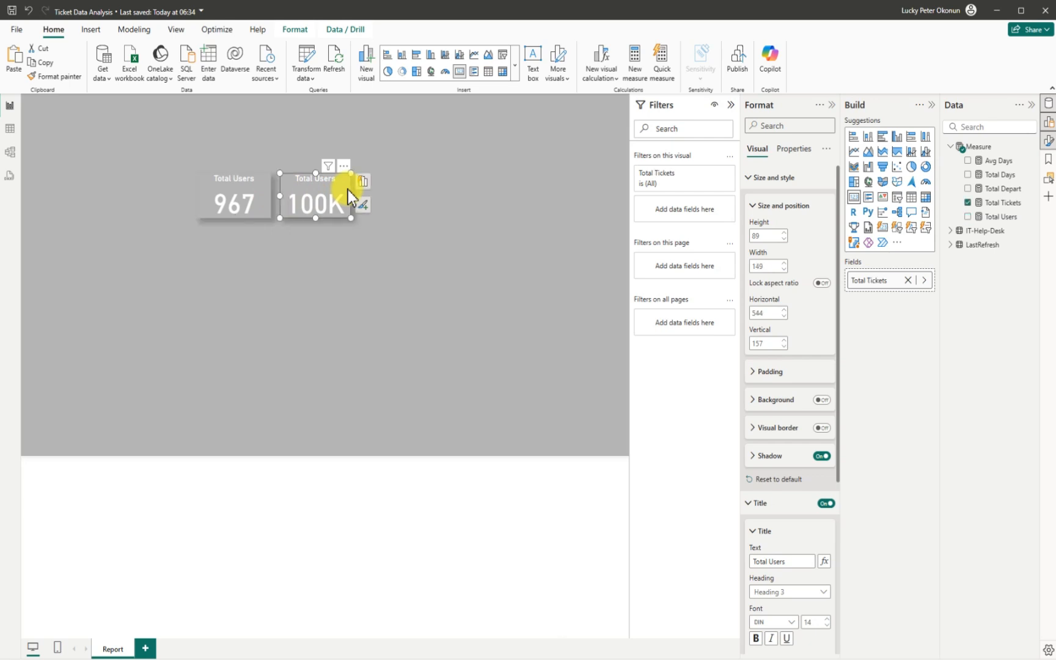
{"action": "key", "text": "ctrl+c"}
{"action": "key", "text": "ctrl+v"}
{"action": "left_click_drag", "start_coordinate": [348, 191], "coordinate": [424, 182]}
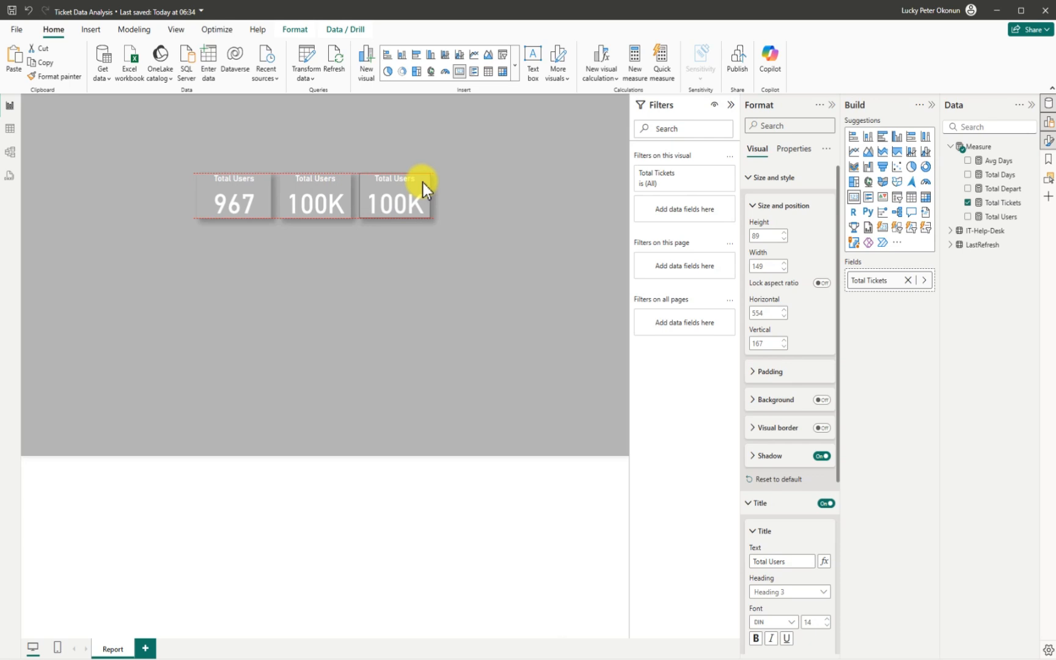
- Change the title text of the second card to Total Tickets
{"action": "left_click", "coordinate": [289, 183]}
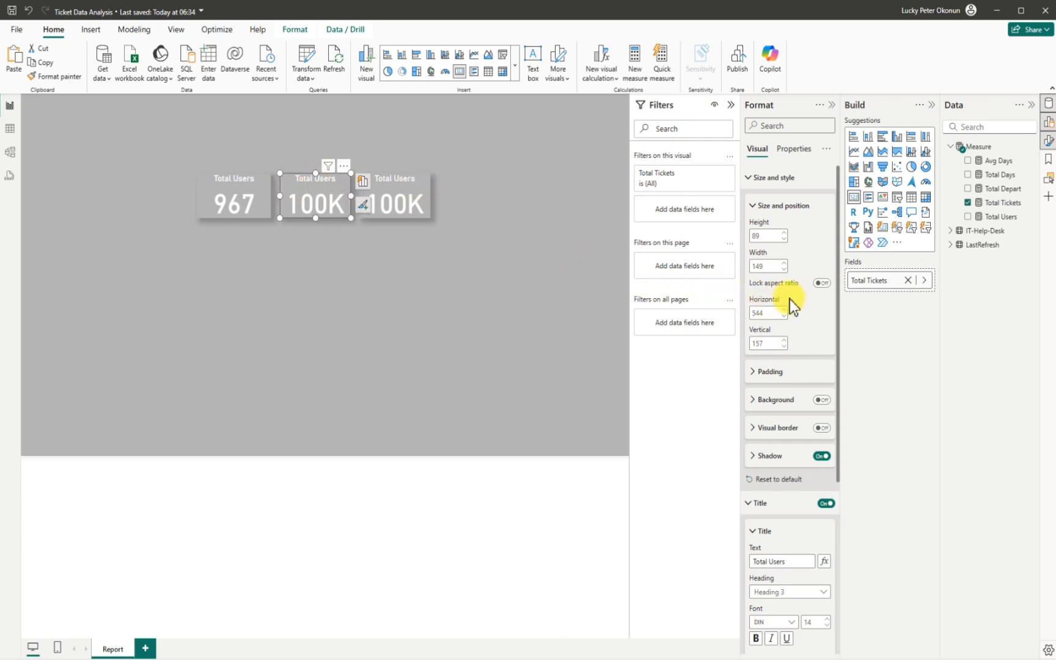
{"action": "left_click", "coordinate": [788, 560]}
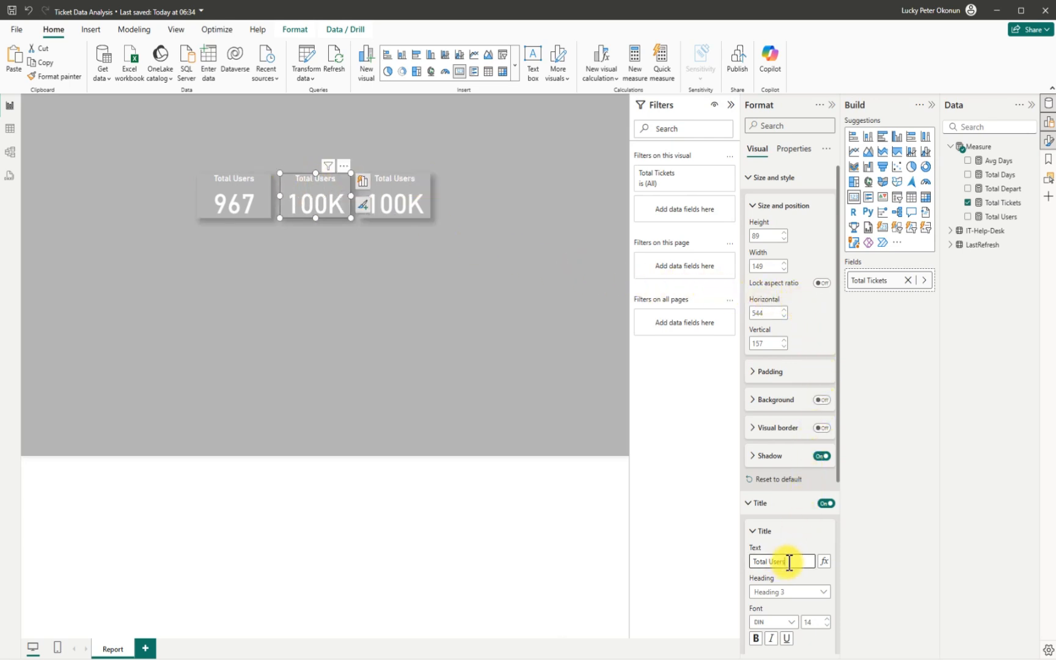
{"action": "key", "text": "BackSpace"}
{"action": "key", "text": "BackSpace"}
{"action": "key", "text": "BackSpace"}
{"action": "key", "text": "BackSpace"}
{"action": "key", "text": "BackSpace"}
{"action": "type", "text": "Tix"}
{"action": "key", "text": "BackSpace"}
{"action": "type", "text": "ckets"}
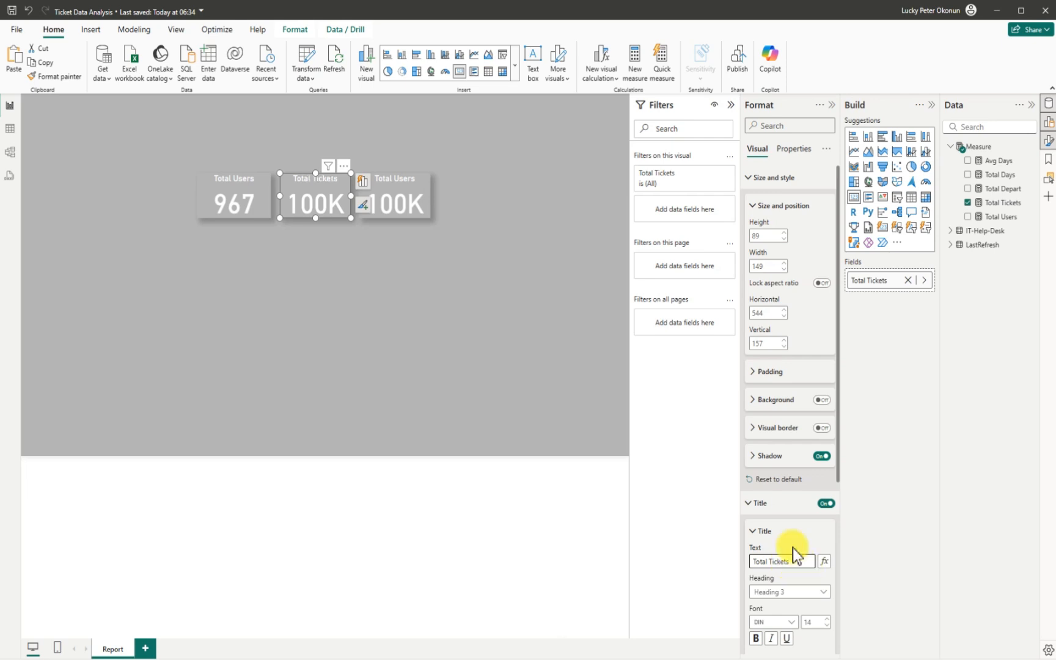
- Replace the third card's Total Tickets measure with Total Days and change its title to Total Days
{"action": "left_click", "coordinate": [393, 185]}
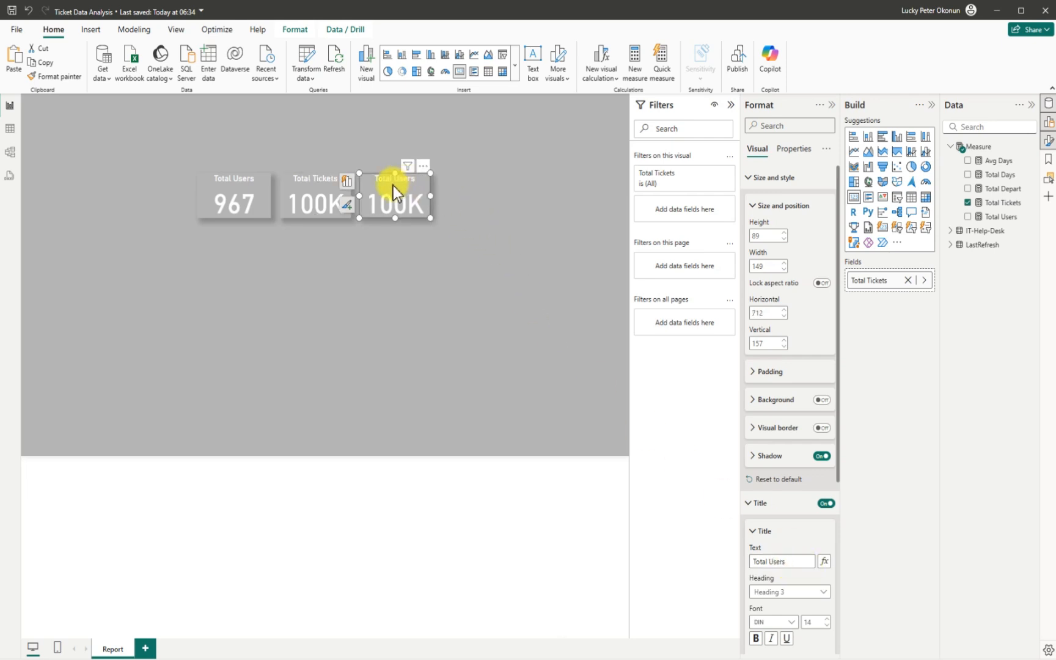
{"action": "left_click", "coordinate": [967, 202]}
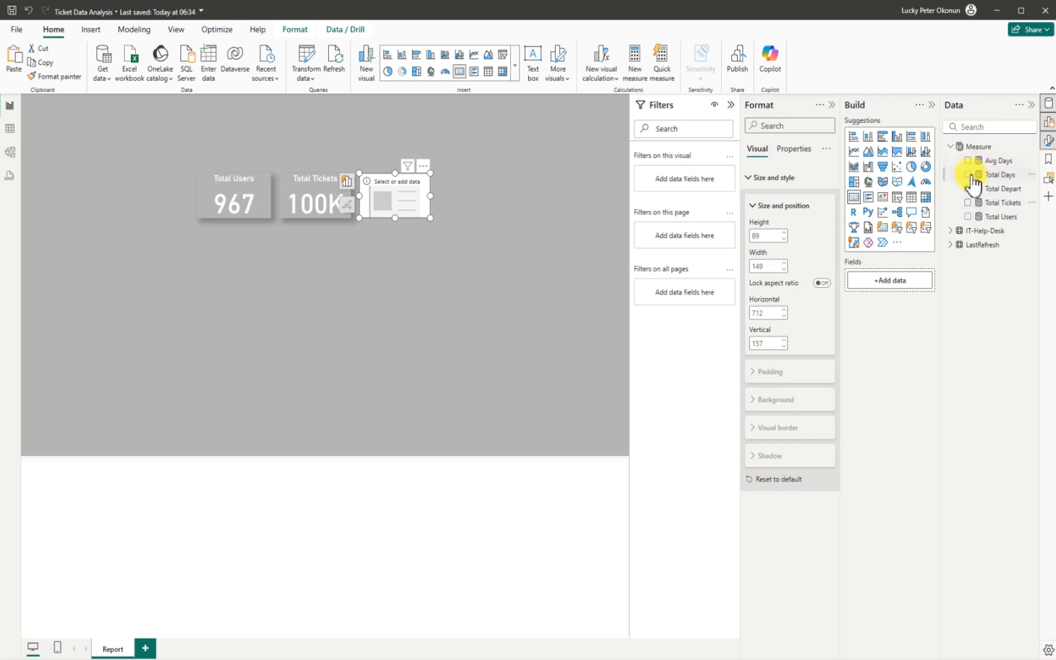
{"action": "left_click", "coordinate": [969, 175]}
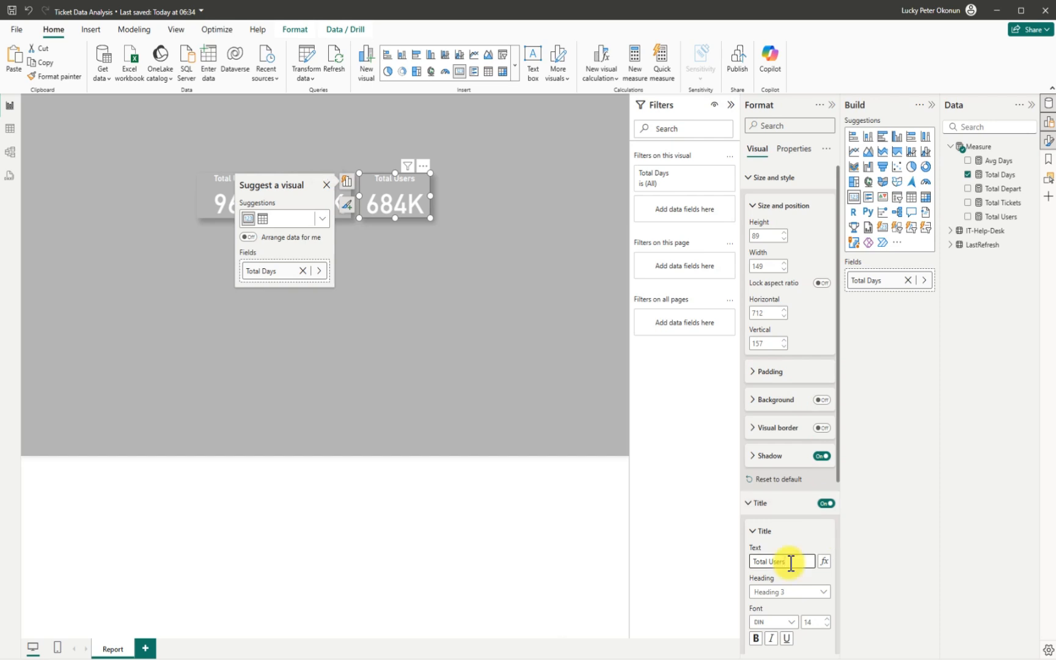
{"action": "key", "text": "BackSpace"}
{"action": "key", "text": "BackSpace"}
{"action": "key", "text": "BackSpace"}
{"action": "key", "text": "BackSpace"}
{"action": "key", "text": "BackSpace"}
{"action": "type", "text": "Day"}
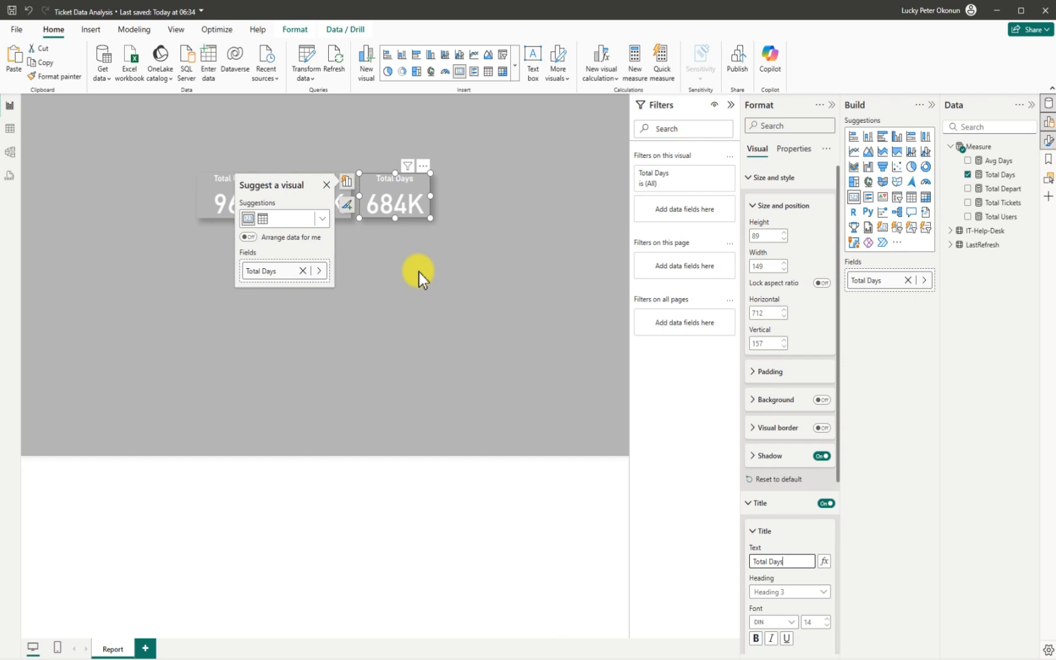
- Duplicate the Total Days card and align the copy in the row at about horizontal 878, vertical 157
{"action": "left_click", "coordinate": [413, 187]}
{"action": "key", "text": "ctrl+c"}
{"action": "key", "text": "ctrl+v"}
{"action": "left_click_drag", "start_coordinate": [413, 186], "coordinate": [486, 178]}
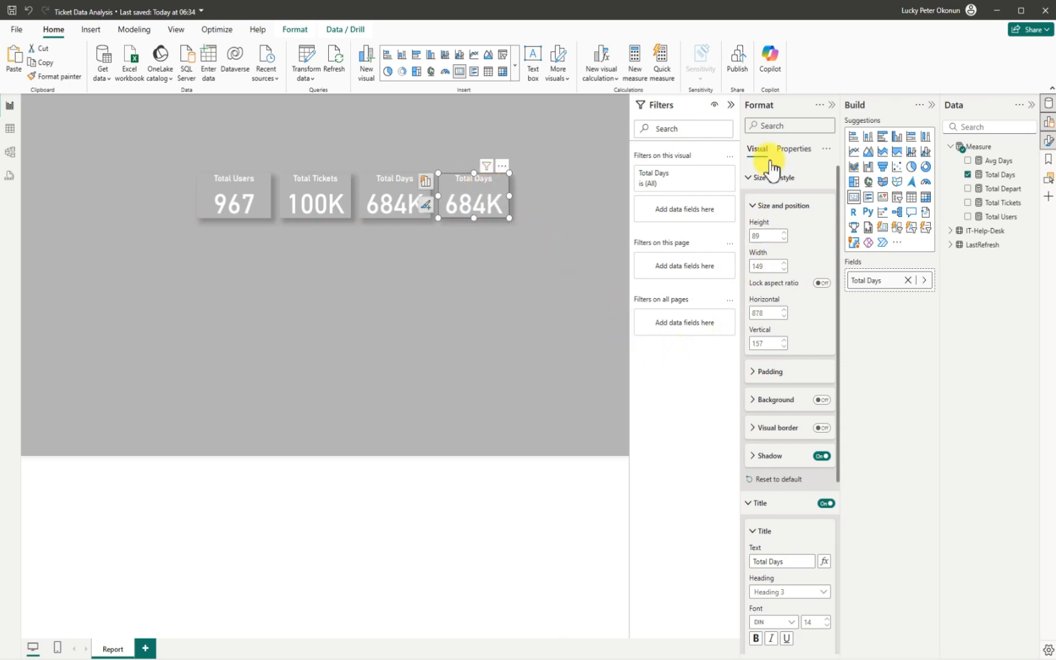
- Collapse the filters area to enlarge the canvas, and replace the fourth card's Total Days measure with Avg Days
{"action": "left_click", "coordinate": [731, 105]}
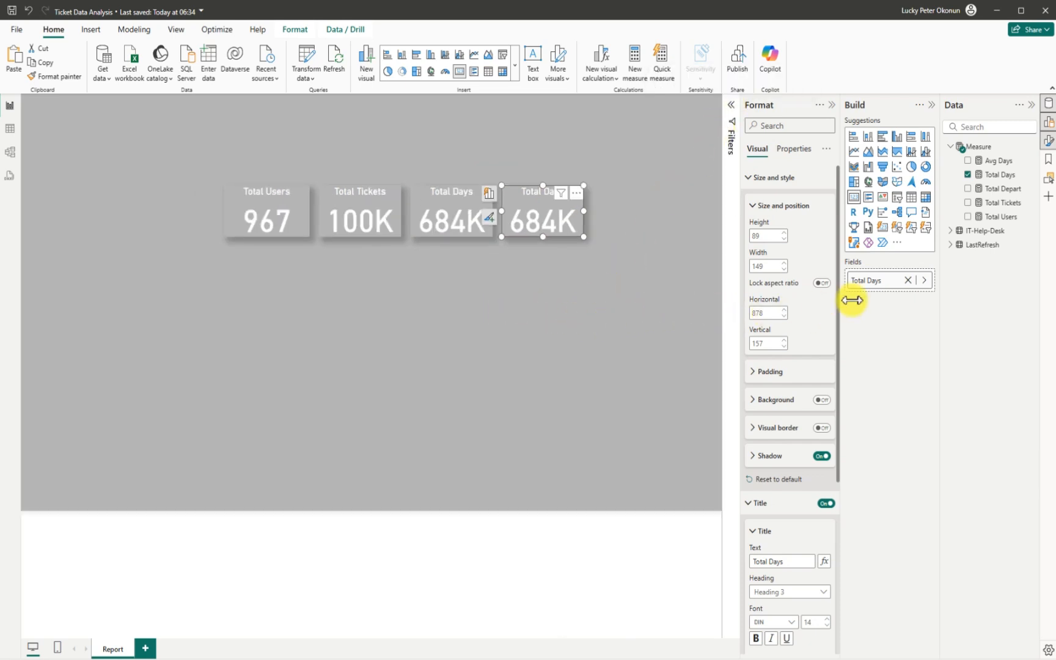
{"action": "left_click", "coordinate": [967, 175]}
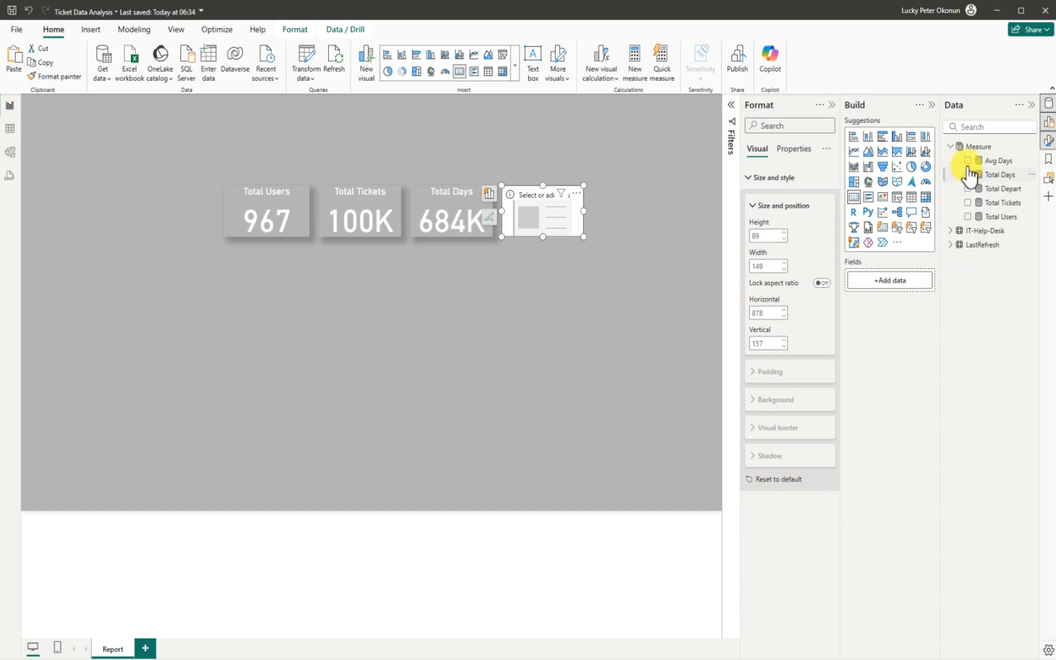
{"action": "left_click", "coordinate": [967, 160]}
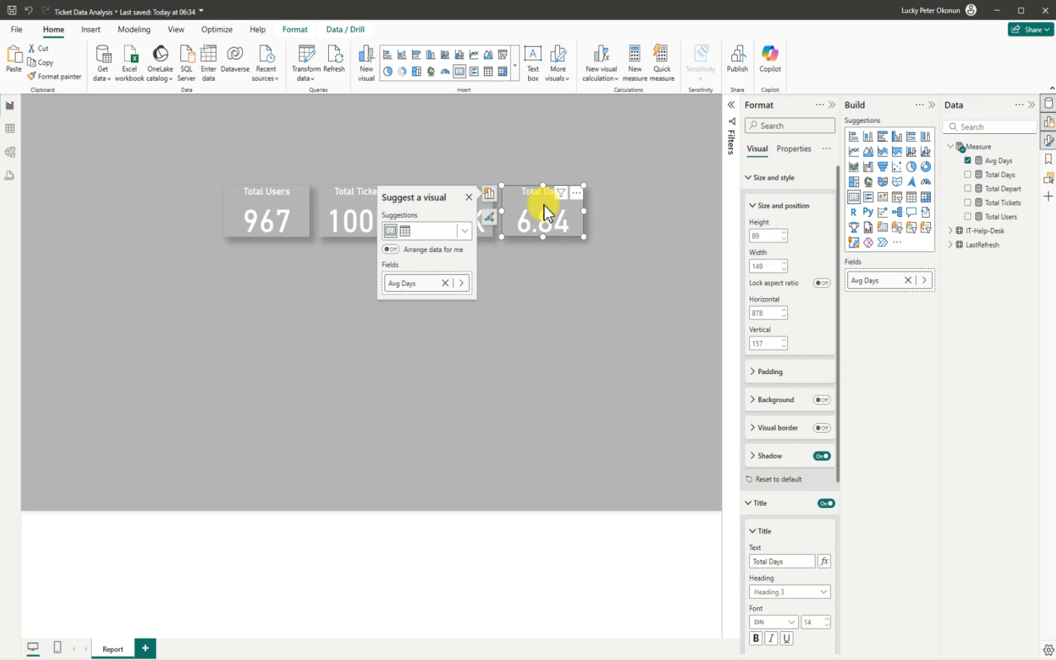
- Place a copy of the fourth card at about horizontal 1037, vertical 158, and replace its Avg Days measure with Total Depart
{"action": "key", "text": "ctrl+v"}
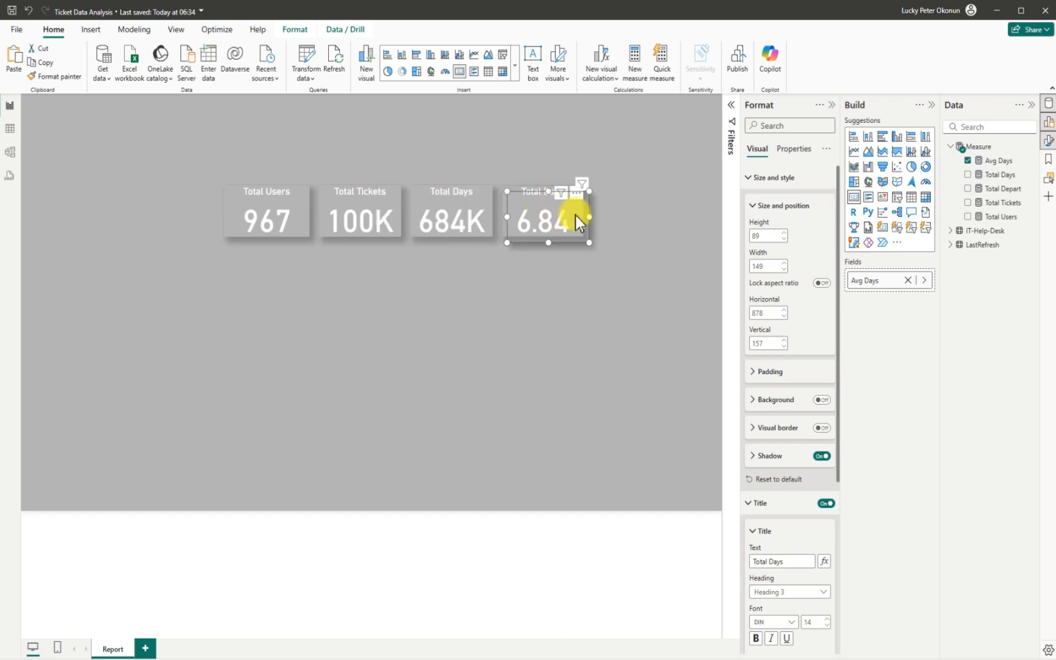
{"action": "left_click_drag", "start_coordinate": [568, 217], "coordinate": [631, 214]}
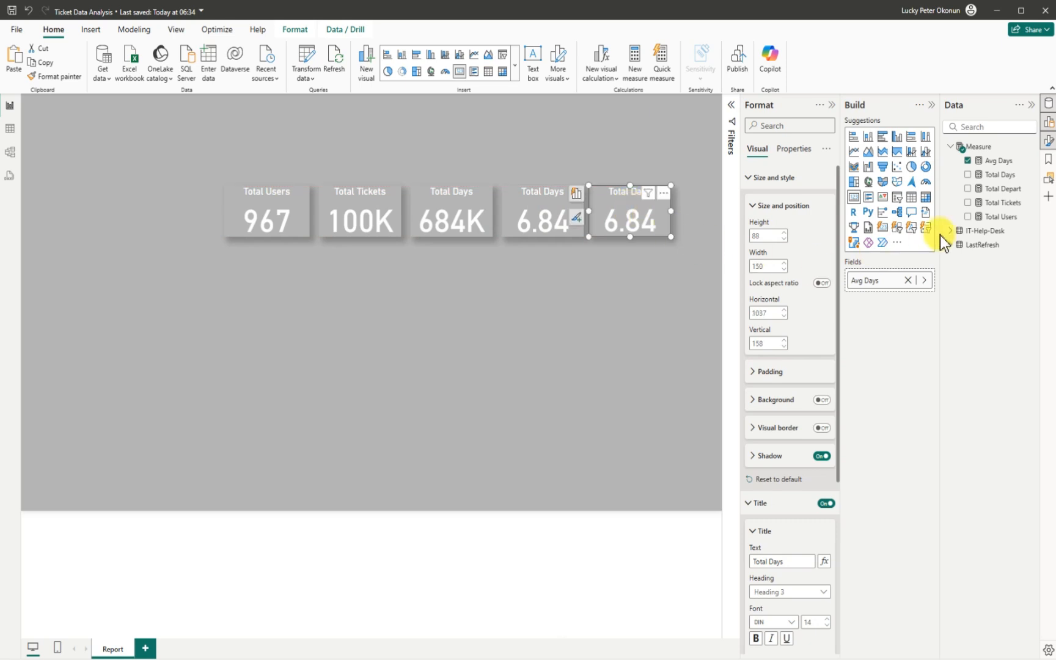
{"action": "left_click", "coordinate": [967, 160]}
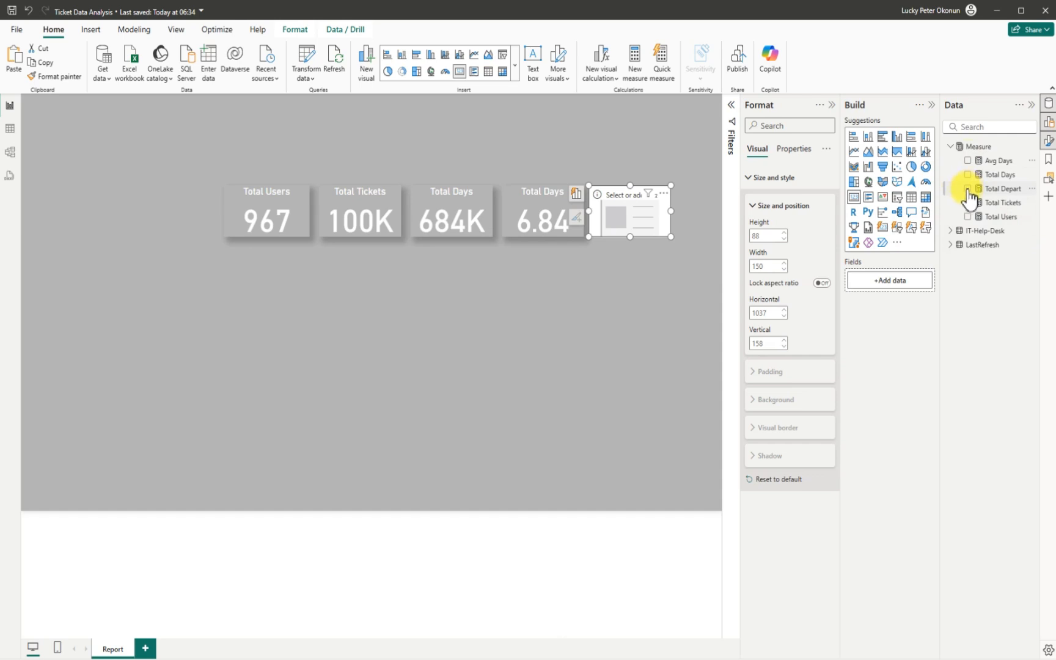
{"action": "left_click", "coordinate": [968, 190]}
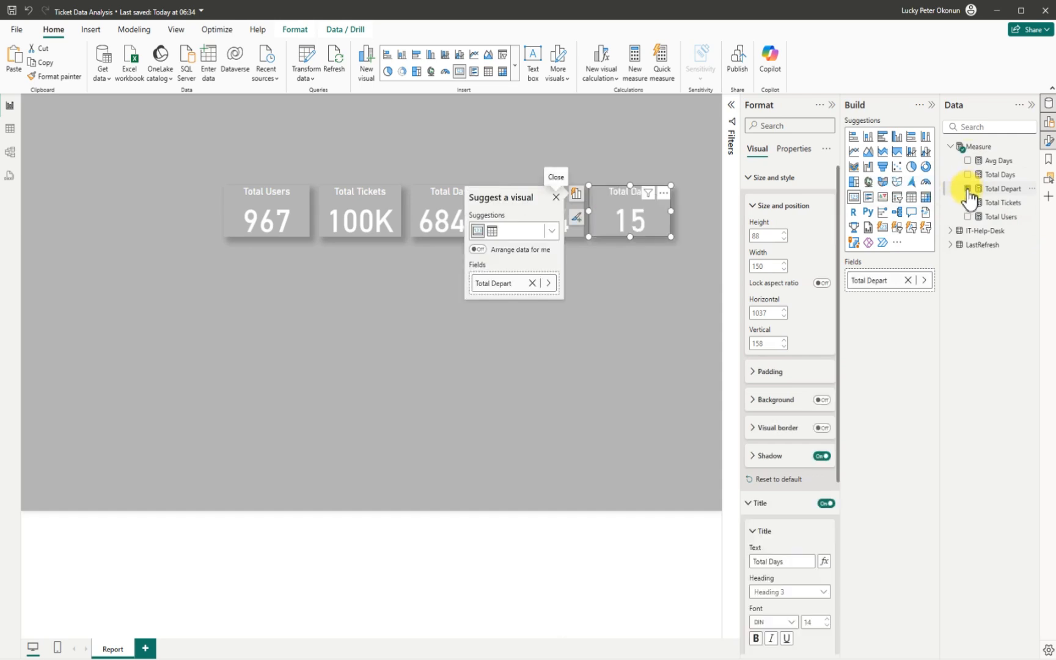
- Change the title text of the fourth card to Avg Days
{"action": "left_click", "coordinate": [597, 258]}
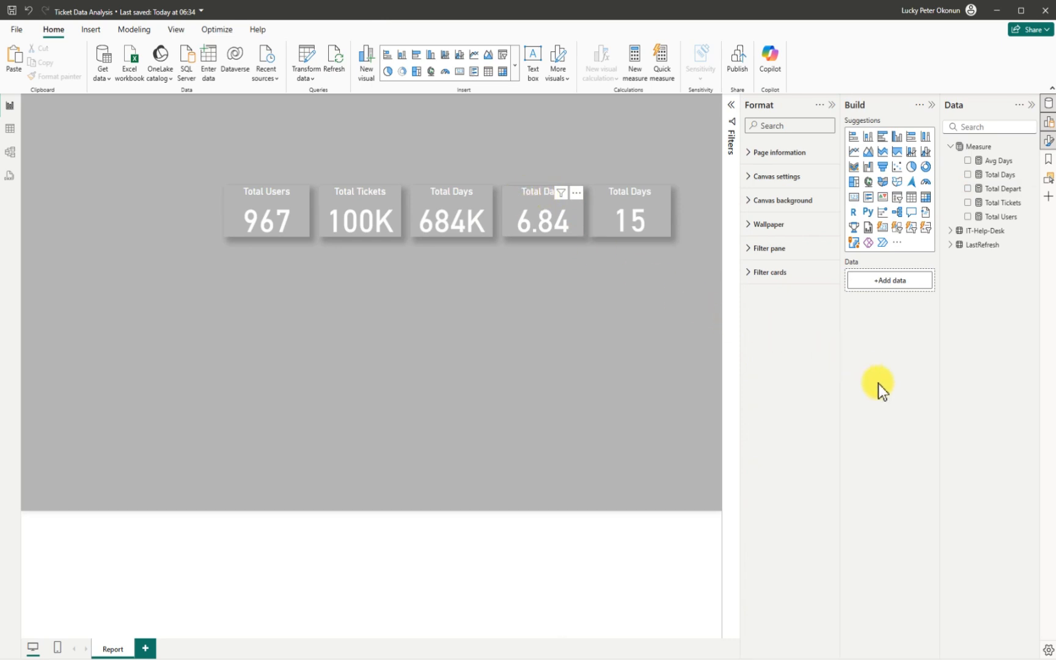
{"action": "key", "text": "Tab"}
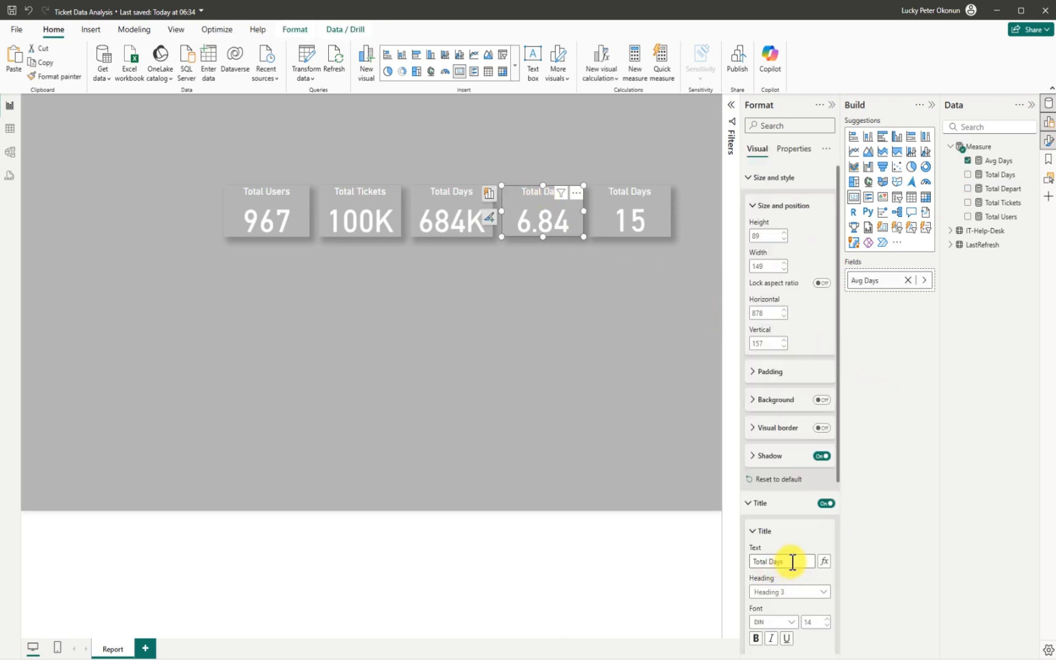
{"action": "left_click", "coordinate": [773, 560]}
{"action": "type", "text": "A"}
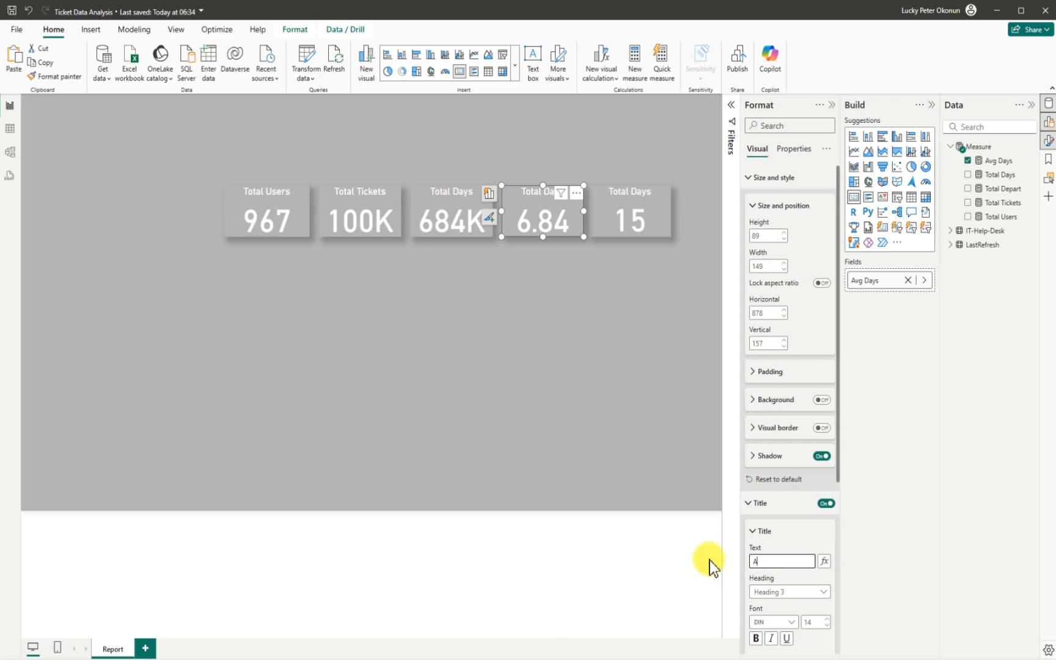
{"action": "type", "text": "vg Days"}
- Change the title text of the fifth card to Total Depart and deselect the card
{"action": "left_click", "coordinate": [611, 209]}
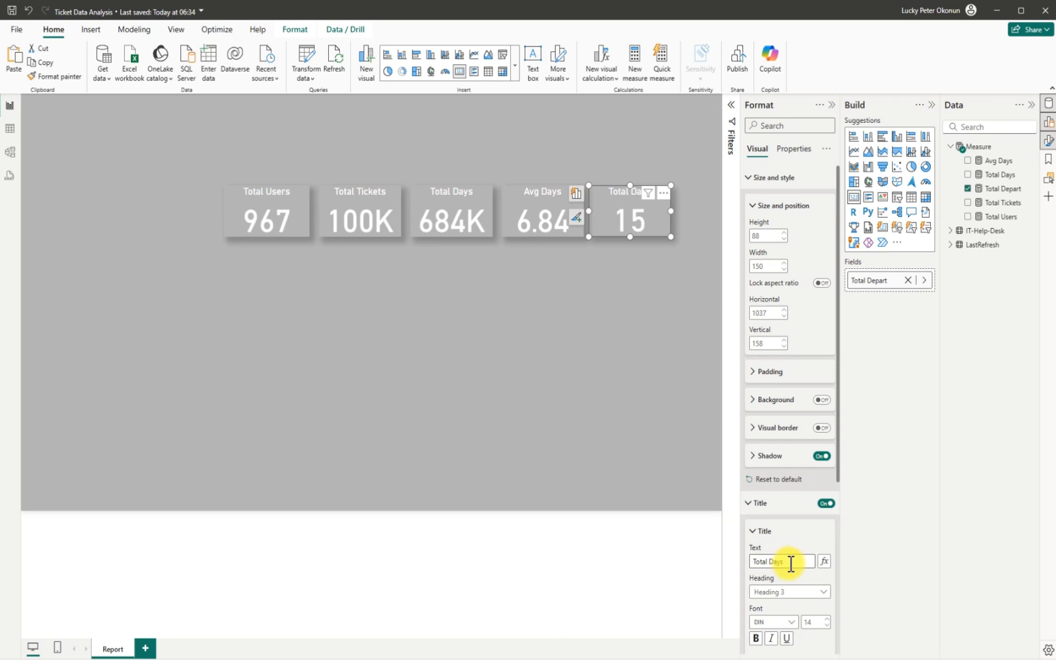
{"action": "left_click_drag", "start_coordinate": [790, 562], "coordinate": [728, 566]}
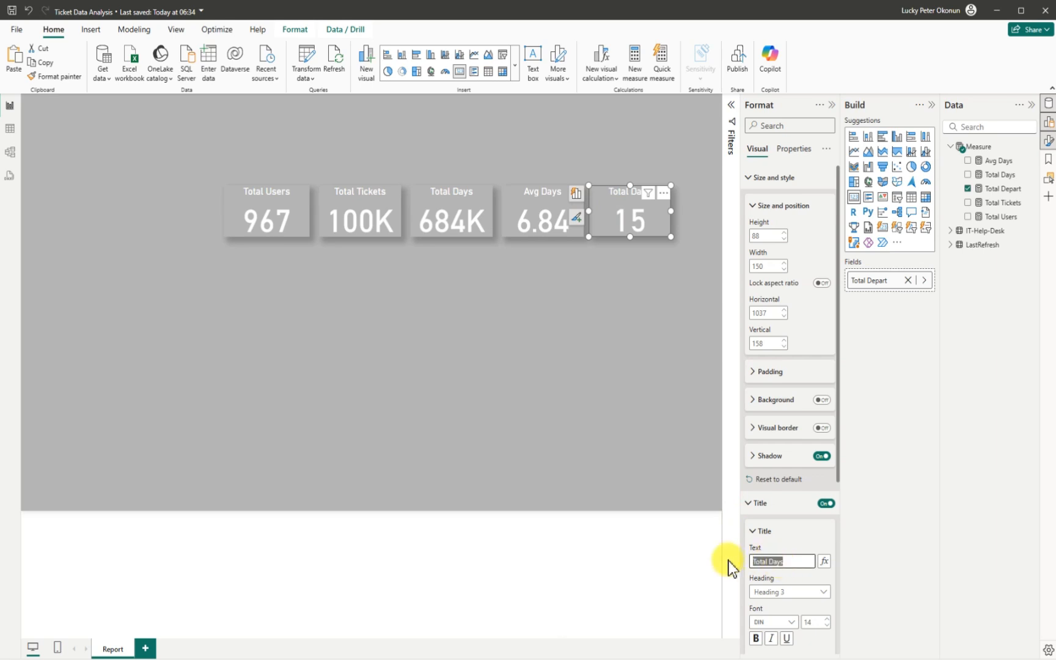
{"action": "key", "text": "BackSpace"}
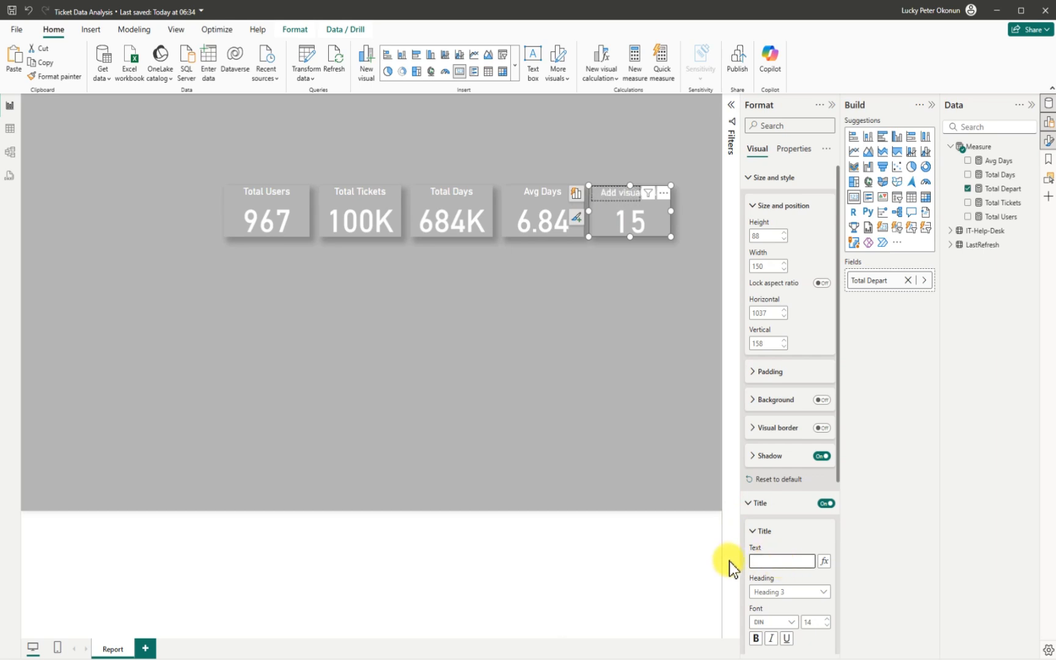
{"action": "type", "text": "Total Depart"}
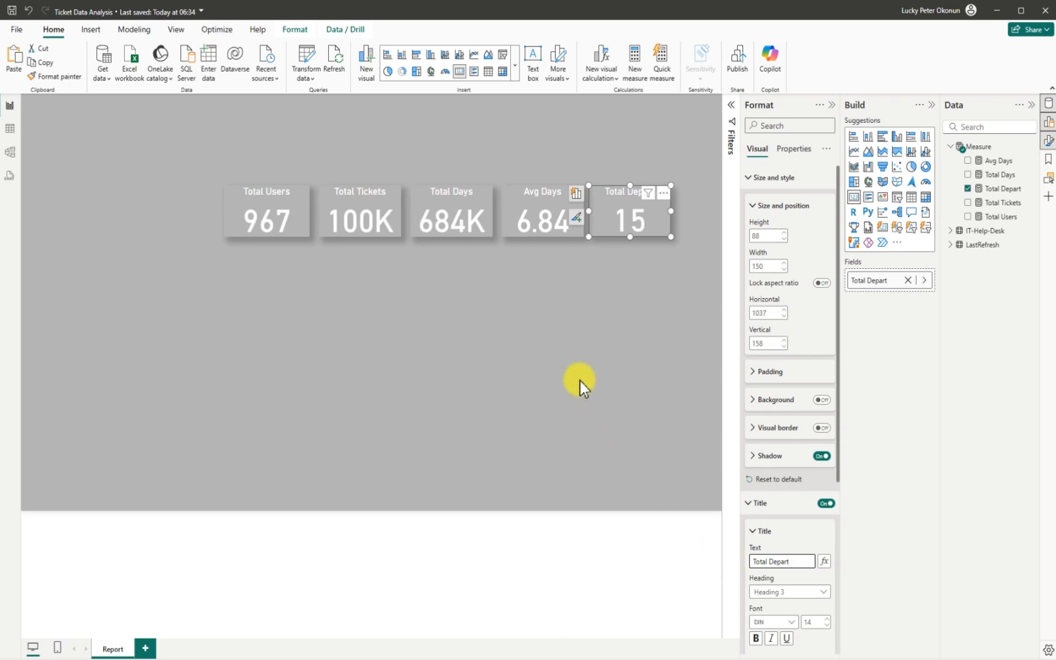
{"action": "left_click", "coordinate": [704, 295]}
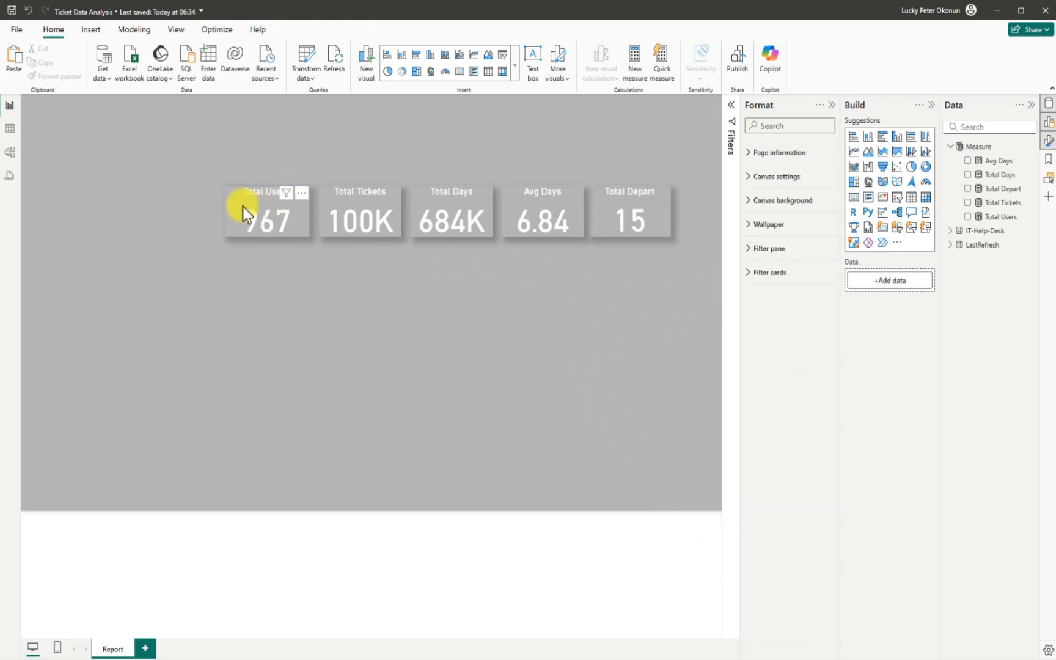
- Shift the five KPI cards toward the page's left side, closing the gaps into an evenly spaced row starting at about horizontal 329
{"action": "left_click_drag", "start_coordinate": [230, 203], "coordinate": [234, 207]}
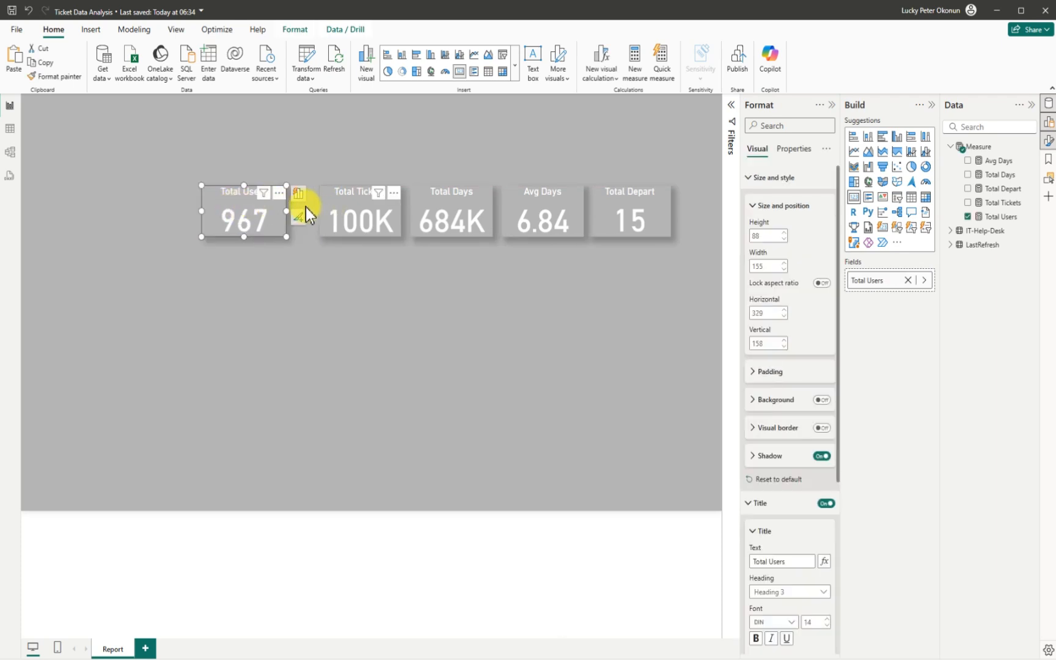
{"action": "left_click_drag", "start_coordinate": [324, 207], "coordinate": [305, 206]}
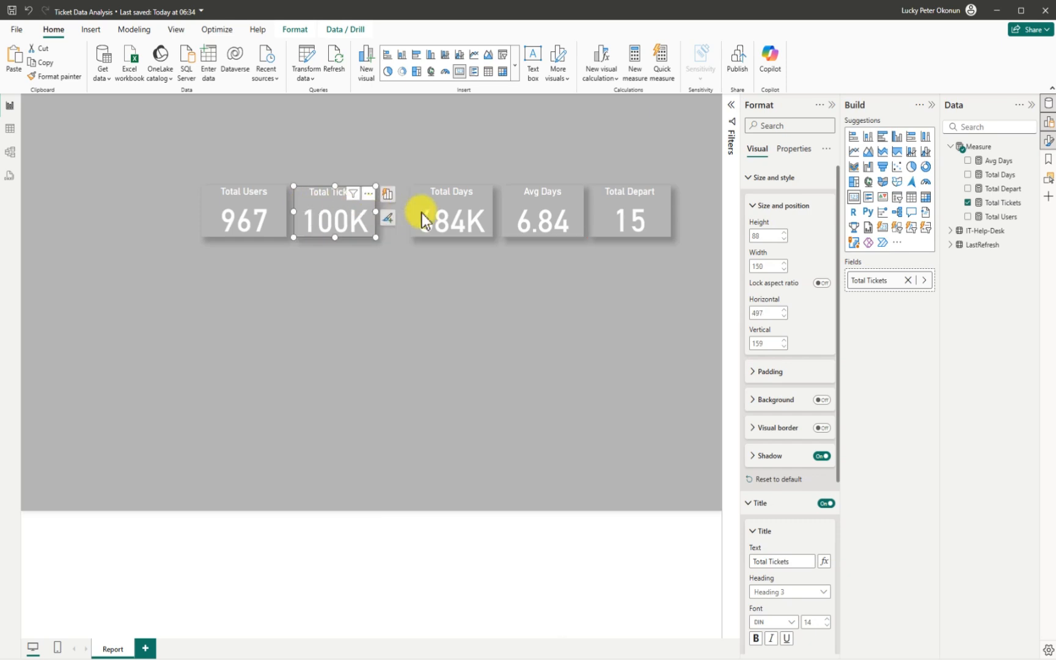
{"action": "left_click_drag", "start_coordinate": [424, 217], "coordinate": [401, 218]}
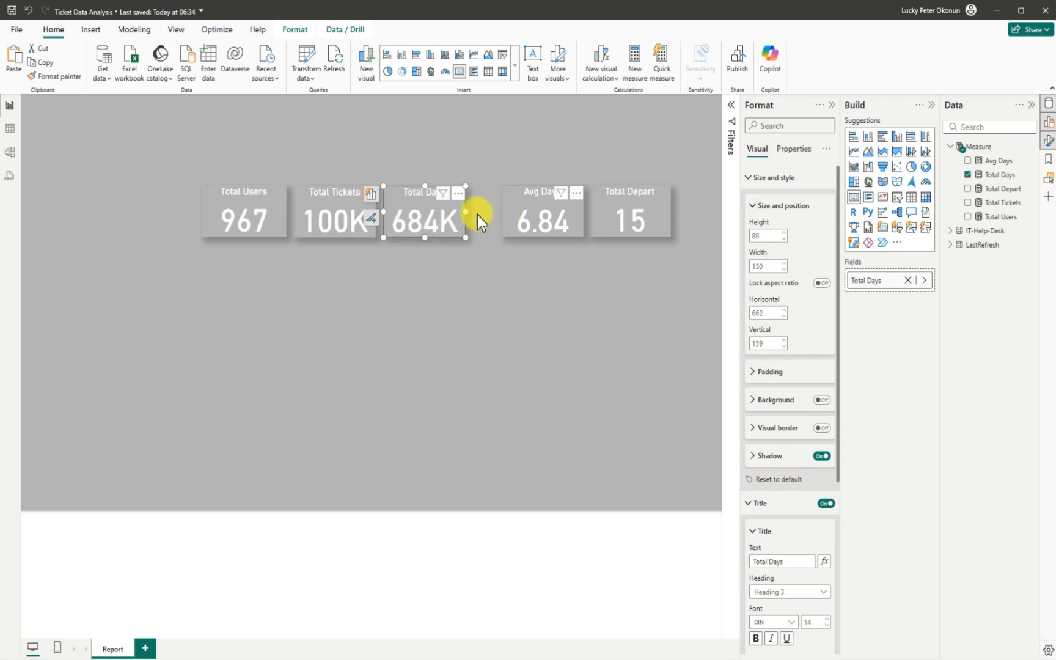
{"action": "left_click_drag", "start_coordinate": [510, 215], "coordinate": [481, 215]}
{"action": "mouse_move", "coordinate": [577, 207]}
{"action": "left_mouse_down"}
{"action": "mouse_move", "coordinate": [568, 207]}
{"action": "mouse_move", "coordinate": [581, 208]}
{"action": "left_mouse_up"}
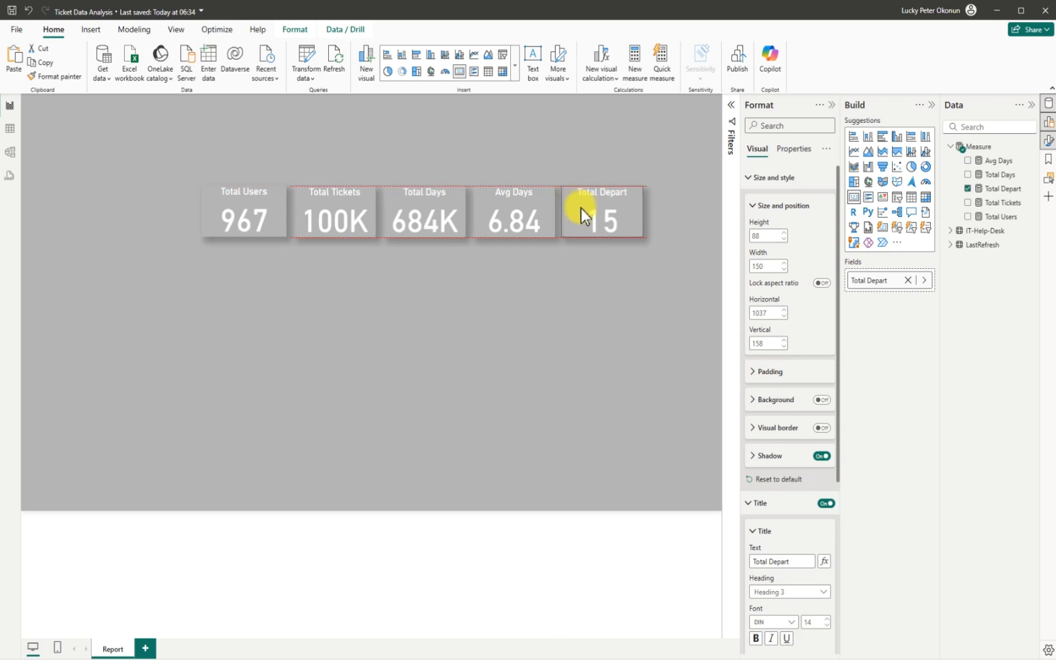
{"action": "left_click", "coordinate": [519, 313]}
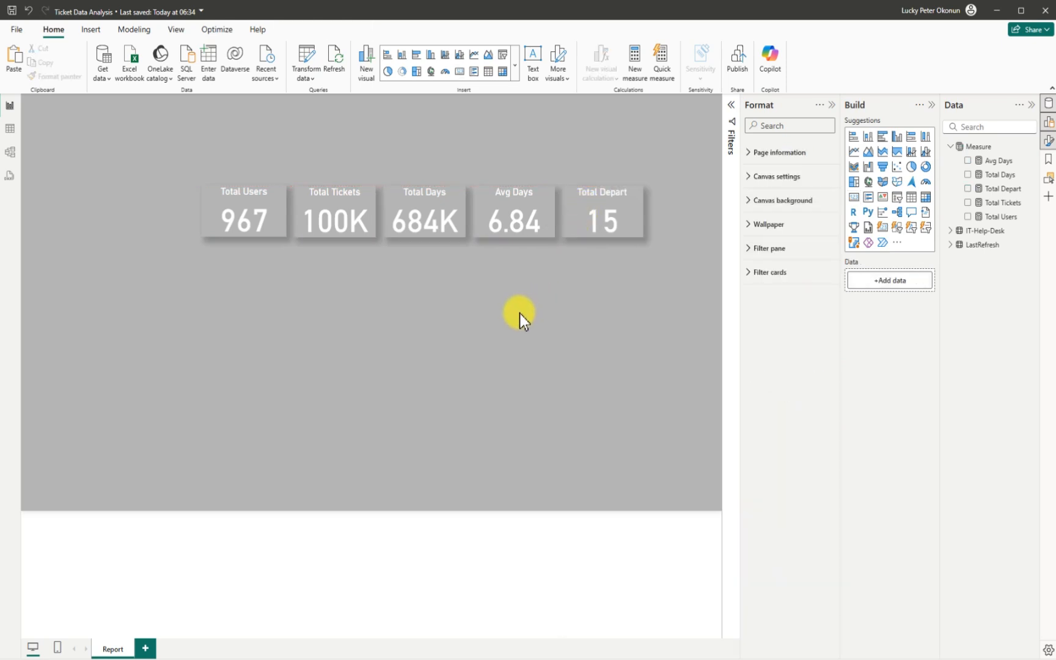
- Add a slicer about 198 wide and 77 high above the last card, at about horizontal 1037, vertical 47, and save the report
{"action": "left_click", "coordinate": [897, 198]}
{"action": "left_click_drag", "start_coordinate": [201, 301], "coordinate": [626, 141]}
{"action": "left_click_drag", "start_coordinate": [538, 141], "coordinate": [591, 144]}
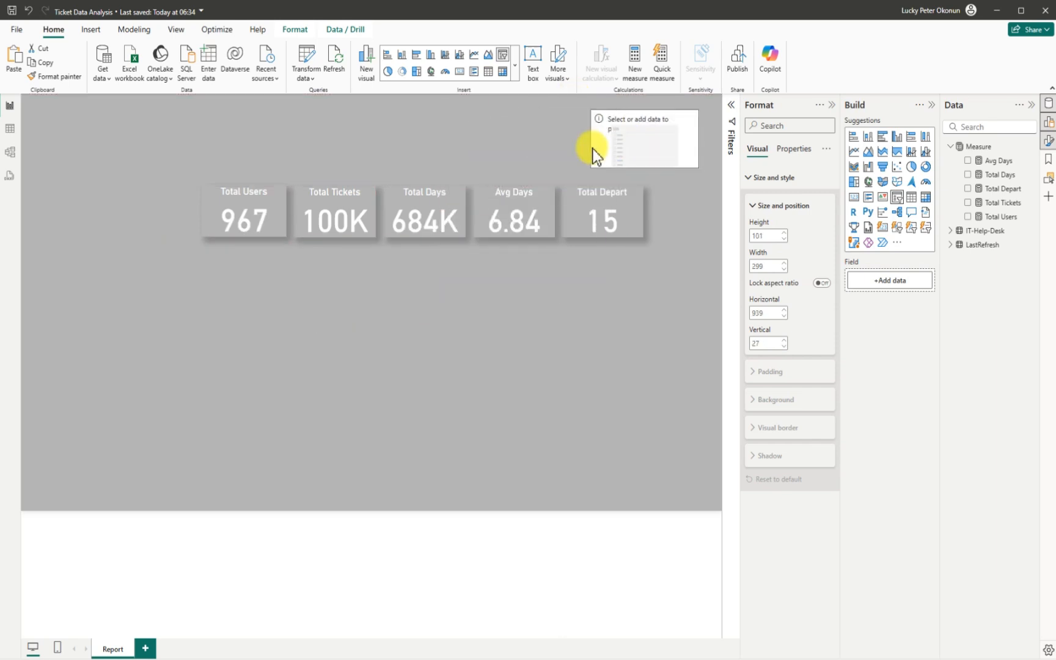
{"action": "left_click_drag", "start_coordinate": [644, 167], "coordinate": [643, 154]}
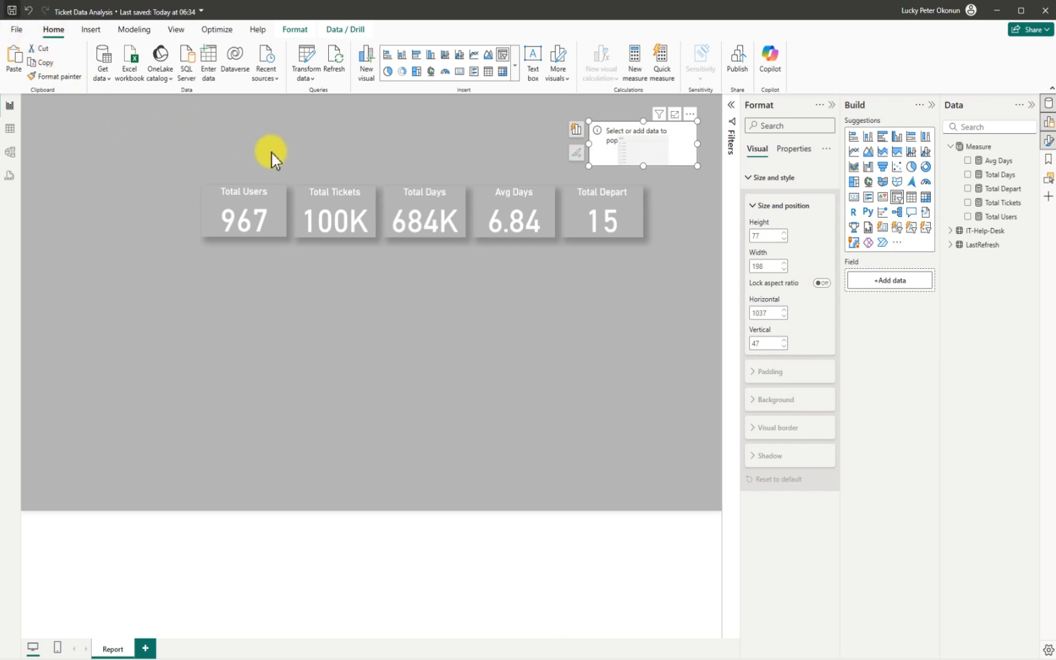
{"action": "key", "text": "ctrl+s"}
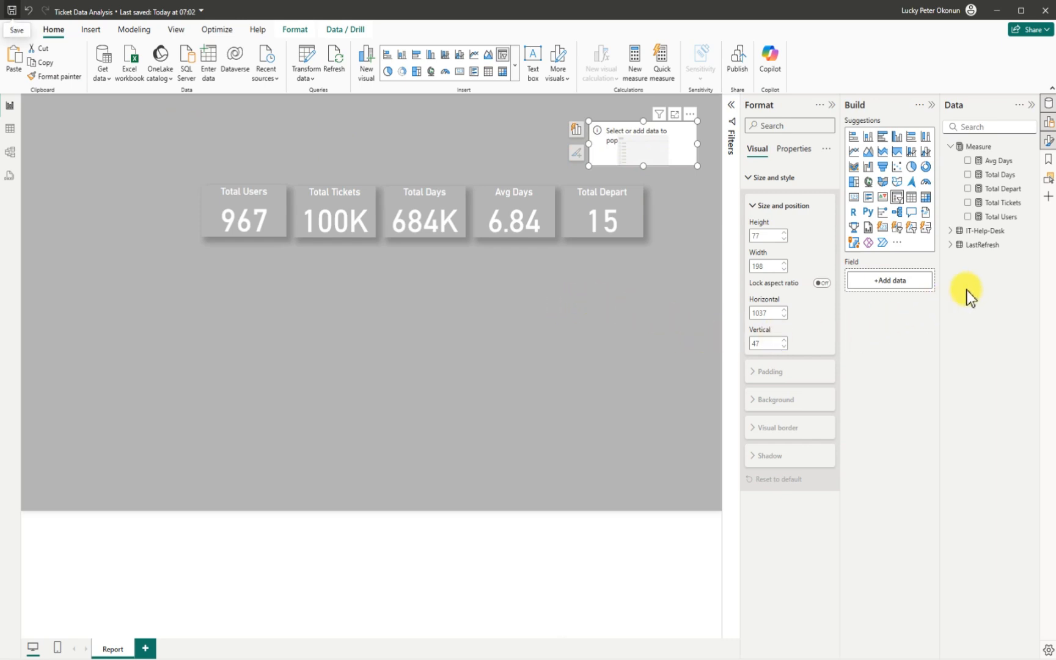
- Add the LastRefresh field to the slicer and widen the slicer to about 222
{"action": "left_click", "coordinate": [950, 245]}
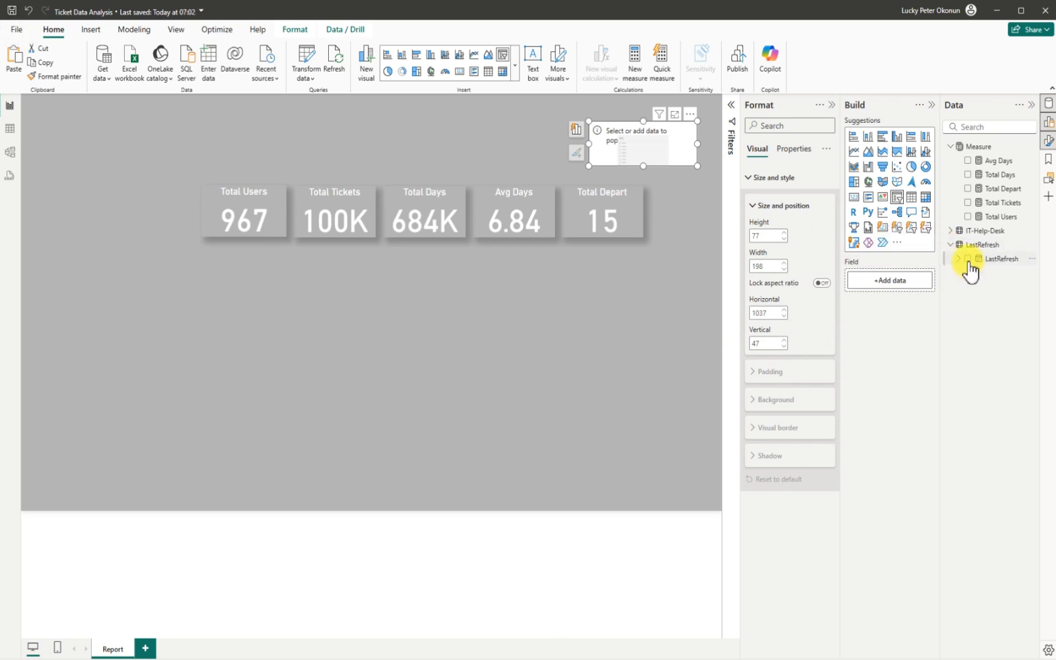
{"action": "left_click", "coordinate": [968, 259]}
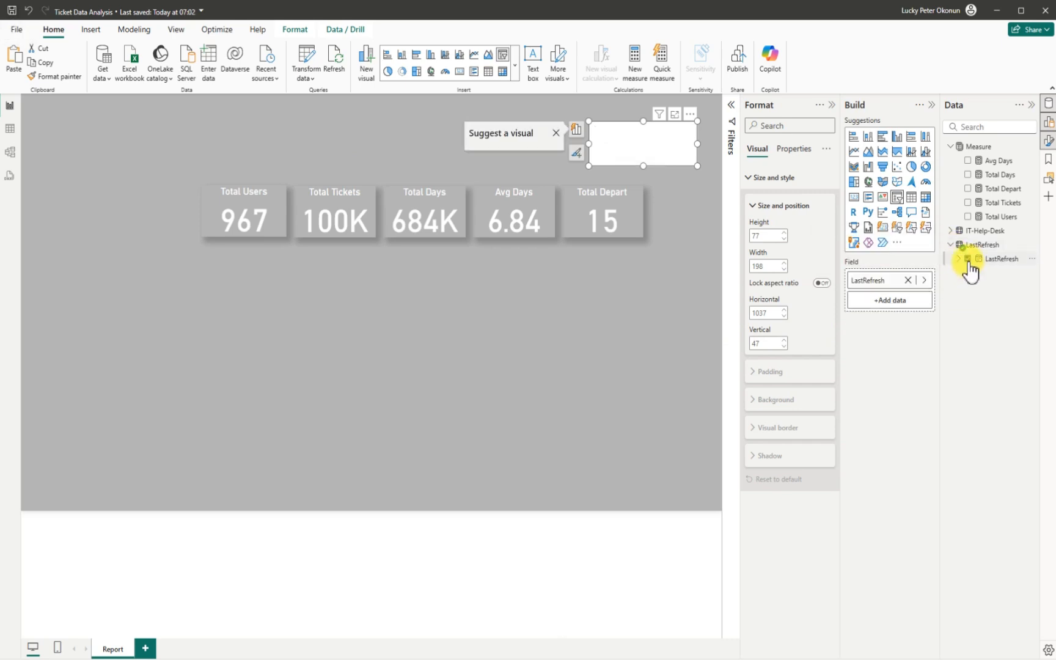
{"action": "left_click", "coordinate": [644, 181]}
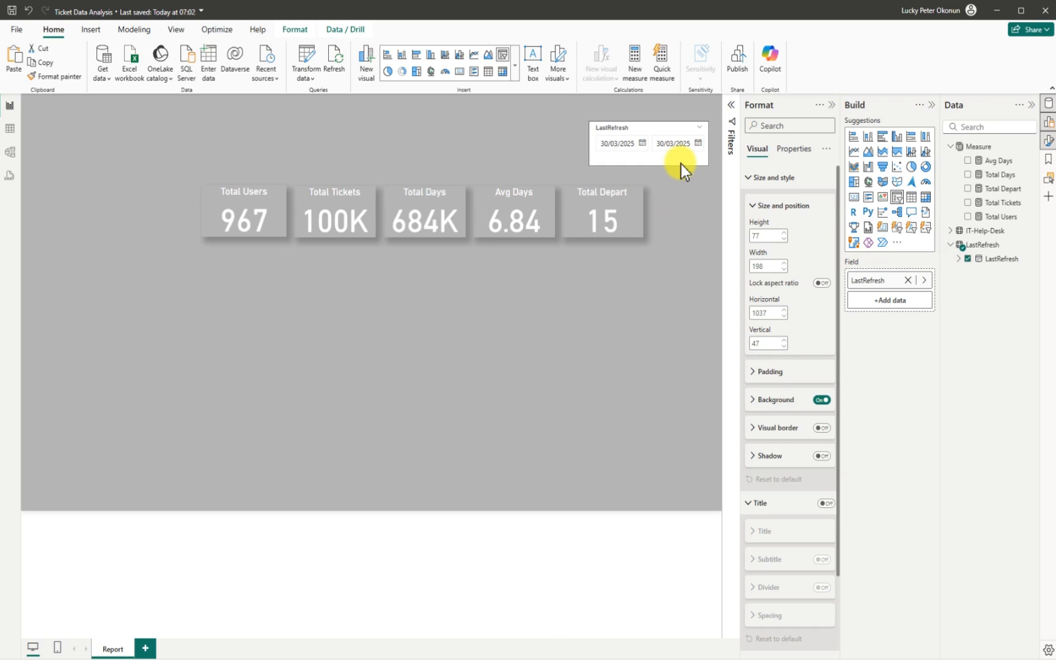
{"action": "left_click_drag", "start_coordinate": [710, 144], "coordinate": [711, 143]}
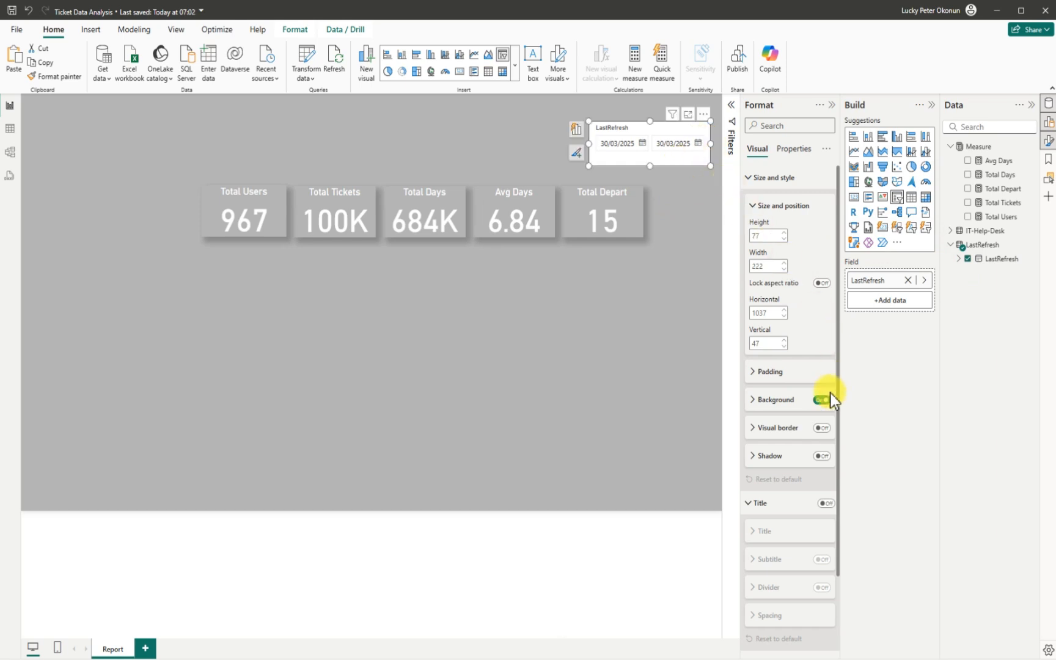
- Turn off the LastRefresh slicer's background and set its slider color to white
{"action": "left_click_drag", "start_coordinate": [838, 482], "coordinate": [841, 594]}
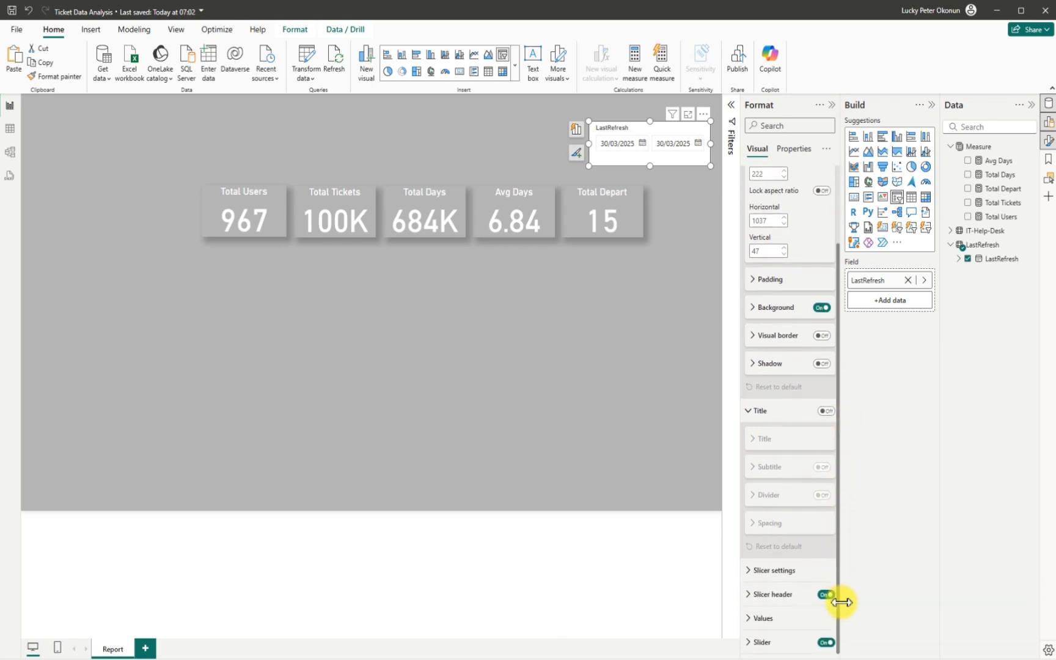
{"action": "left_click", "coordinate": [820, 307]}
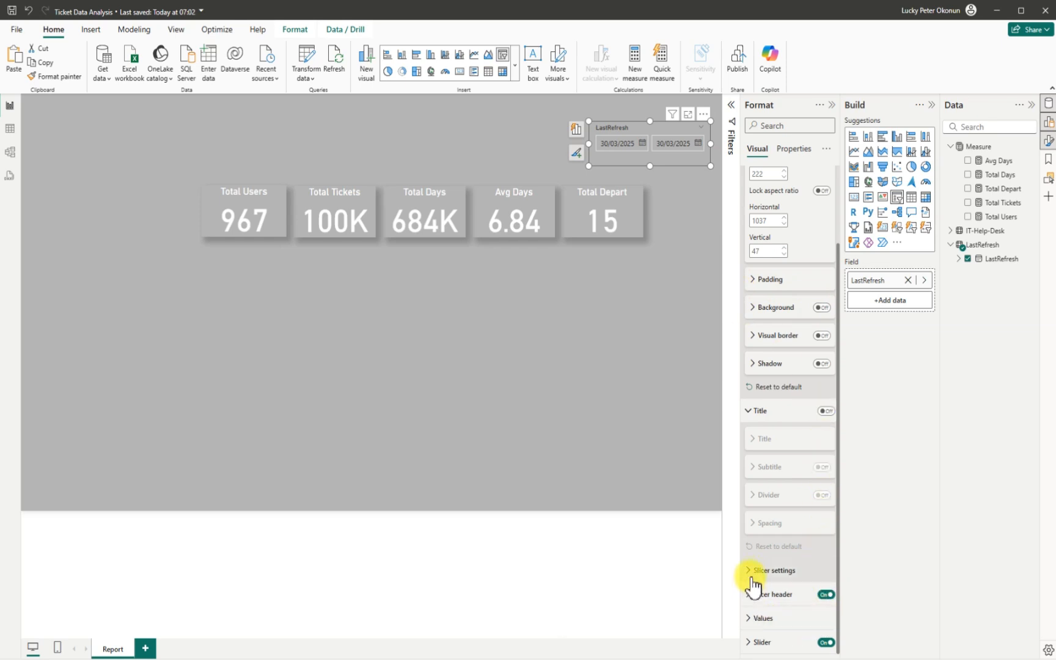
{"action": "left_click", "coordinate": [756, 643]}
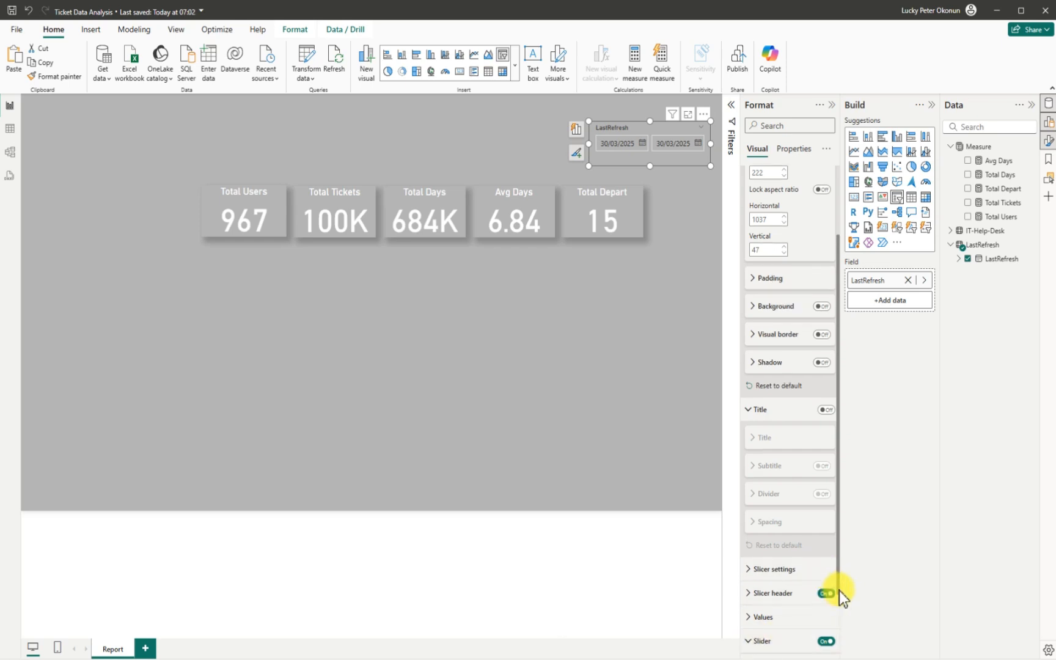
{"action": "scroll", "coordinate": [841, 591], "scroll_direction": "down", "scroll_amount": 2}
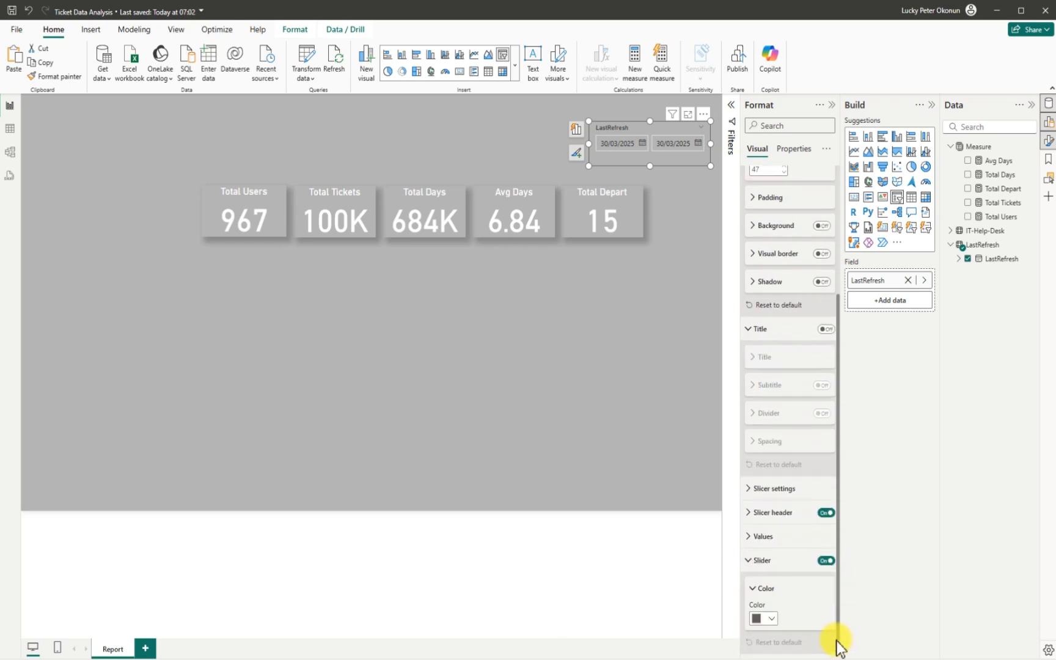
{"action": "left_click", "coordinate": [768, 618]}
{"action": "left_click", "coordinate": [763, 433]}
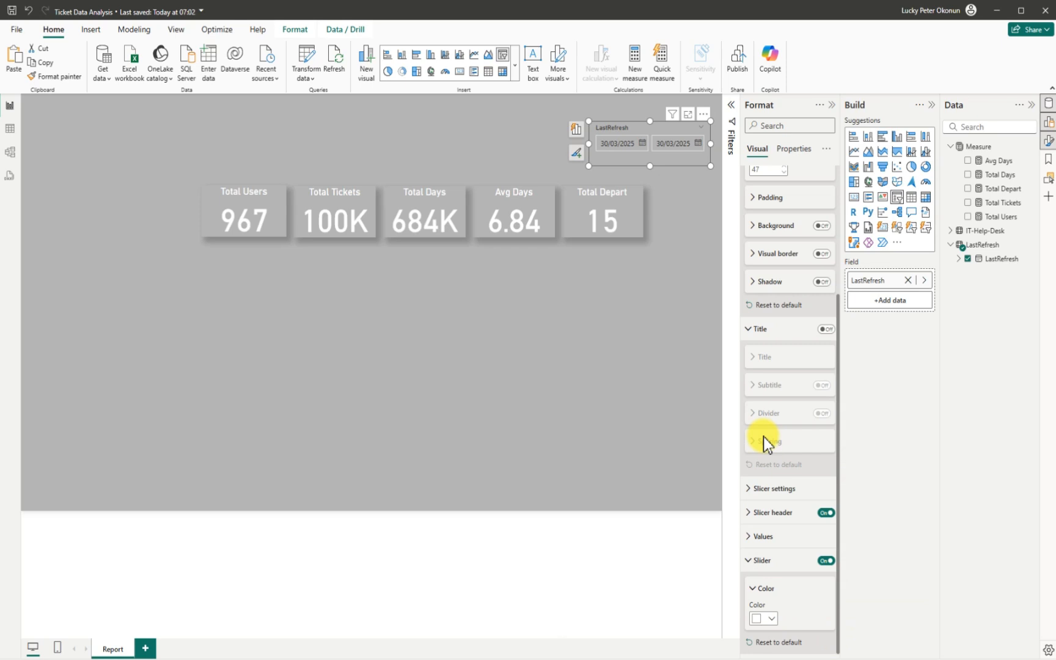
{"action": "left_click", "coordinate": [749, 561]}
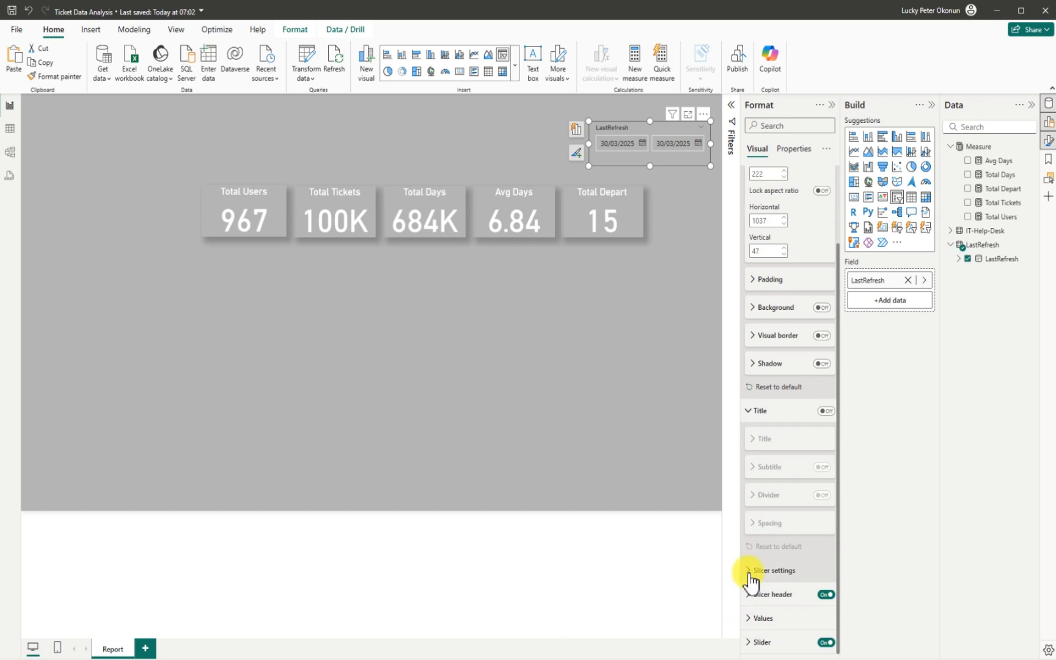
- Change the LastRefresh slicer's style to Tile
{"action": "left_click", "coordinate": [750, 570]}
{"action": "scroll", "coordinate": [842, 589], "scroll_direction": "down", "scroll_amount": 1}
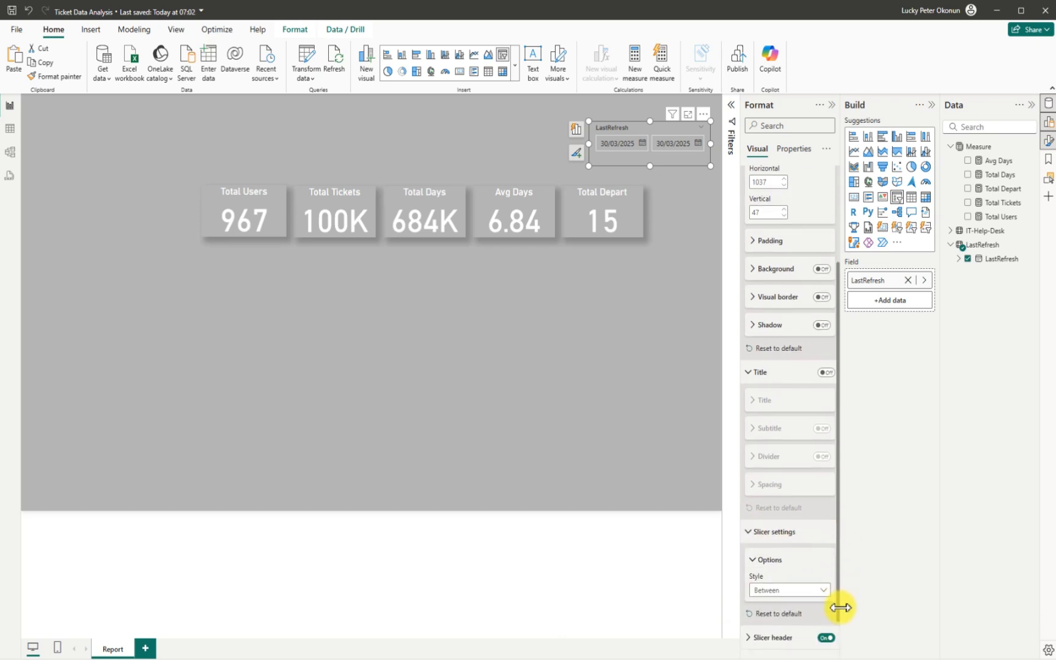
{"action": "left_click", "coordinate": [825, 557]}
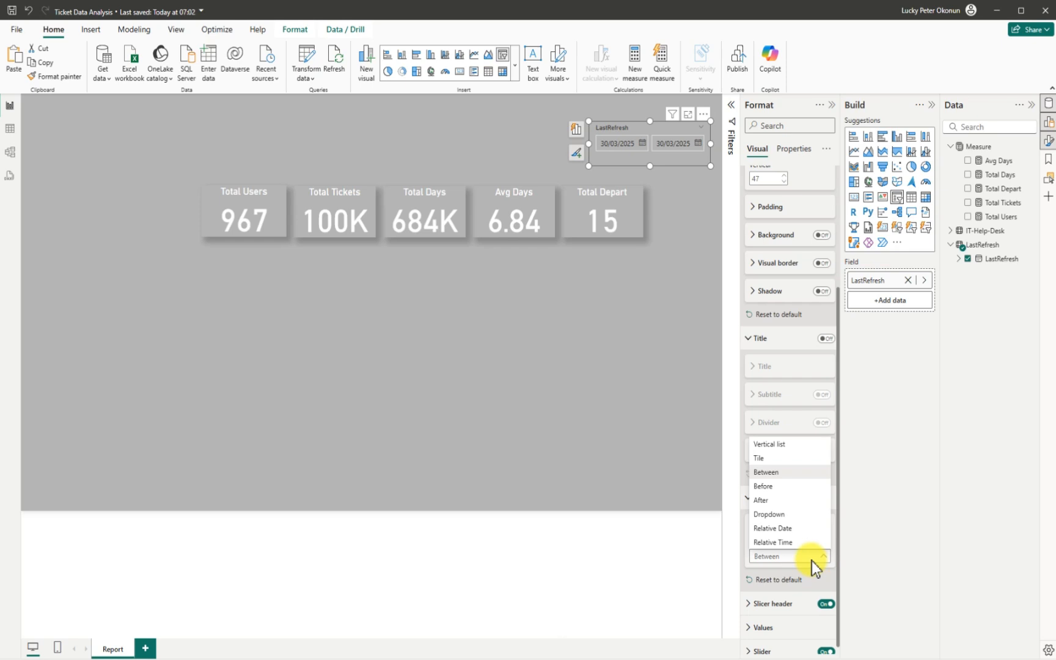
{"action": "left_click", "coordinate": [762, 466]}
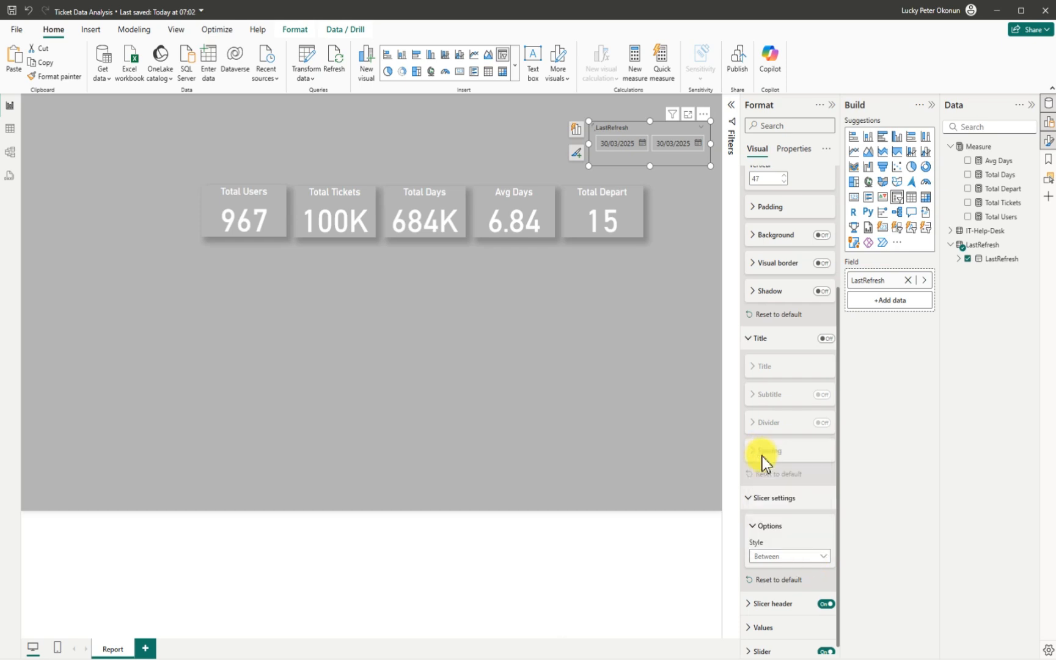
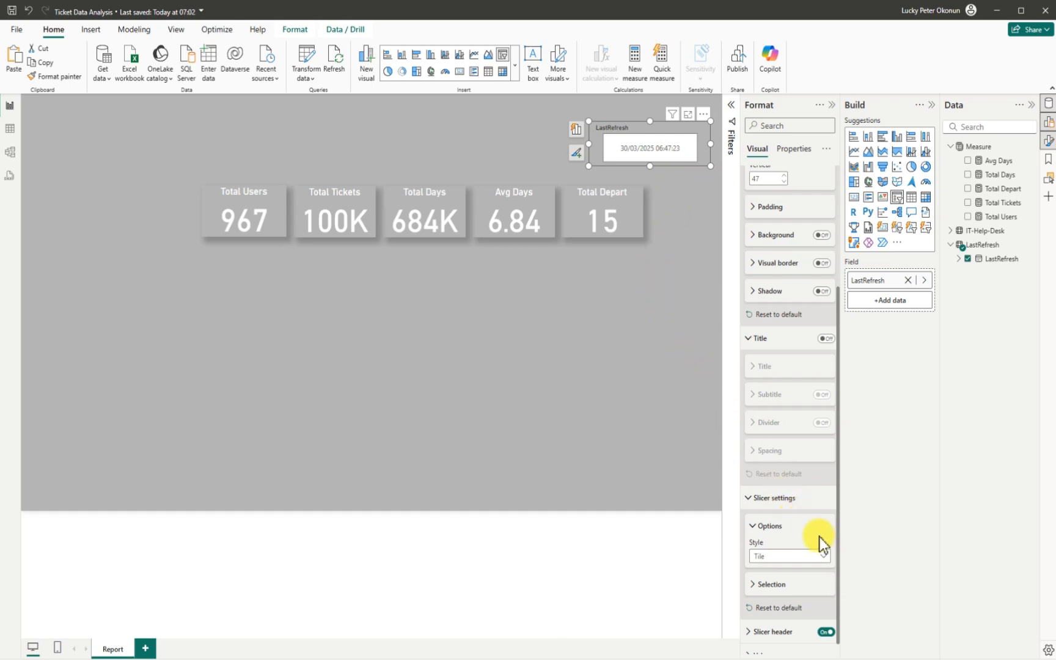
- Turn off the Responsive option in the LastRefresh slicer's advanced options
{"action": "scroll", "coordinate": [837, 562], "scroll_direction": "down", "scroll_amount": 1}
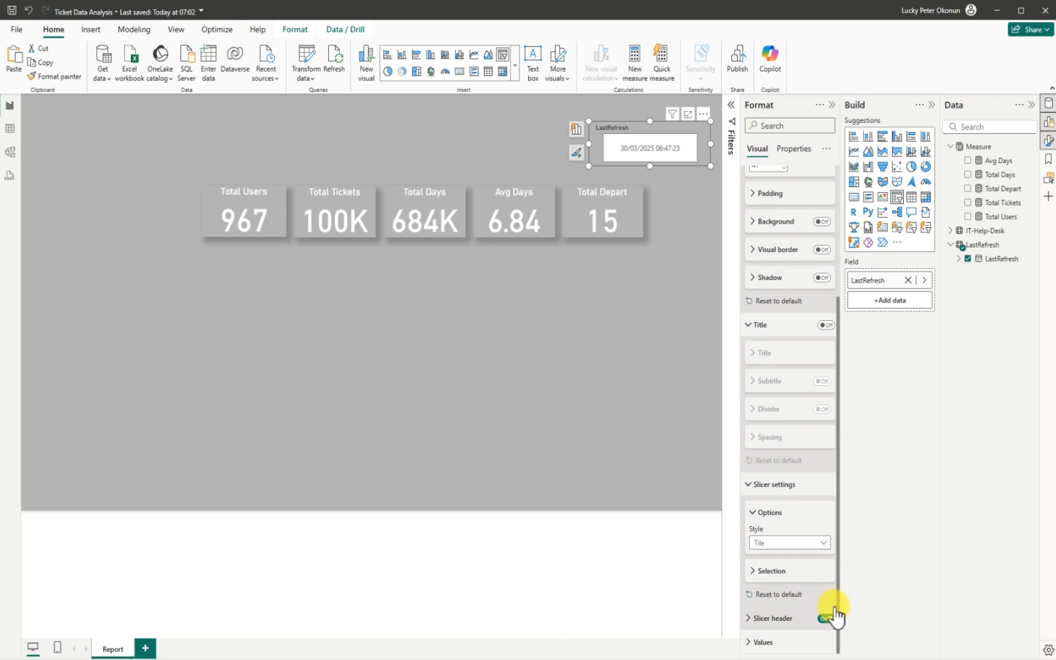
{"action": "left_click", "coordinate": [806, 150]}
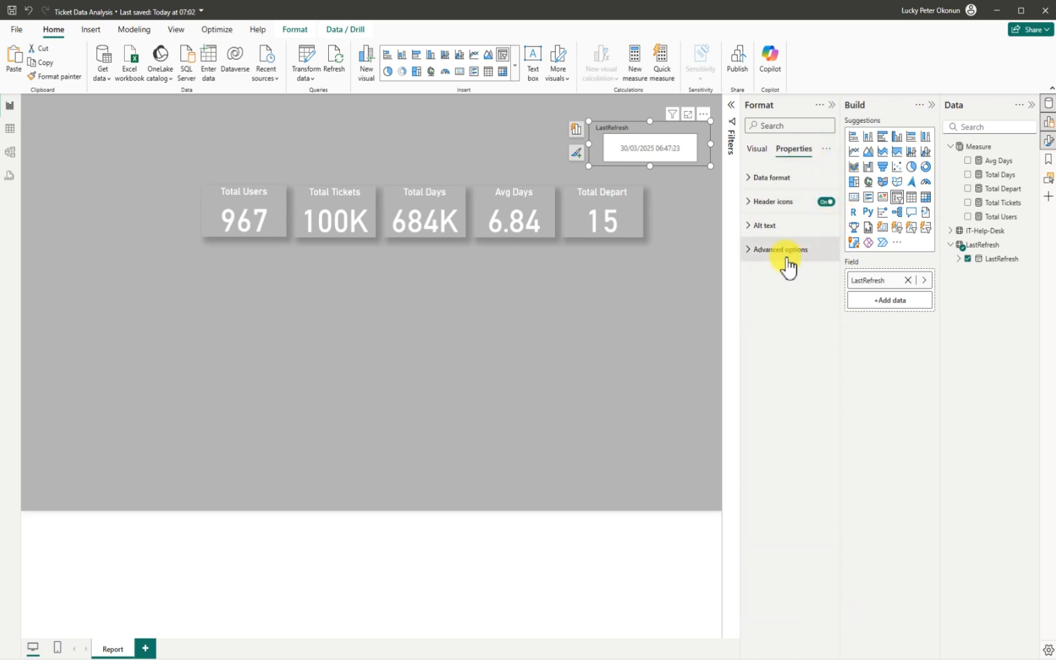
{"action": "left_click", "coordinate": [758, 255]}
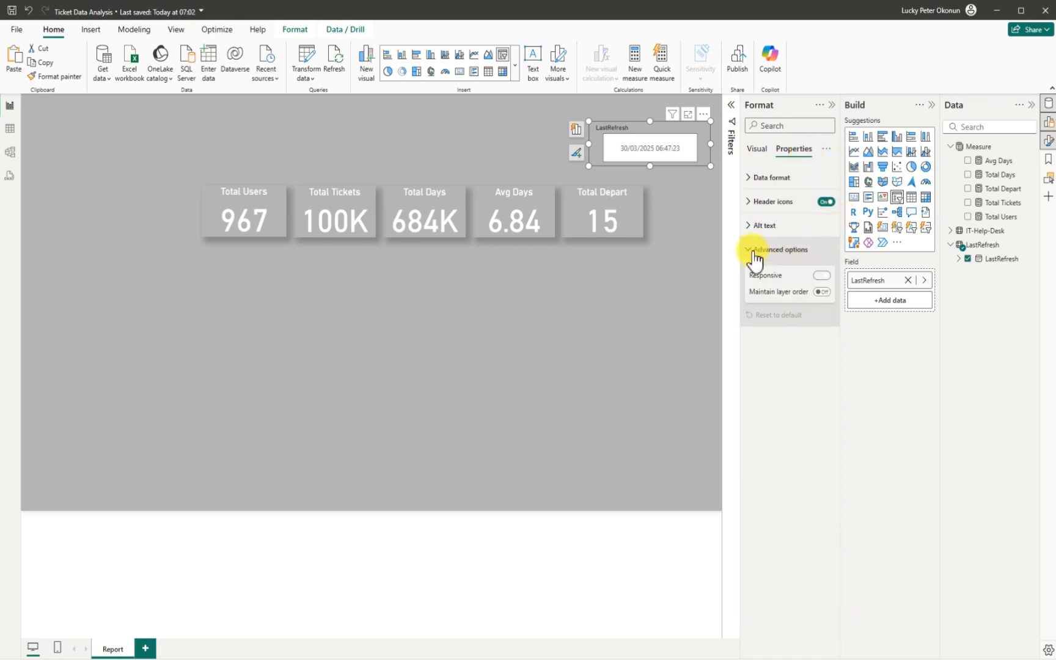
{"action": "left_click", "coordinate": [821, 276]}
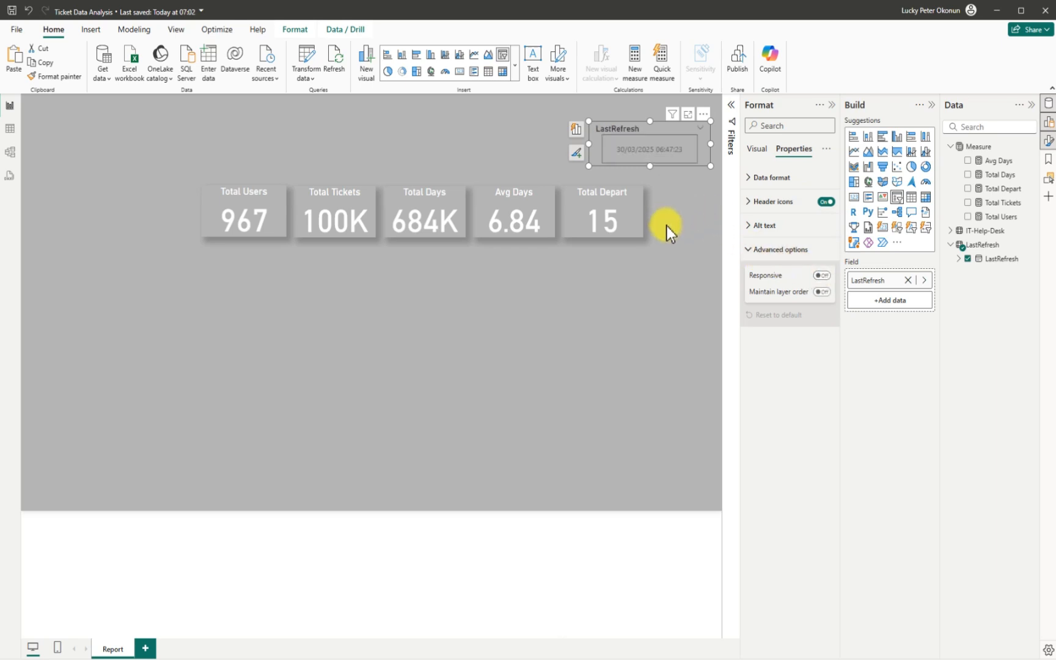
- Set the font color of the LastRefresh slicer's header text to white
{"action": "left_click", "coordinate": [756, 150]}
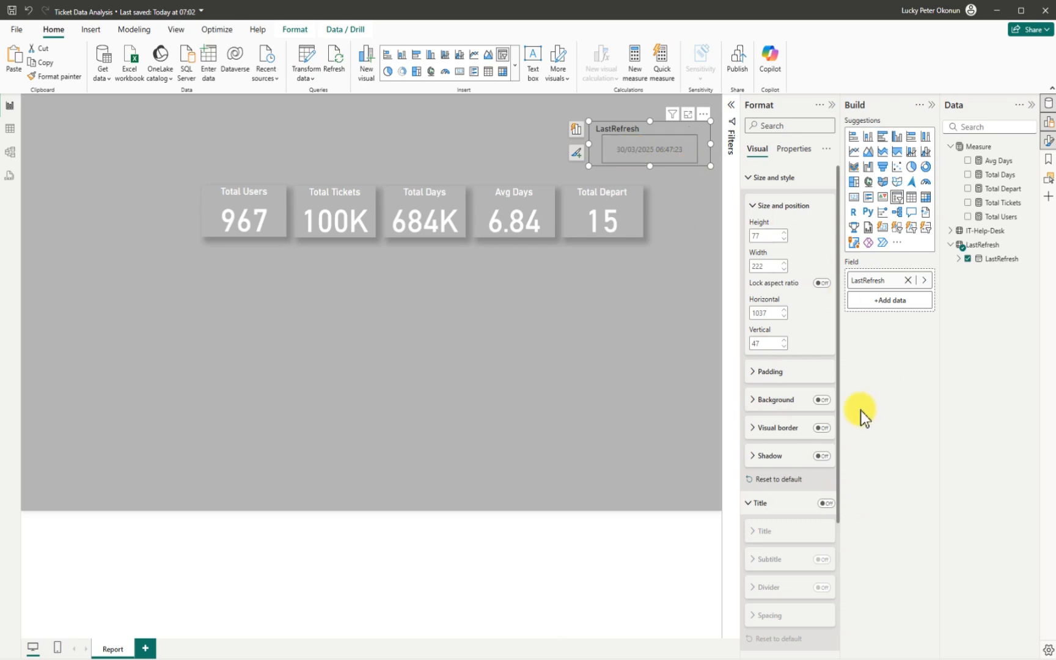
{"action": "scroll", "coordinate": [837, 486], "scroll_direction": "down", "scroll_amount": 2}
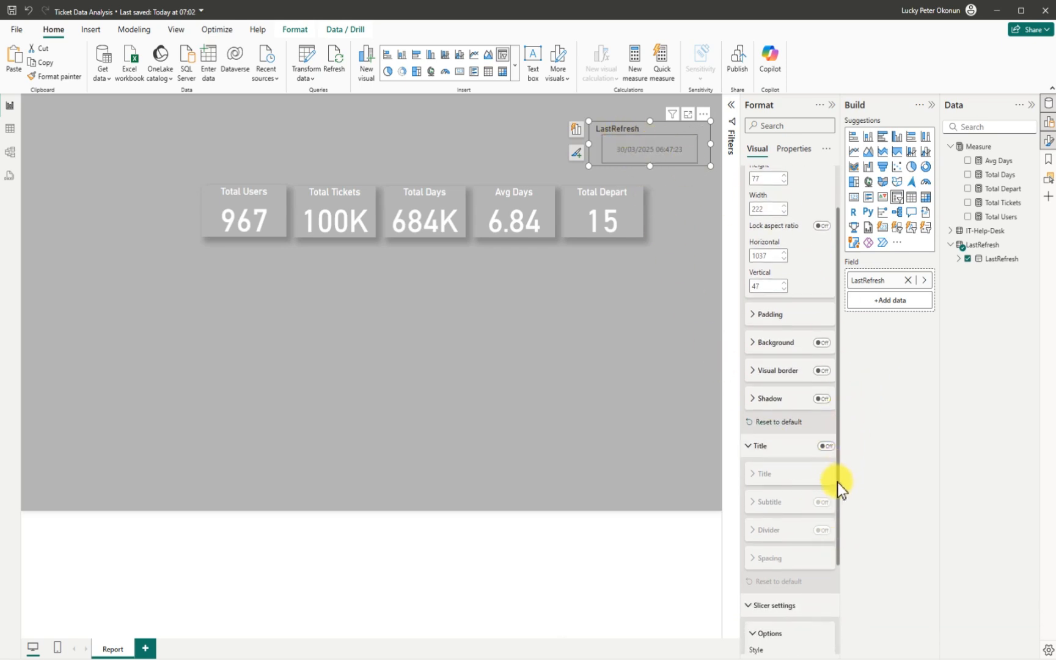
{"action": "scroll", "coordinate": [837, 484], "scroll_direction": "down", "scroll_amount": 1}
{"action": "scroll", "coordinate": [836, 518], "scroll_direction": "down", "scroll_amount": 3}
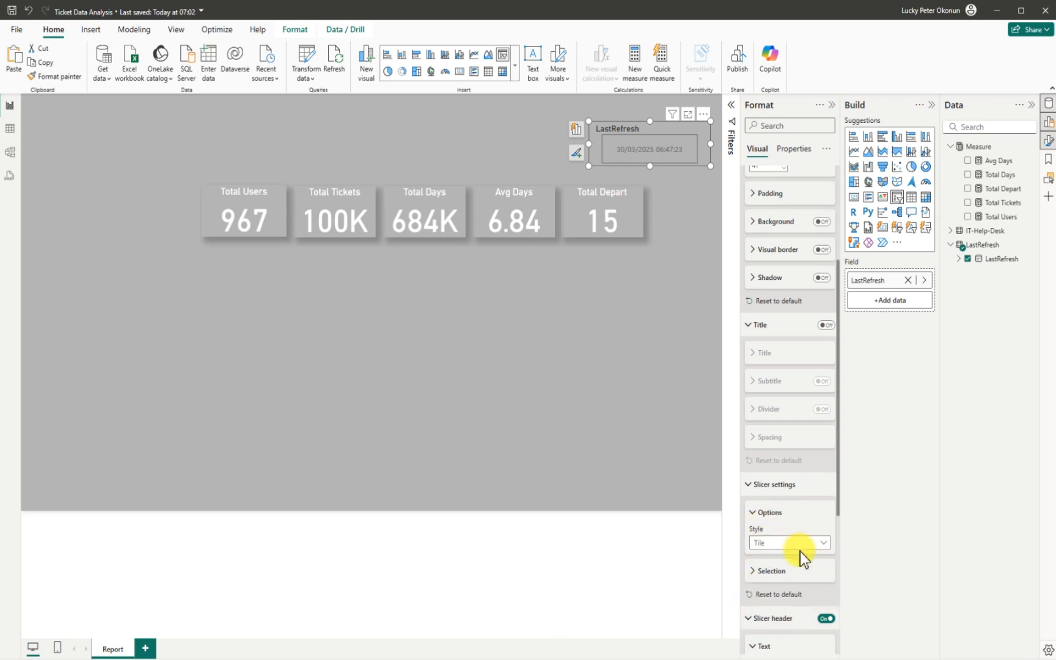
{"action": "left_click_drag", "start_coordinate": [835, 516], "coordinate": [846, 617]}
{"action": "left_click", "coordinate": [773, 558]}
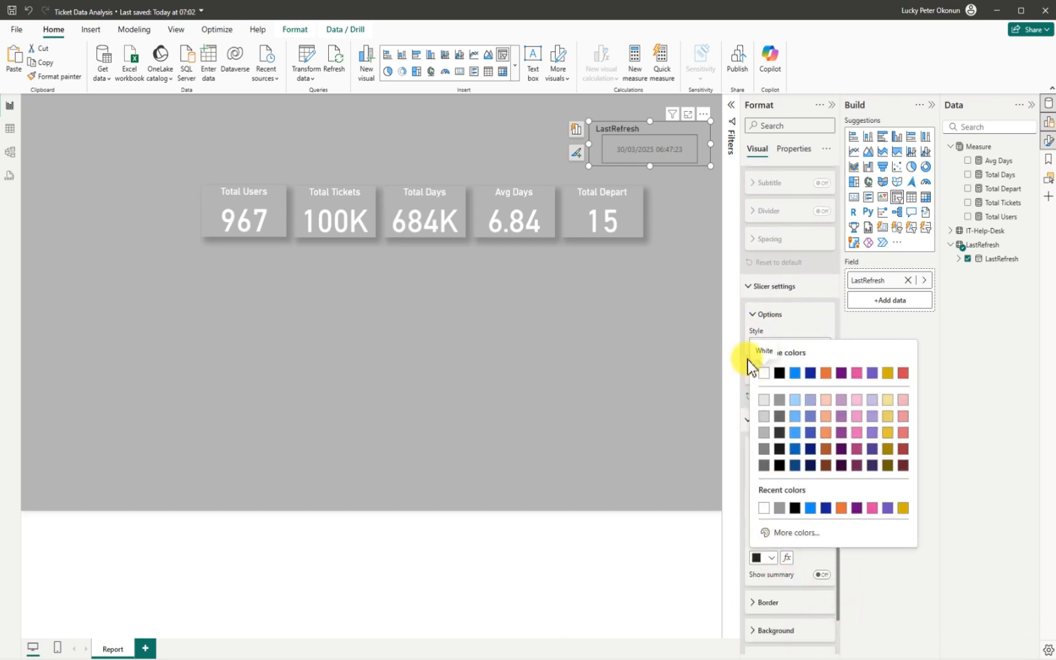
{"action": "left_click", "coordinate": [763, 373]}
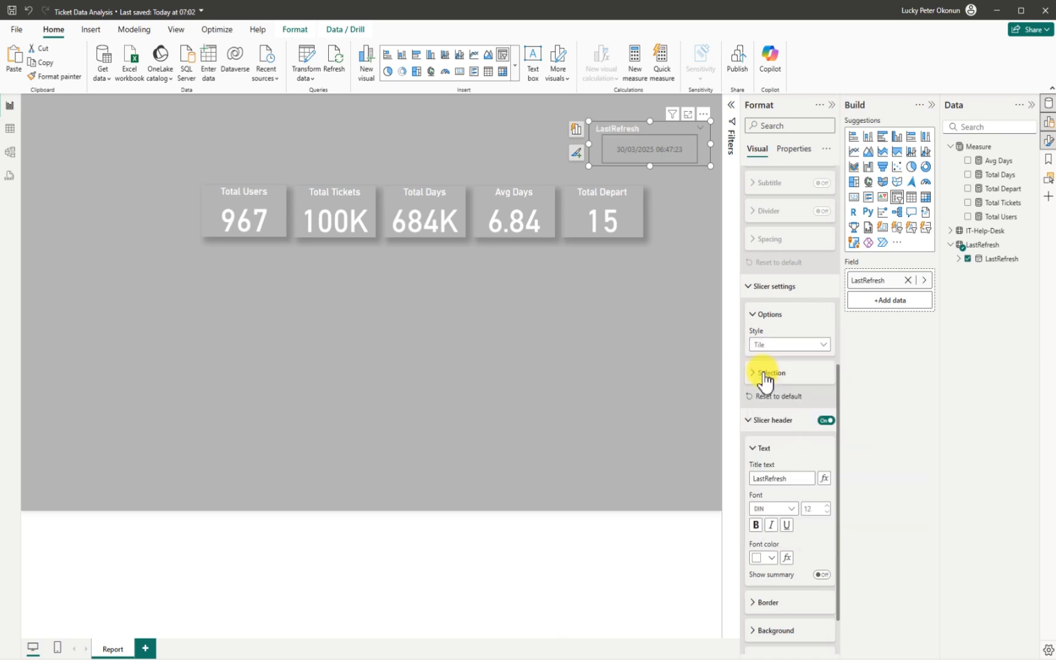
- Set the LastRefresh slicer's values to font size 11 with a white font color
{"action": "scroll", "coordinate": [836, 526], "scroll_direction": "down", "scroll_amount": 2}
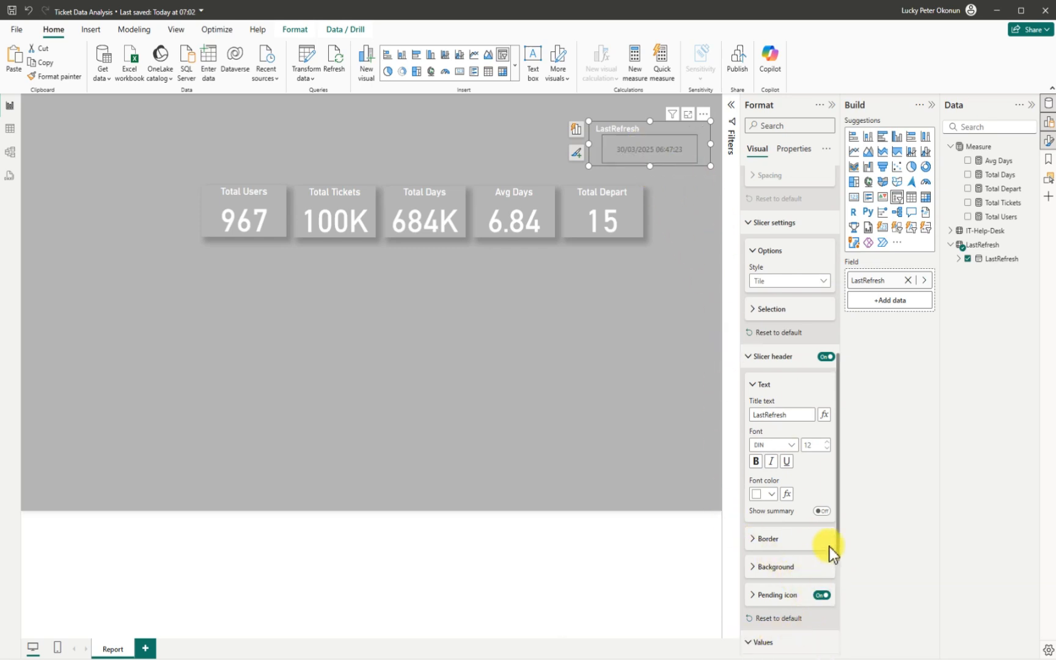
{"action": "scroll", "coordinate": [838, 549], "scroll_direction": "down", "scroll_amount": 5}
{"action": "scroll", "coordinate": [845, 630], "scroll_direction": "down", "scroll_amount": 1}
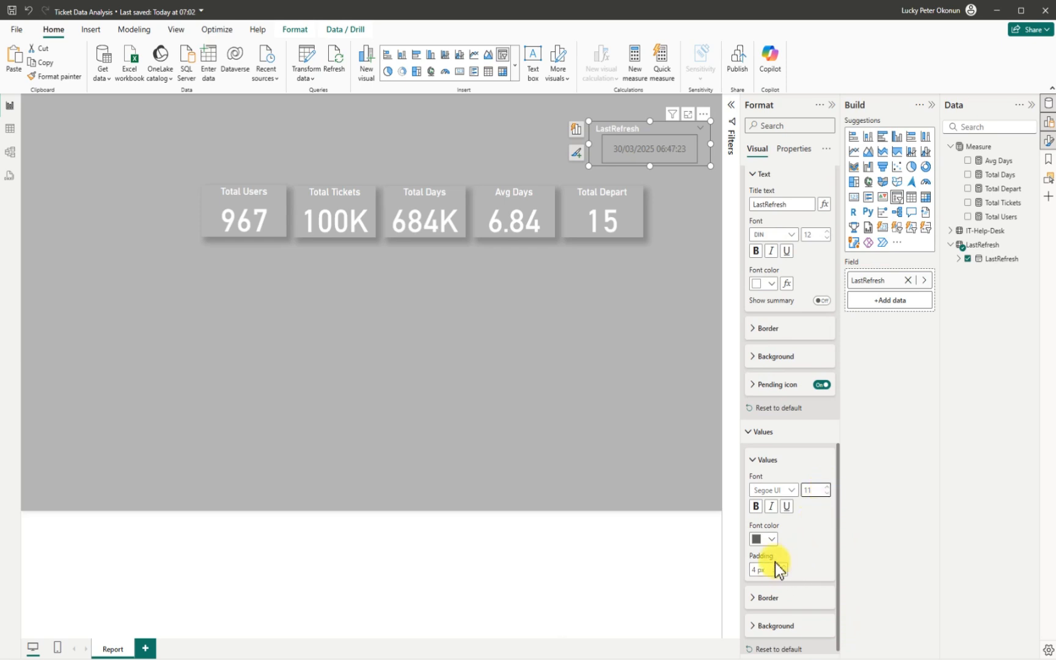
{"action": "left_click", "coordinate": [772, 540]}
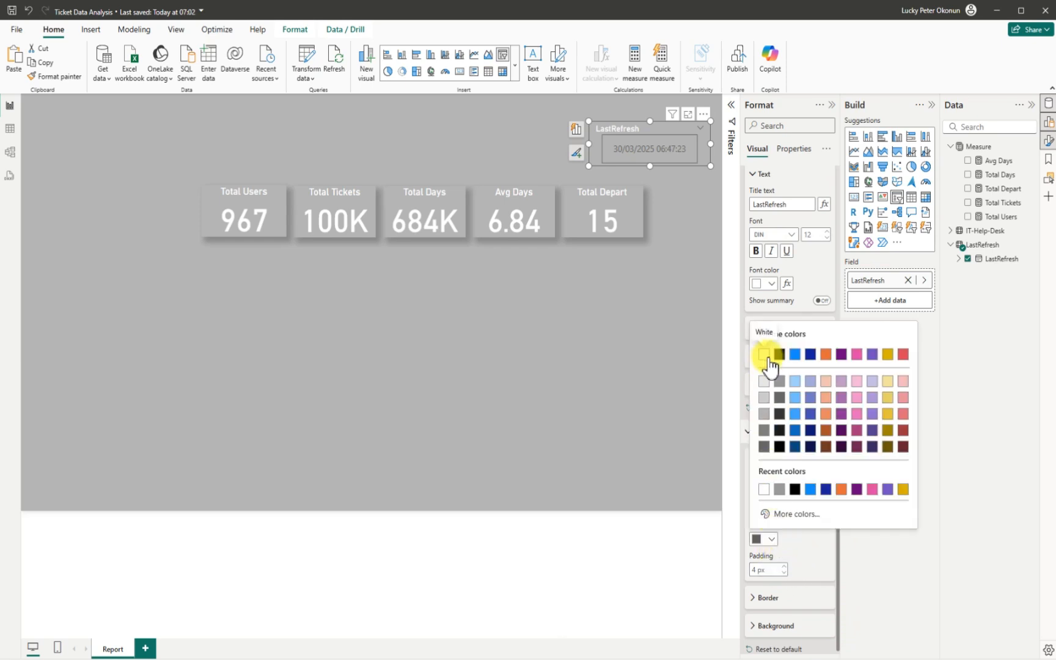
{"action": "left_click", "coordinate": [769, 360]}
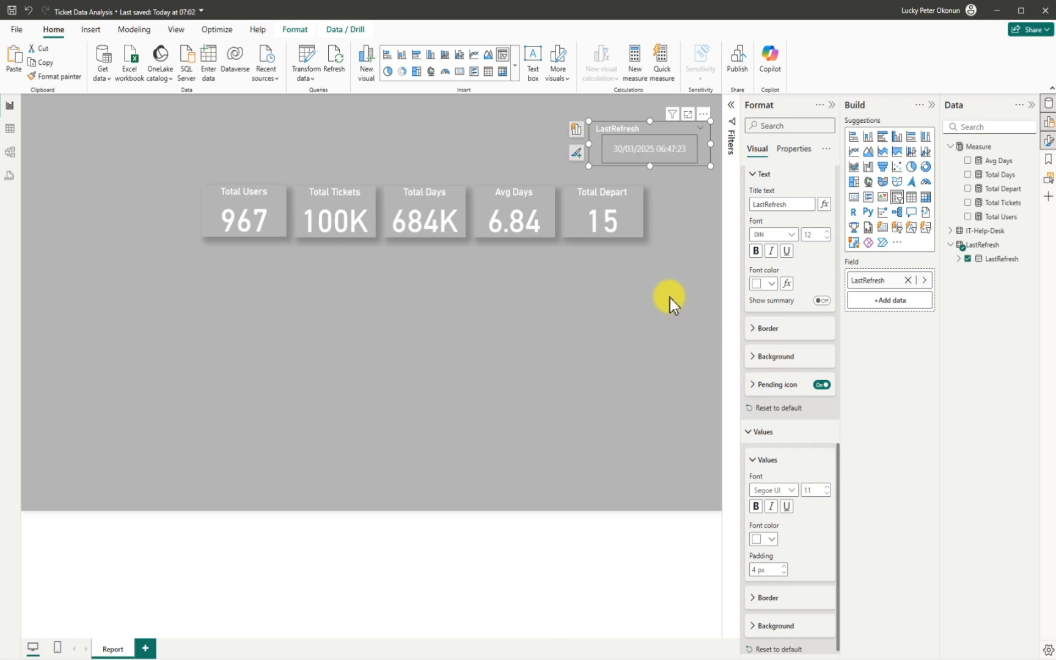
- Turn on the shadow effect for the LastRefresh slicer
{"action": "left_click", "coordinate": [688, 286]}
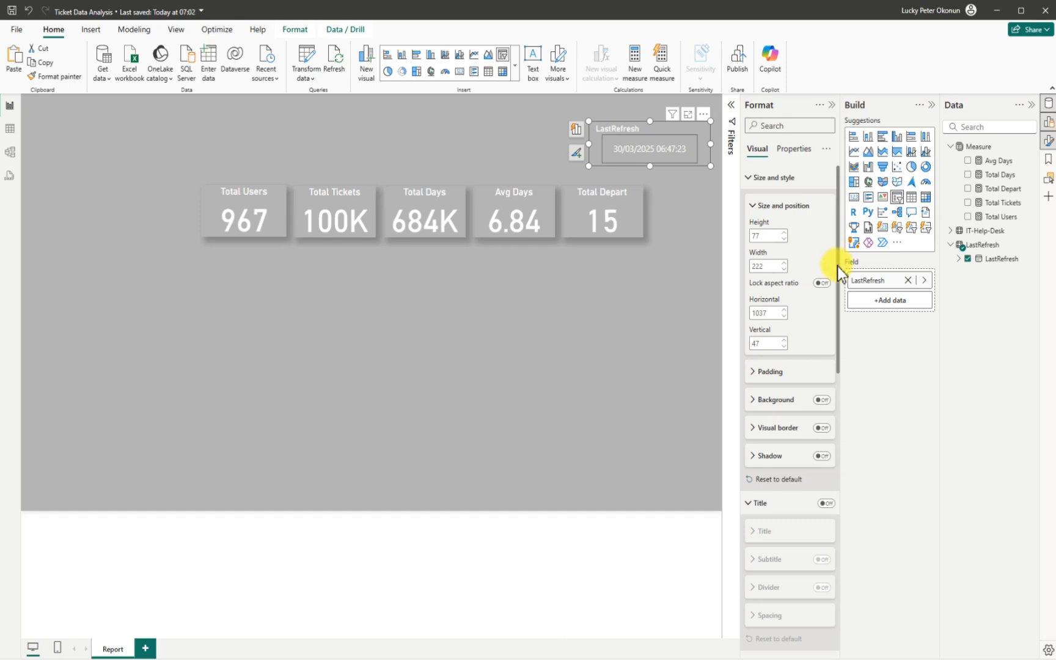
{"action": "left_click", "coordinate": [821, 457]}
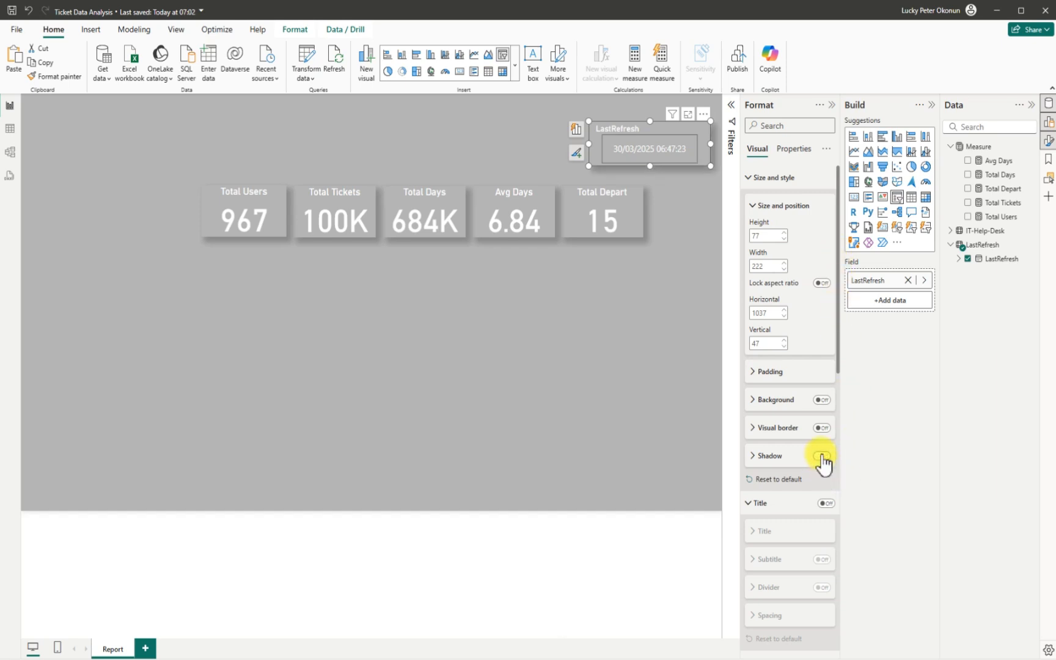
{"action": "left_click", "coordinate": [654, 305]}
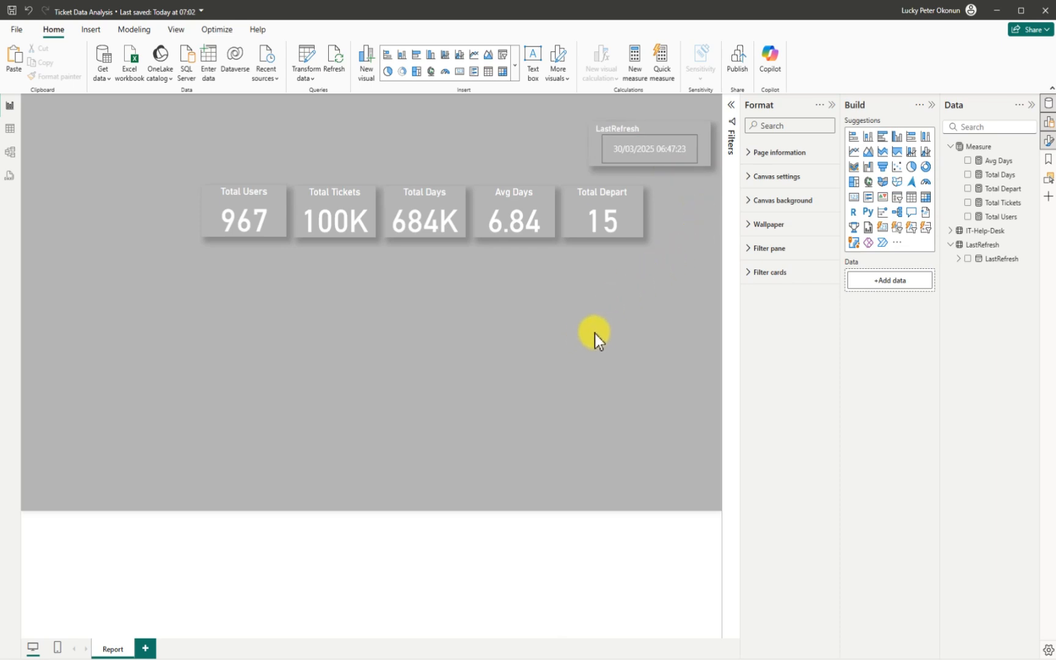
- Hide the formatting options and slightly reduce the LastRefresh slicer's height by lowering its upper edge
{"action": "left_click", "coordinate": [833, 109]}
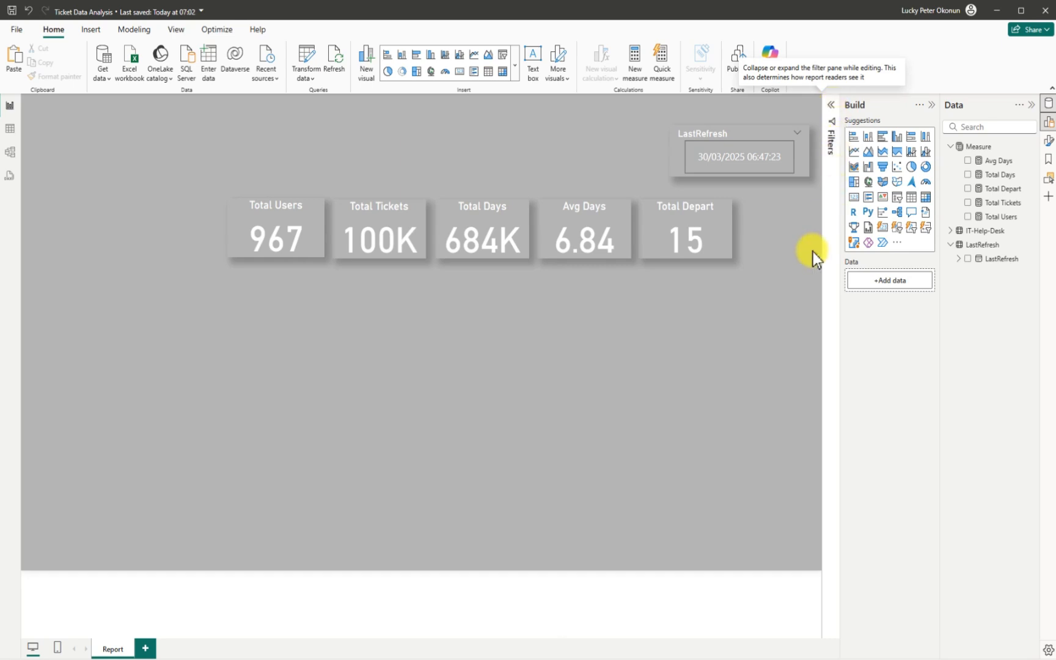
{"action": "left_click", "coordinate": [752, 135]}
{"action": "left_click_drag", "start_coordinate": [738, 126], "coordinate": [738, 135]}
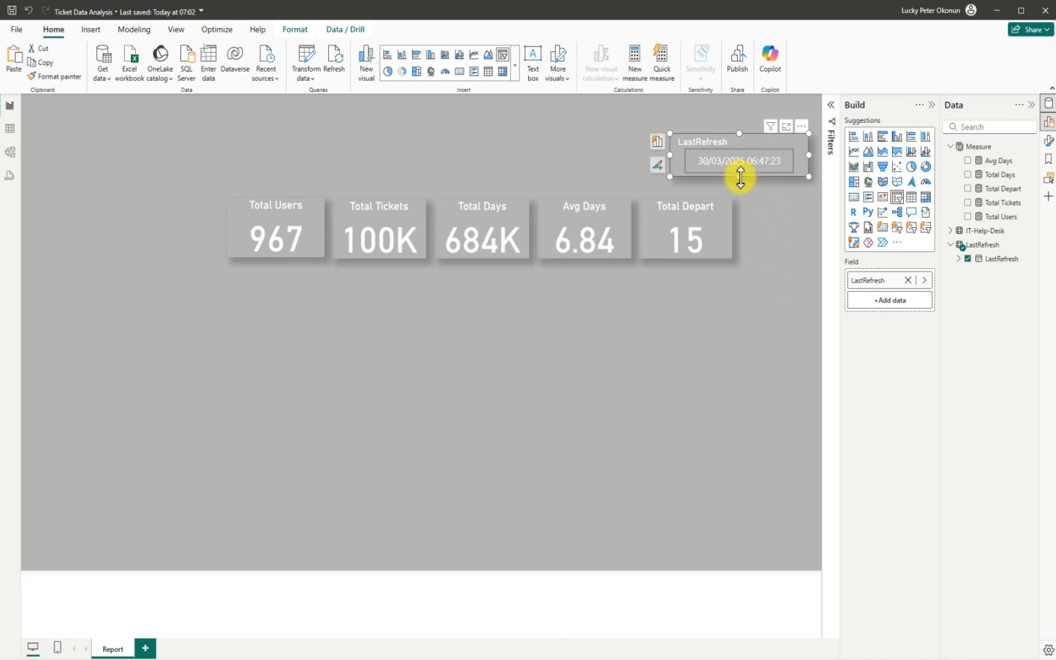
{"action": "left_click", "coordinate": [770, 258]}
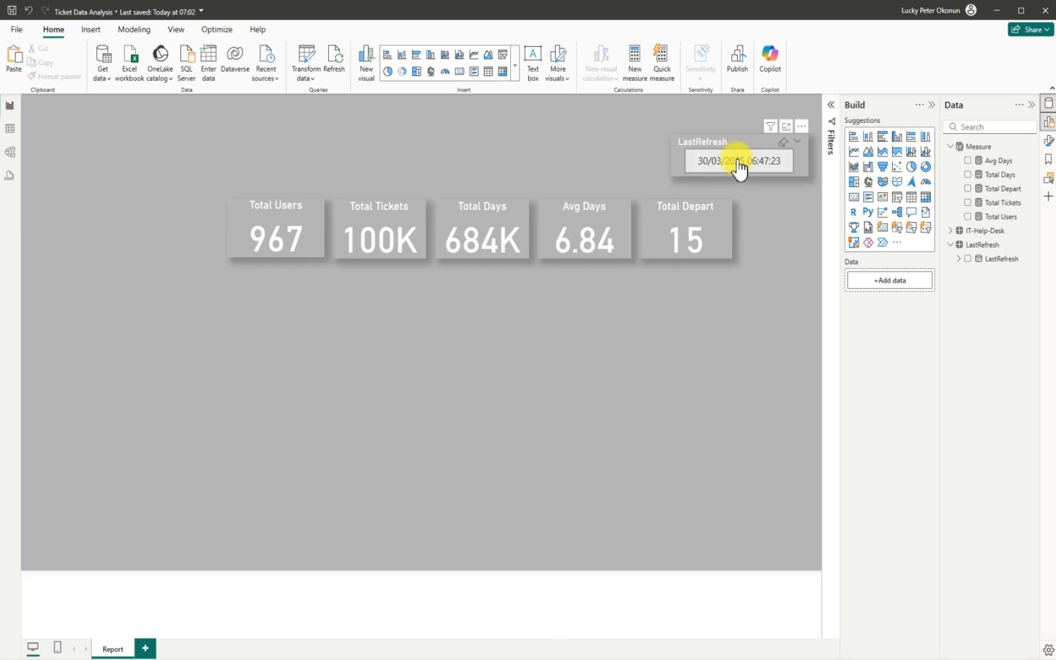
- Test the LastRefresh slicer by selecting its date tile and clearing the selection again
{"action": "left_click", "coordinate": [740, 170]}
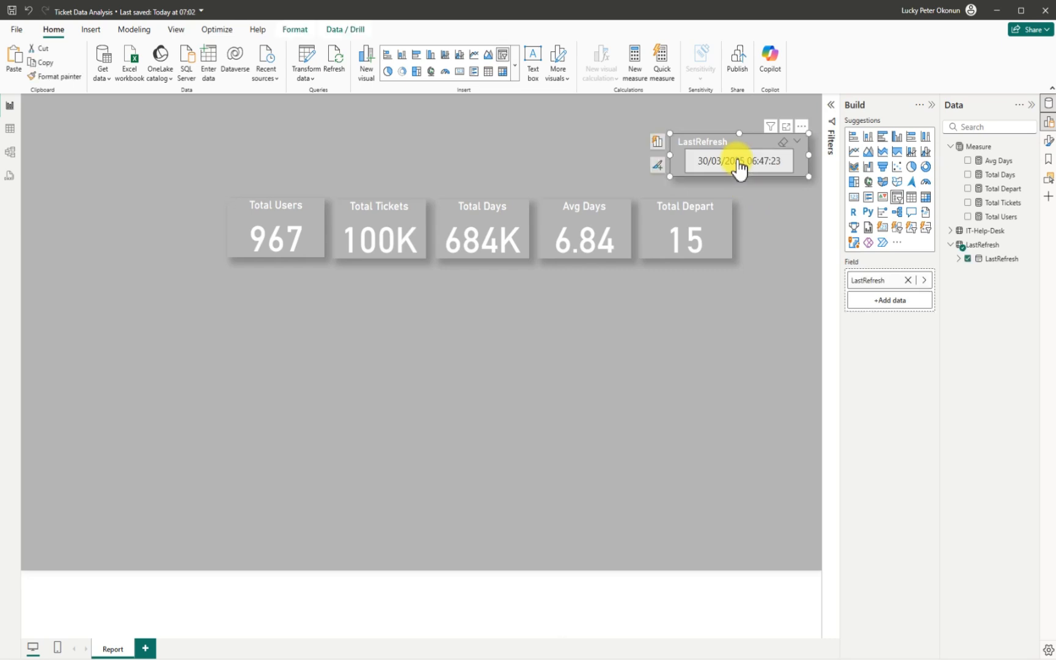
{"action": "left_click", "coordinate": [739, 170]}
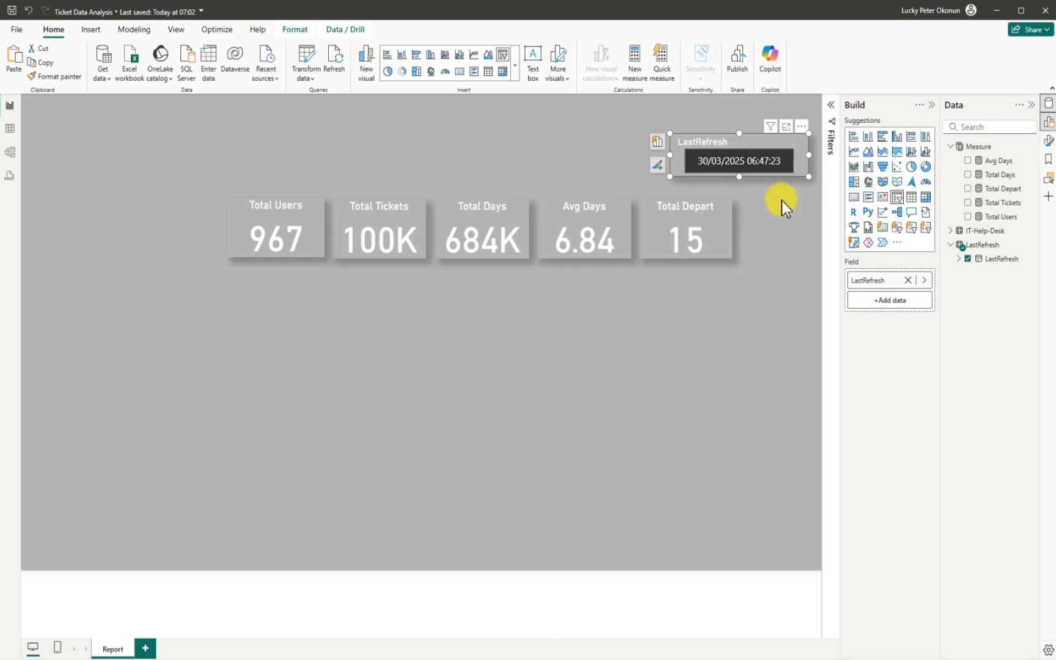
{"action": "left_click", "coordinate": [785, 260]}
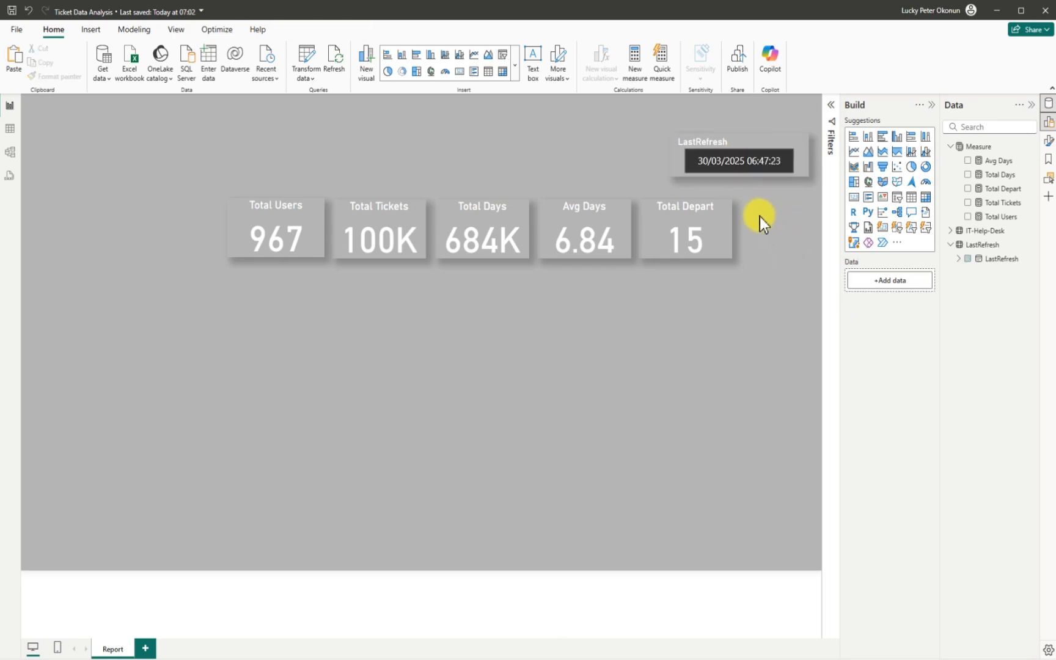
{"action": "left_click", "coordinate": [744, 165]}
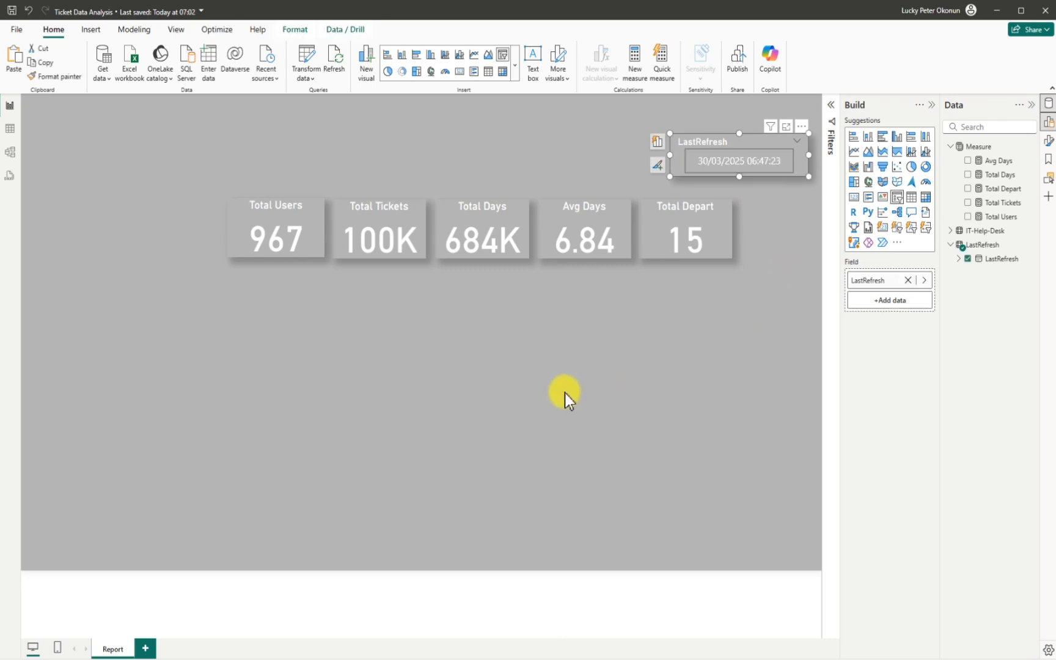
{"action": "left_click", "coordinate": [758, 324]}
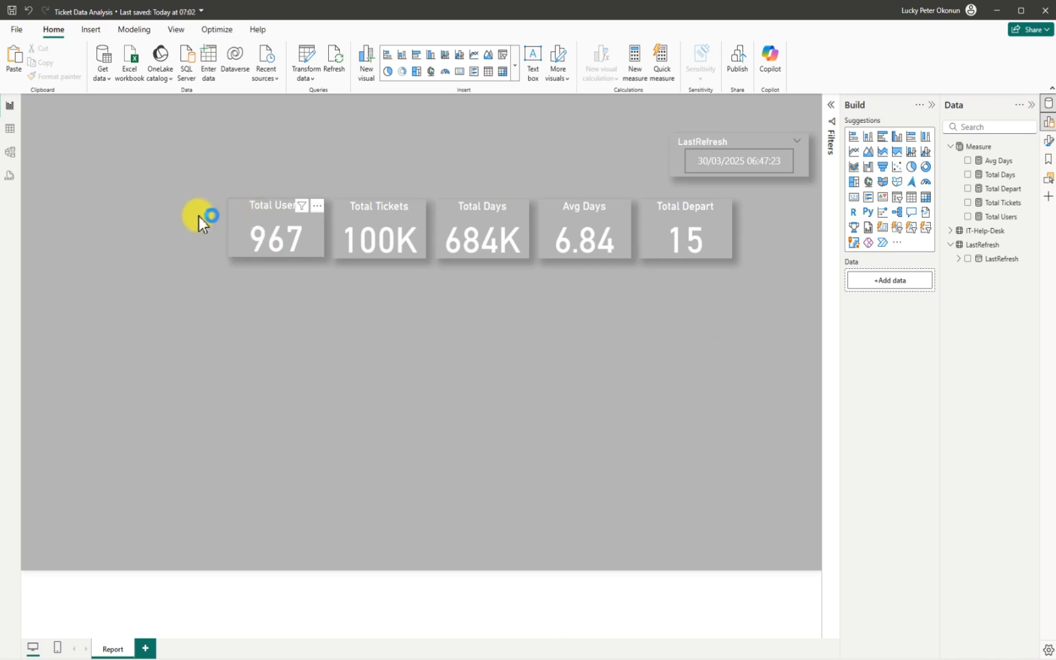
- Shift the Total Users, Total Tickets, Total Days, Avg Days and Total Depart cards left in one row
{"action": "left_click_drag", "start_coordinate": [243, 216], "coordinate": [190, 215]}
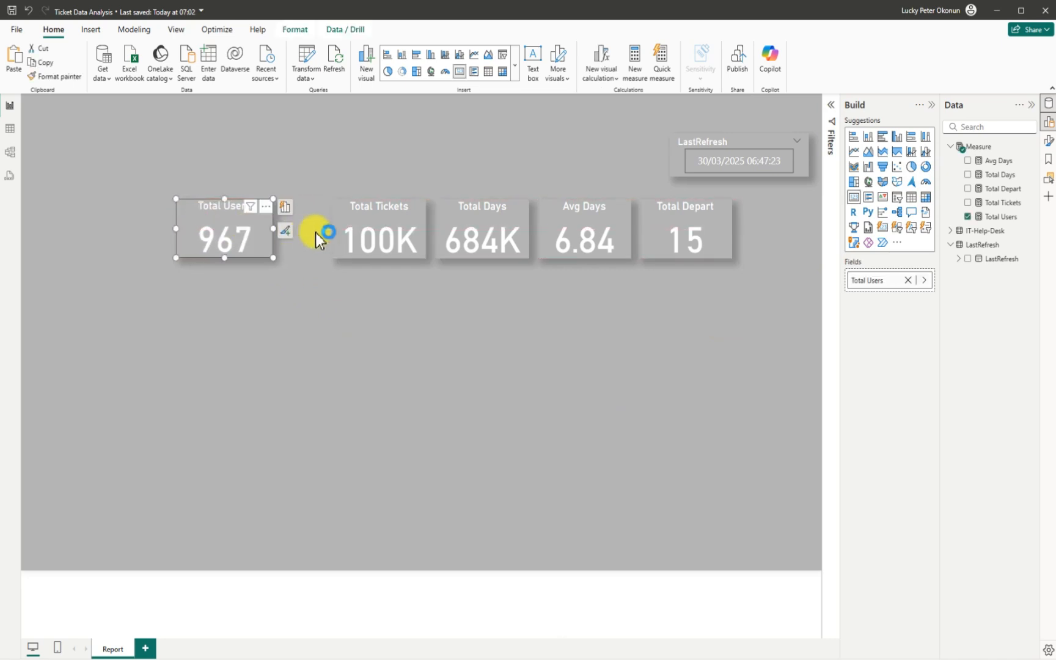
{"action": "left_click_drag", "start_coordinate": [345, 231], "coordinate": [289, 233]}
{"action": "left_click_drag", "start_coordinate": [458, 216], "coordinate": [407, 217]}
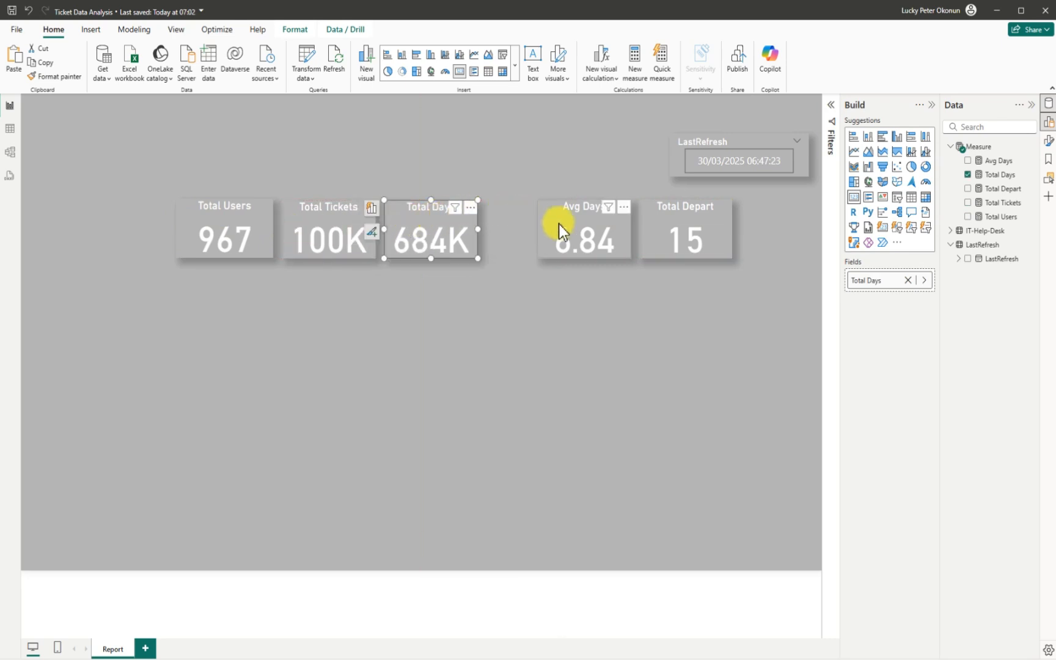
{"action": "mouse_move", "coordinate": [533, 224]}
{"action": "left_mouse_down"}
{"action": "mouse_move", "coordinate": [502, 230]}
{"action": "mouse_move", "coordinate": [546, 235]}
{"action": "left_mouse_up"}
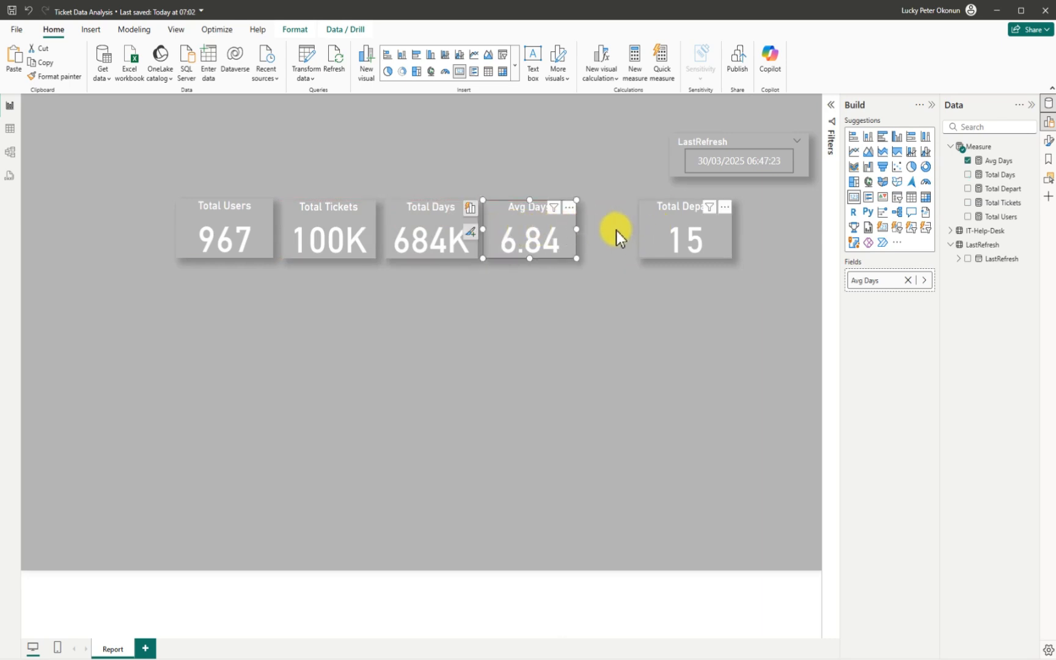
{"action": "left_click_drag", "start_coordinate": [653, 231], "coordinate": [603, 229]}
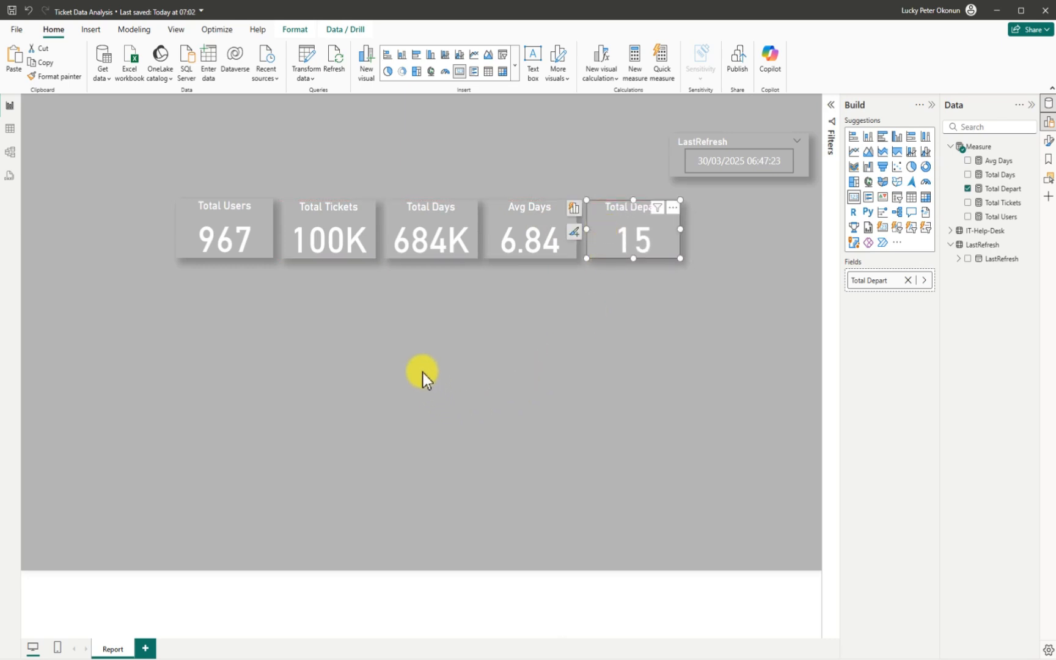
- Try to reduce the height of the five selected KPI cards by lowering the upper edges of Total Depart and Avg Days
{"action": "left_click", "coordinate": [190, 220]}
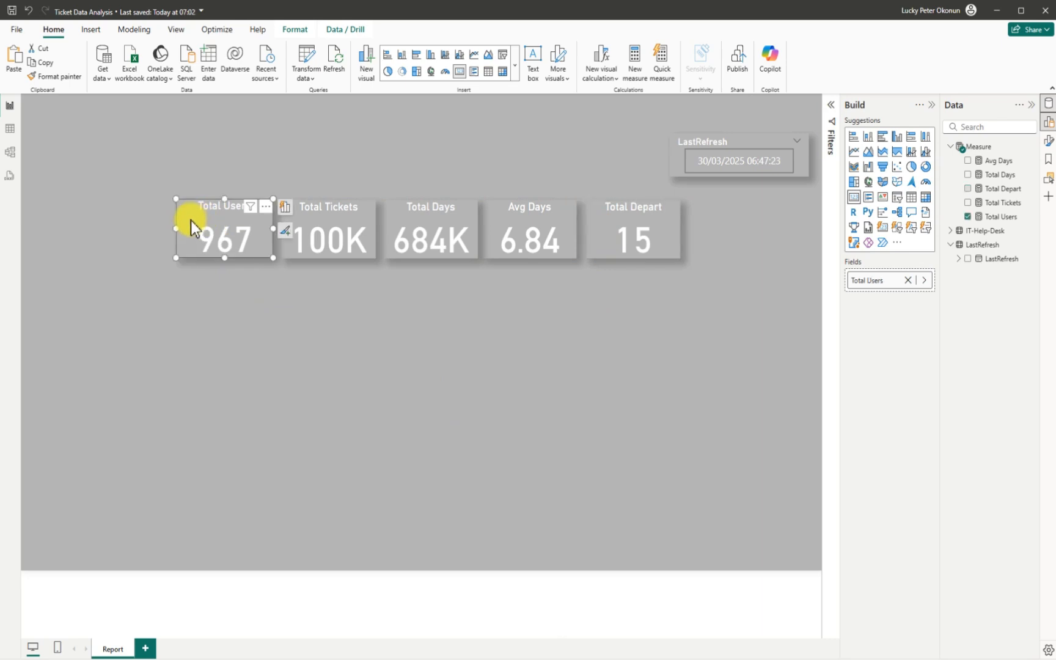
{"action": "left_click", "coordinate": [330, 218], "text": "ctrl"}
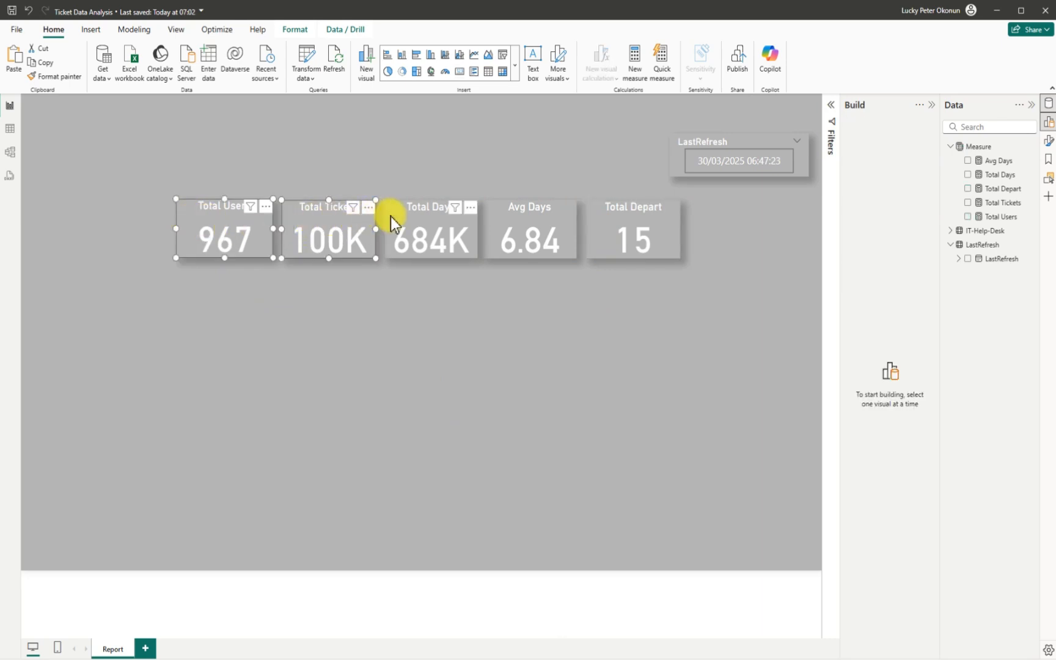
{"action": "left_click", "coordinate": [429, 220], "text": "ctrl"}
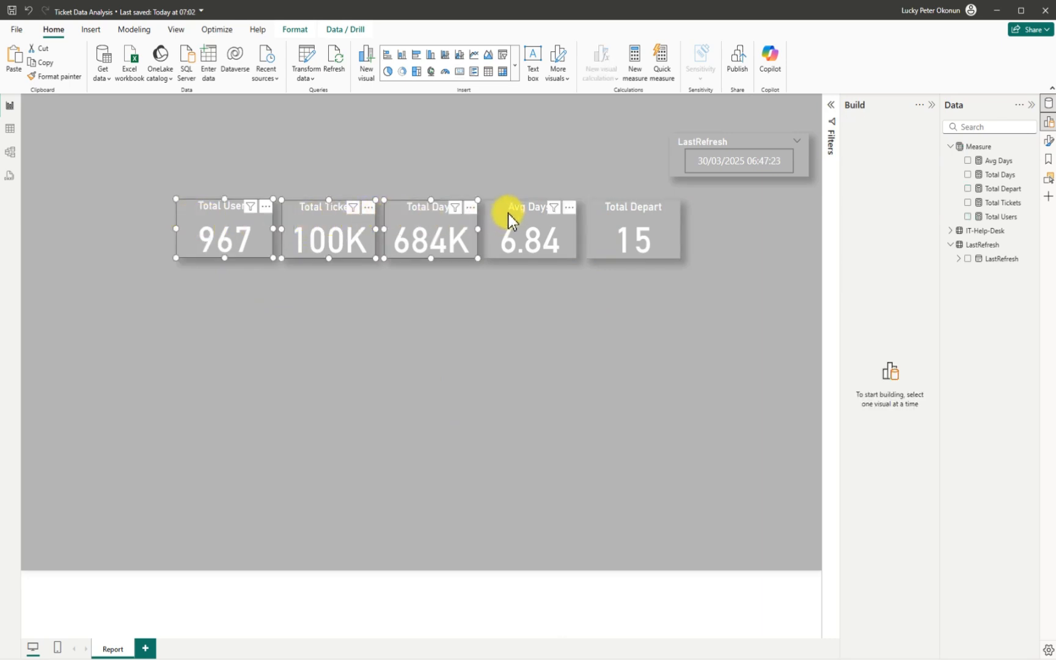
{"action": "left_click", "coordinate": [599, 215], "text": "ctrl"}
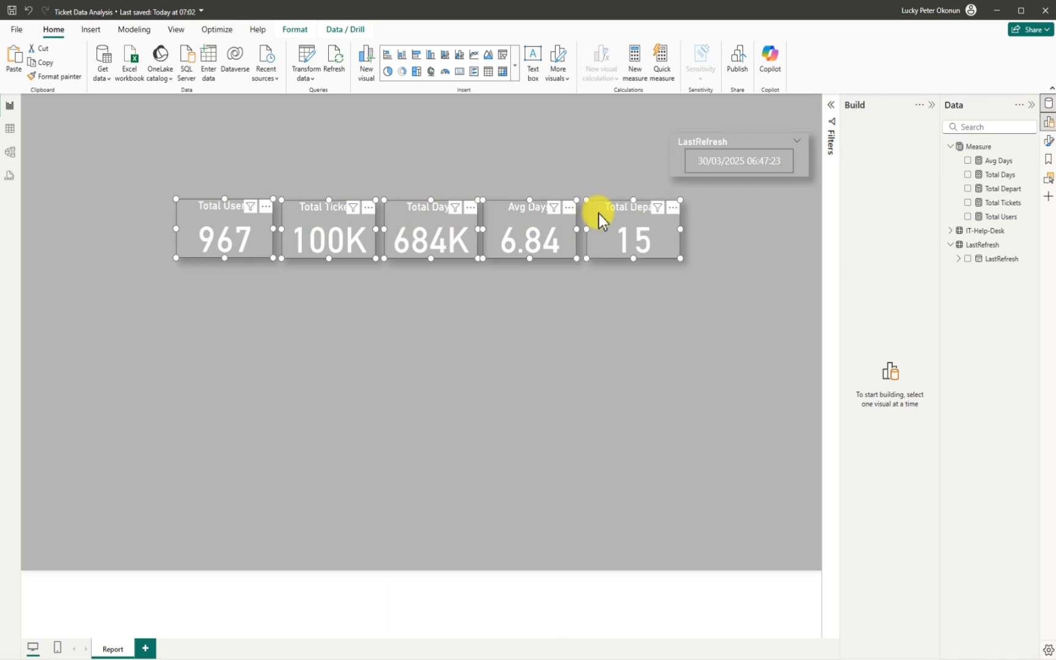
{"action": "left_click", "coordinate": [632, 207], "text": "ctrl"}
{"action": "left_click", "coordinate": [633, 207], "text": "ctrl"}
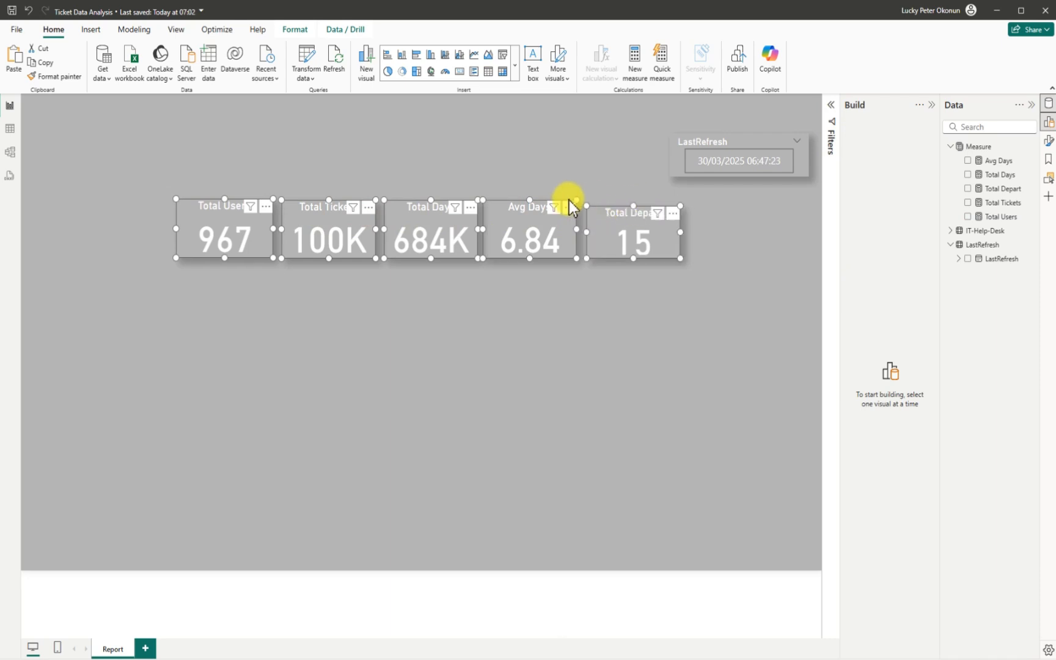
{"action": "left_click", "coordinate": [531, 209], "text": "ctrl"}
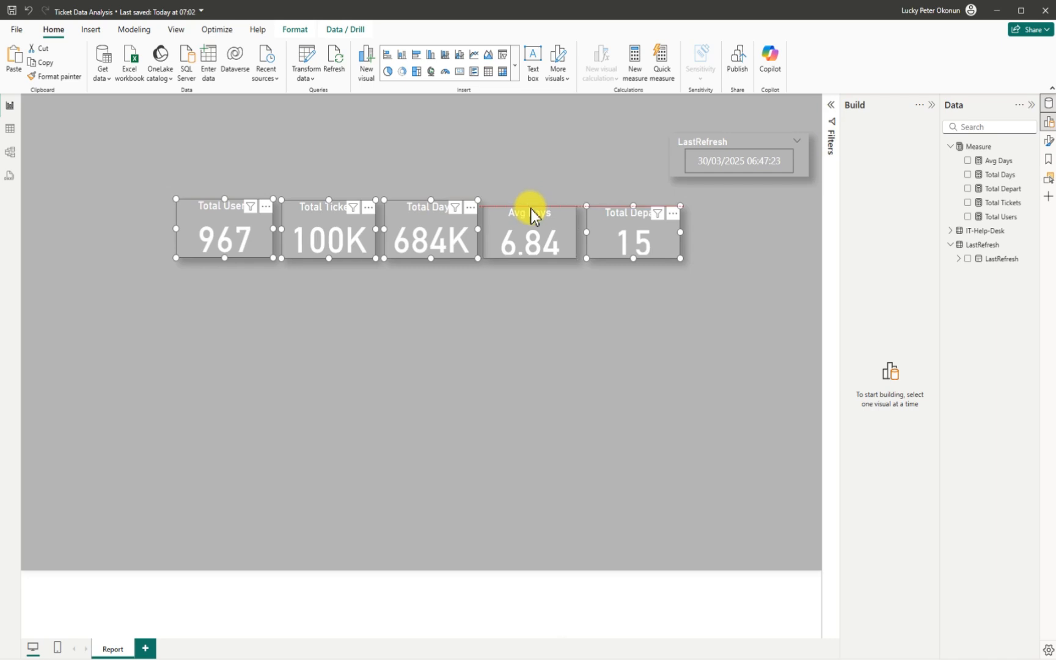
{"action": "left_click_drag", "start_coordinate": [531, 209], "coordinate": [531, 206]}
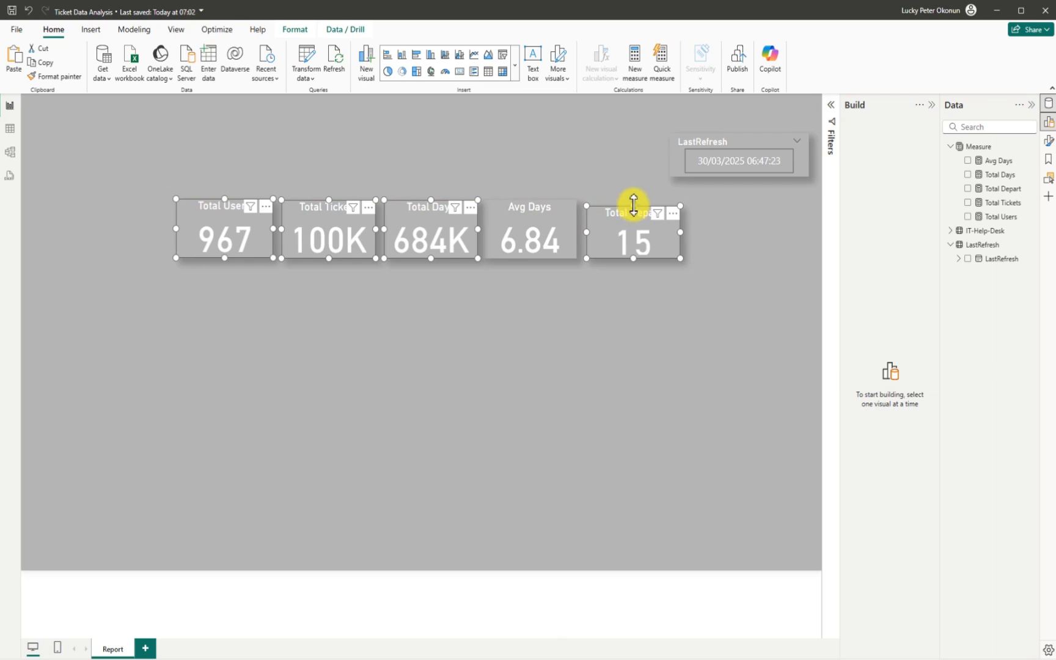
{"action": "left_click_drag", "start_coordinate": [631, 209], "coordinate": [634, 204]}
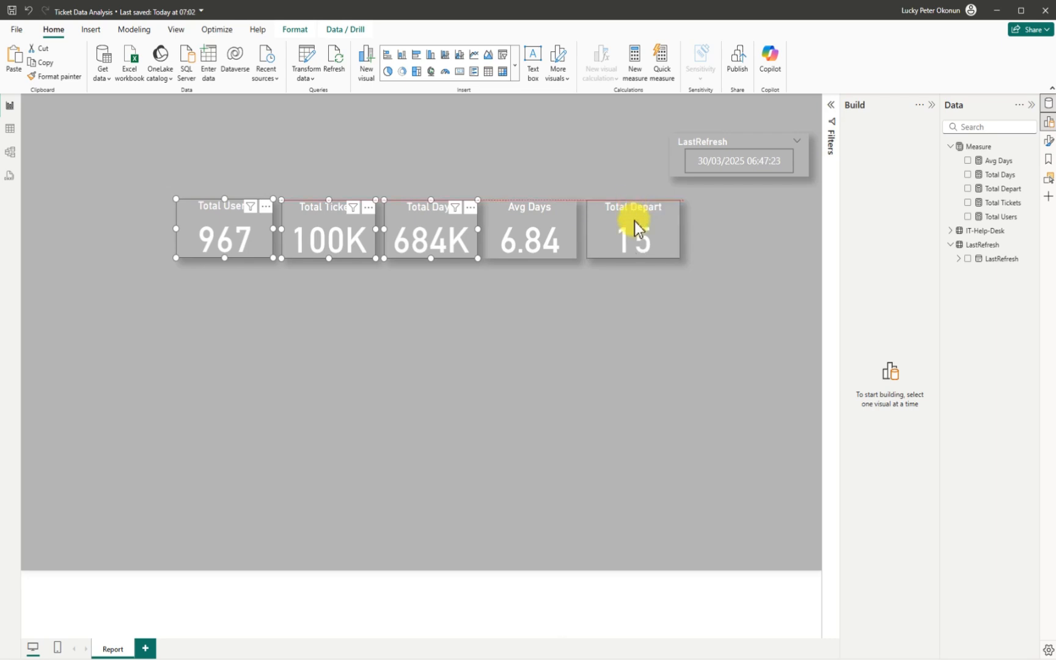
{"action": "left_click", "coordinate": [628, 366]}
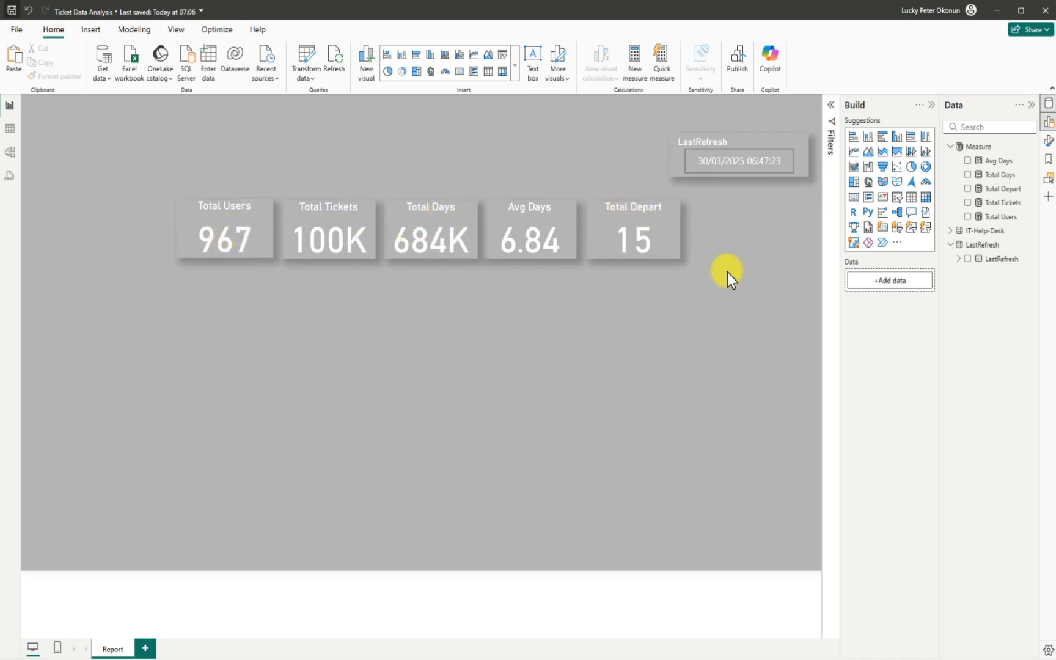
- Fine-tune the positions of the five KPI cards so they sit closer together with even gaps in one aligned row
{"action": "left_click", "coordinate": [597, 235]}
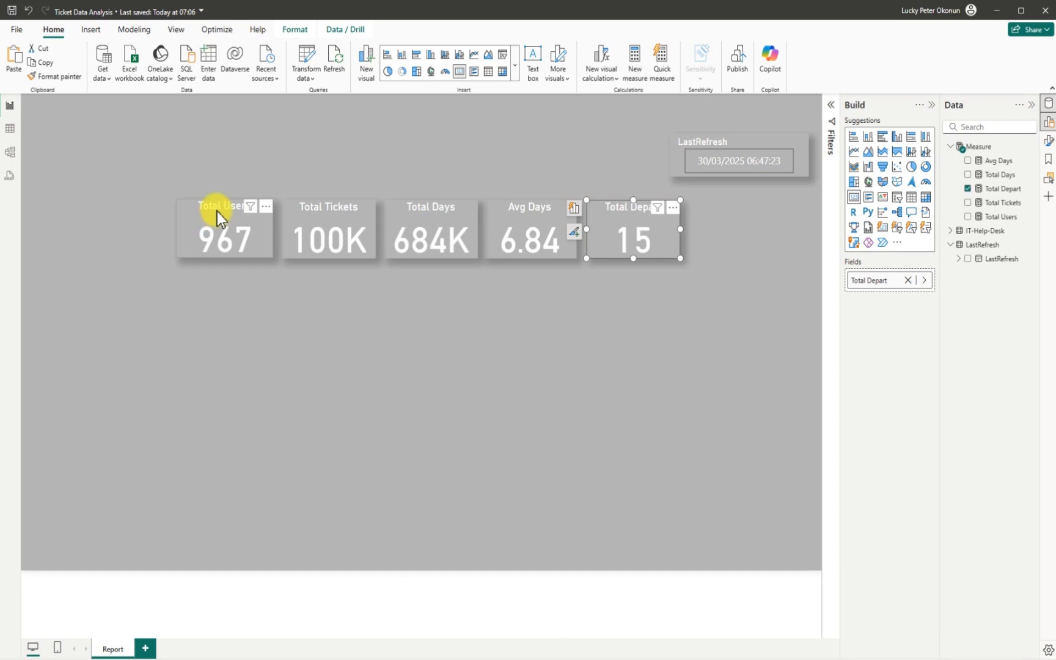
{"action": "left_click_drag", "start_coordinate": [216, 212], "coordinate": [218, 215]}
{"action": "mouse_move", "coordinate": [308, 207]}
{"action": "left_mouse_down"}
{"action": "mouse_move", "coordinate": [294, 211]}
{"action": "mouse_move", "coordinate": [311, 209]}
{"action": "left_mouse_up"}
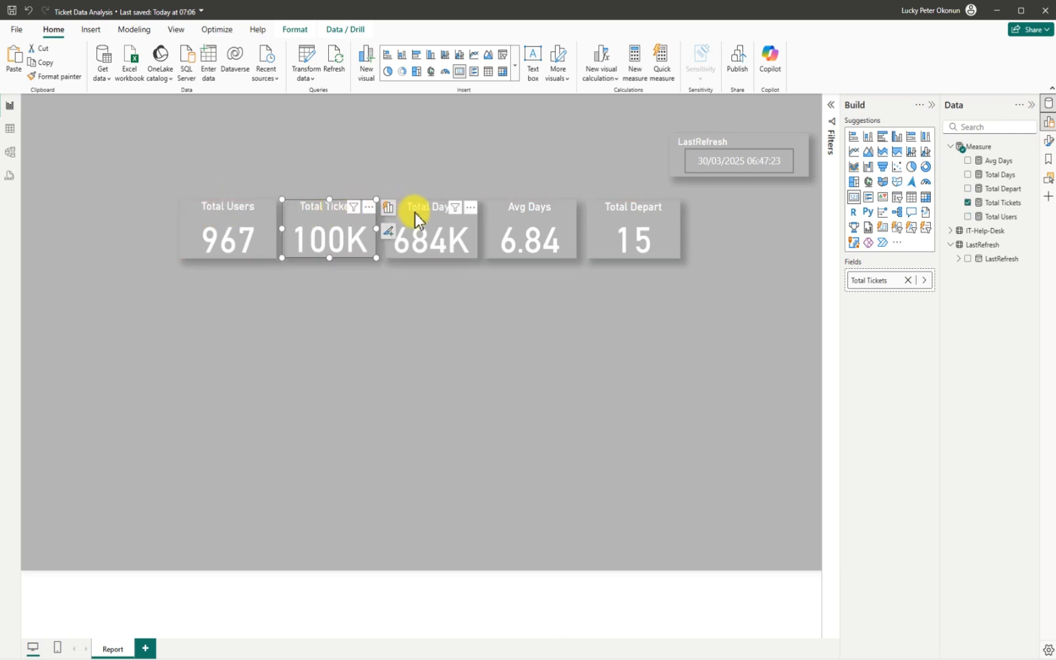
{"action": "left_click_drag", "start_coordinate": [408, 217], "coordinate": [413, 218]}
{"action": "left_click_drag", "start_coordinate": [487, 218], "coordinate": [492, 219]}
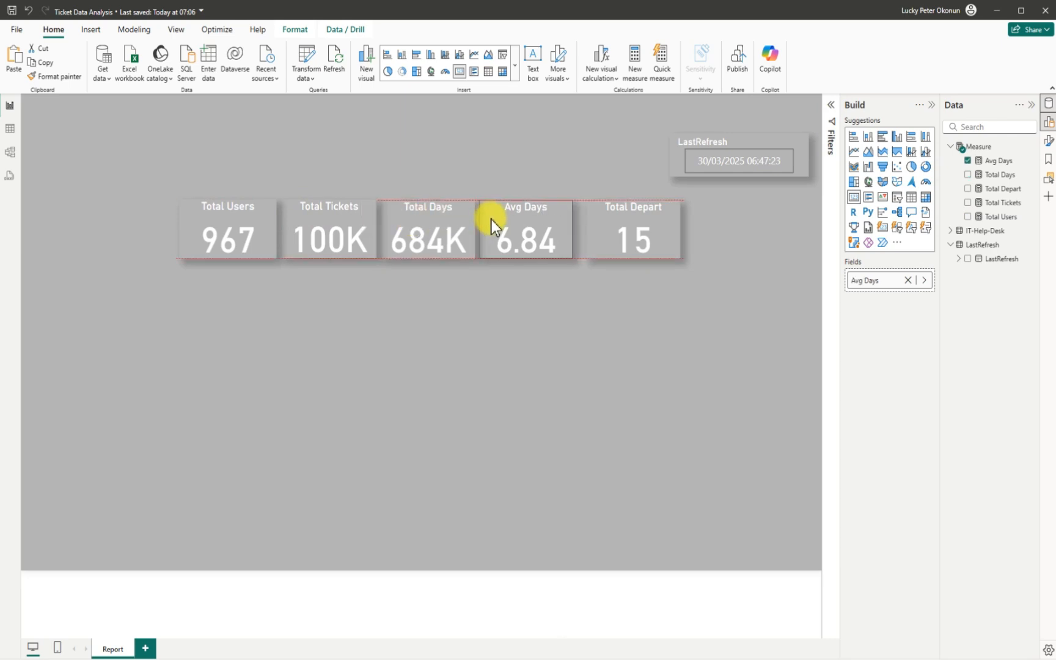
{"action": "left_click_drag", "start_coordinate": [604, 217], "coordinate": [593, 220]}
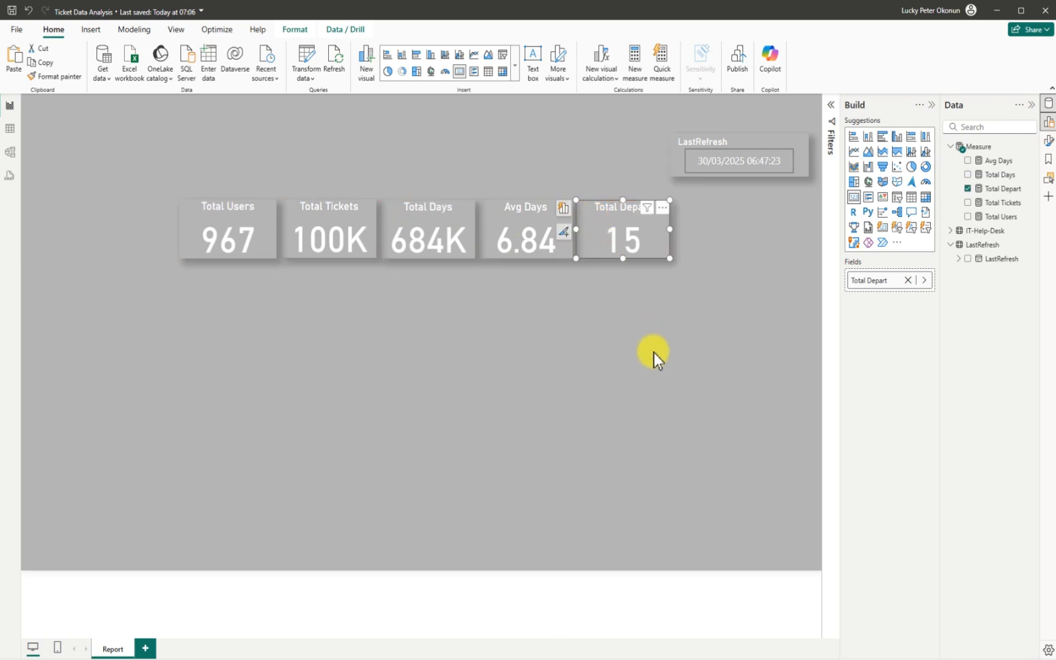
{"action": "left_click", "coordinate": [655, 352]}
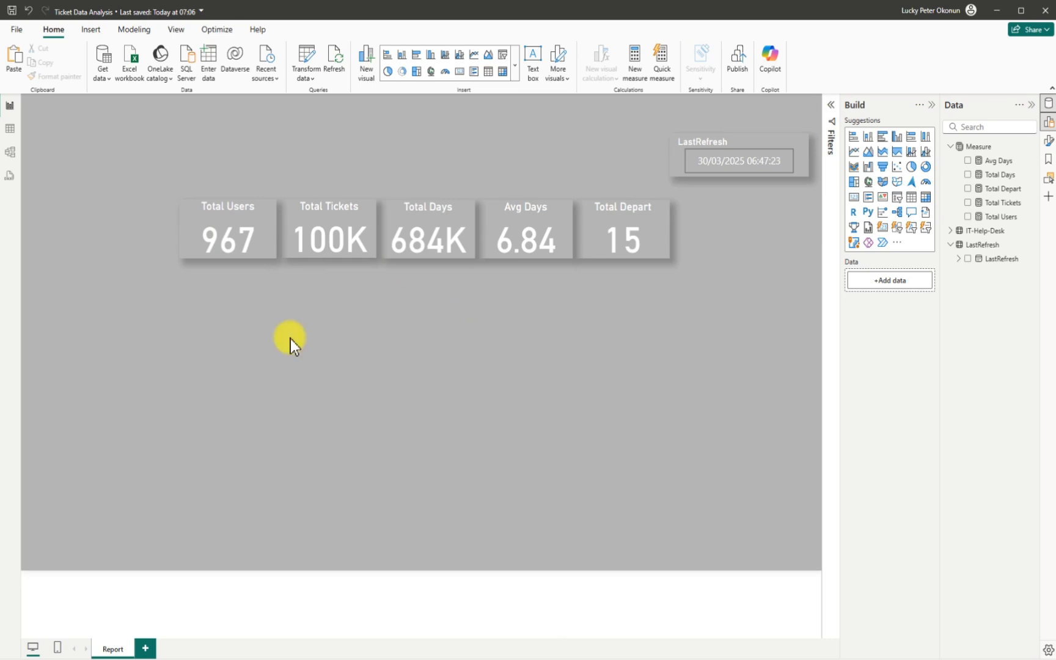
- Expand the IT-Help-Desk table's fields and place a new empty slicer below the Total Users and Total Tickets cards
{"action": "left_click", "coordinate": [951, 233]}
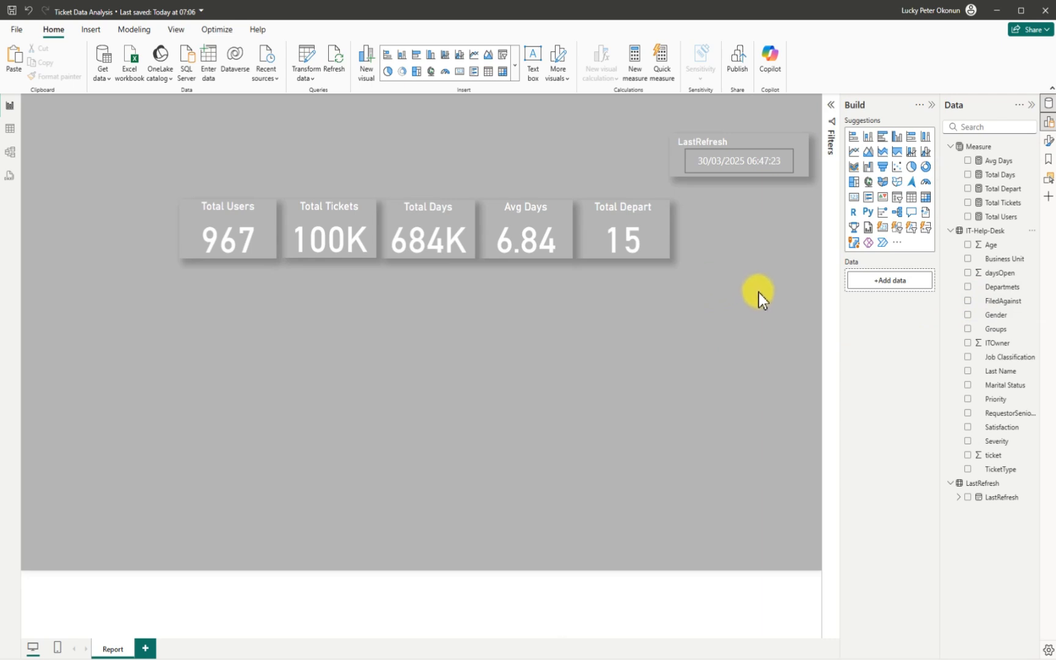
{"action": "left_click", "coordinate": [898, 200]}
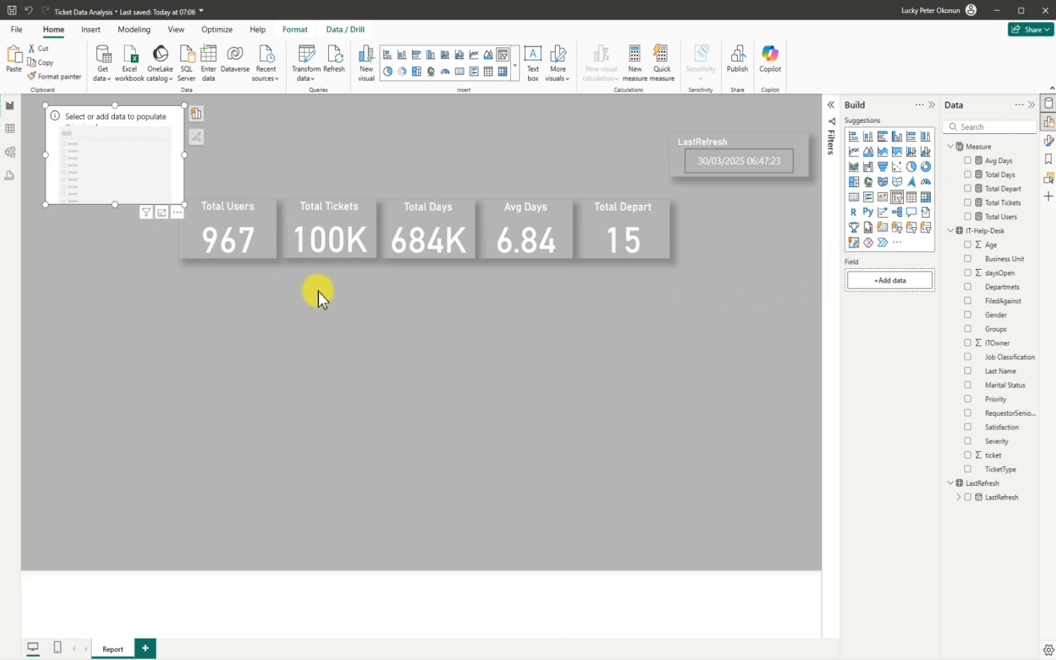
{"action": "left_click_drag", "start_coordinate": [71, 143], "coordinate": [261, 326]}
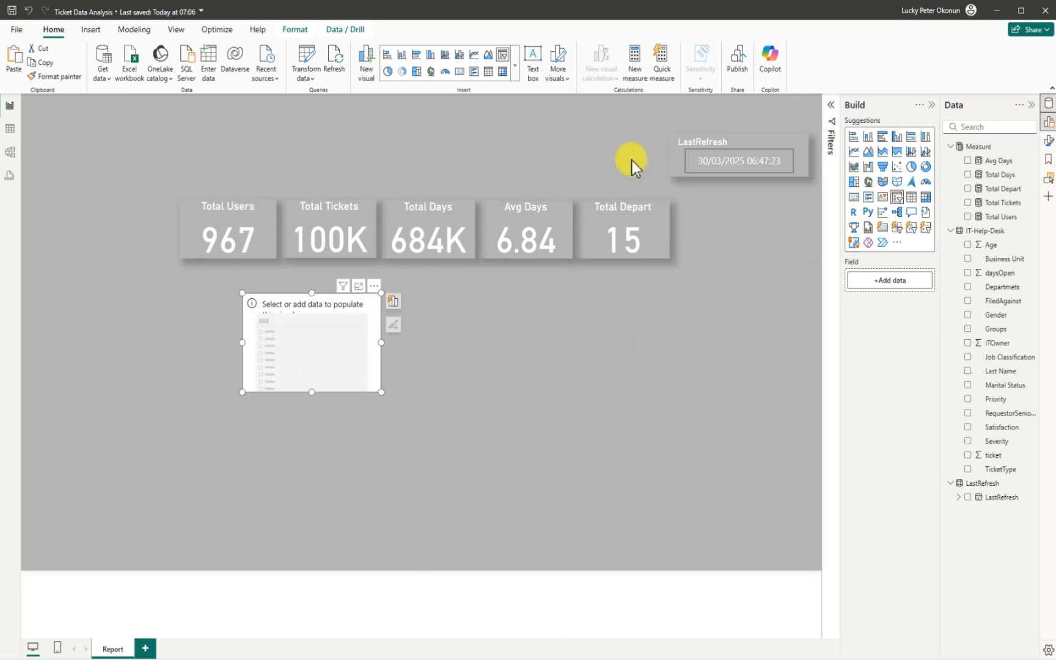
- Move one LastRefresh slicer to just below and right of the Total Depart card and remove its flattened duplicate
{"action": "left_click", "coordinate": [743, 141]}
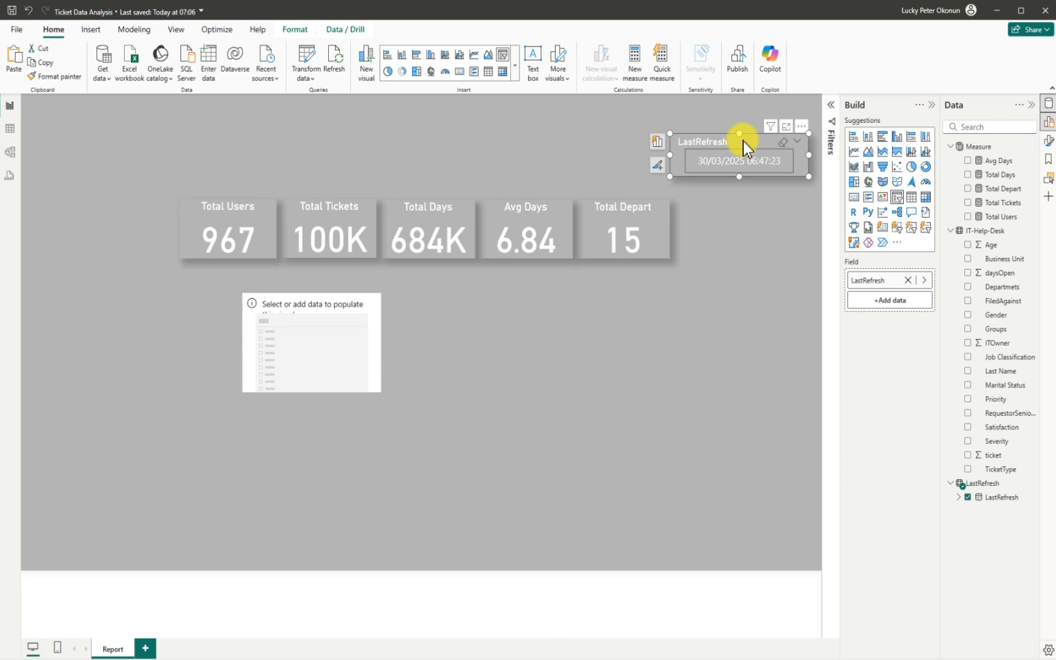
{"action": "left_click_drag", "start_coordinate": [742, 141], "coordinate": [756, 247]}
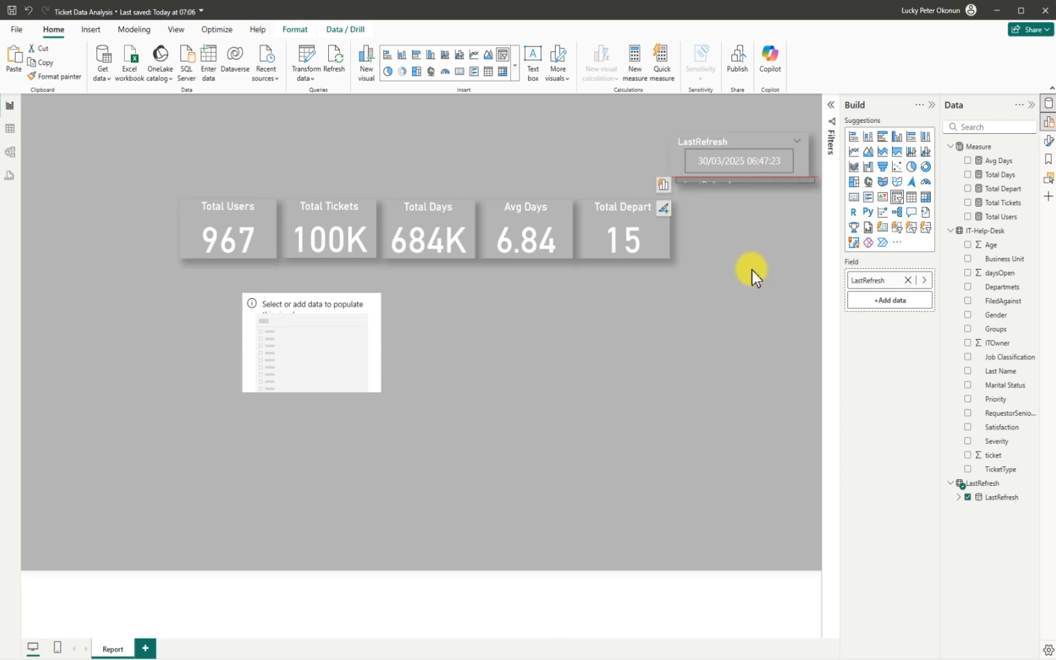
{"action": "left_click", "coordinate": [738, 183]}
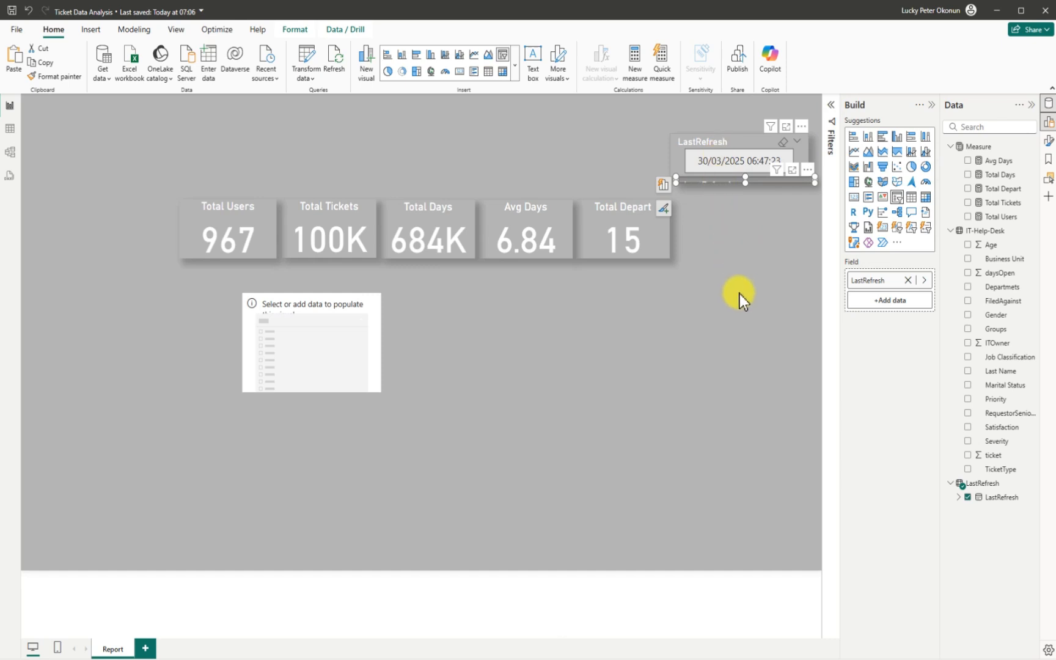
{"action": "left_click_drag", "start_coordinate": [740, 294], "coordinate": [702, 294]}
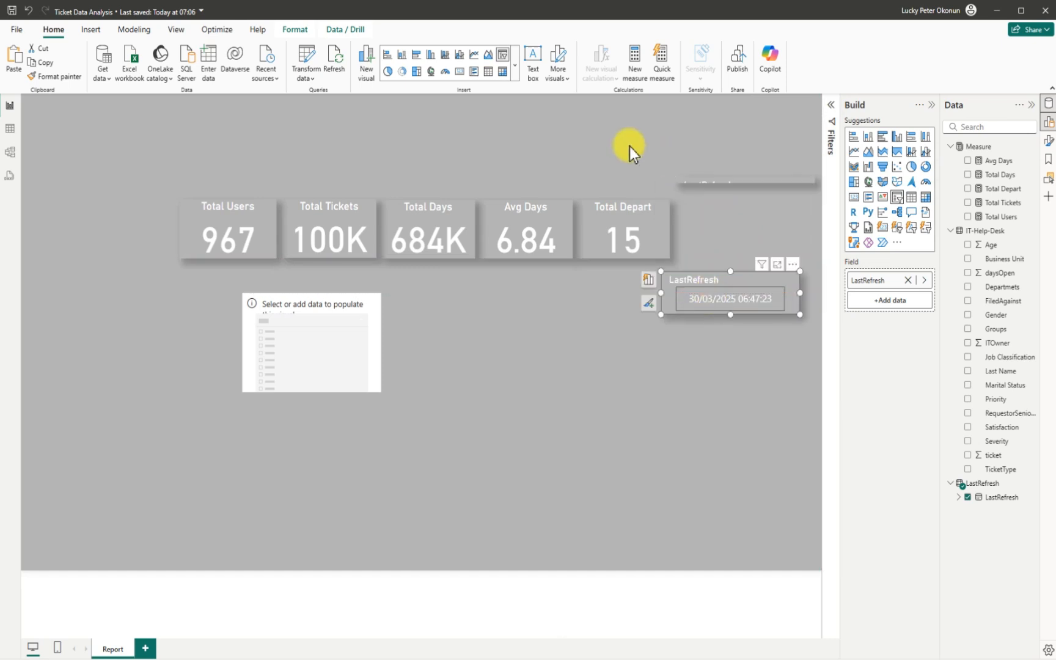
{"action": "left_click", "coordinate": [630, 146]}
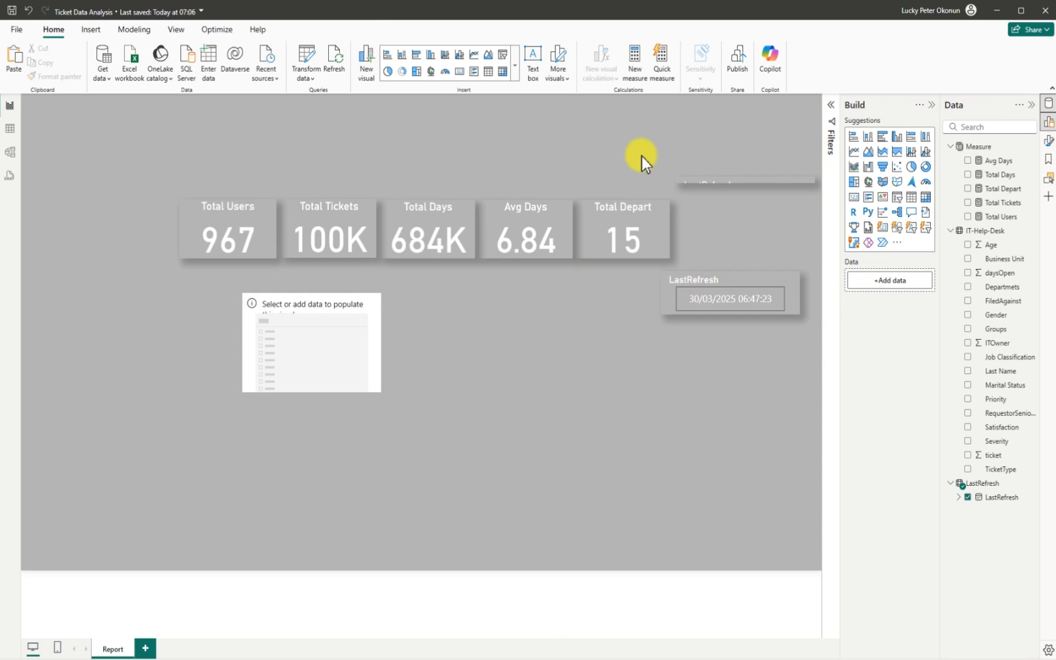
{"action": "right_click", "coordinate": [808, 129]}
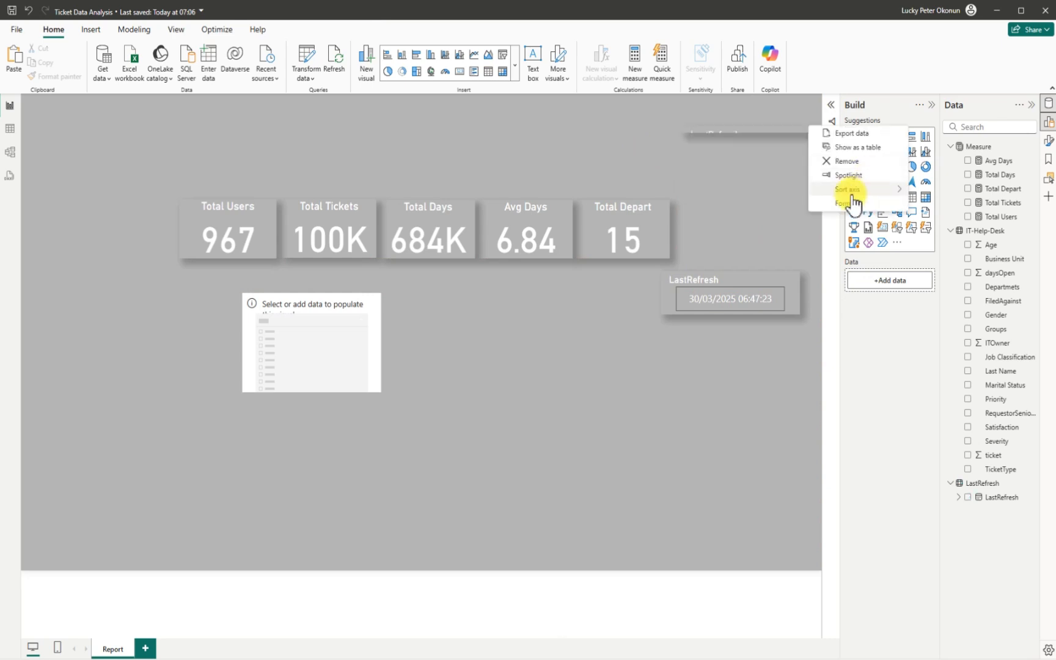
{"action": "left_click", "coordinate": [846, 162]}
- Duplicate the LastRefresh slicer, placing the copy in the page's upper-right corner and keeping the original below the KPI card row
{"action": "left_click", "coordinate": [722, 276]}
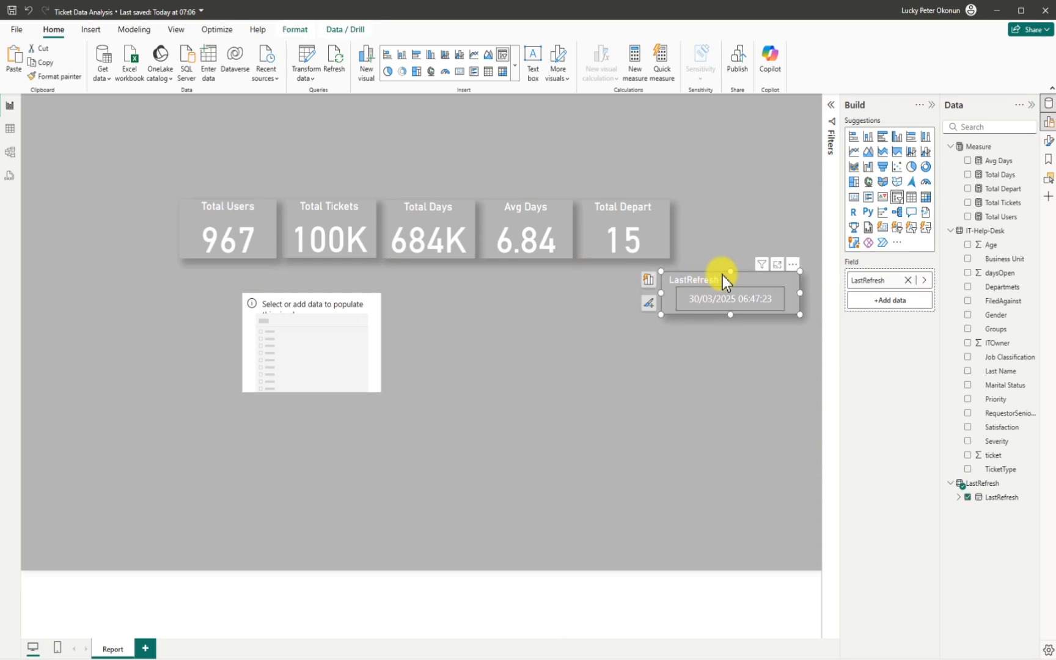
{"action": "key", "text": "ctrl+c"}
{"action": "key", "text": "ctrl+v"}
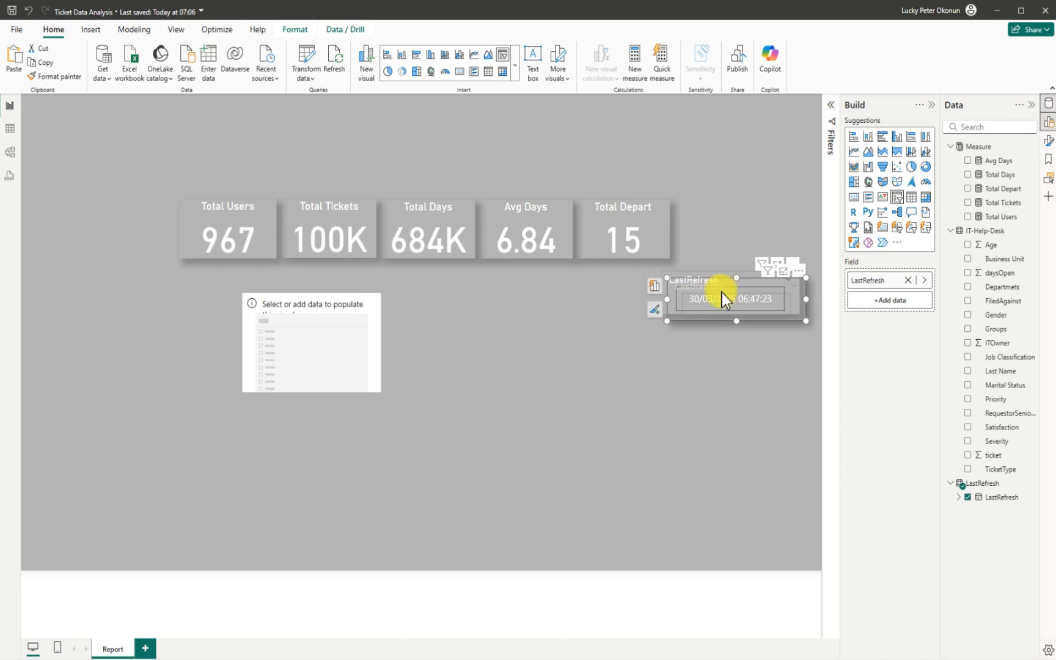
{"action": "left_click_drag", "start_coordinate": [676, 312], "coordinate": [673, 158]}
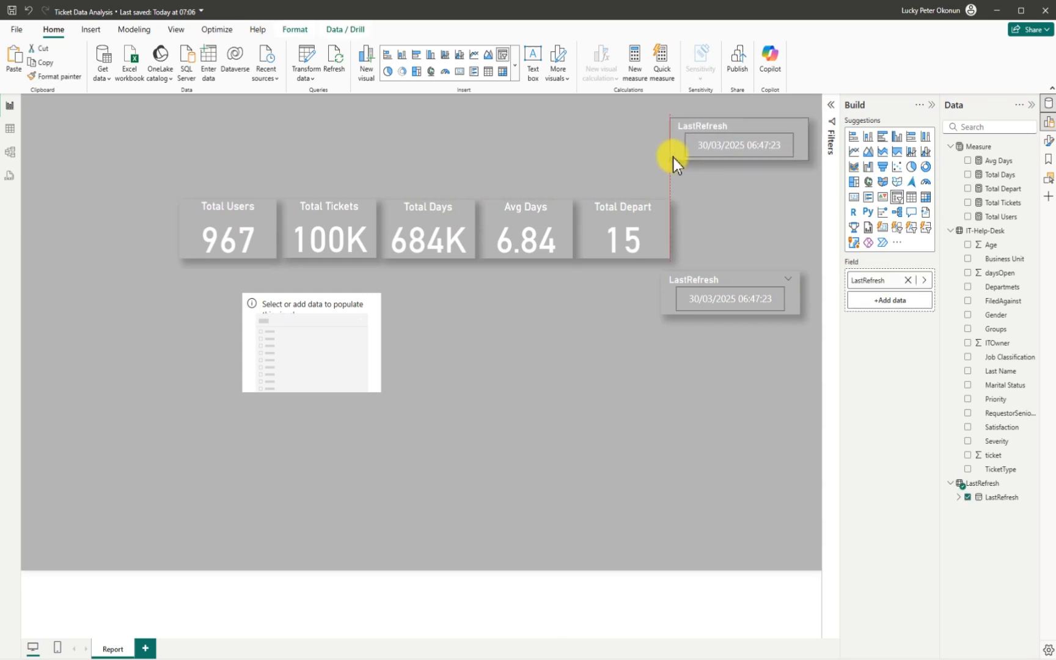
{"action": "left_click", "coordinate": [669, 320]}
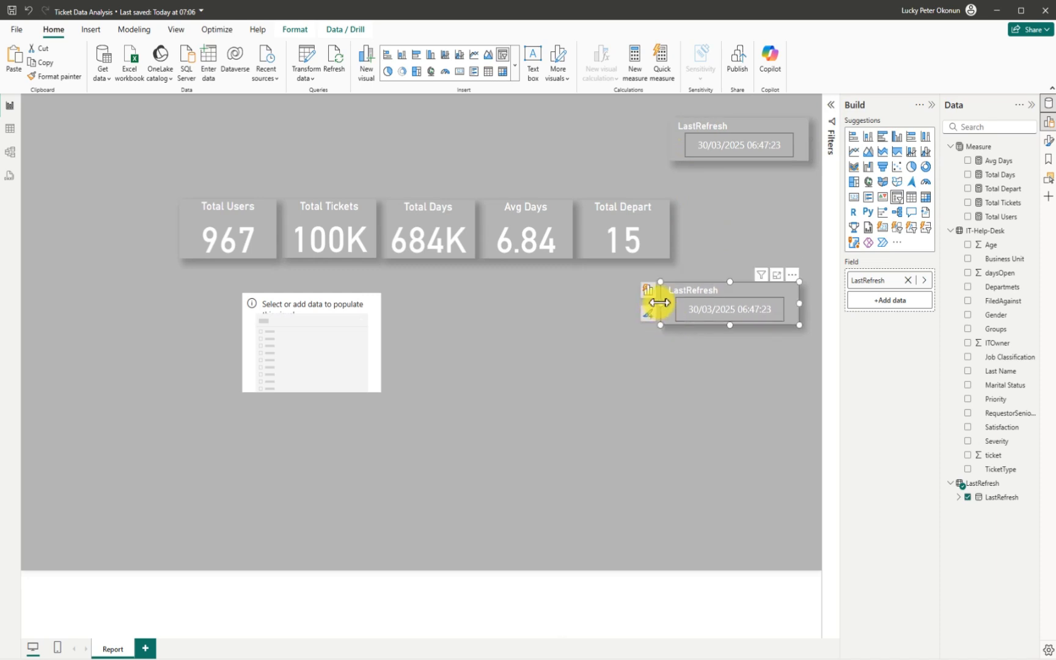
- Narrow the lower LastRefresh slicer from its left edge and replace its field with Severity
{"action": "left_click_drag", "start_coordinate": [659, 302], "coordinate": [693, 300]}
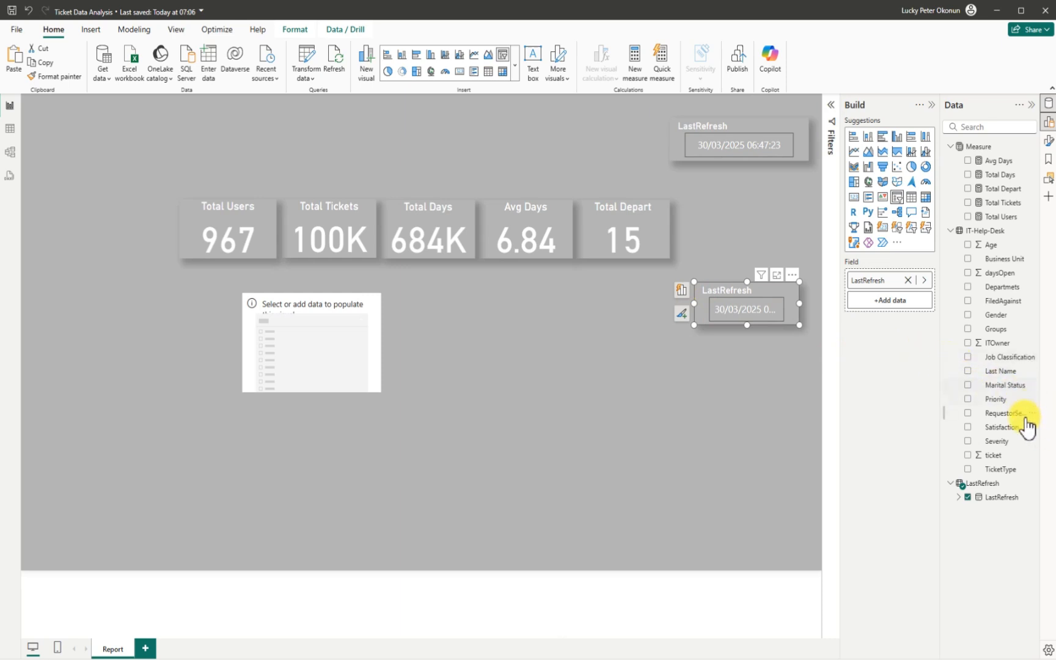
{"action": "left_click", "coordinate": [967, 496]}
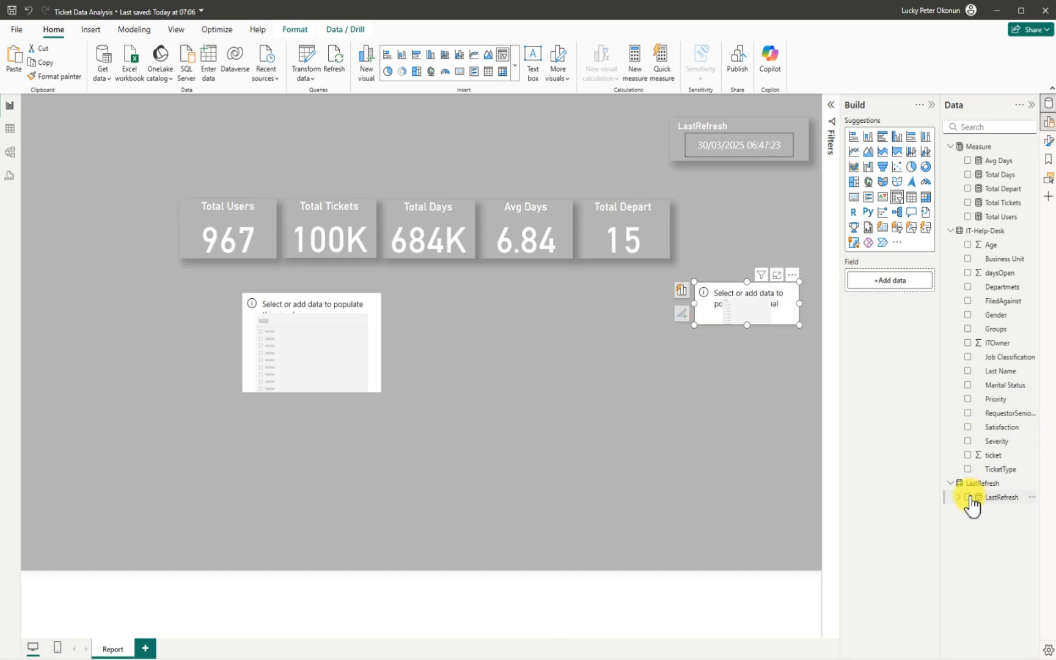
{"action": "left_click", "coordinate": [968, 441]}
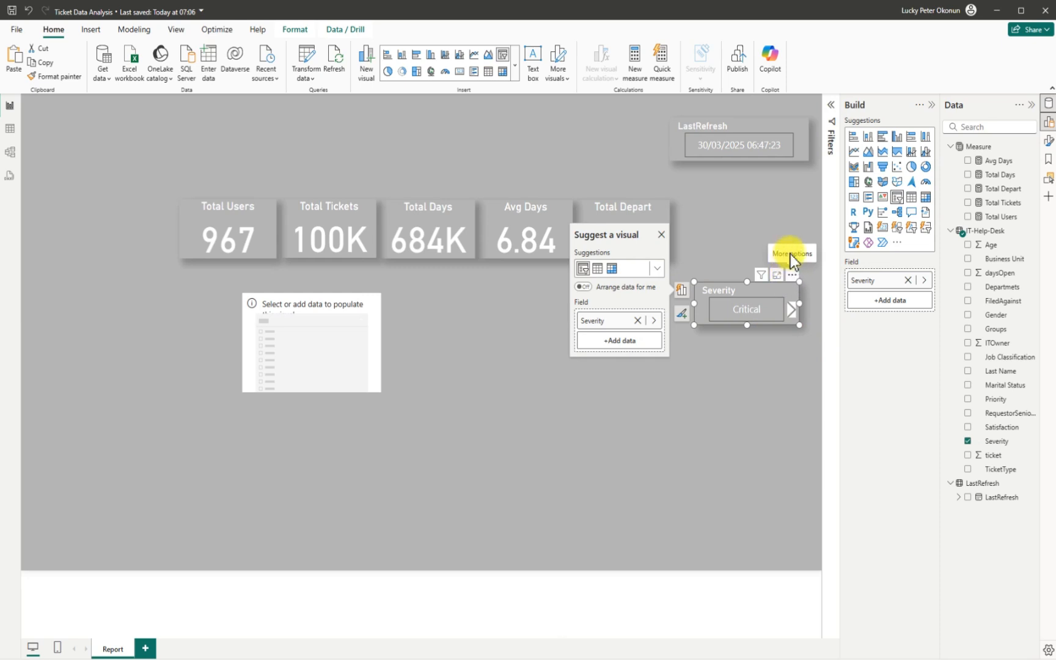
- Change the Severity slicer's style to Dropdown in its slicer settings
{"action": "left_click", "coordinate": [789, 274]}
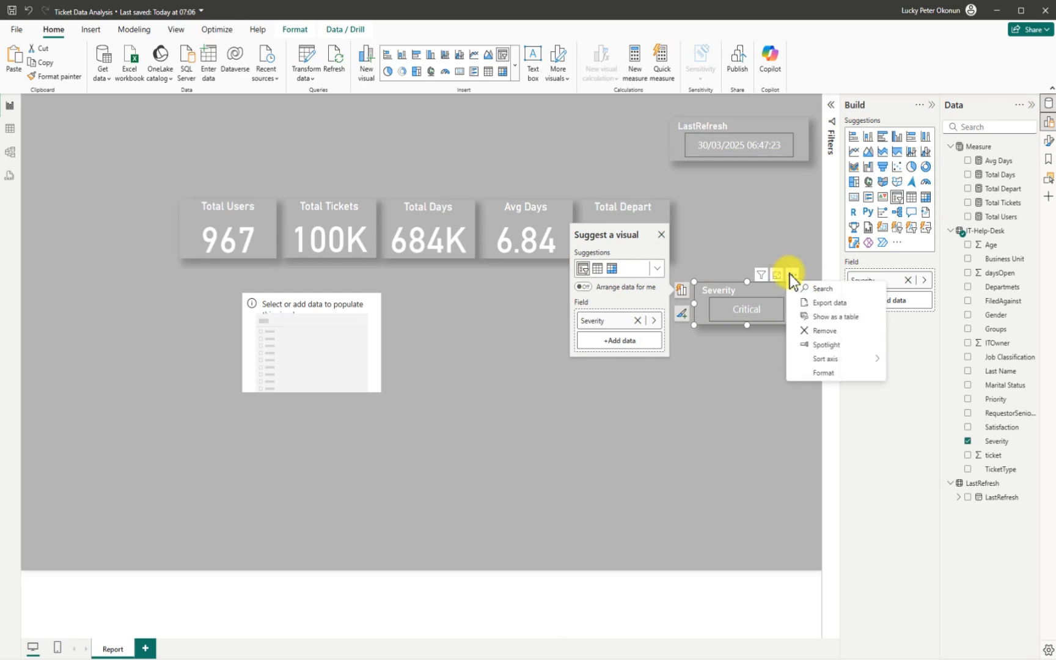
{"action": "left_click", "coordinate": [828, 373]}
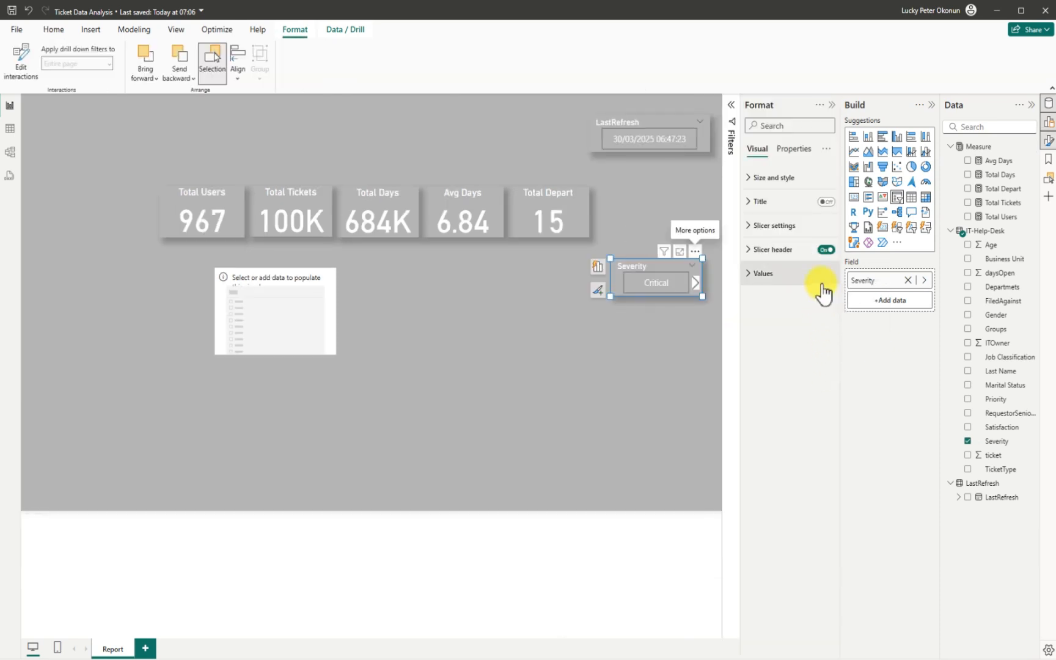
{"action": "left_click", "coordinate": [755, 227]}
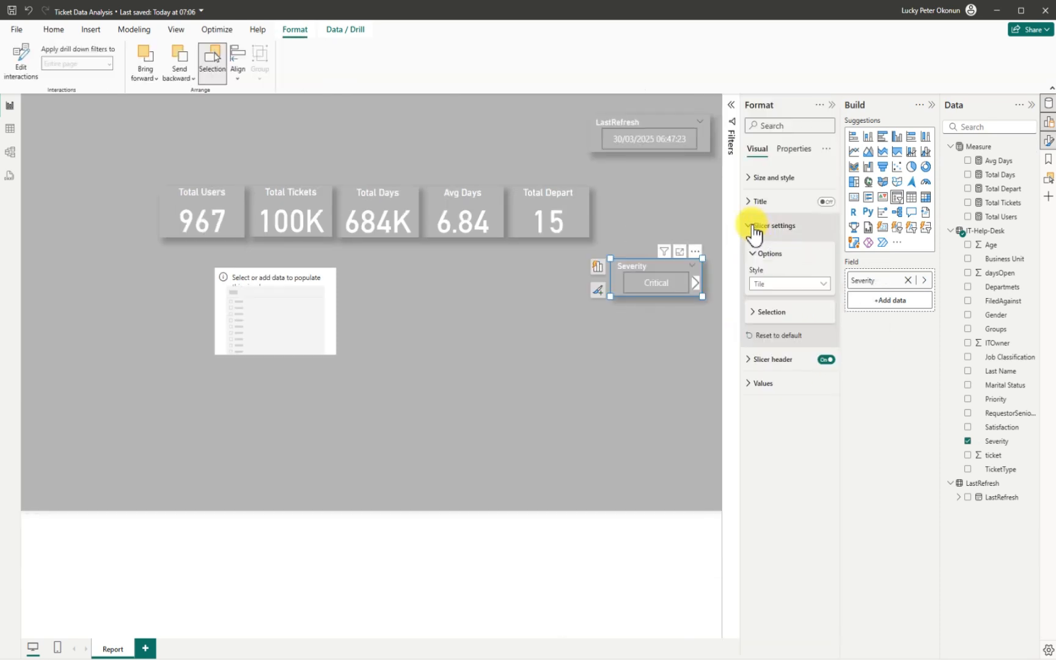
{"action": "left_click", "coordinate": [818, 284]}
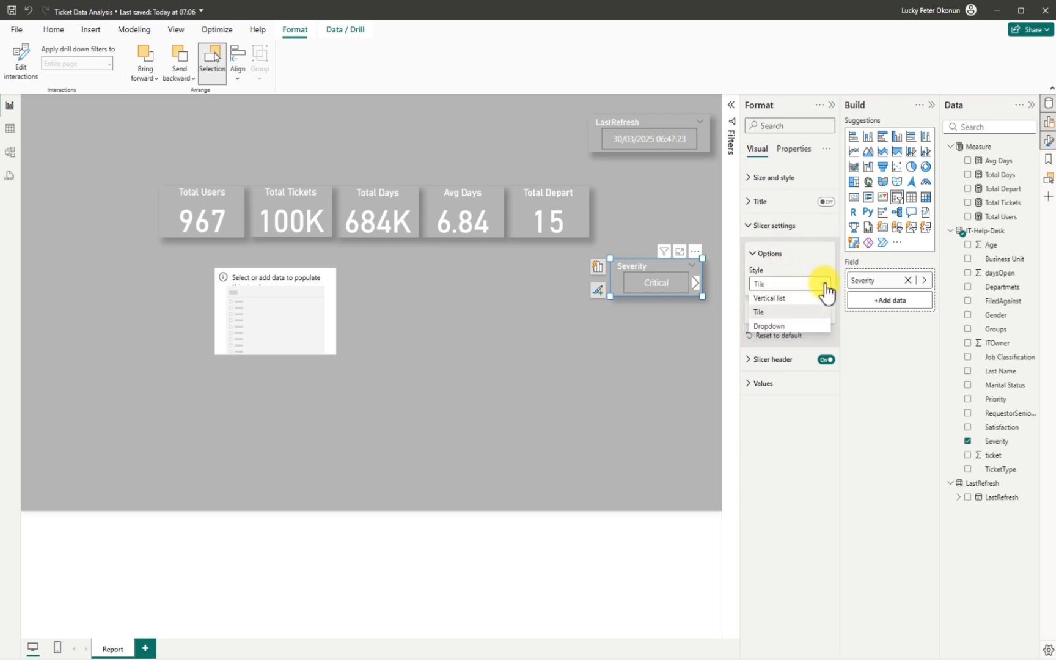
{"action": "left_click", "coordinate": [789, 326]}
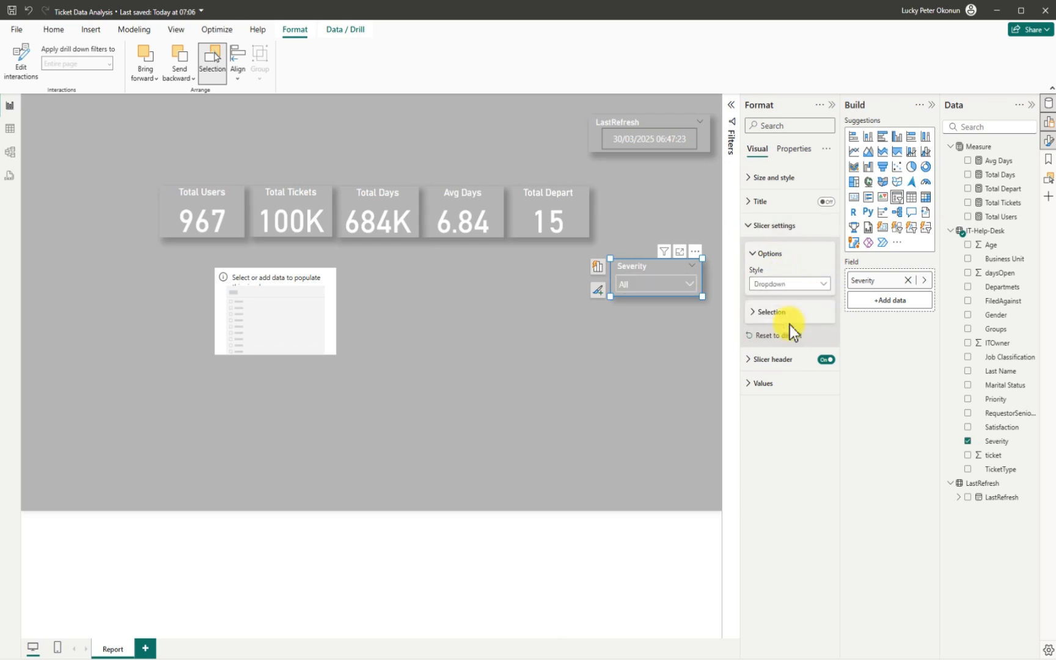
- Close the formatting options and move the Severity slicer up to just beside the lower edge of the Total Depart card
{"action": "left_click", "coordinate": [707, 196]}
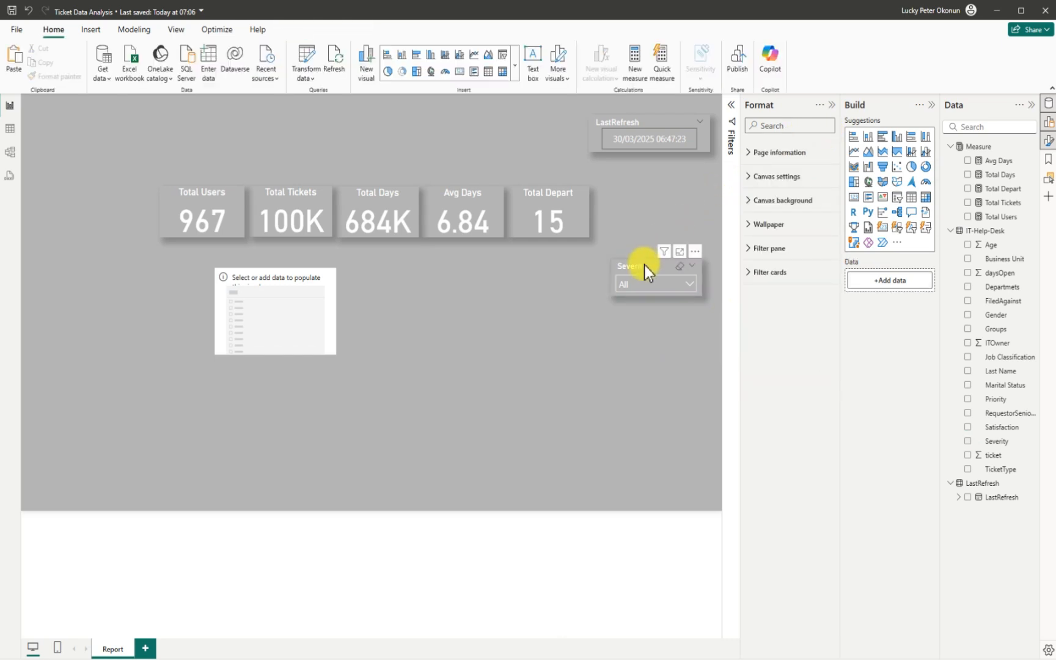
{"action": "left_click_drag", "start_coordinate": [638, 262], "coordinate": [632, 251]}
{"action": "left_click", "coordinate": [832, 106]}
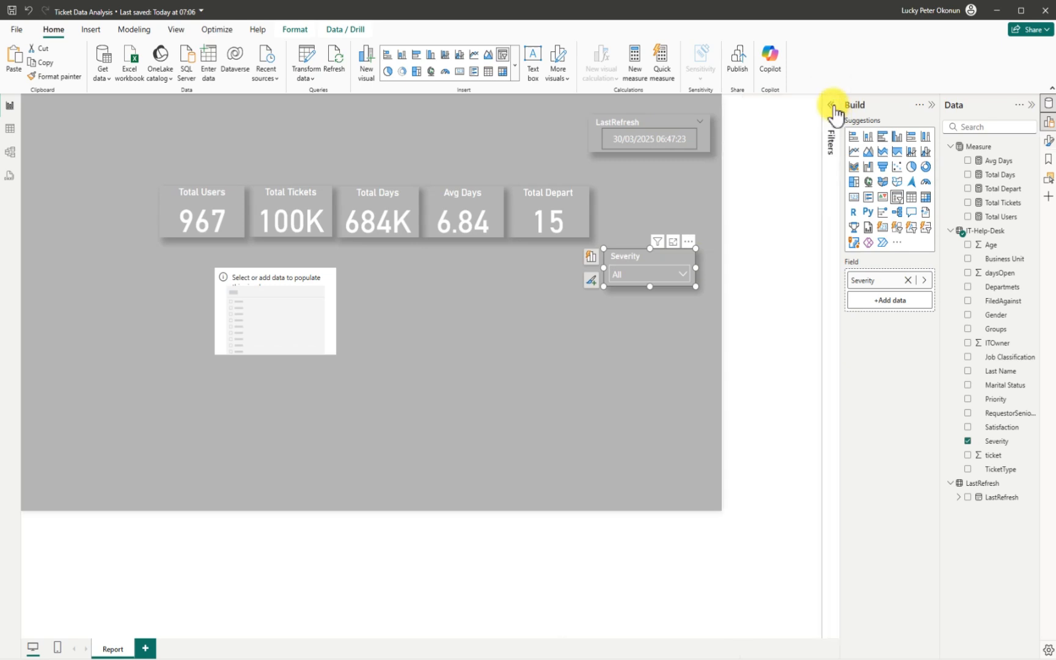
{"action": "left_click_drag", "start_coordinate": [712, 276], "coordinate": [714, 273]}
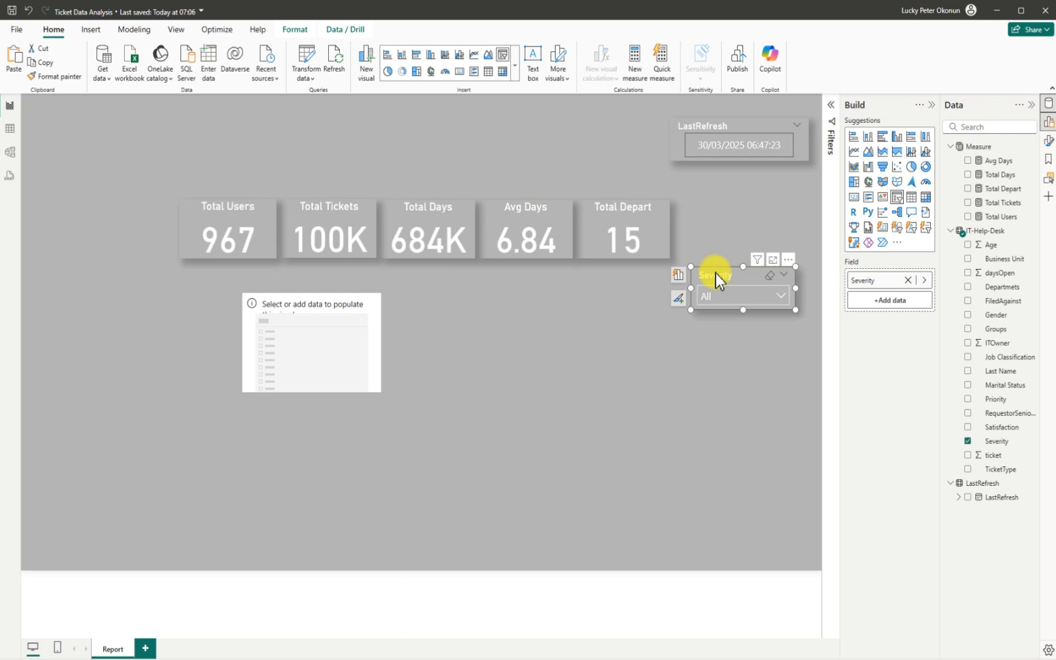
{"action": "left_click_drag", "start_coordinate": [715, 278], "coordinate": [730, 248]}
- Place a copy of the Severity slicer directly below it and replace the copy's field with Priority
{"action": "left_click_drag", "start_coordinate": [744, 360], "coordinate": [735, 299]}
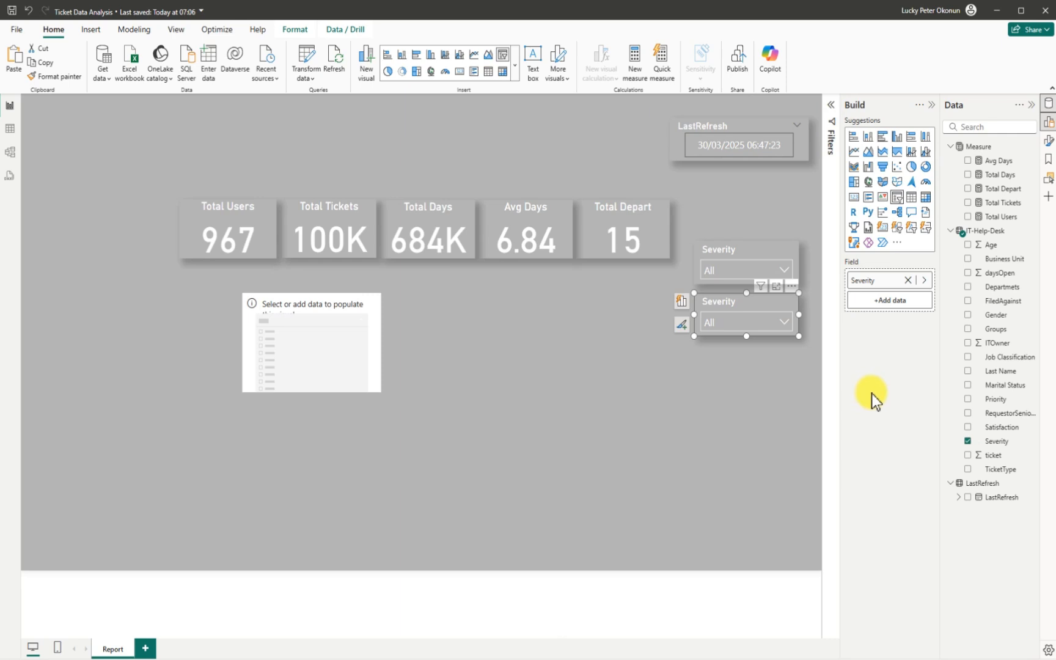
{"action": "left_click", "coordinate": [968, 441]}
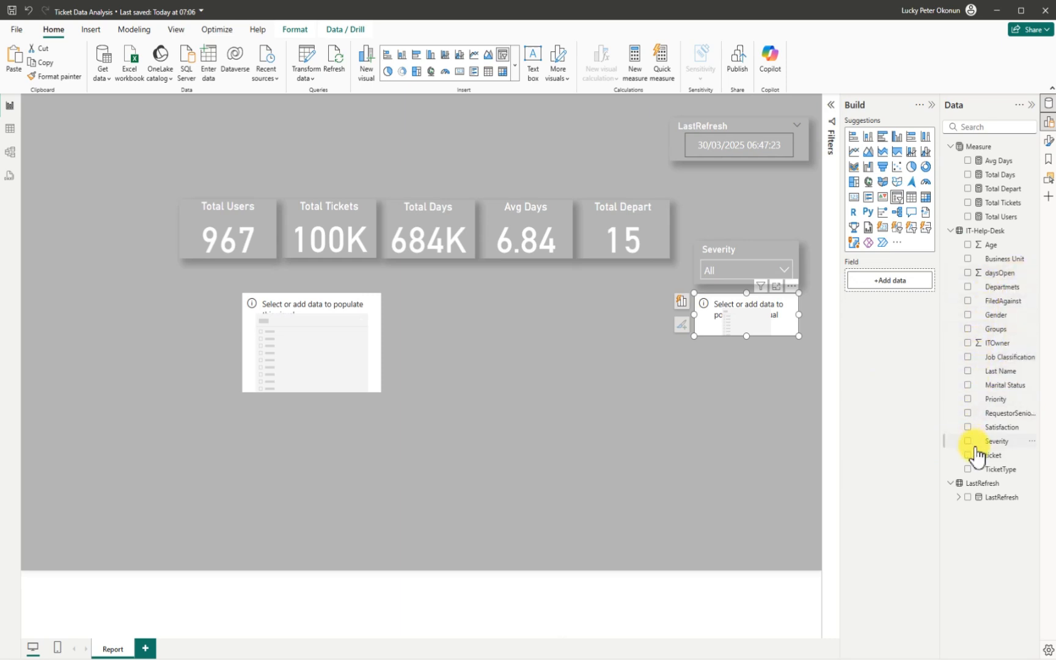
{"action": "left_click", "coordinate": [968, 400]}
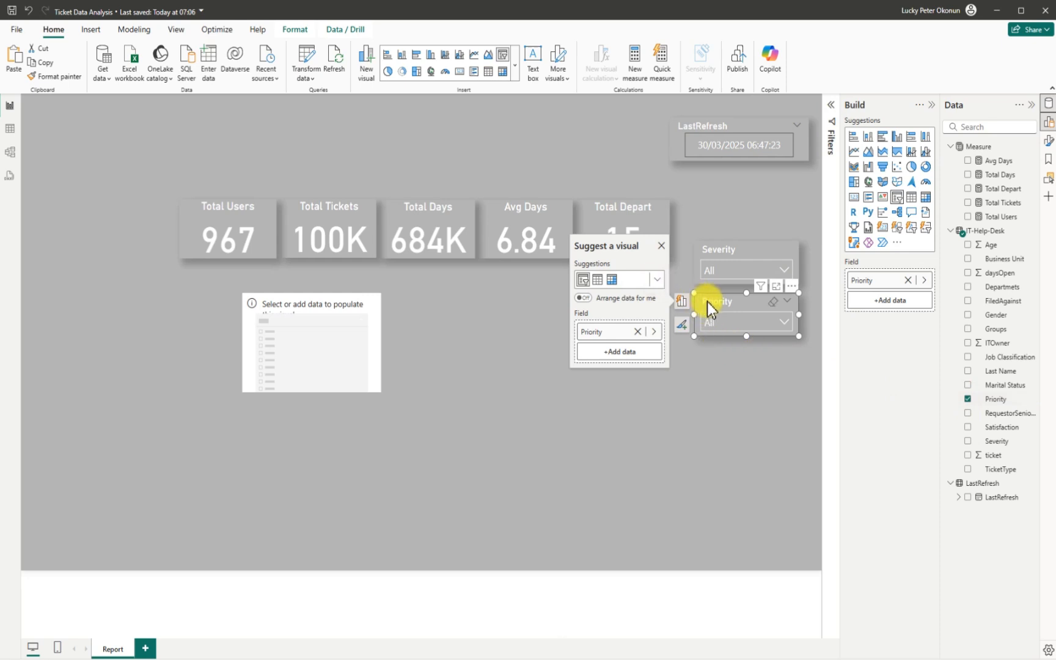
- Place a copy of the Priority slicer directly below it and replace the copy's field with TicketType
{"action": "left_click_drag", "start_coordinate": [706, 302], "coordinate": [705, 354]}
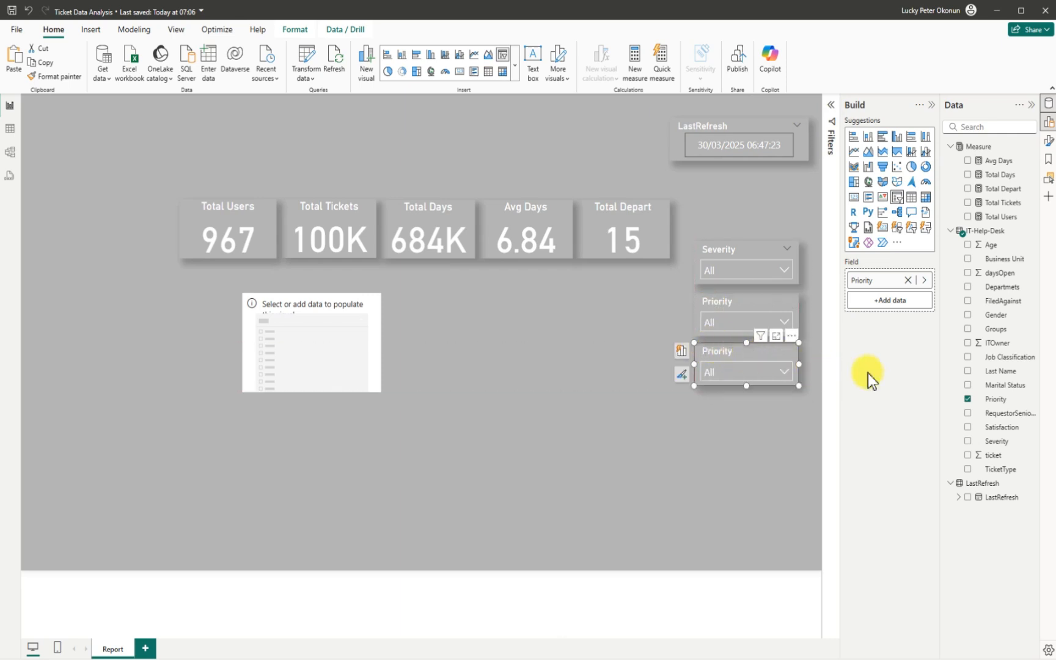
{"action": "left_click", "coordinate": [967, 399]}
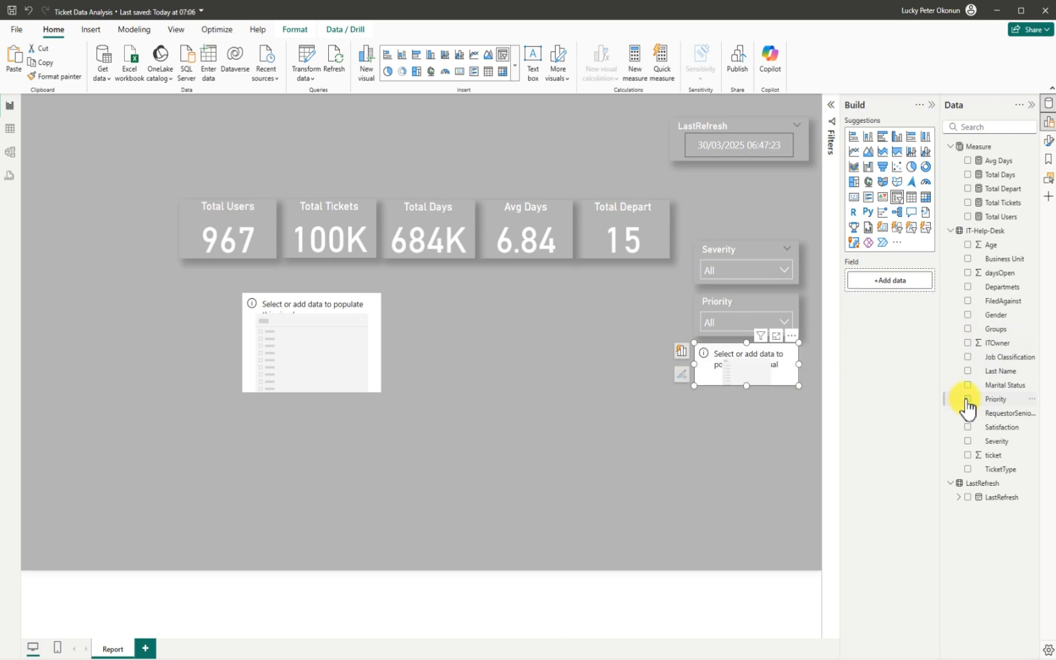
{"action": "left_click", "coordinate": [967, 469]}
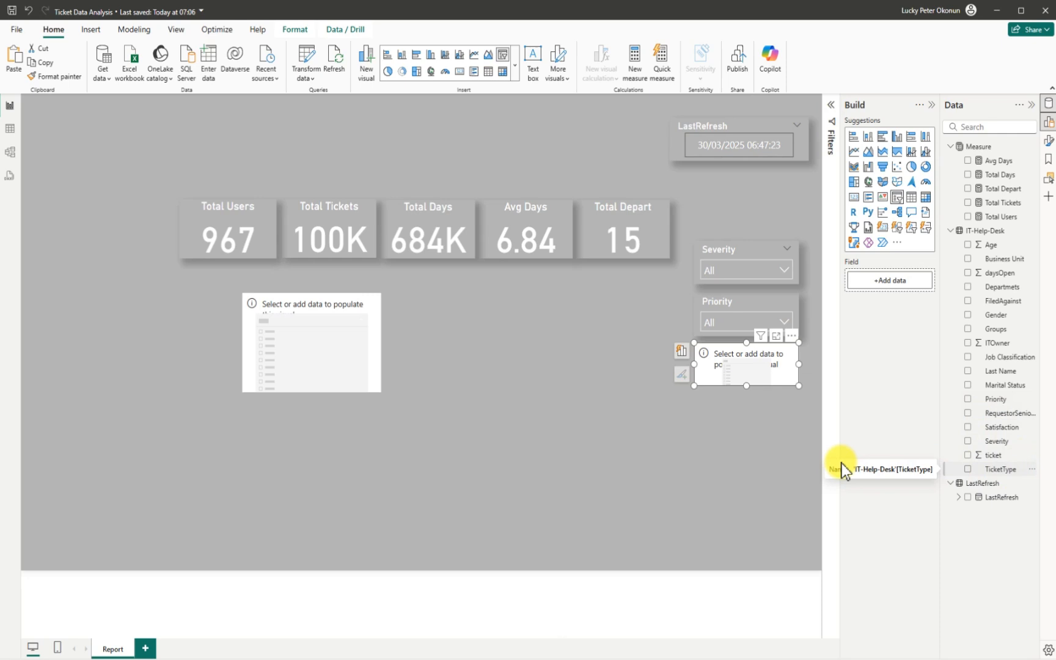
- Place a copy of the TicketType slicer directly below it and replace the copy's field with Satisfaction
{"action": "left_click", "coordinate": [706, 356]}
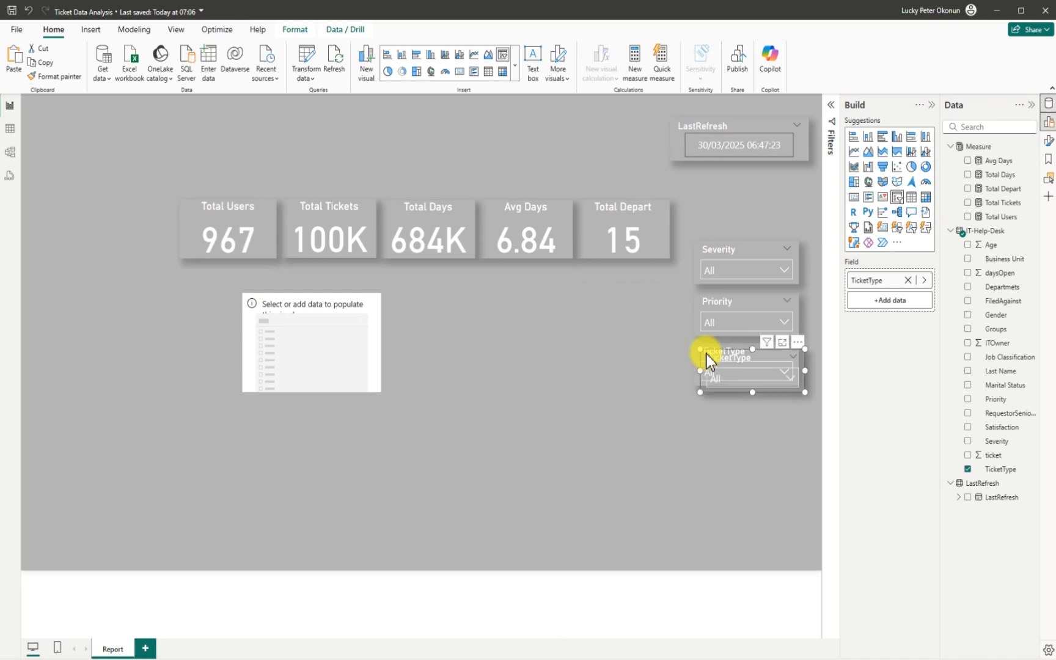
{"action": "left_click_drag", "start_coordinate": [707, 355], "coordinate": [705, 408]}
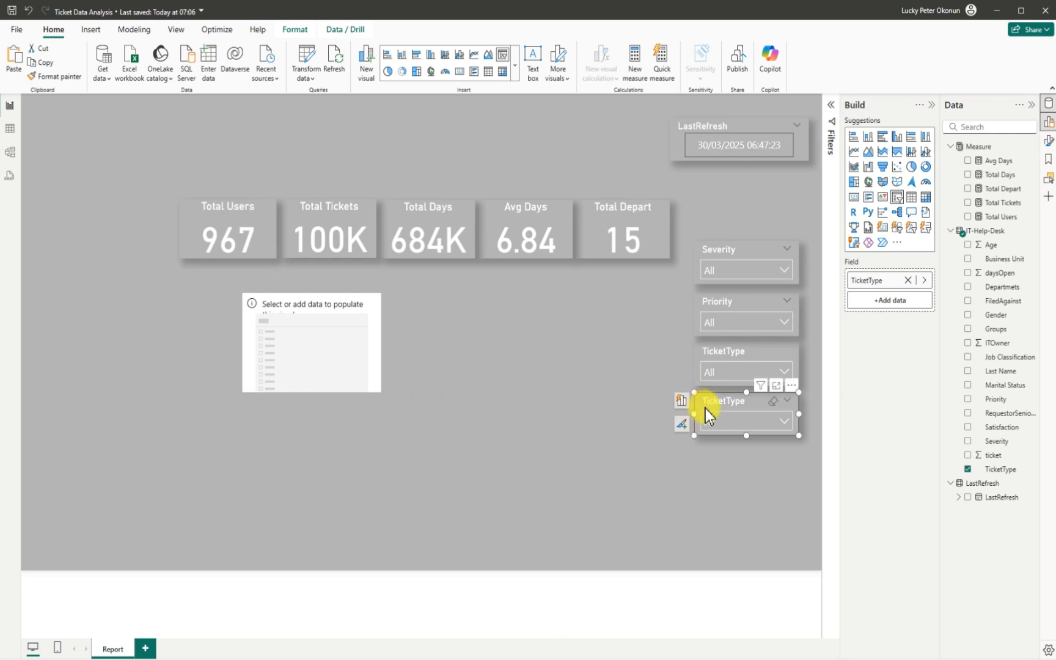
{"action": "left_click", "coordinate": [967, 470]}
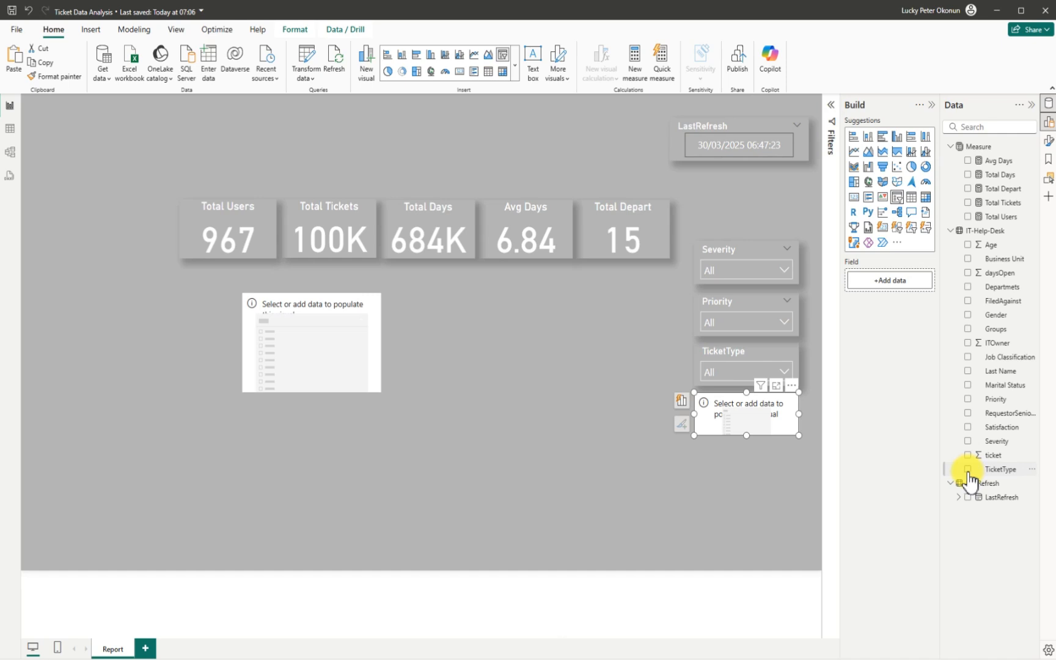
{"action": "left_click", "coordinate": [967, 429]}
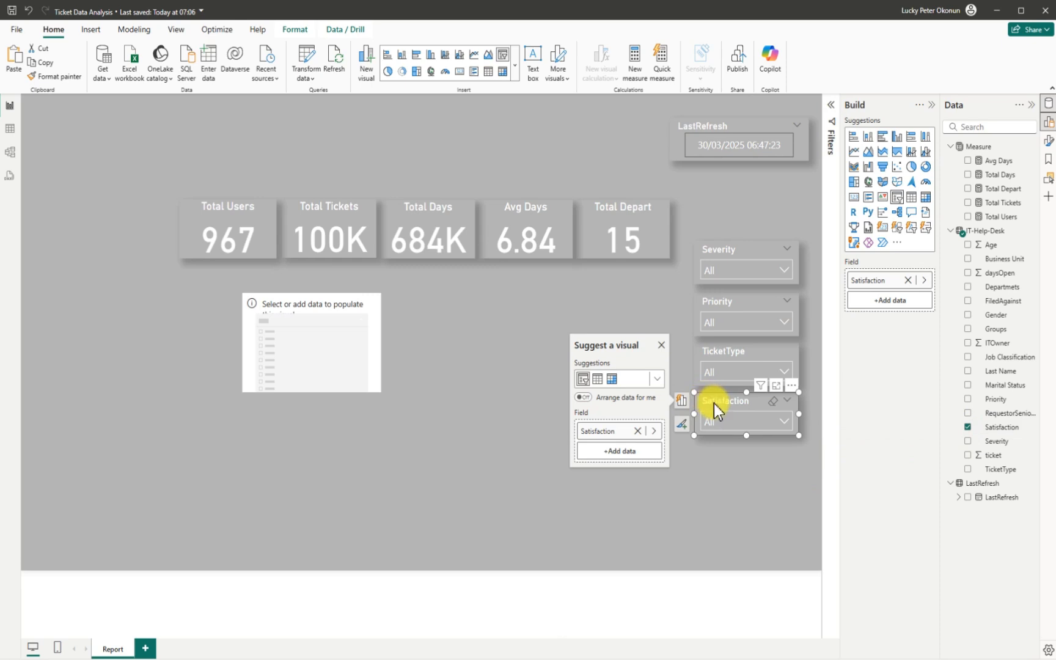
- Place a copy of the Satisfaction slicer directly below it and replace the copy's field with Departmets
{"action": "left_click_drag", "start_coordinate": [712, 403], "coordinate": [709, 464]}
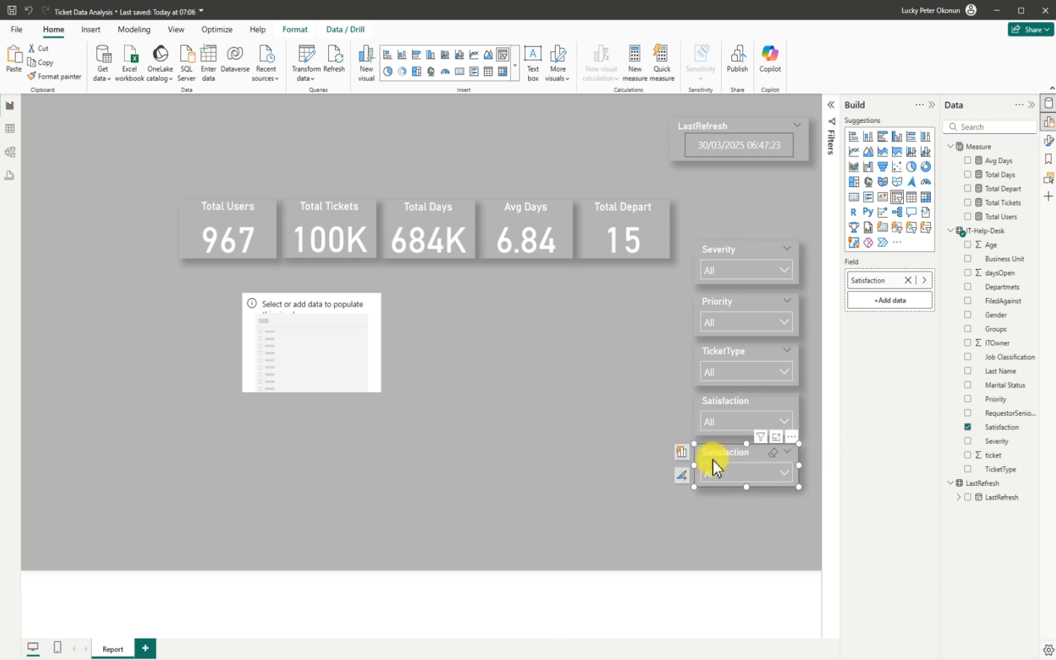
{"action": "left_click", "coordinate": [967, 427]}
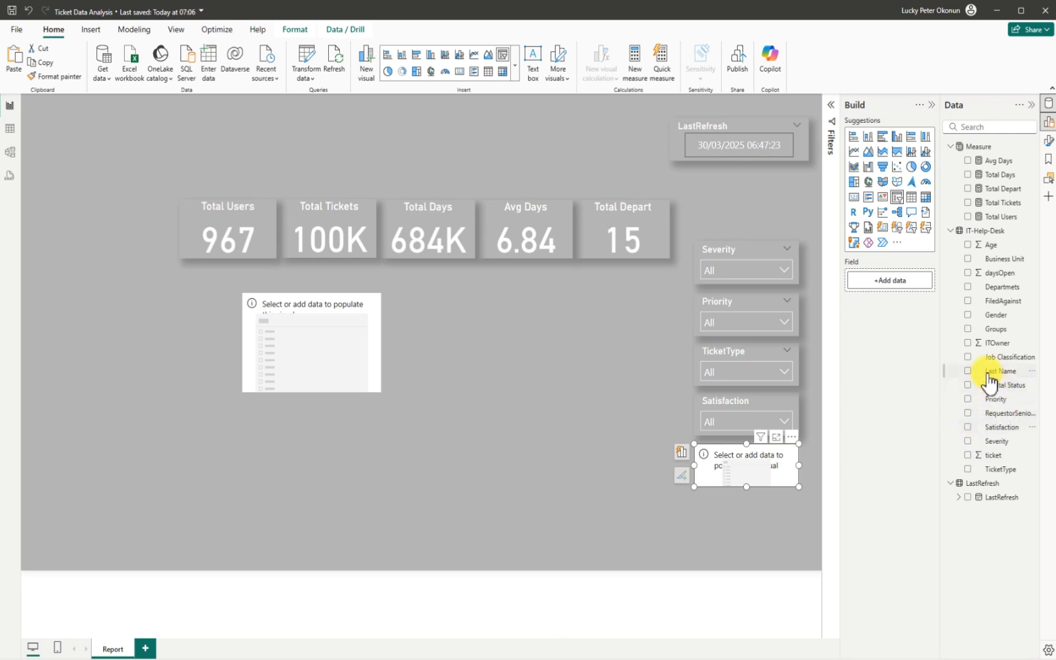
{"action": "left_click", "coordinate": [968, 288]}
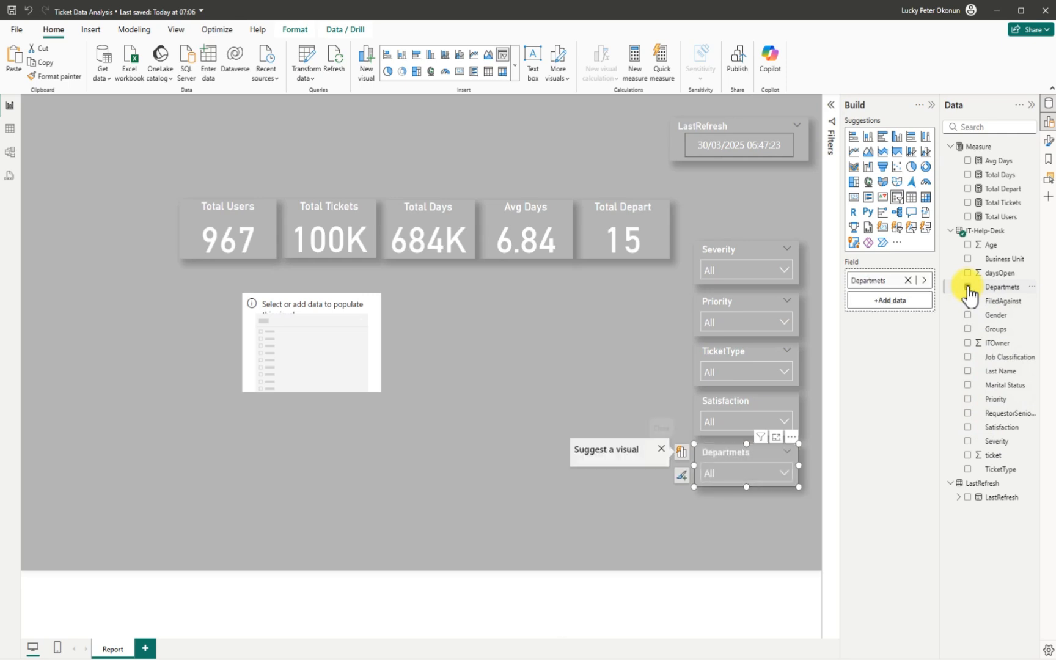
{"action": "left_click", "coordinate": [717, 453]}
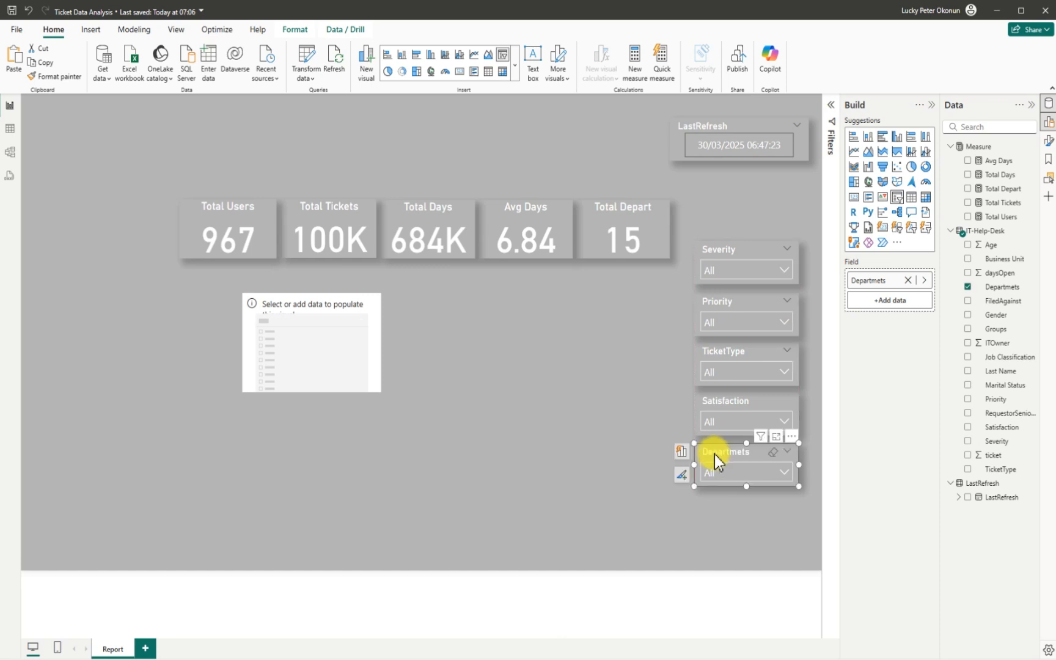
- Place a copy of the Departmets slicer directly below it and replace the copy's field with RequestorSenio...
{"action": "left_click_drag", "start_coordinate": [716, 460], "coordinate": [709, 498]}
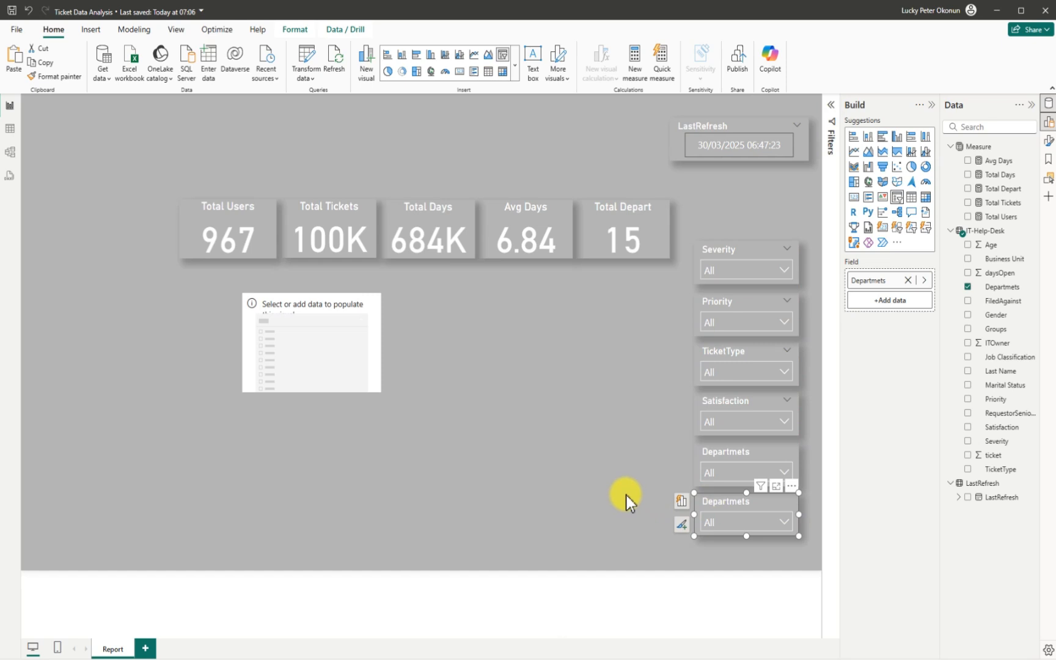
{"action": "left_click", "coordinate": [968, 286]}
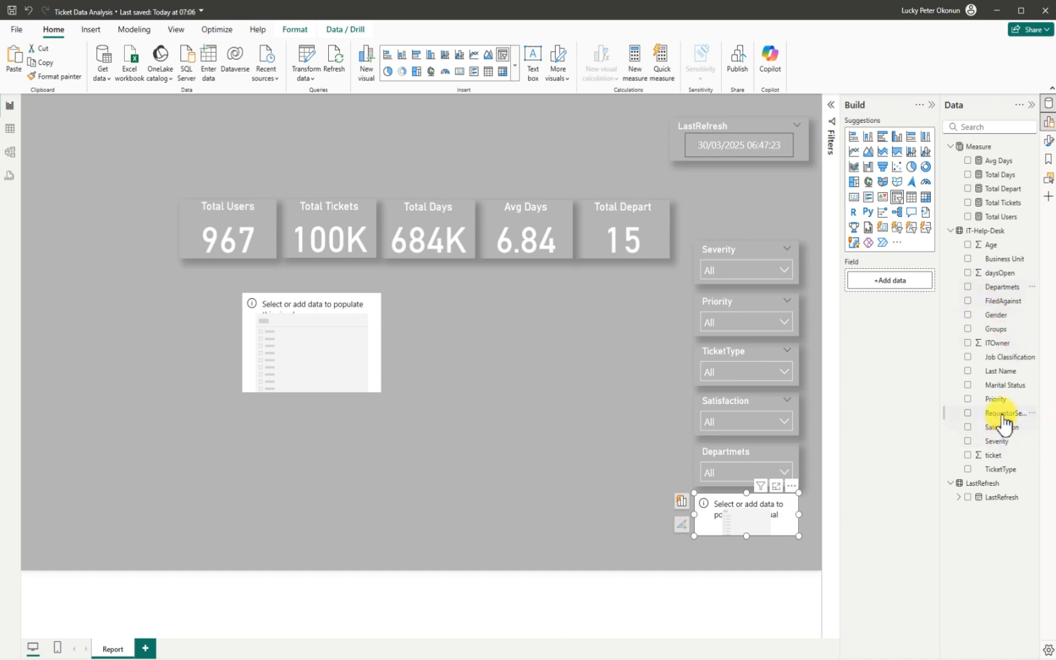
{"action": "left_click", "coordinate": [968, 413]}
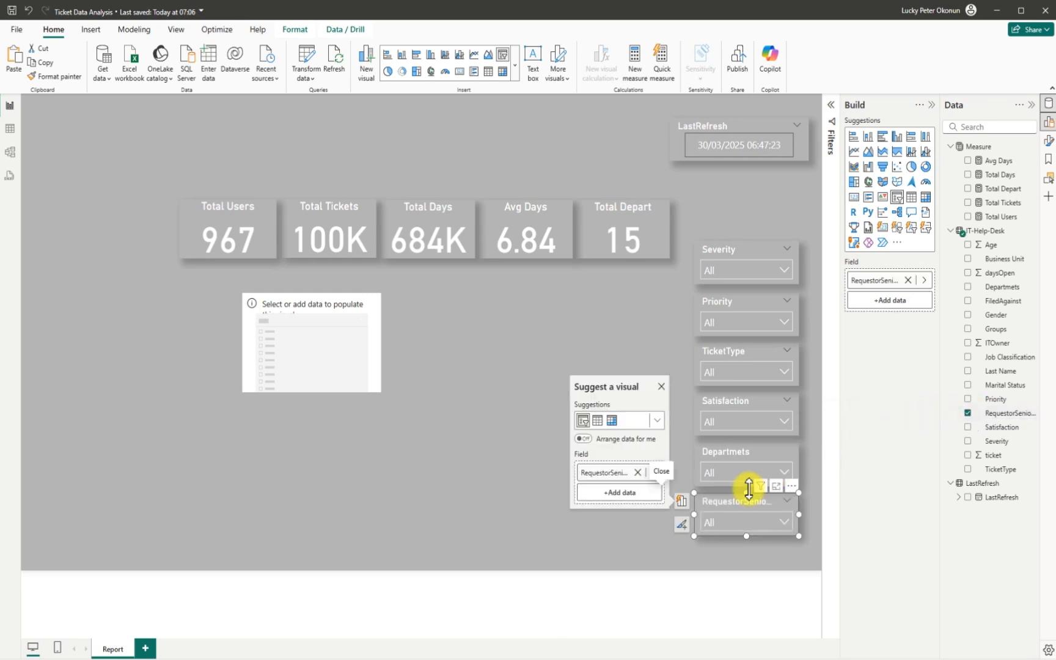
- Move the Severity slicer slightly and place a copy of it directly above, aligned with the top of the KPI cards
{"action": "left_click", "coordinate": [719, 248]}
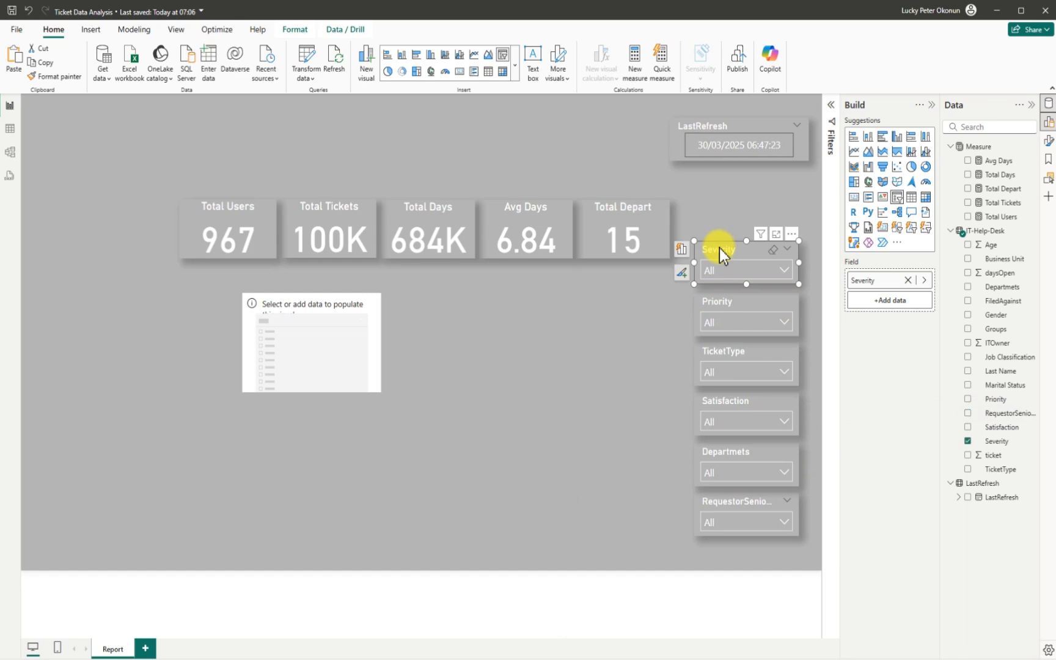
{"action": "left_click_drag", "start_coordinate": [719, 248], "coordinate": [723, 207]}
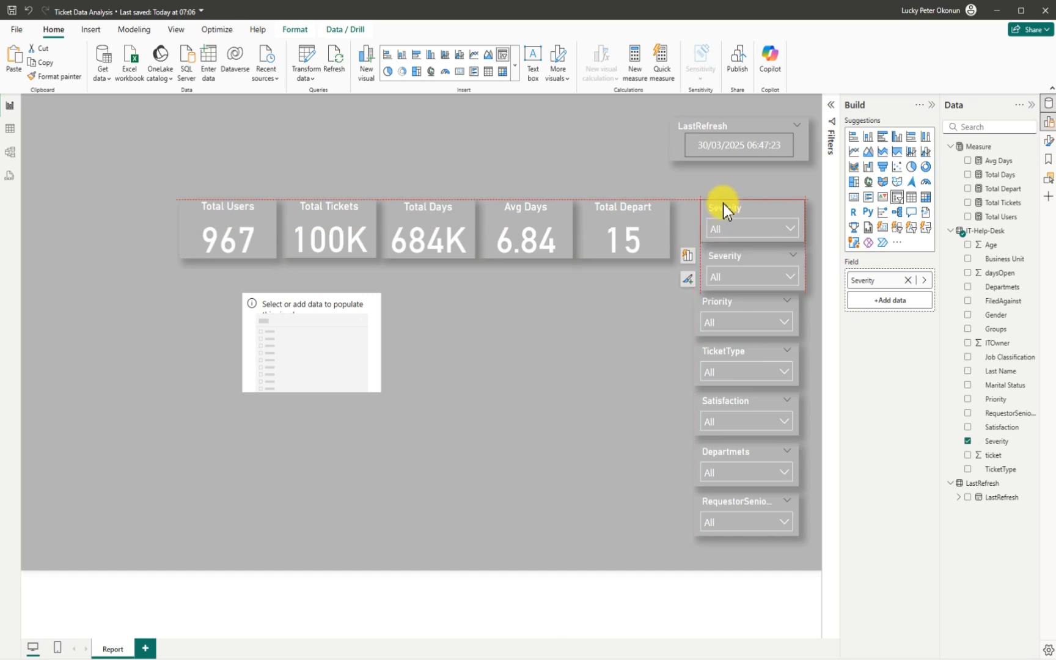
{"action": "left_click_drag", "start_coordinate": [723, 204], "coordinate": [723, 203]}
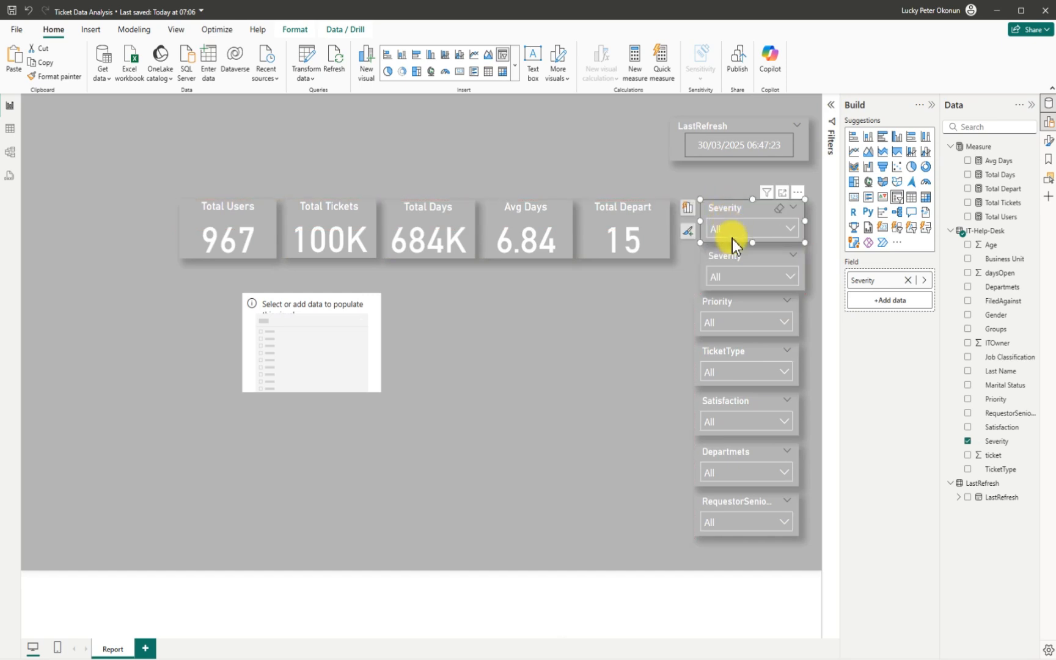
- Replace the lower Severity slicer's field with FiledAgainst and remove the empty visual below the KPI cards
{"action": "left_click", "coordinate": [707, 257]}
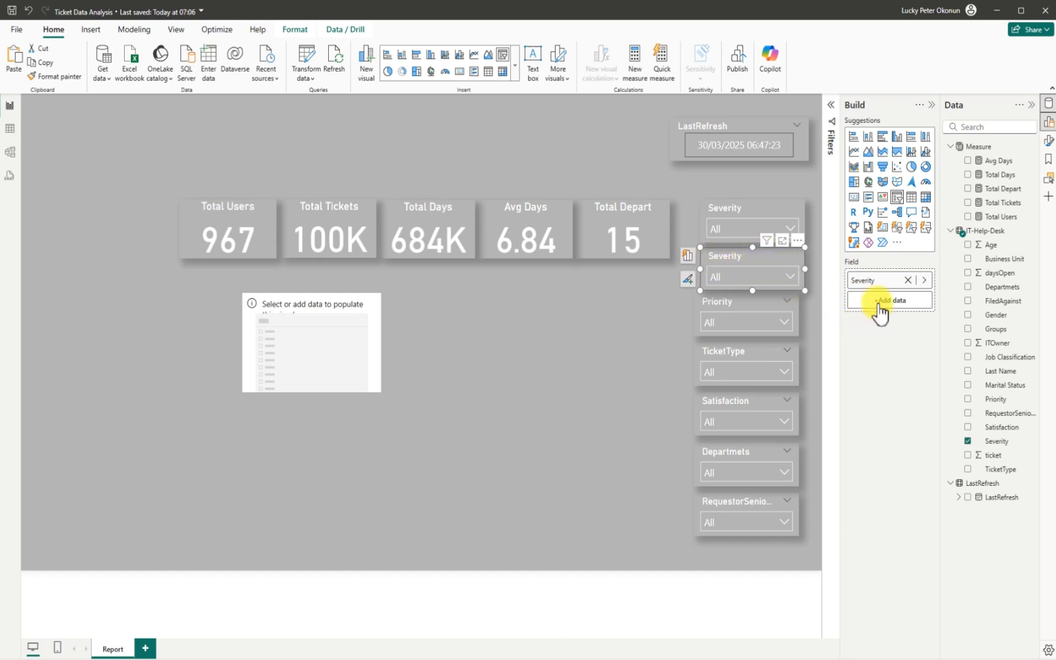
{"action": "left_click", "coordinate": [967, 441]}
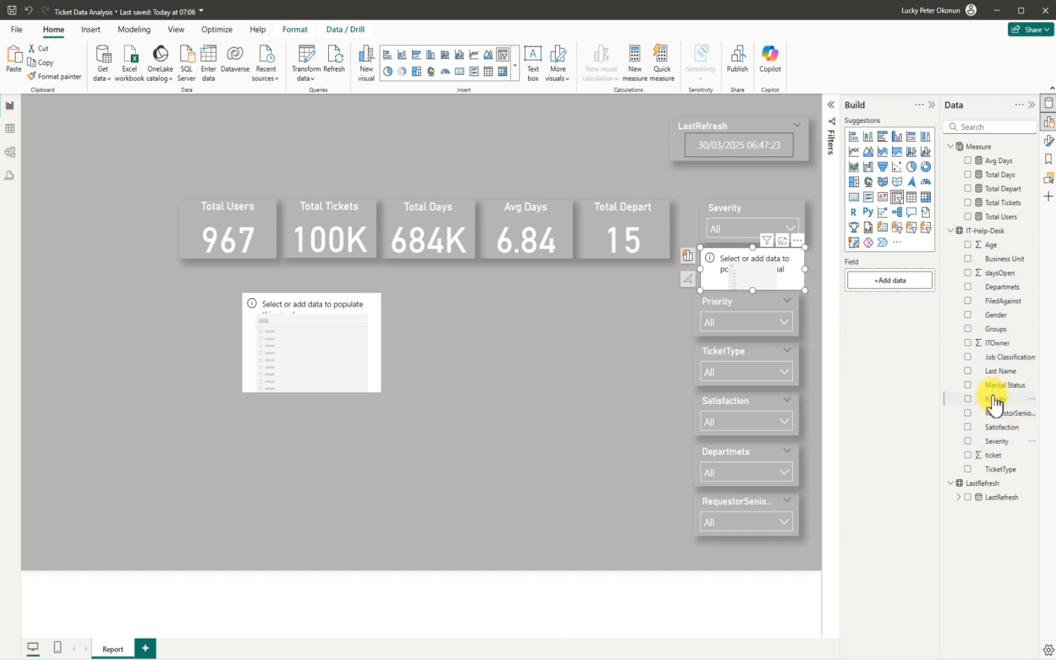
{"action": "left_click", "coordinate": [968, 301]}
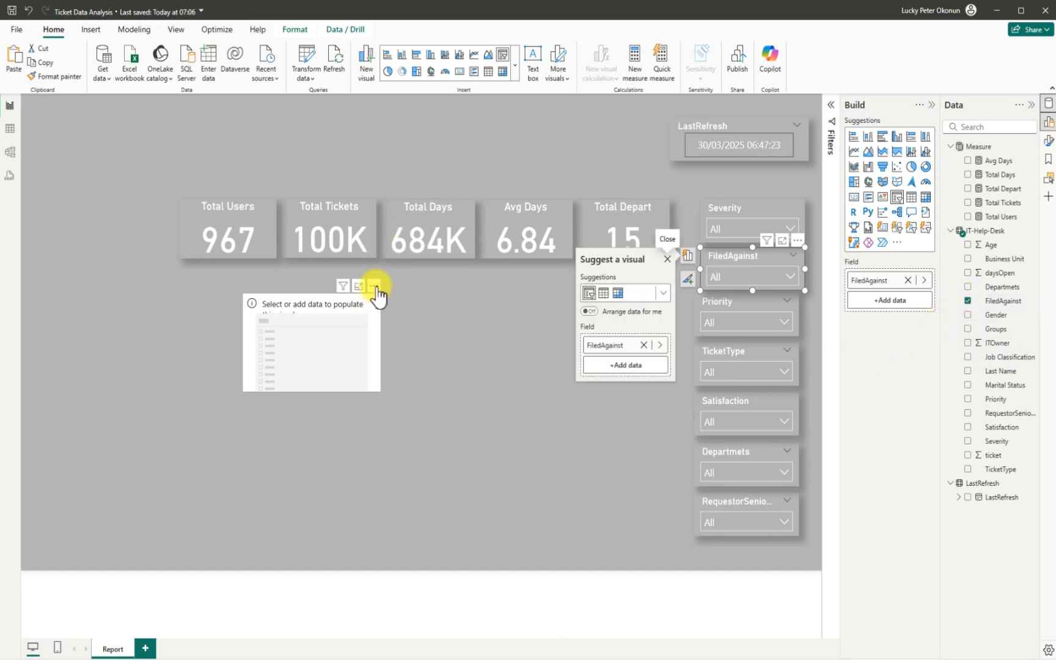
{"action": "left_click", "coordinate": [374, 286]}
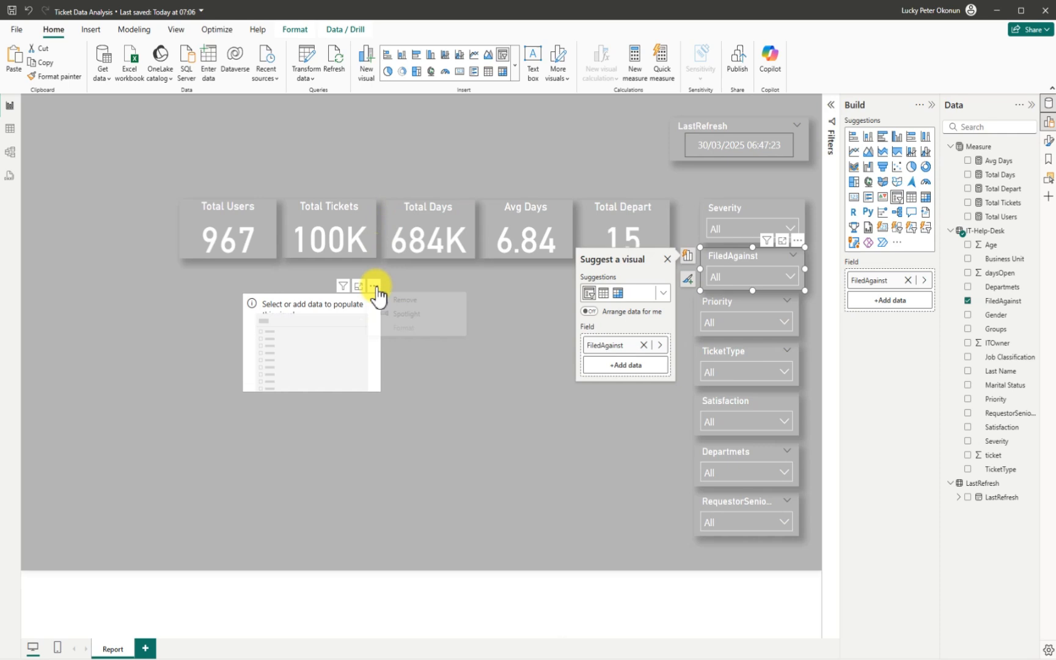
{"action": "left_click", "coordinate": [413, 299]}
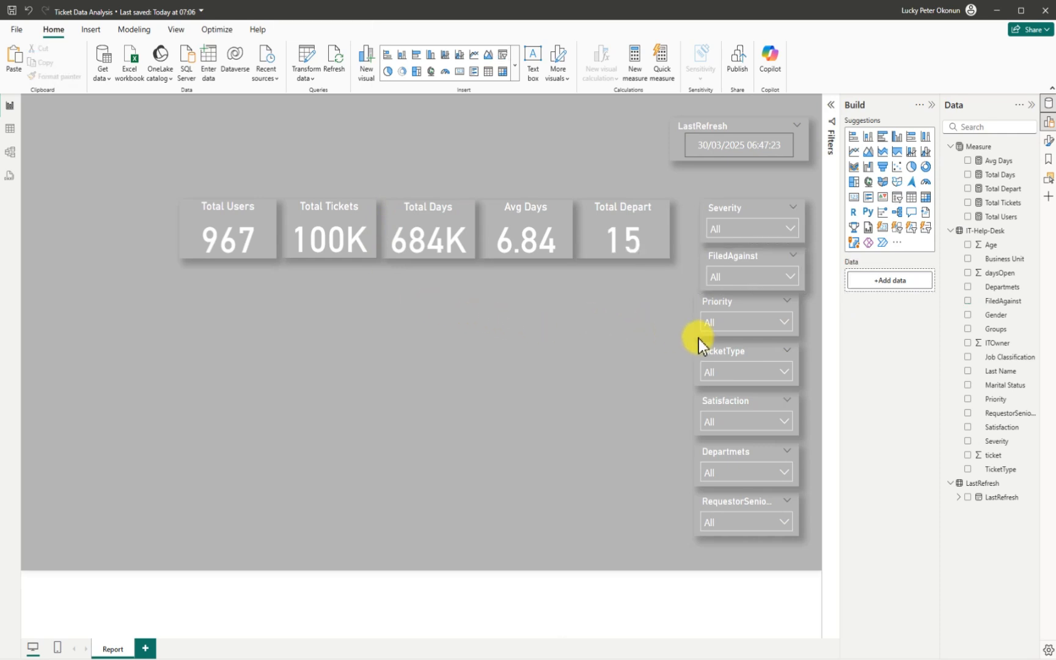
- Test the Severity slicer by filtering on Critical and Major in turn, and clear the selection
{"action": "left_click", "coordinate": [790, 229]}
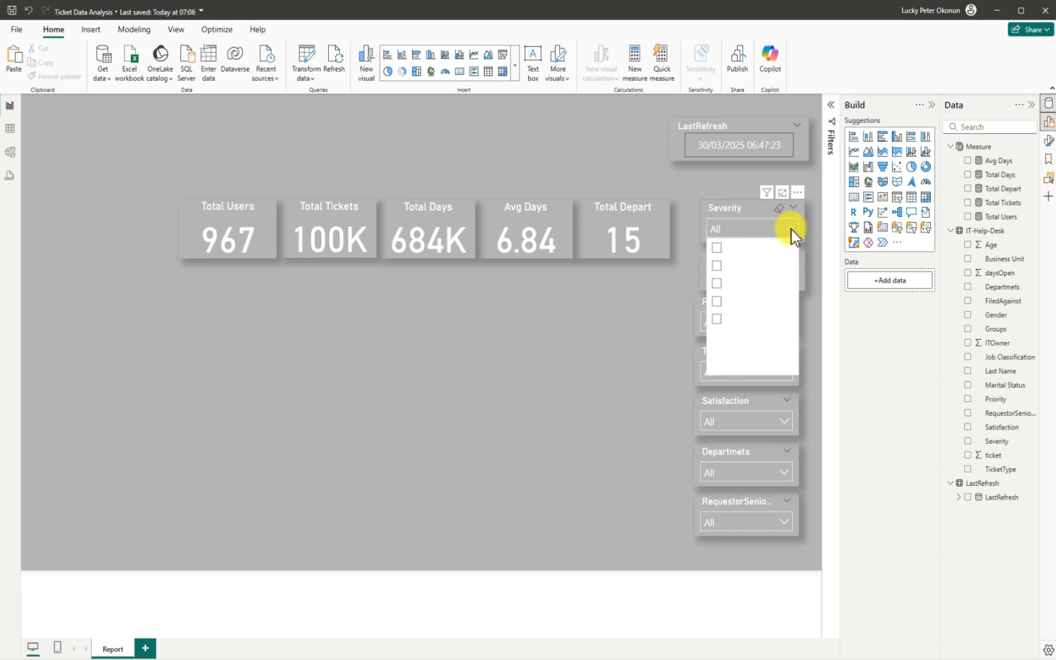
{"action": "left_click", "coordinate": [717, 248]}
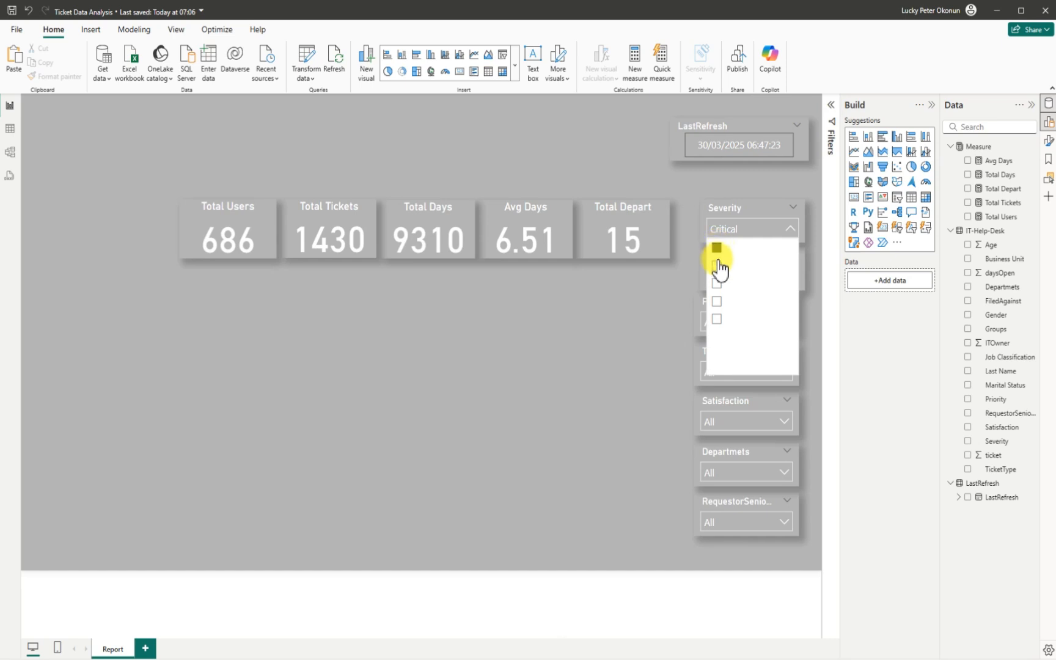
{"action": "left_click", "coordinate": [717, 265]}
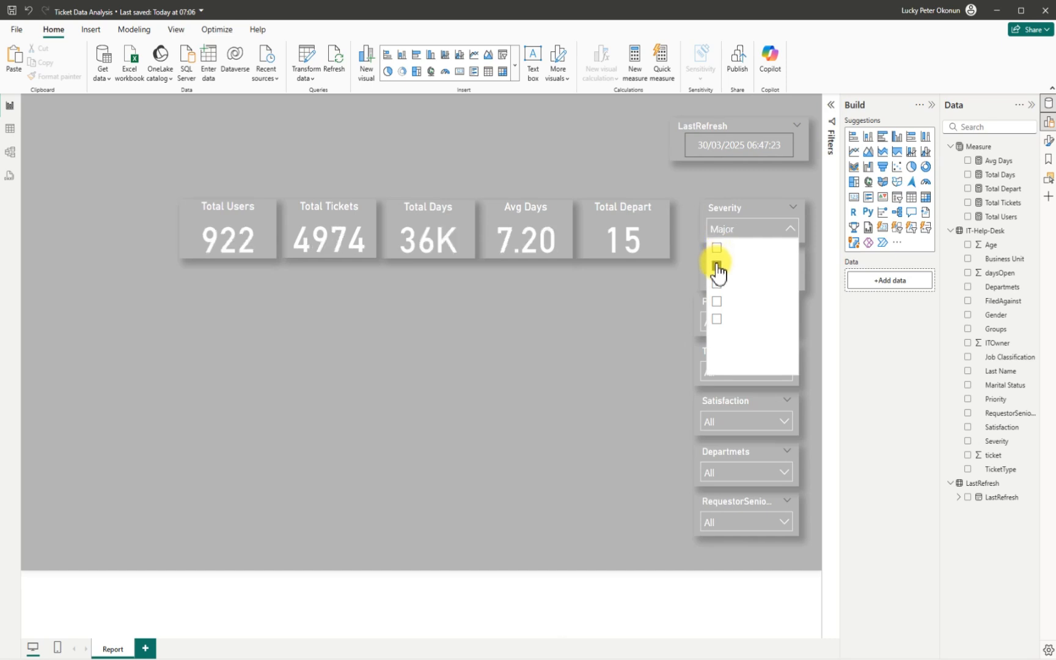
{"action": "left_click", "coordinate": [717, 247]}
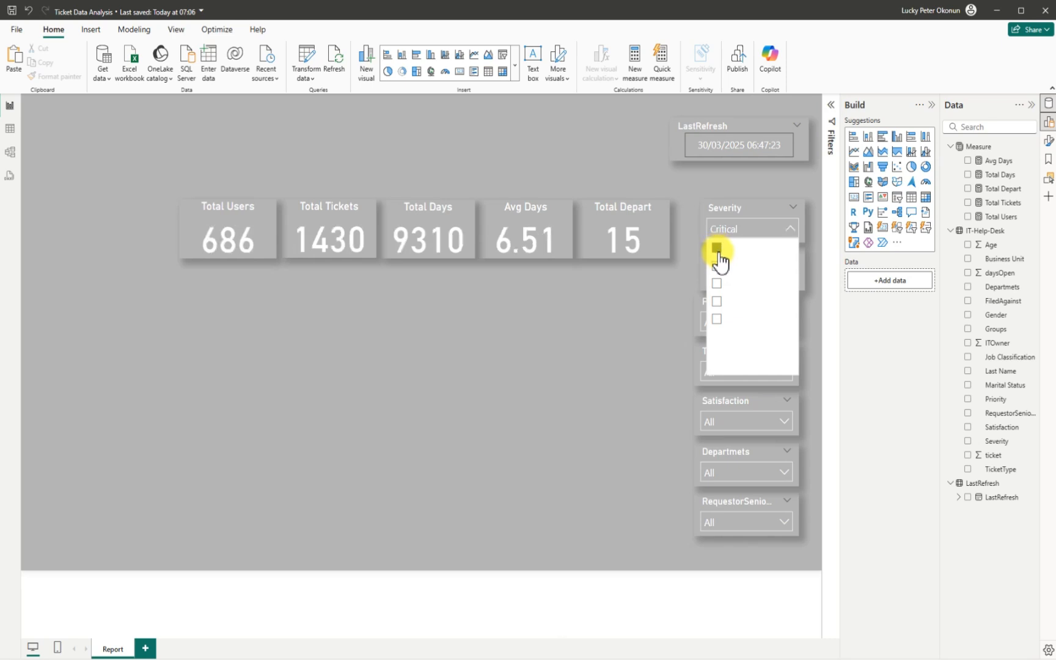
{"action": "left_click", "coordinate": [718, 267]}
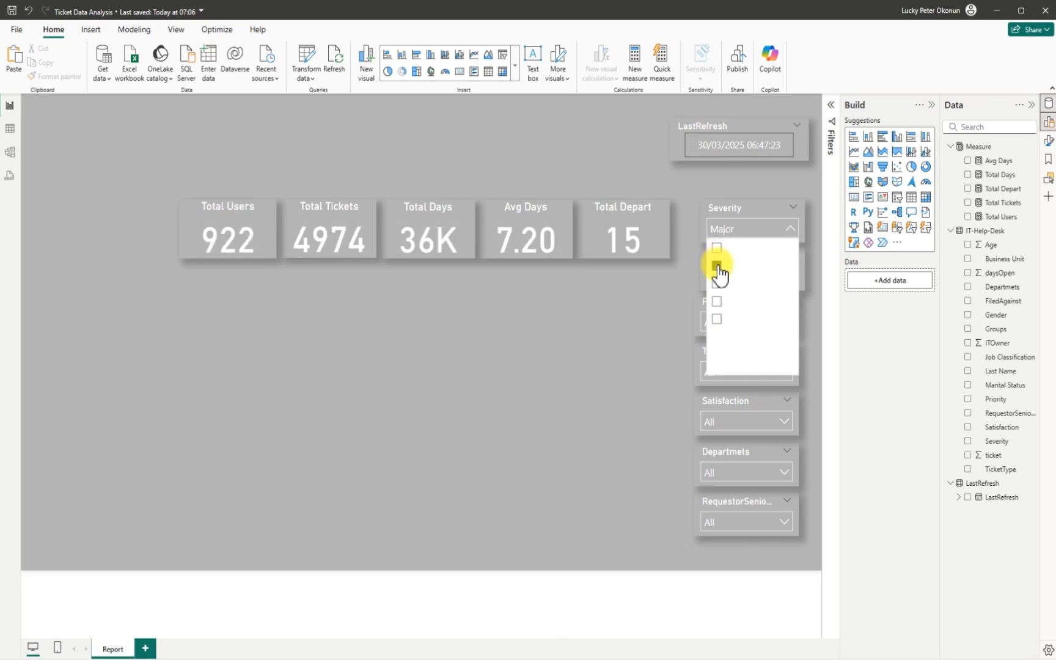
{"action": "left_click", "coordinate": [746, 263]}
{"action": "left_click", "coordinate": [755, 209]}
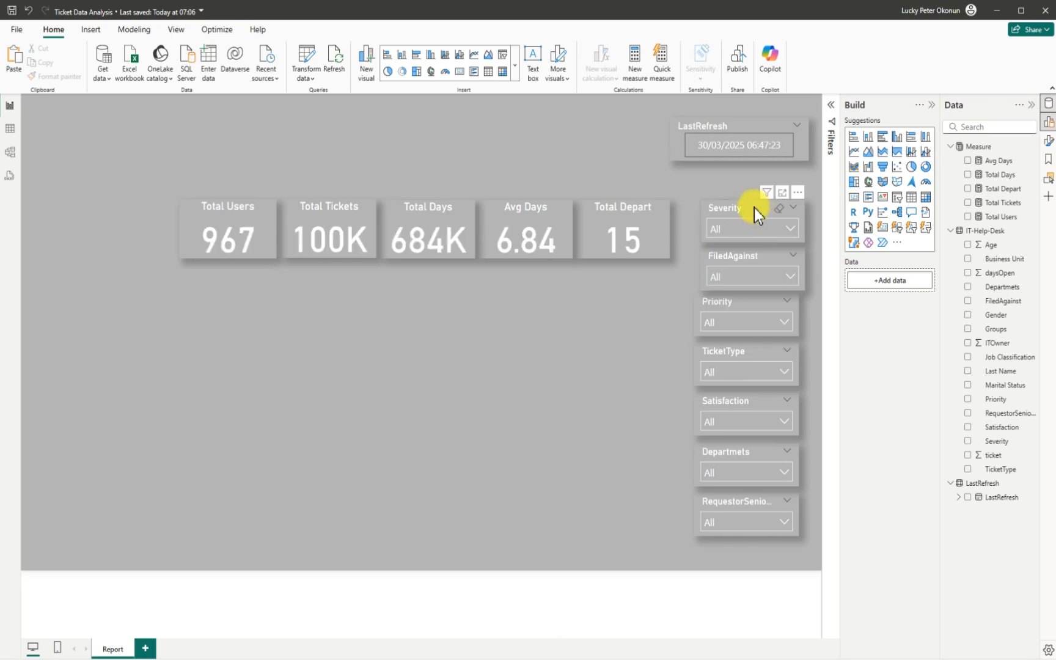
- Try a medium gray font color for the Severity slicer's values and check its dropdown list
{"action": "left_click", "coordinate": [754, 208]}
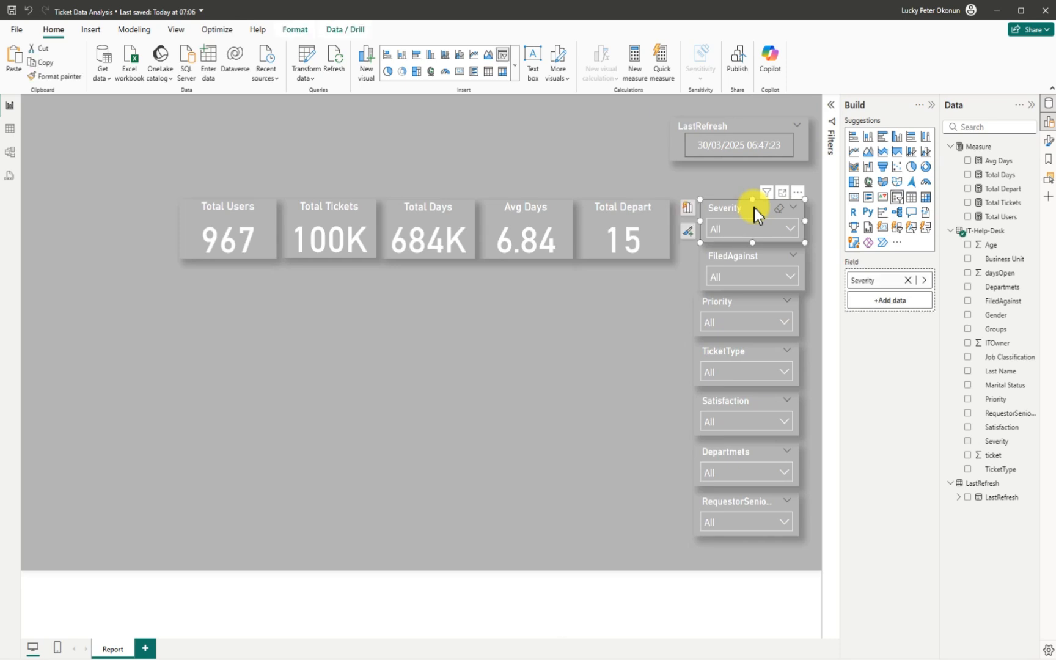
{"action": "left_click", "coordinate": [797, 194]}
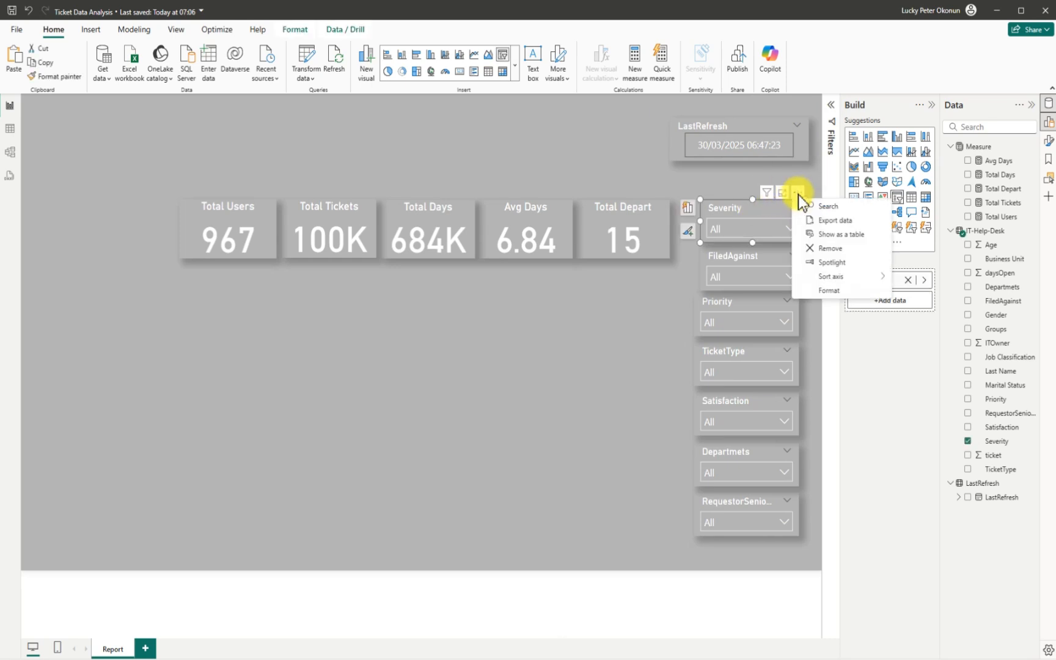
{"action": "left_click", "coordinate": [830, 287]}
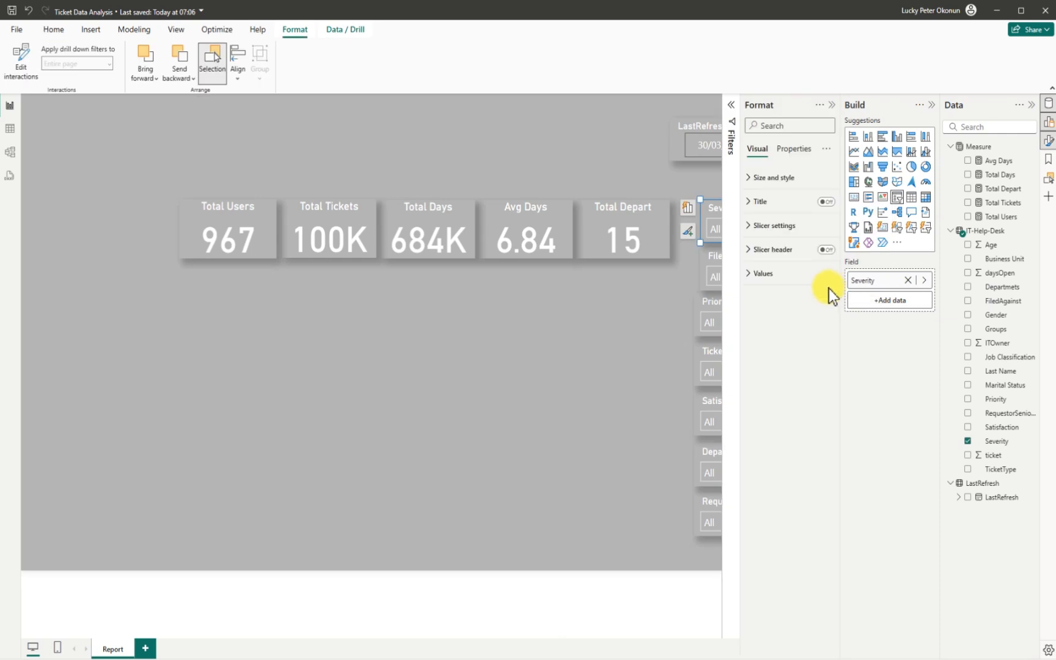
{"action": "left_click", "coordinate": [751, 276]}
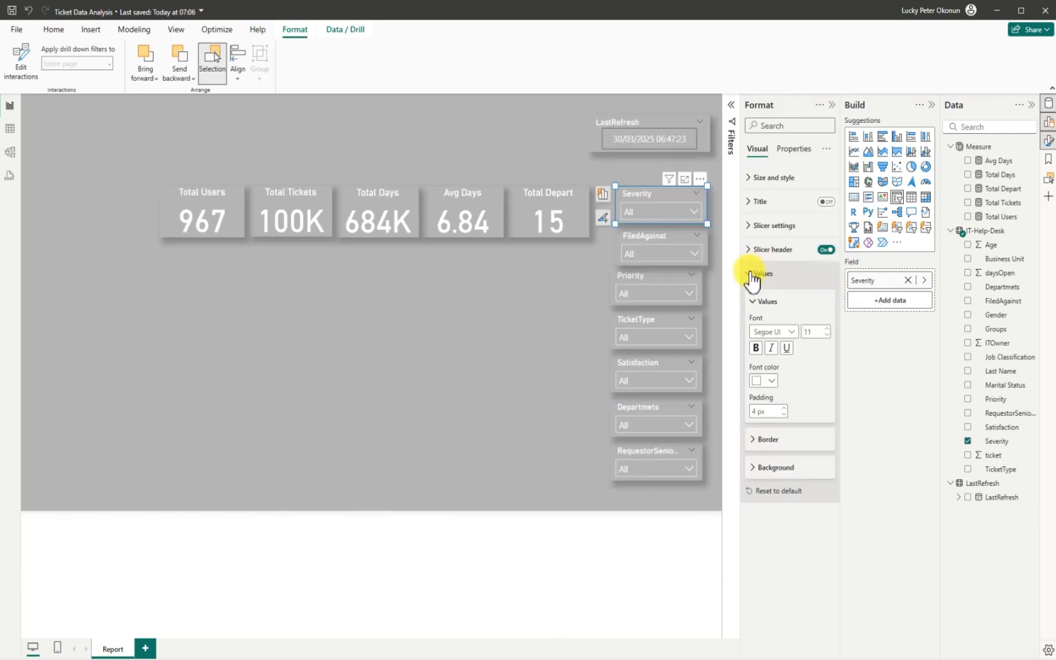
{"action": "left_click", "coordinate": [772, 381]}
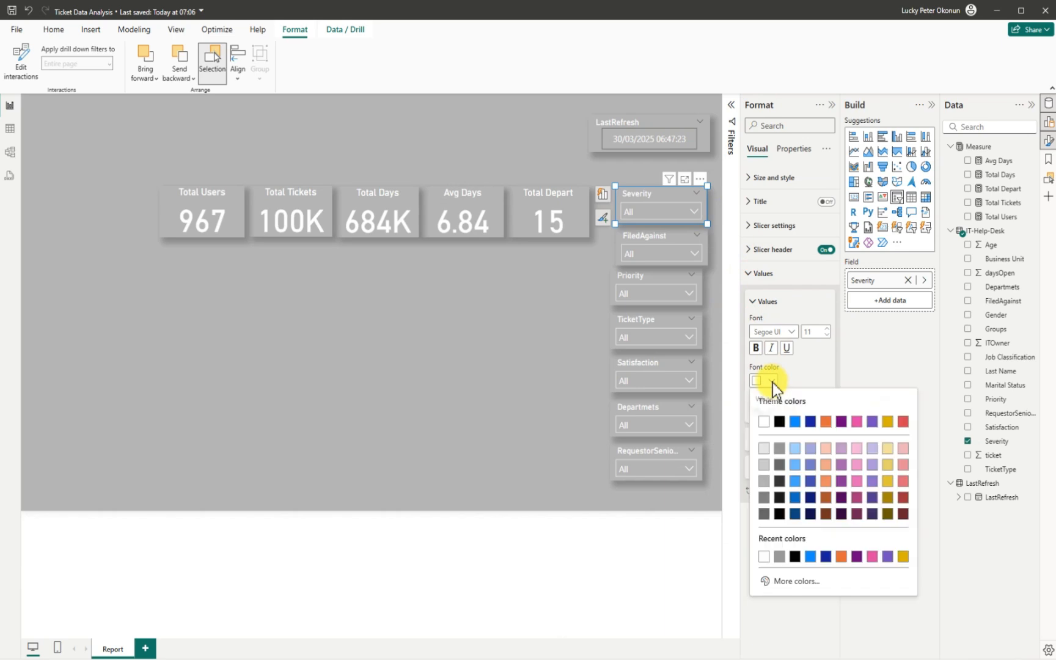
{"action": "left_click", "coordinate": [765, 481]}
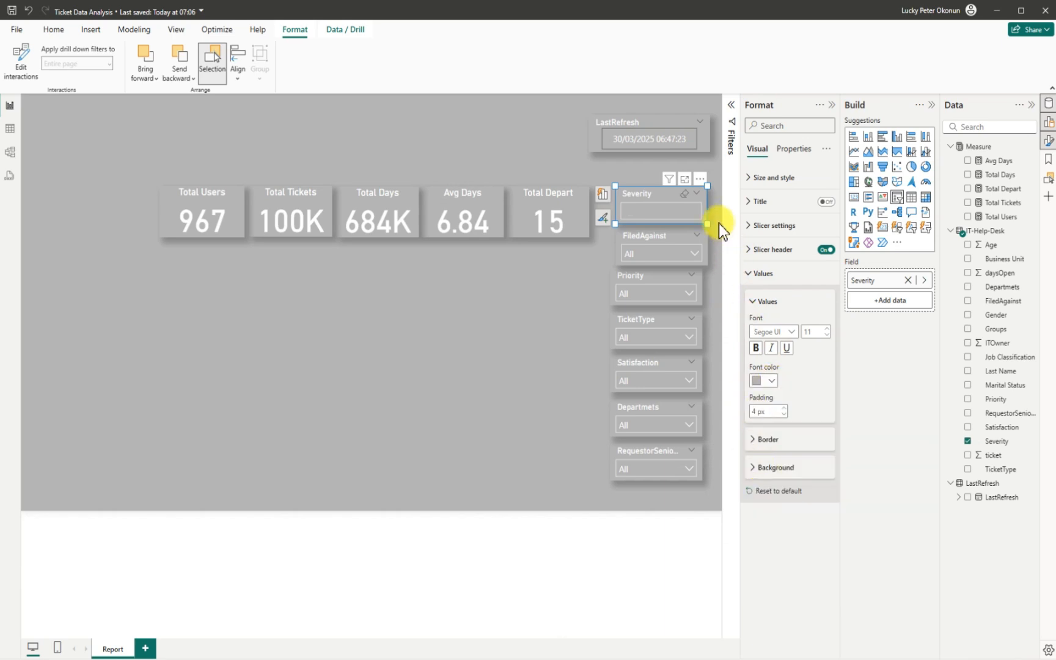
{"action": "left_click", "coordinate": [696, 195]}
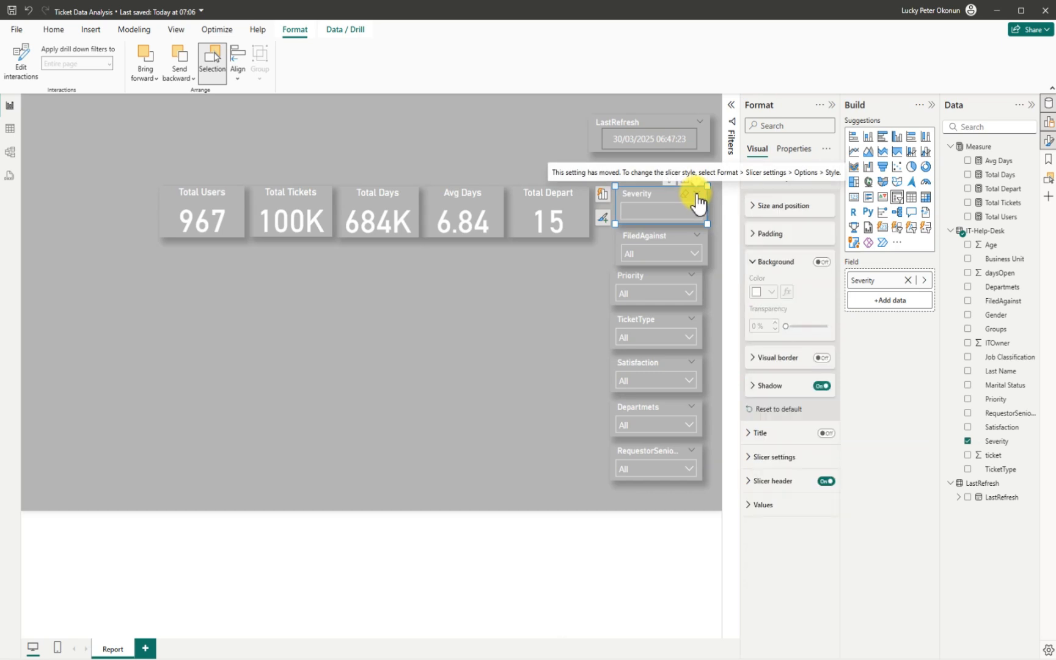
{"action": "left_click", "coordinate": [695, 214]}
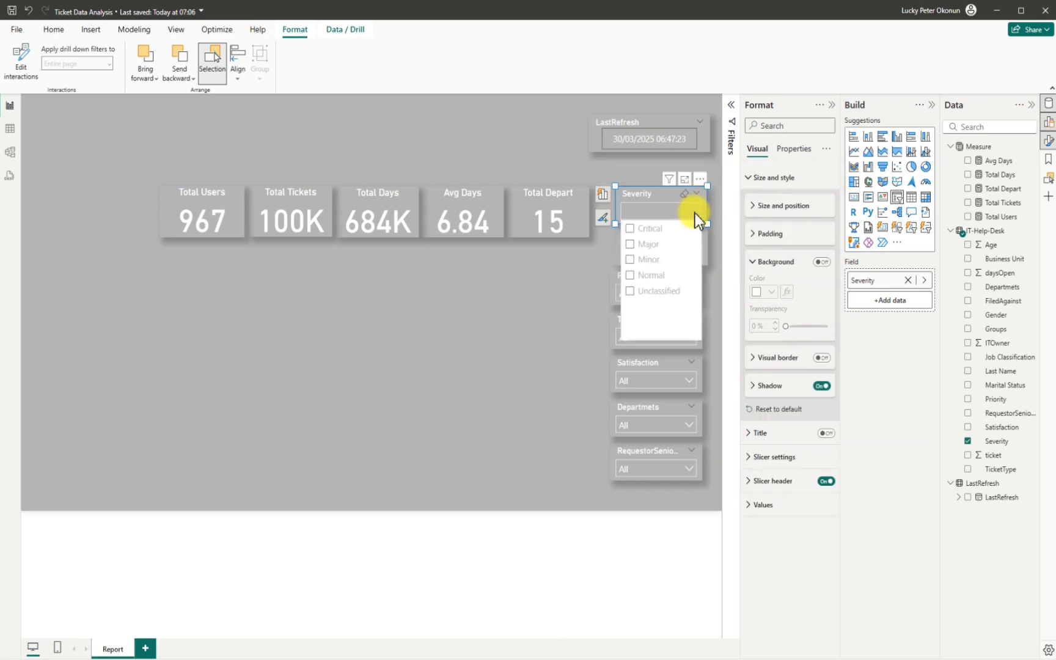
{"action": "left_click", "coordinate": [695, 214]}
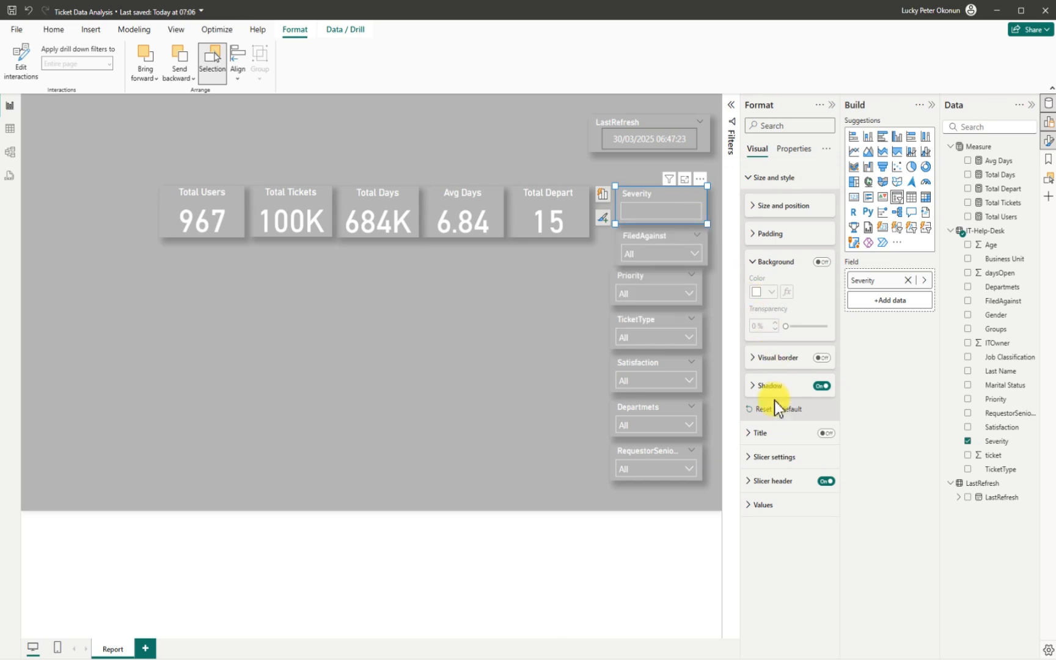
- Set the font color of the Severity slicer's values to a lighter gray and check its dropdown list
{"action": "left_click", "coordinate": [751, 504]}
{"action": "left_click", "coordinate": [771, 611]}
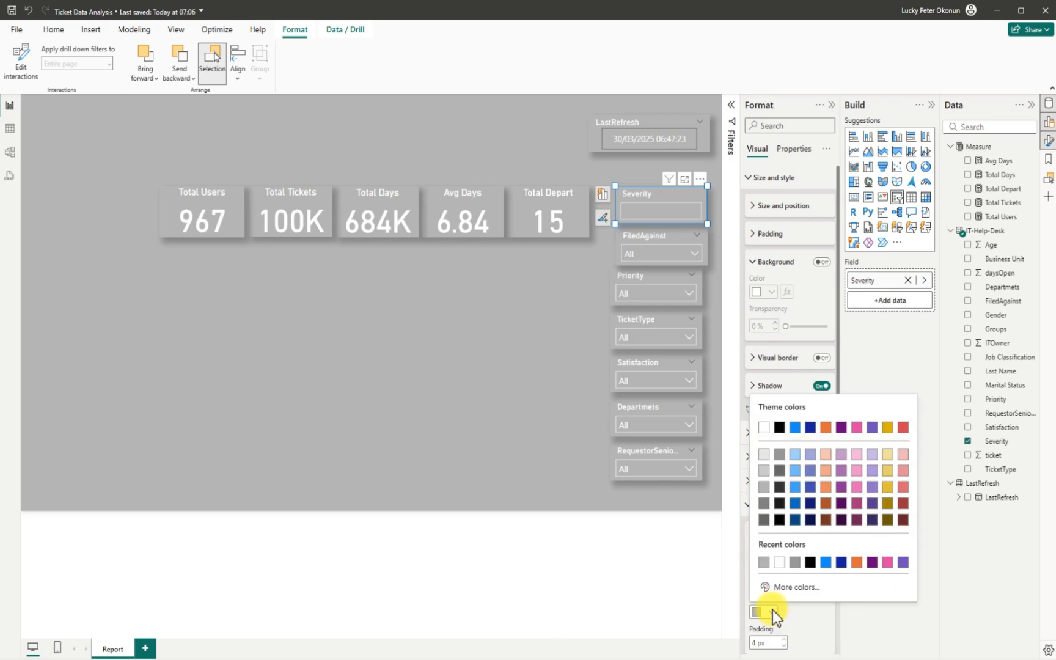
{"action": "left_click", "coordinate": [764, 469]}
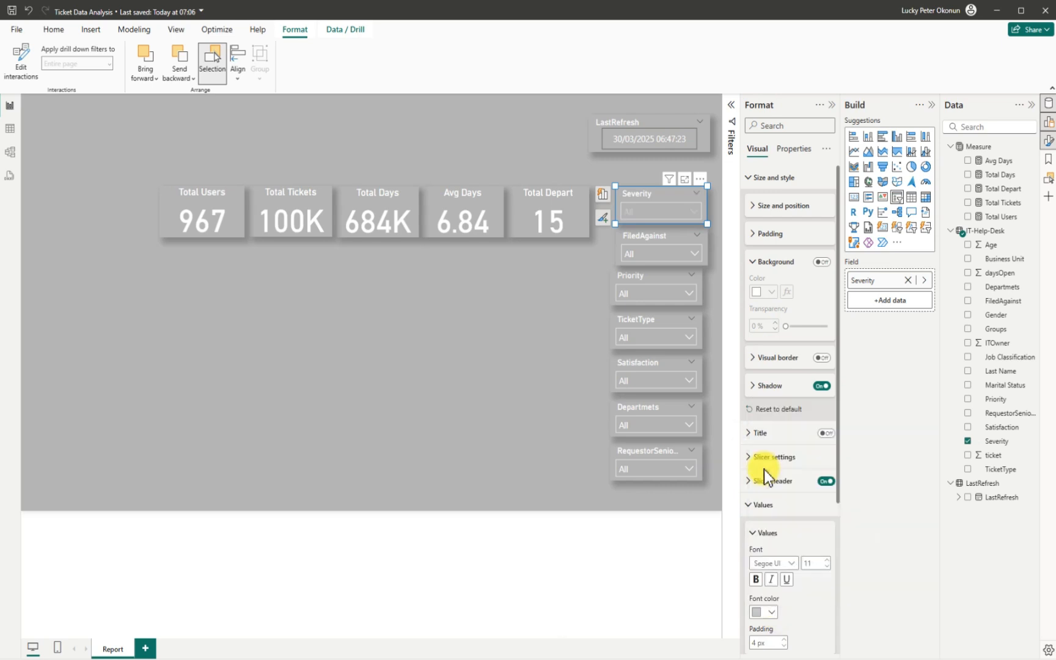
{"action": "left_click", "coordinate": [694, 212]}
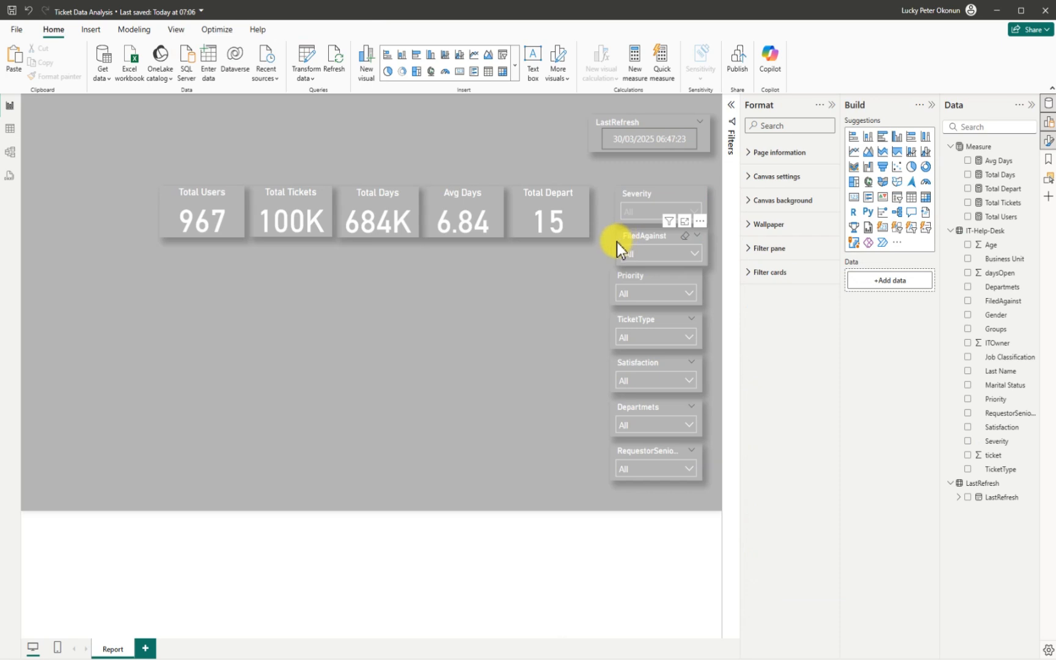
- Align the FiledAgainst, Priority, TicketType and Satisfaction slicers with the Severity slicer in one evenly spaced column
{"action": "left_click_drag", "start_coordinate": [616, 242], "coordinate": [621, 242]}
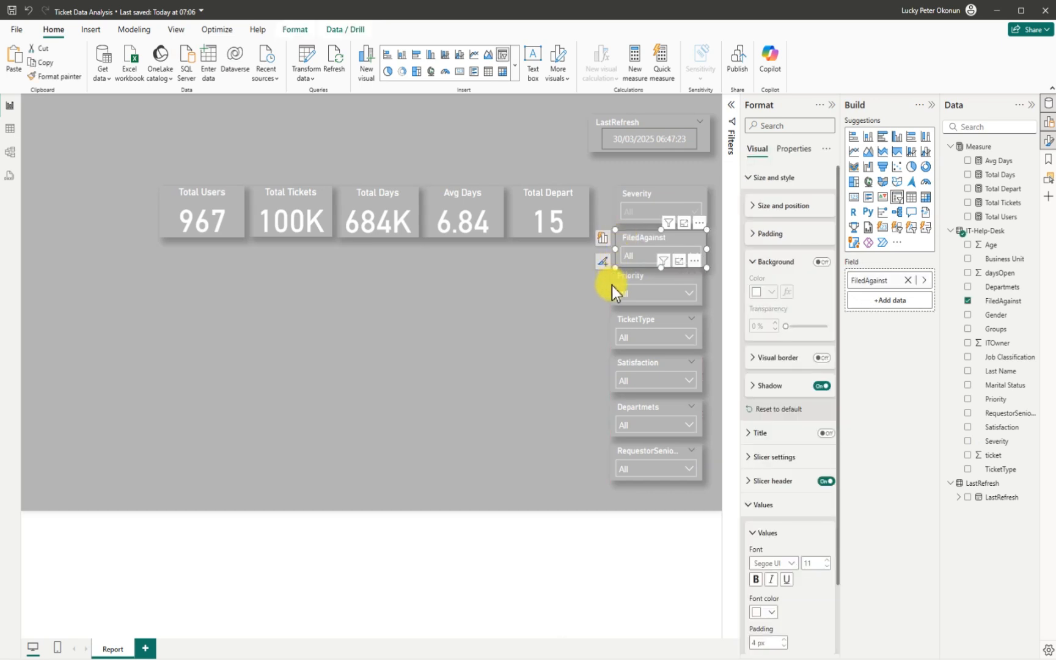
{"action": "left_click_drag", "start_coordinate": [620, 286], "coordinate": [617, 290]}
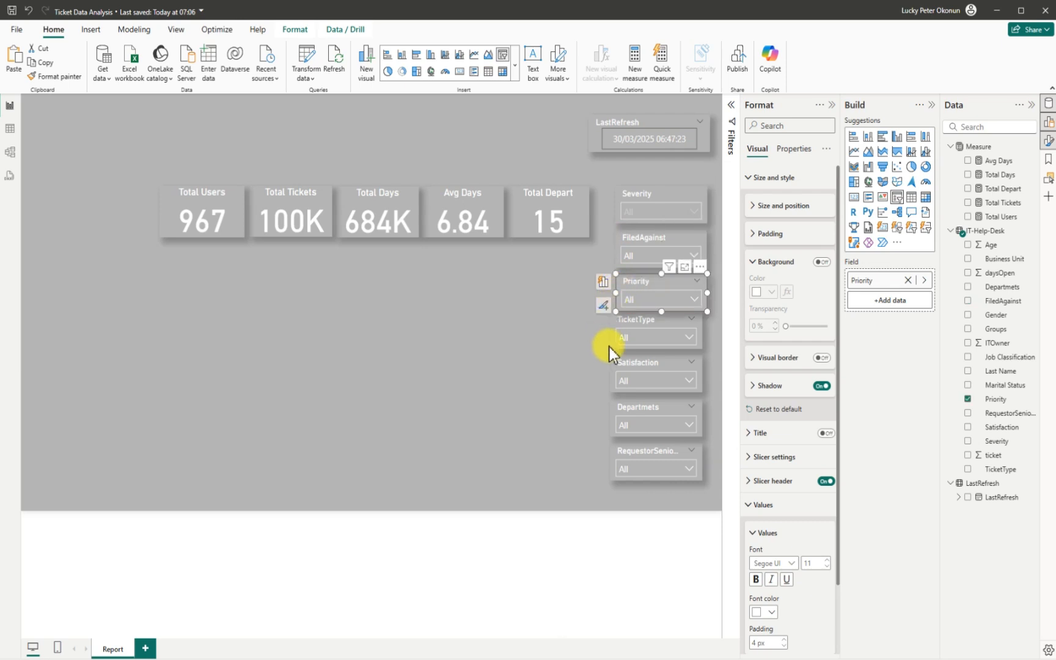
{"action": "left_click_drag", "start_coordinate": [610, 347], "coordinate": [617, 349]}
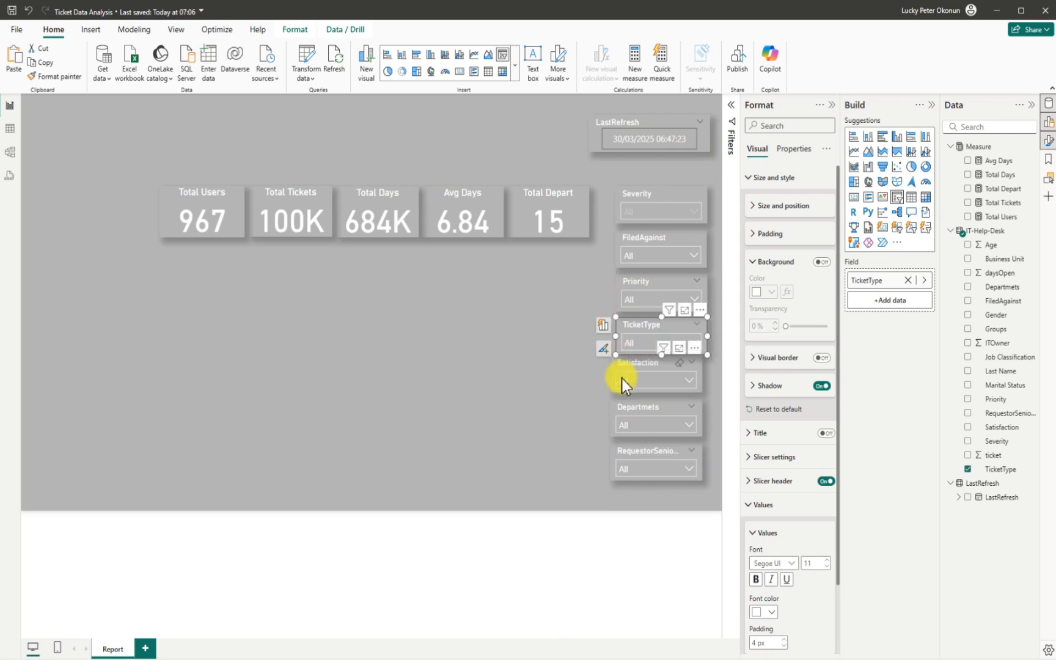
{"action": "left_click", "coordinate": [651, 389]}
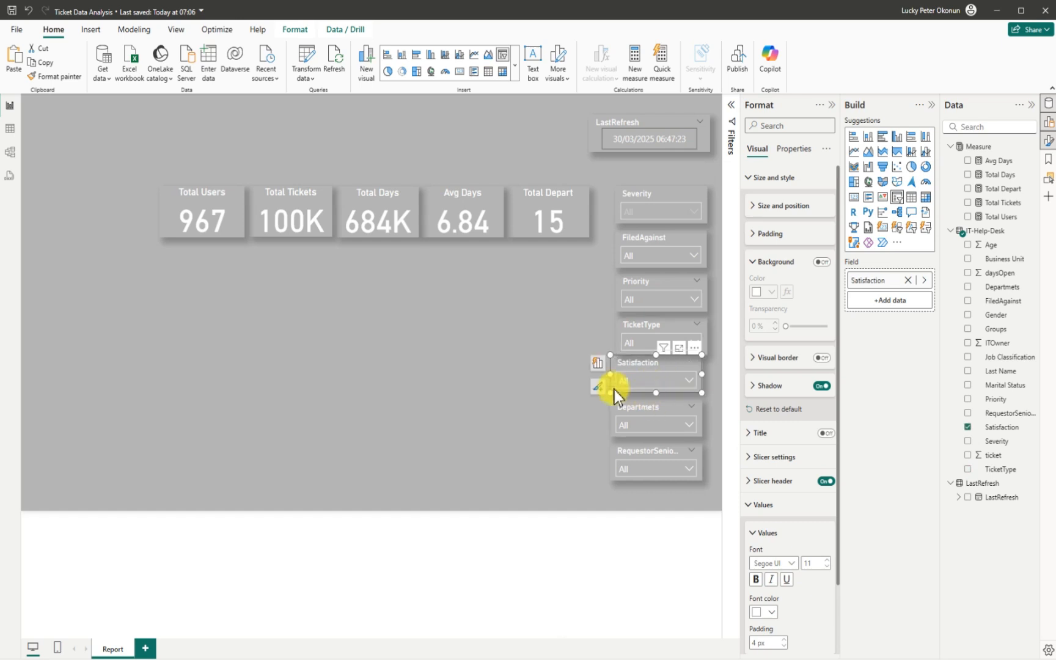
{"action": "left_click_drag", "start_coordinate": [618, 366], "coordinate": [623, 375]}
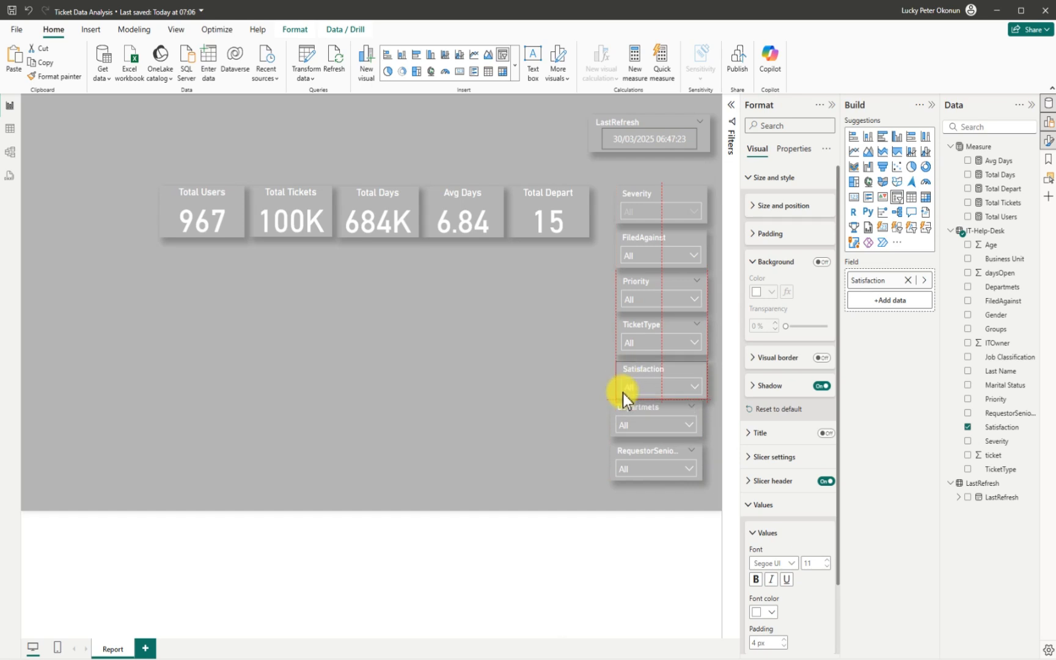
- Move the RequestorSeniority and Departmets slicers into line below the Satisfaction slicer with even gaps
{"action": "left_click", "coordinate": [627, 431]}
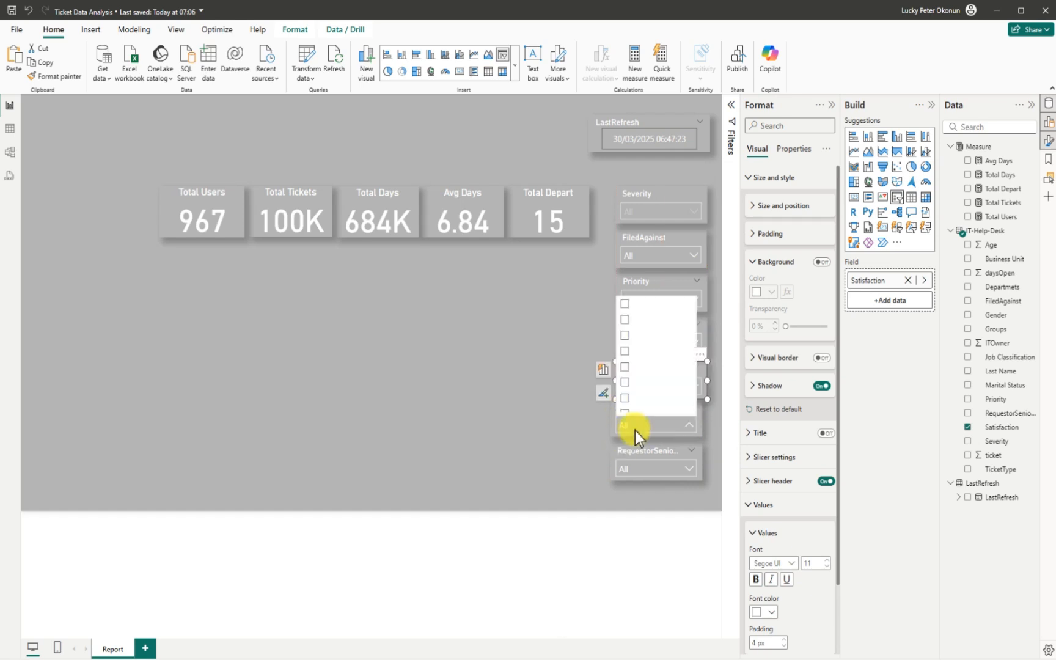
{"action": "left_click", "coordinate": [635, 439]}
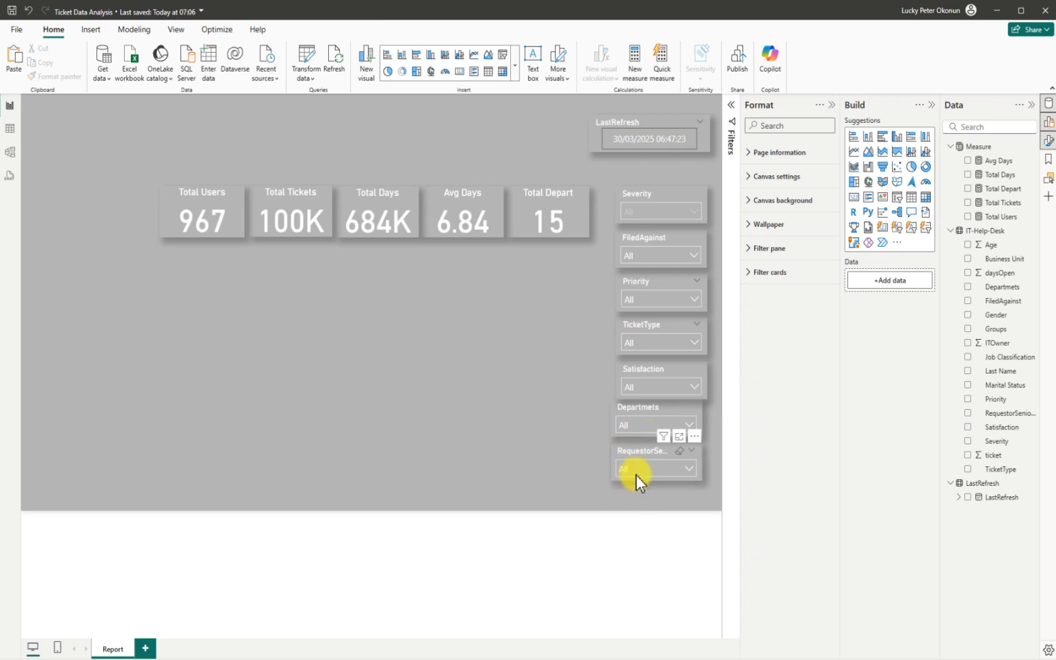
{"action": "left_click_drag", "start_coordinate": [642, 502], "coordinate": [644, 493]}
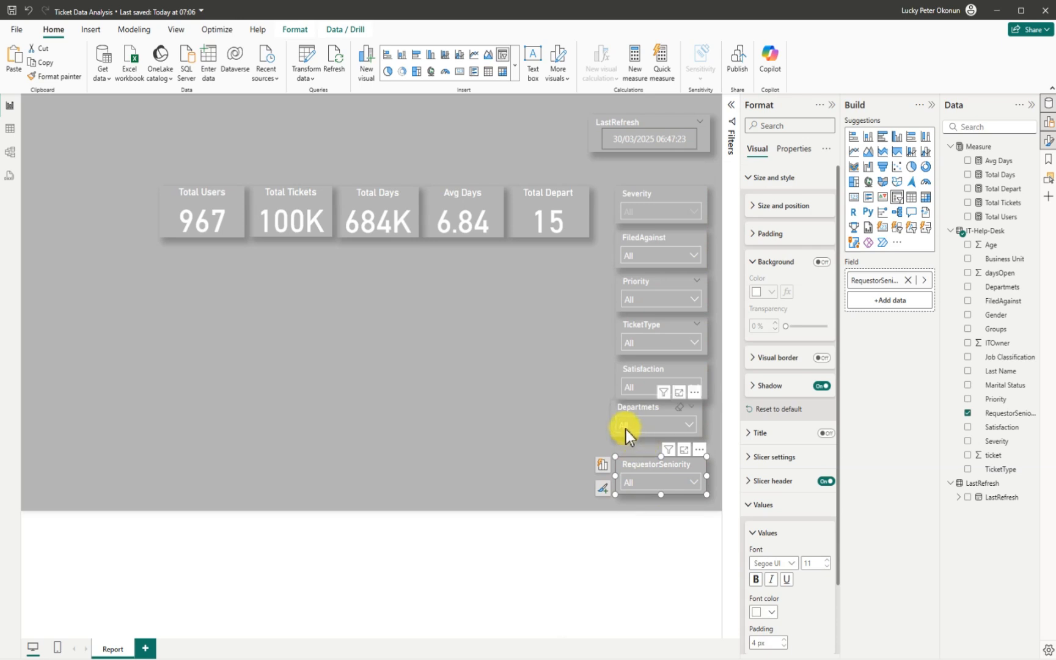
{"action": "left_click", "coordinate": [593, 422]}
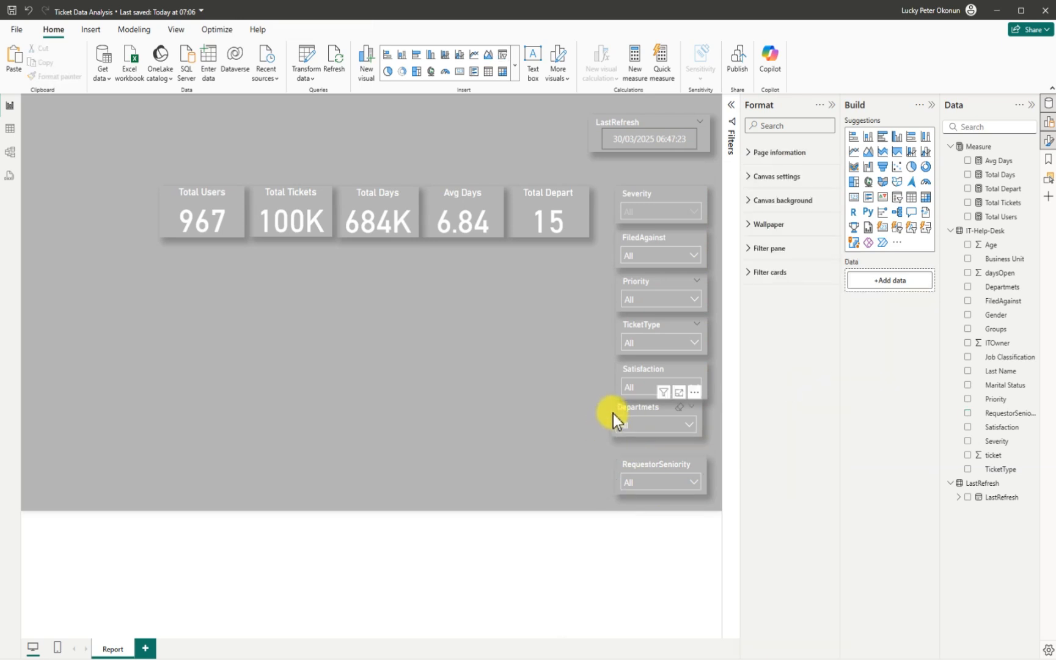
{"action": "mouse_move", "coordinate": [616, 433]}
{"action": "left_mouse_down"}
{"action": "mouse_move", "coordinate": [627, 442]}
{"action": "mouse_move", "coordinate": [617, 423]}
{"action": "left_mouse_up"}
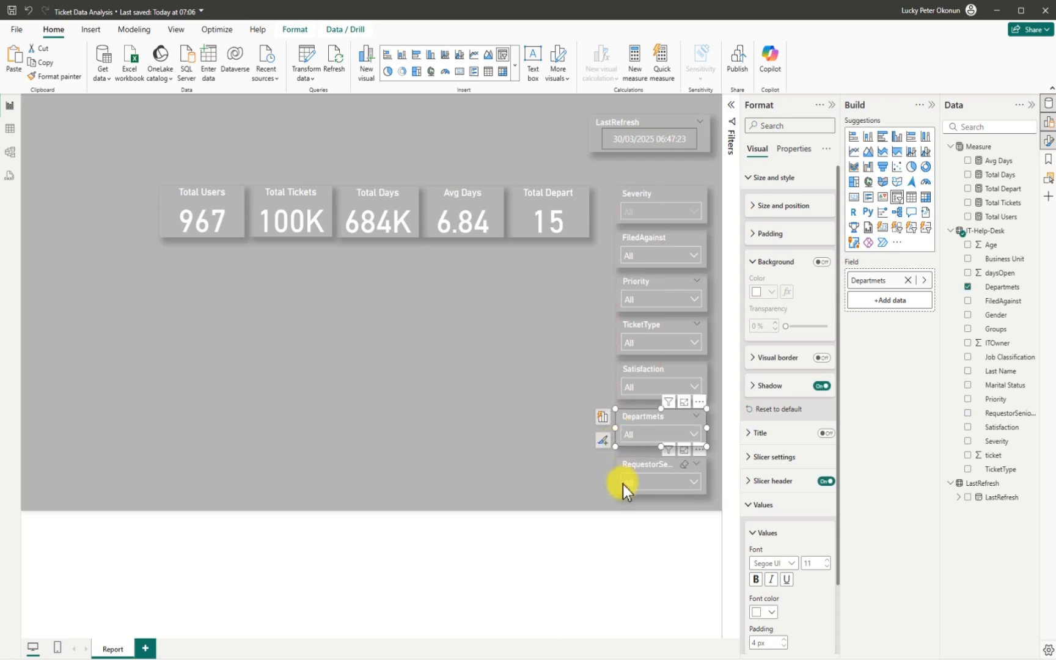
- Set the font color of the RequestorSeniority slicer's values to light gray and check its dropdown list
{"action": "left_click", "coordinate": [636, 494]}
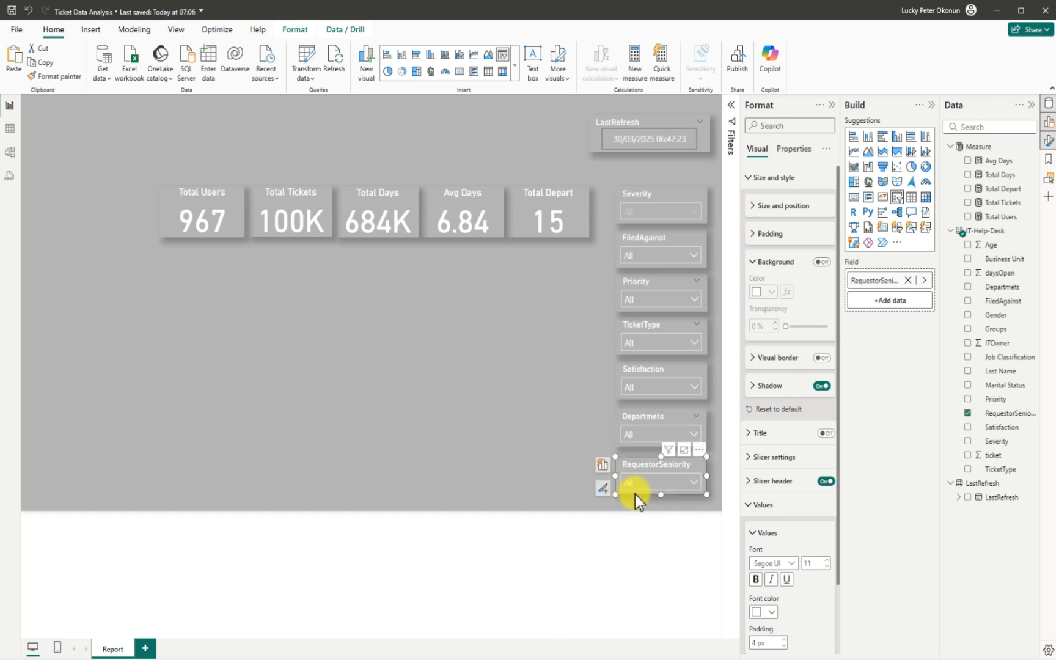
{"action": "left_click", "coordinate": [772, 613]}
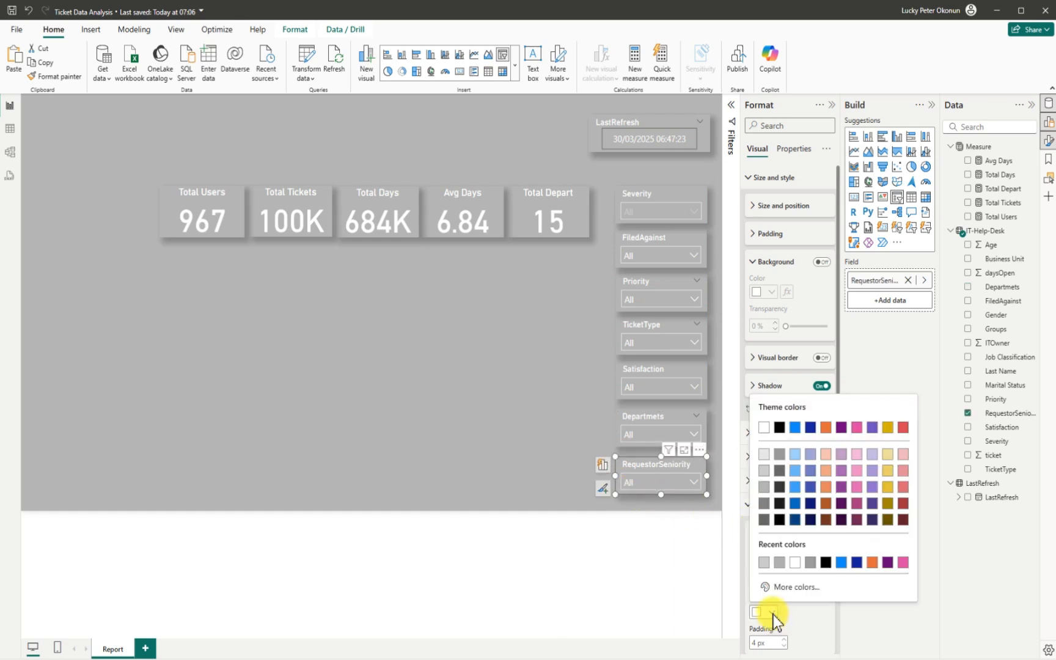
{"action": "left_click", "coordinate": [764, 471]}
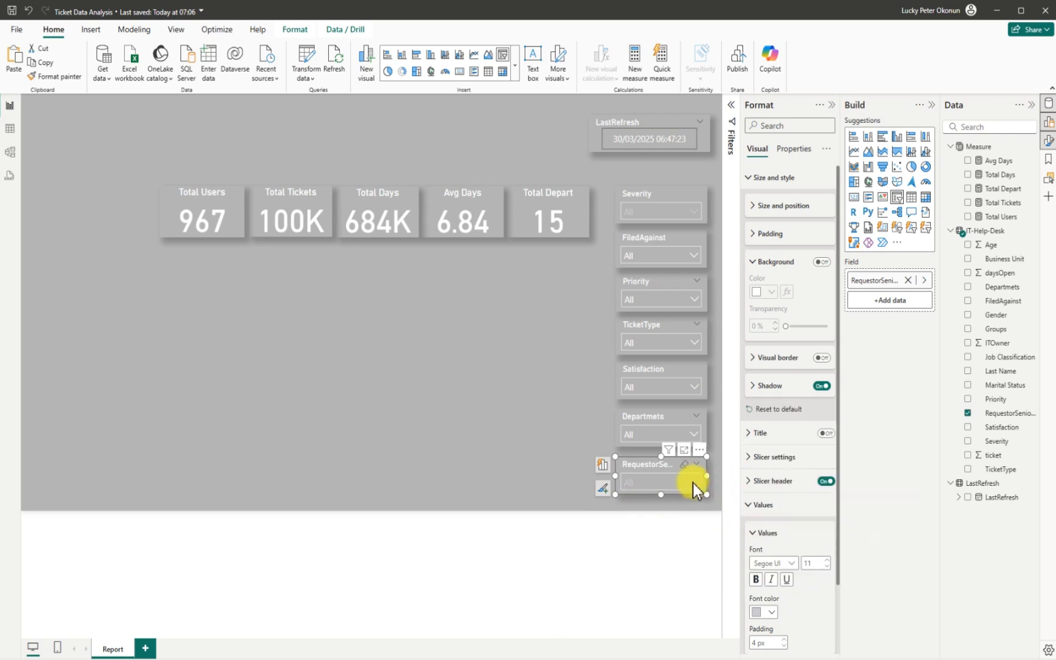
{"action": "left_click", "coordinate": [696, 482]}
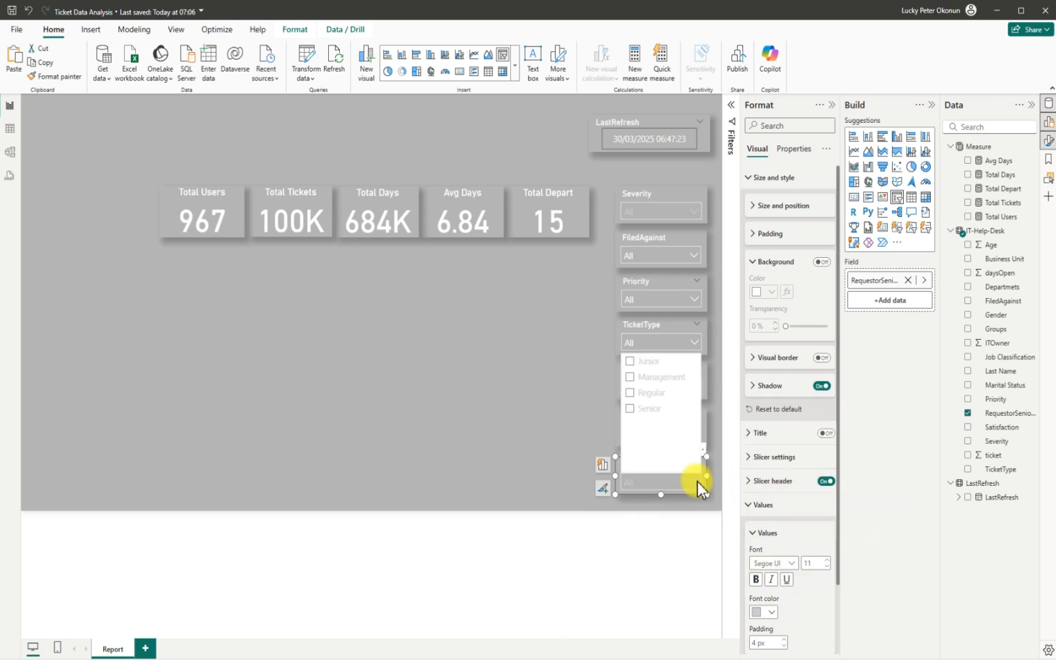
{"action": "left_click", "coordinate": [697, 481]}
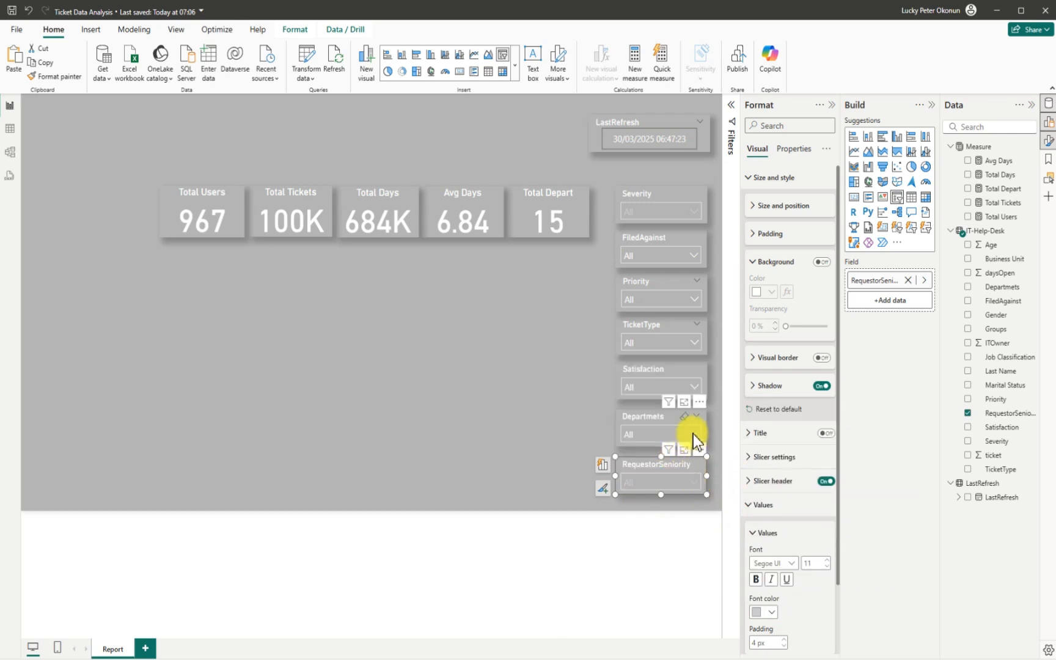
- Set the font color of the Departmets slicer's values to light gray and check its dropdown list
{"action": "left_click", "coordinate": [626, 415]}
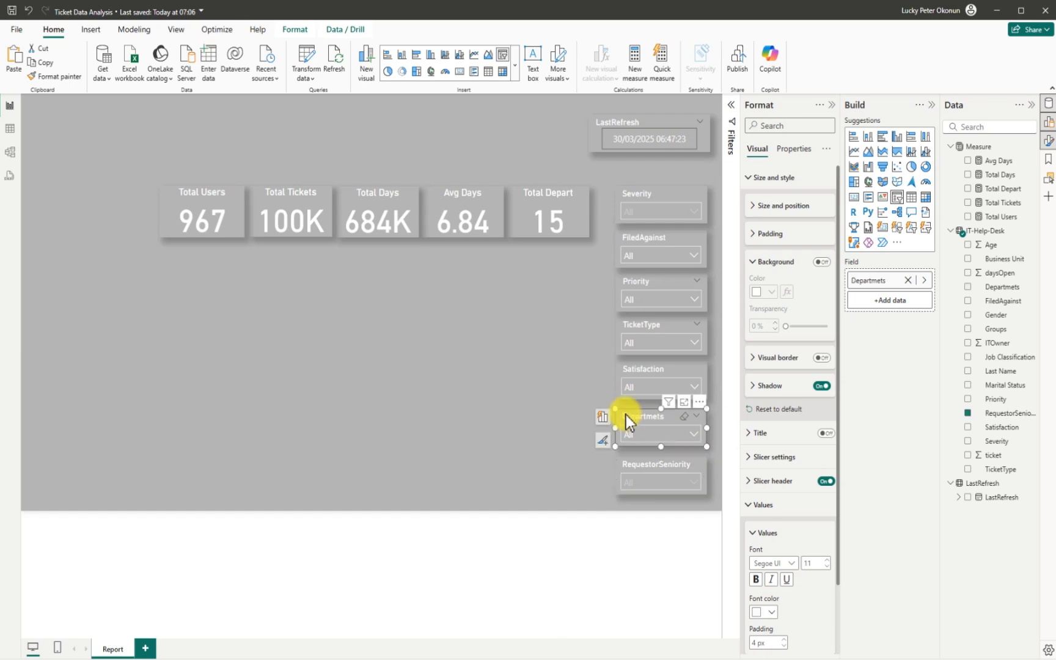
{"action": "left_click", "coordinate": [771, 614]}
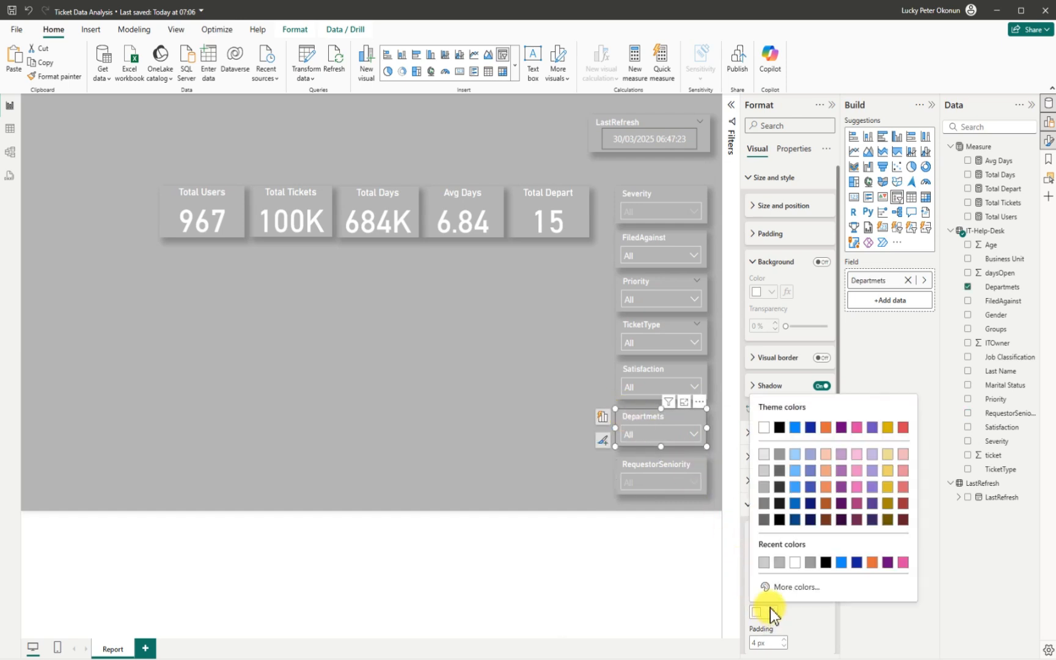
{"action": "left_click", "coordinate": [763, 481]}
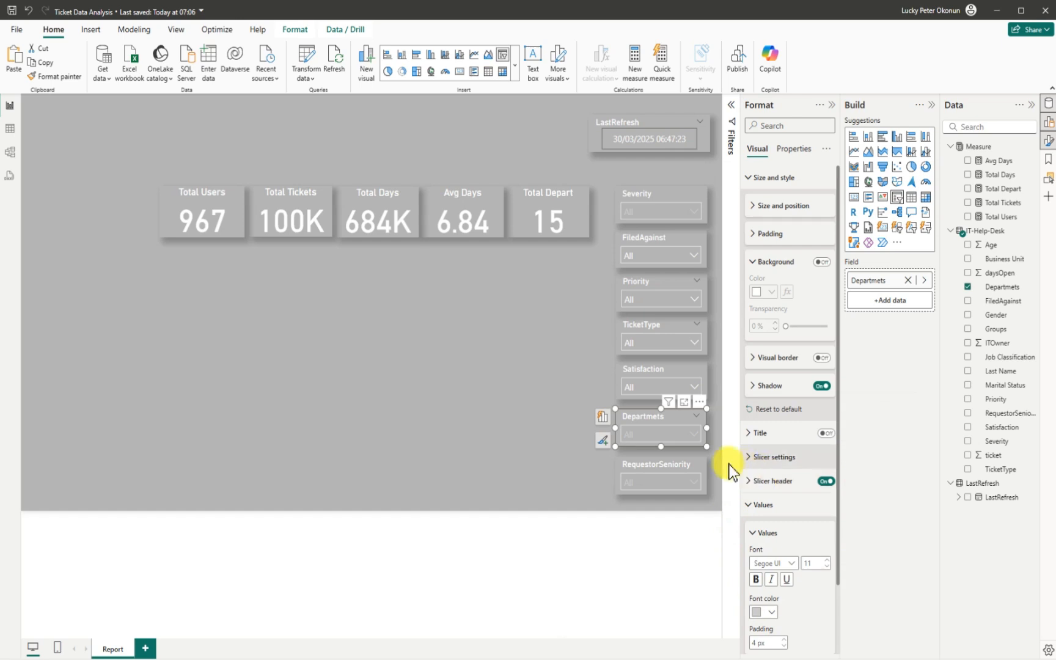
{"action": "left_click", "coordinate": [692, 434]}
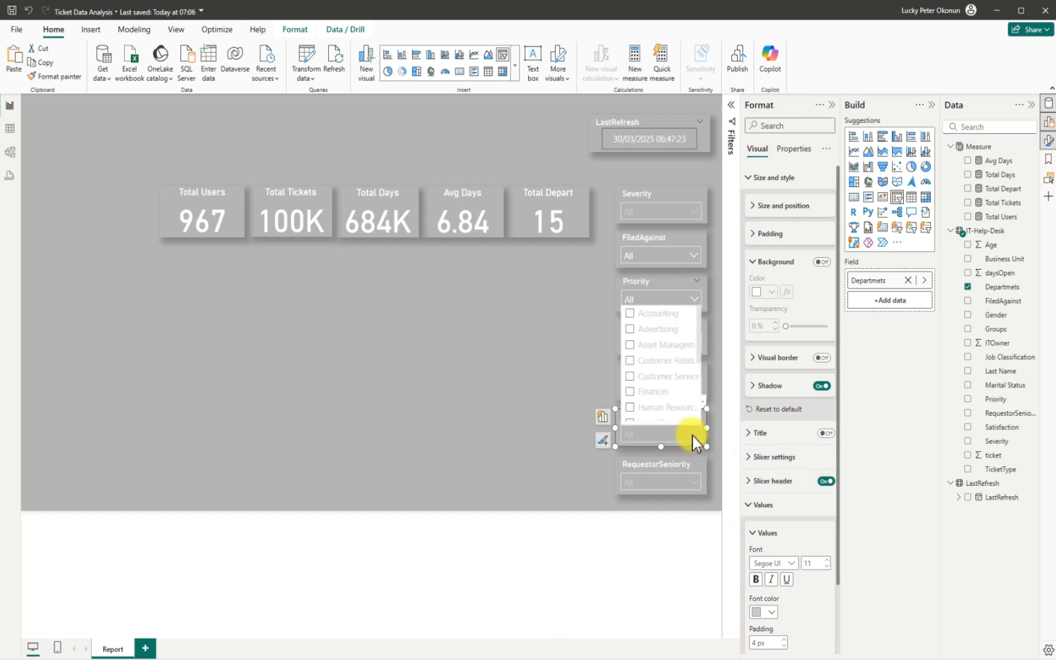
{"action": "left_click", "coordinate": [692, 434]}
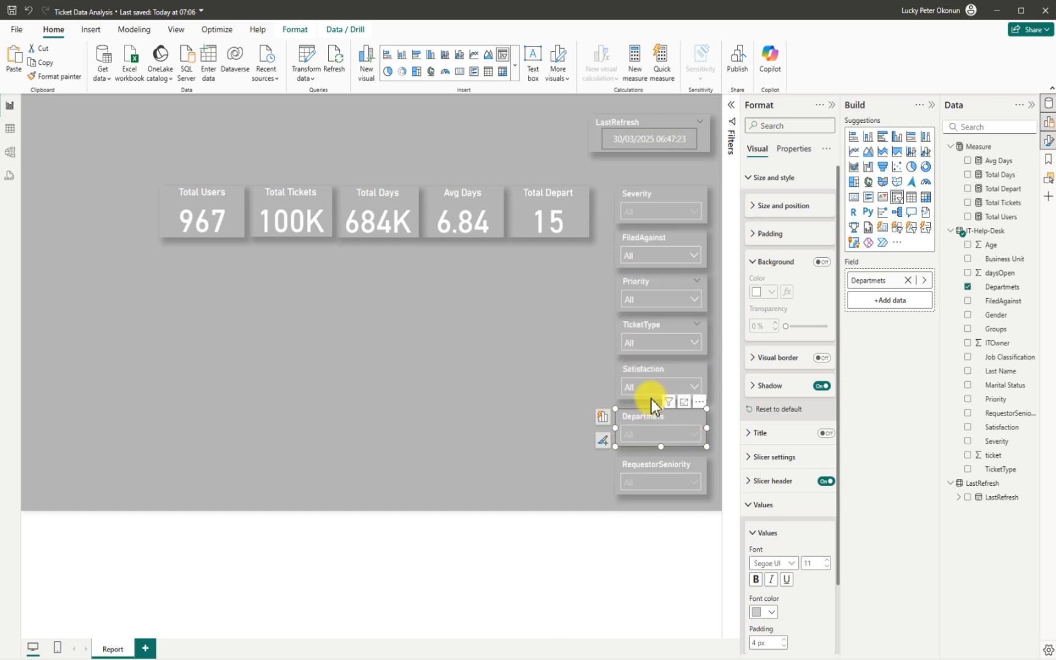
- Set the font color of the Satisfaction slicer's values to light gray and check its dropdown list
{"action": "left_click", "coordinate": [618, 366]}
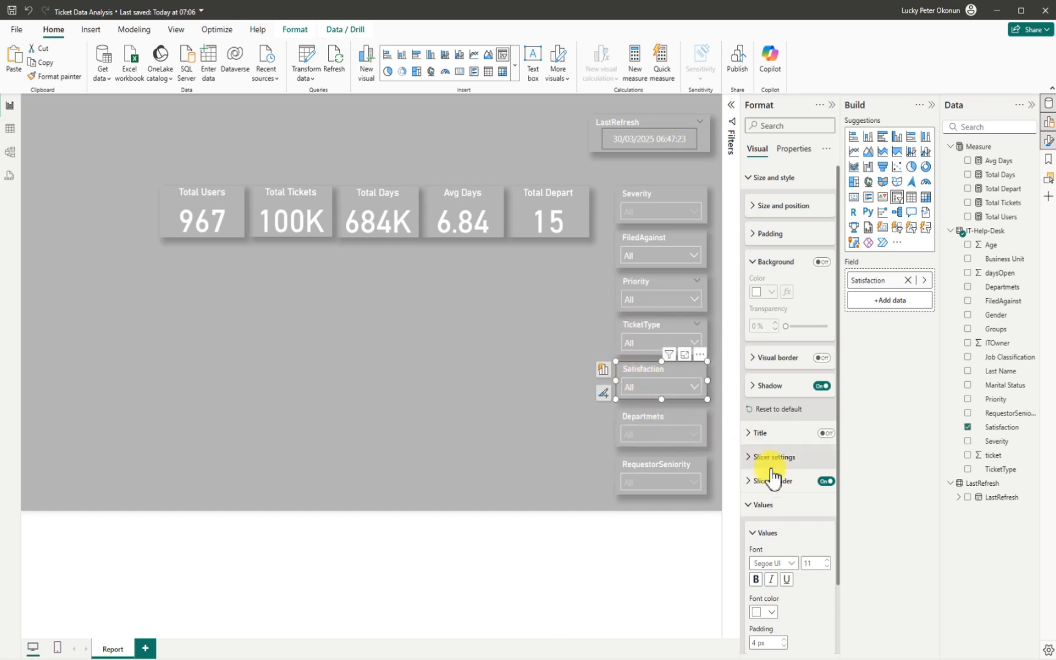
{"action": "left_click", "coordinate": [771, 613]}
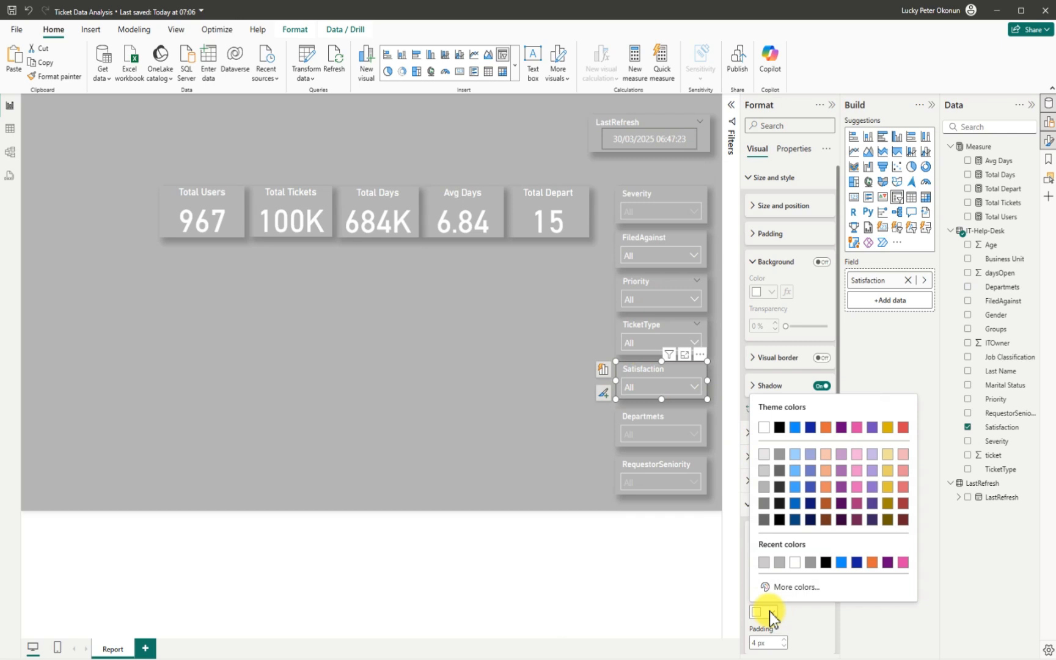
{"action": "left_click", "coordinate": [765, 483]}
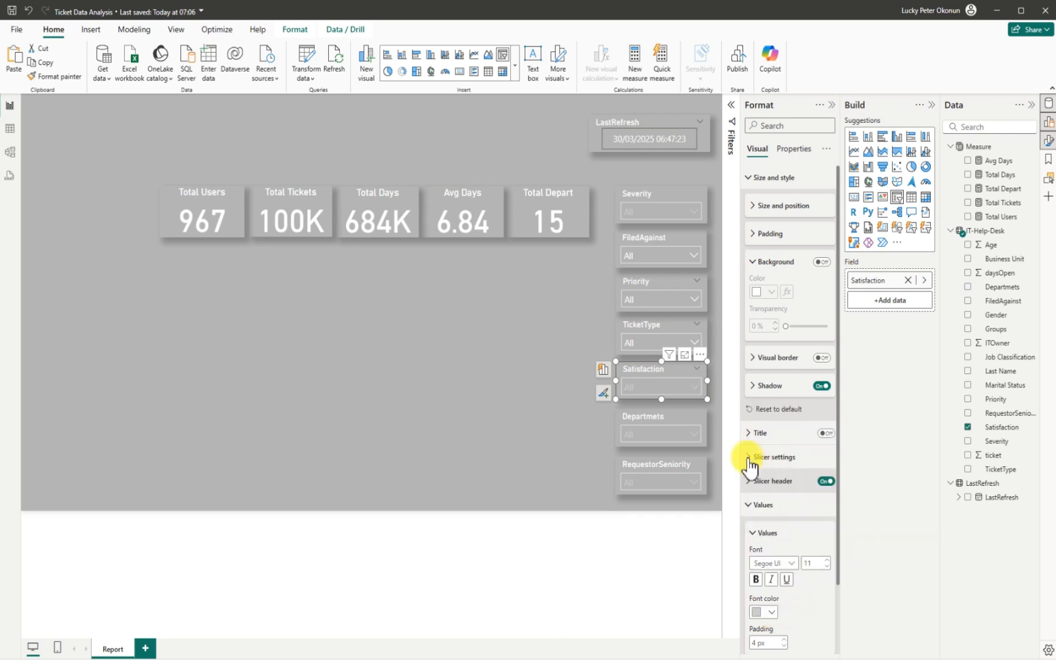
{"action": "left_click", "coordinate": [695, 387]}
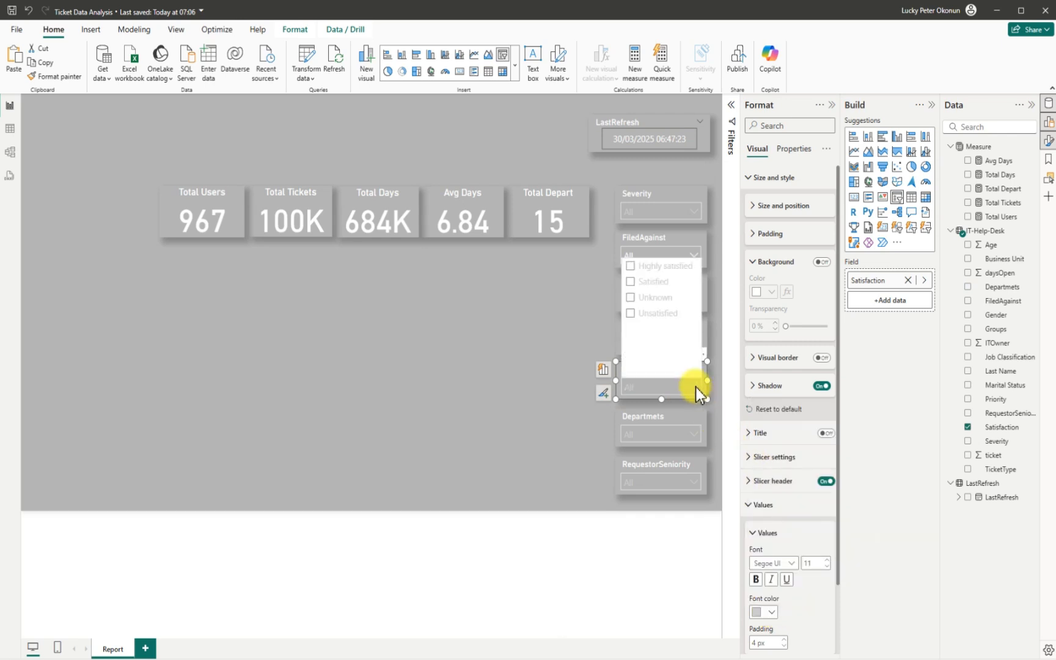
- Set the values font color of the TicketType, Priority and FiledAgainst slicers to White, 20% darker
{"action": "left_click", "coordinate": [695, 386]}
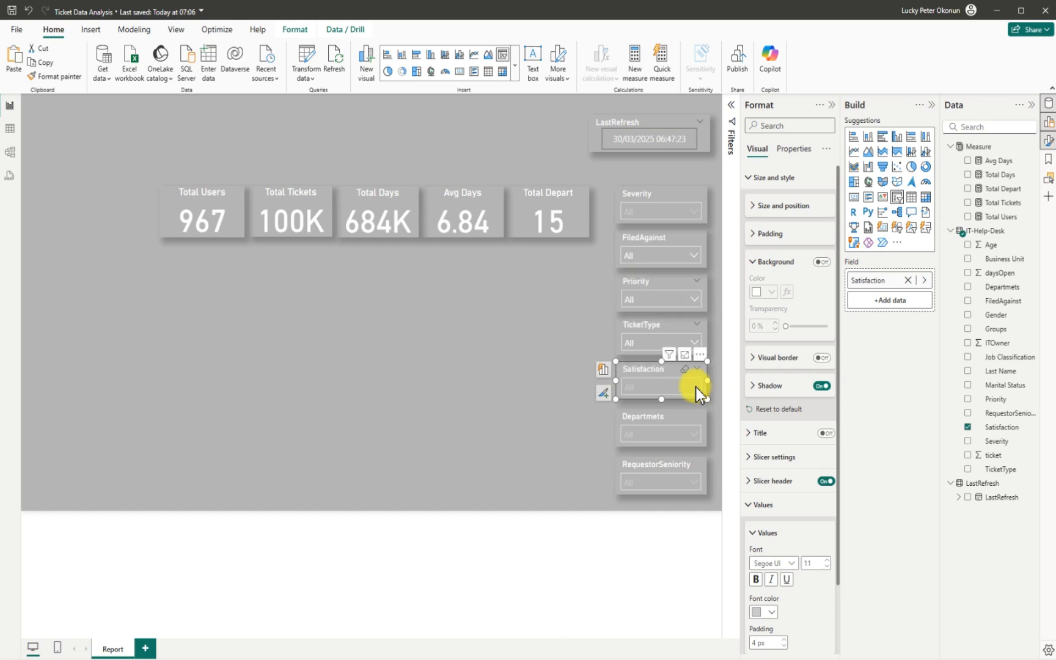
{"action": "left_click", "coordinate": [624, 327]}
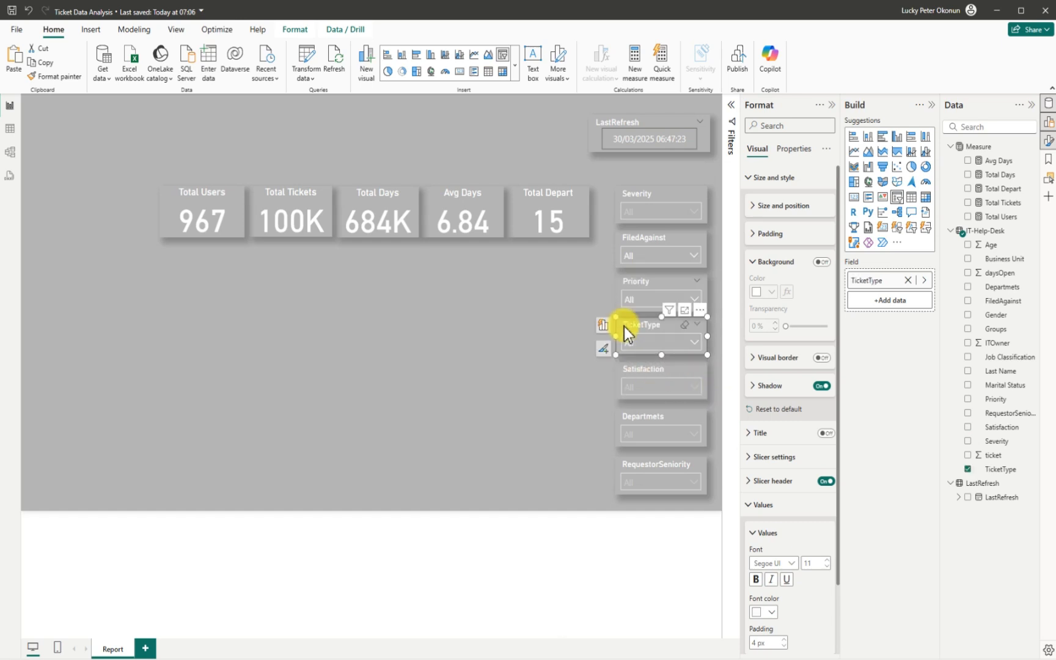
{"action": "left_click", "coordinate": [771, 613]}
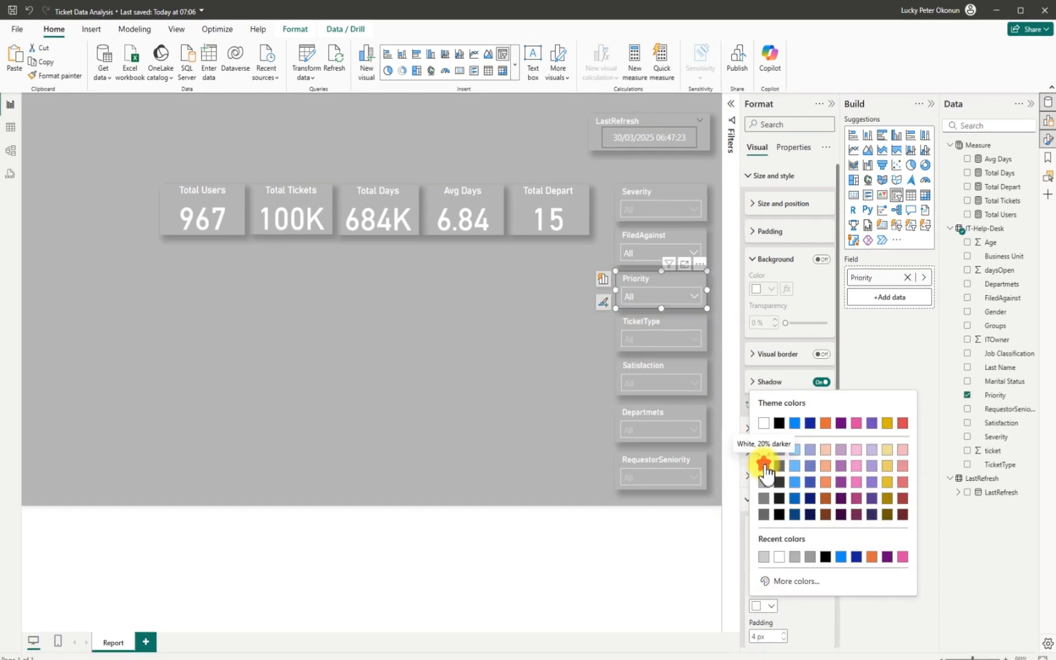
{"action": "left_click", "coordinate": [762, 457]}
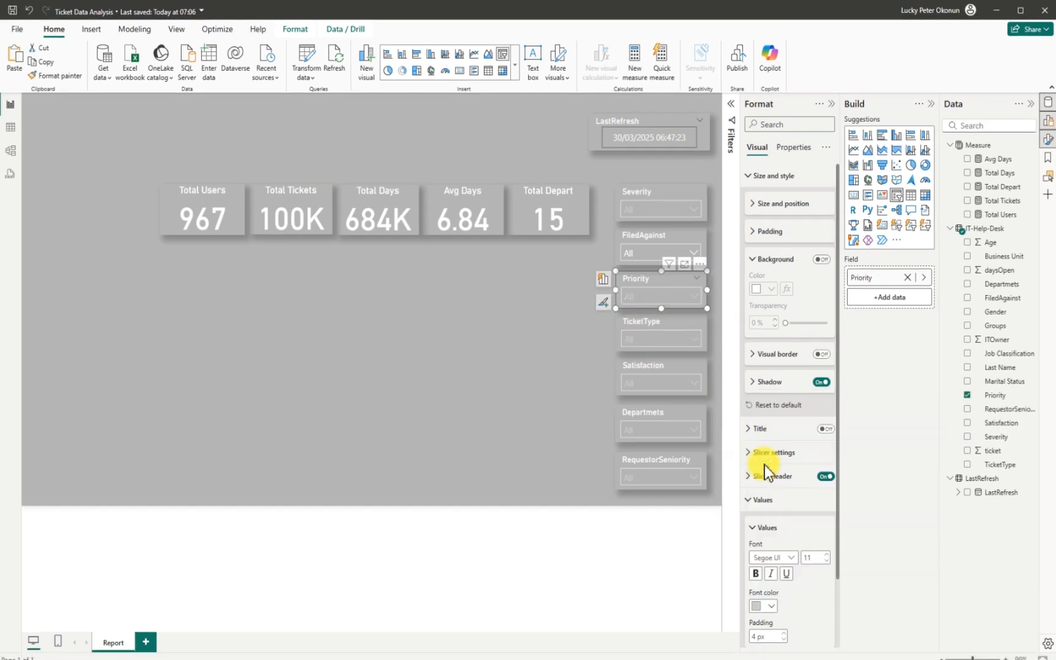
{"action": "left_click", "coordinate": [621, 234]}
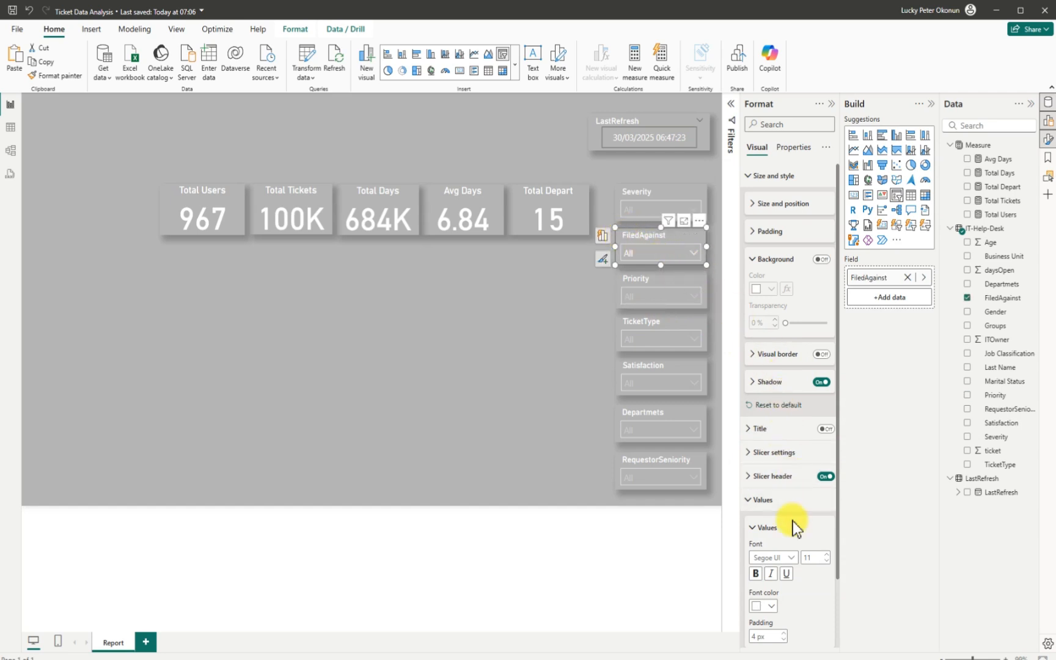
{"action": "left_click", "coordinate": [768, 606]}
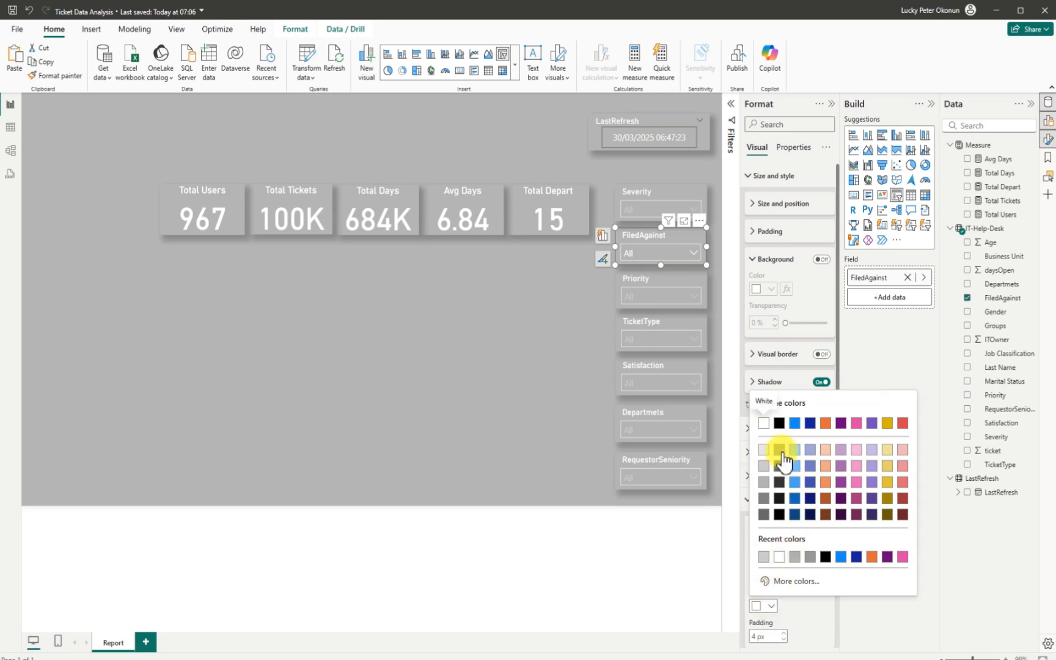
{"action": "left_click", "coordinate": [764, 463]}
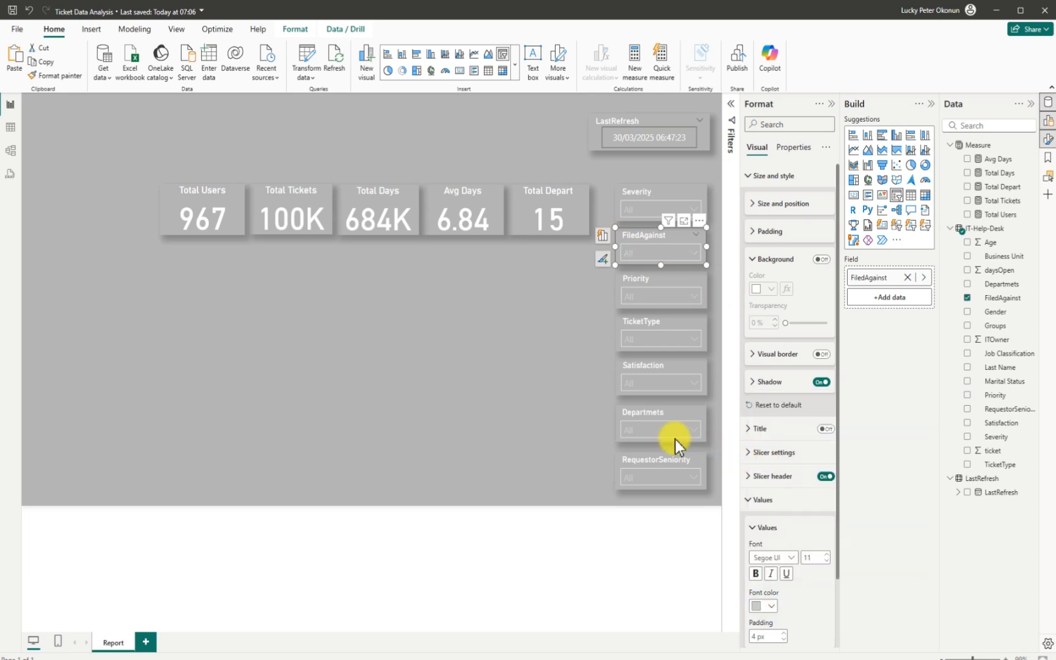
{"action": "left_click", "coordinate": [506, 380]}
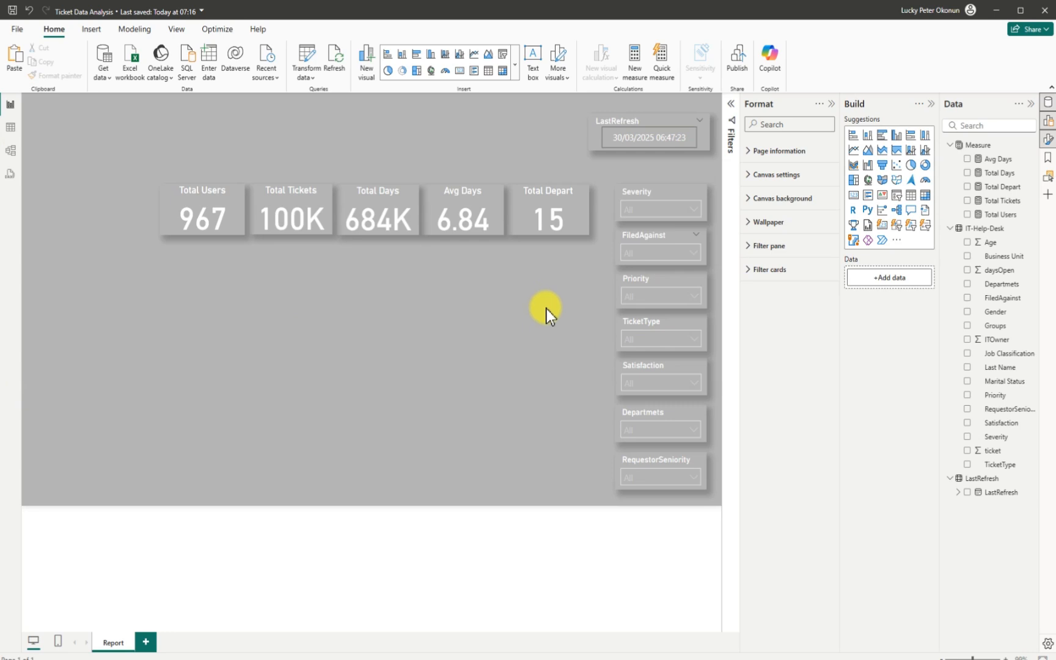
- Add a clustered column chart beneath the KPI cards, sized to span nearly the full width of the card row
{"action": "left_click", "coordinate": [897, 136]}
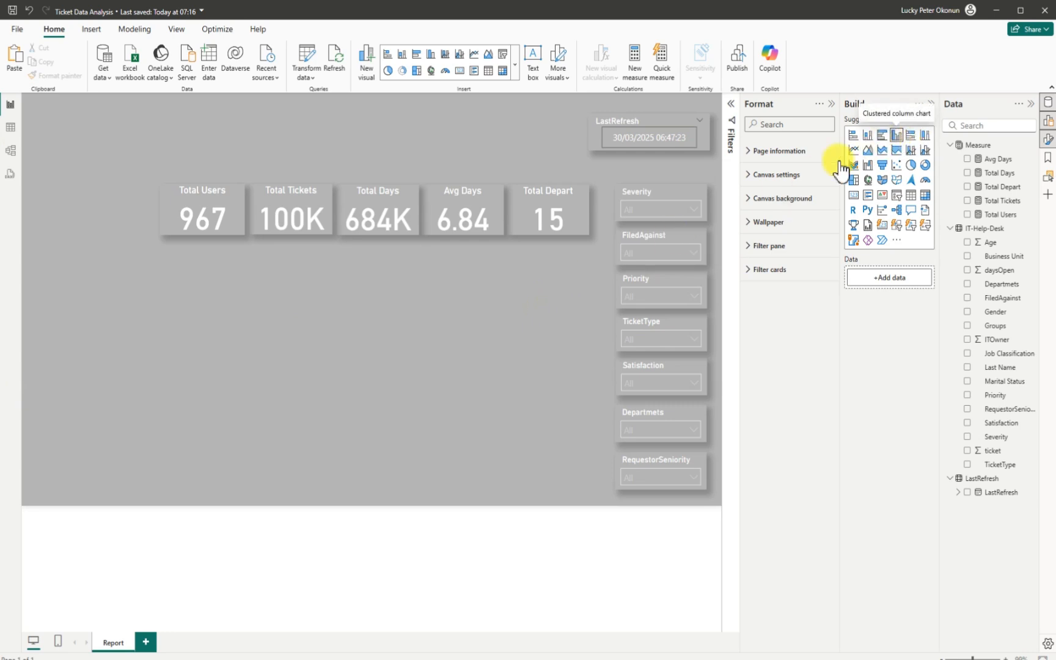
{"action": "left_click_drag", "start_coordinate": [111, 165], "coordinate": [295, 327]}
{"action": "left_click_drag", "start_coordinate": [347, 301], "coordinate": [548, 314]}
{"action": "left_click_drag", "start_coordinate": [412, 313], "coordinate": [360, 306]}
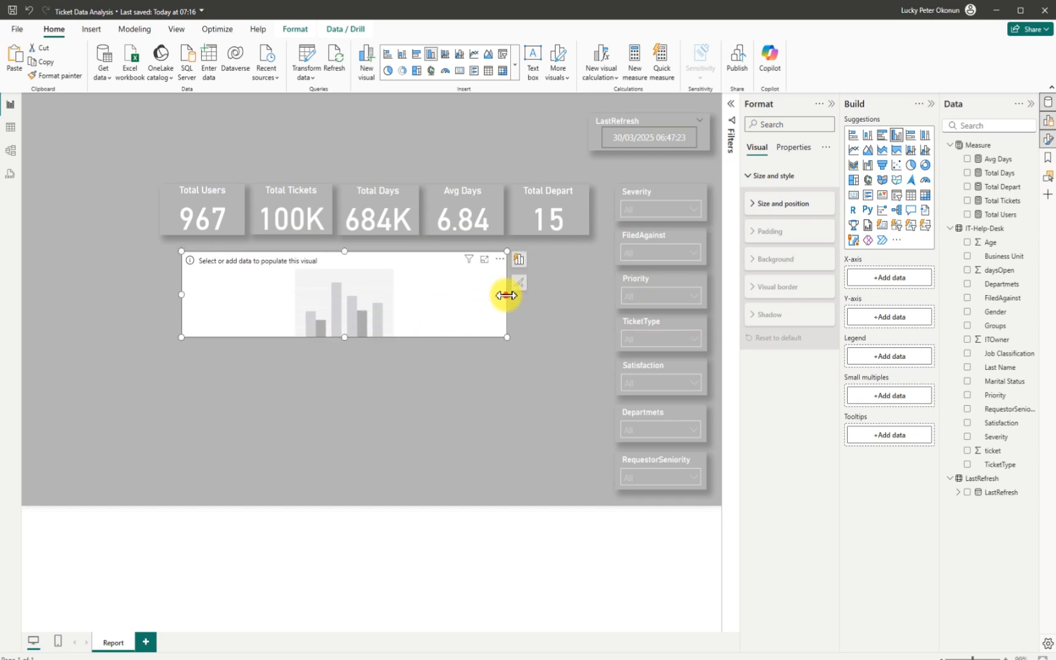
{"action": "left_click_drag", "start_coordinate": [506, 292], "coordinate": [589, 292]}
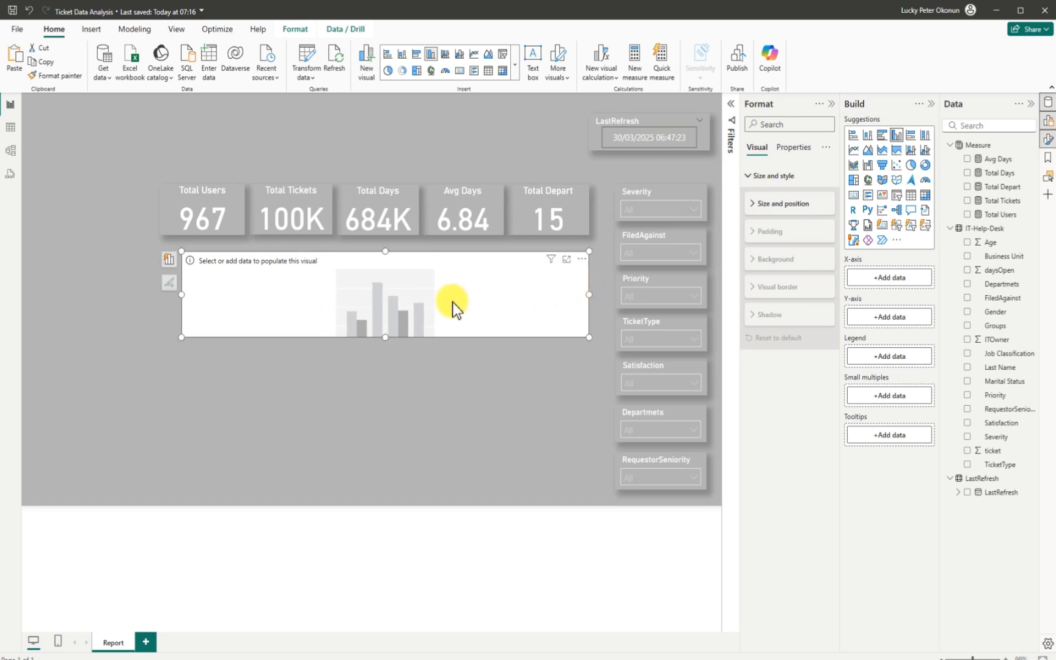
{"action": "left_click_drag", "start_coordinate": [445, 304], "coordinate": [435, 302]}
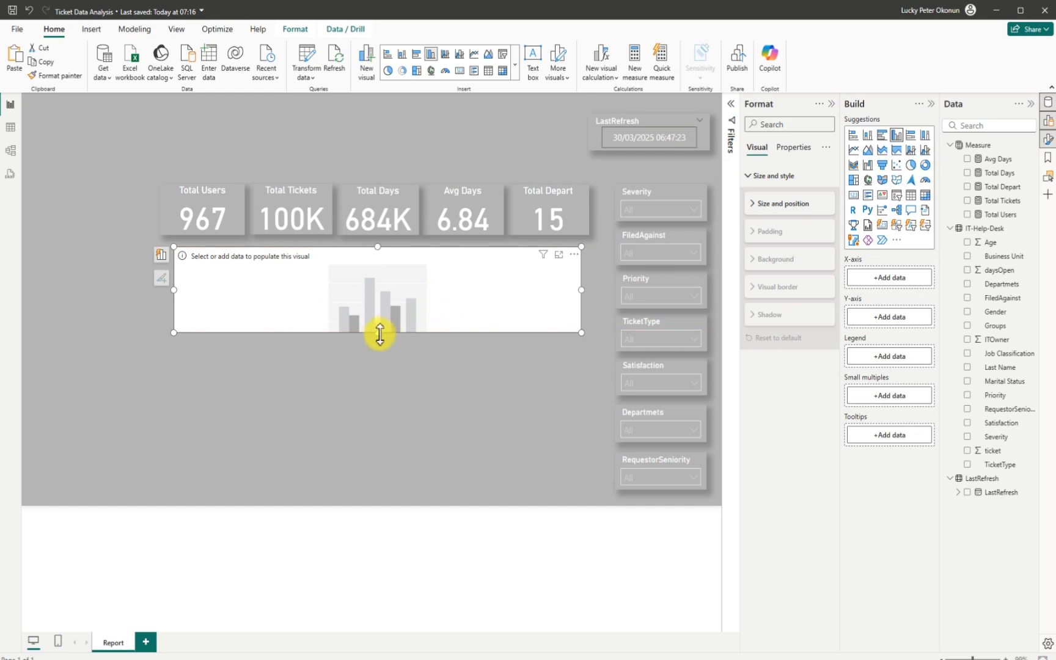
{"action": "left_click_drag", "start_coordinate": [378, 335], "coordinate": [377, 348]}
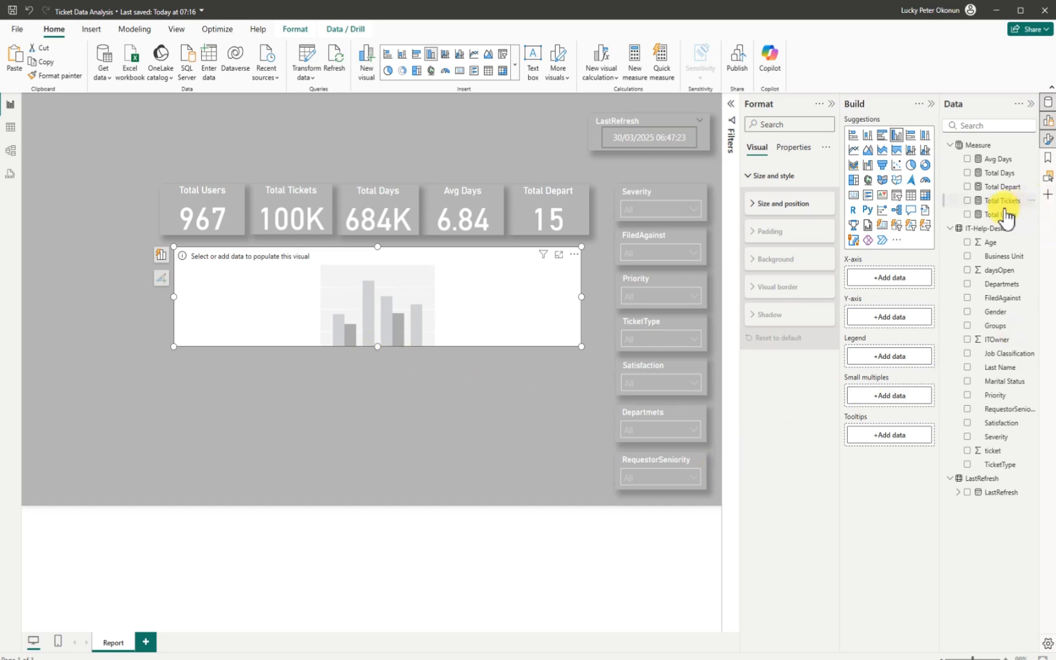
- Plot Total Tickets by Business Unit with Groups as the legend, and make the column chart taller
{"action": "left_click", "coordinate": [967, 201]}
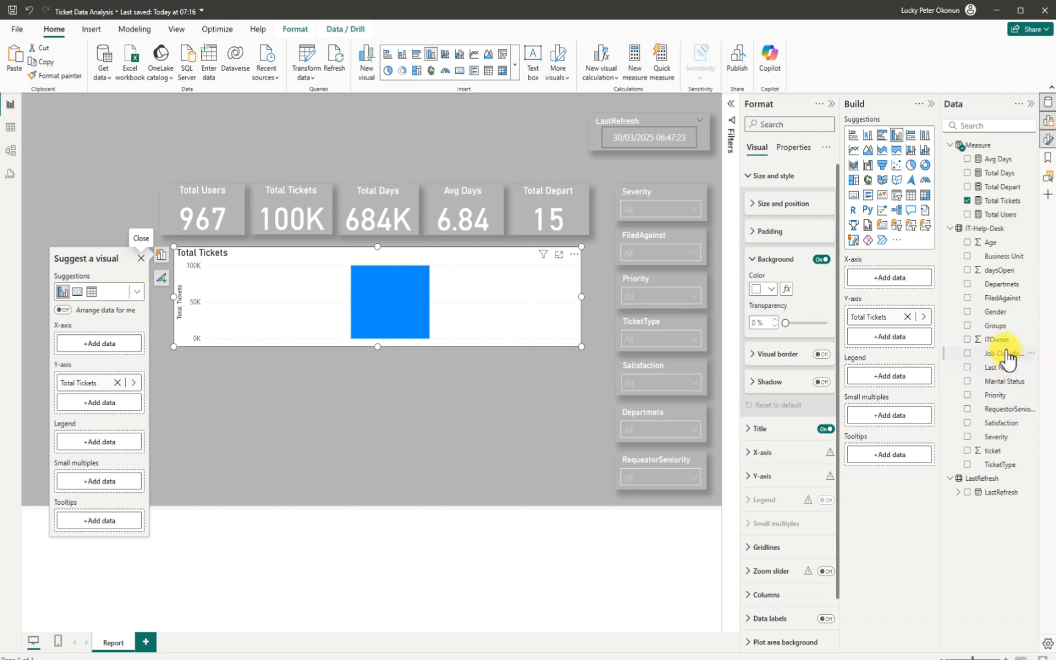
{"action": "left_click_drag", "start_coordinate": [998, 256], "coordinate": [895, 280]}
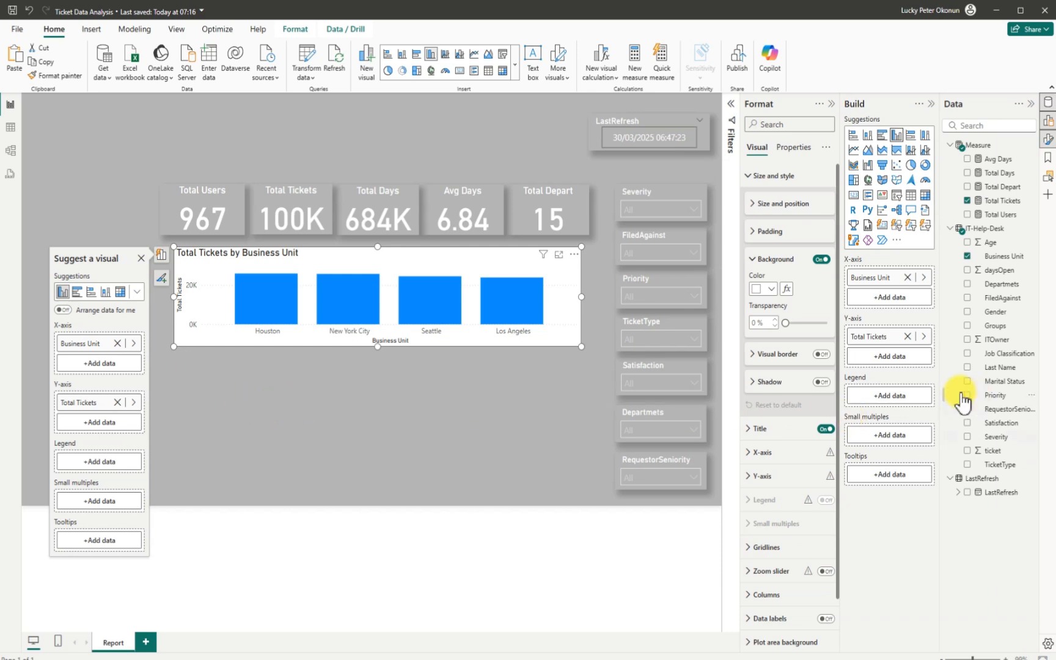
{"action": "left_click_drag", "start_coordinate": [1011, 325], "coordinate": [895, 394]}
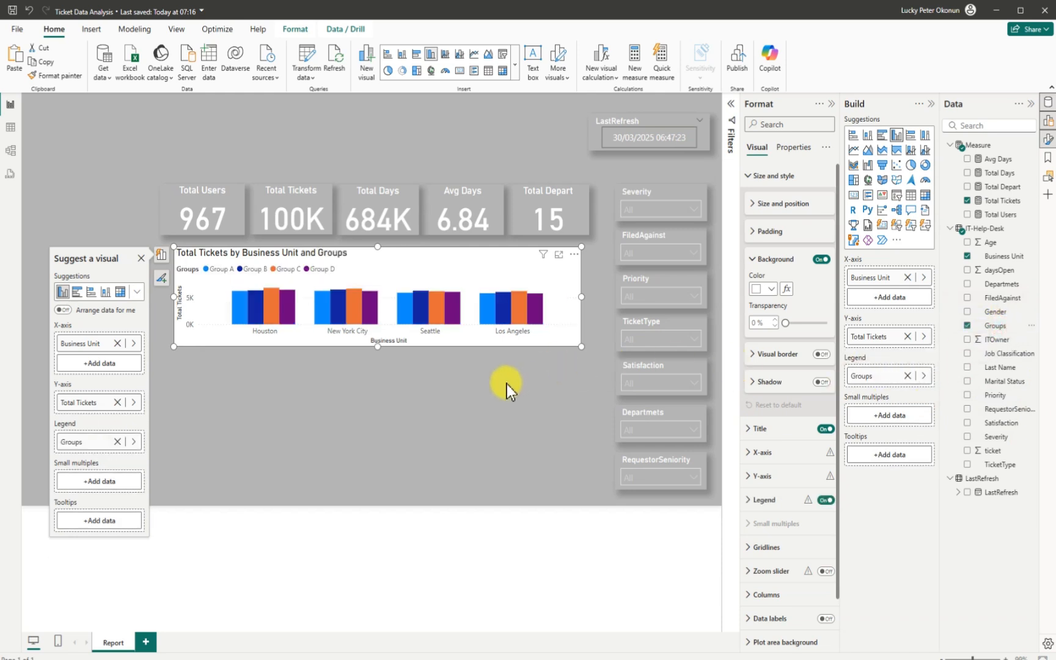
{"action": "left_click_drag", "start_coordinate": [377, 356], "coordinate": [379, 374]}
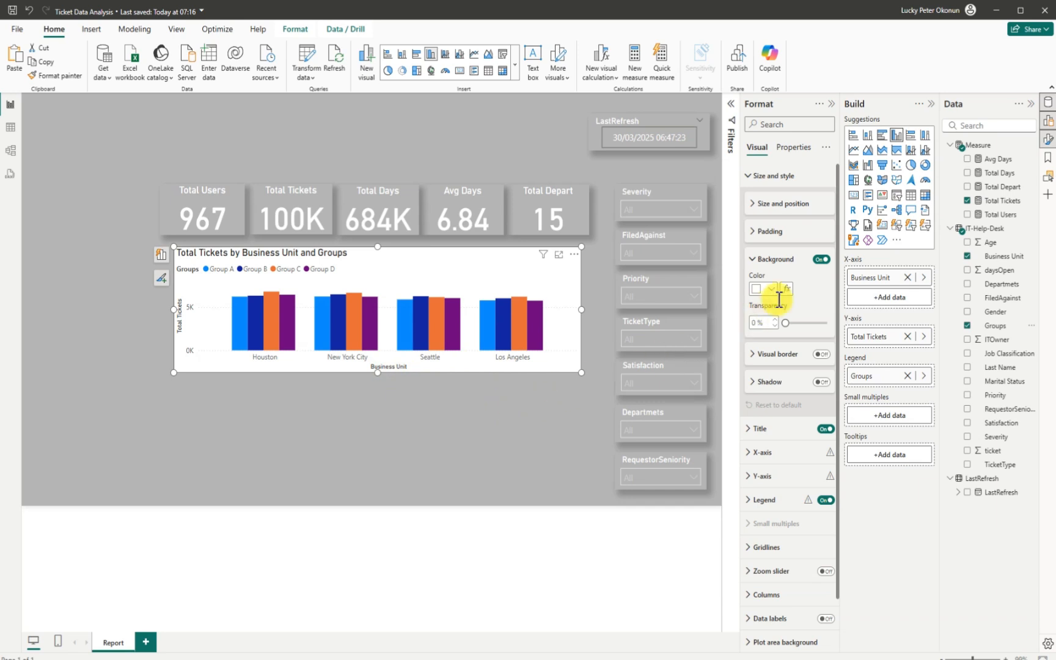
- Turn off the column chart's background and hide its Y-axis values and Y-axis title
{"action": "left_click", "coordinate": [822, 259]}
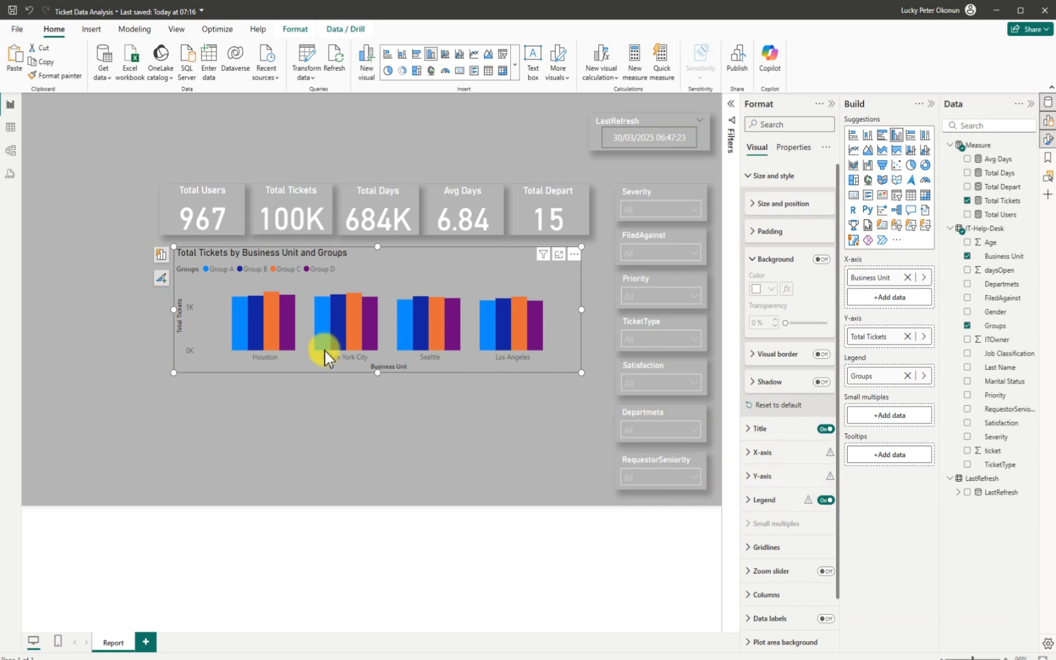
{"action": "left_click", "coordinate": [753, 476]}
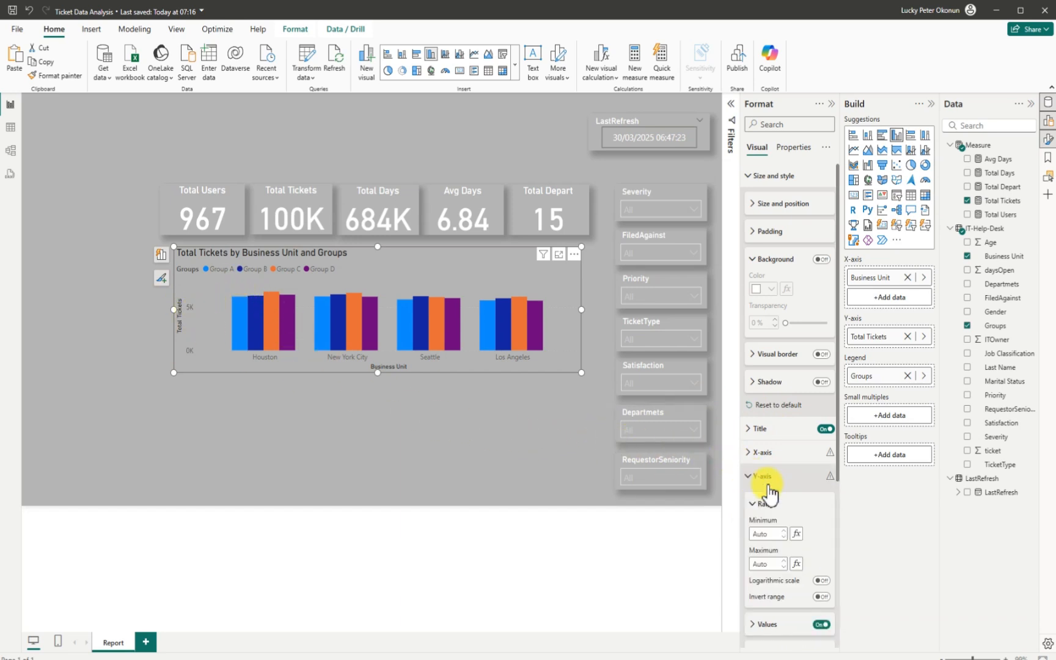
{"action": "left_click", "coordinate": [822, 622]}
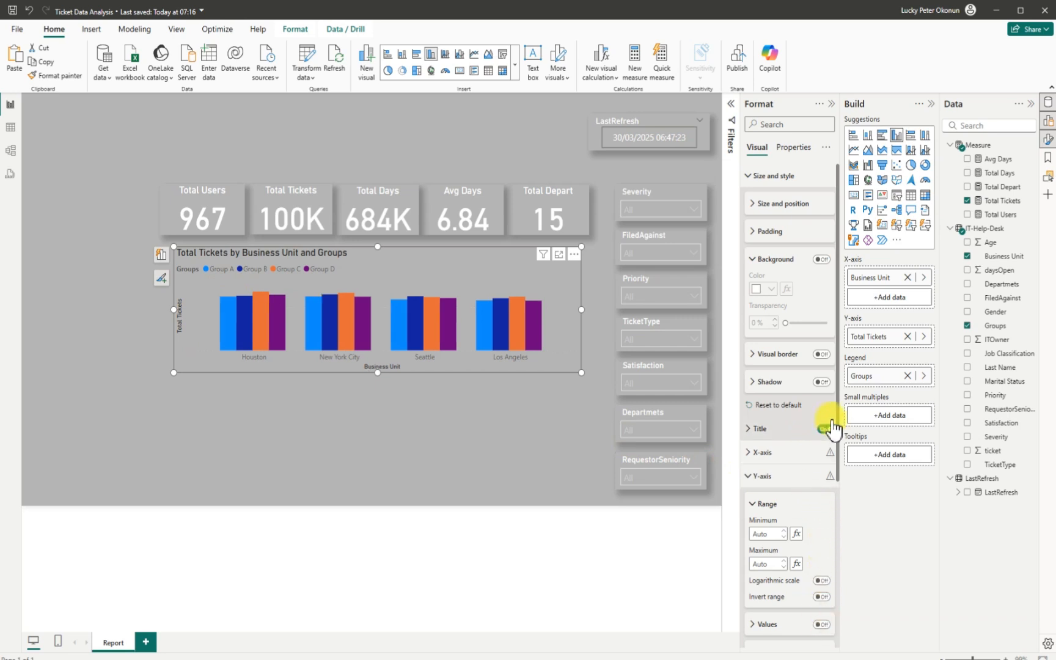
{"action": "scroll", "coordinate": [837, 459], "scroll_direction": "down", "scroll_amount": 3}
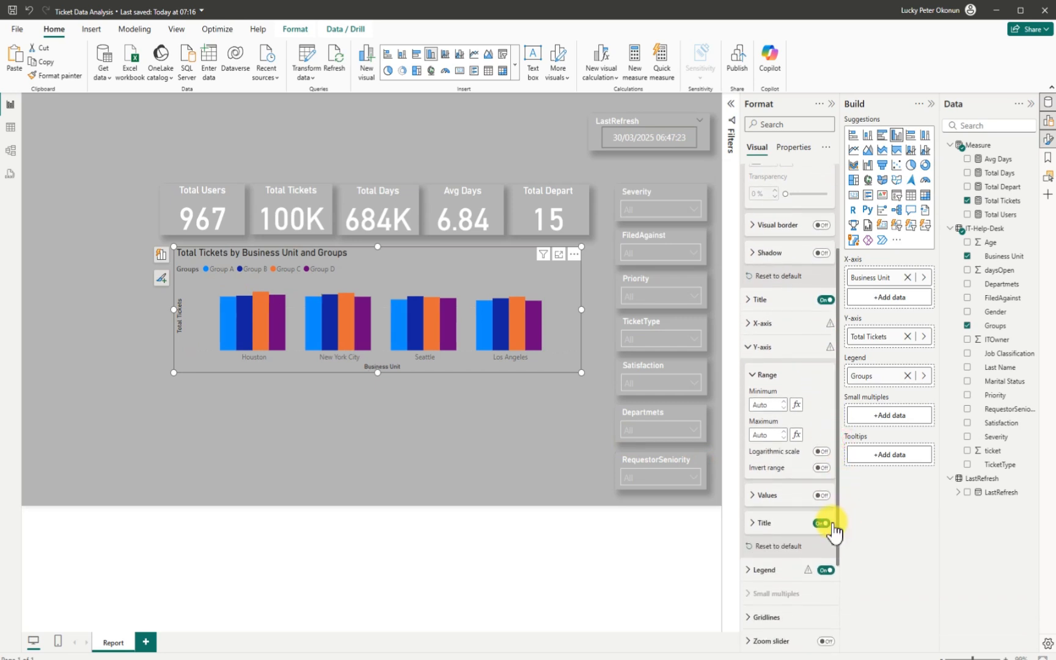
{"action": "left_click", "coordinate": [821, 523]}
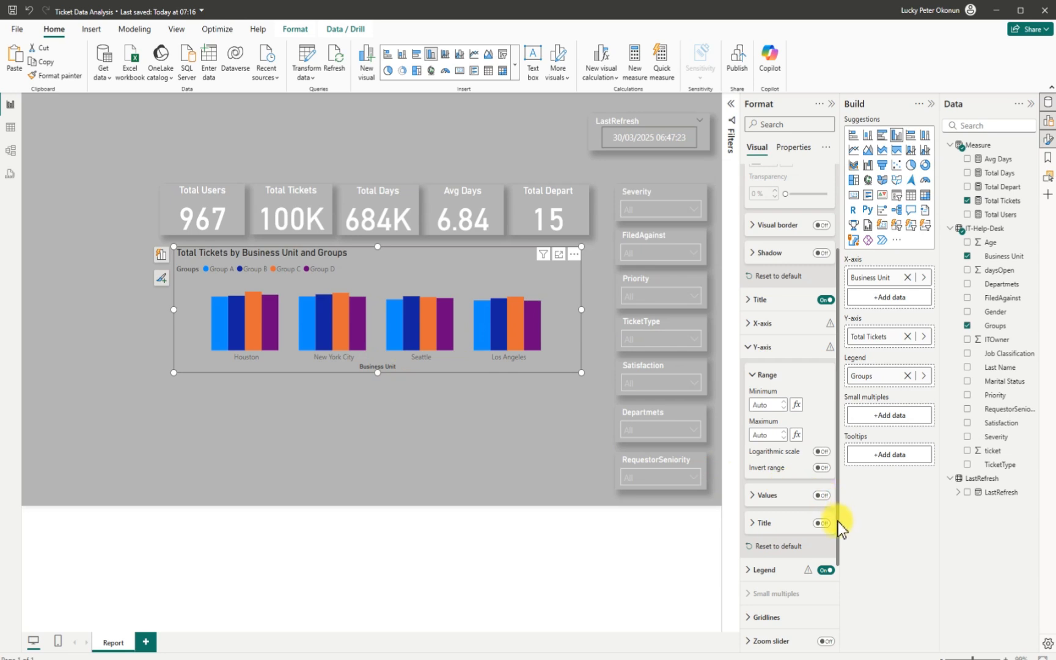
- Turn off the column chart's X-axis title and legend title
{"action": "scroll", "coordinate": [837, 556], "scroll_direction": "down", "scroll_amount": 2}
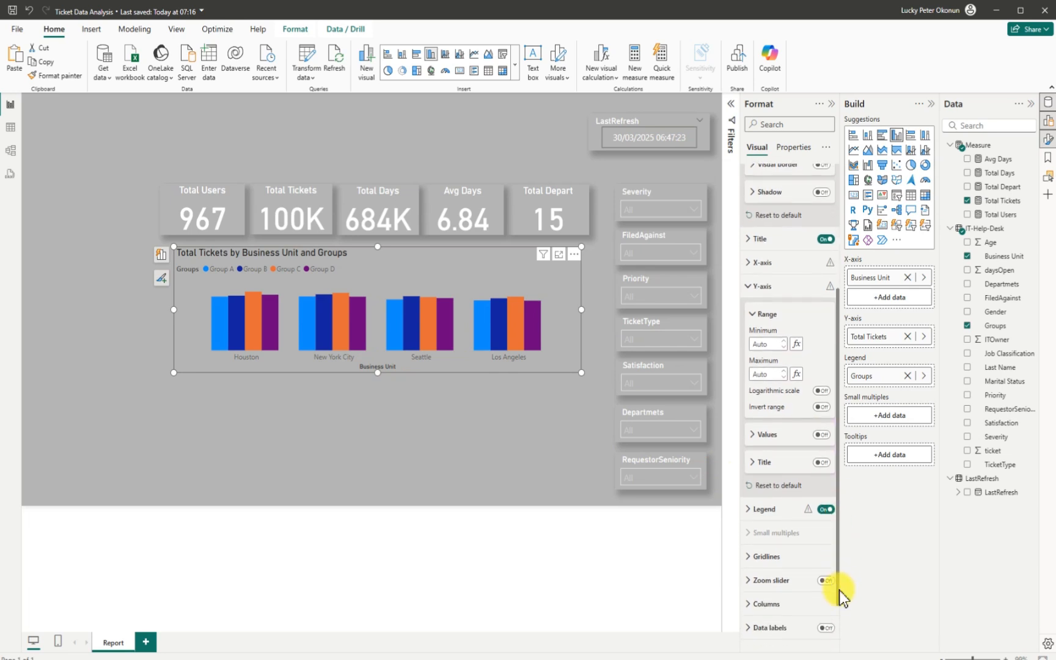
{"action": "left_click_drag", "start_coordinate": [842, 595], "coordinate": [834, 546]}
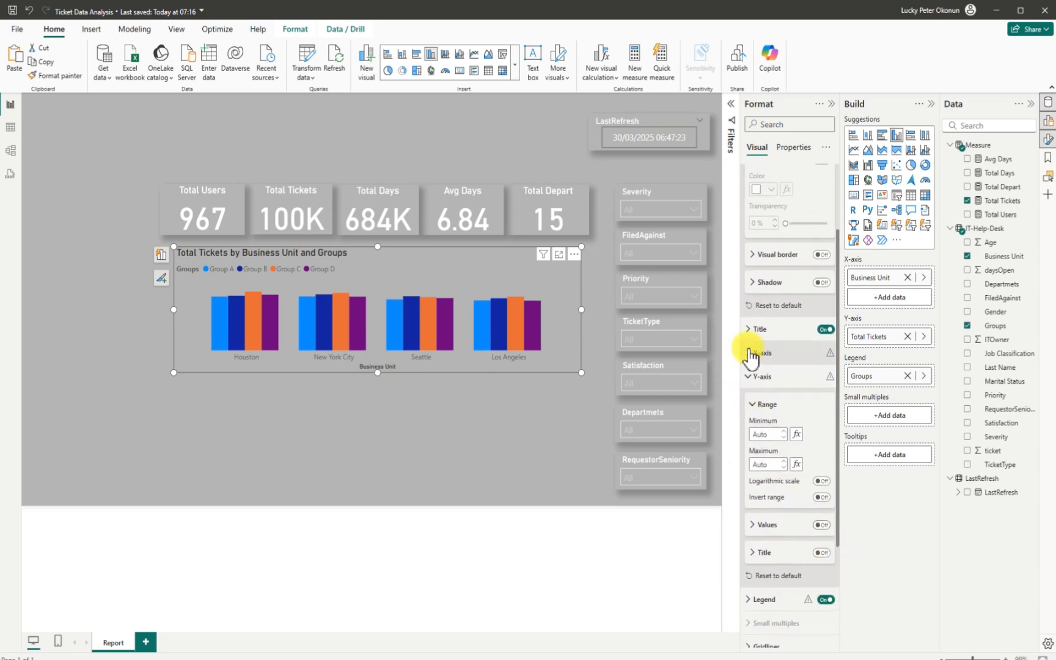
{"action": "left_click", "coordinate": [749, 353]}
{"action": "left_click", "coordinate": [821, 540]}
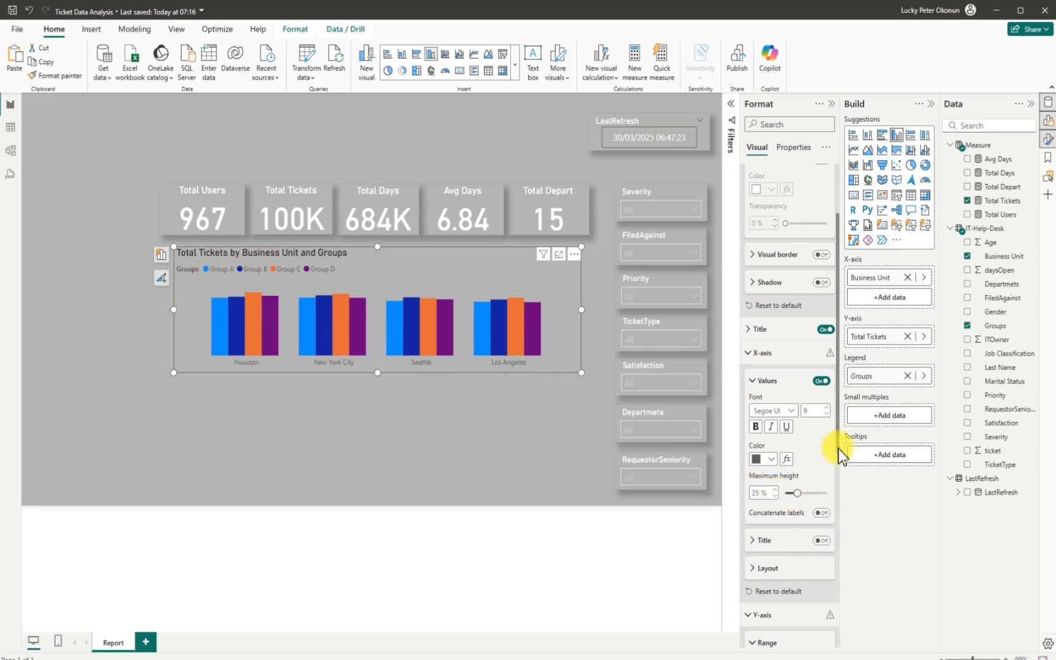
{"action": "left_click_drag", "start_coordinate": [838, 444], "coordinate": [828, 606]}
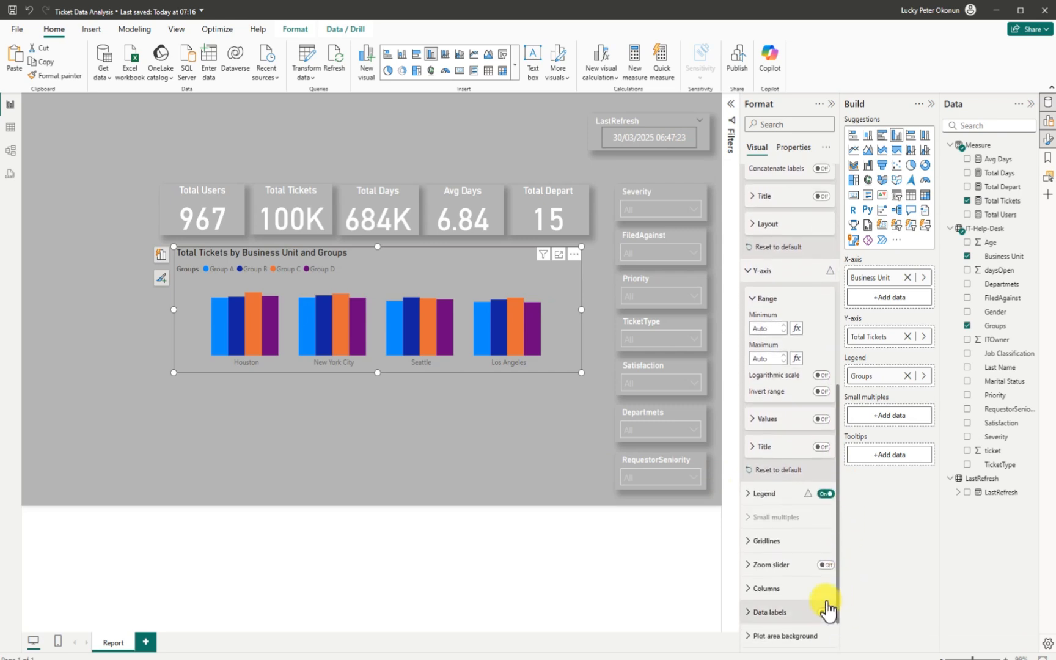
{"action": "left_click", "coordinate": [747, 493]}
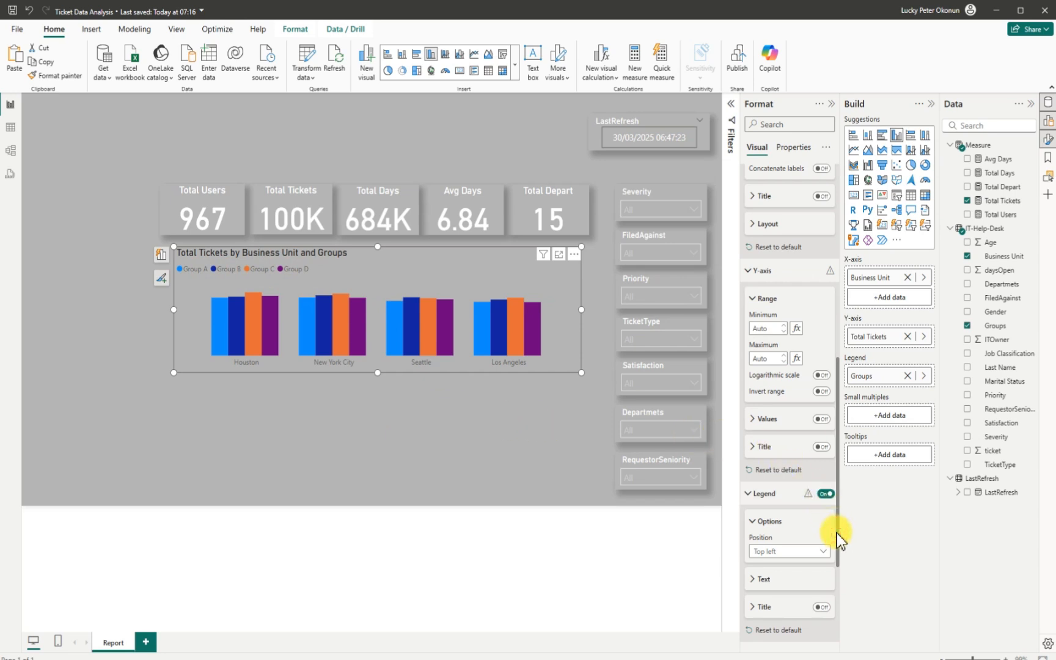
- Set the color of the column chart's X-axis values to white
{"action": "left_click_drag", "start_coordinate": [836, 532], "coordinate": [834, 434]}
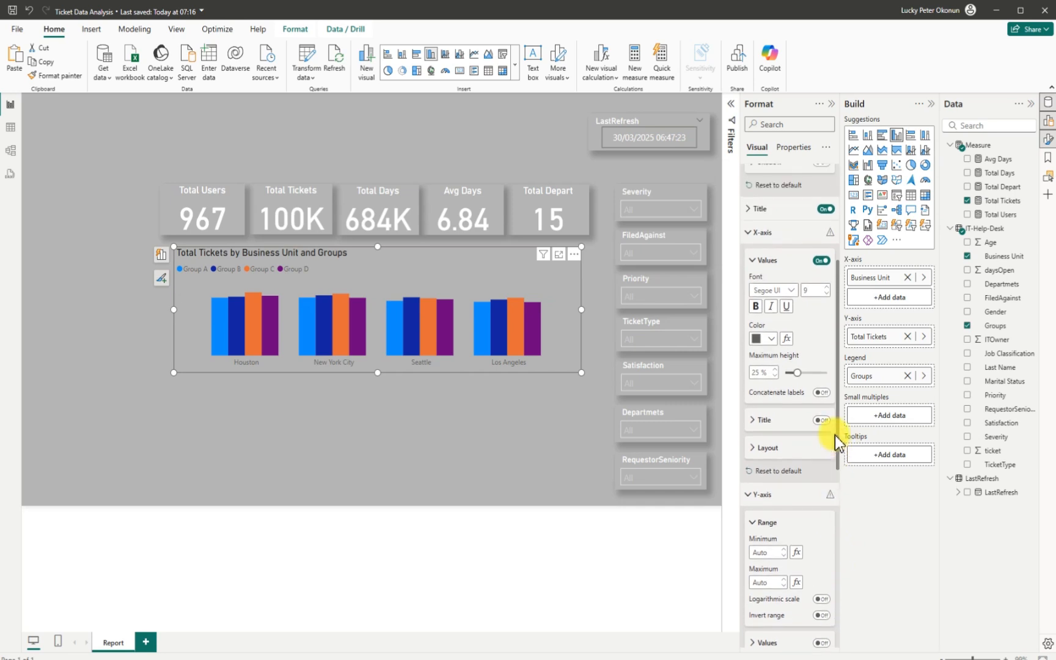
{"action": "left_click", "coordinate": [770, 339]}
{"action": "left_click", "coordinate": [768, 375]}
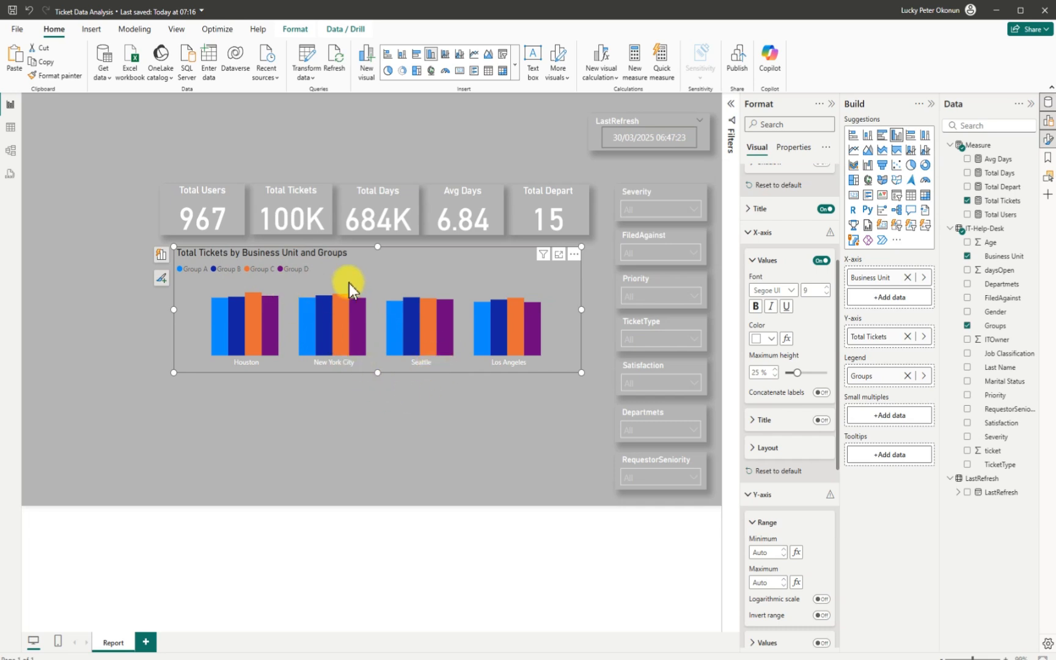
- Set the values' font color of all seven slicers, from Severity to RequestorSeniority, to White, 20% darker
{"action": "left_click", "coordinate": [660, 191]}
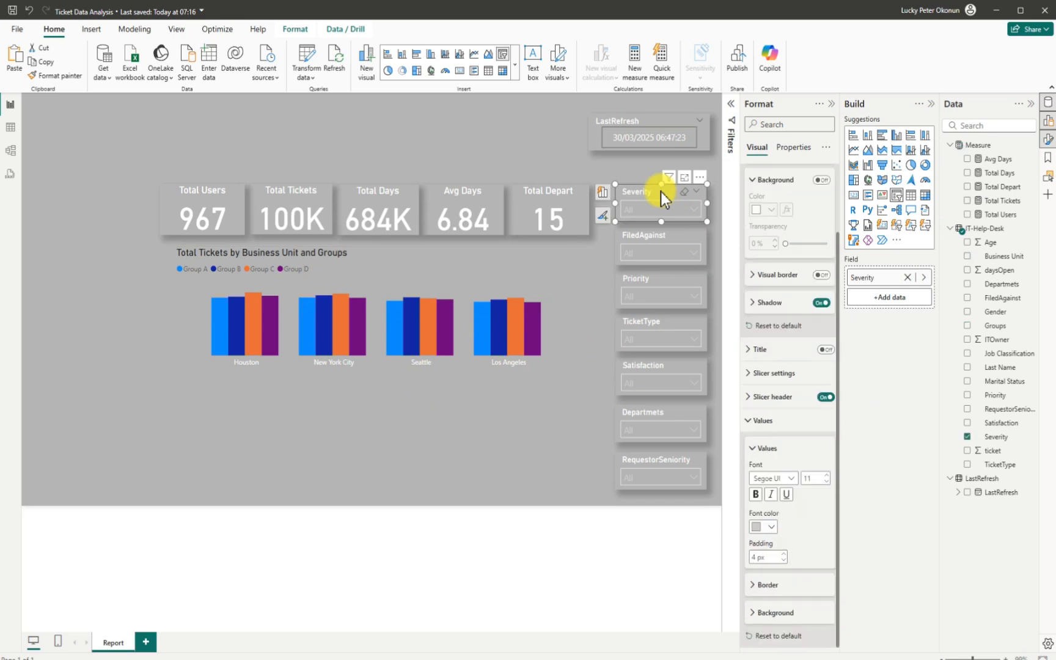
{"action": "left_click", "coordinate": [619, 238], "text": "ctrl"}
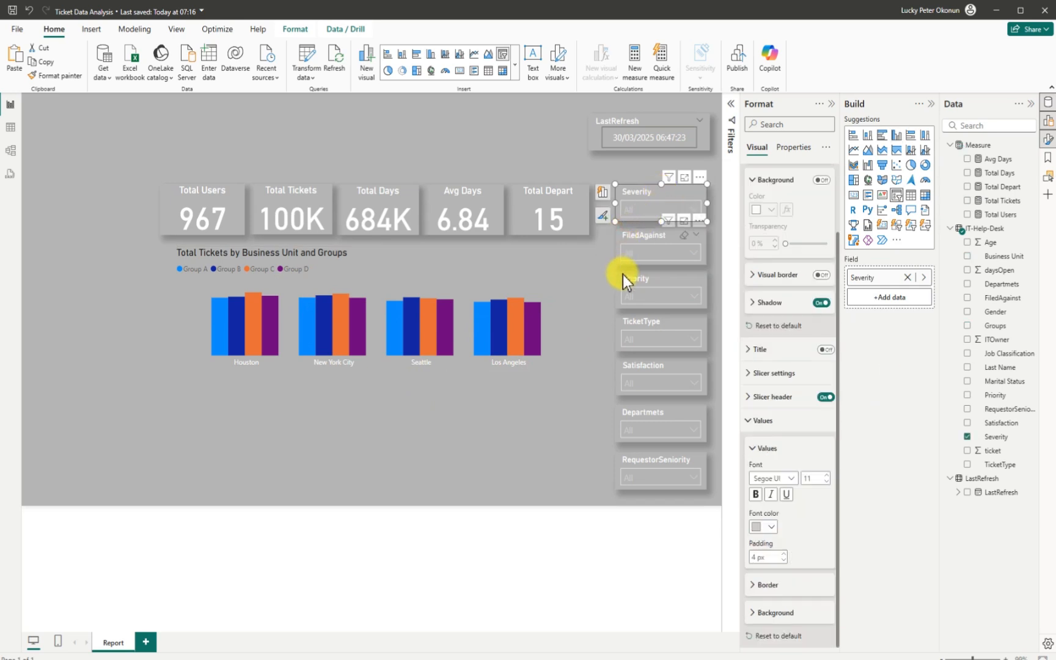
{"action": "left_click", "coordinate": [618, 284], "text": "ctrl"}
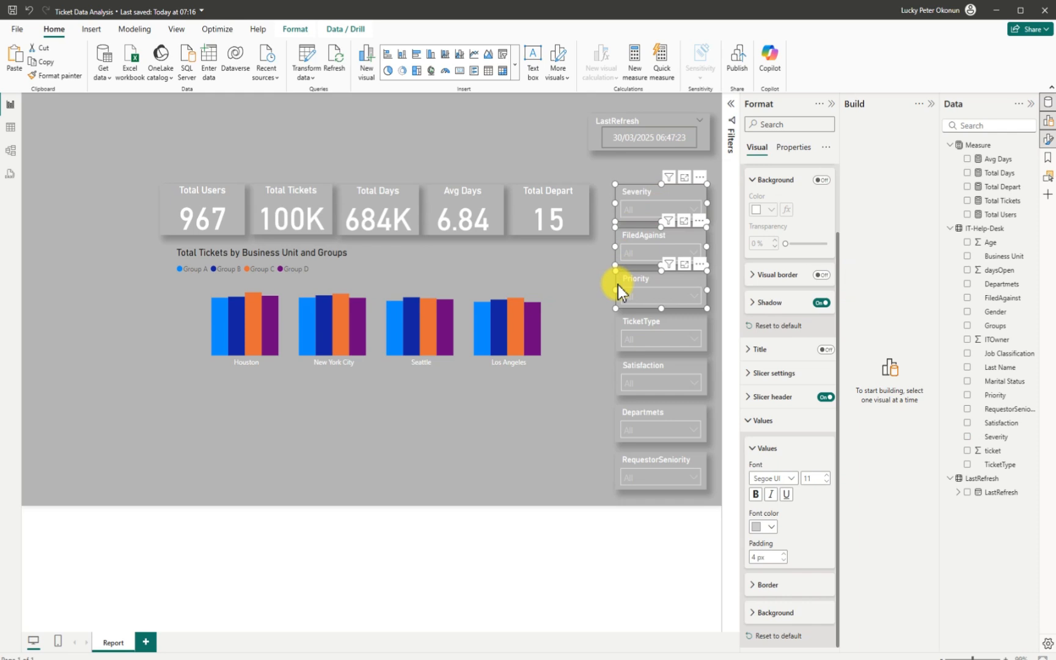
{"action": "left_click", "coordinate": [620, 323], "text": "ctrl"}
{"action": "left_click", "coordinate": [620, 362], "text": "ctrl"}
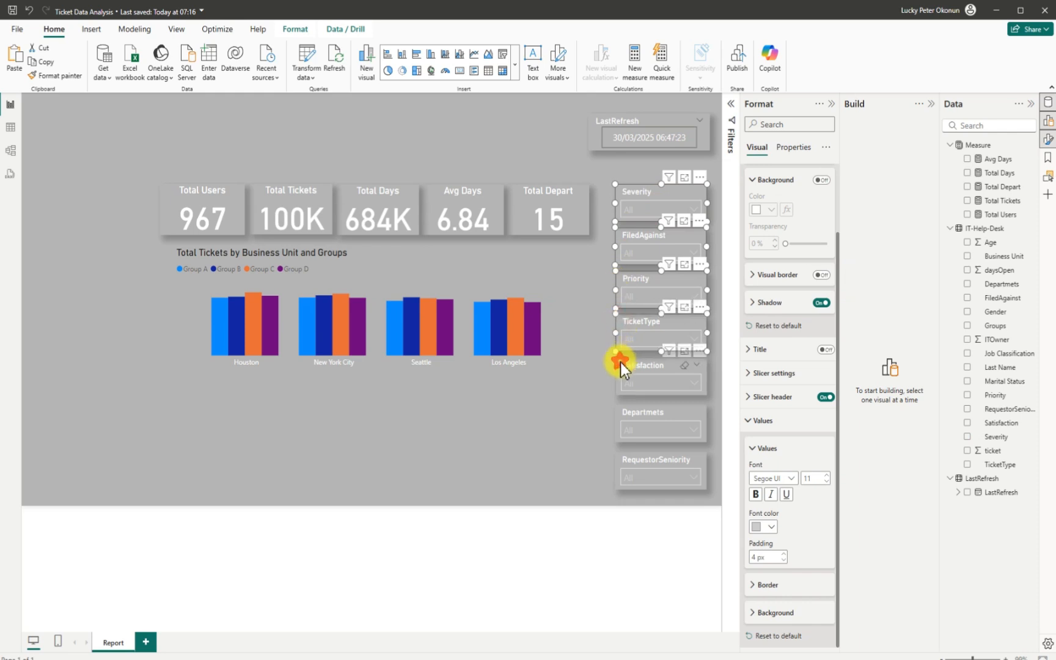
{"action": "left_click", "coordinate": [620, 415], "text": "ctrl"}
{"action": "left_click", "coordinate": [618, 457], "text": "ctrl"}
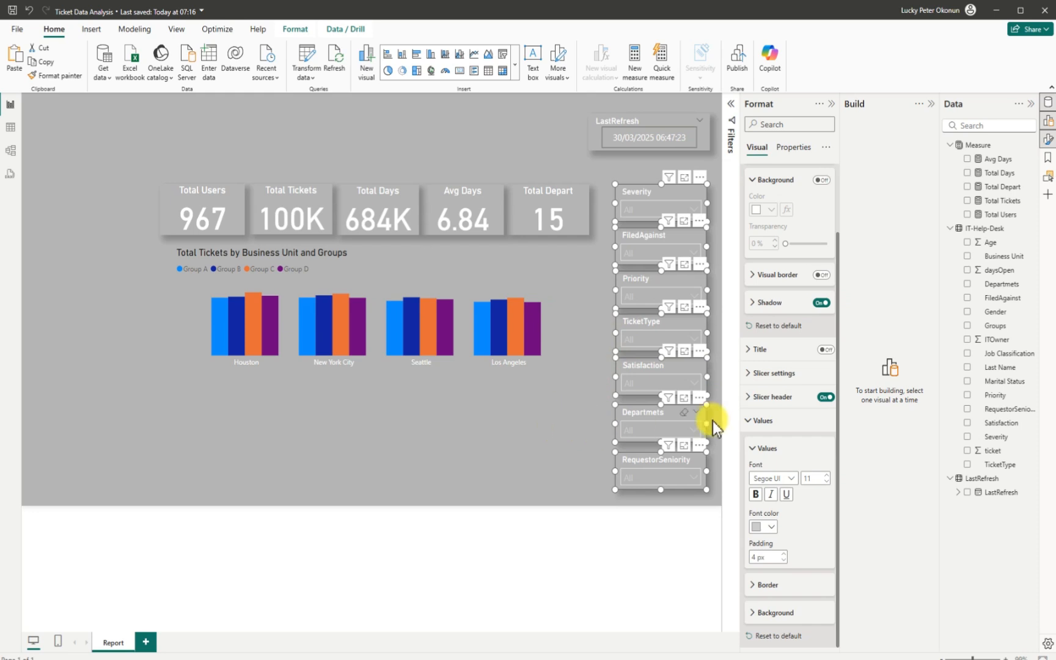
{"action": "left_click", "coordinate": [773, 529]}
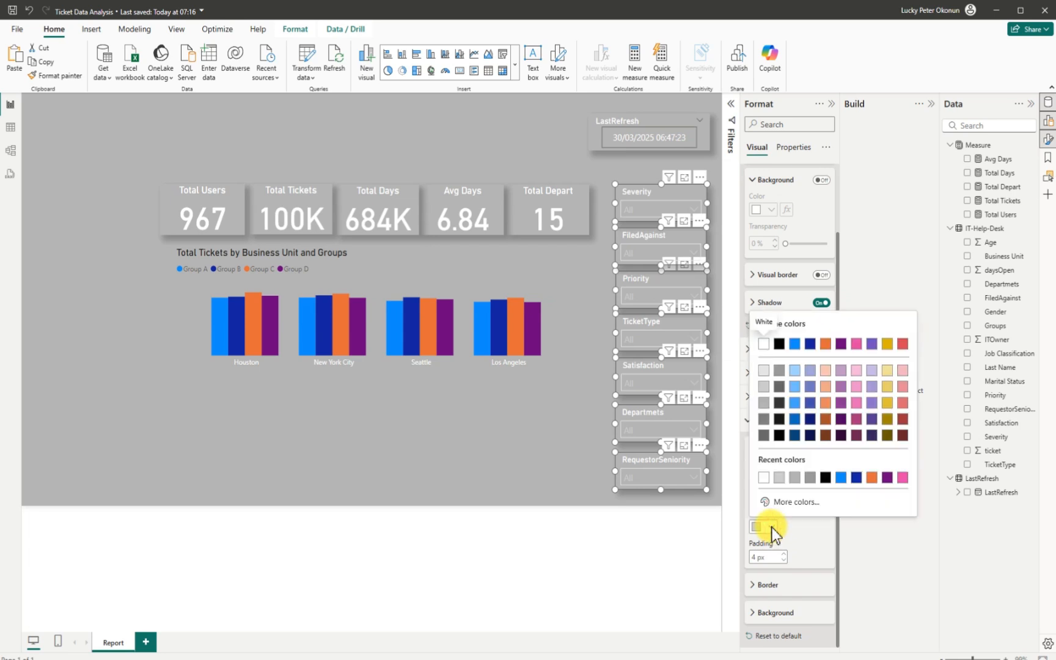
{"action": "left_click", "coordinate": [764, 403]}
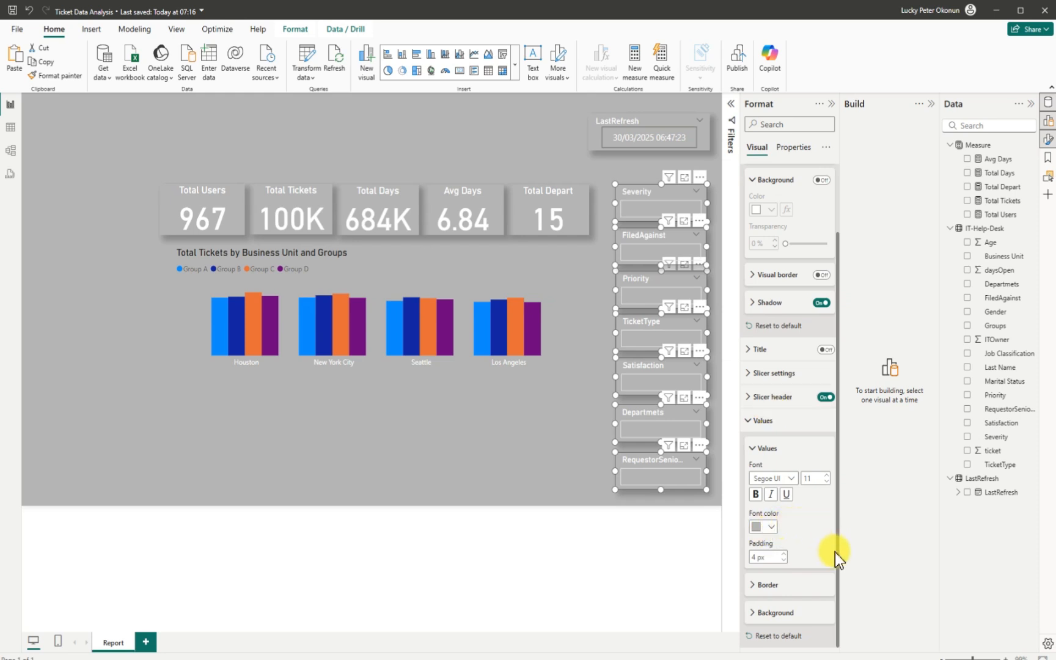
{"action": "left_click", "coordinate": [771, 532]}
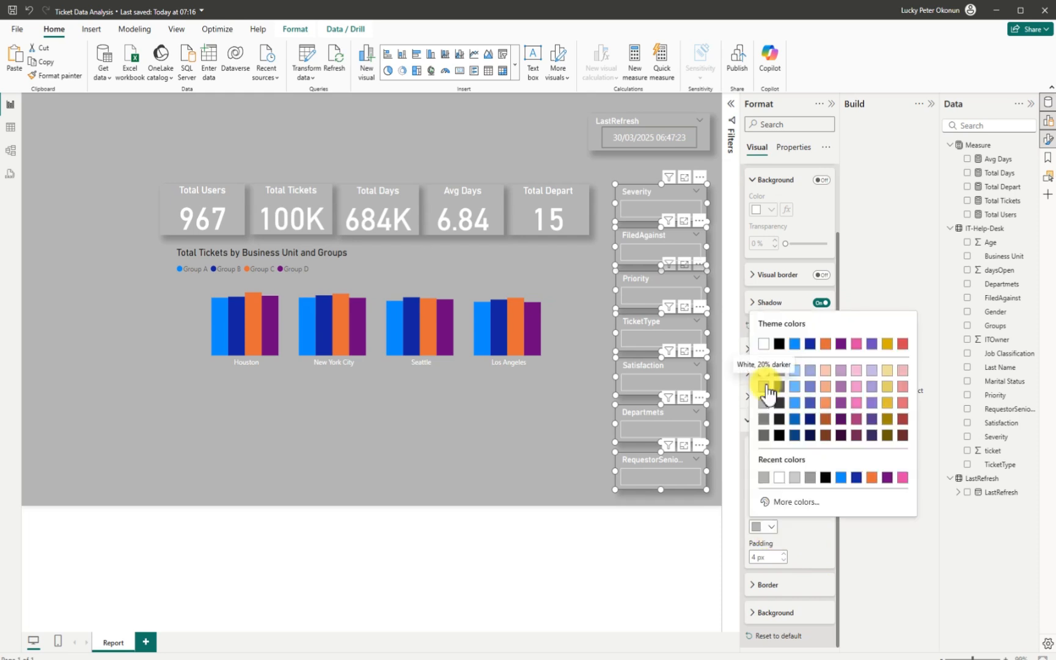
{"action": "left_click", "coordinate": [765, 393]}
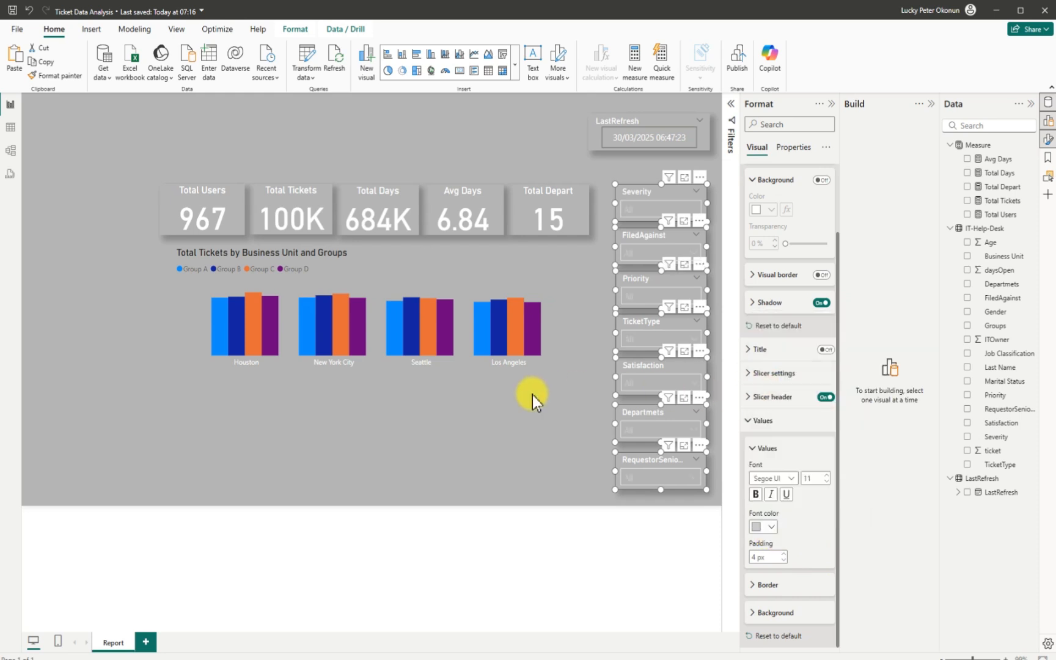
{"action": "left_click", "coordinate": [512, 413]}
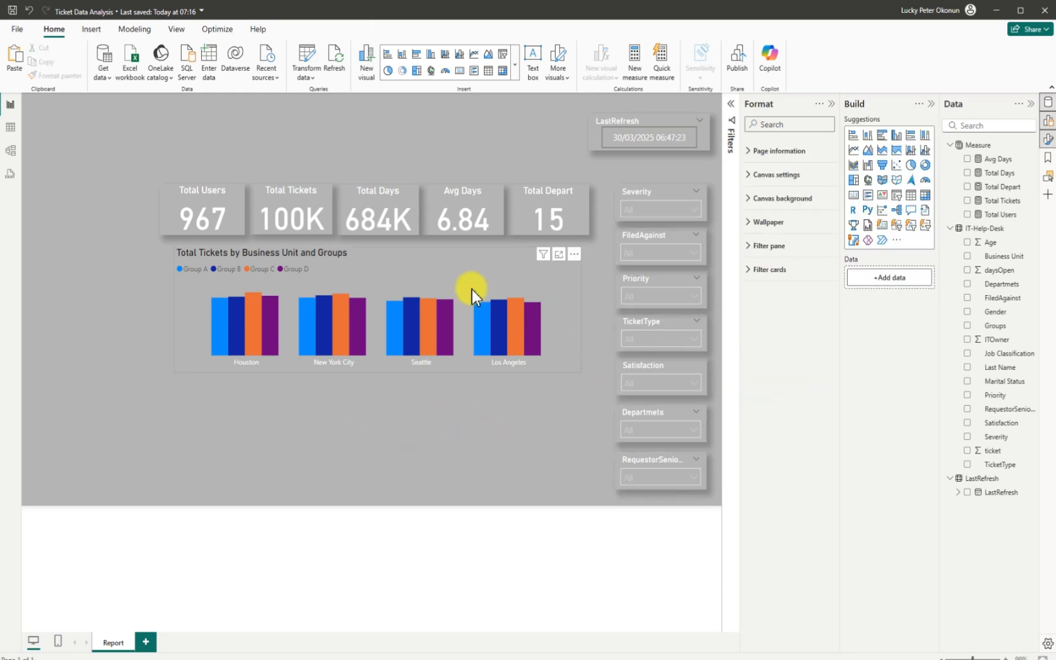
- Set the column chart's legend text color to white and turn on the chart's shadow
{"action": "left_click", "coordinate": [413, 281]}
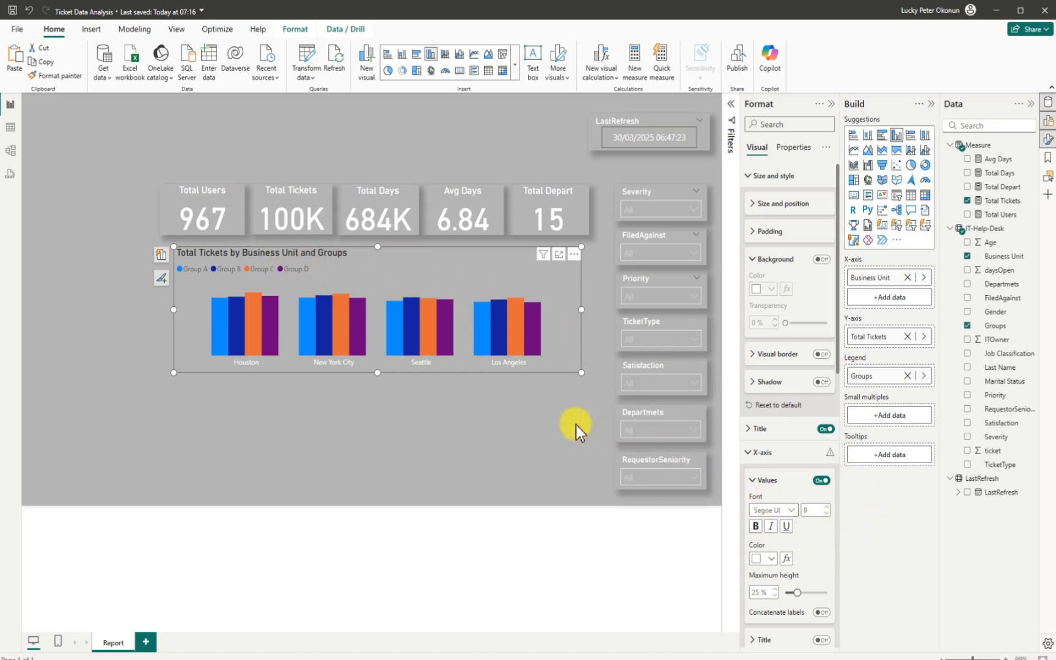
{"action": "scroll", "coordinate": [836, 375], "scroll_direction": "down", "scroll_amount": 1}
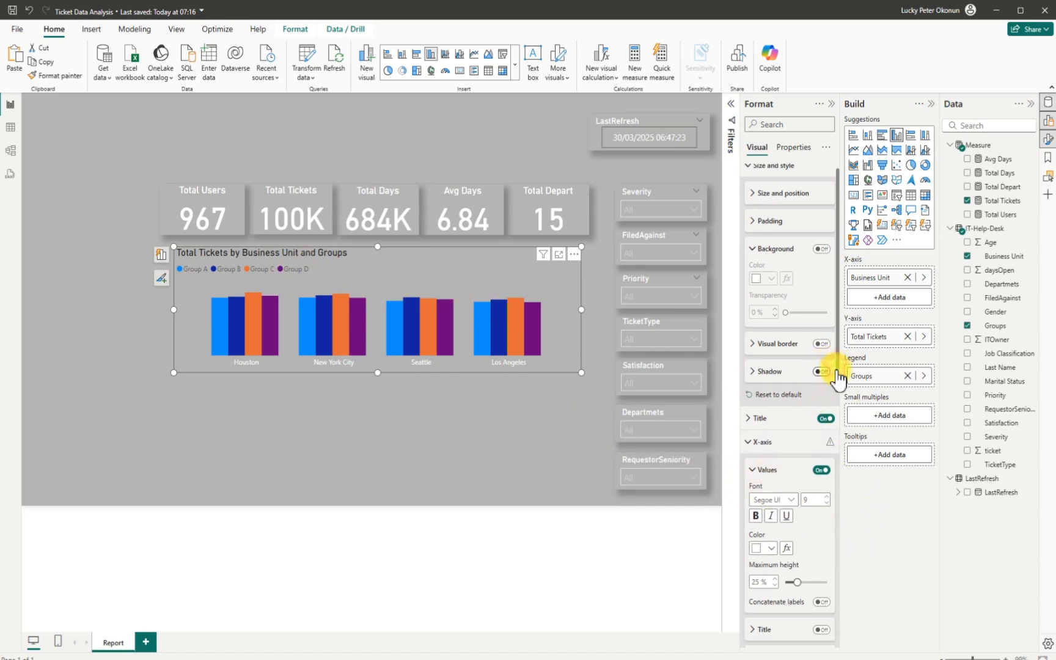
{"action": "left_click_drag", "start_coordinate": [837, 379], "coordinate": [835, 596]}
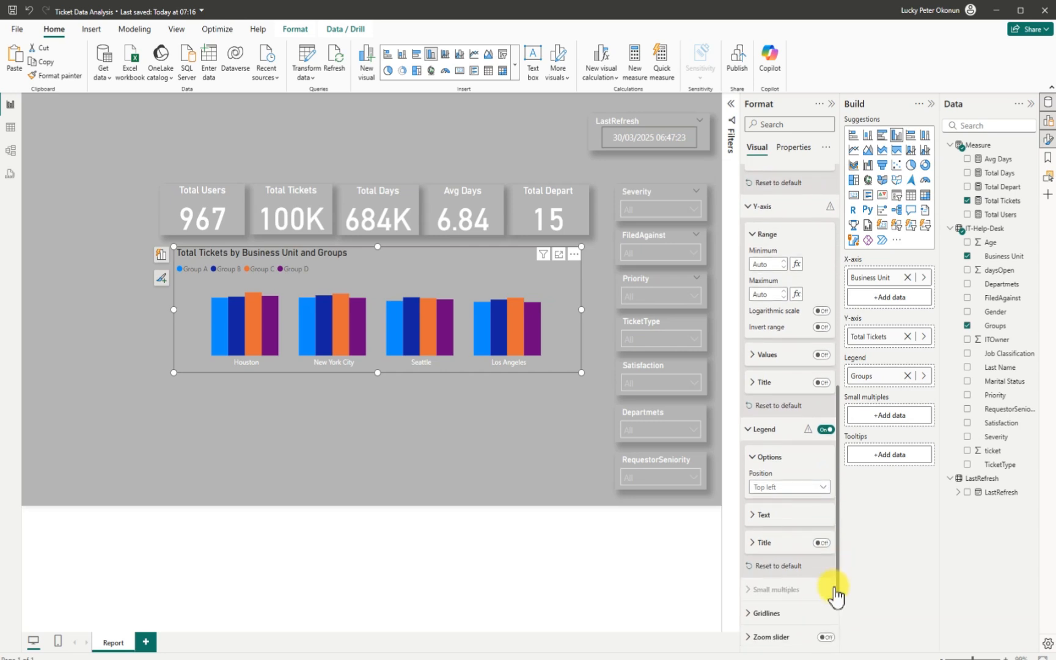
{"action": "left_click", "coordinate": [750, 514]}
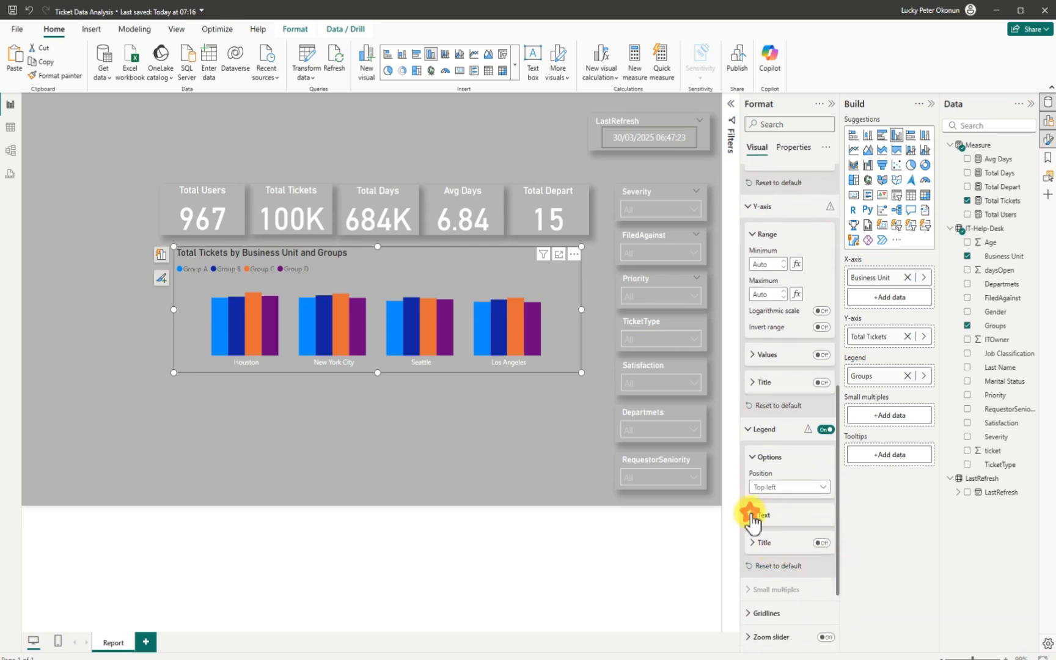
{"action": "left_click", "coordinate": [768, 590]}
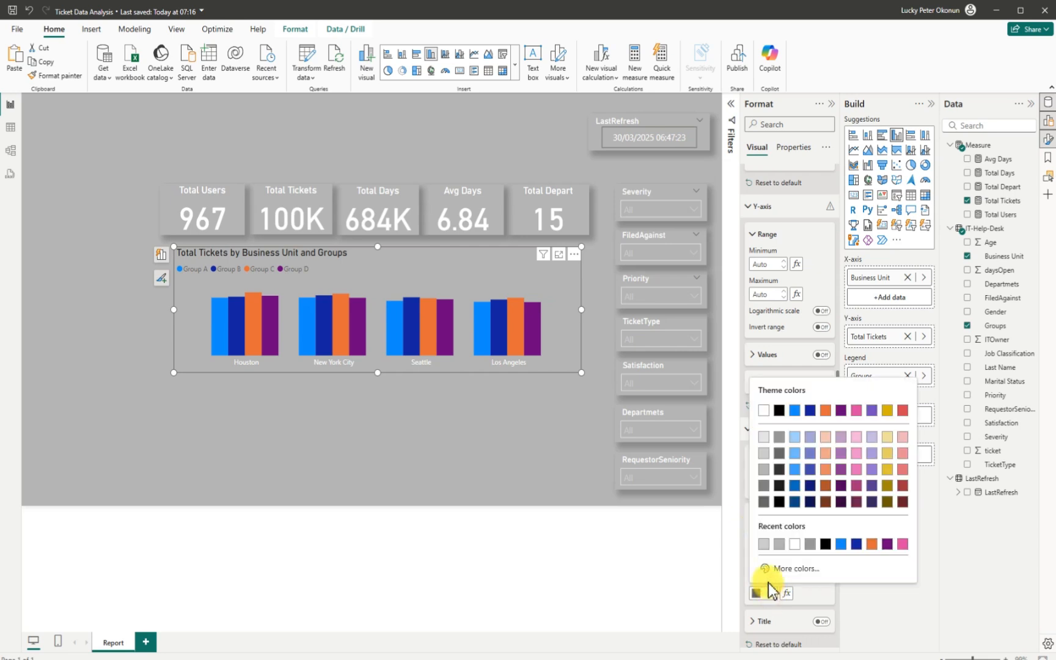
{"action": "left_click", "coordinate": [764, 437]}
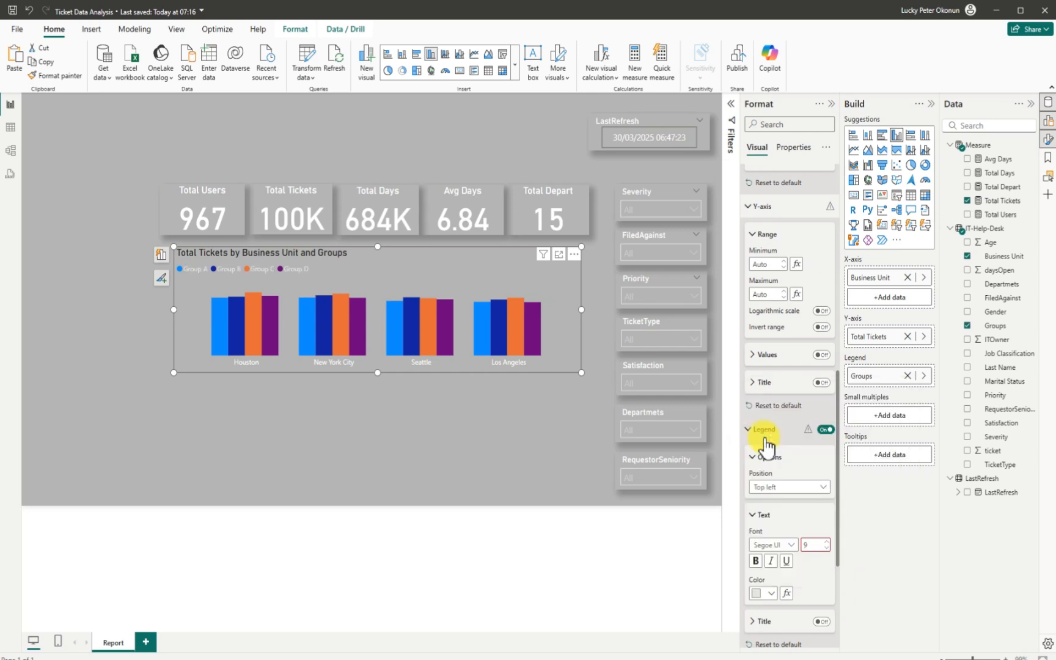
{"action": "left_click", "coordinate": [769, 594]}
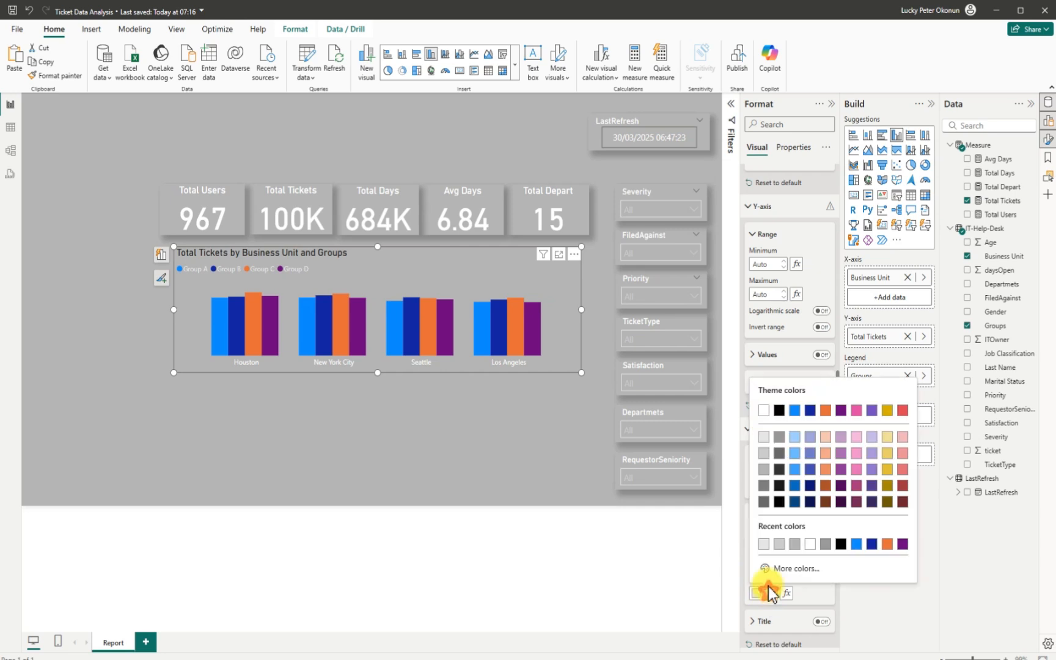
{"action": "left_click", "coordinate": [763, 411]}
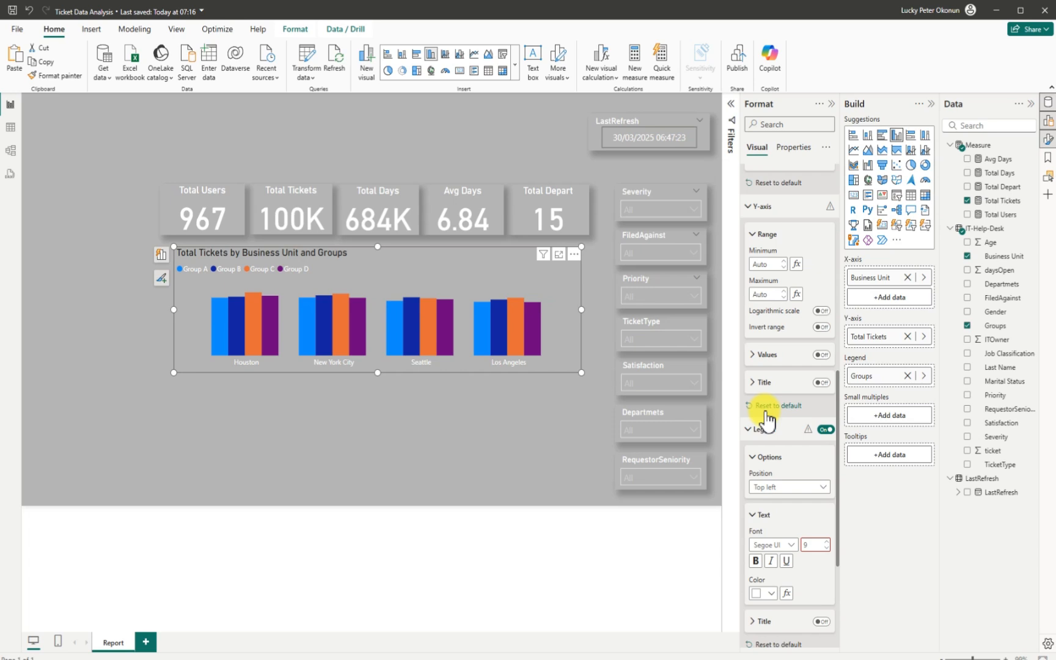
{"action": "left_click_drag", "start_coordinate": [835, 400], "coordinate": [846, 184]}
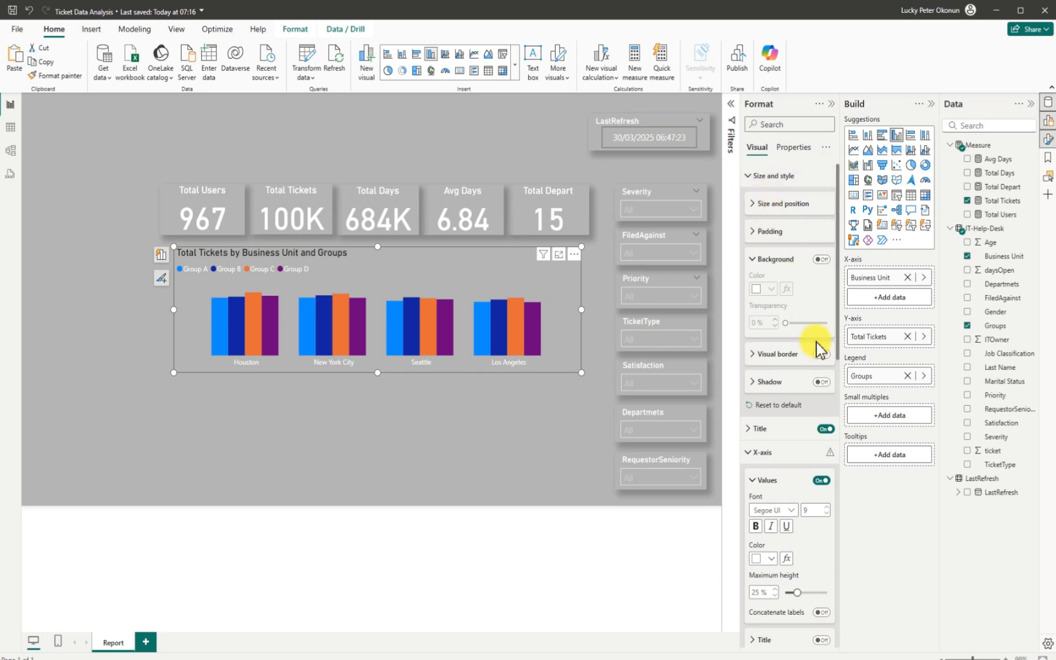
{"action": "left_click", "coordinate": [821, 381]}
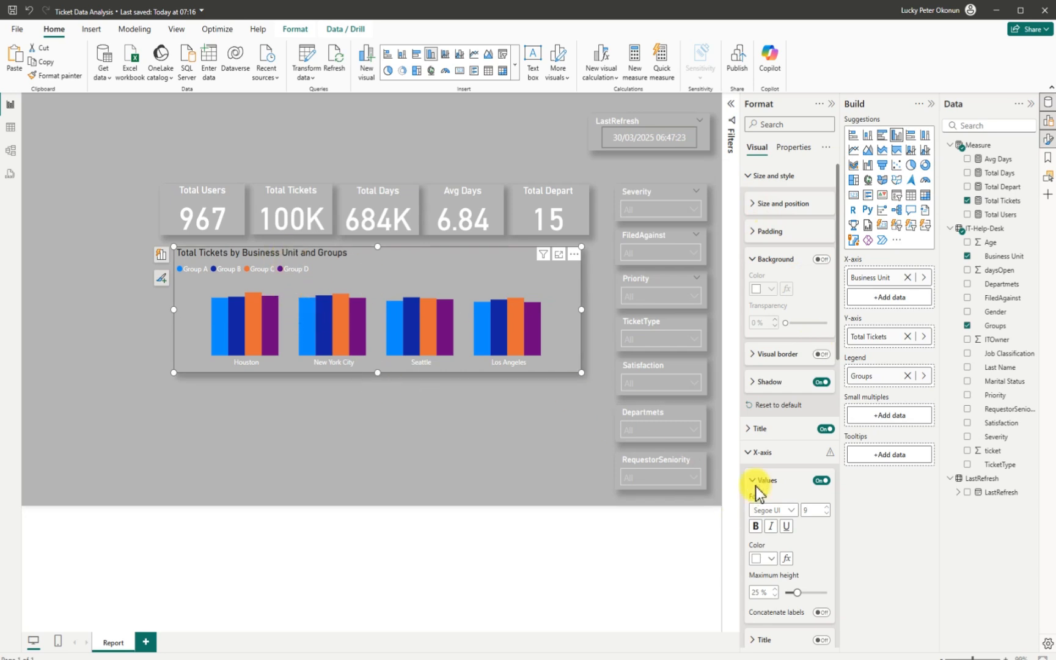
- Center the column chart's title horizontally and save the report
{"action": "left_click", "coordinate": [748, 429]}
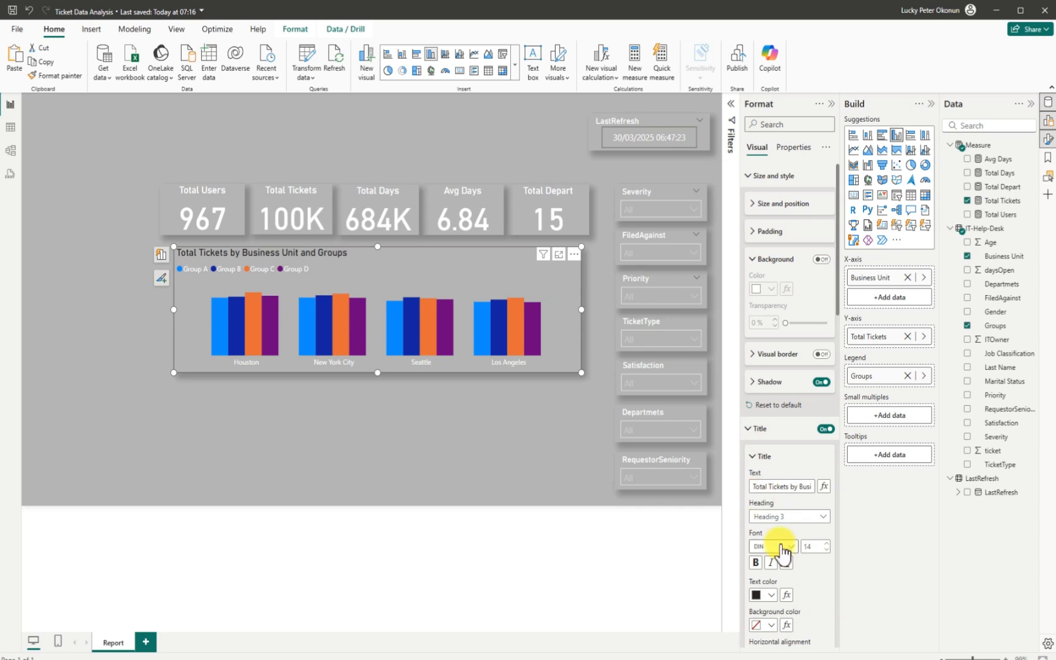
{"action": "scroll", "coordinate": [782, 550], "scroll_direction": "down", "scroll_amount": 5}
{"action": "left_click", "coordinate": [772, 361]}
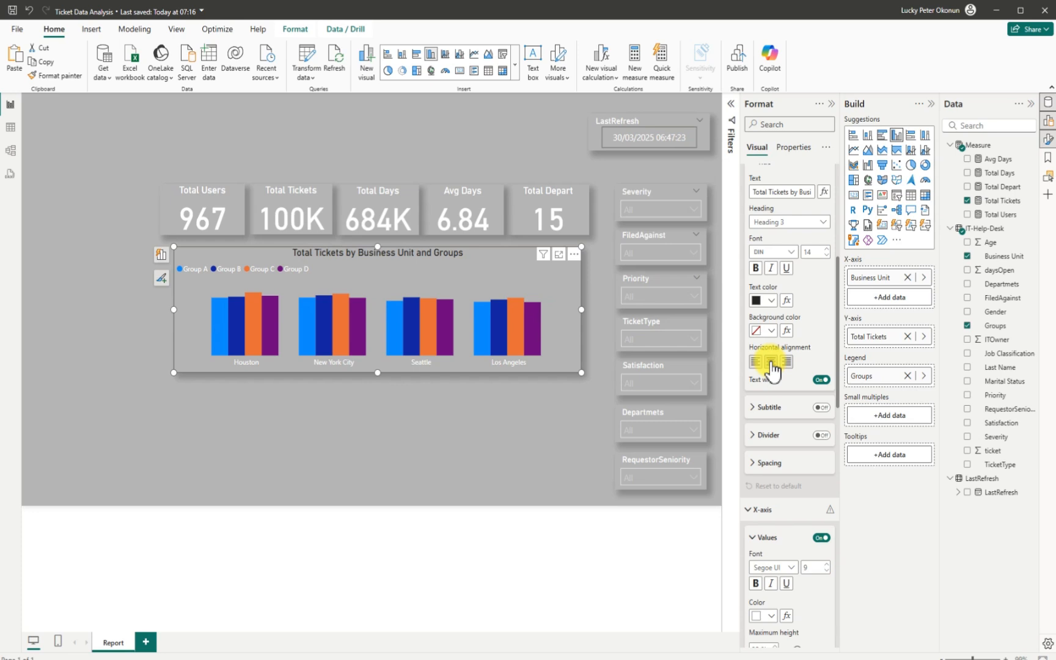
{"action": "left_click", "coordinate": [447, 405]}
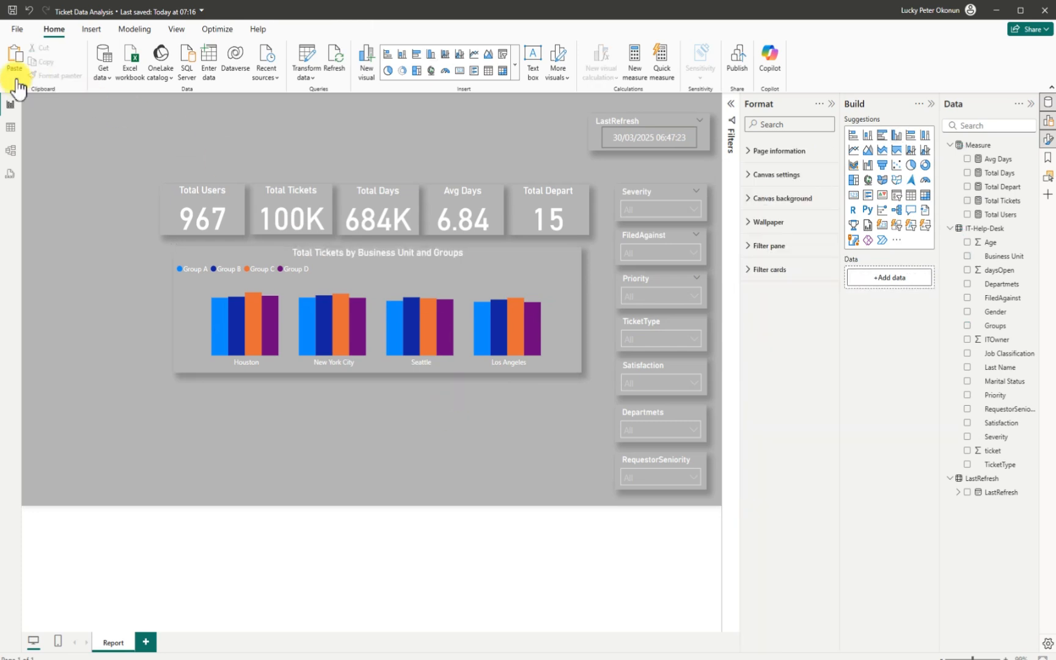
{"action": "left_click", "coordinate": [13, 11]}
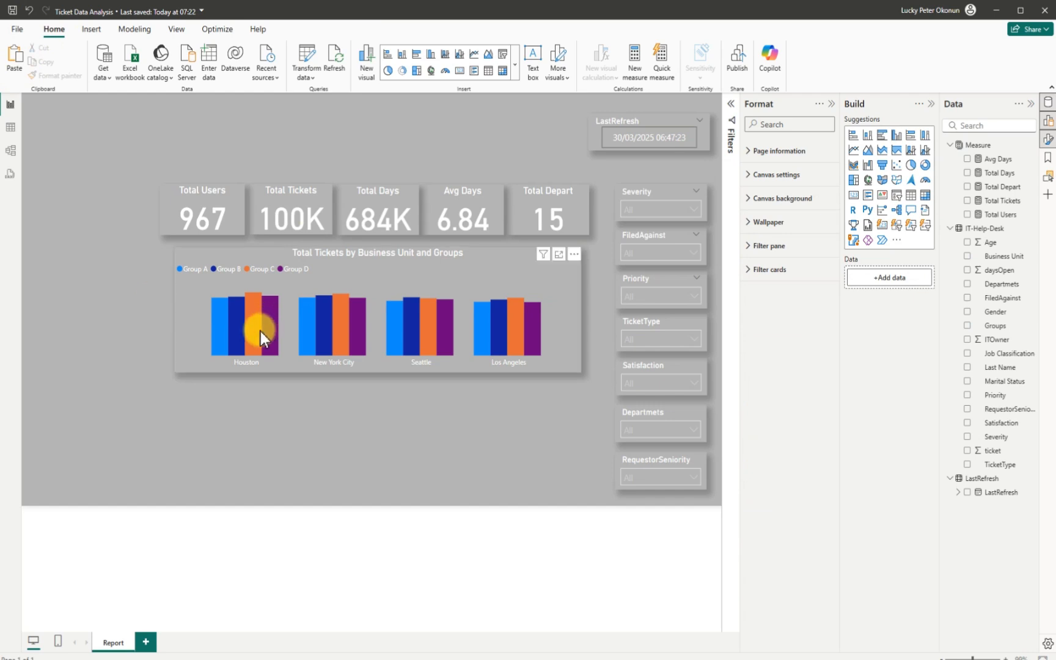
- Add a line chart below the column chart and resize it to match the column chart's width, reaching near the page's lower edge
{"action": "left_click", "coordinate": [853, 156]}
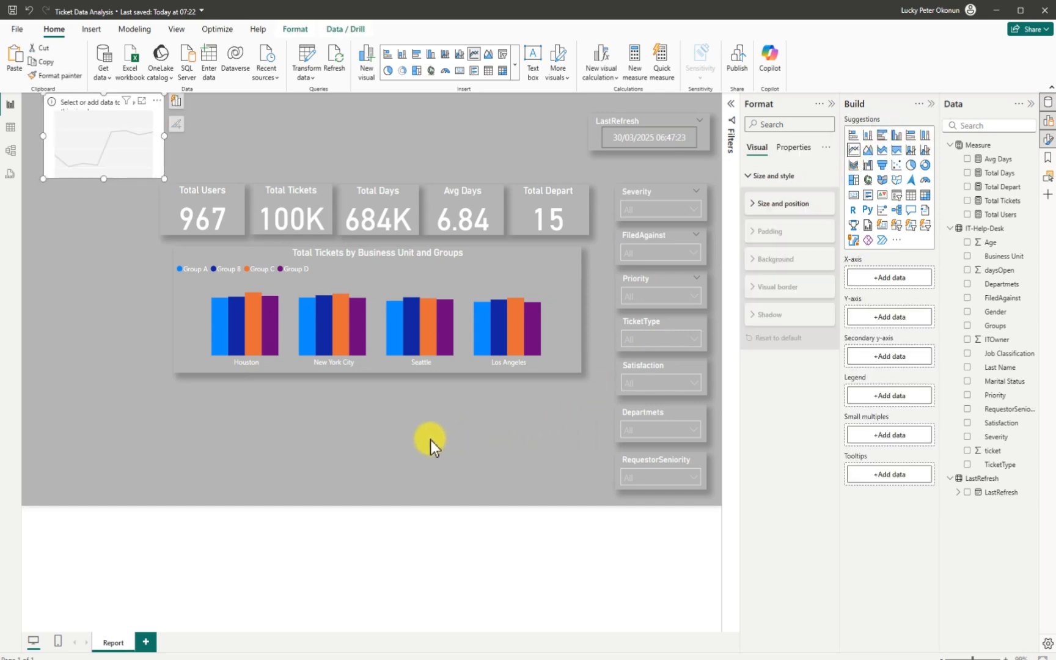
{"action": "left_click_drag", "start_coordinate": [123, 171], "coordinate": [281, 460]}
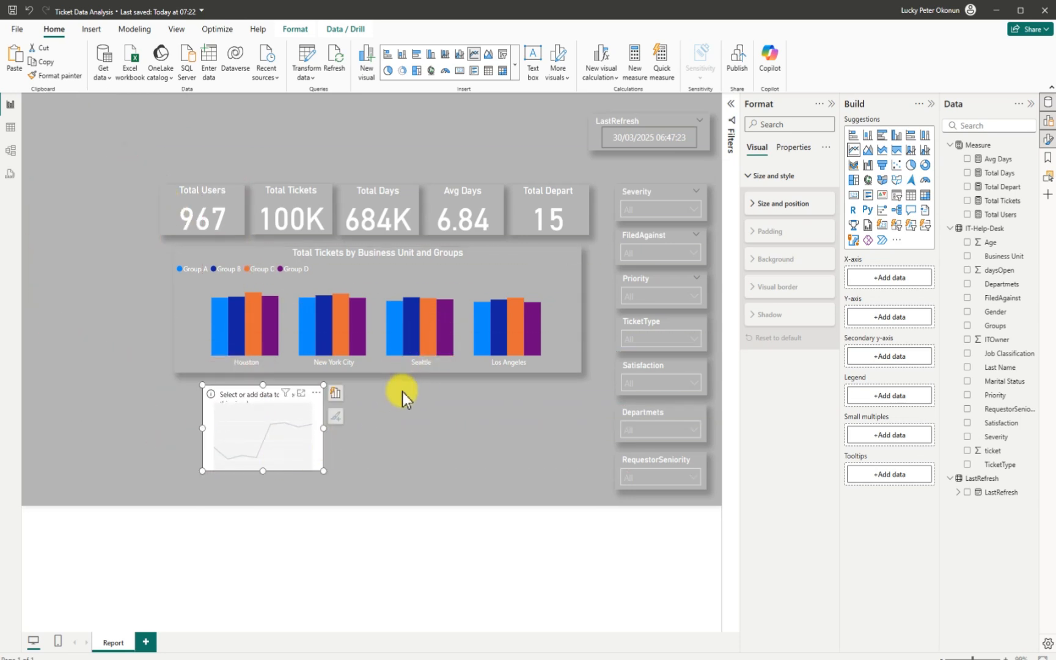
{"action": "left_click_drag", "start_coordinate": [323, 426], "coordinate": [490, 427]}
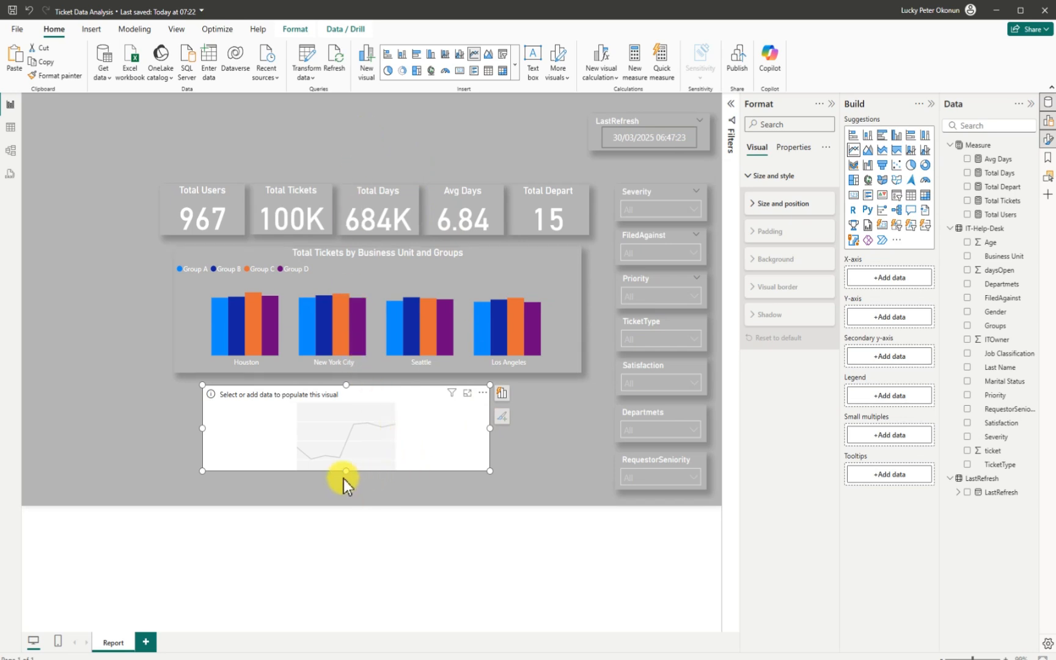
{"action": "left_click_drag", "start_coordinate": [343, 479], "coordinate": [346, 490]}
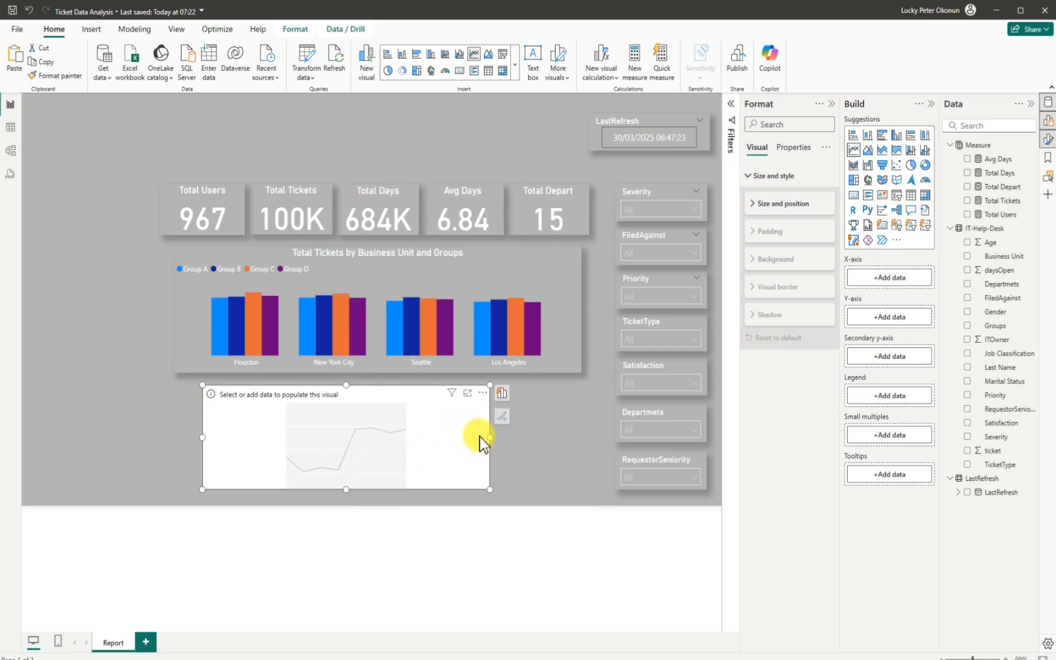
{"action": "left_click_drag", "start_coordinate": [489, 436], "coordinate": [580, 426]}
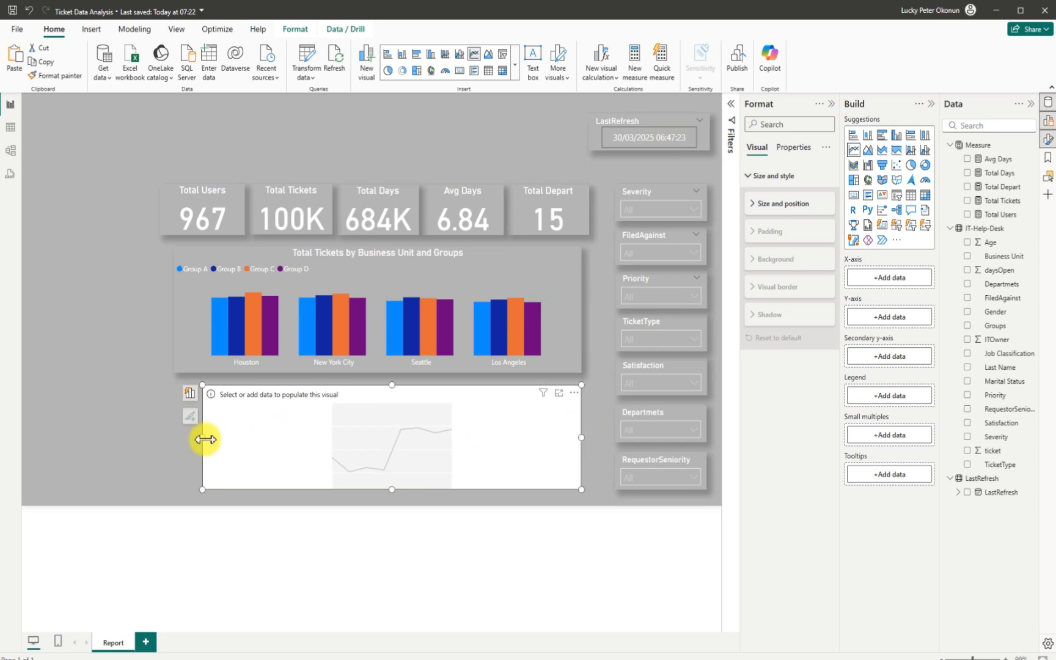
{"action": "left_click_drag", "start_coordinate": [206, 439], "coordinate": [174, 433]}
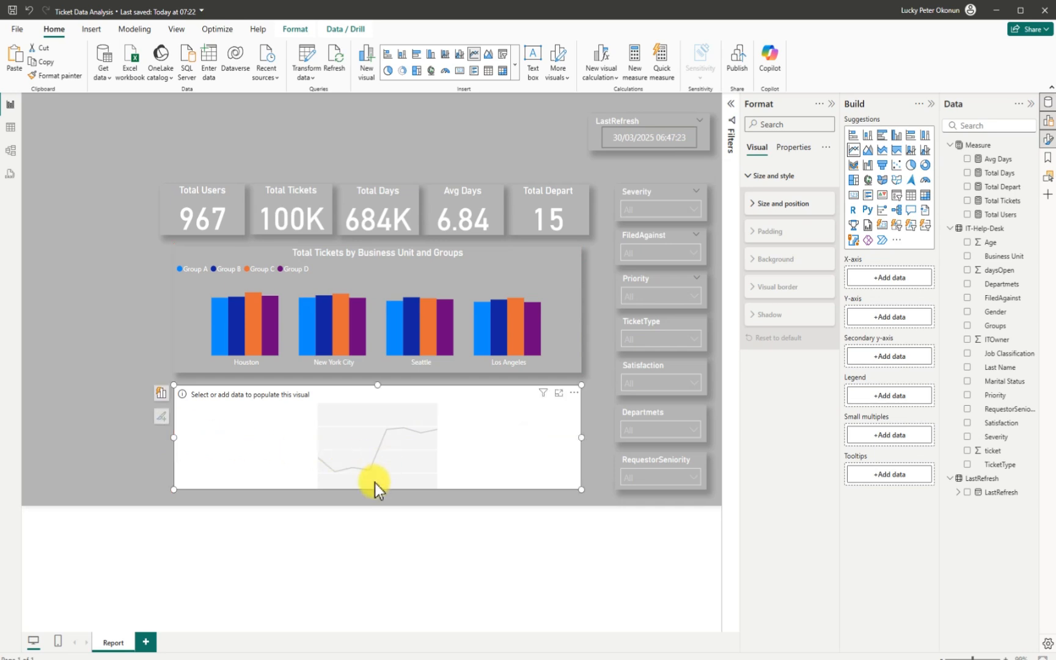
{"action": "left_click_drag", "start_coordinate": [374, 483], "coordinate": [378, 498]}
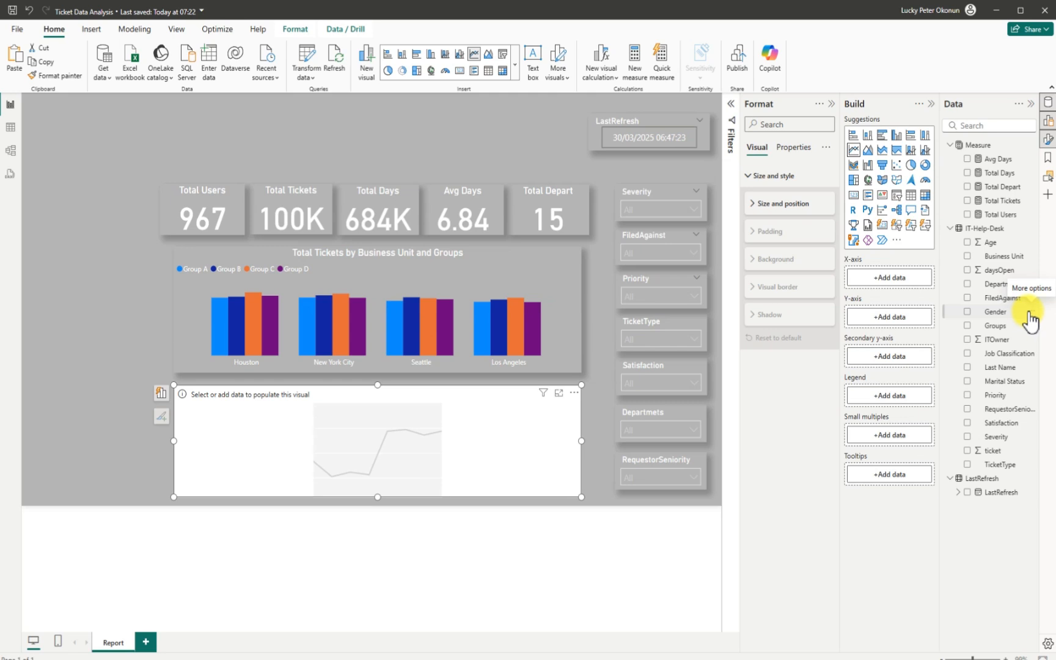
- Plot Total Tickets by Departmets in the line chart and widen the chart slightly
{"action": "left_click", "coordinate": [967, 201]}
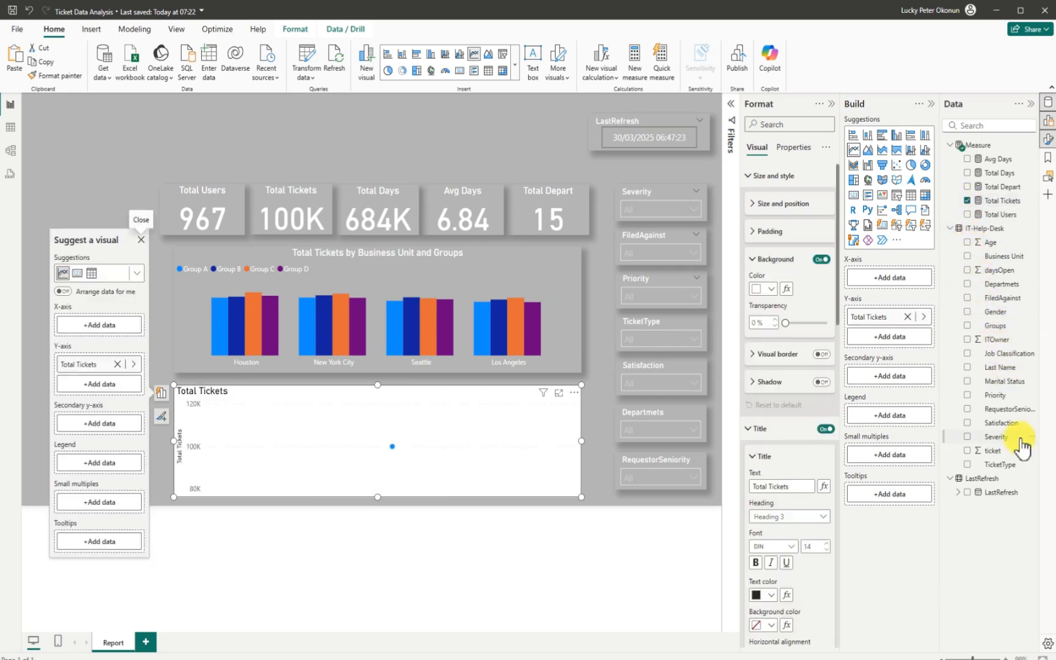
{"action": "left_click", "coordinate": [968, 285]}
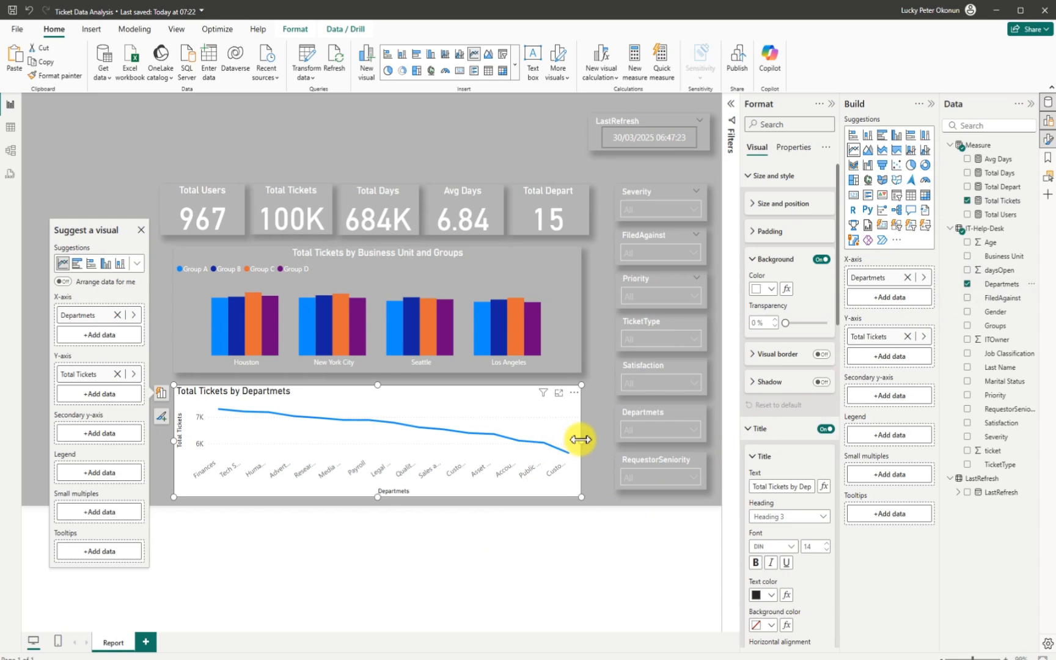
{"action": "left_click_drag", "start_coordinate": [583, 439], "coordinate": [589, 439]}
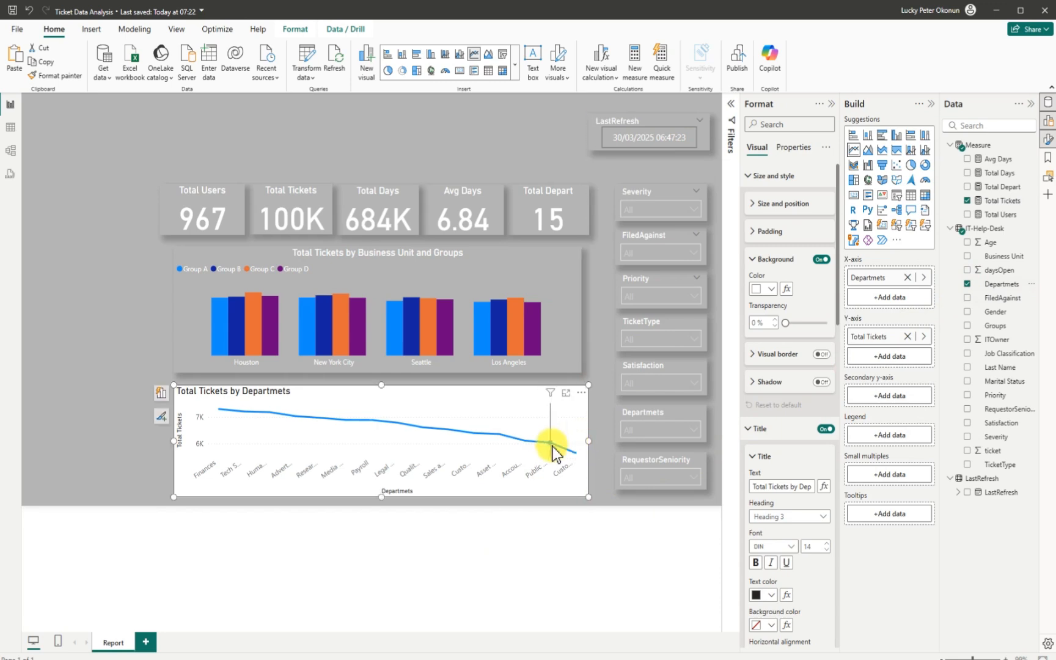
- Sort the line chart by Total Tickets in ascending order and make the chart taller
{"action": "left_click", "coordinate": [585, 398]}
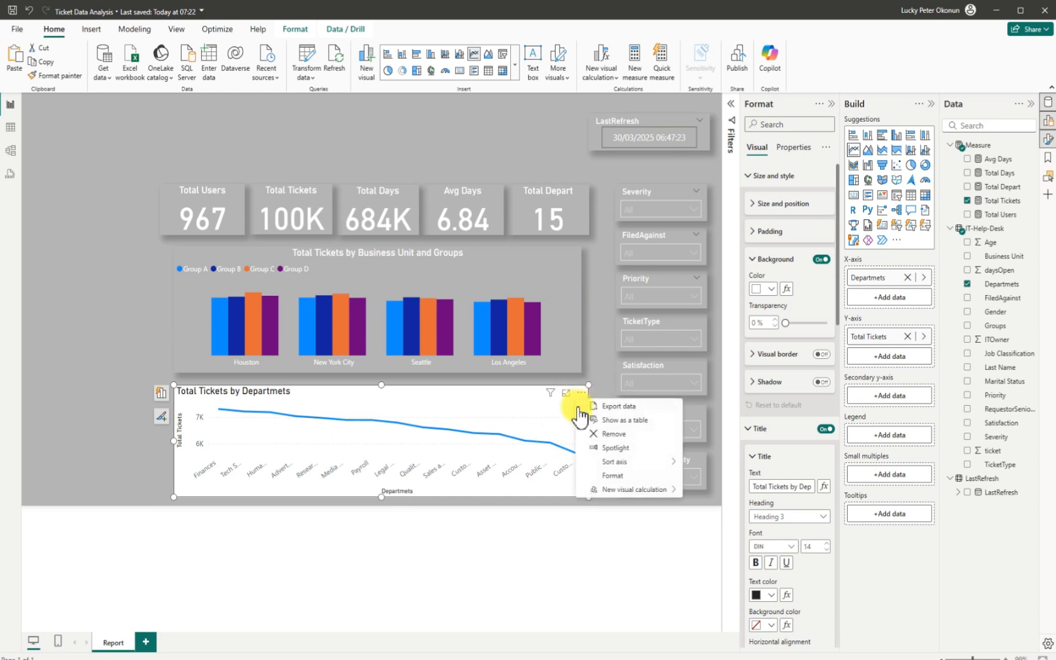
{"action": "mouse_move", "coordinate": [671, 462]}
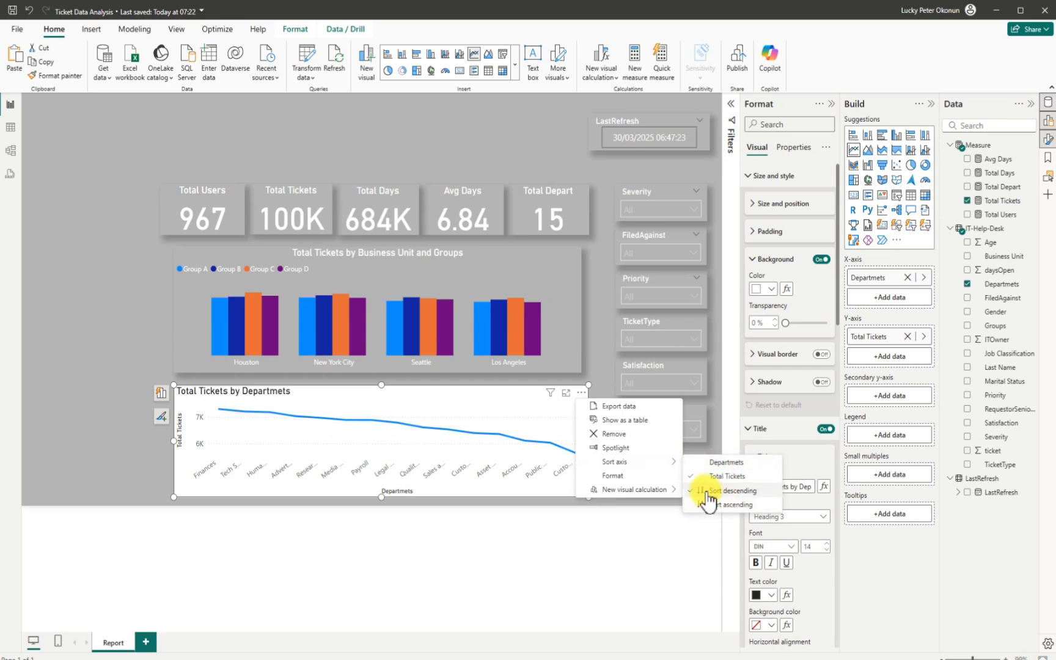
{"action": "left_click", "coordinate": [720, 476]}
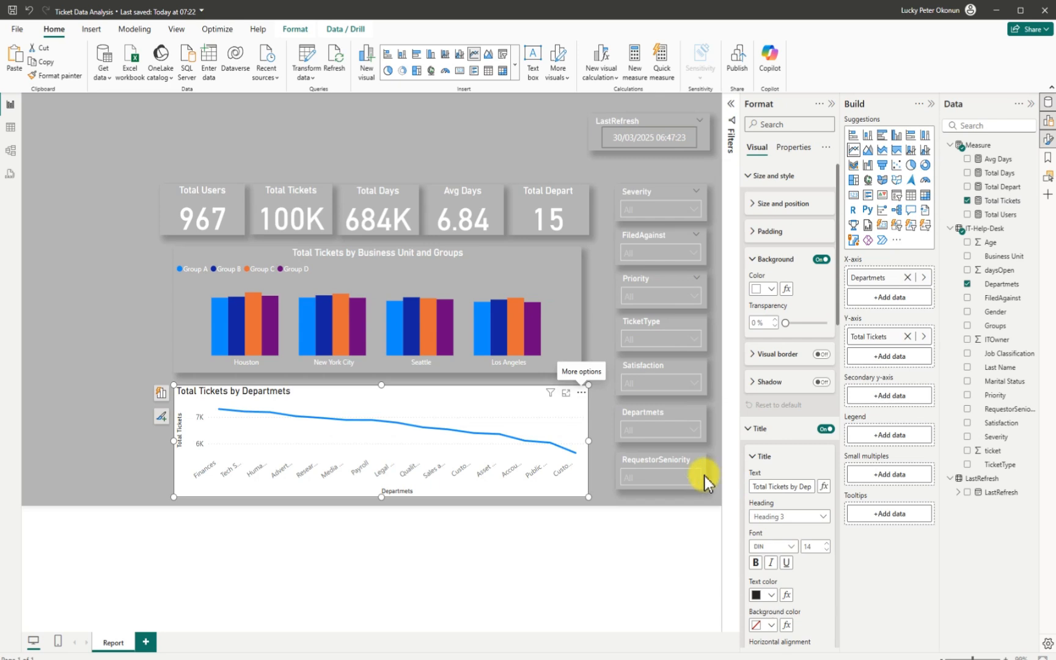
{"action": "left_click", "coordinate": [582, 394]}
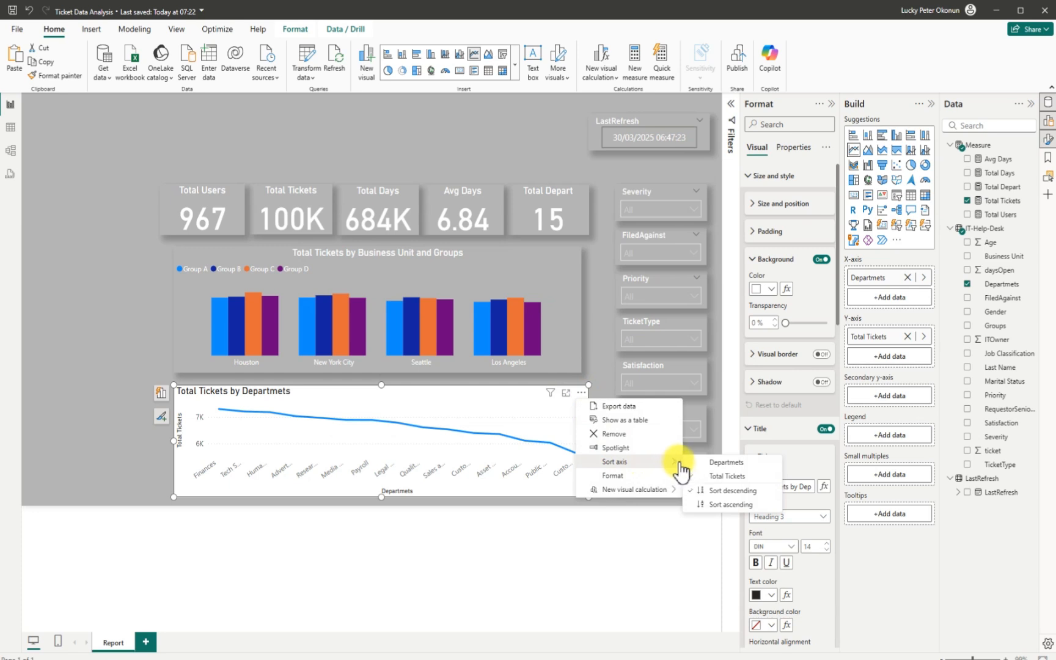
{"action": "left_click", "coordinate": [725, 504]}
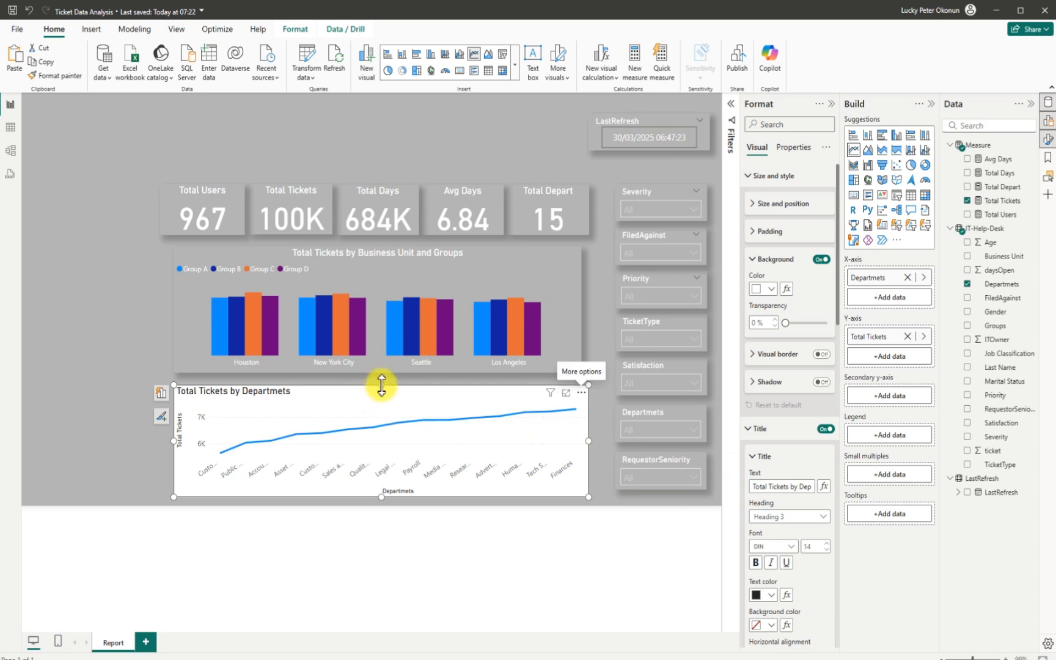
{"action": "left_click_drag", "start_coordinate": [380, 384], "coordinate": [384, 367]}
{"action": "left_click_drag", "start_coordinate": [381, 494], "coordinate": [381, 459]}
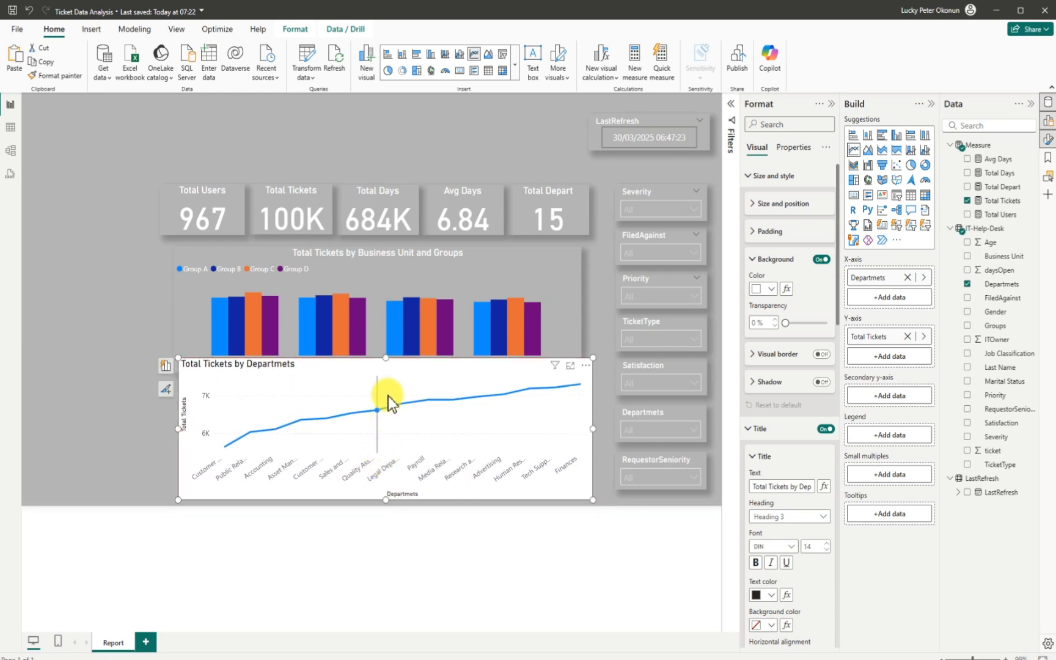
- Move the five KPI cards up and space them across the row, and raise the column chart to sit beneath them
{"action": "left_click_drag", "start_coordinate": [184, 195], "coordinate": [189, 186]}
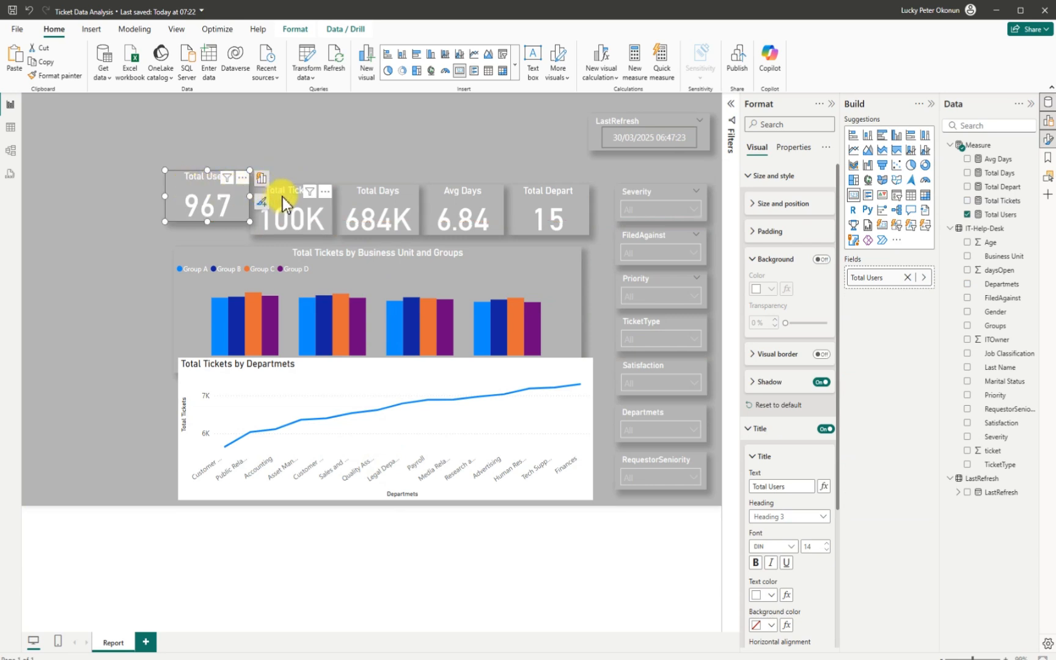
{"action": "left_click_drag", "start_coordinate": [282, 198], "coordinate": [286, 182]}
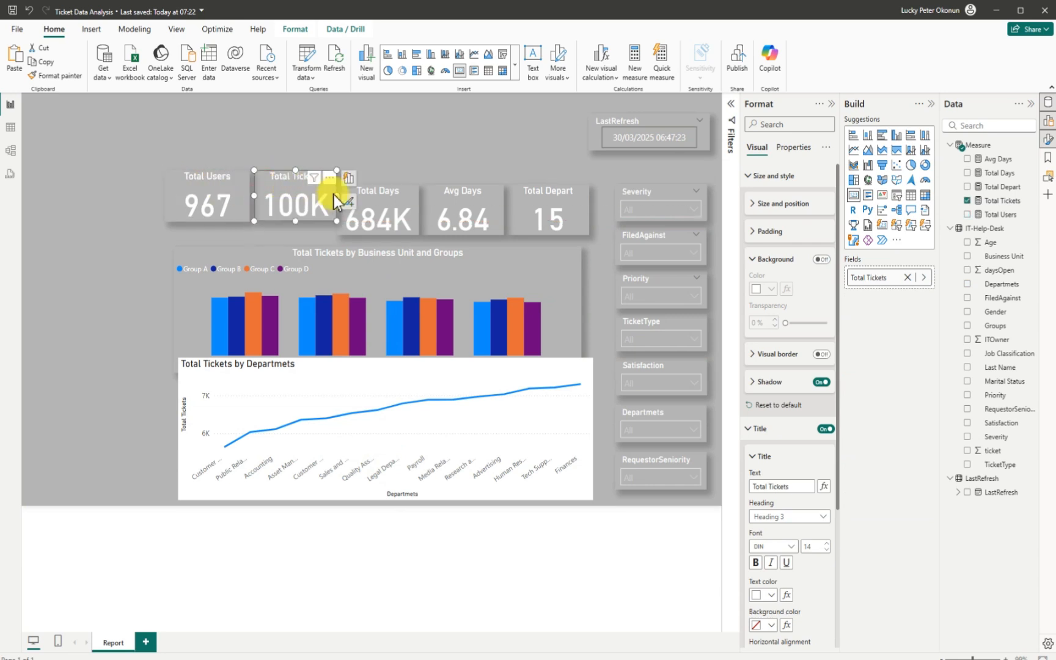
{"action": "mouse_move", "coordinate": [379, 205]}
{"action": "left_mouse_down"}
{"action": "mouse_move", "coordinate": [381, 180]}
{"action": "mouse_move", "coordinate": [381, 196]}
{"action": "left_mouse_up"}
{"action": "mouse_move", "coordinate": [470, 217]}
{"action": "left_mouse_down"}
{"action": "mouse_move", "coordinate": [483, 192]}
{"action": "mouse_move", "coordinate": [483, 203]}
{"action": "left_mouse_up"}
{"action": "left_click_drag", "start_coordinate": [586, 198], "coordinate": [531, 206]}
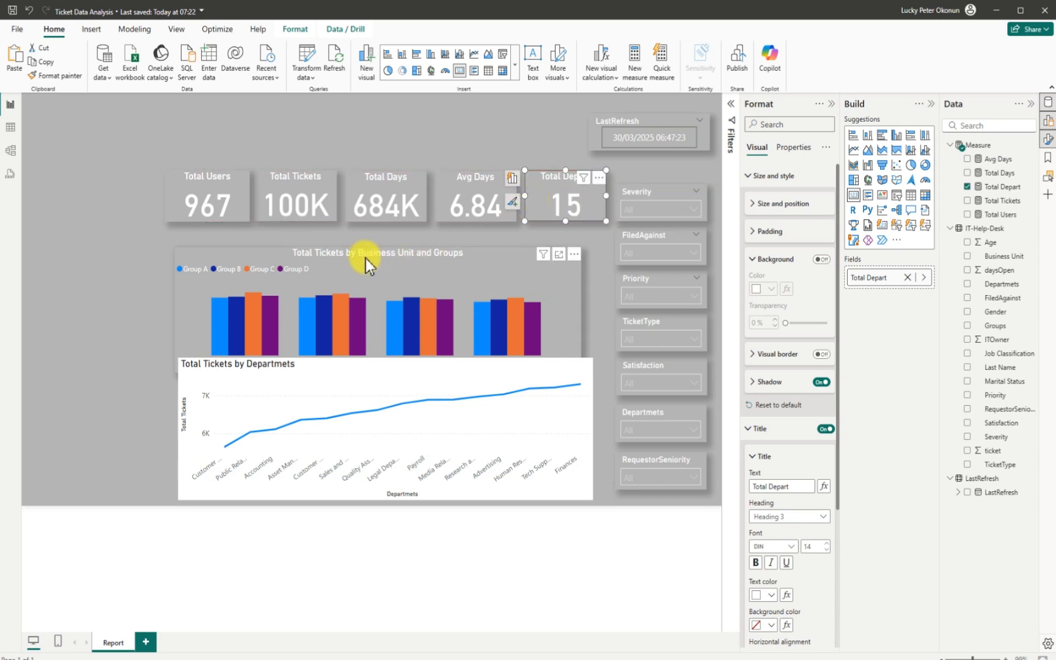
{"action": "mouse_move", "coordinate": [366, 264]}
{"action": "left_mouse_down"}
{"action": "mouse_move", "coordinate": [363, 239]}
{"action": "mouse_move", "coordinate": [368, 250]}
{"action": "left_mouse_up"}
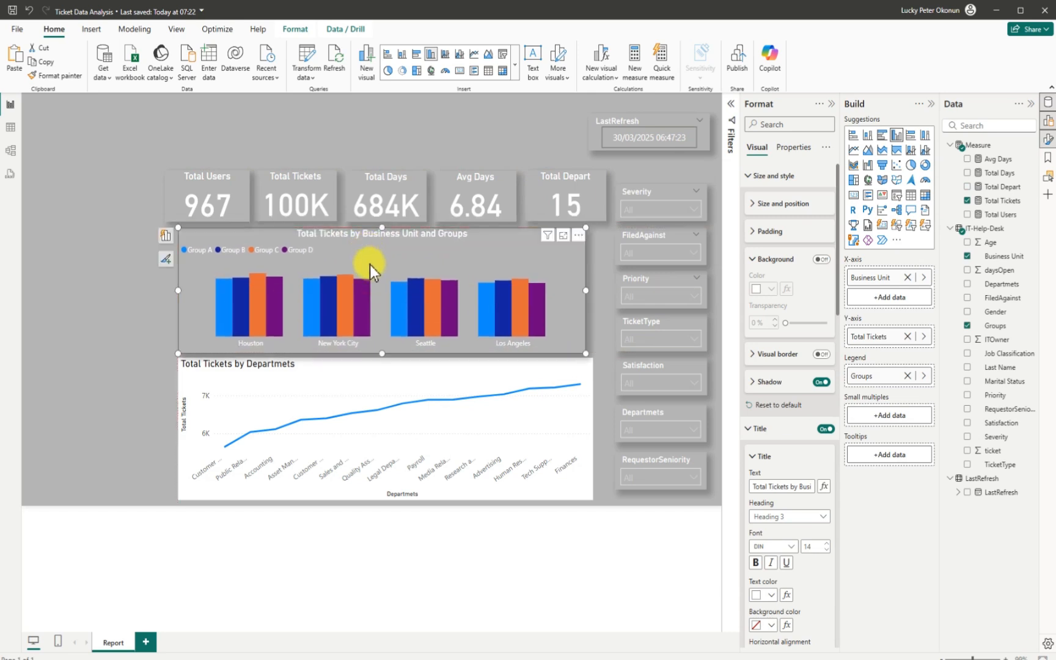
- Position the line chart directly below the column chart and narrow it to end at the column chart's right edge
{"action": "left_click", "coordinate": [295, 407]}
{"action": "left_click_drag", "start_coordinate": [295, 406], "coordinate": [299, 405]}
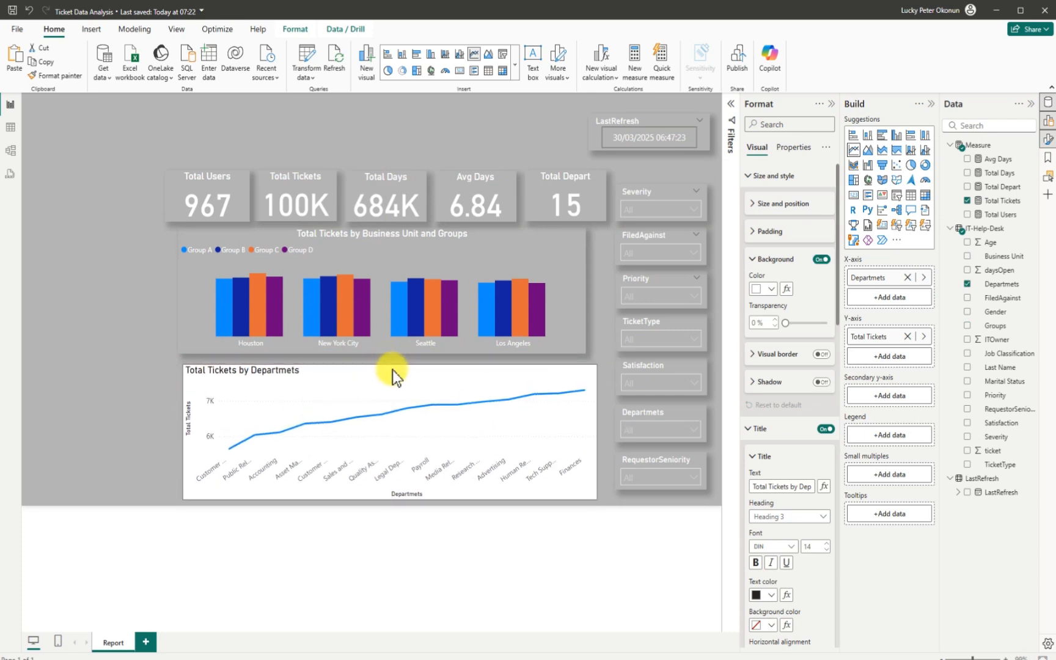
{"action": "left_click_drag", "start_coordinate": [375, 398], "coordinate": [375, 396]}
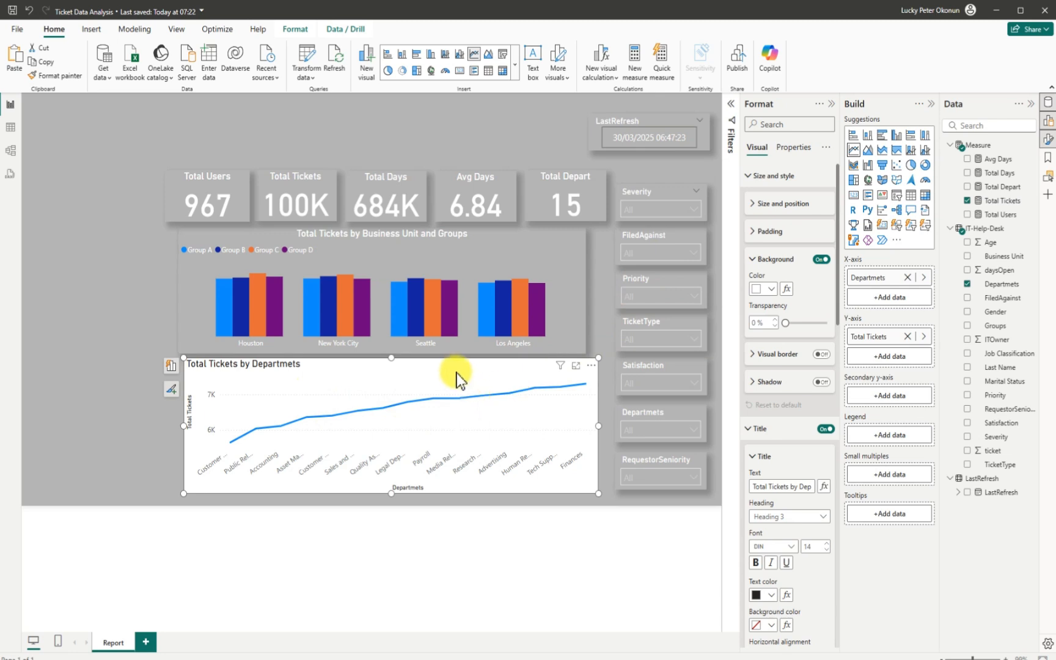
{"action": "left_click_drag", "start_coordinate": [456, 372], "coordinate": [448, 372]}
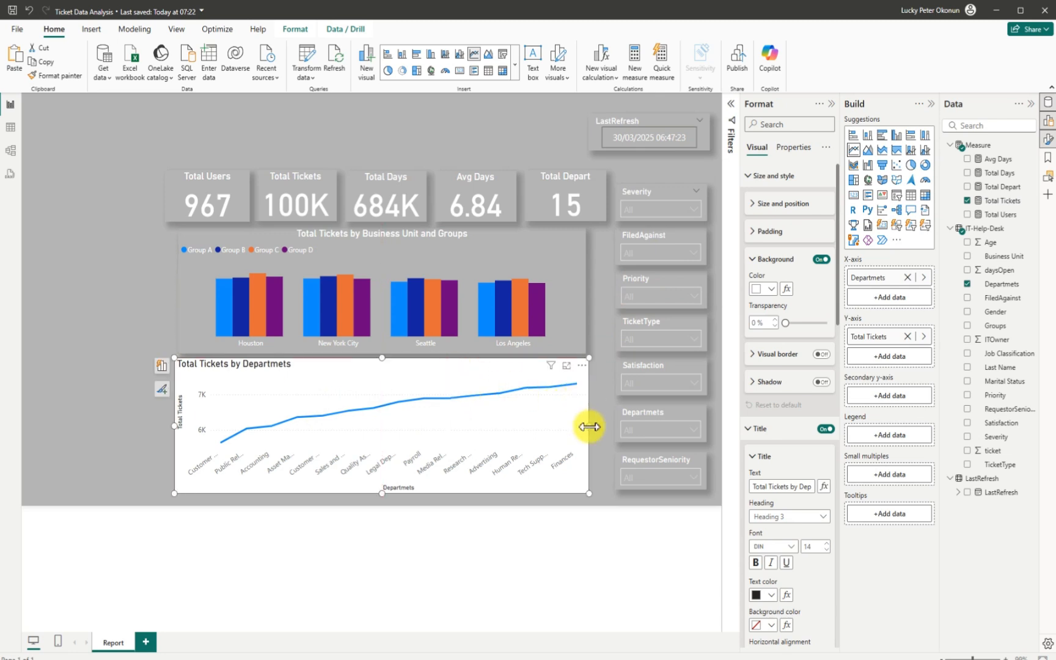
{"action": "left_click_drag", "start_coordinate": [589, 424], "coordinate": [585, 424]}
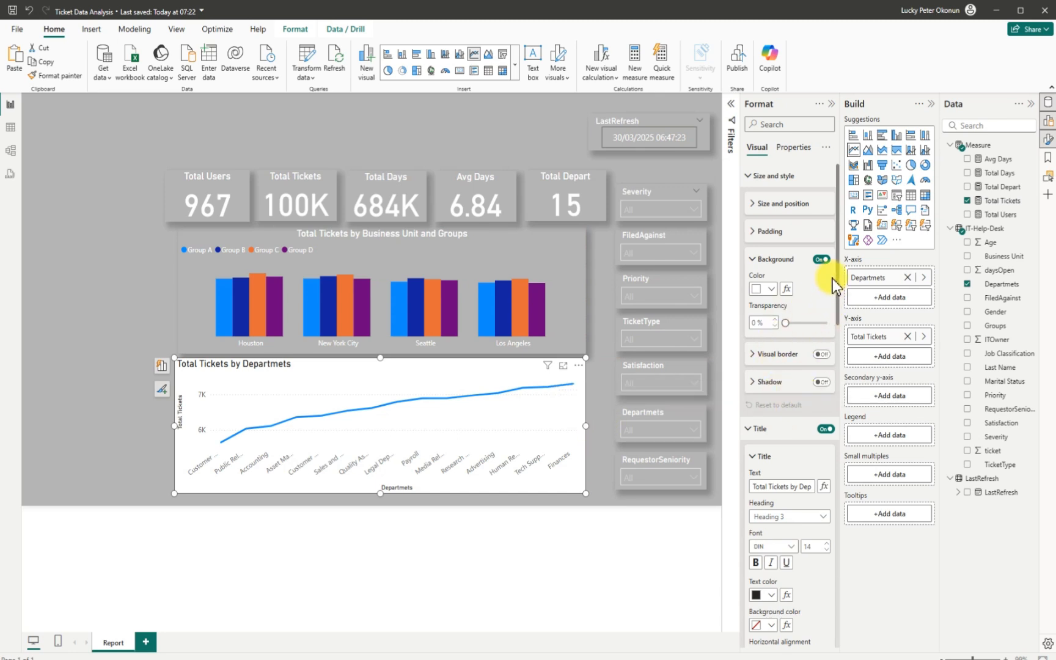
- Turn off the line chart's background and hide its Y-axis title and values
{"action": "left_click", "coordinate": [822, 260]}
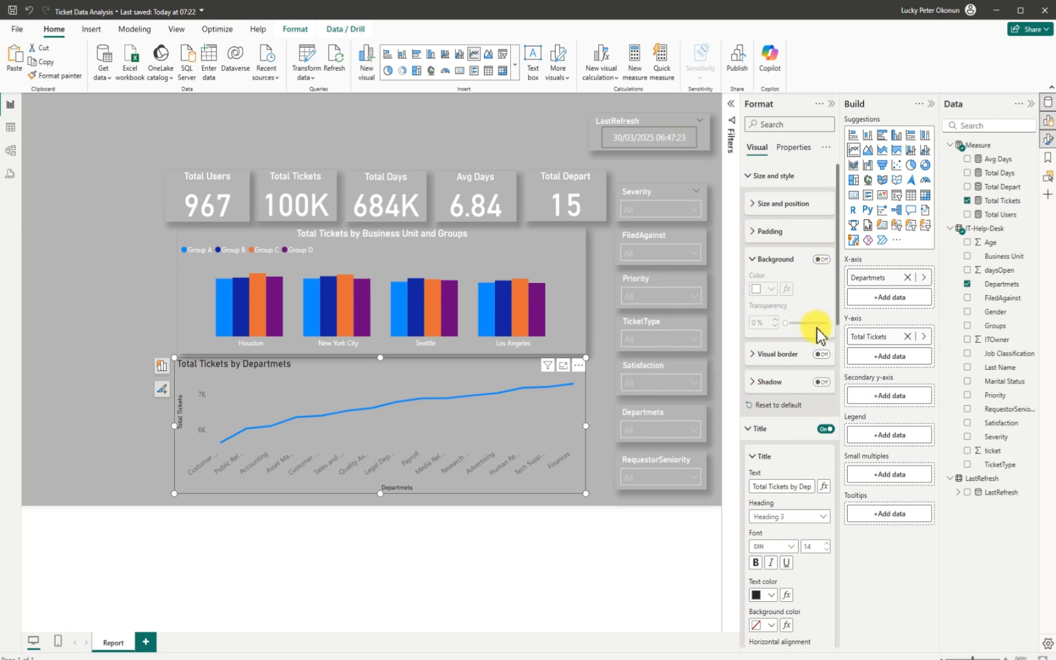
{"action": "scroll", "coordinate": [837, 333], "scroll_direction": "down", "scroll_amount": 1}
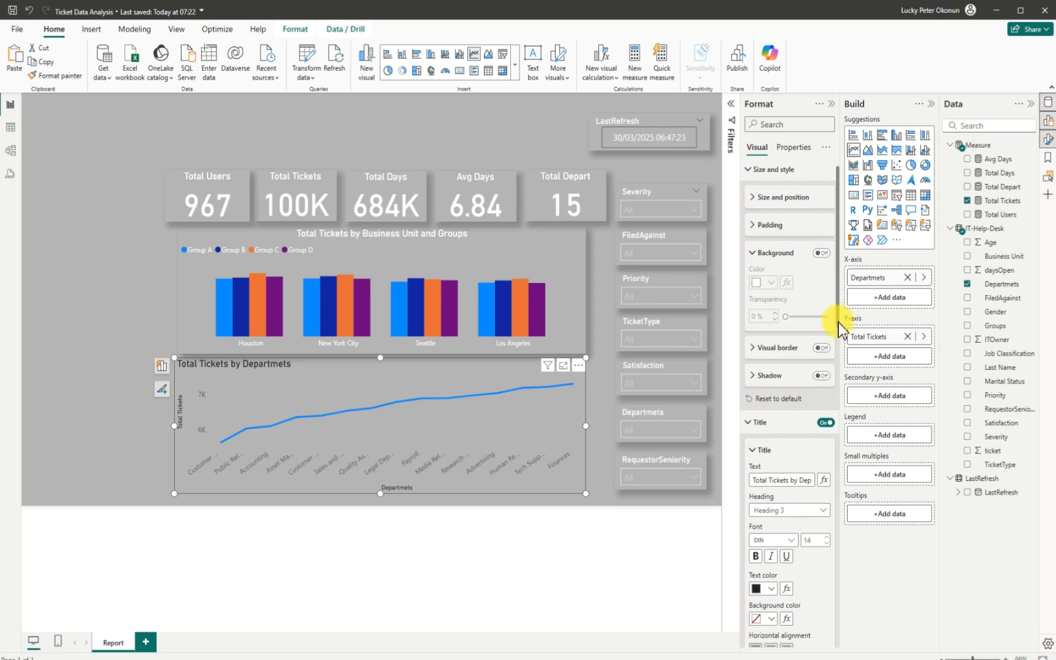
{"action": "scroll", "coordinate": [841, 346], "scroll_direction": "down", "scroll_amount": 1}
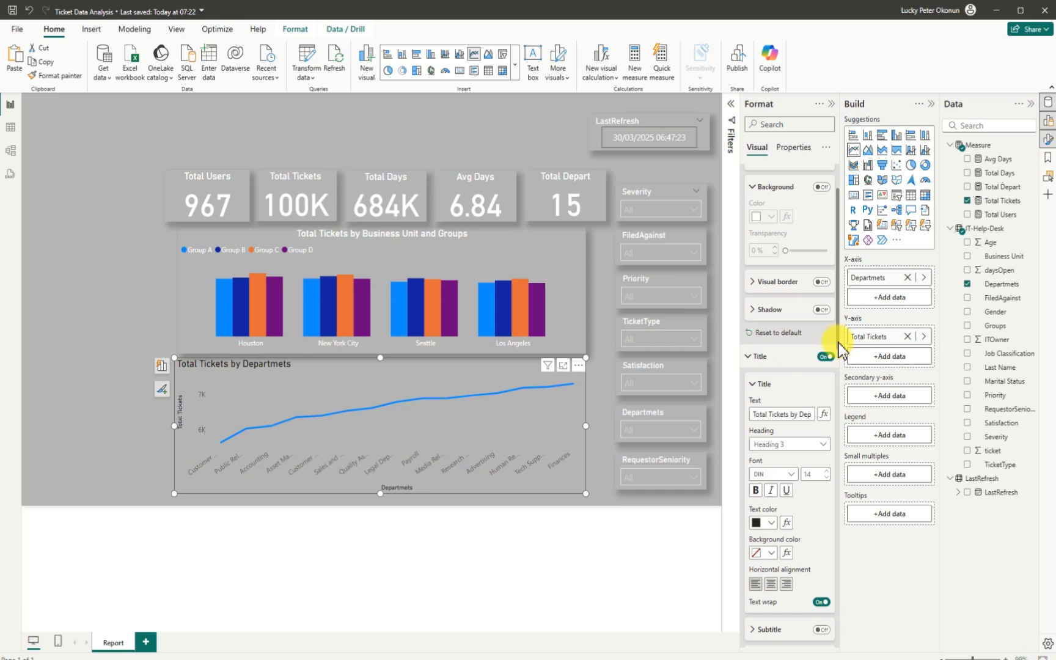
{"action": "scroll", "coordinate": [838, 343], "scroll_direction": "down", "scroll_amount": 4}
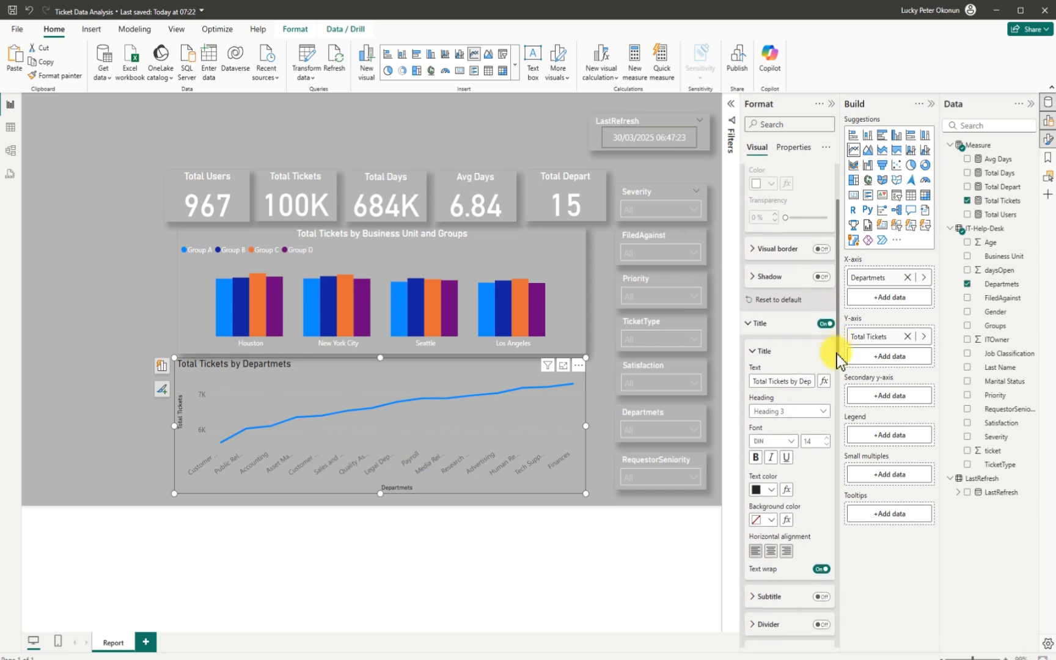
{"action": "scroll", "coordinate": [830, 402], "scroll_direction": "down", "scroll_amount": 6}
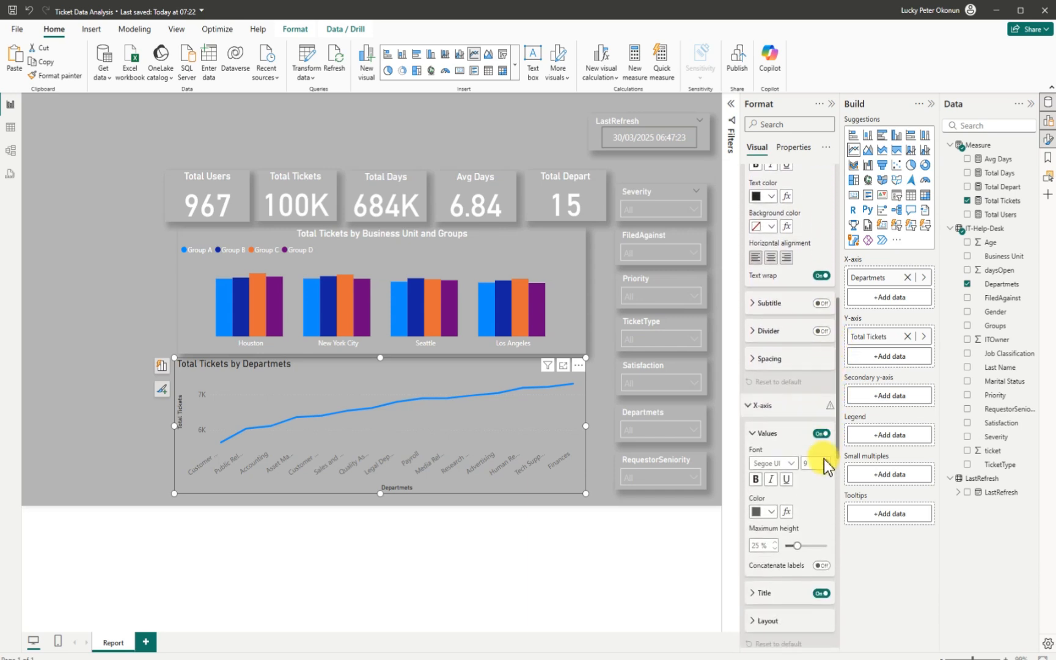
{"action": "scroll", "coordinate": [823, 491], "scroll_direction": "down", "scroll_amount": 5}
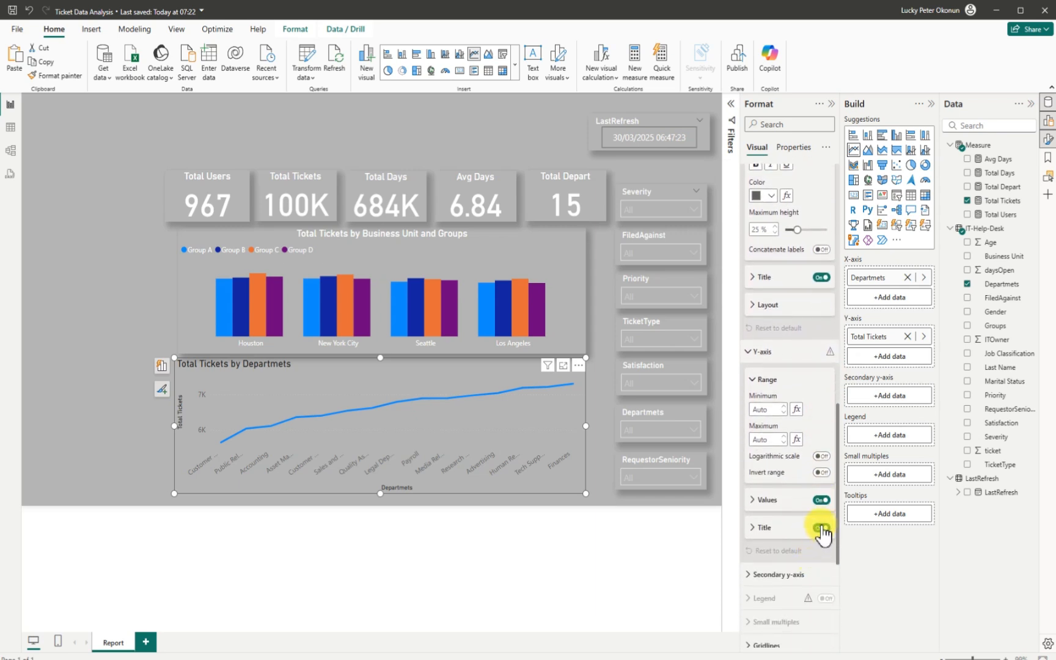
{"action": "left_click", "coordinate": [821, 527]}
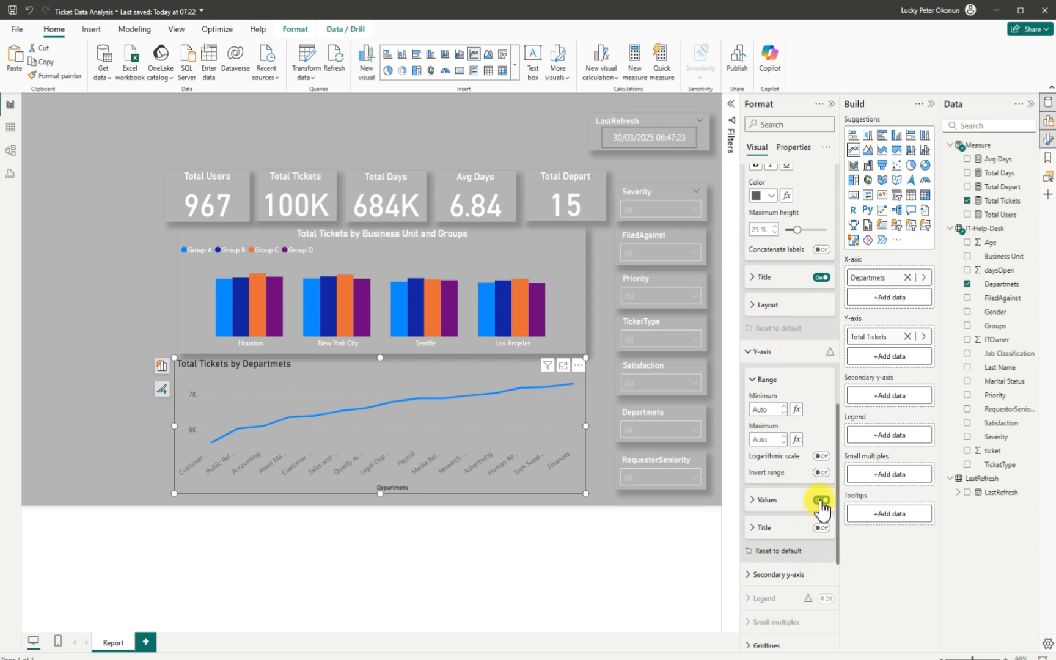
{"action": "left_click", "coordinate": [820, 500]}
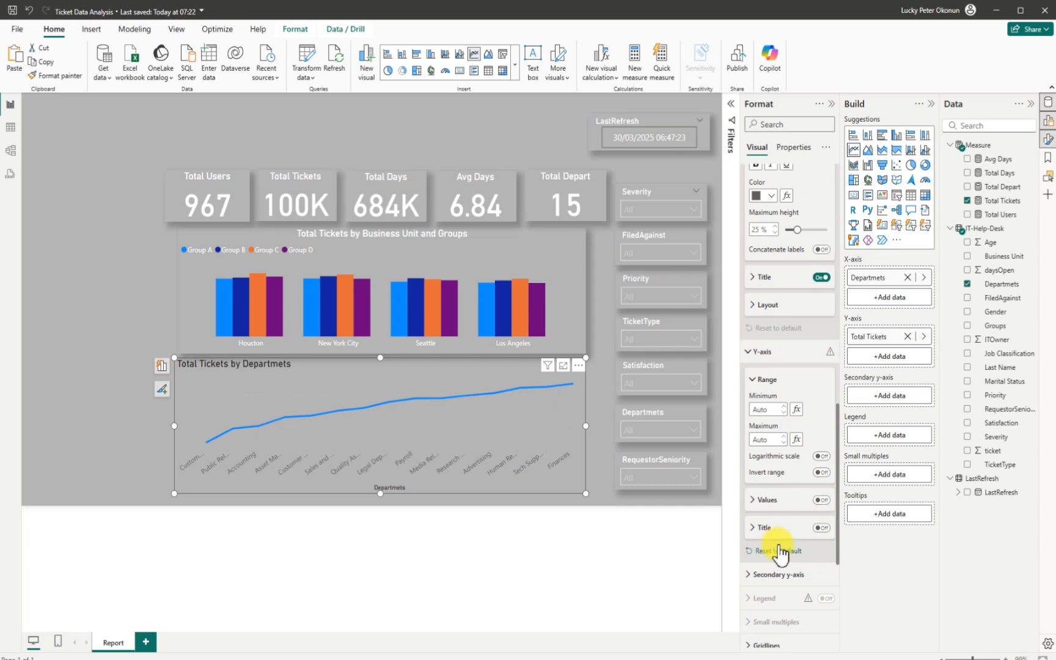
- Hide the line chart's X-axis title
{"action": "scroll", "coordinate": [840, 557], "scroll_direction": "down", "scroll_amount": 1}
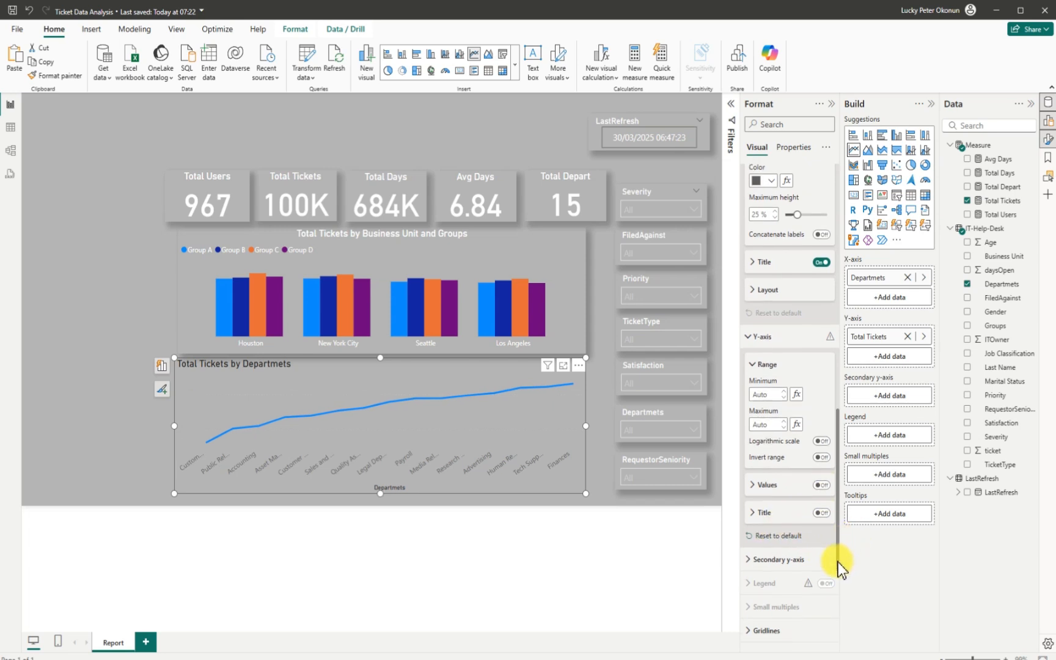
{"action": "scroll", "coordinate": [837, 550], "scroll_direction": "up", "scroll_amount": 5}
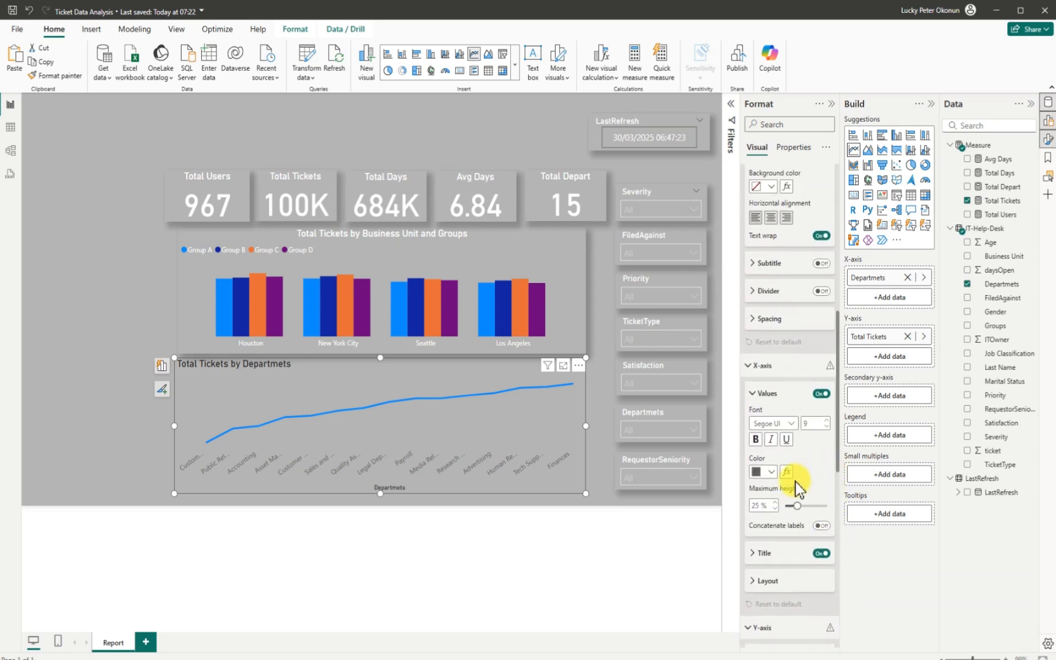
{"action": "left_click", "coordinate": [821, 553]}
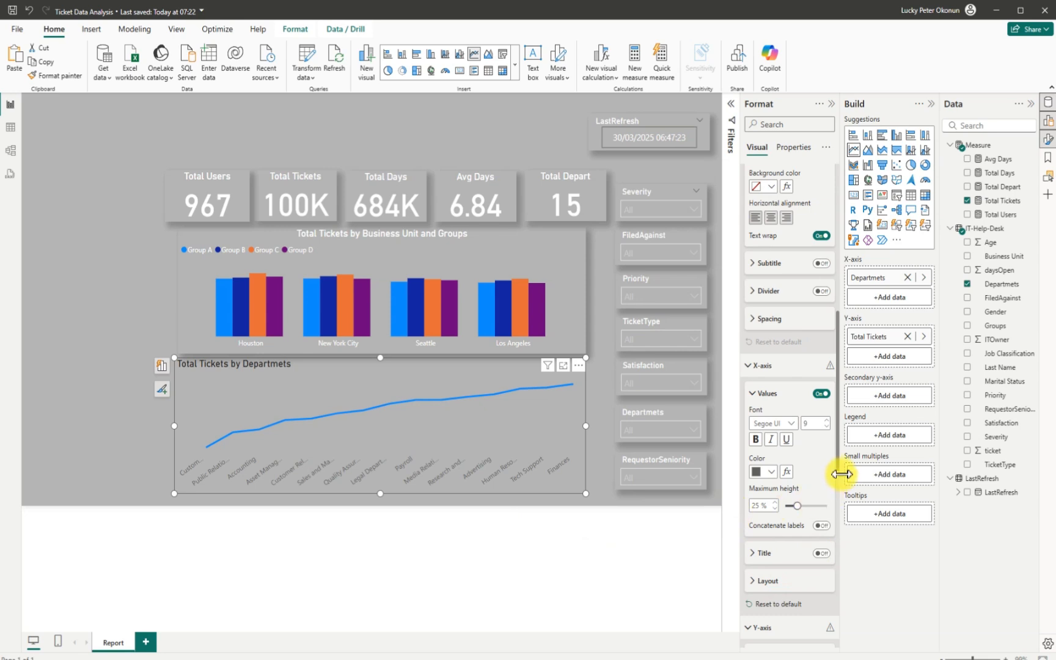
- Set the line chart's X-axis label font size to 8 and align the chart's left edge with the column chart
{"action": "left_click_drag", "start_coordinate": [838, 465], "coordinate": [839, 493]}
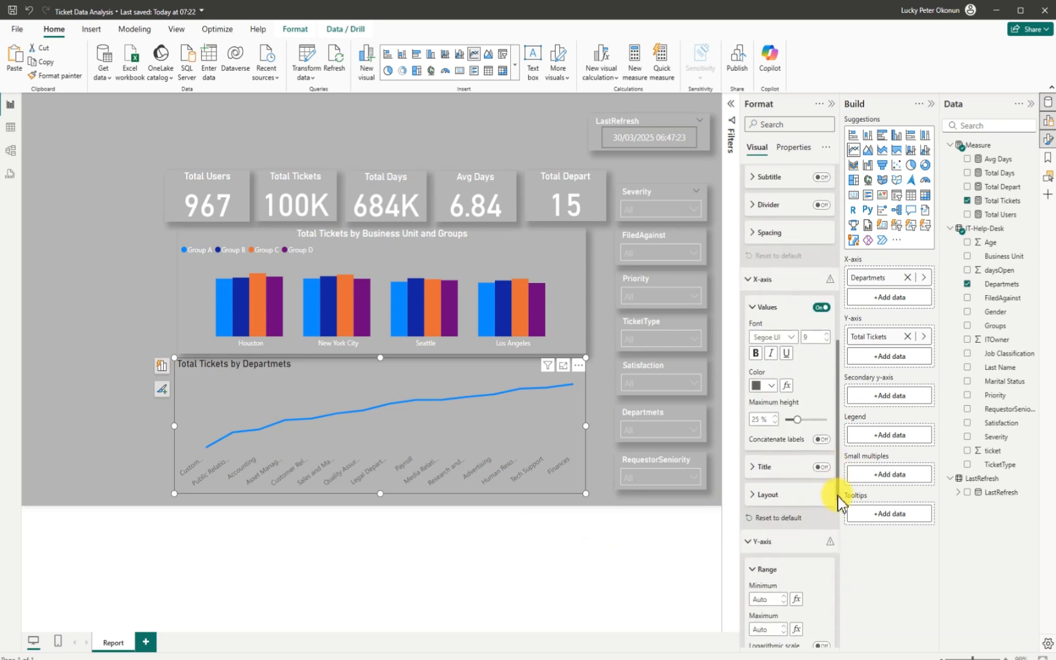
{"action": "left_click_drag", "start_coordinate": [837, 496], "coordinate": [838, 496]}
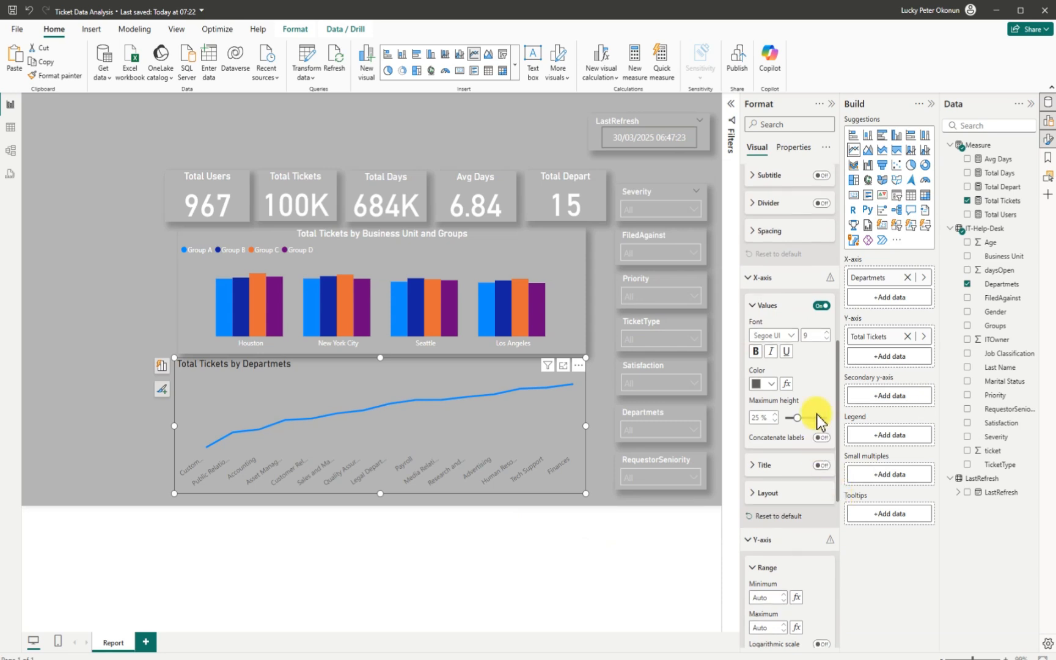
{"action": "left_click", "coordinate": [827, 348]}
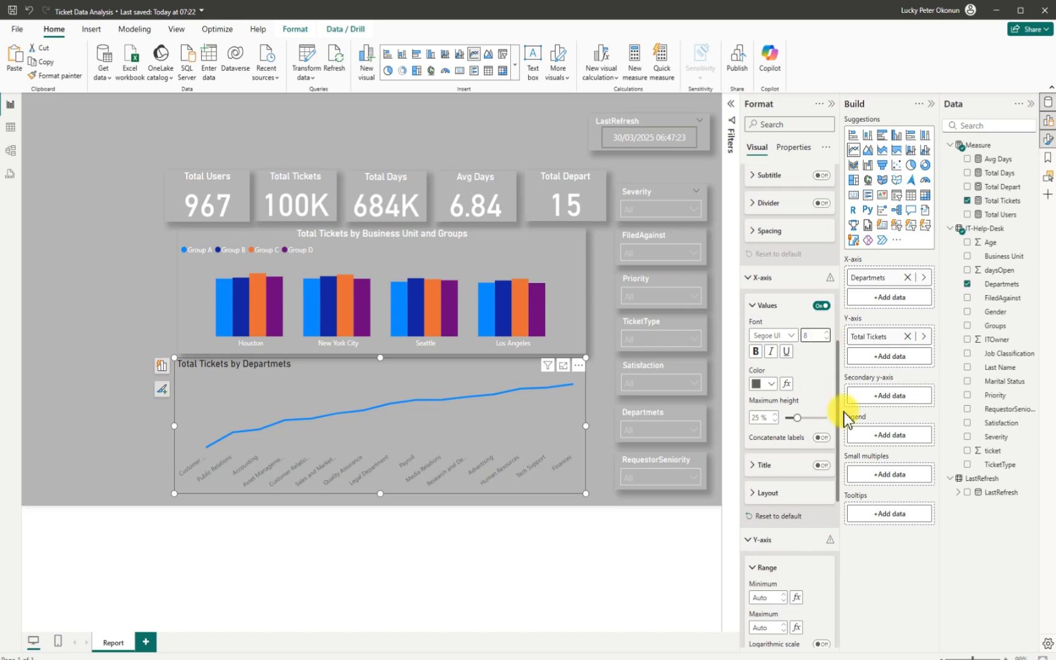
{"action": "left_click_drag", "start_coordinate": [841, 418], "coordinate": [839, 426]}
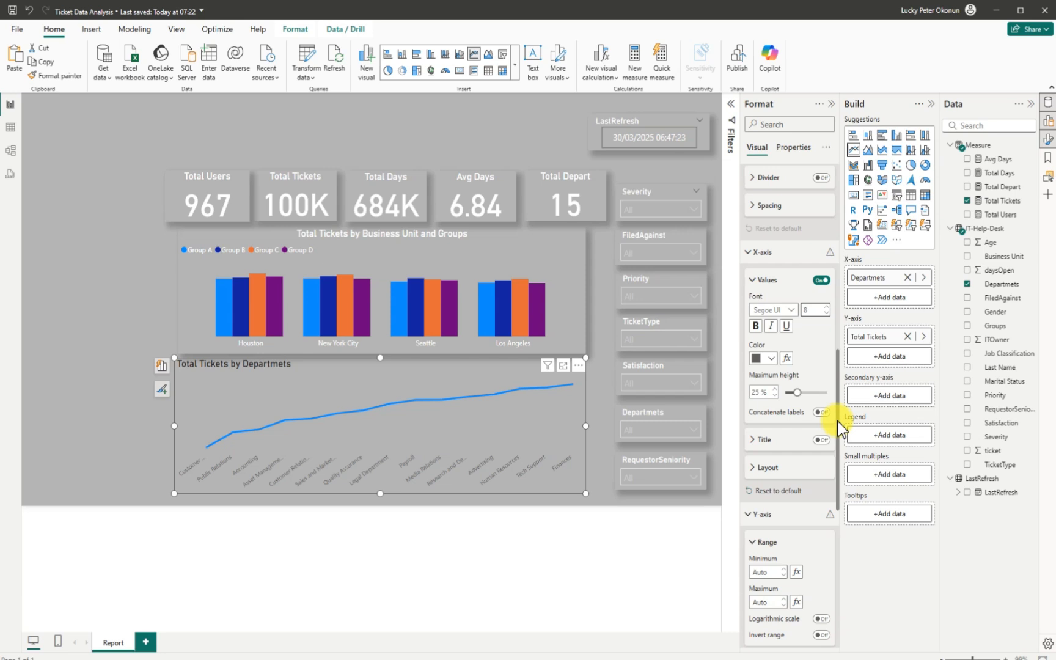
{"action": "left_click_drag", "start_coordinate": [175, 425], "coordinate": [178, 429]}
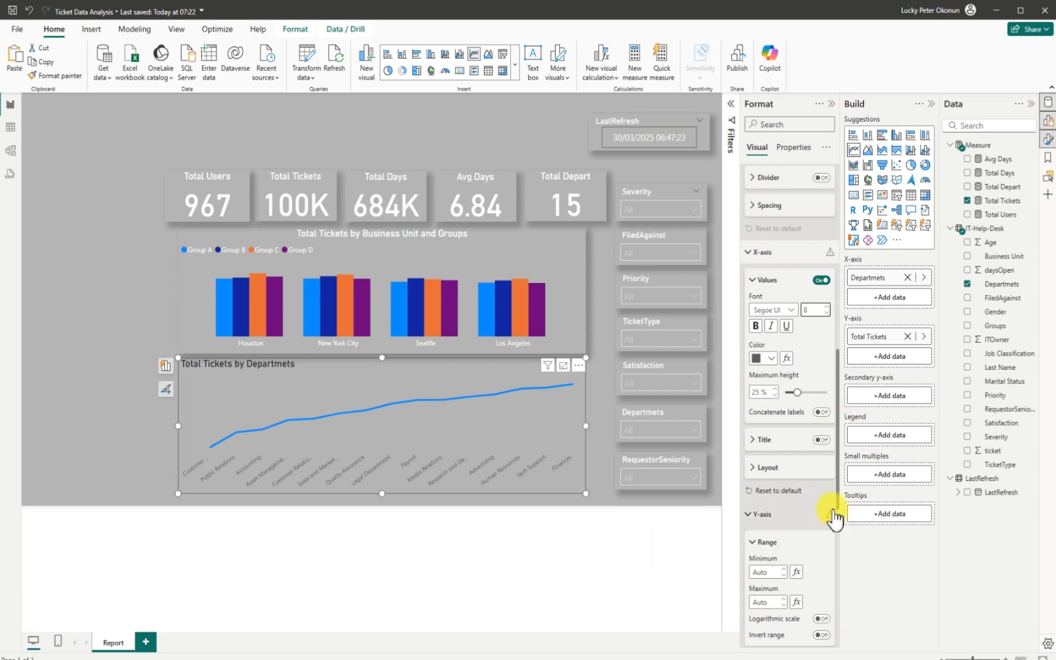
- Set the line chart's X-axis labels to white in the Segoe UI Semibold font
{"action": "scroll", "coordinate": [835, 519], "scroll_direction": "down", "scroll_amount": 2}
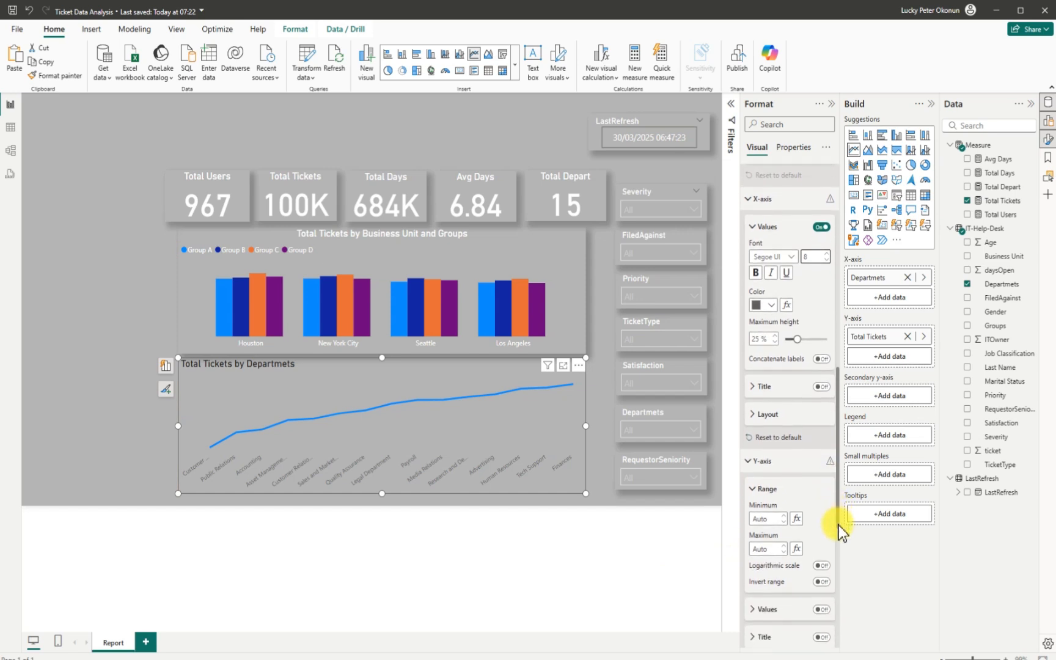
{"action": "scroll", "coordinate": [842, 537], "scroll_direction": "down", "scroll_amount": 2}
{"action": "scroll", "coordinate": [842, 545], "scroll_direction": "up", "scroll_amount": 4}
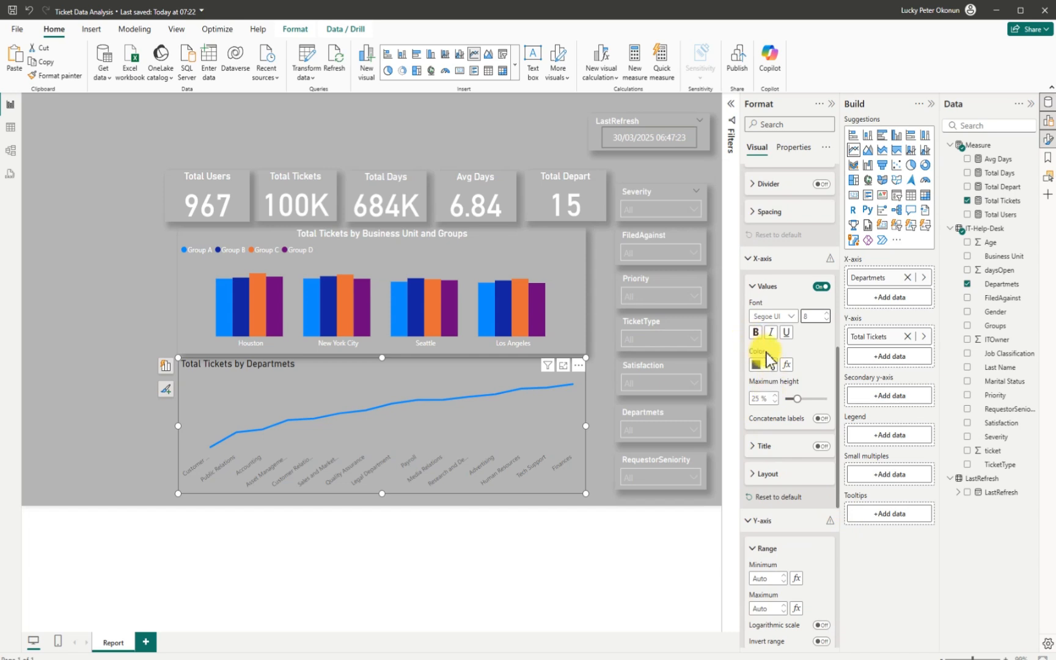
{"action": "left_click", "coordinate": [770, 364]}
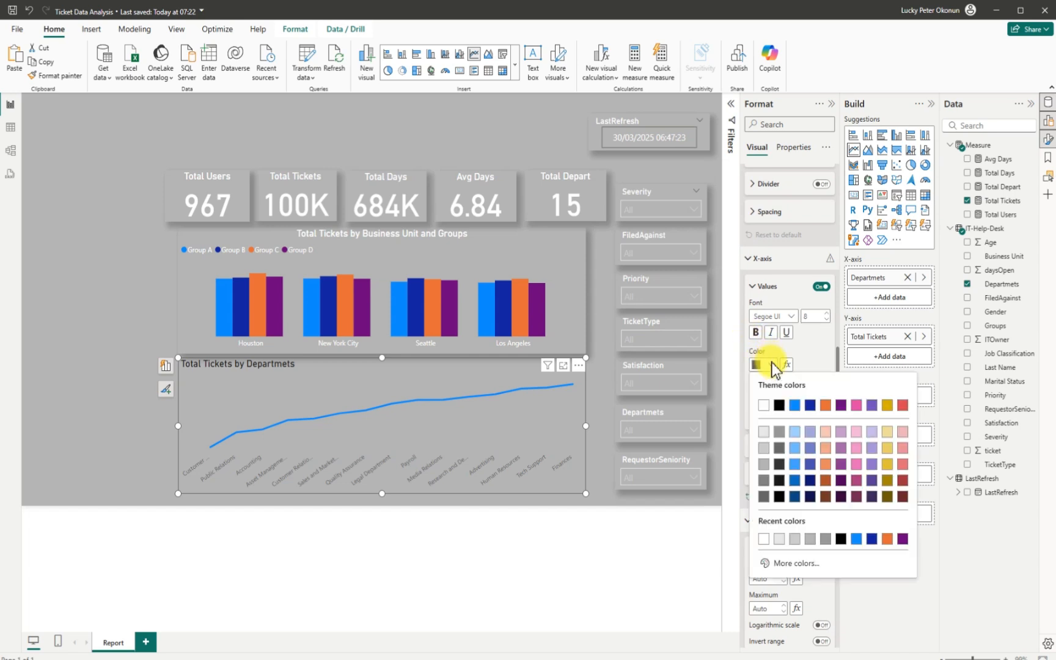
{"action": "left_click", "coordinate": [763, 404]}
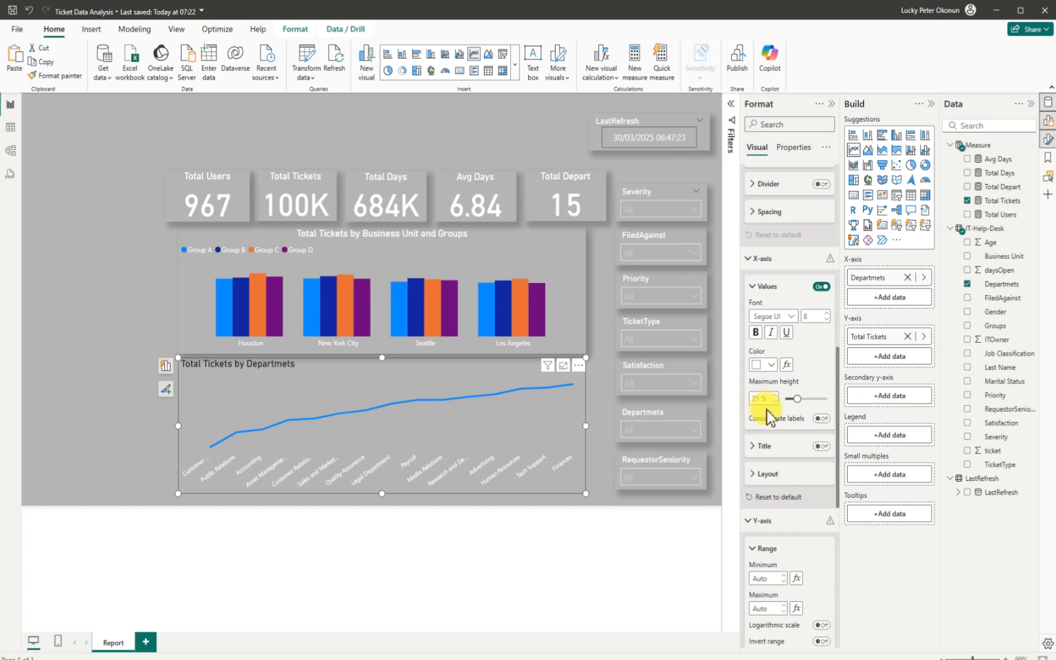
{"action": "left_click", "coordinate": [791, 318]}
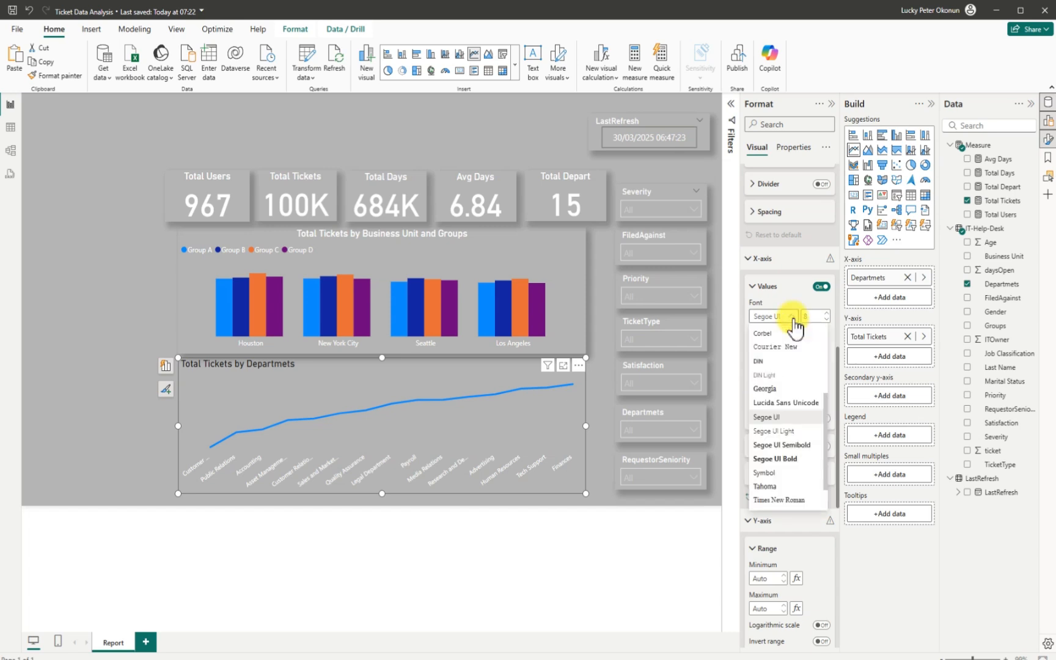
{"action": "left_click", "coordinate": [789, 459]}
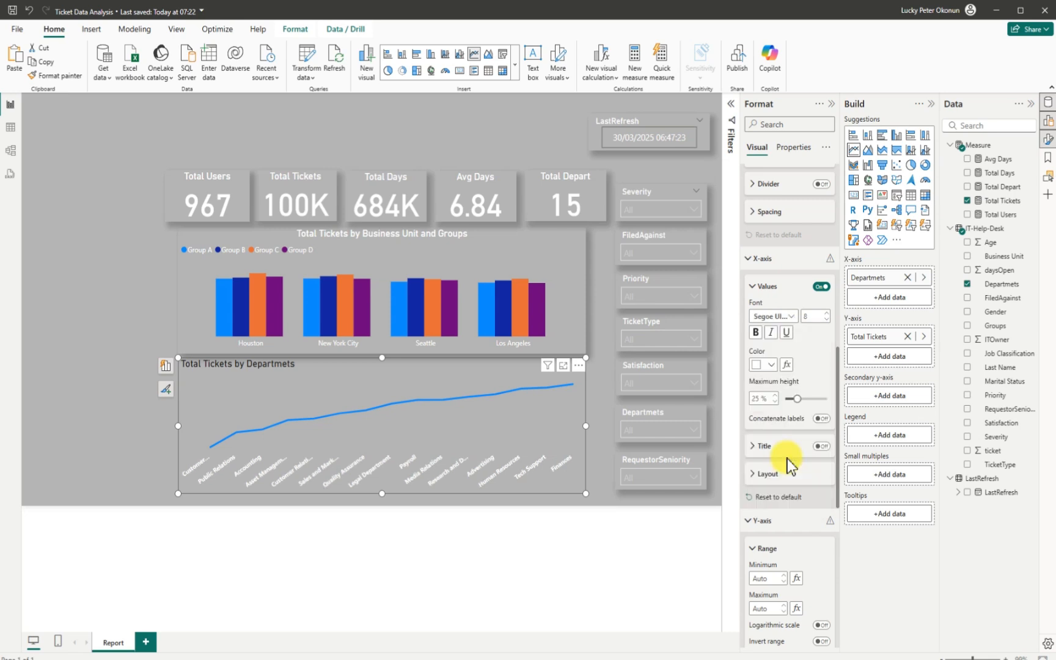
{"action": "left_click", "coordinate": [792, 317]}
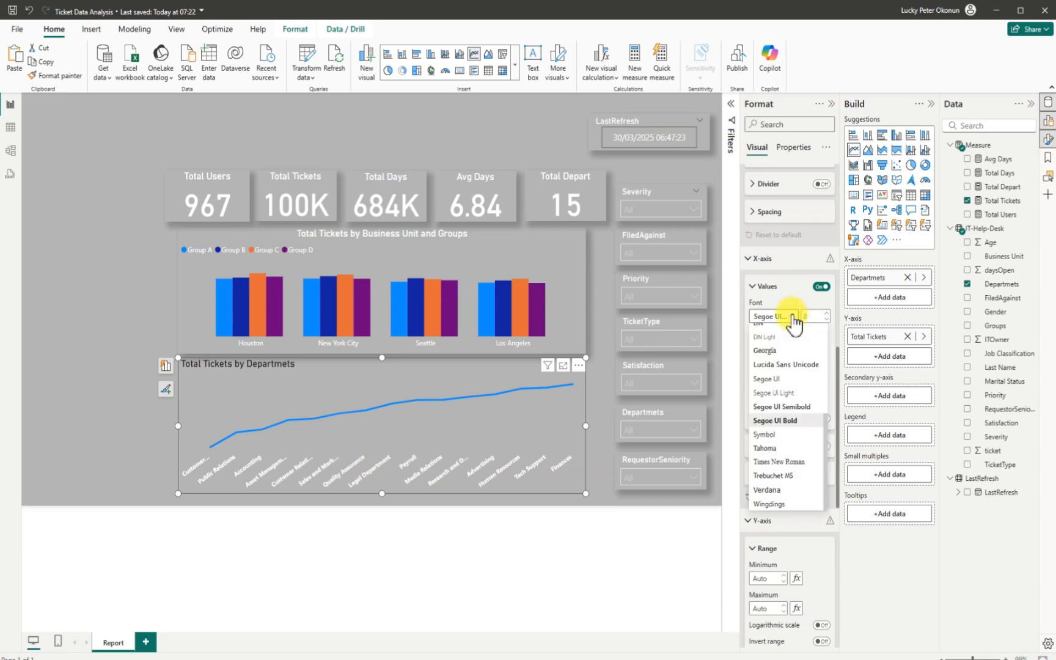
{"action": "left_click", "coordinate": [796, 408]}
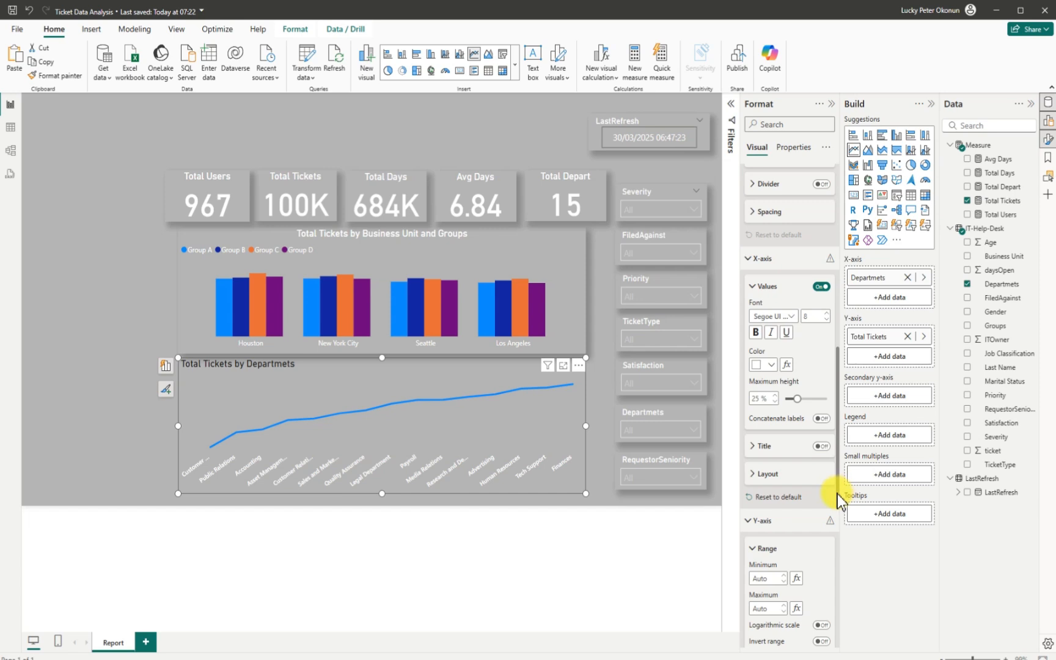
- Center the line chart's title with white text and turn on the chart's shadow
{"action": "left_click_drag", "start_coordinate": [841, 496], "coordinate": [839, 558]}
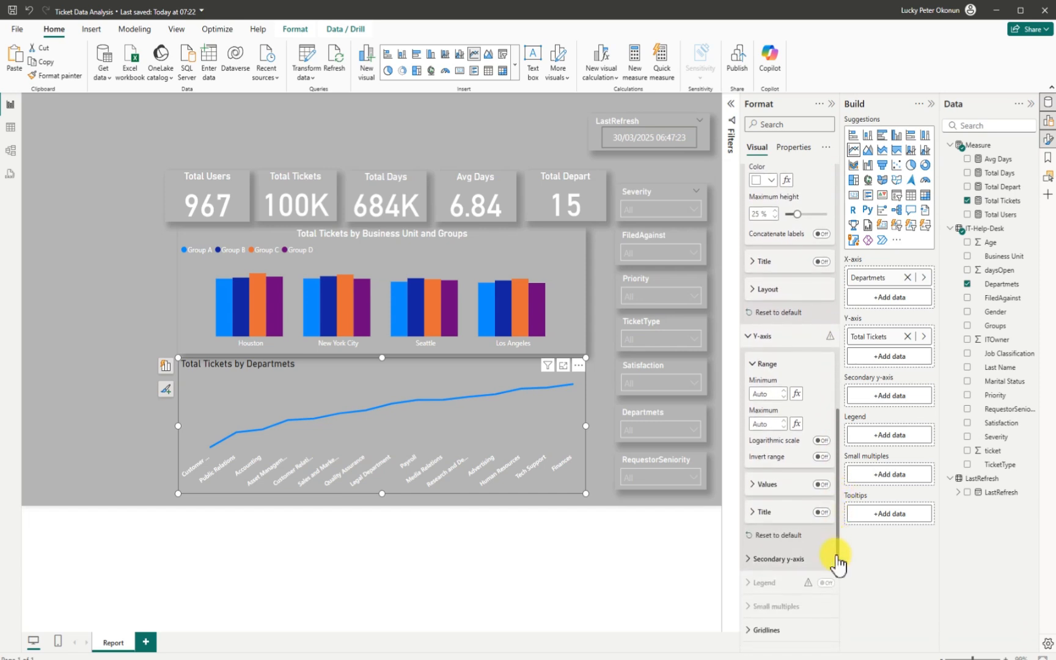
{"action": "left_click_drag", "start_coordinate": [838, 558], "coordinate": [851, 373]}
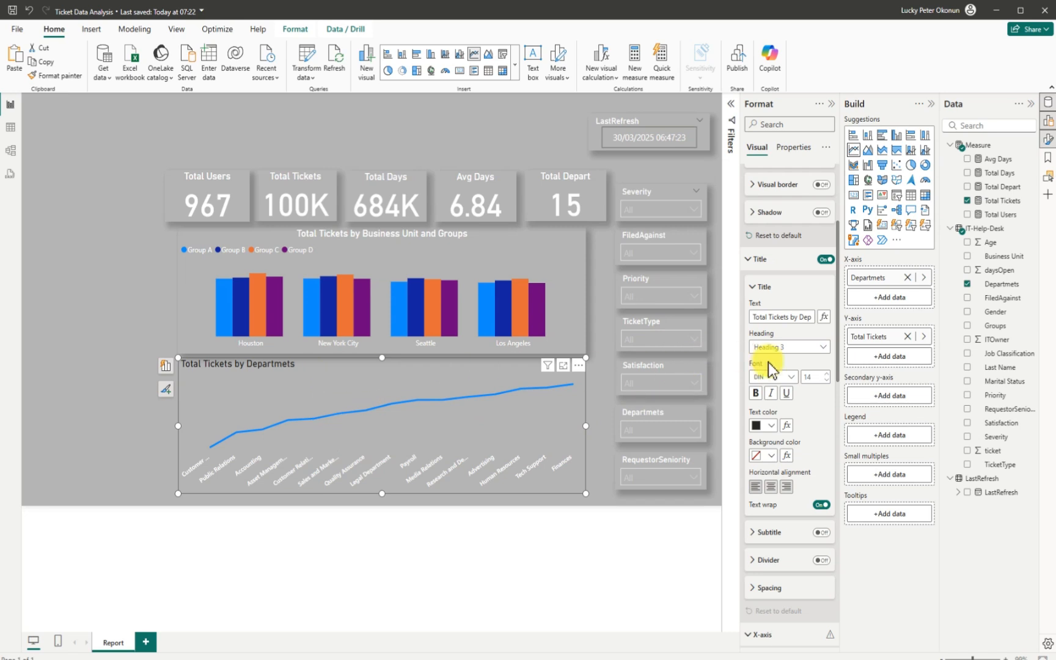
{"action": "left_click", "coordinate": [771, 487]}
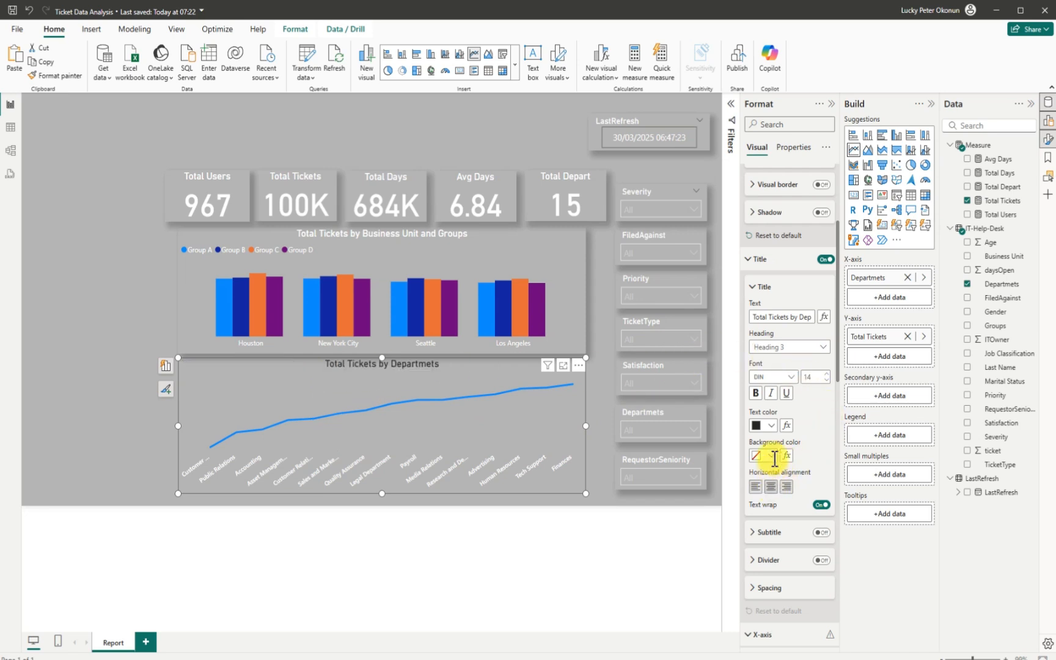
{"action": "left_click", "coordinate": [772, 426]}
{"action": "left_click", "coordinate": [763, 466]}
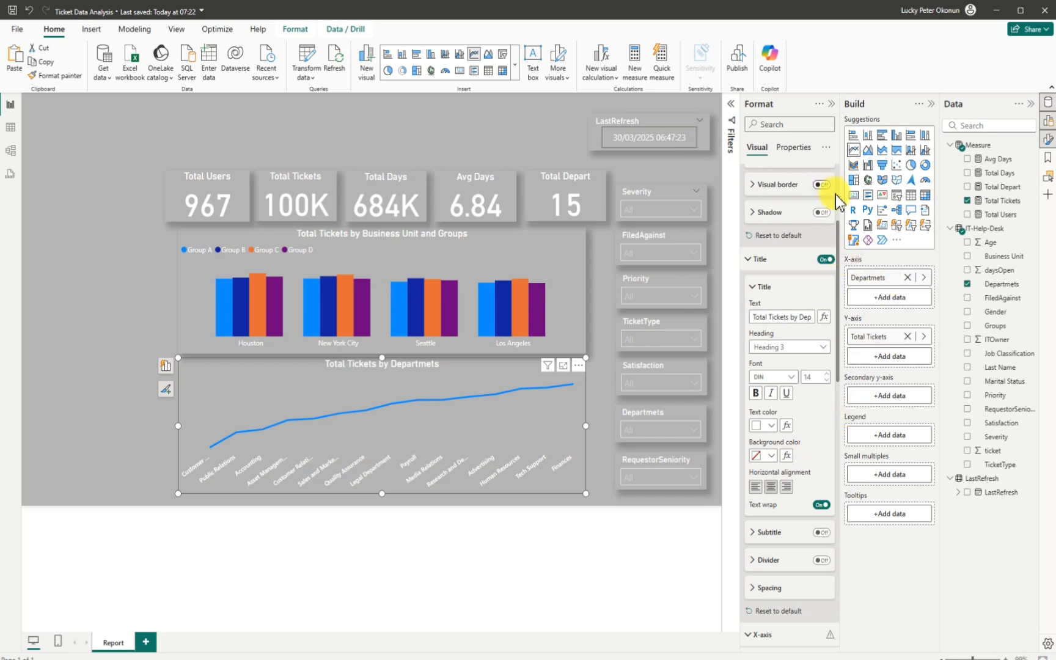
{"action": "scroll", "coordinate": [839, 237], "scroll_direction": "up", "scroll_amount": 5}
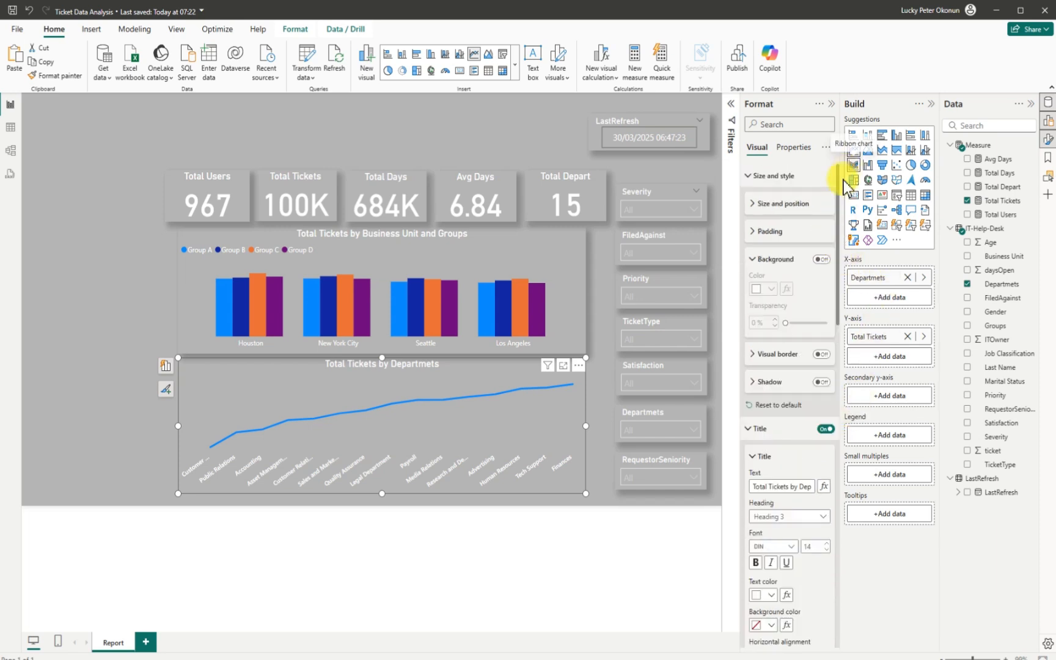
{"action": "left_click", "coordinate": [822, 382]}
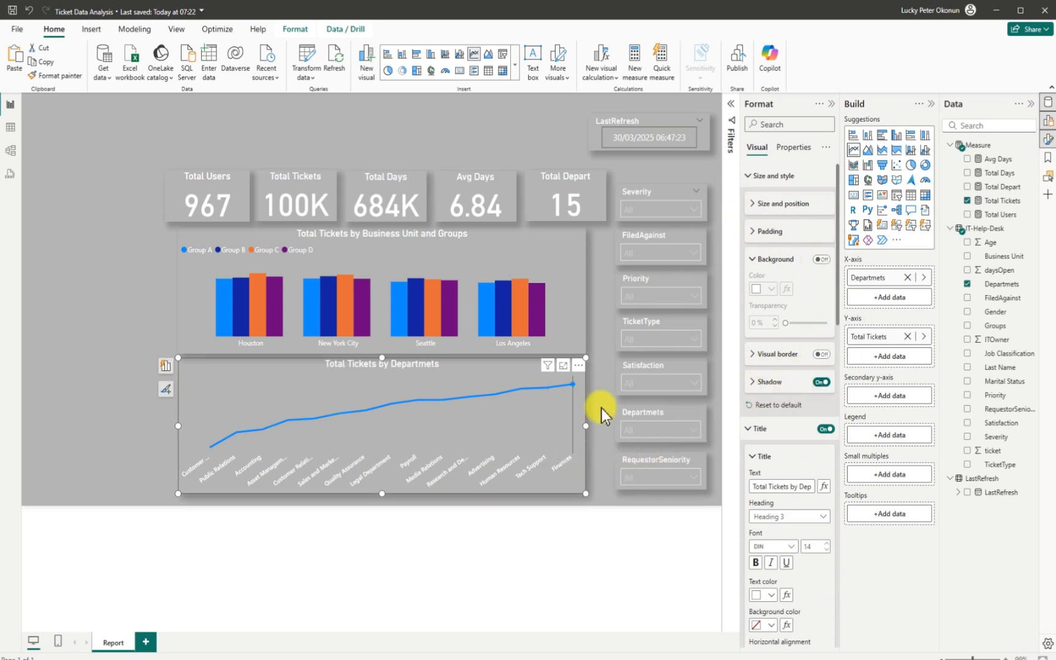
- Show markers for all categories on the department line chart
{"action": "scroll", "coordinate": [828, 478], "scroll_direction": "down", "scroll_amount": 6}
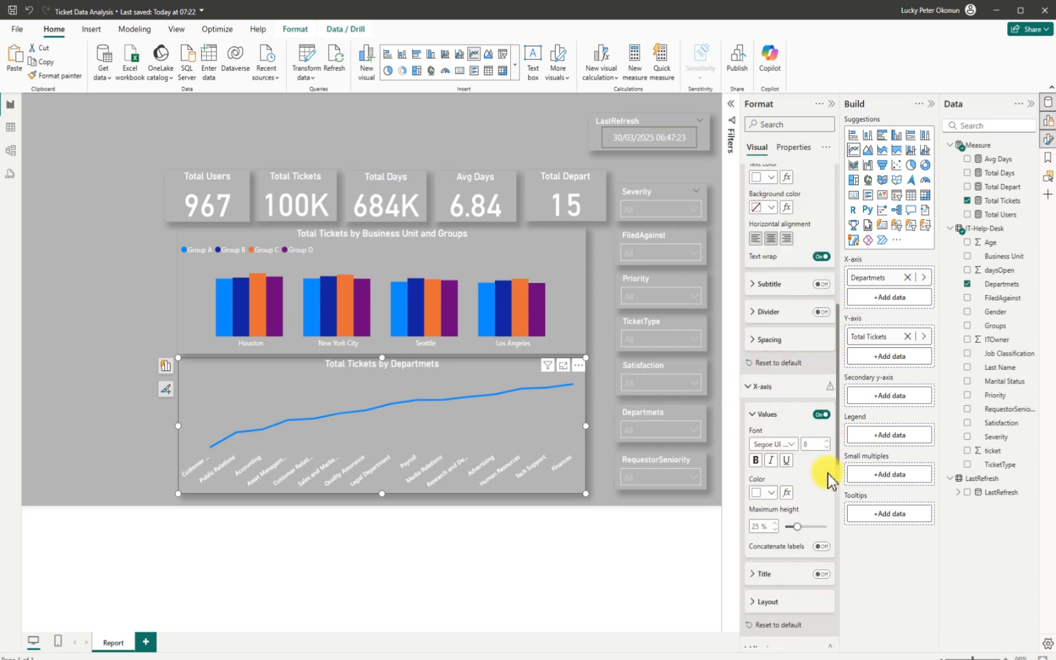
{"action": "scroll", "coordinate": [831, 489], "scroll_direction": "down", "scroll_amount": 4}
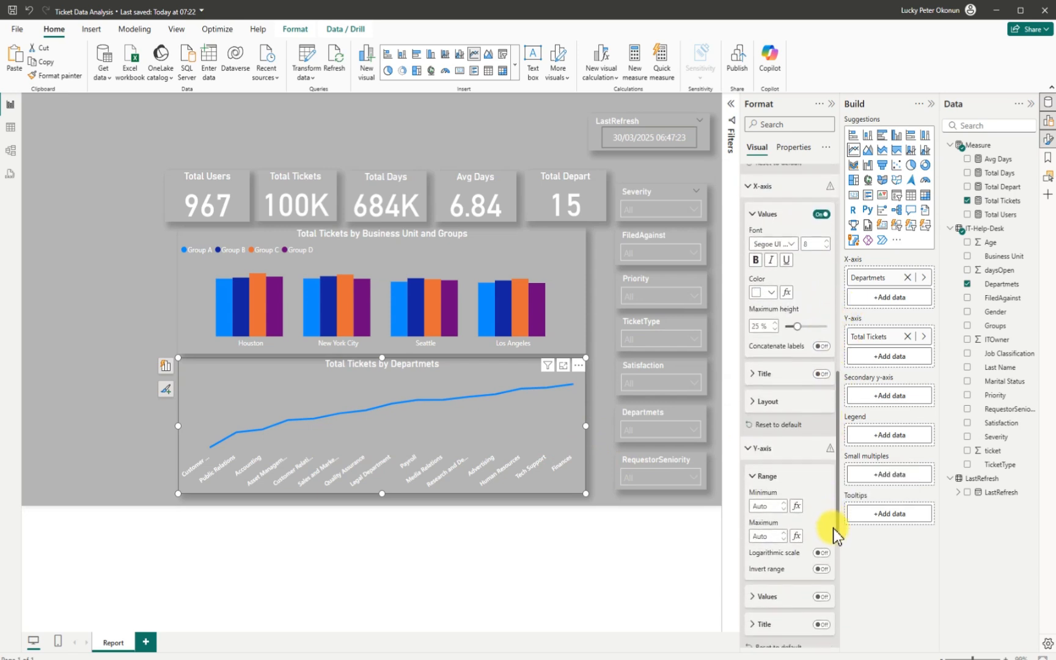
{"action": "scroll", "coordinate": [834, 537], "scroll_direction": "down", "scroll_amount": 3}
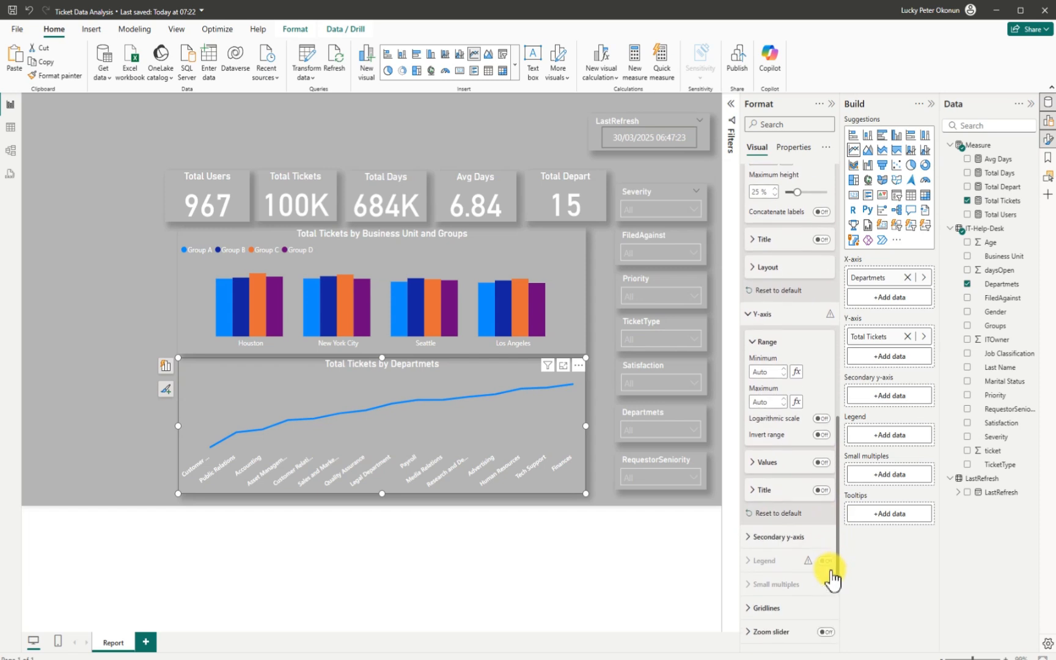
{"action": "scroll", "coordinate": [832, 579], "scroll_direction": "down", "scroll_amount": 3}
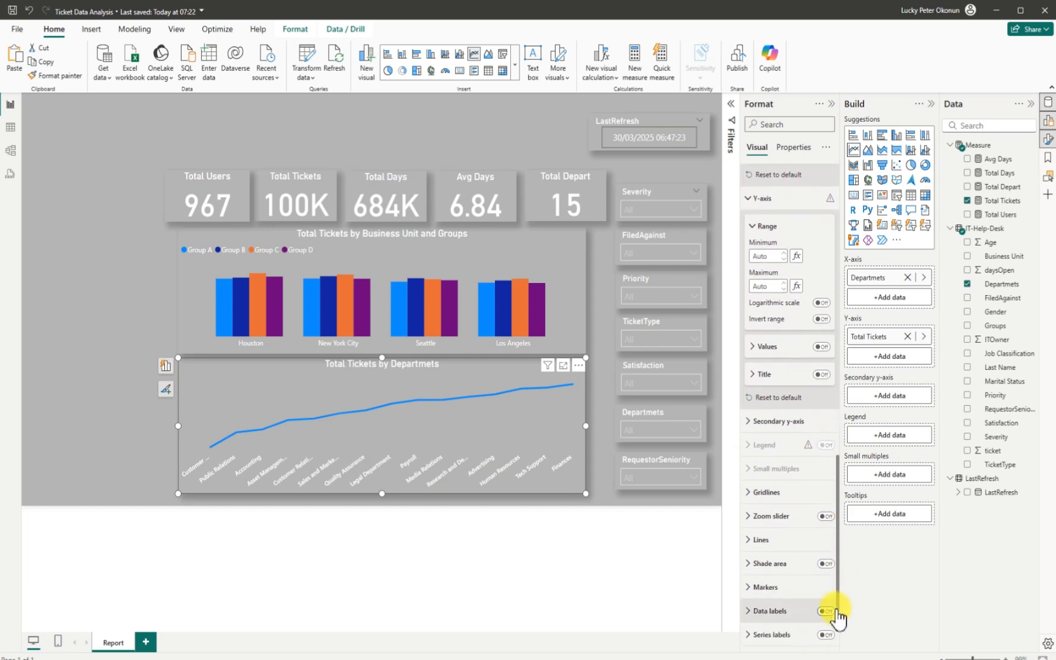
{"action": "scroll", "coordinate": [835, 614], "scroll_direction": "down", "scroll_amount": 2}
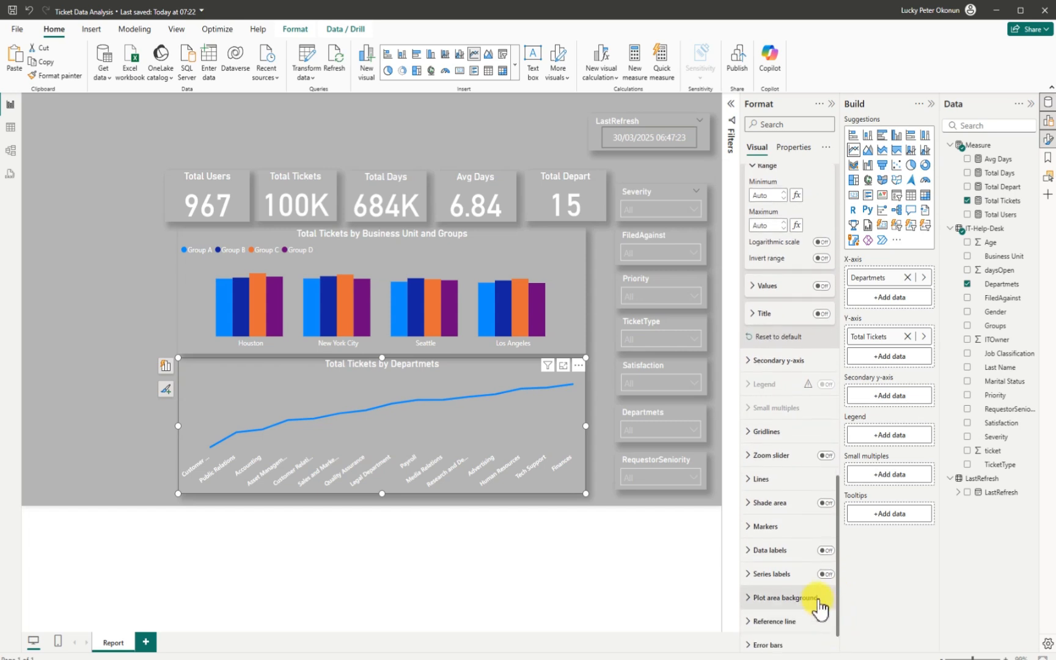
{"action": "left_click", "coordinate": [748, 529]}
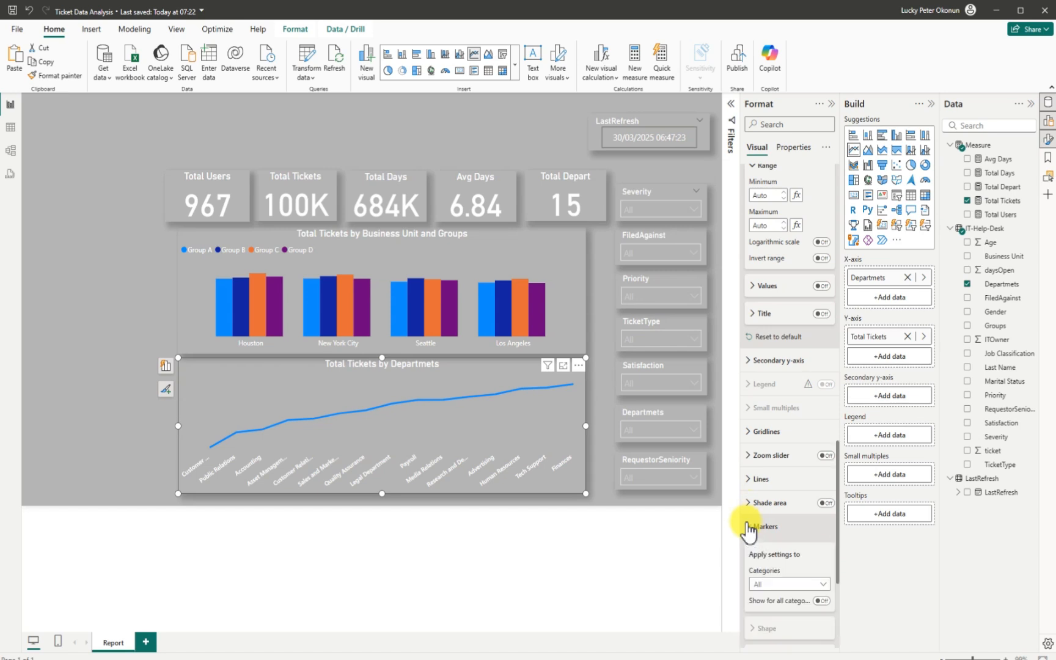
{"action": "left_click", "coordinate": [820, 600]}
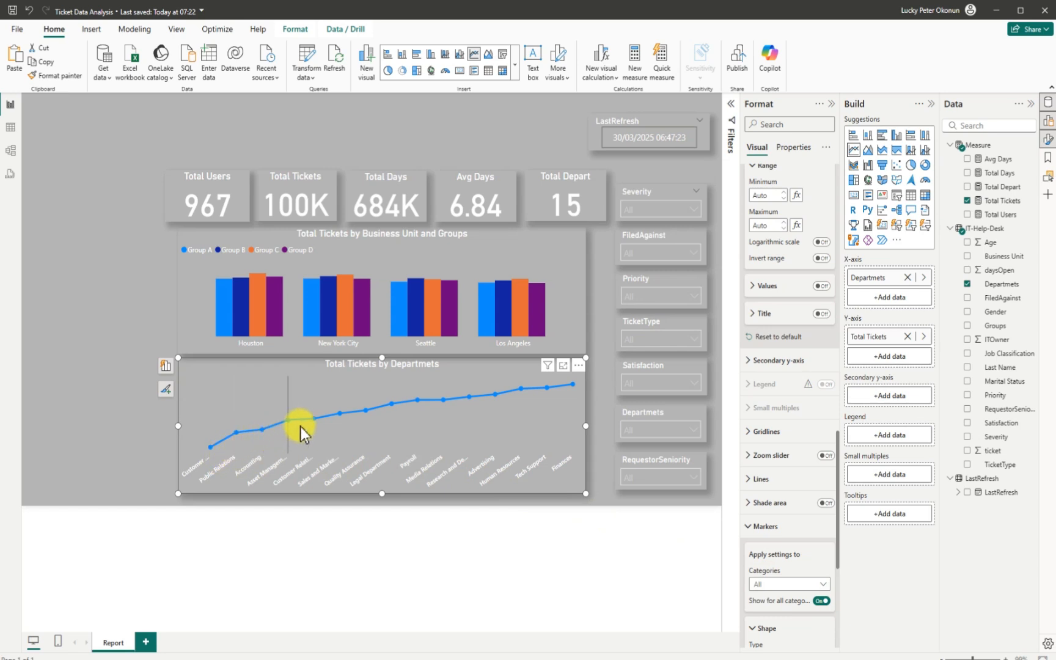
{"action": "mouse_move", "coordinate": [316, 425]}
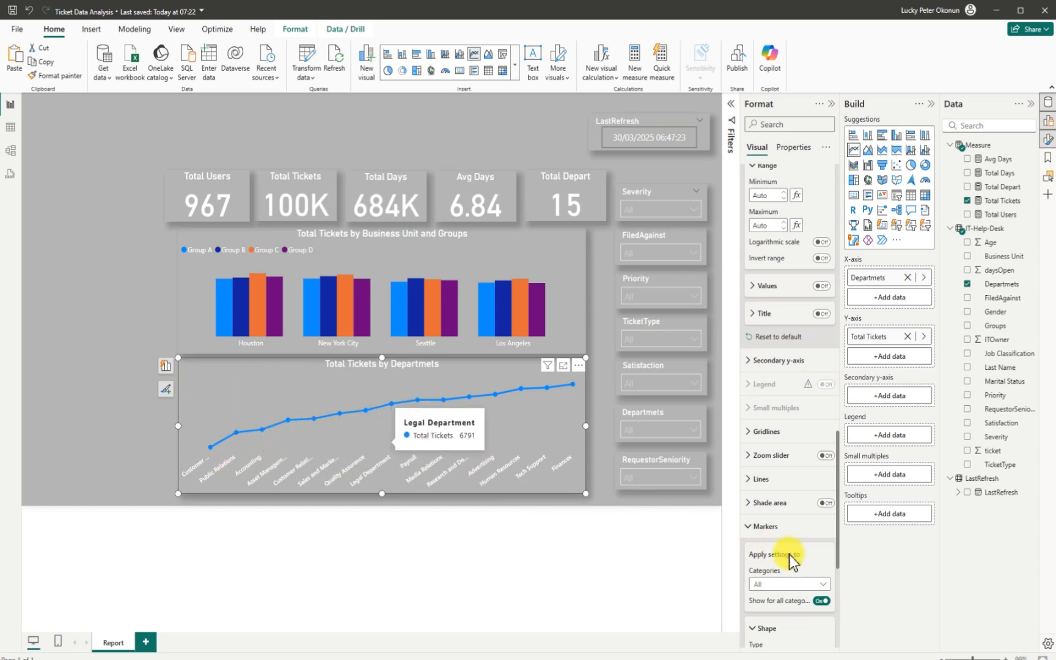
{"action": "left_click_drag", "start_coordinate": [840, 568], "coordinate": [841, 589]}
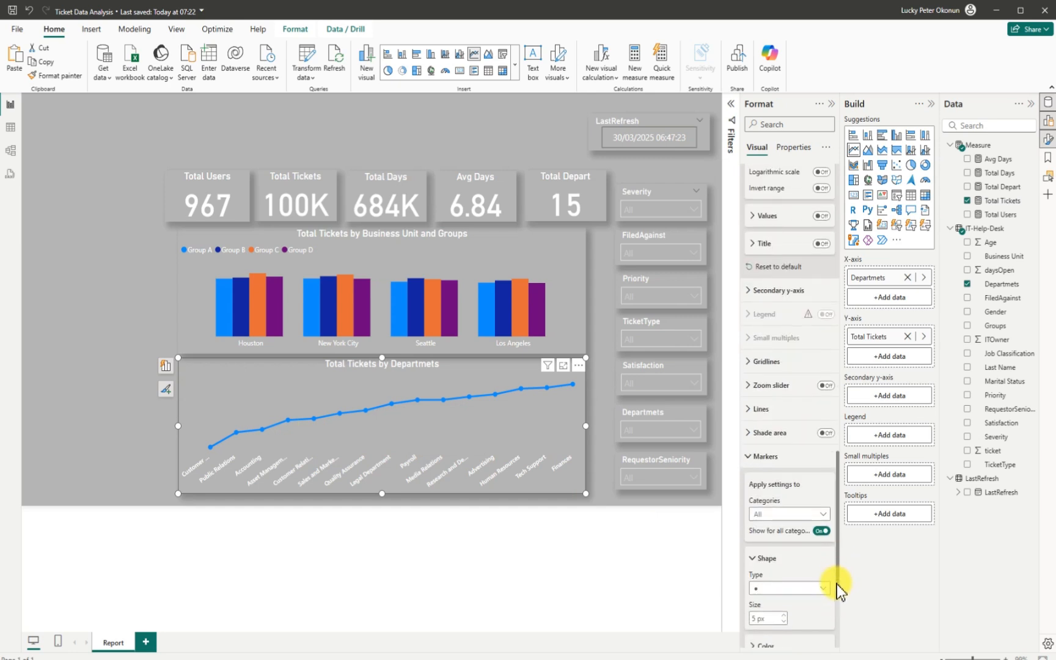
{"action": "left_click", "coordinate": [824, 434]}
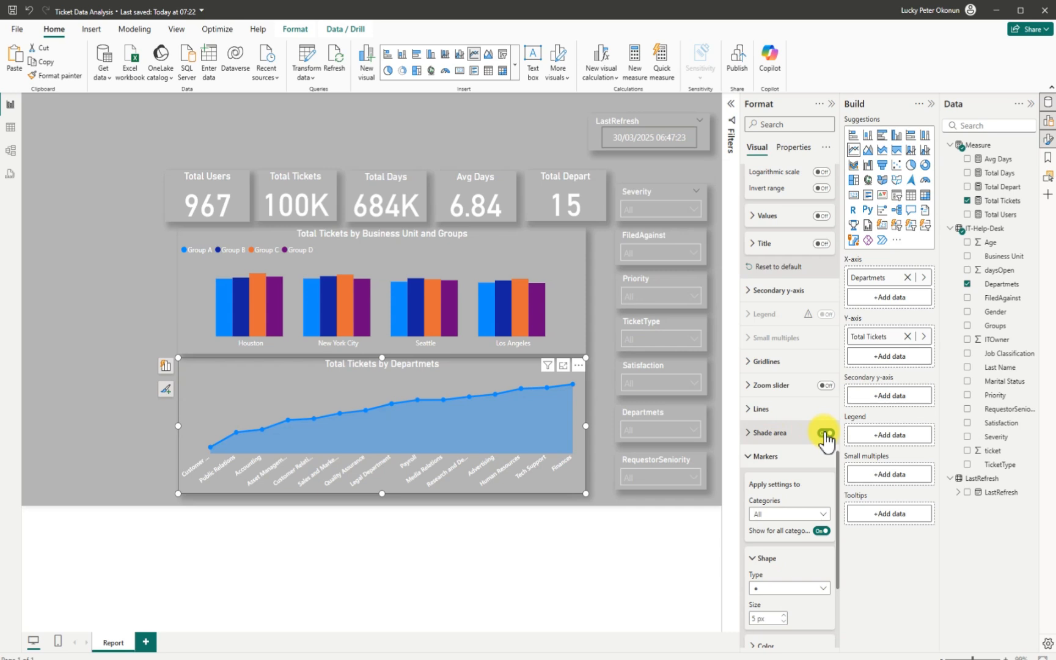
{"action": "left_click", "coordinate": [825, 434]}
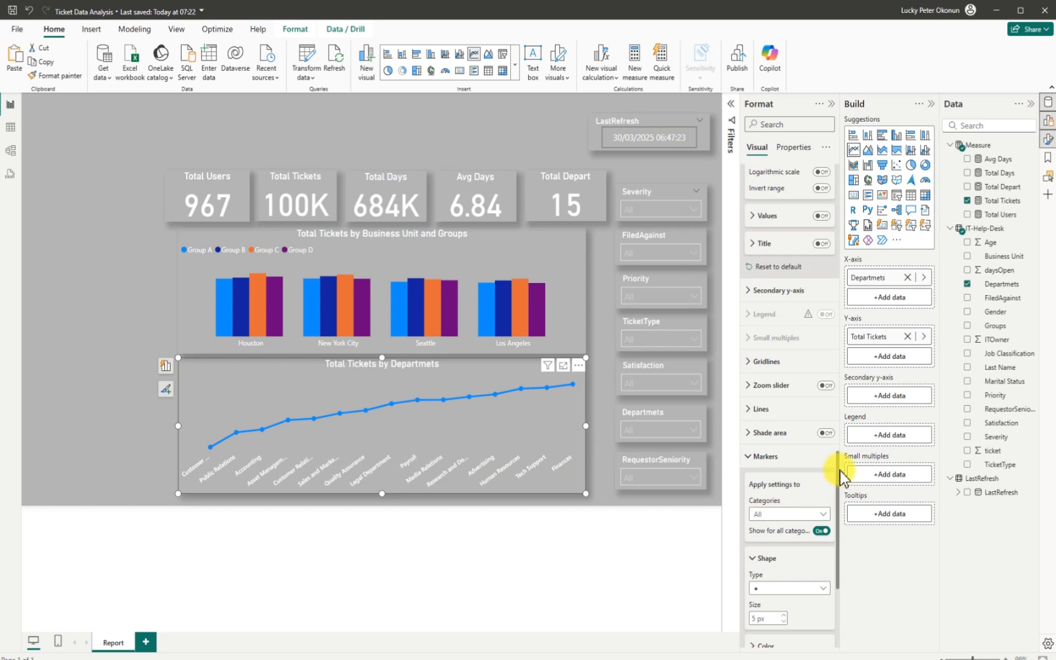
- Turn on the line chart's data labels and set their value color to white
{"action": "left_click_drag", "start_coordinate": [837, 471], "coordinate": [837, 553]}
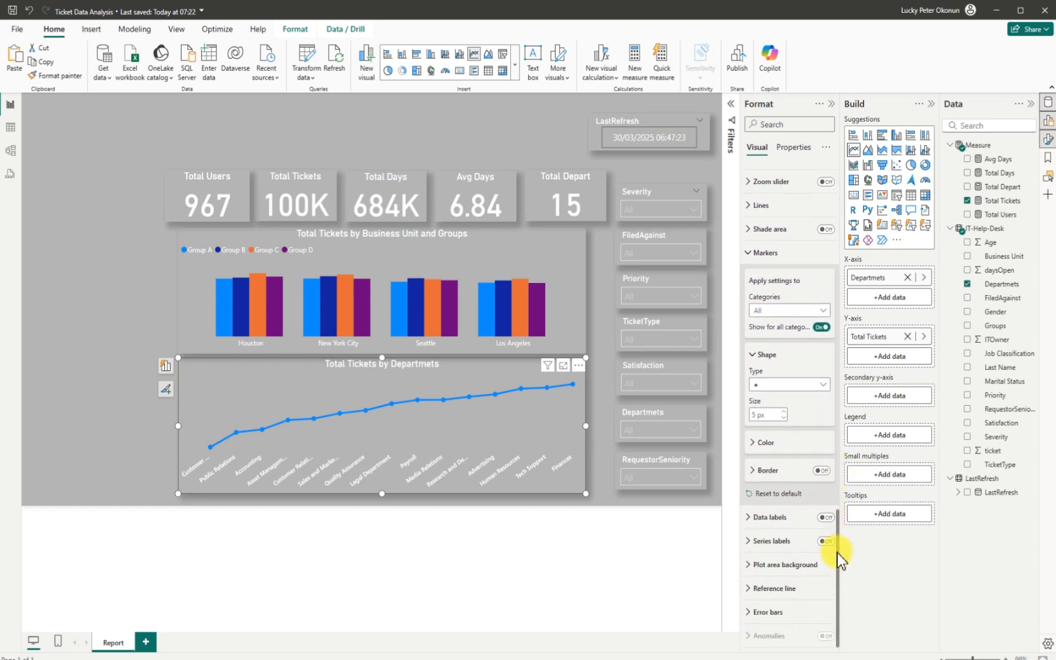
{"action": "left_click", "coordinate": [824, 518]}
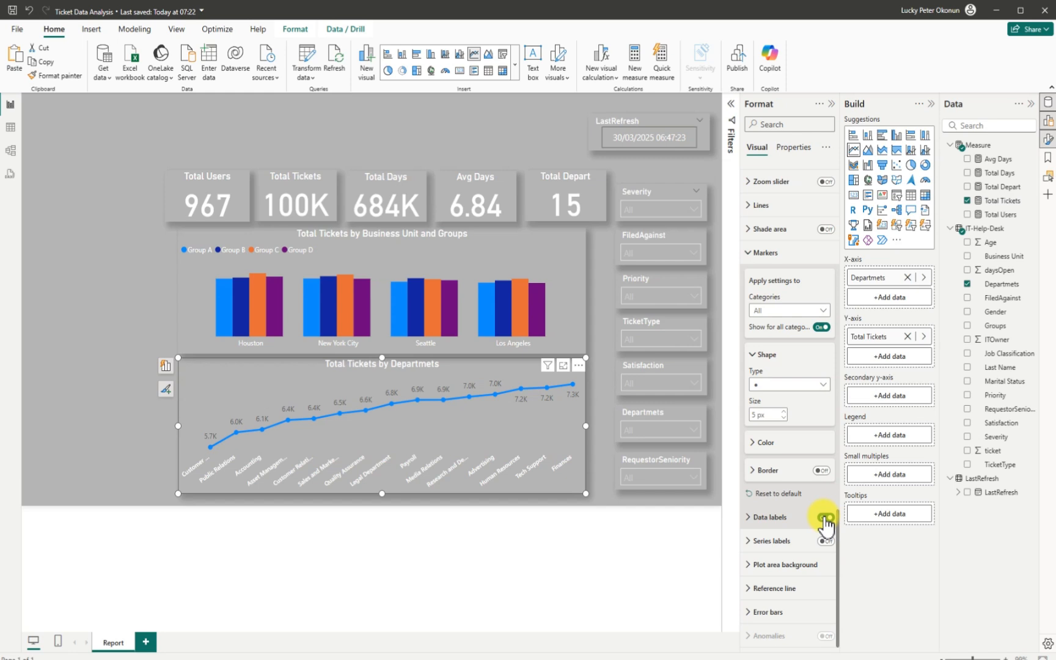
{"action": "left_click", "coordinate": [747, 517]}
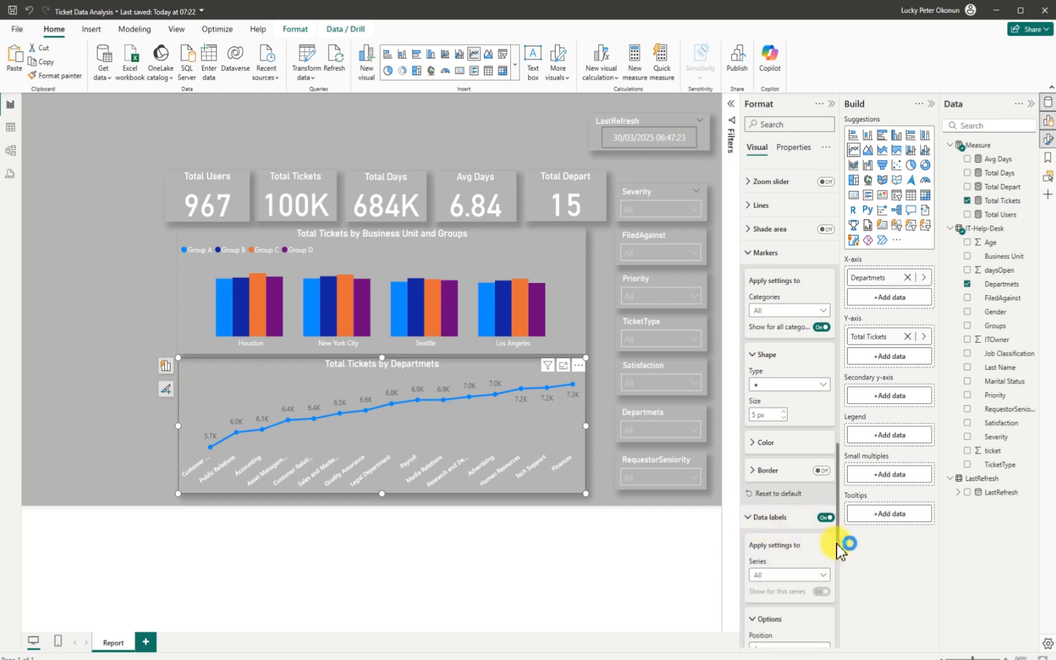
{"action": "left_click_drag", "start_coordinate": [838, 544], "coordinate": [836, 578]}
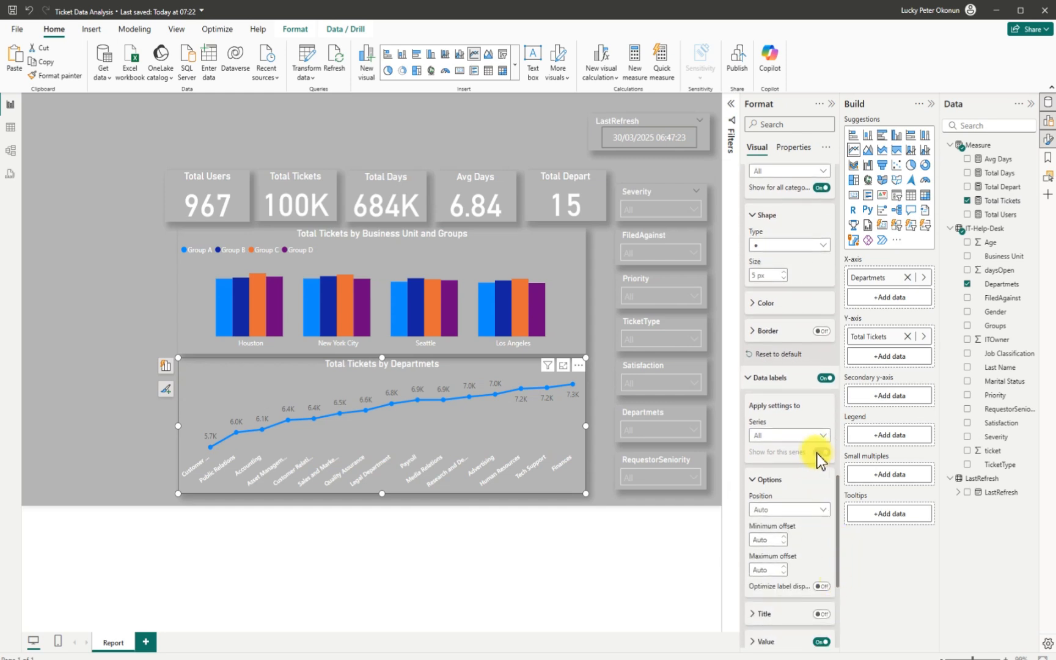
{"action": "scroll", "coordinate": [839, 556], "scroll_direction": "down", "scroll_amount": 3}
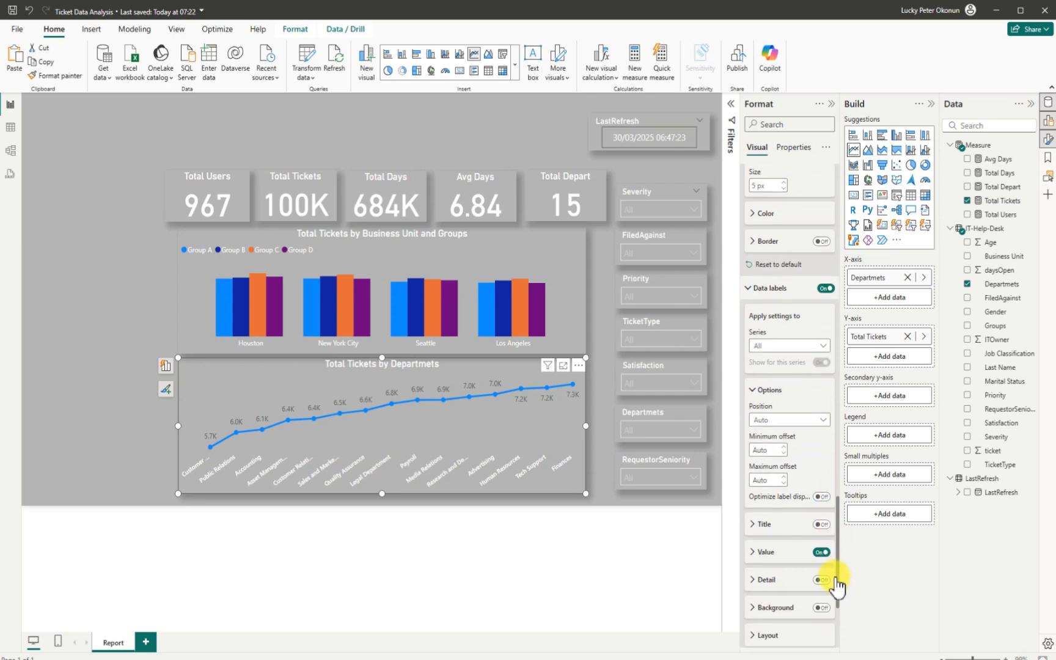
{"action": "left_click", "coordinate": [749, 506]}
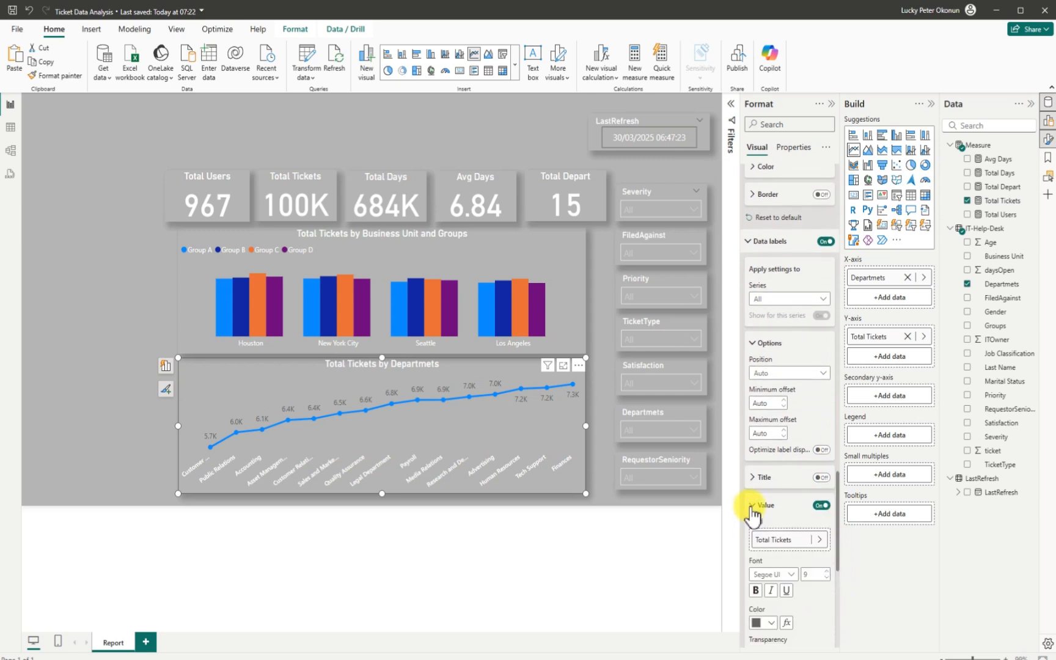
{"action": "left_click_drag", "start_coordinate": [838, 564], "coordinate": [841, 591]}
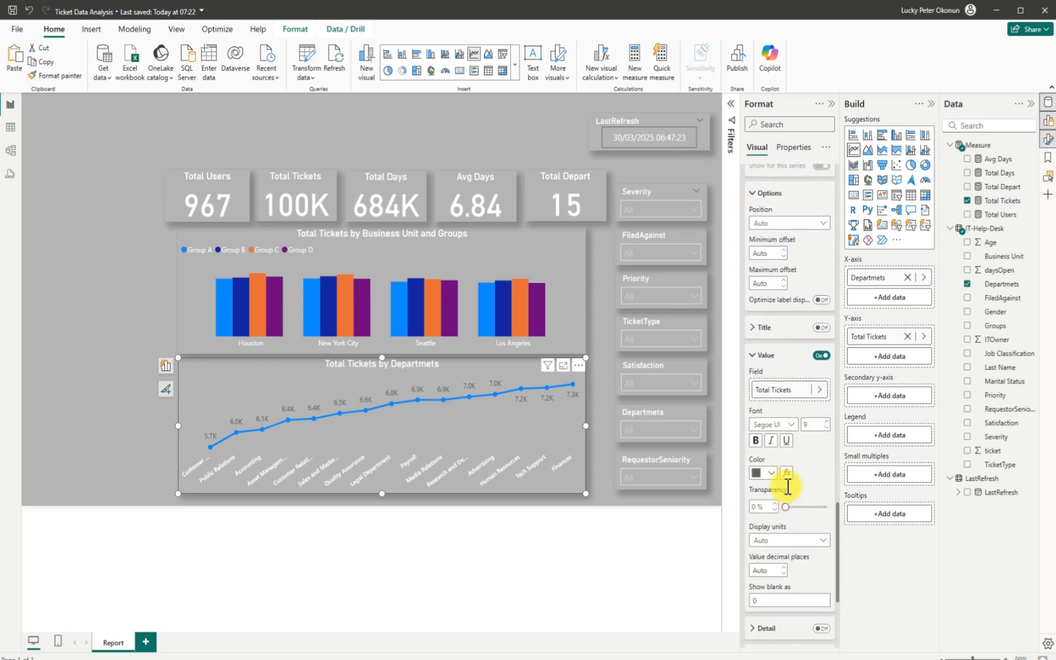
{"action": "left_click", "coordinate": [770, 473]}
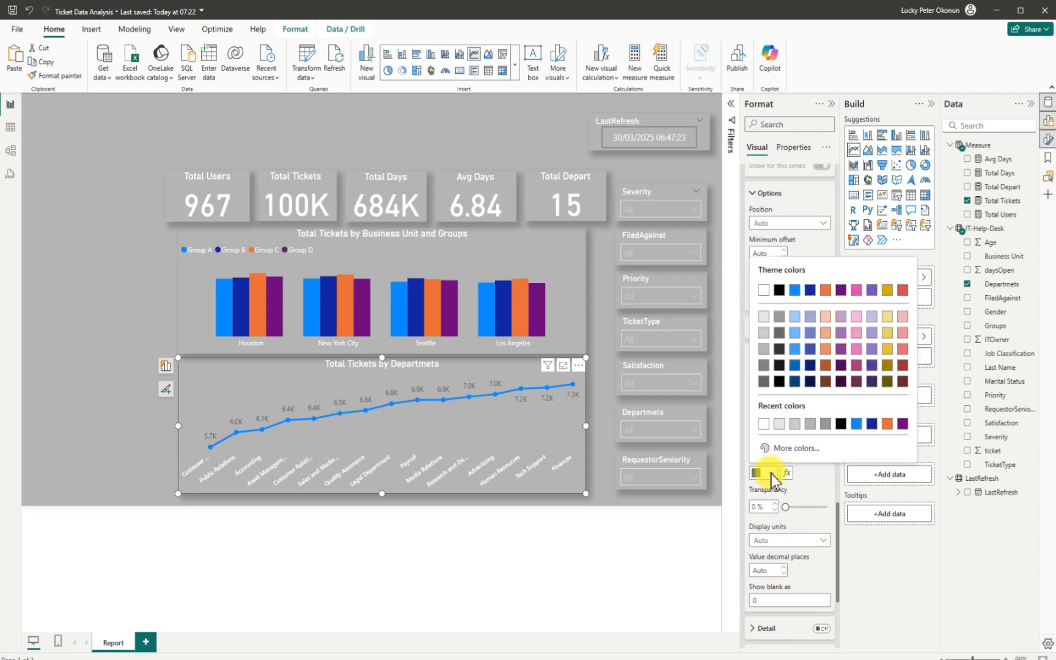
{"action": "left_click", "coordinate": [765, 291]}
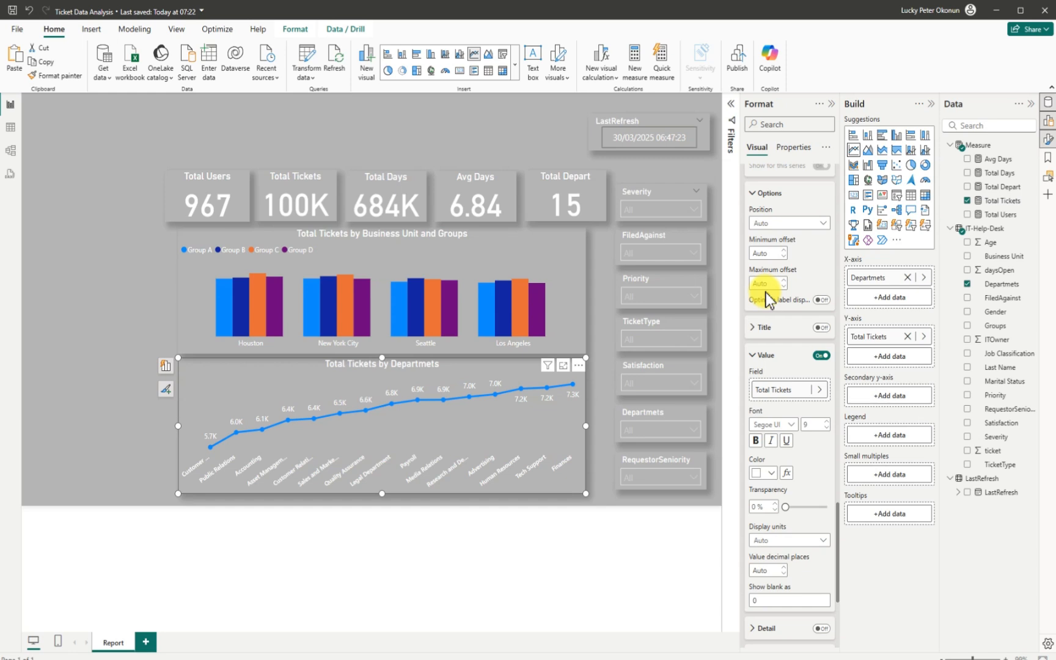
{"action": "mouse_move", "coordinate": [342, 408]}
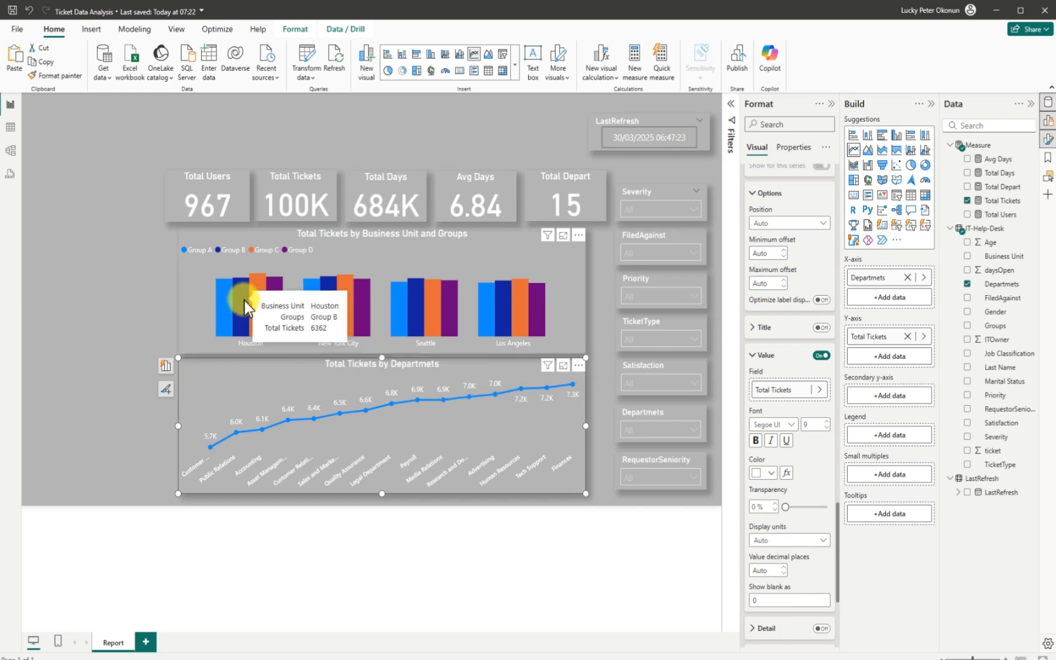
- Deselect the line chart and save the report
{"action": "left_click", "coordinate": [306, 124]}
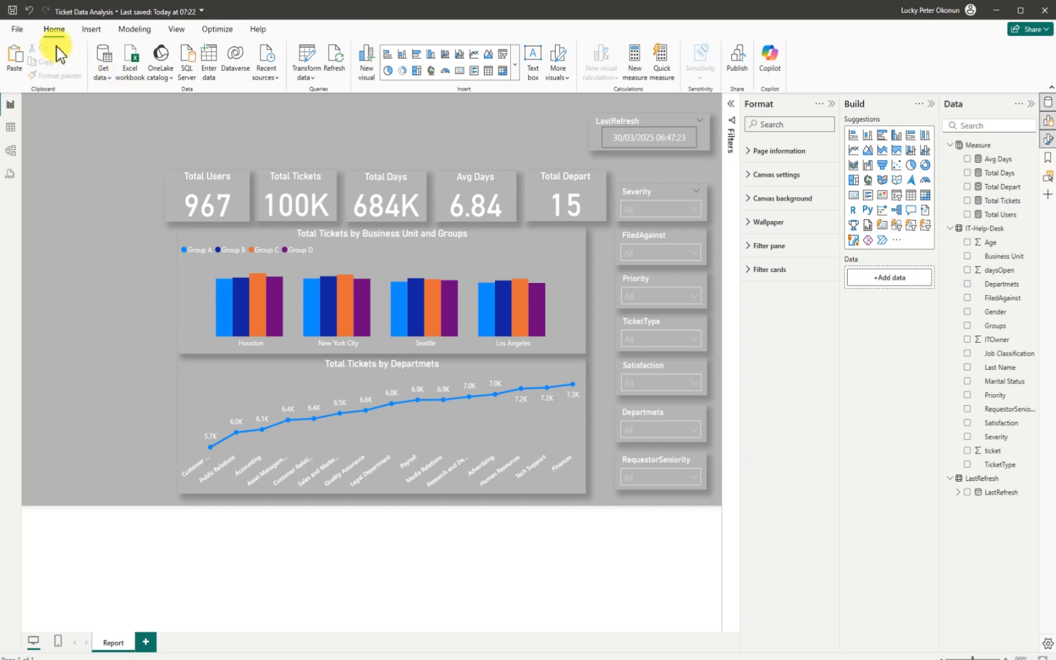
{"action": "left_click", "coordinate": [12, 10]}
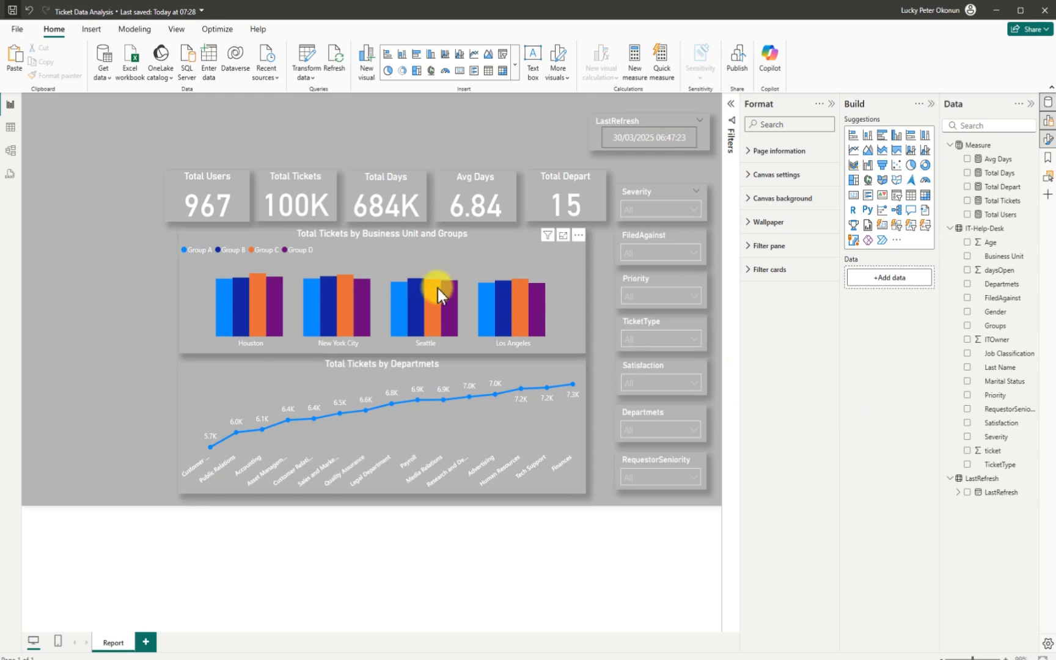
- Start a manually entered table with two columns named Measure and Sort Order
{"action": "left_click", "coordinate": [212, 68]}
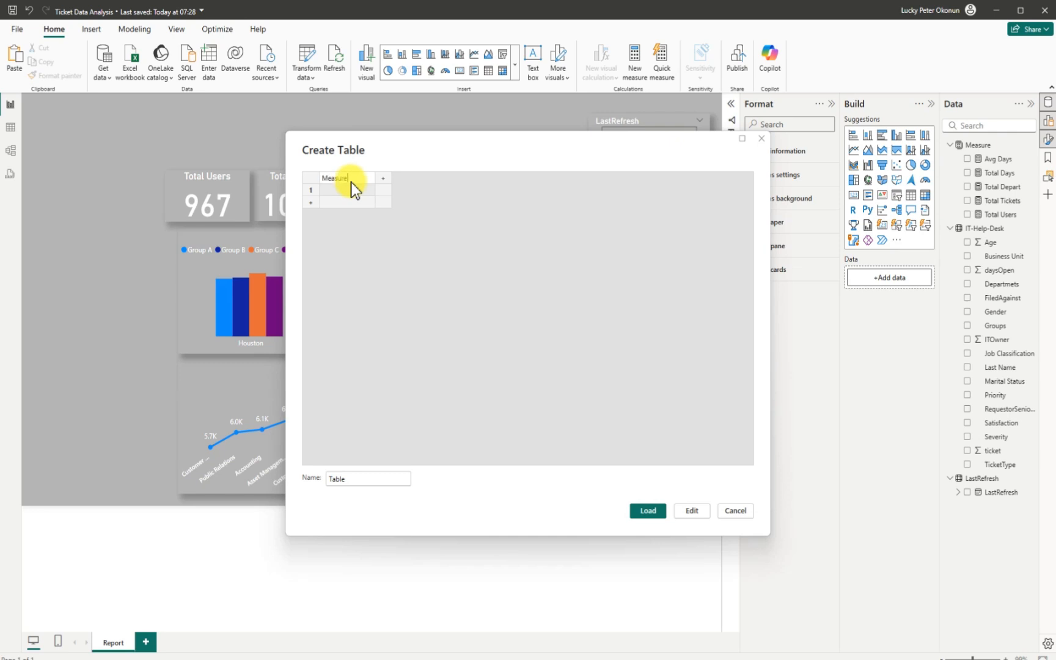
{"action": "left_click", "coordinate": [383, 178]}
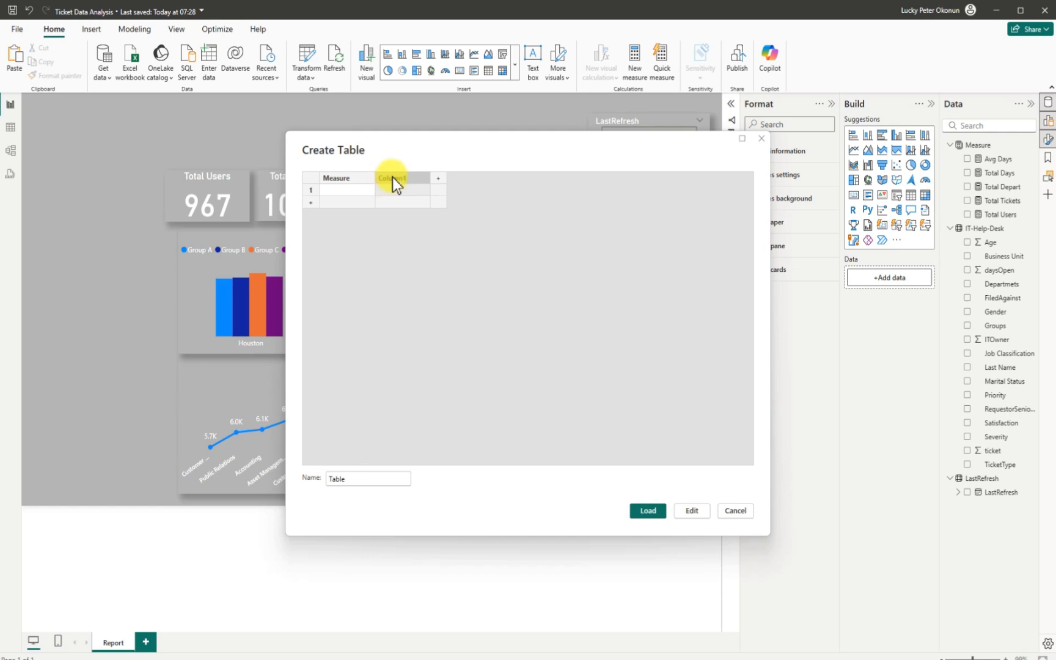
{"action": "double_click", "coordinate": [393, 178]}
{"action": "key", "text": "Return"}
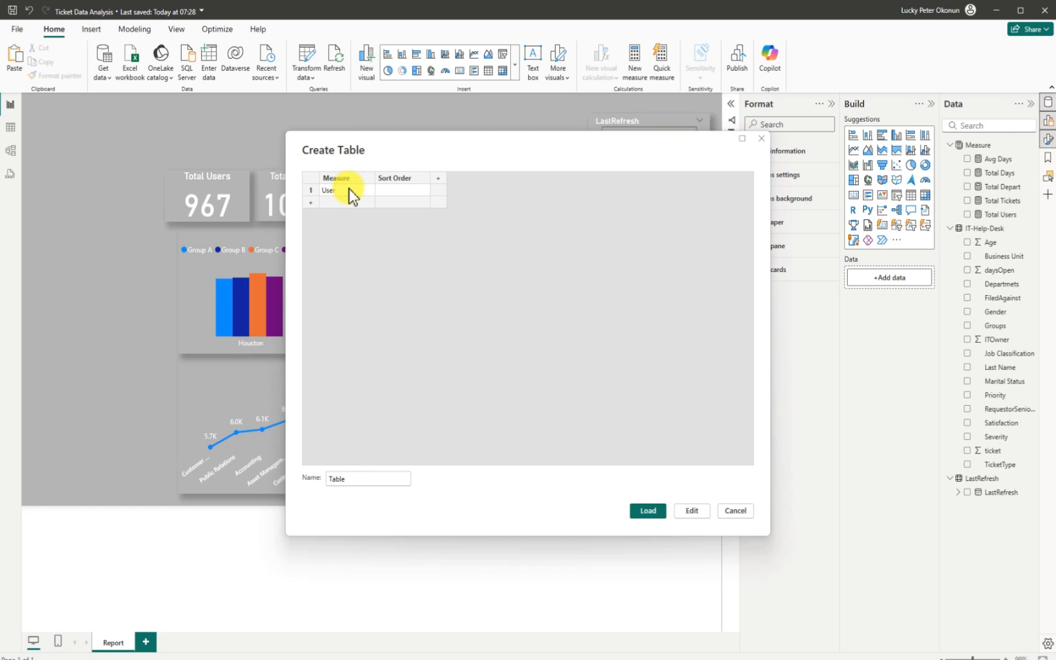
- Fill the table's Measure column with User, Days and Avg Days, enter their sort order, and load the table
{"action": "left_click", "coordinate": [313, 203]}
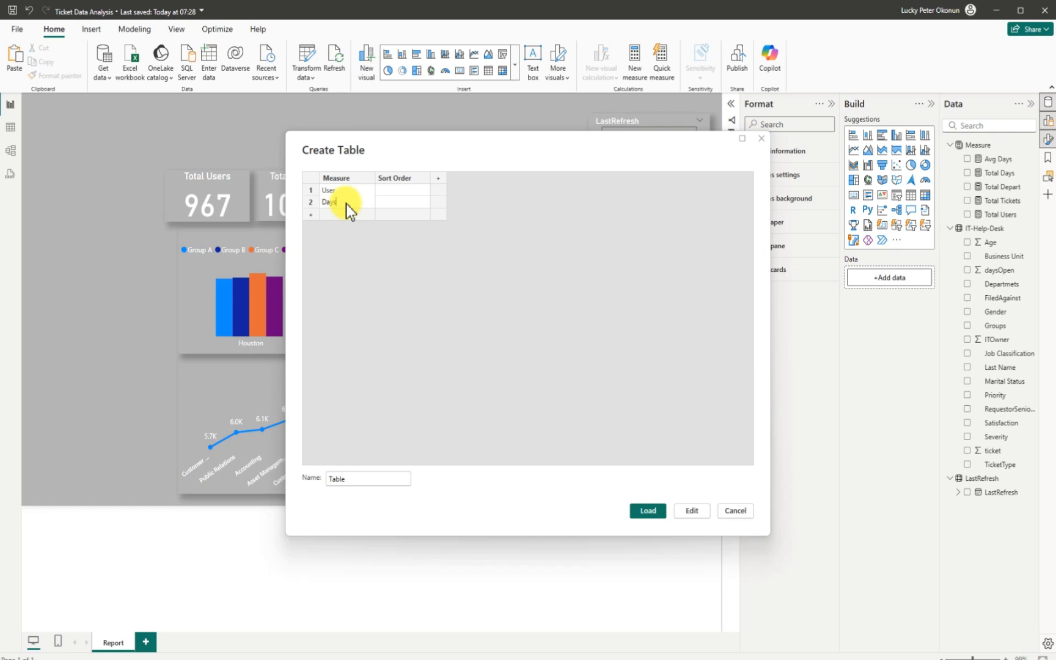
{"action": "left_click", "coordinate": [312, 216]}
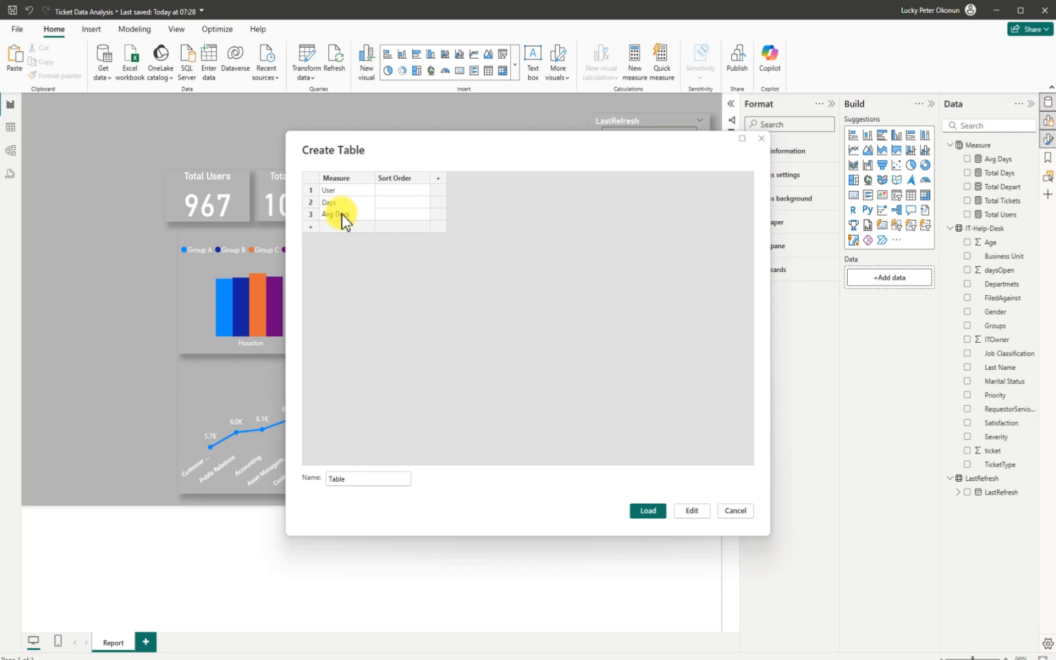
{"action": "left_click", "coordinate": [396, 191]}
{"action": "left_click", "coordinate": [647, 511]}
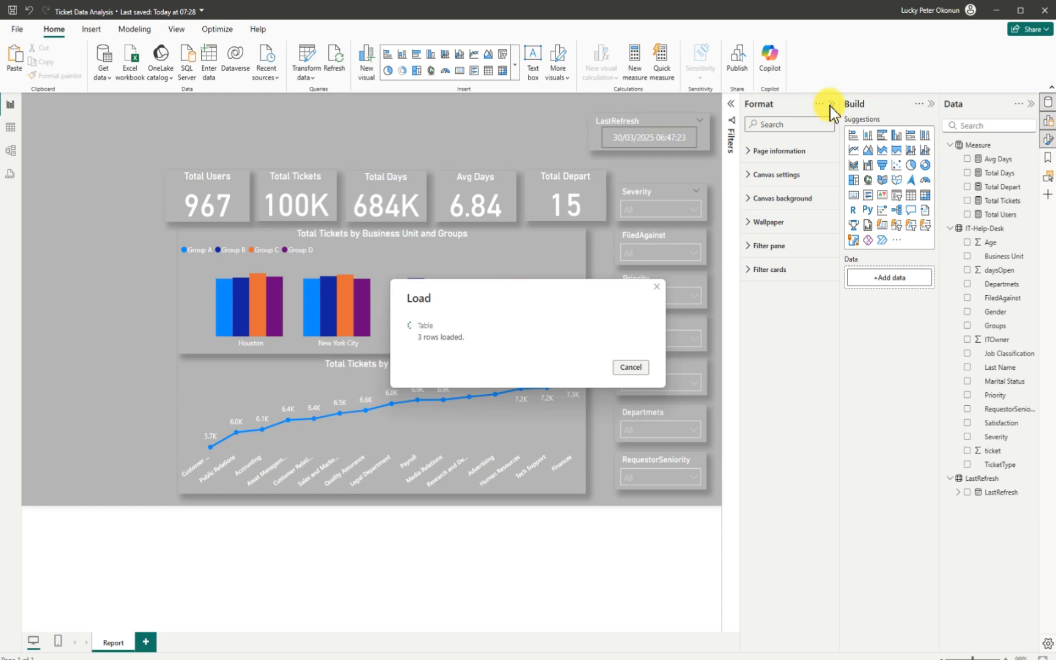
- Collapse the IT-Help-Desk fields, close the formatting pane, and rename the newly loaded table as Selection
{"action": "left_click", "coordinate": [950, 229]}
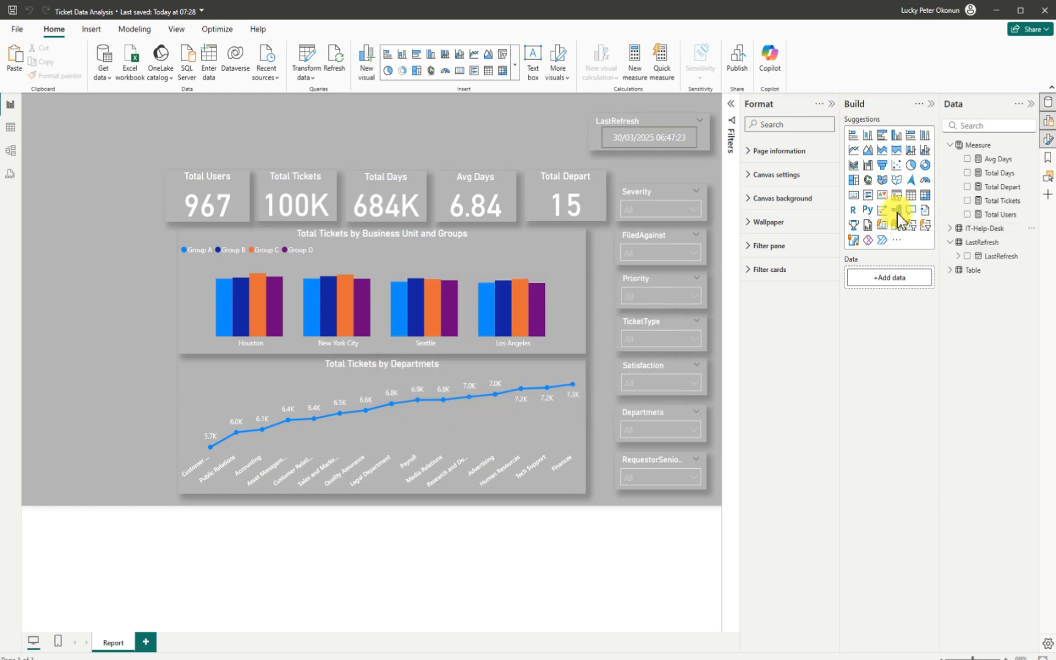
{"action": "left_click", "coordinate": [831, 104]}
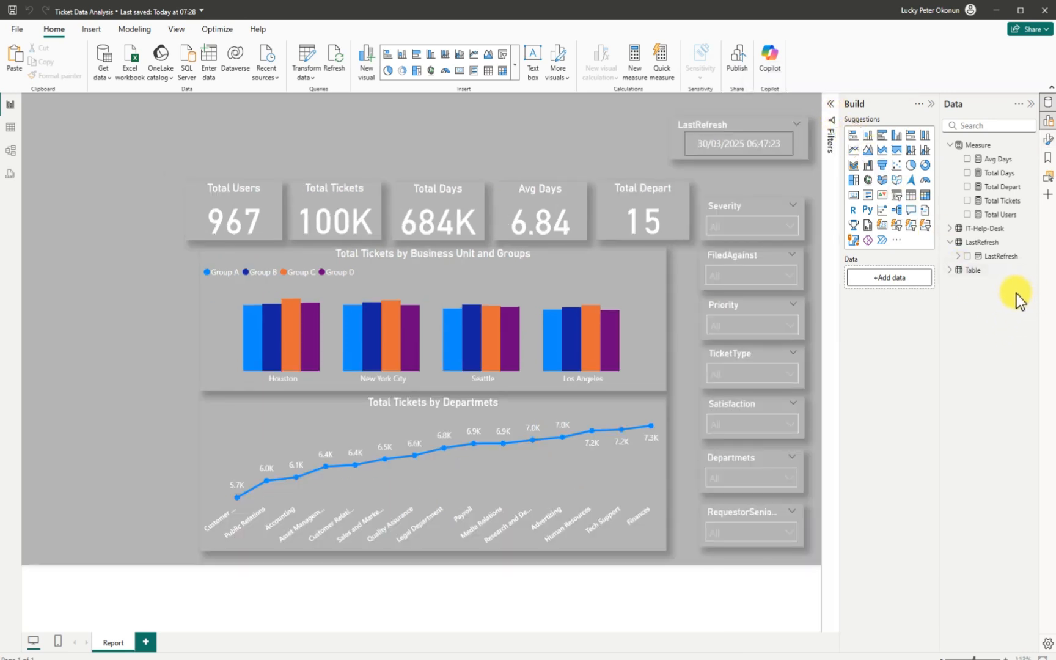
{"action": "left_click", "coordinate": [951, 270]}
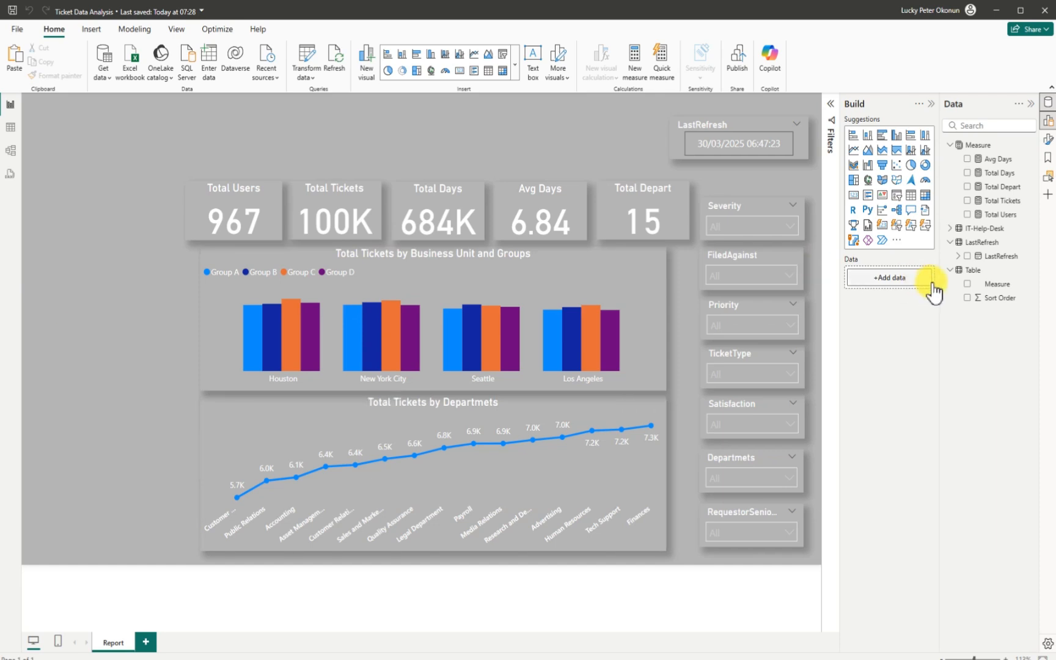
{"action": "left_click", "coordinate": [1031, 270]}
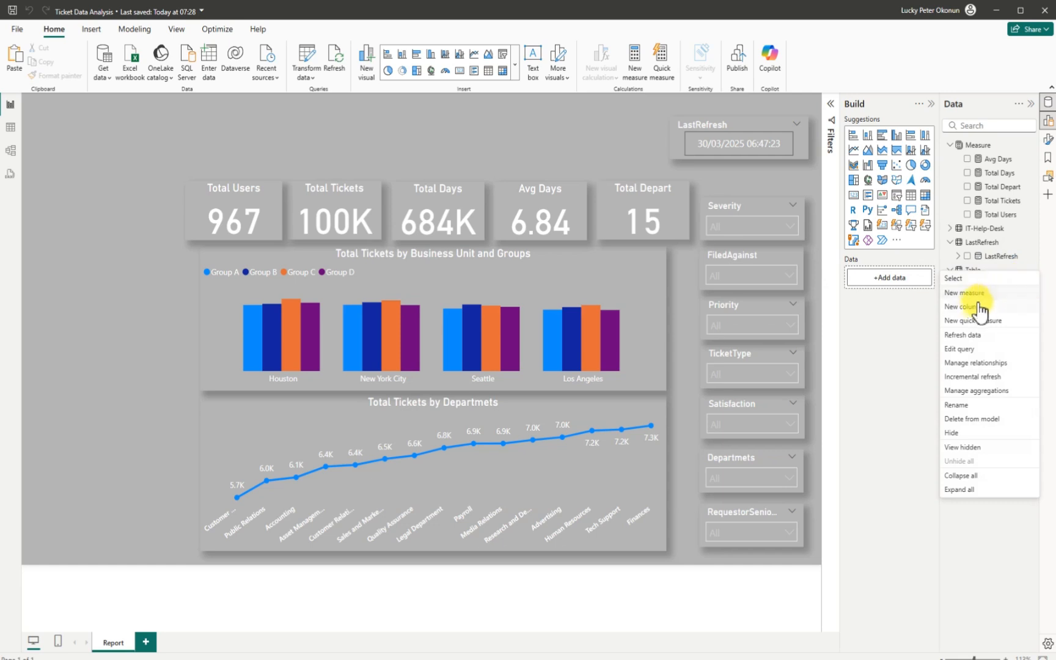
{"action": "left_click", "coordinate": [970, 405]}
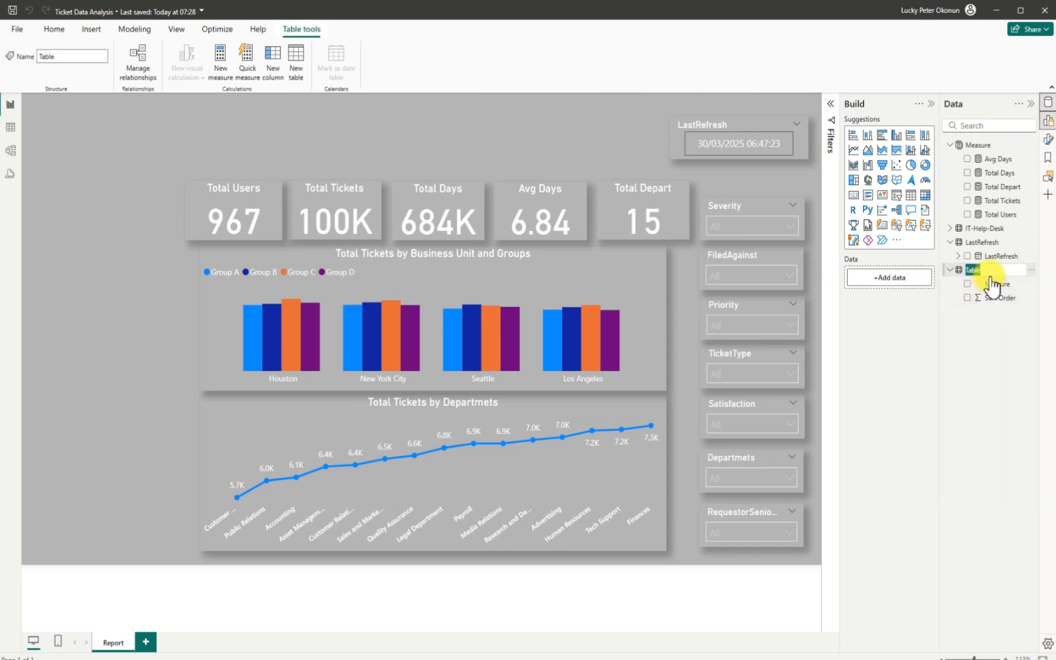
{"action": "key", "text": "BackSpace"}
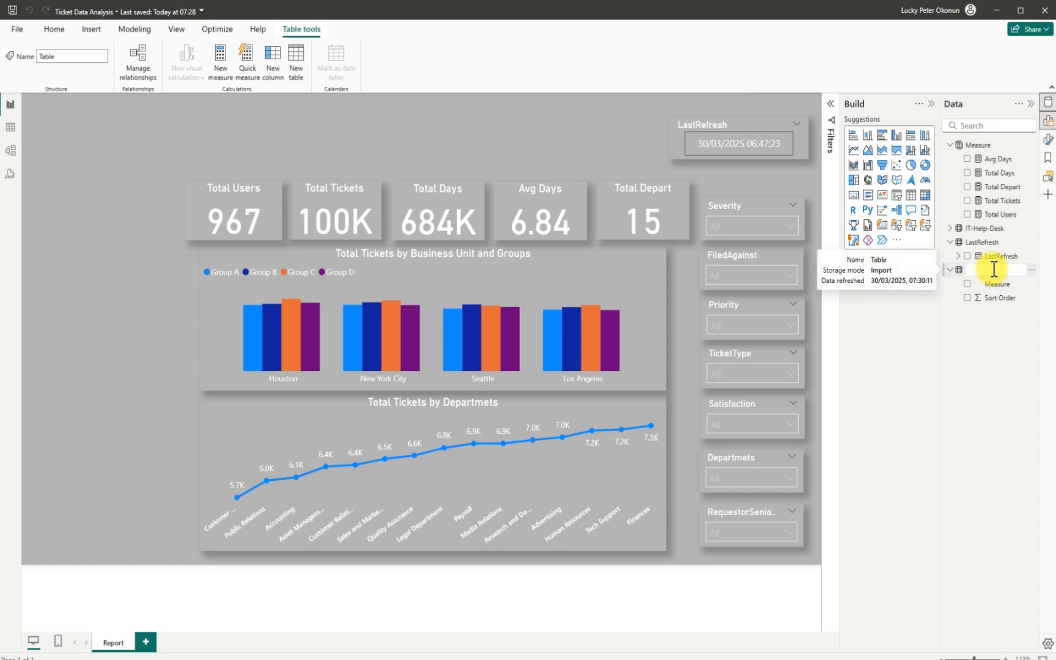
{"action": "type", "text": "Selection"}
{"action": "key", "text": "Return"}
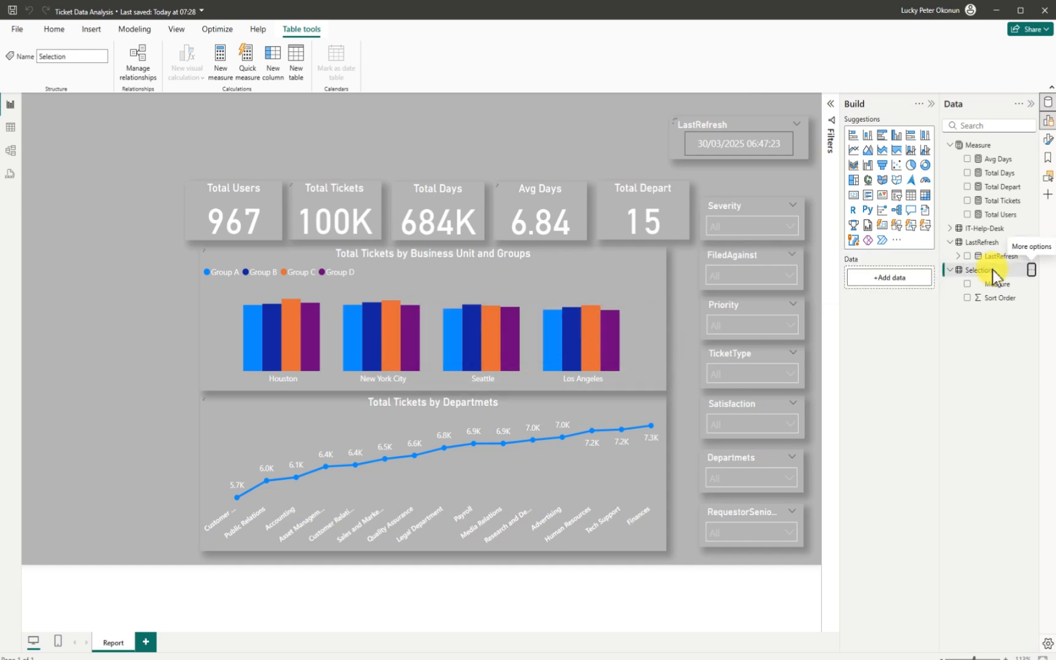
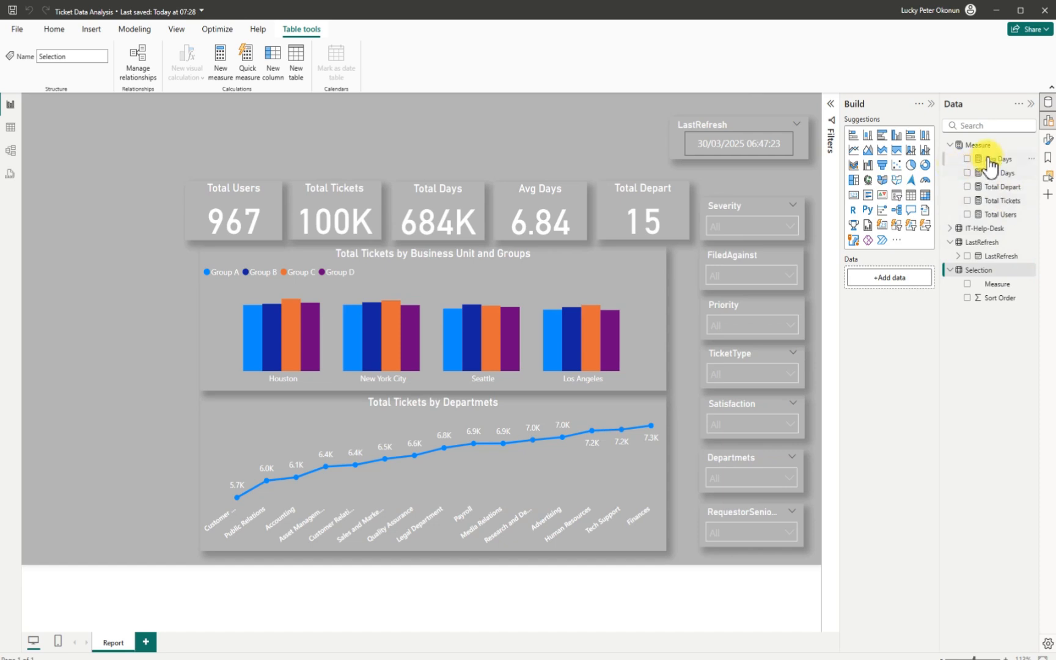
- Create a new measure in the Measure table and name it Measure Selected
{"action": "right_click", "coordinate": [1032, 146]}
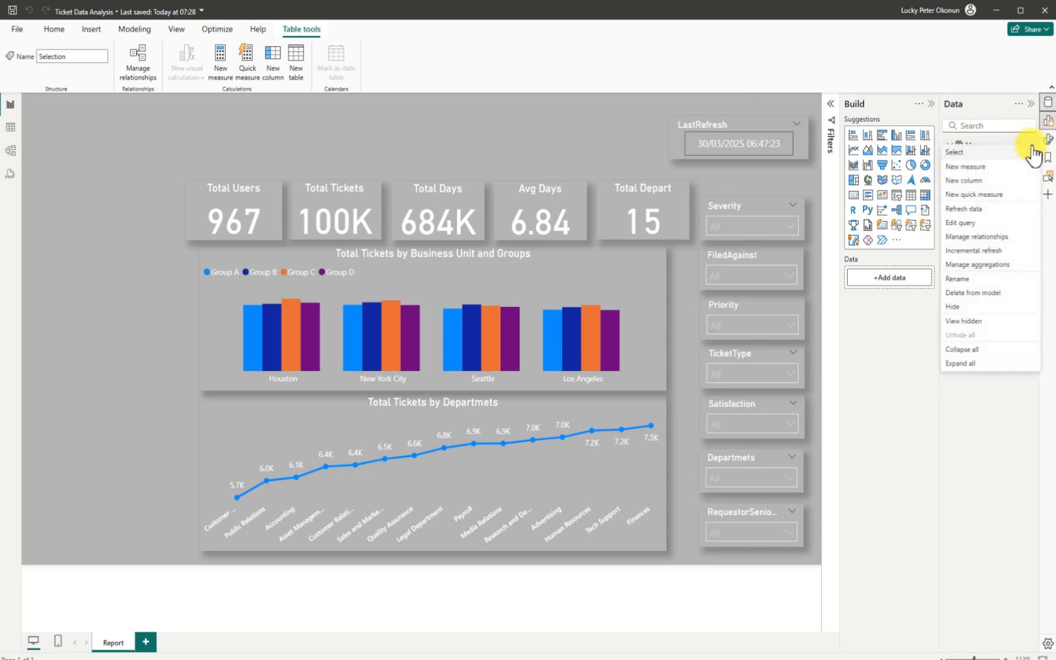
{"action": "left_click", "coordinate": [968, 166]}
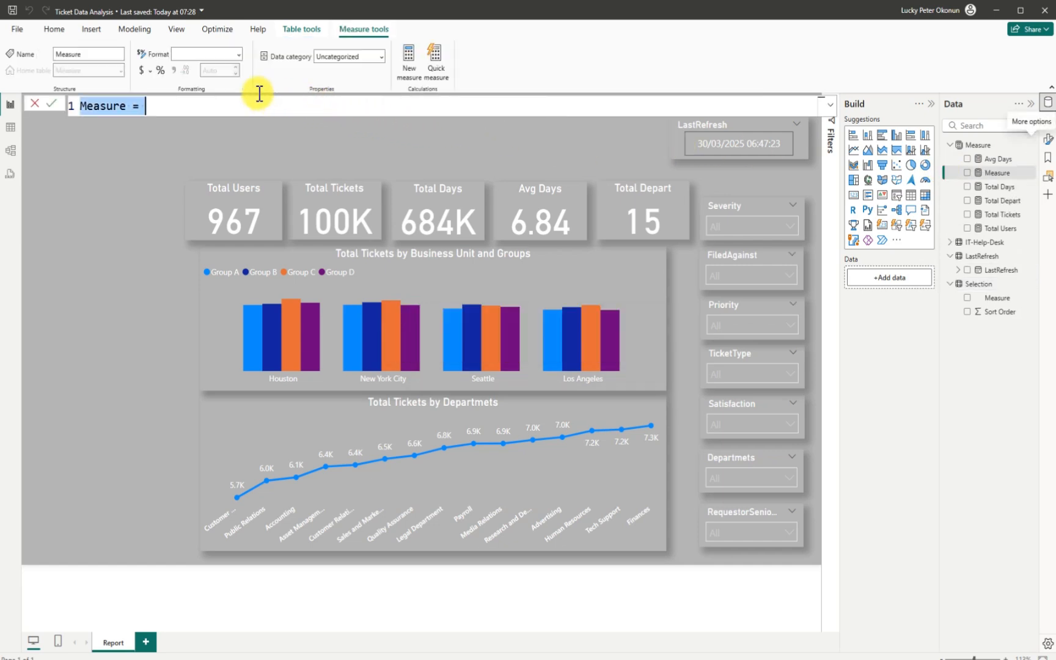
{"action": "left_click", "coordinate": [128, 106]}
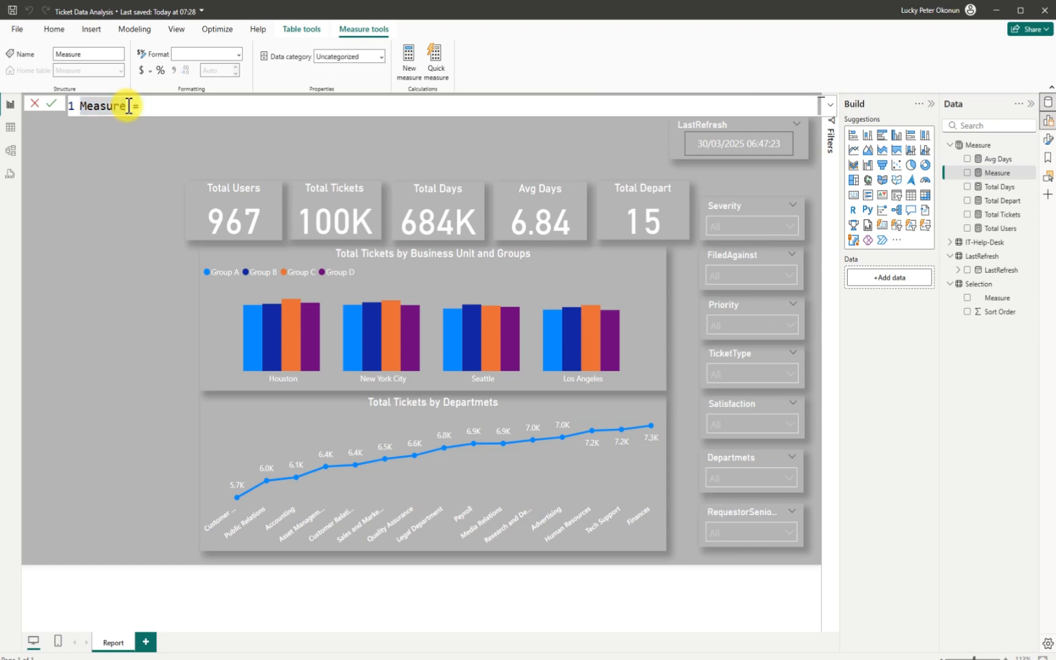
{"action": "key", "text": "BackSpace"}
{"action": "key", "text": "BackSpace"}
{"action": "key", "text": "BackSpace"}
{"action": "key", "text": "BackSpace"}
{"action": "key", "text": "BackSpace"}
{"action": "key", "text": "BackSpace"}
{"action": "key", "text": "BackSpace"}
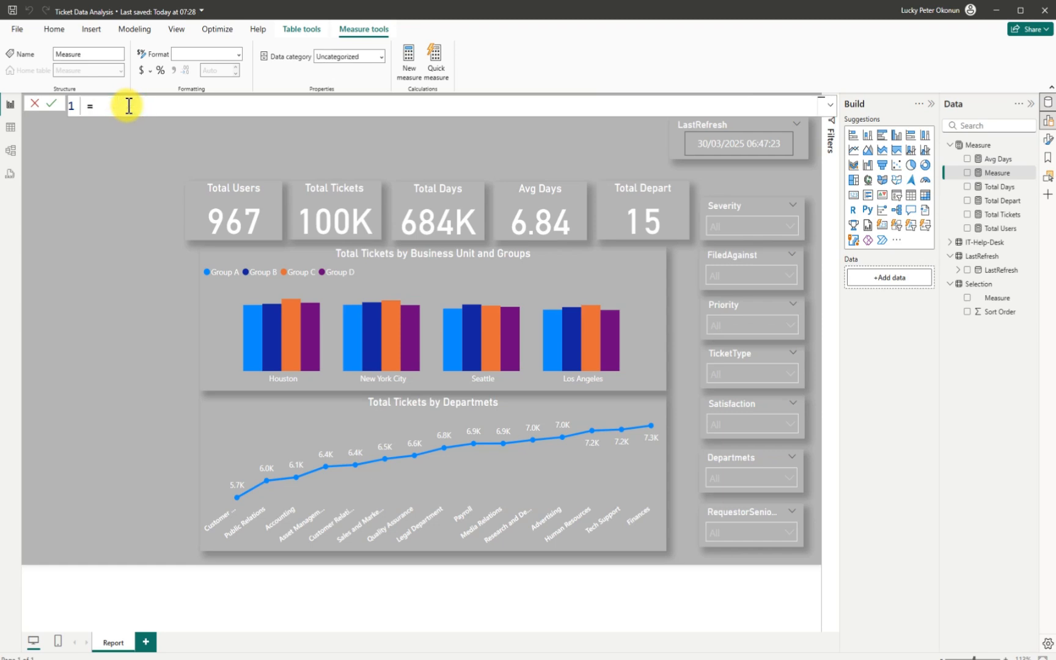
{"action": "type", "text": "Mrasuren"}
{"action": "double_click", "coordinate": [91, 106]}
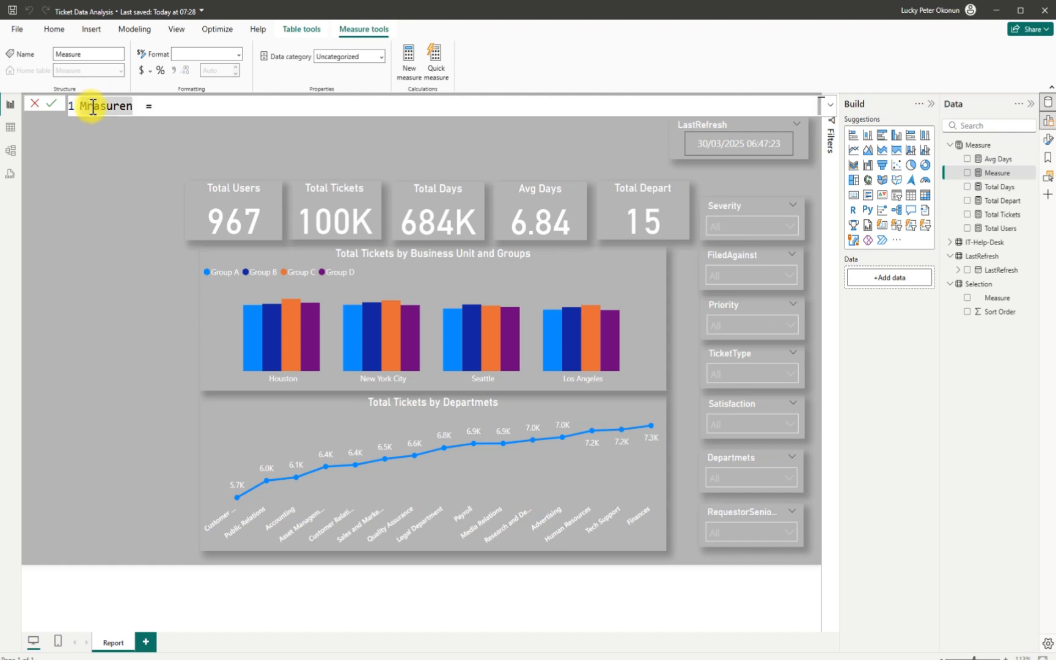
{"action": "left_click", "coordinate": [92, 107]}
{"action": "key", "text": "BackSpace"}
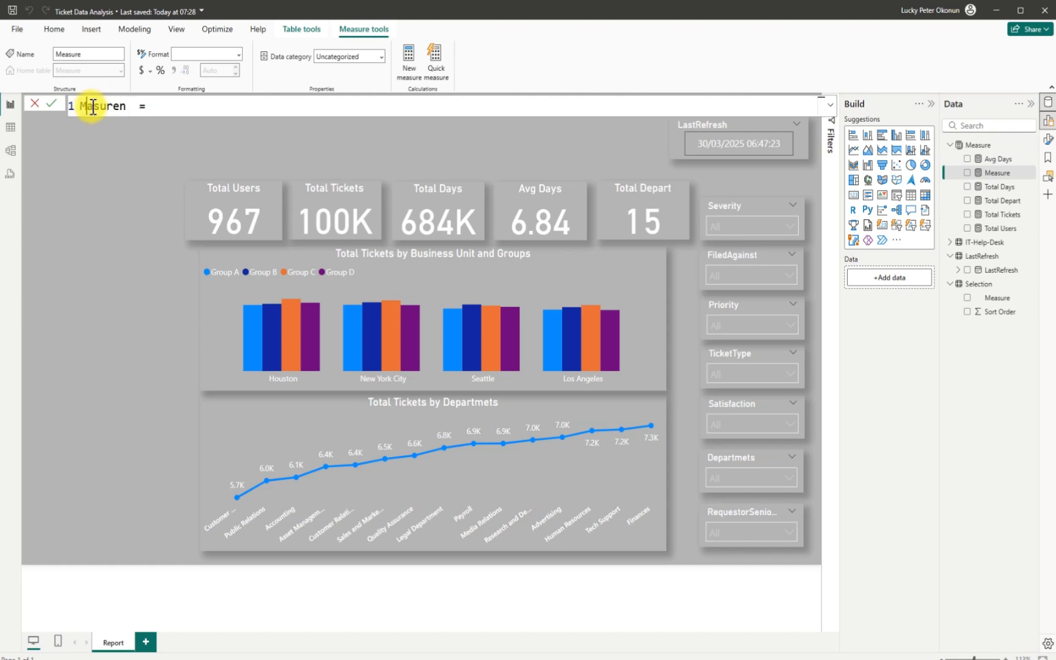
{"action": "type", "text": "e"}
{"action": "left_click", "coordinate": [140, 107]}
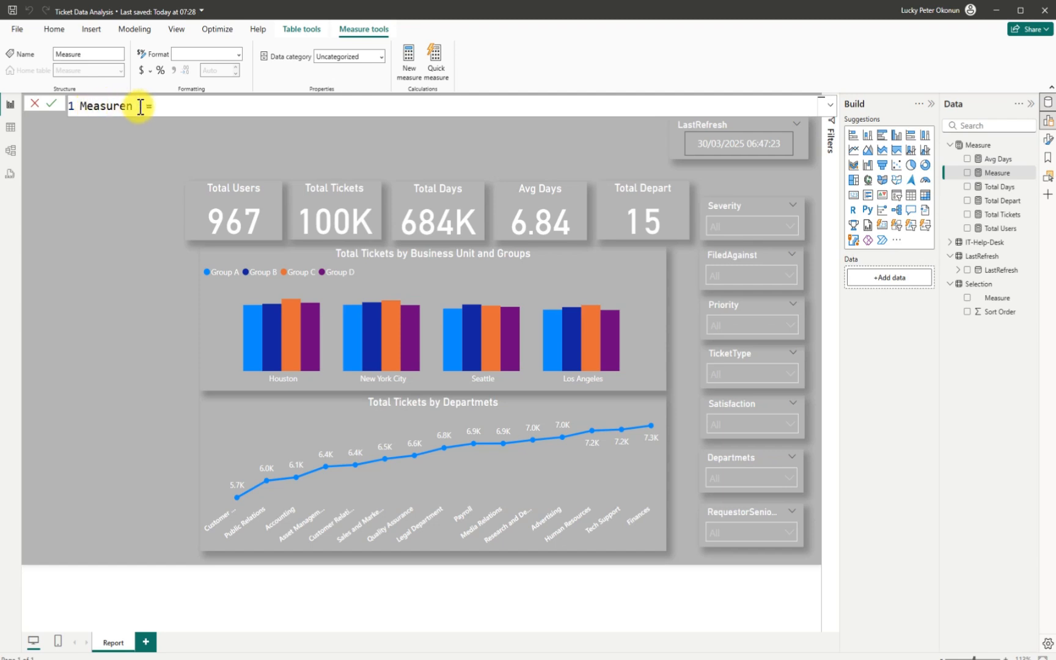
{"action": "key", "text": "BackSpace"}
{"action": "key", "text": "BackSpace"}
{"action": "type", "text": "e Selected"}
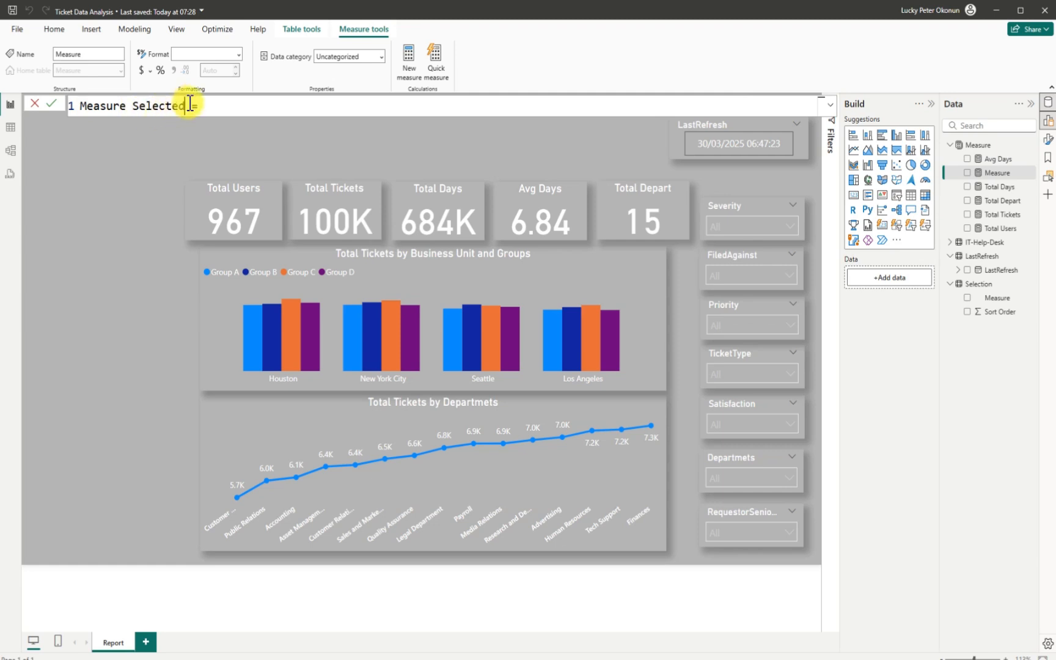
- Begin the Measure Selected formula with the SELECTEDVALUE function
{"action": "left_click", "coordinate": [223, 106]}
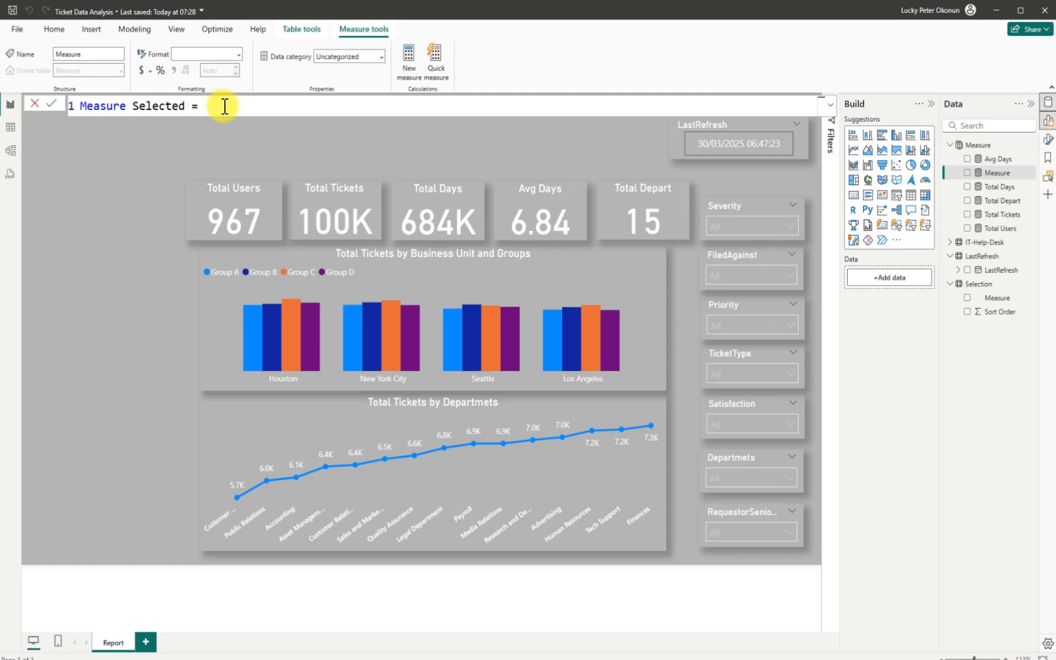
{"action": "type", "text": "sel"}
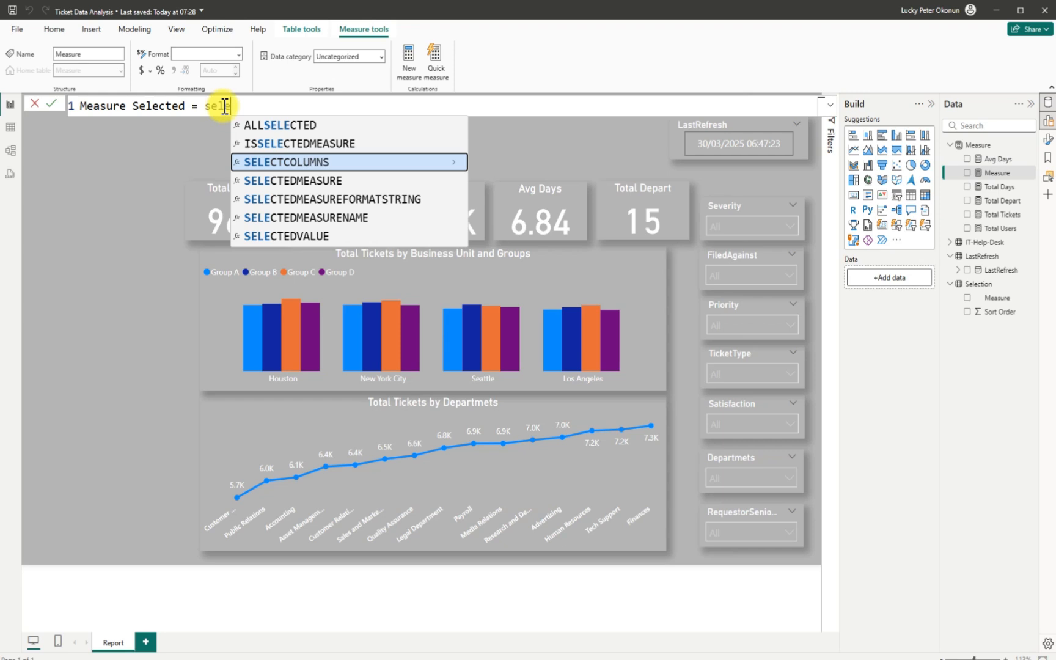
{"action": "type", "text": "e"}
{"action": "left_click", "coordinate": [293, 235]}
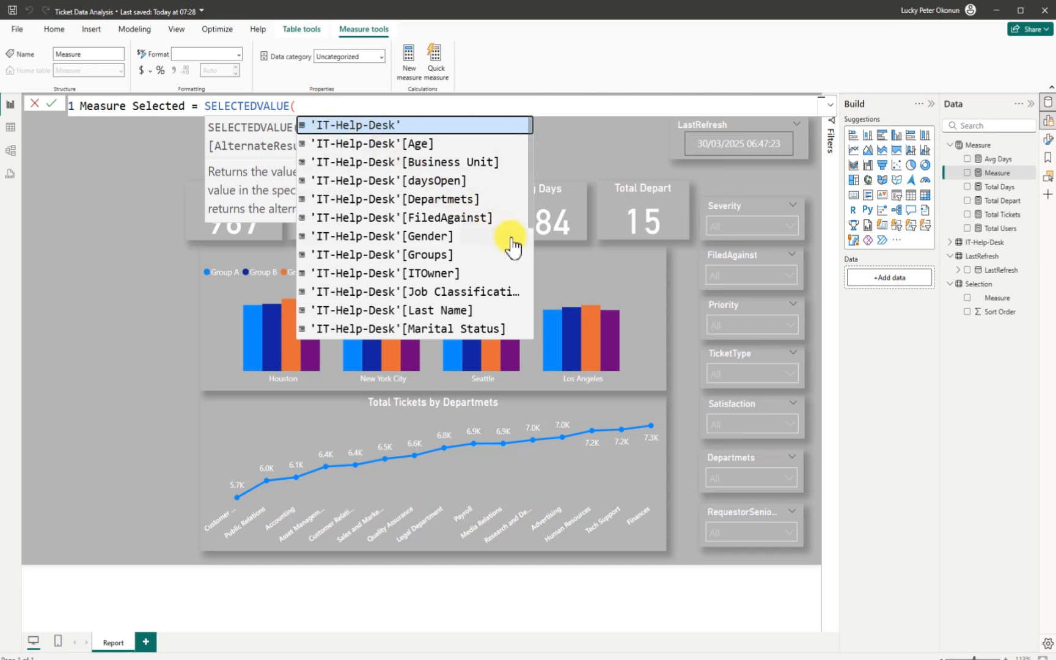
{"action": "left_click_drag", "start_coordinate": [531, 224], "coordinate": [547, 330]}
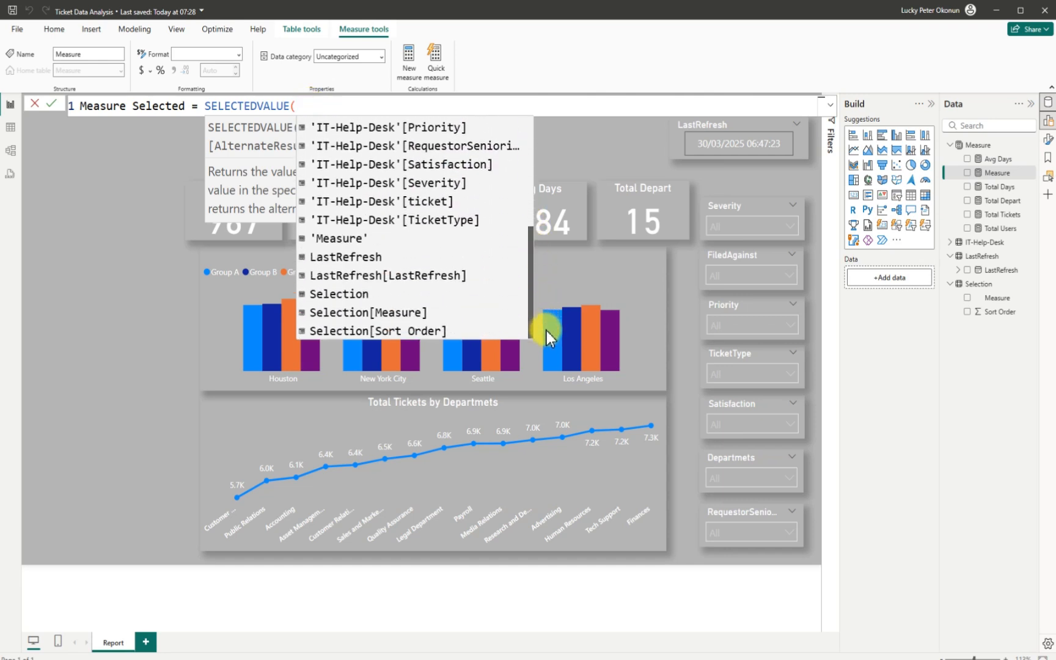
{"action": "left_click", "coordinate": [344, 238]}
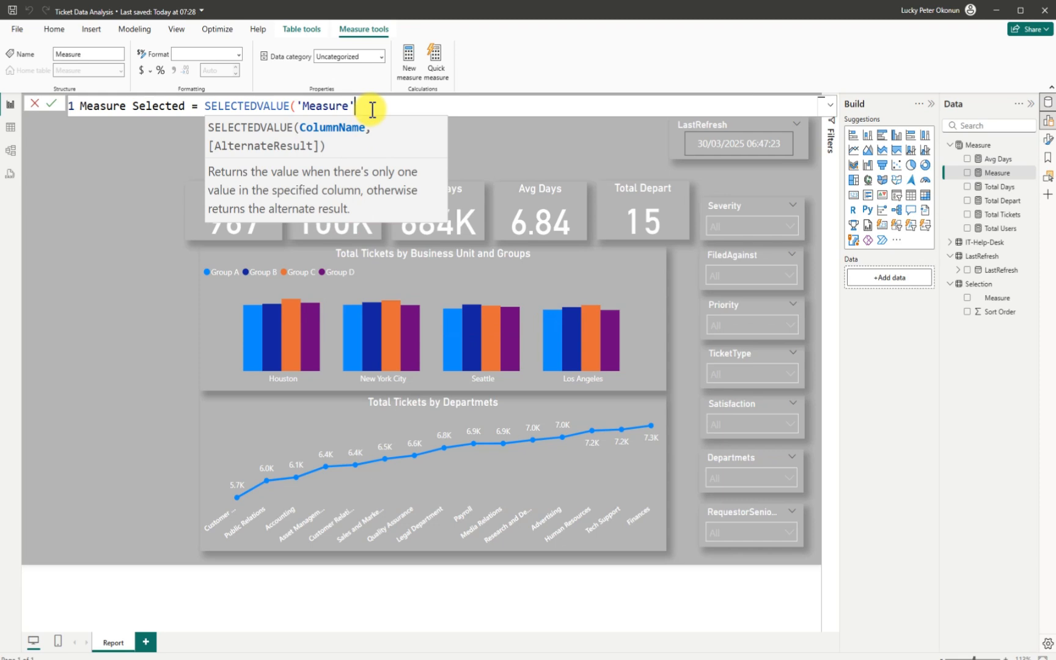
{"action": "key", "text": "BackSpace"}
{"action": "key", "text": "BackSpace"}
{"action": "key", "text": "BackSpace"}
{"action": "key", "text": "BackSpace"}
{"action": "key", "text": "BackSpace"}
{"action": "key", "text": "BackSpace"}
{"action": "key", "text": "BackSpace"}
{"action": "key", "text": "BackSpace"}
{"action": "key", "text": "BackSpace"}
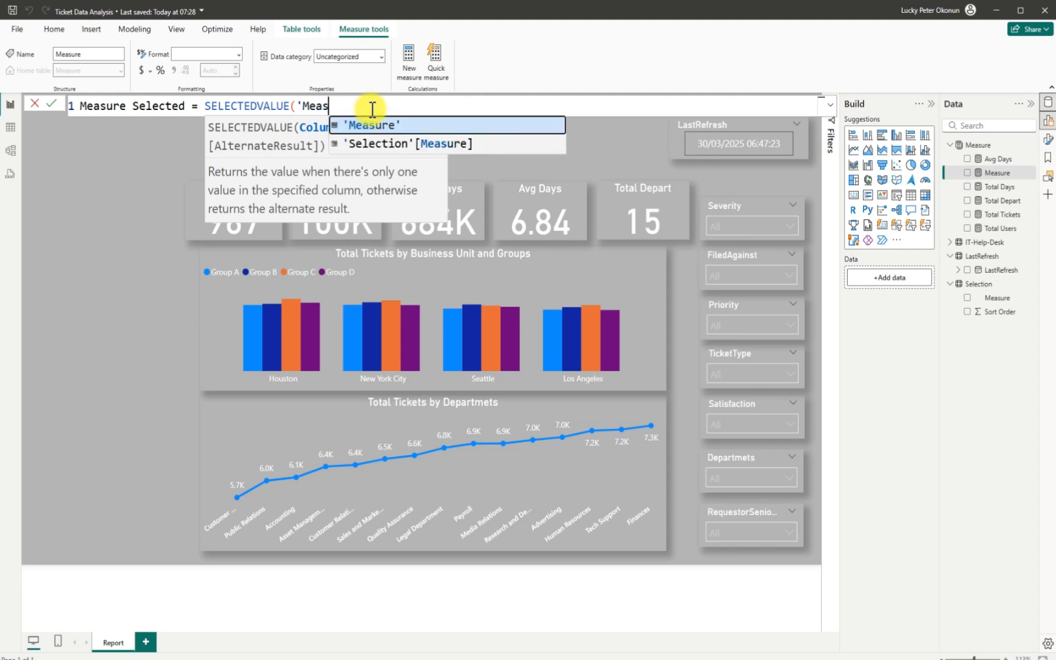
- Complete the Measure Selected formula as SELECTEDVALUE(Selection[Measure], [Total Tickets]) and commit it
{"action": "type", "text": "sele"}
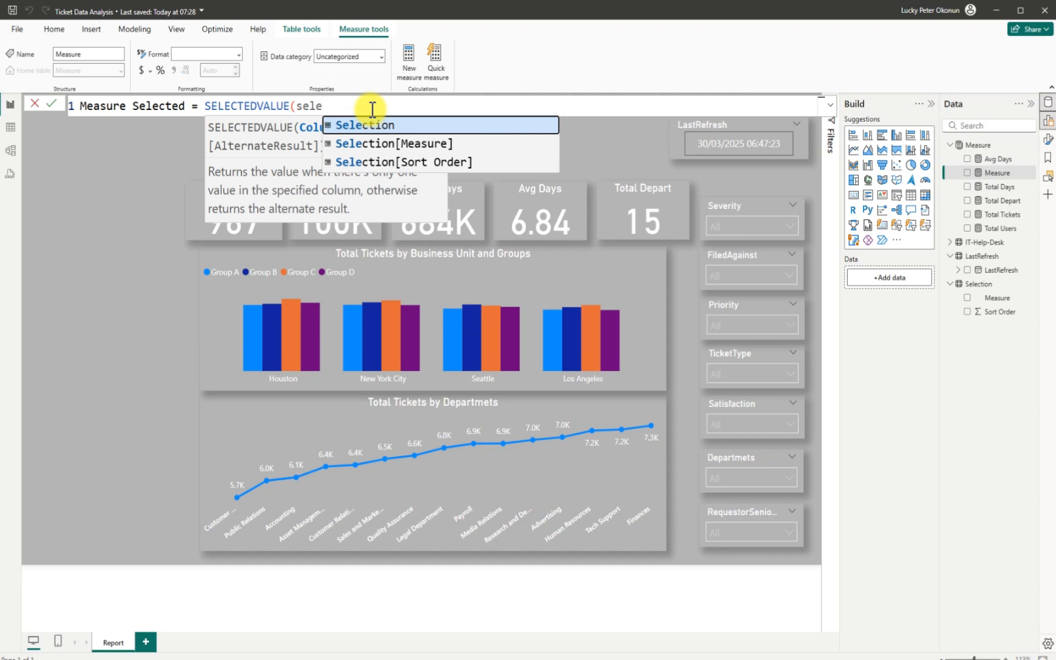
{"action": "left_click", "coordinate": [367, 152]}
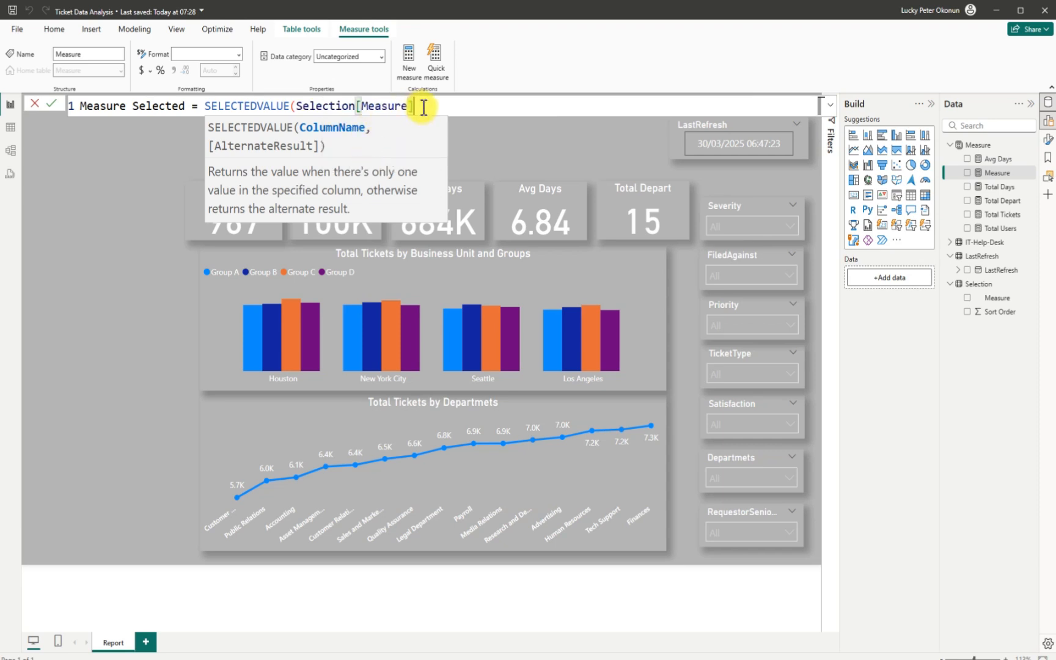
{"action": "type", "text": ","}
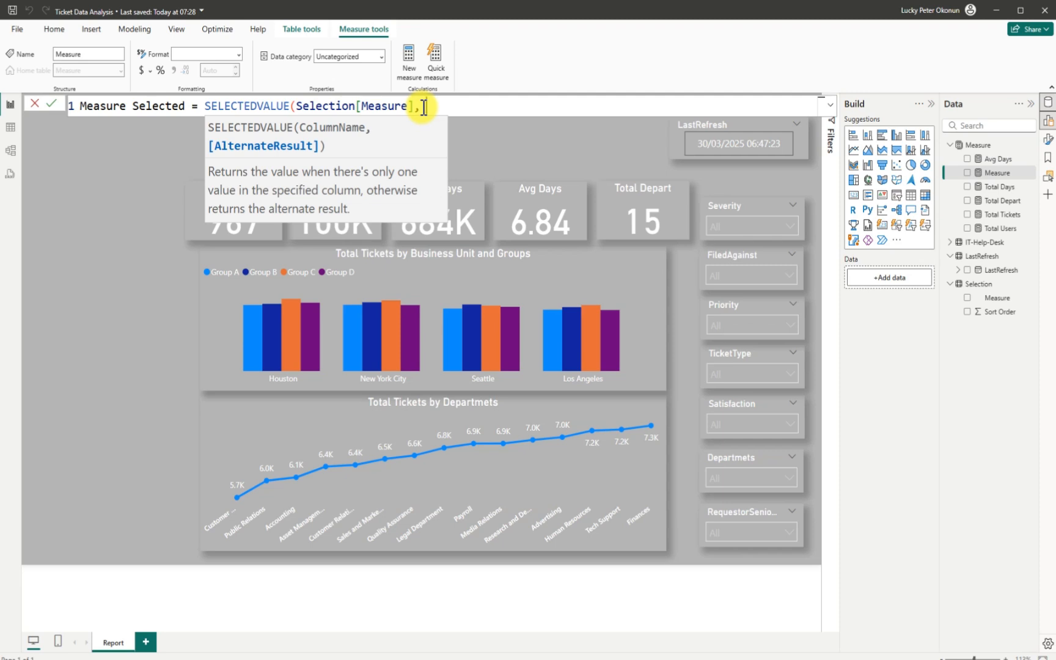
{"action": "type", "text": " total"}
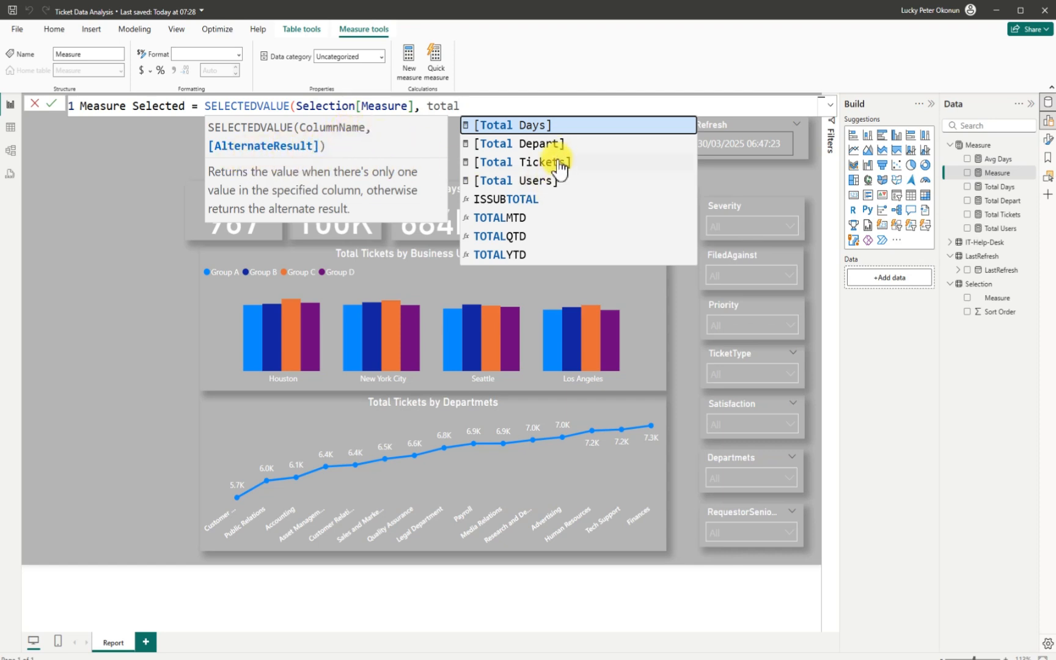
{"action": "left_click", "coordinate": [529, 162]}
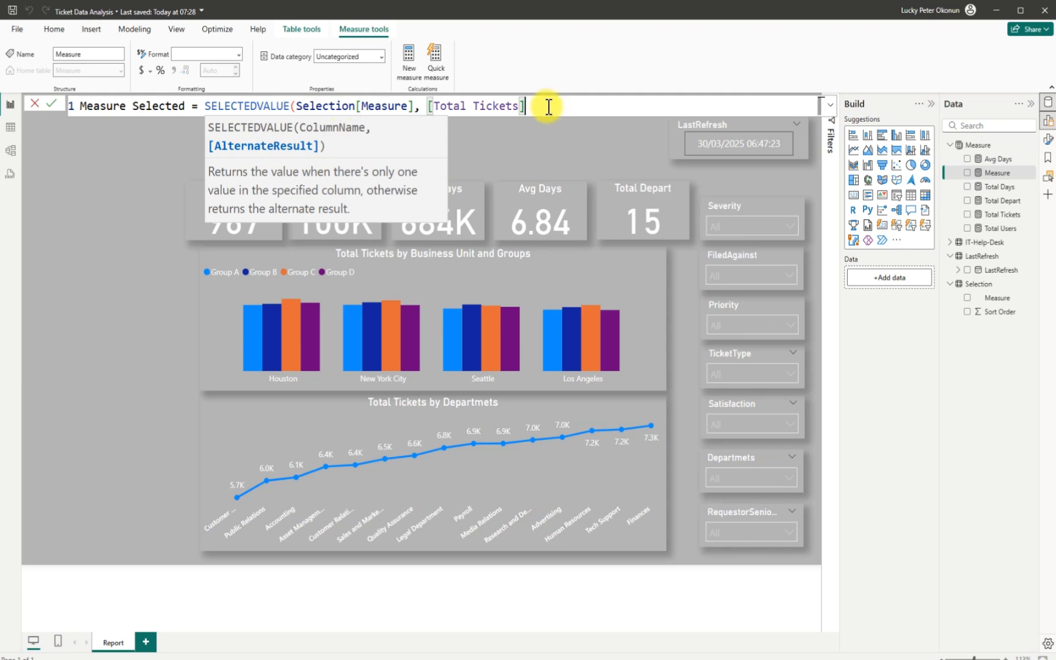
{"action": "type", "text": ")"}
{"action": "key", "text": "Return"}
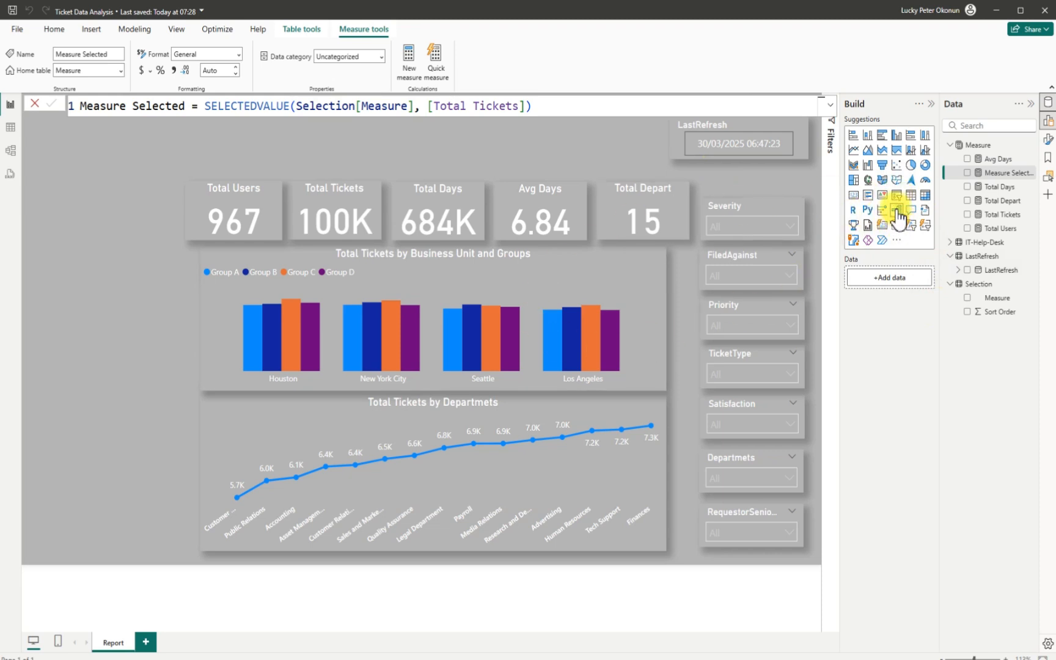
- Add an empty slicer to the report, shrink it, and place it above the KPI cards beside the LastRefresh card
{"action": "left_click", "coordinate": [896, 196]}
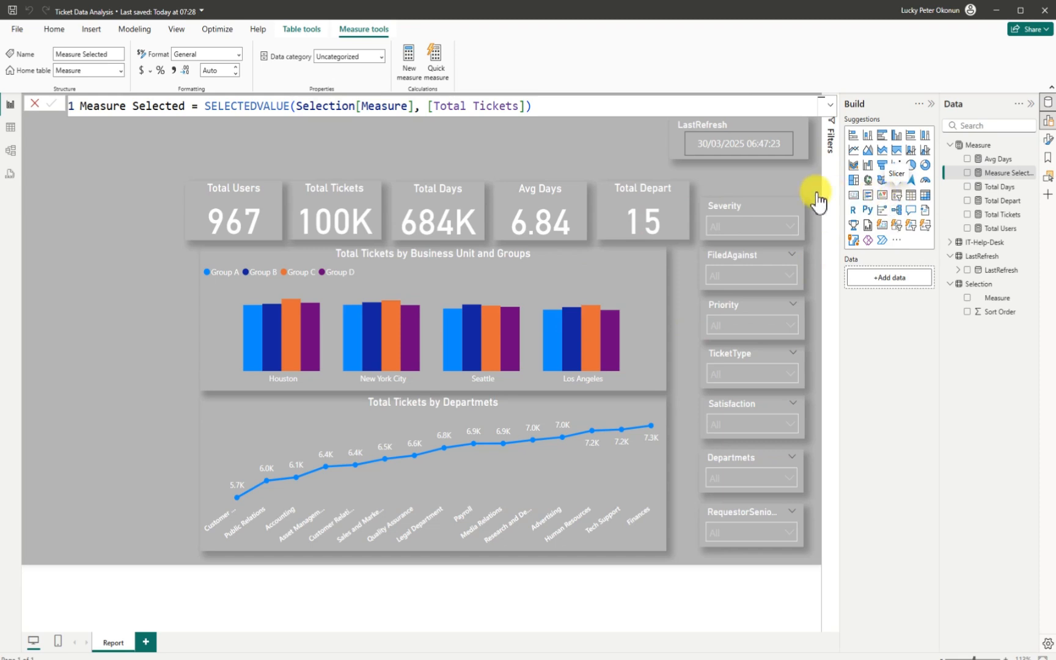
{"action": "left_click_drag", "start_coordinate": [361, 325], "coordinate": [477, 153]}
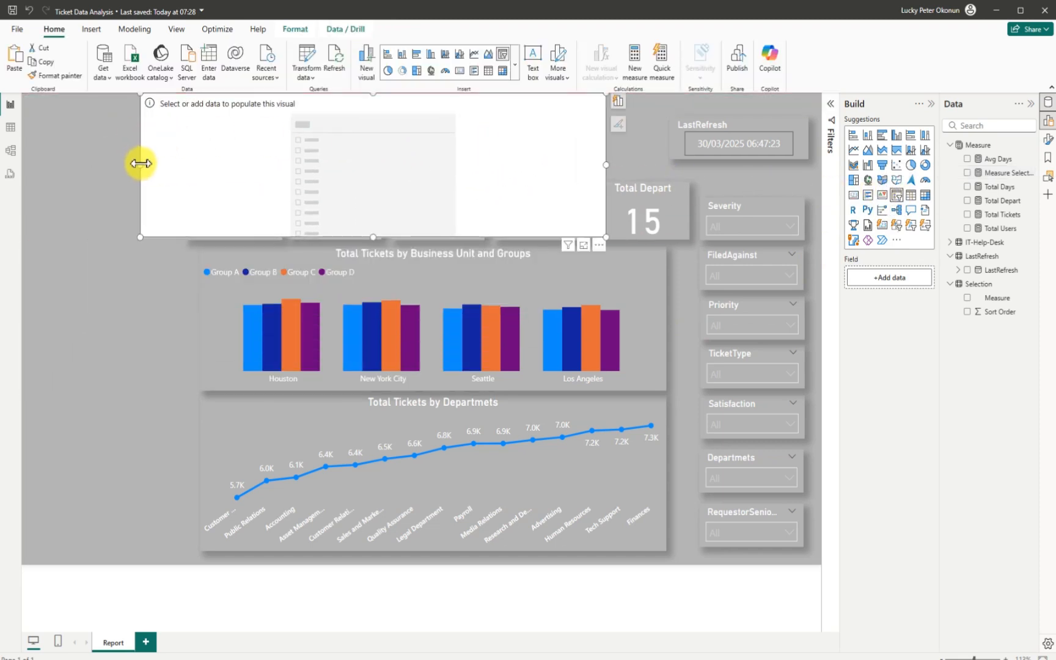
{"action": "left_click_drag", "start_coordinate": [140, 164], "coordinate": [400, 164]}
{"action": "left_click_drag", "start_coordinate": [504, 237], "coordinate": [519, 160]}
{"action": "left_click_drag", "start_coordinate": [607, 128], "coordinate": [526, 160]}
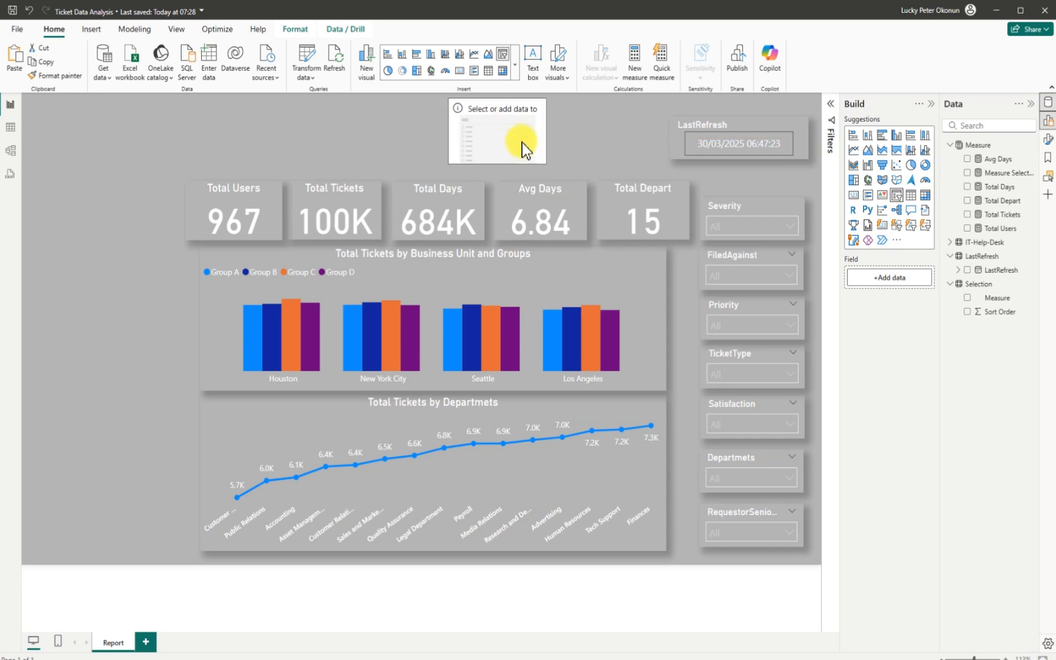
{"action": "left_click", "coordinate": [460, 135]}
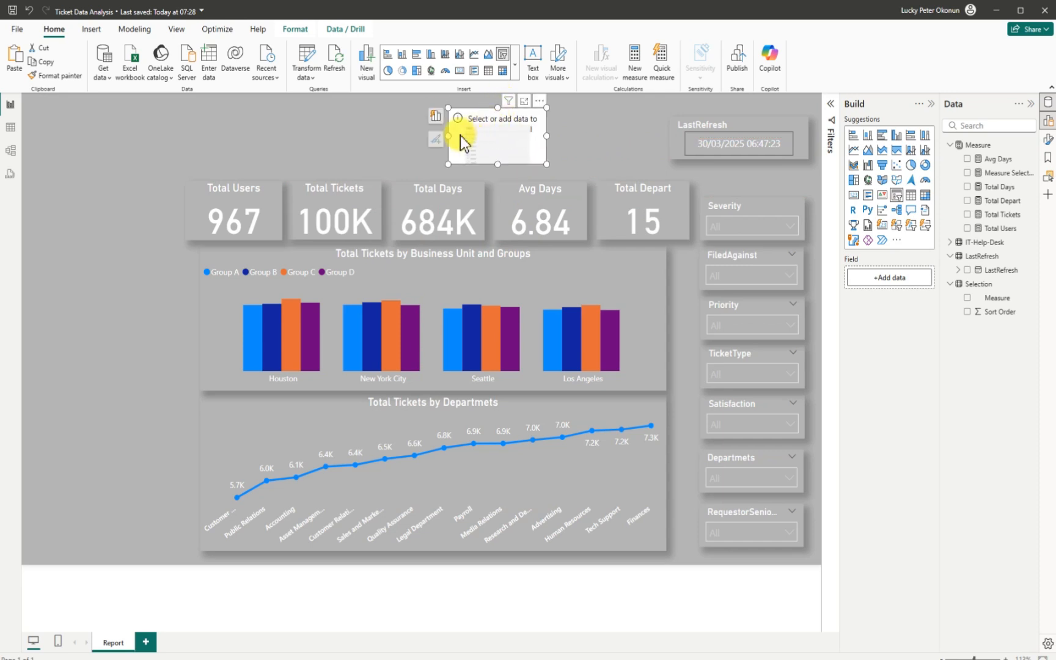
{"action": "left_click_drag", "start_coordinate": [449, 136], "coordinate": [372, 127]}
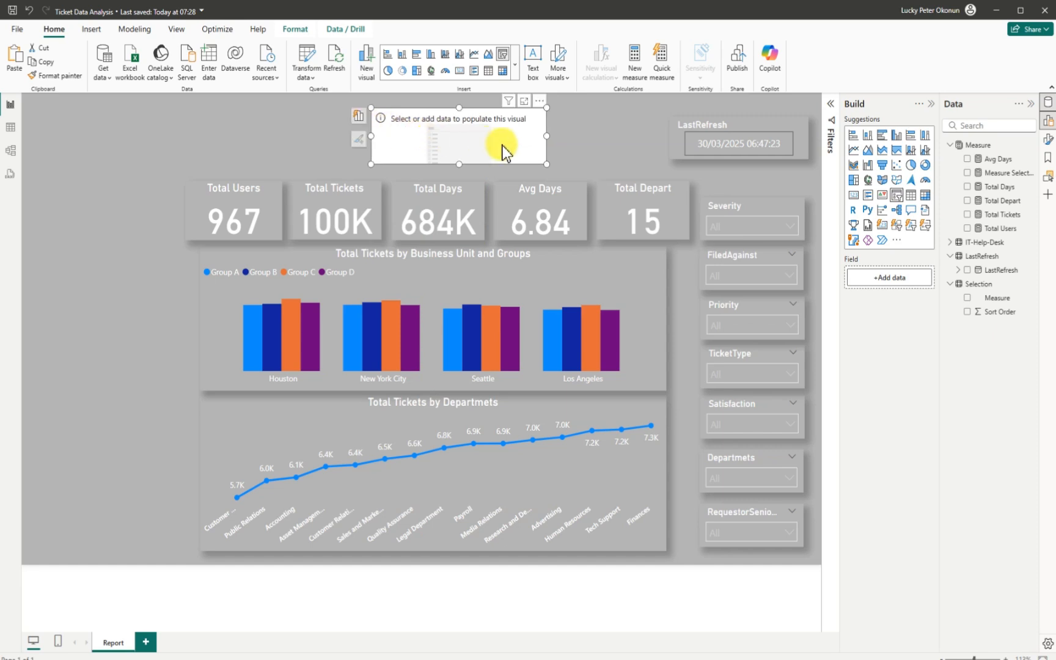
- Add an empty card visual, shrink it, and place it in the blank area beside the bar chart
{"action": "left_click", "coordinate": [629, 151]}
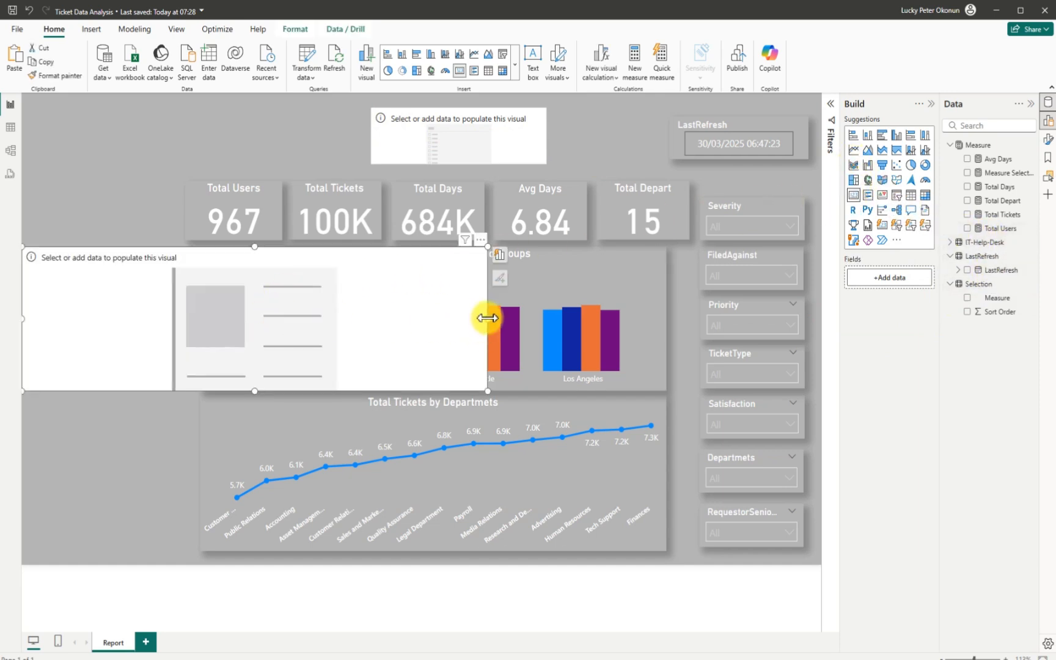
{"action": "left_click_drag", "start_coordinate": [487, 318], "coordinate": [146, 283]}
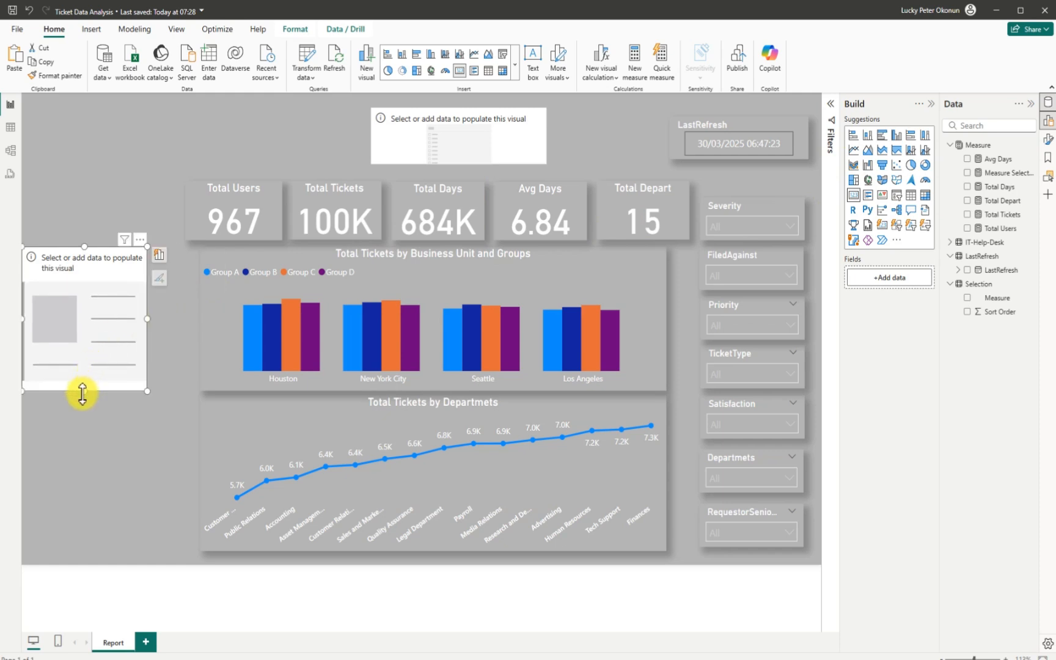
{"action": "left_click_drag", "start_coordinate": [79, 391], "coordinate": [102, 338]}
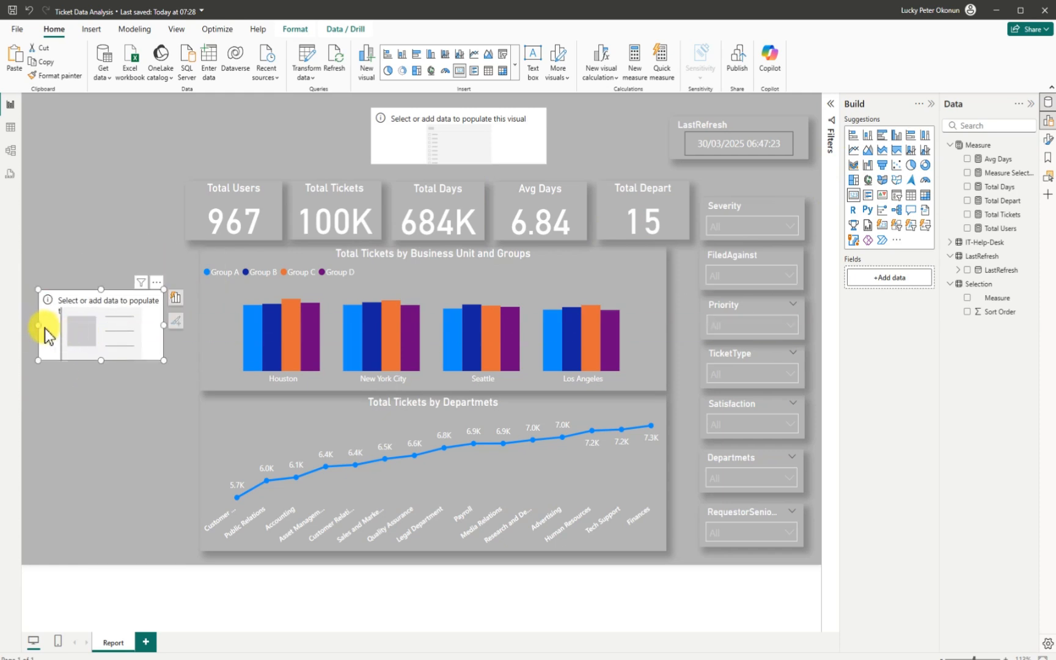
{"action": "left_click_drag", "start_coordinate": [41, 325], "coordinate": [91, 330]}
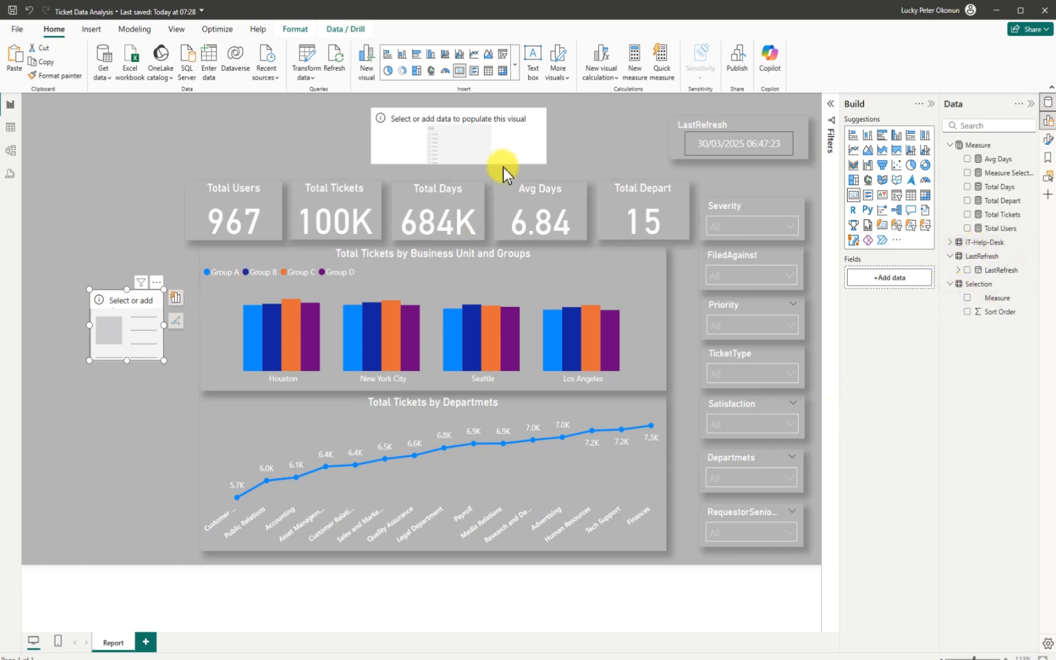
- Populate the new slicer with the Selection table's Measure field and widen it toward the LastRefresh card
{"action": "left_click", "coordinate": [534, 153]}
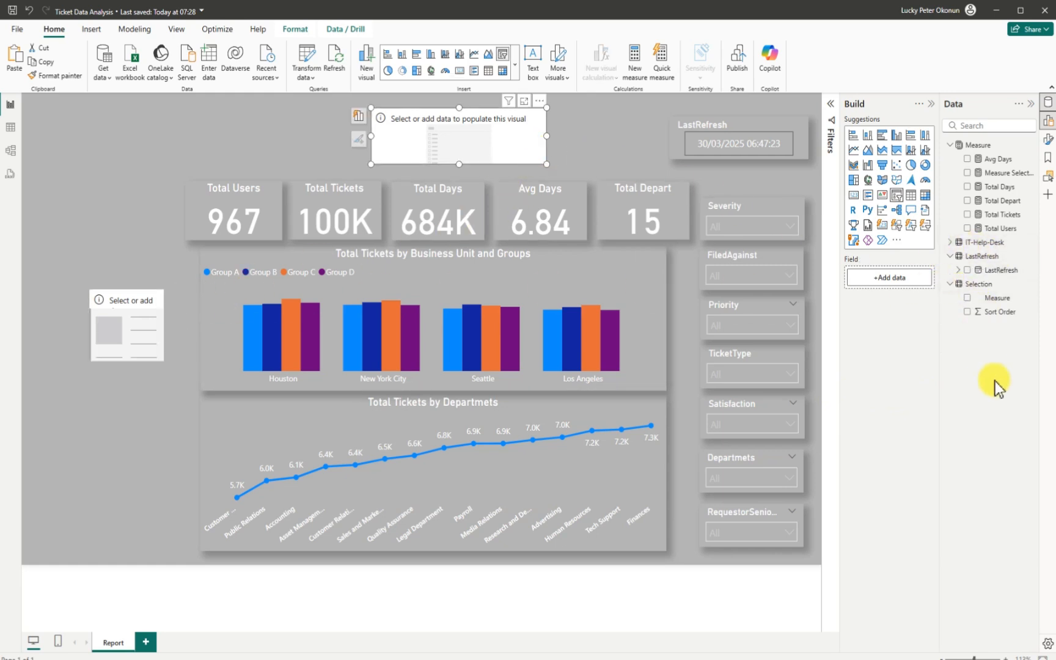
{"action": "left_click", "coordinate": [967, 298]}
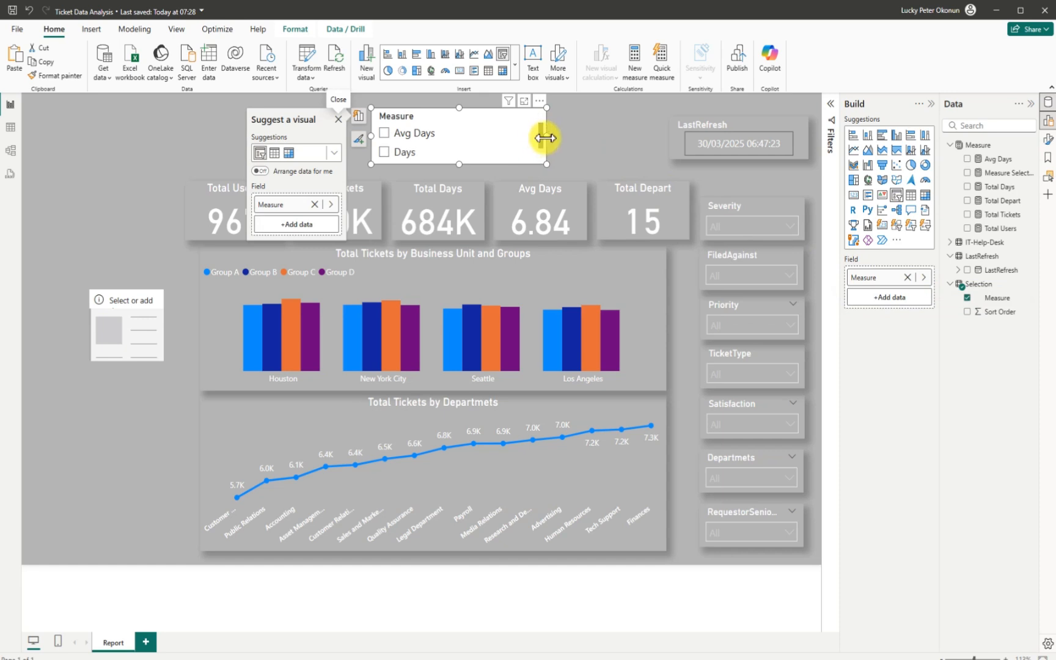
{"action": "left_click_drag", "start_coordinate": [546, 136], "coordinate": [619, 141]}
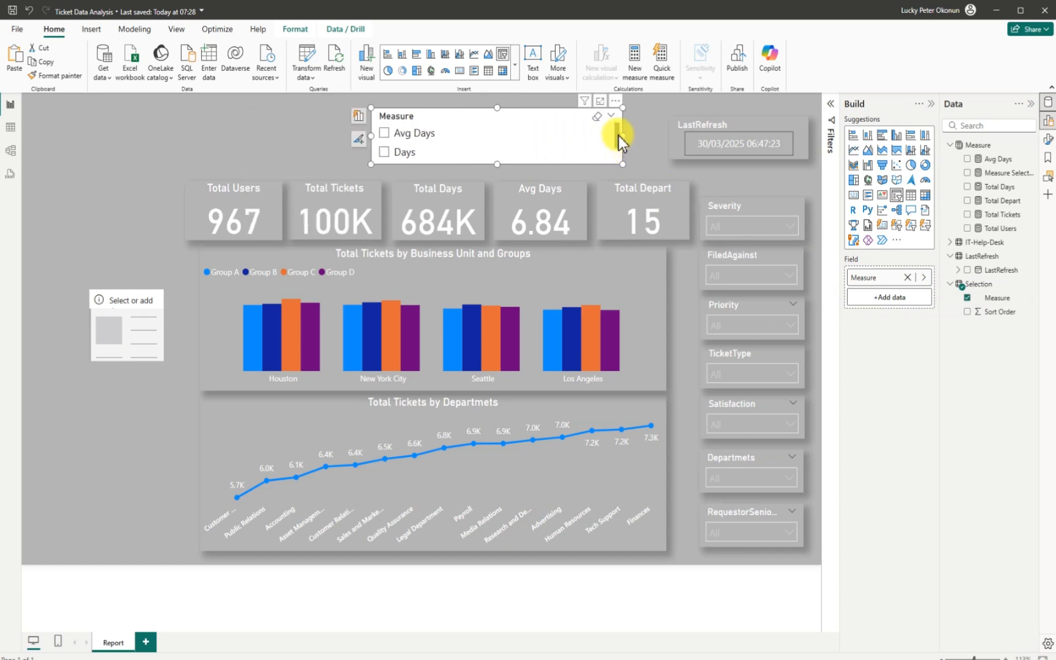
- Set the Measure slicer's style to Tile, resize it to about 414 by 78, and move it slightly upward
{"action": "left_click", "coordinate": [616, 101]}
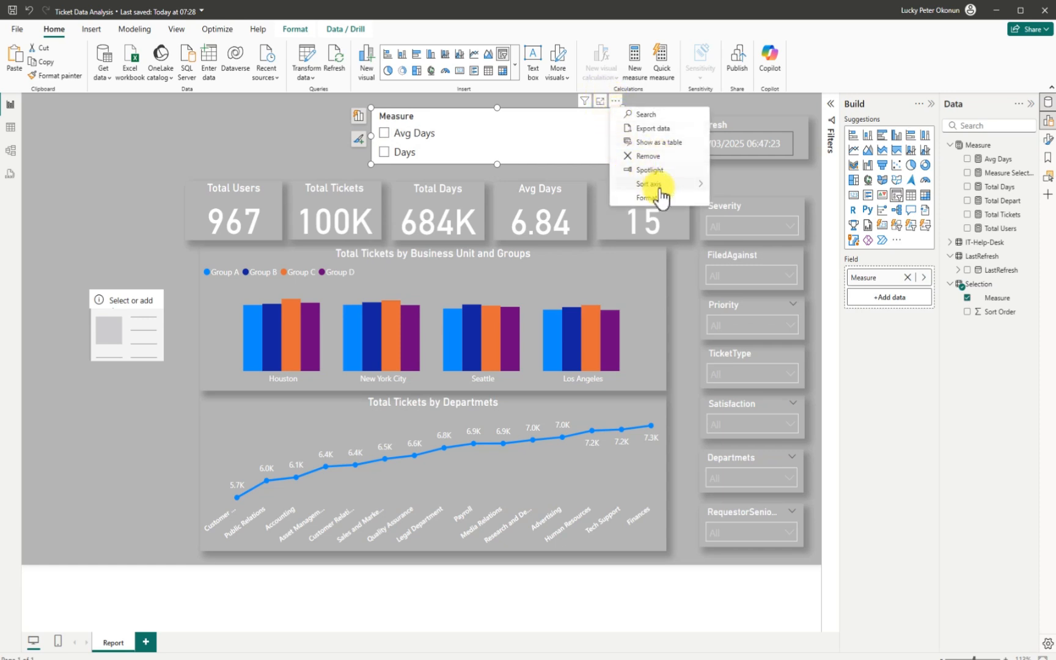
{"action": "mouse_move", "coordinate": [650, 182]}
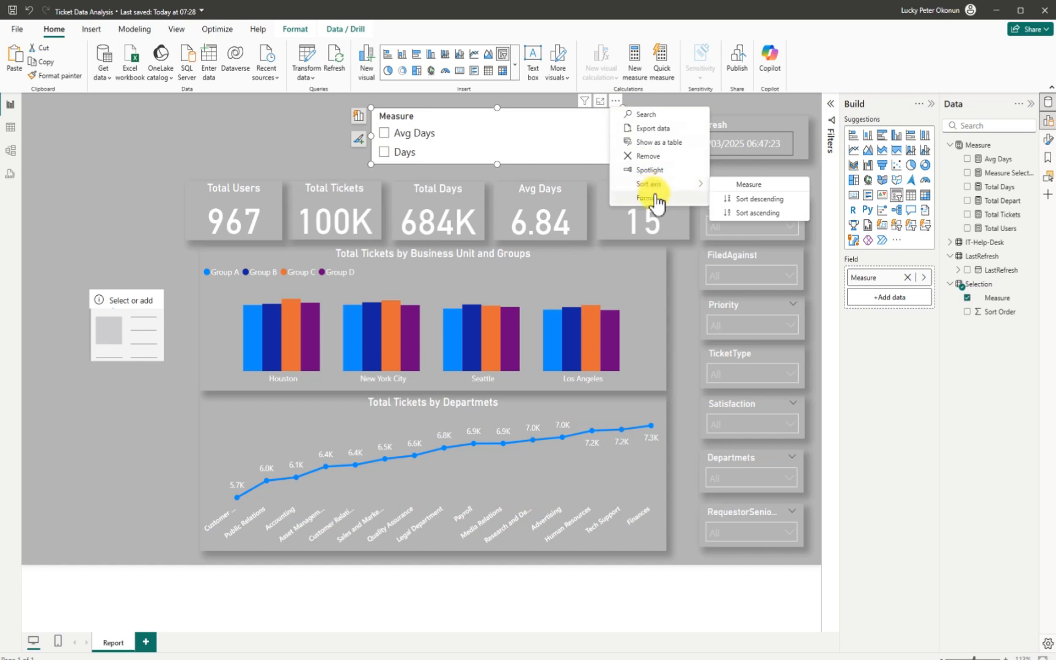
{"action": "left_click", "coordinate": [653, 196]}
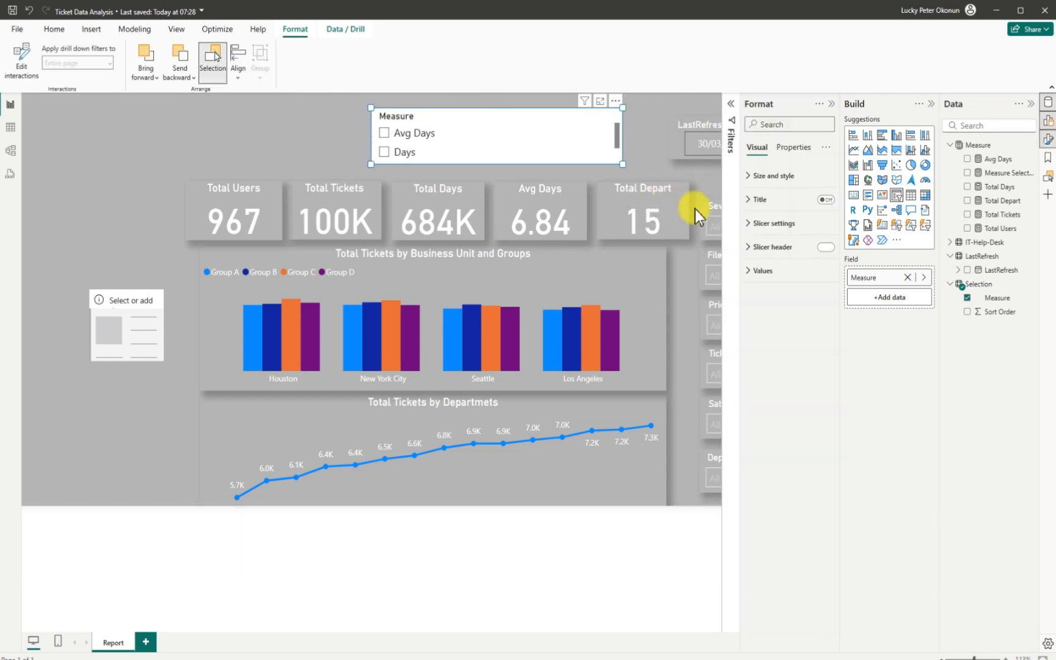
{"action": "left_click", "coordinate": [755, 223]}
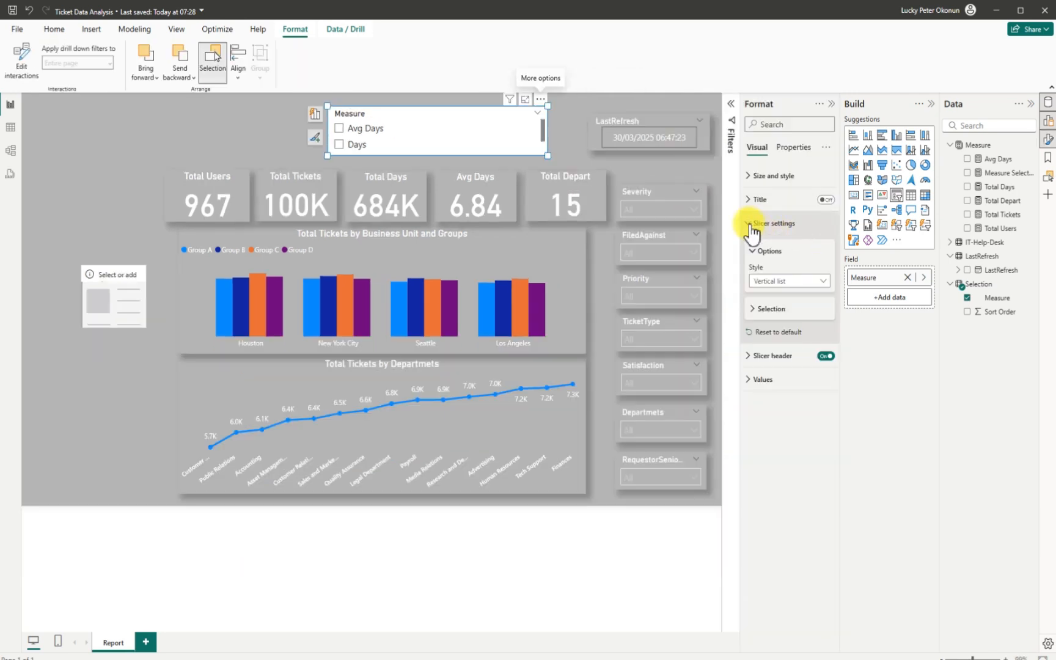
{"action": "left_click", "coordinate": [823, 281]}
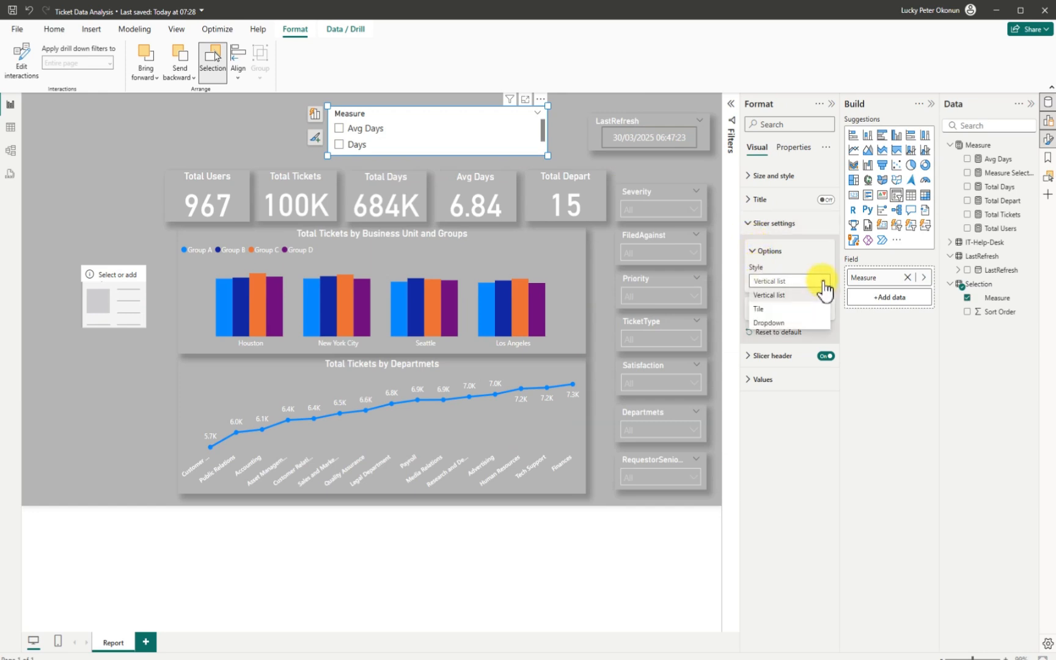
{"action": "left_click", "coordinate": [762, 309]}
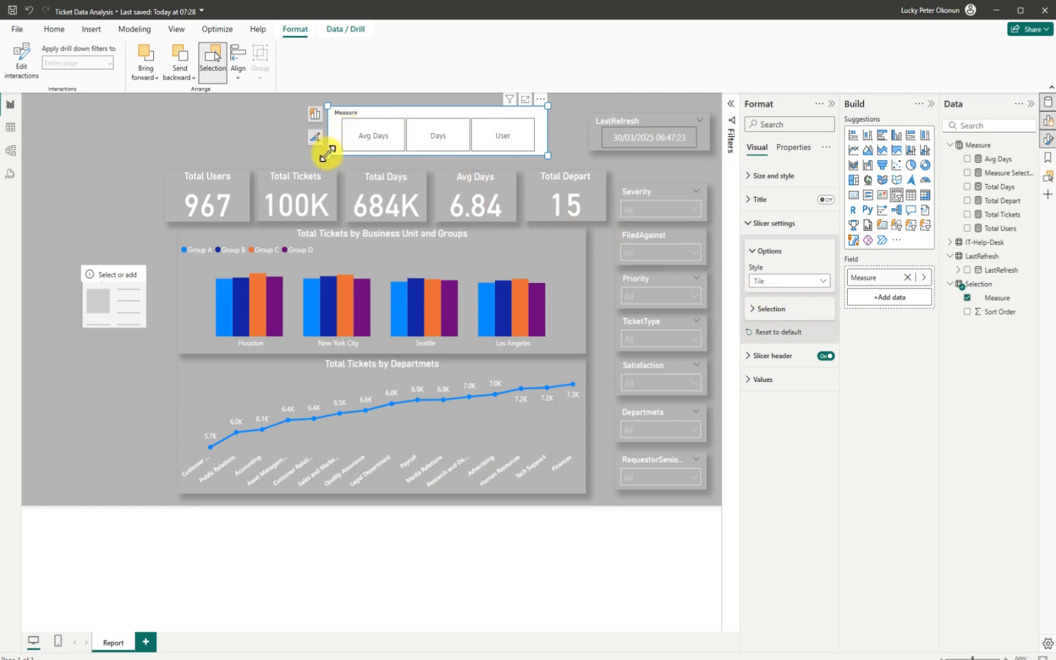
{"action": "left_click_drag", "start_coordinate": [325, 154], "coordinate": [321, 152]}
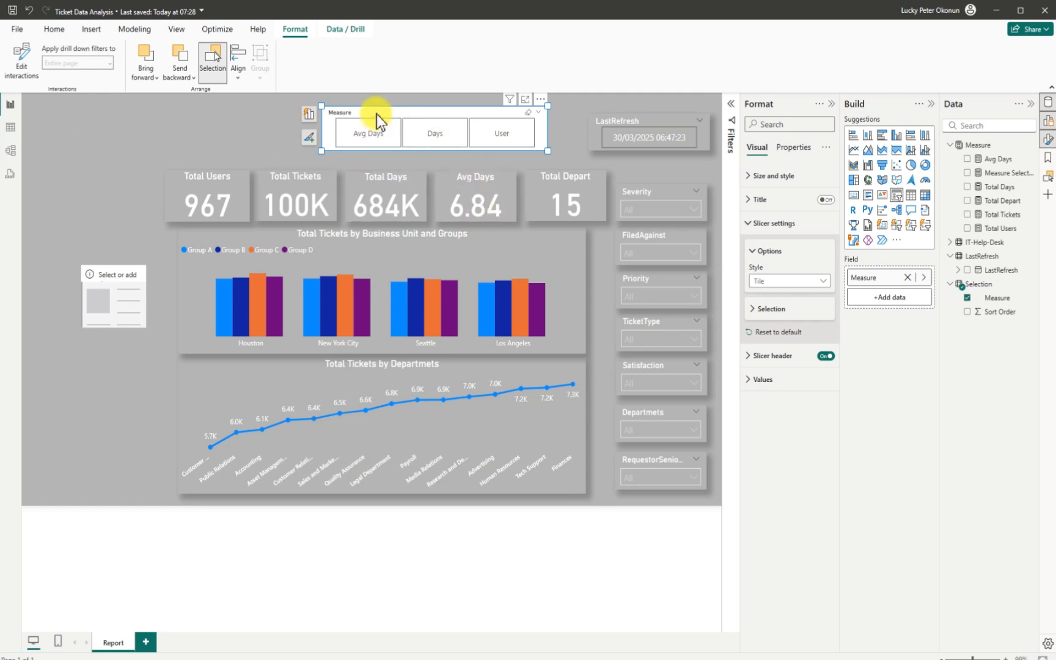
{"action": "left_click_drag", "start_coordinate": [376, 115], "coordinate": [377, 110]}
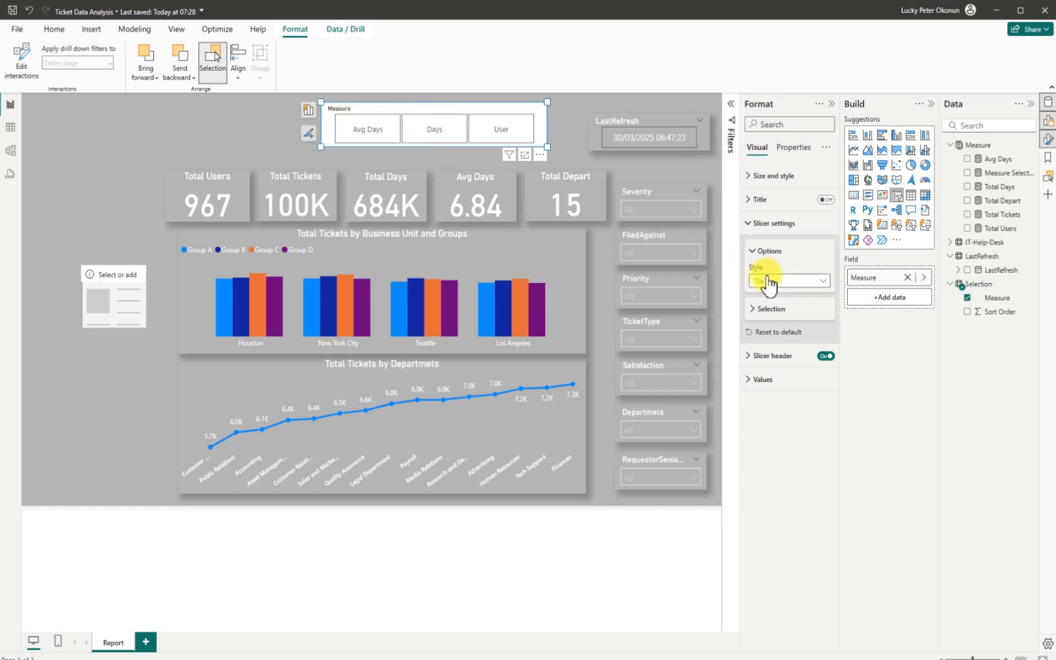
- Change the slicer header's title text to Selected, with font size 13 and white font color
{"action": "left_click", "coordinate": [758, 360]}
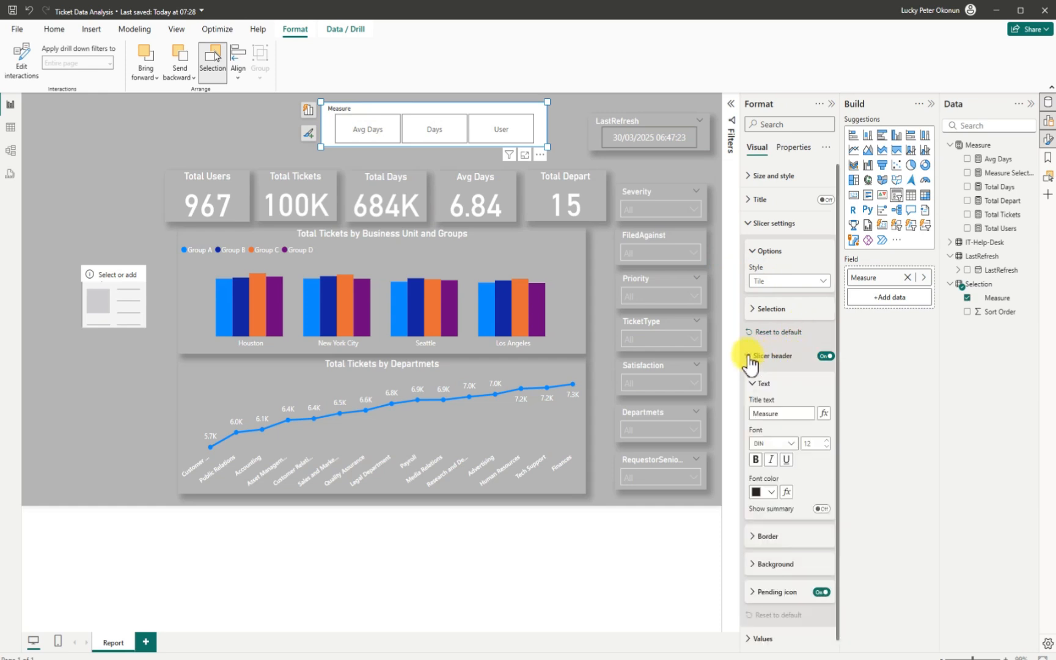
{"action": "left_click_drag", "start_coordinate": [779, 413], "coordinate": [736, 408]}
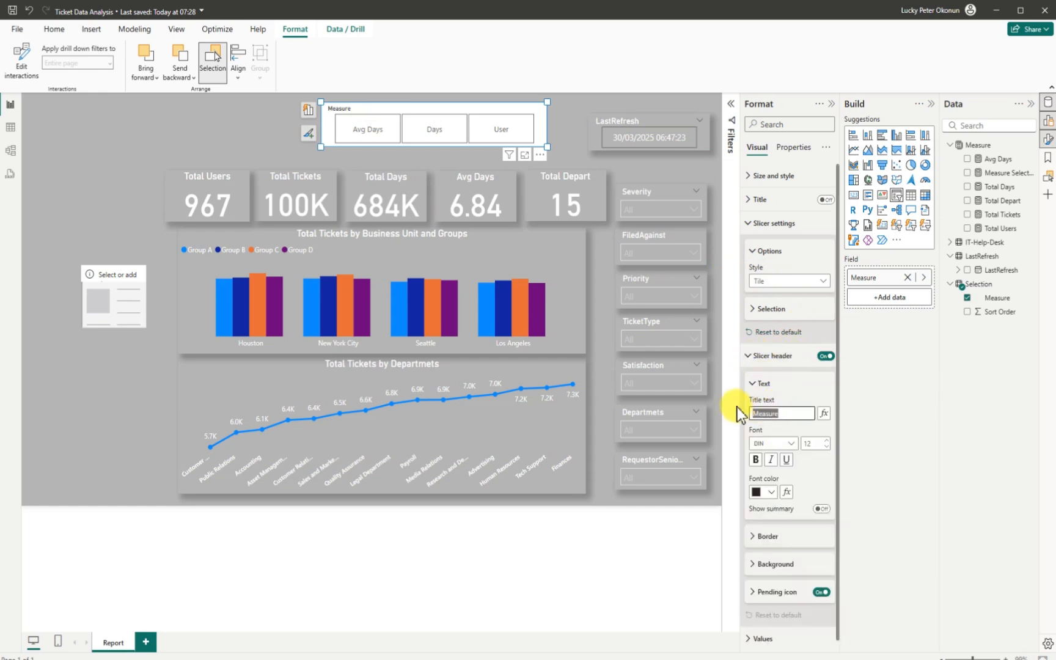
{"action": "key", "text": "BackSpace"}
{"action": "type", "text": "Selected"}
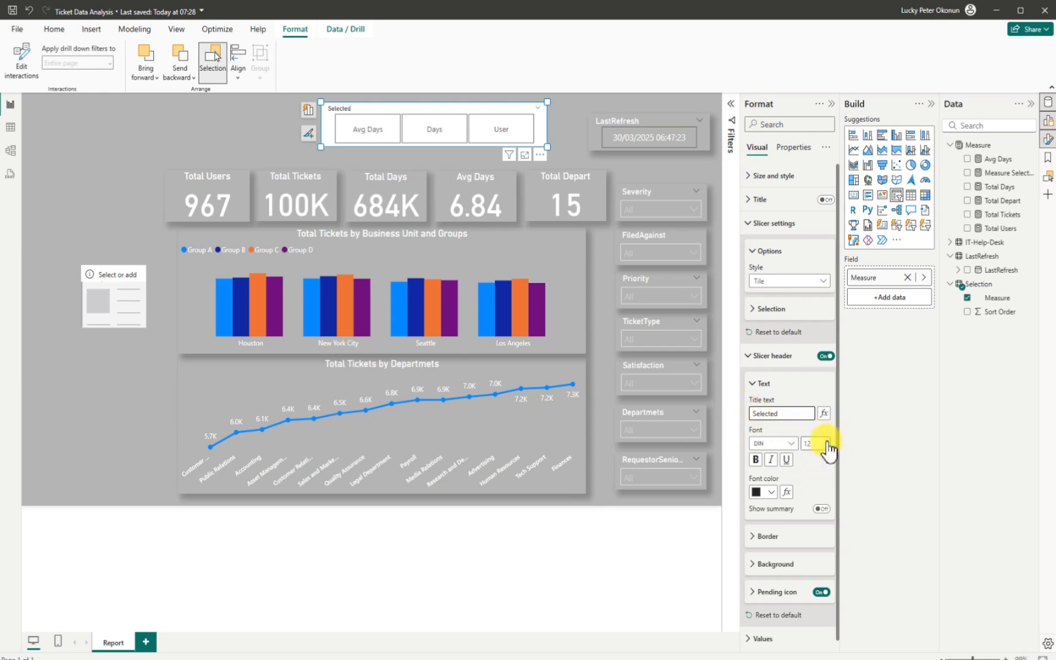
{"action": "left_click", "coordinate": [773, 493]}
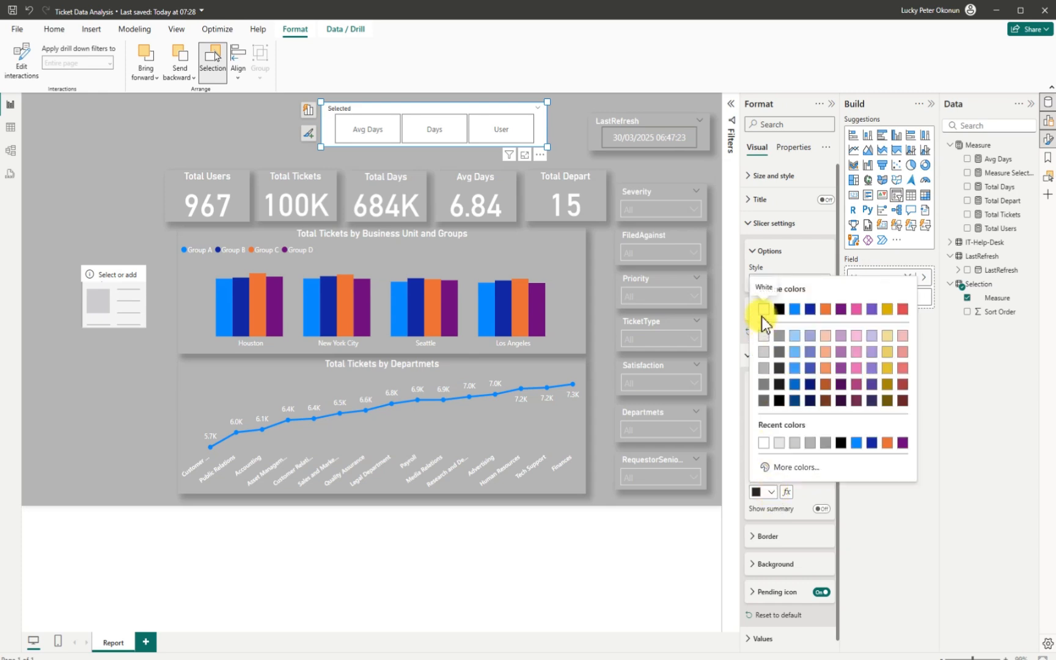
{"action": "left_click", "coordinate": [763, 310]}
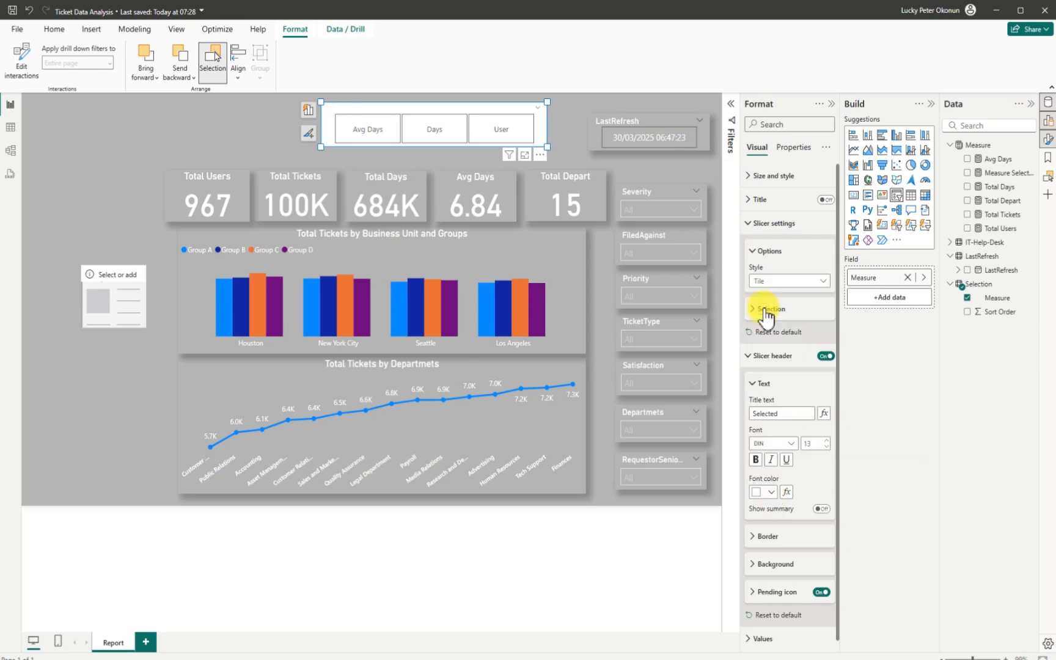
- Turn off the Selected slicer's background and its Responsive option, and widen the slicer slightly
{"action": "left_click", "coordinate": [751, 176]}
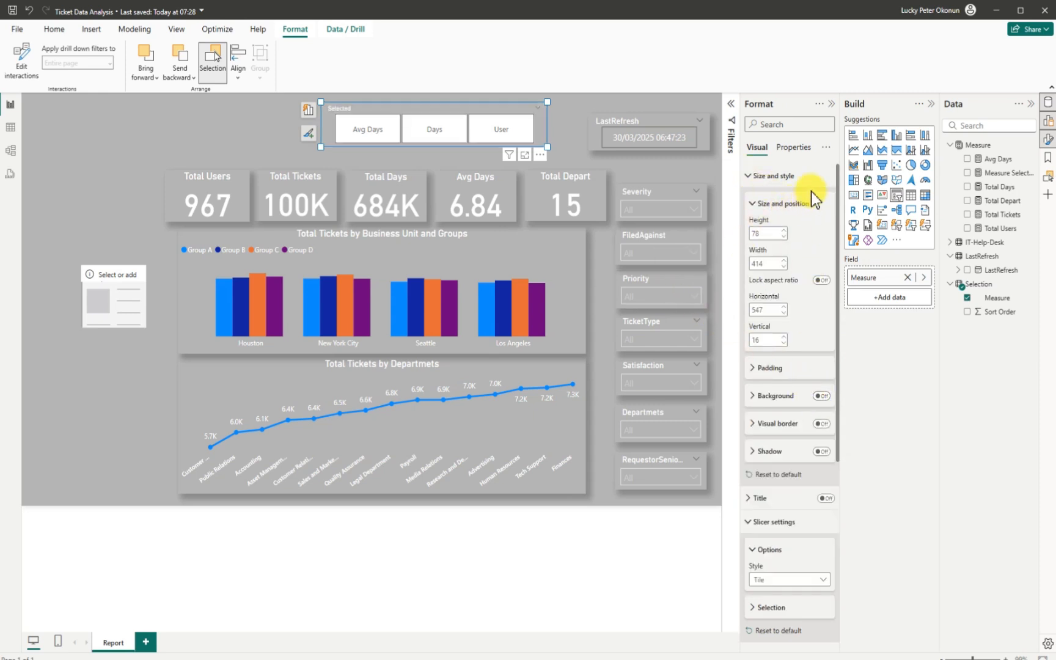
{"action": "left_click", "coordinate": [796, 147]}
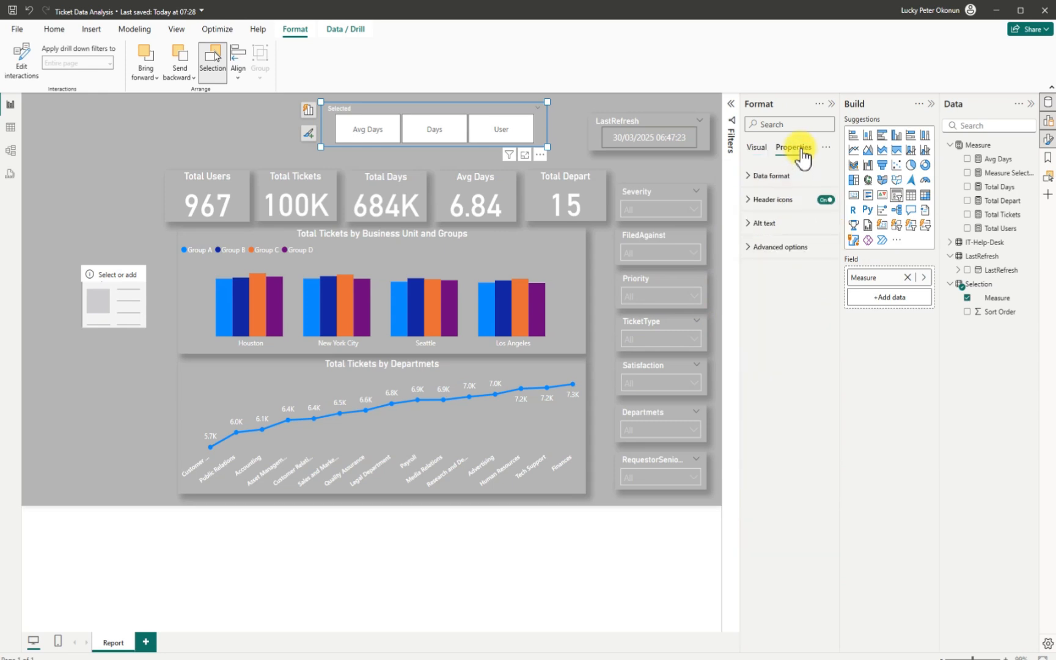
{"action": "left_click", "coordinate": [747, 247]}
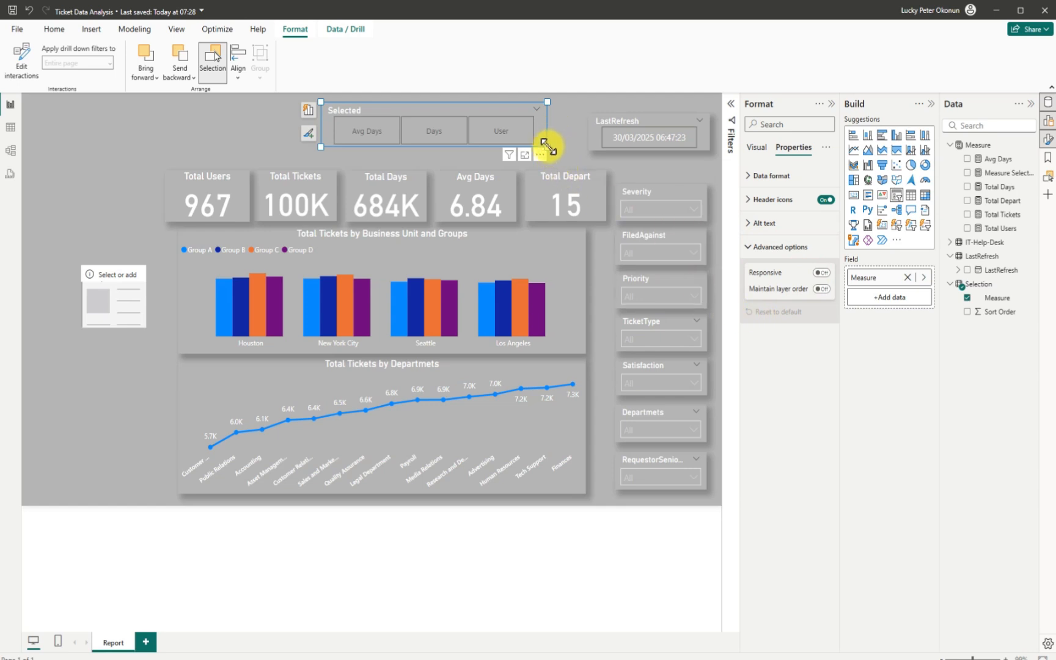
{"action": "left_click_drag", "start_coordinate": [547, 146], "coordinate": [553, 146]}
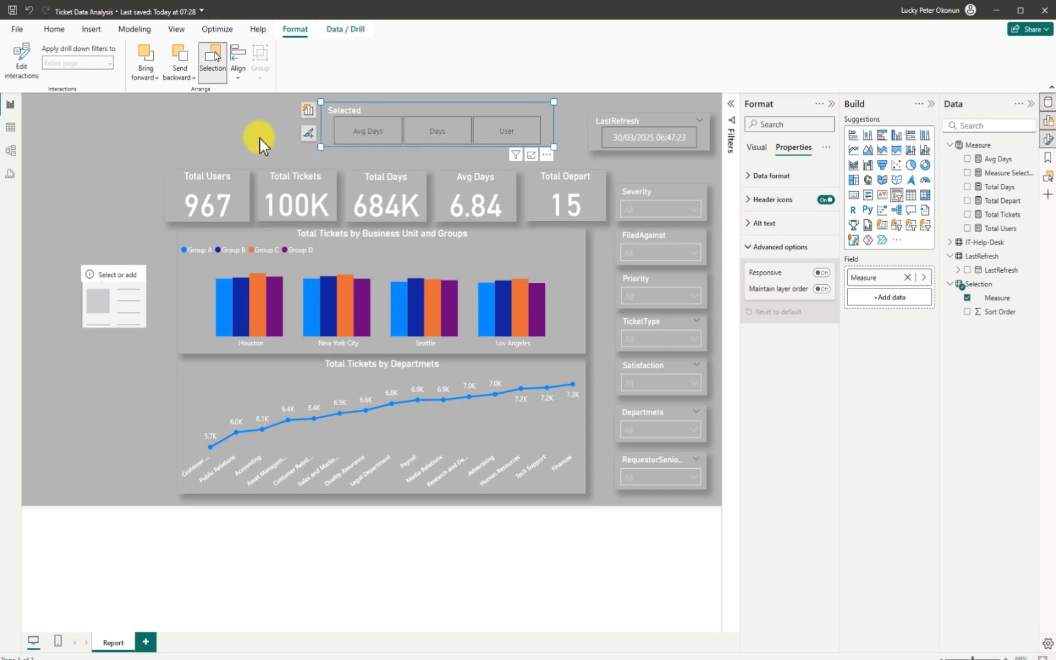
- Select and clear the Avg Days tile in the Selected slicer, and remove the empty placeholder visual beside the column chart
{"action": "left_click", "coordinate": [375, 132]}
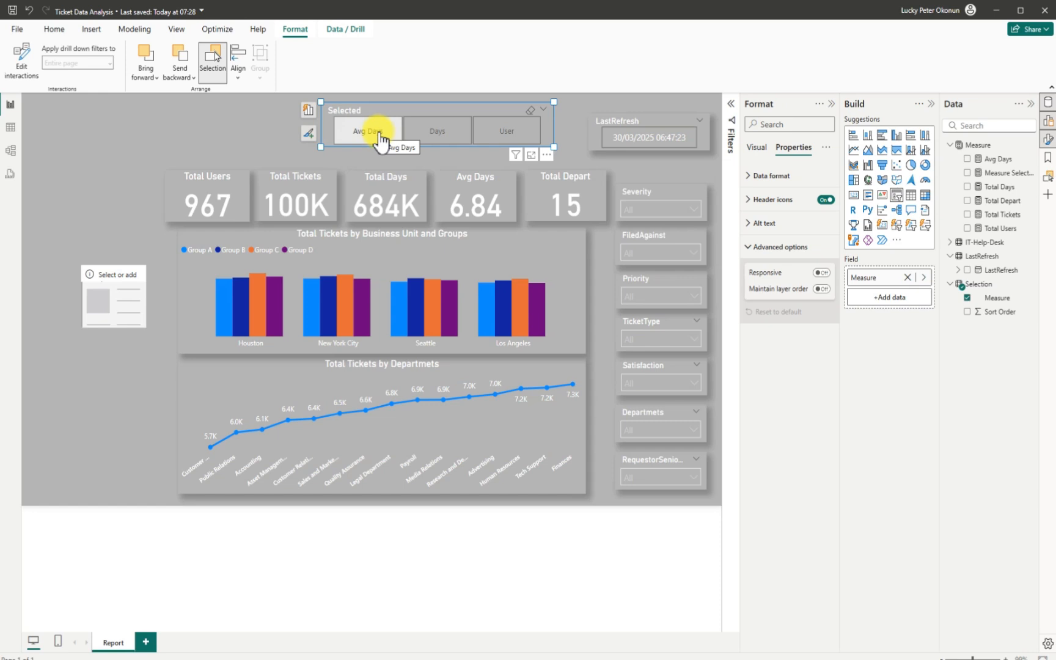
{"action": "left_click", "coordinate": [379, 135]}
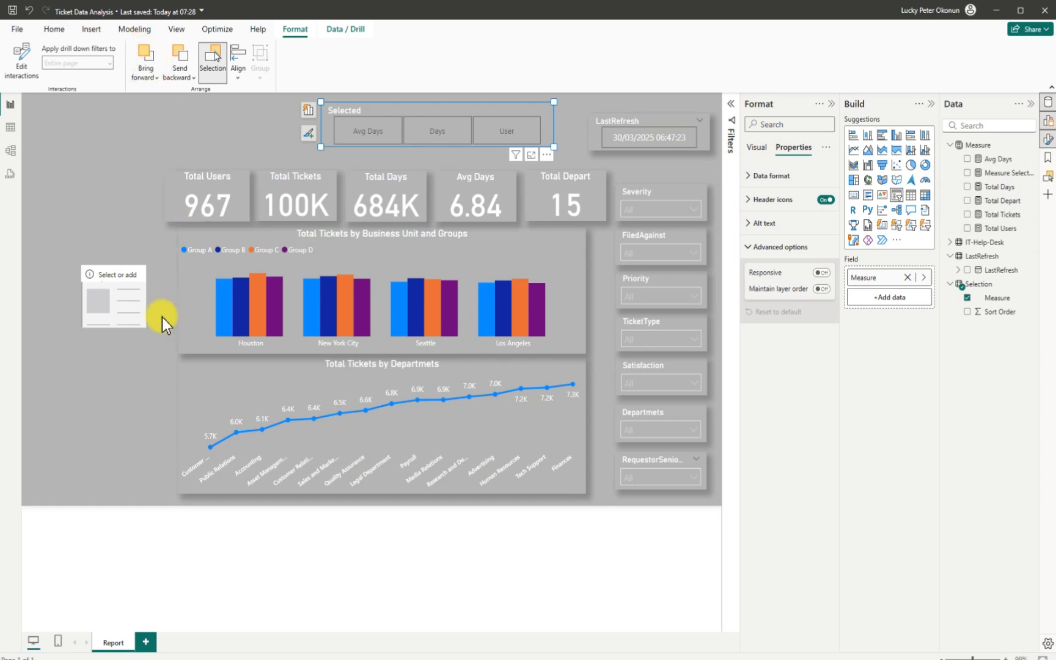
{"action": "left_click", "coordinate": [139, 257]}
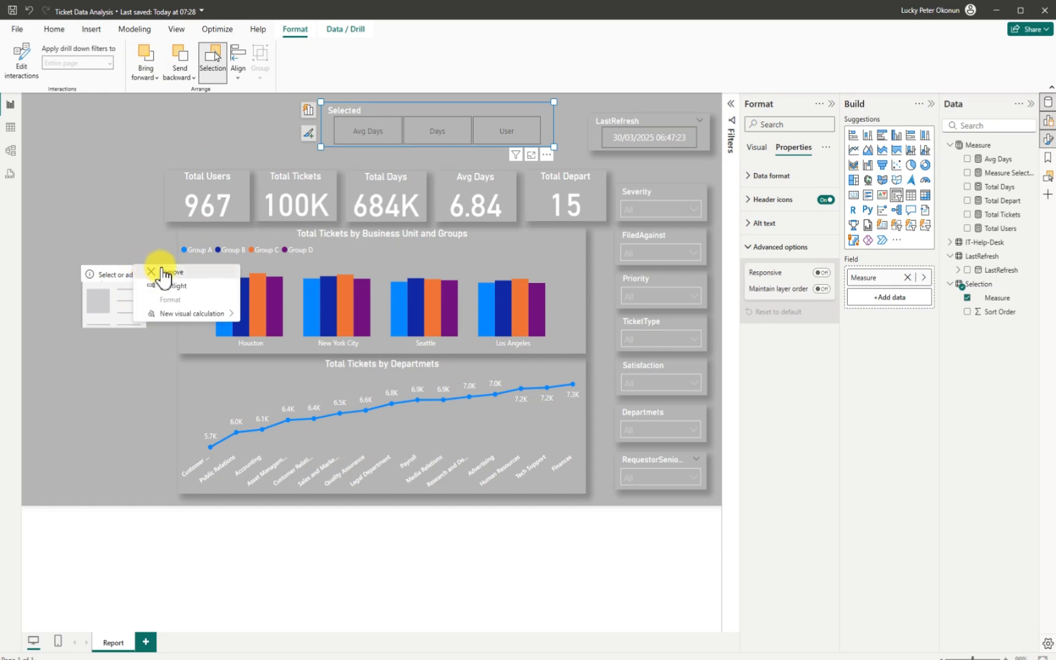
{"action": "left_click", "coordinate": [159, 269]}
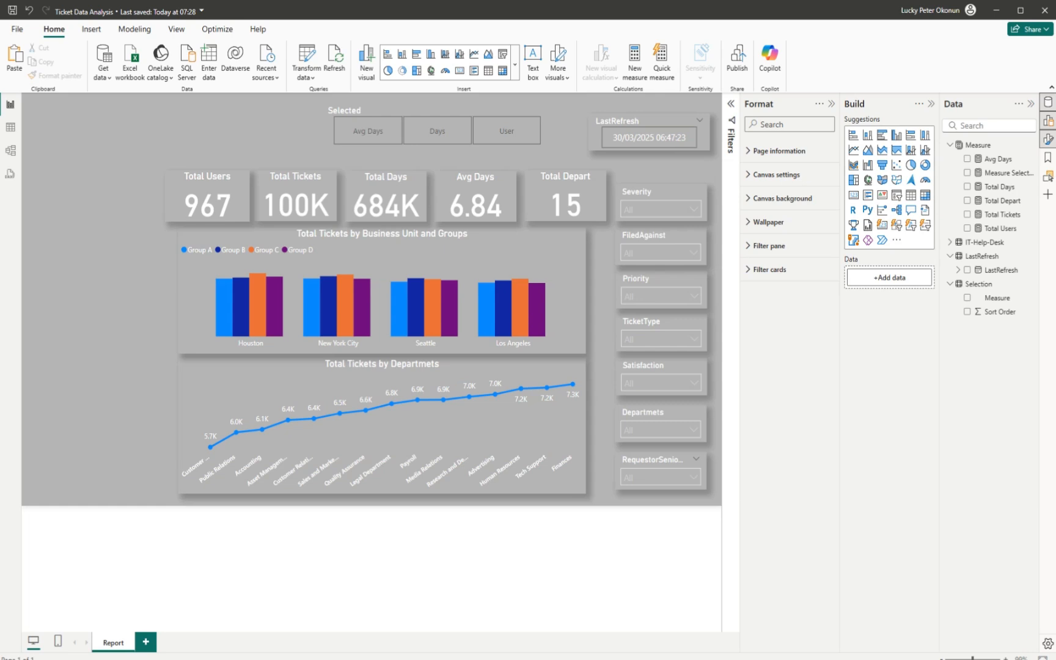
- Turn on the Selected slicer's shadow and set the font color of its values to white
{"action": "left_click", "coordinate": [379, 110]}
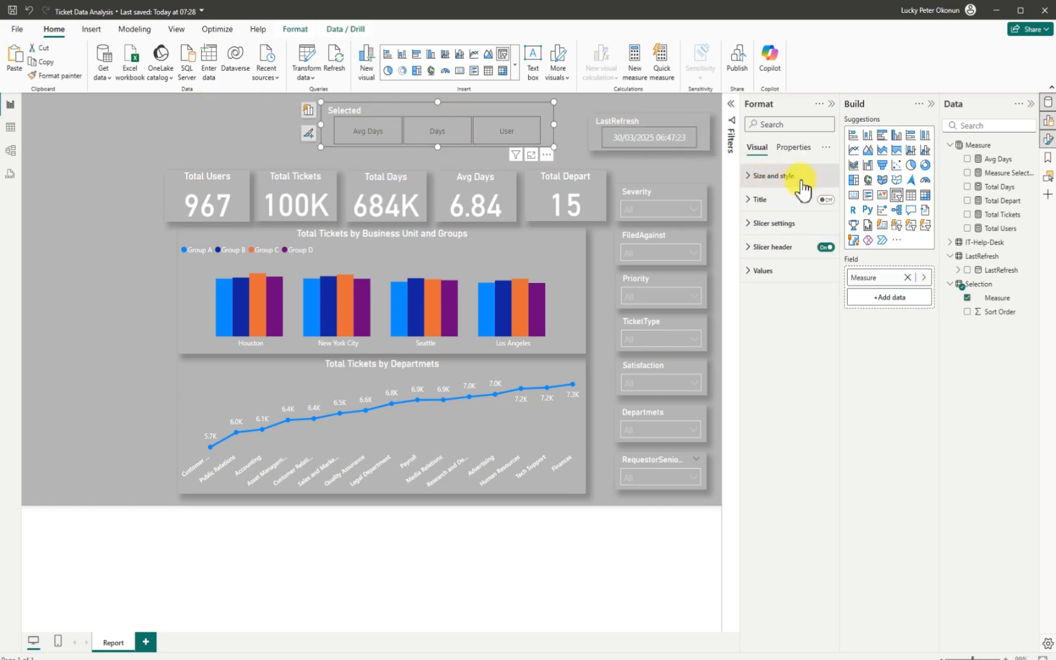
{"action": "left_click", "coordinate": [750, 179]}
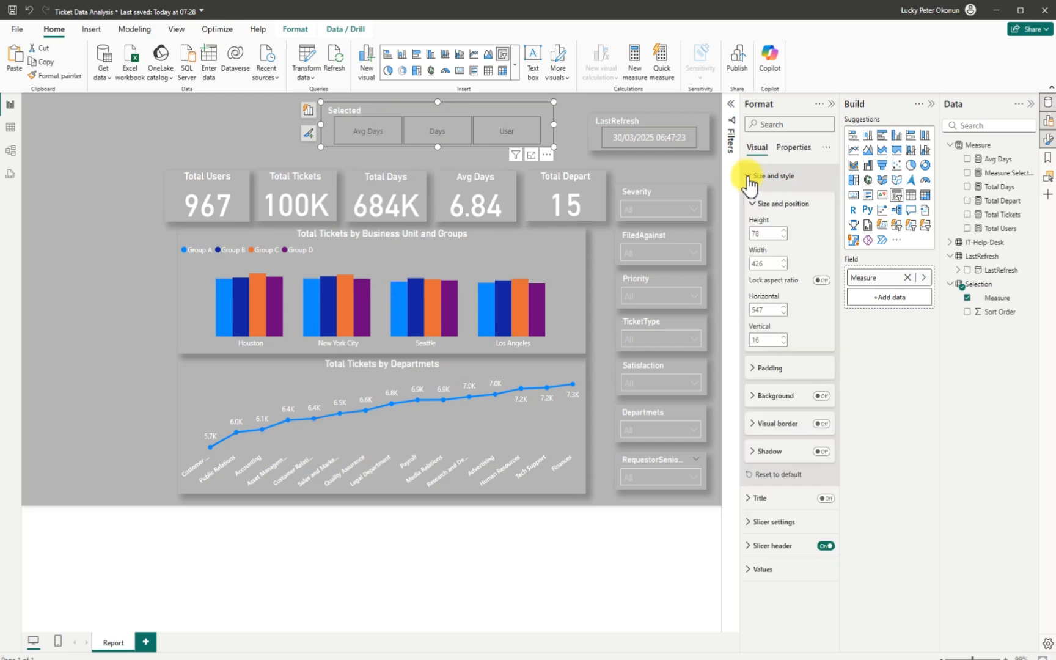
{"action": "left_click", "coordinate": [821, 452]}
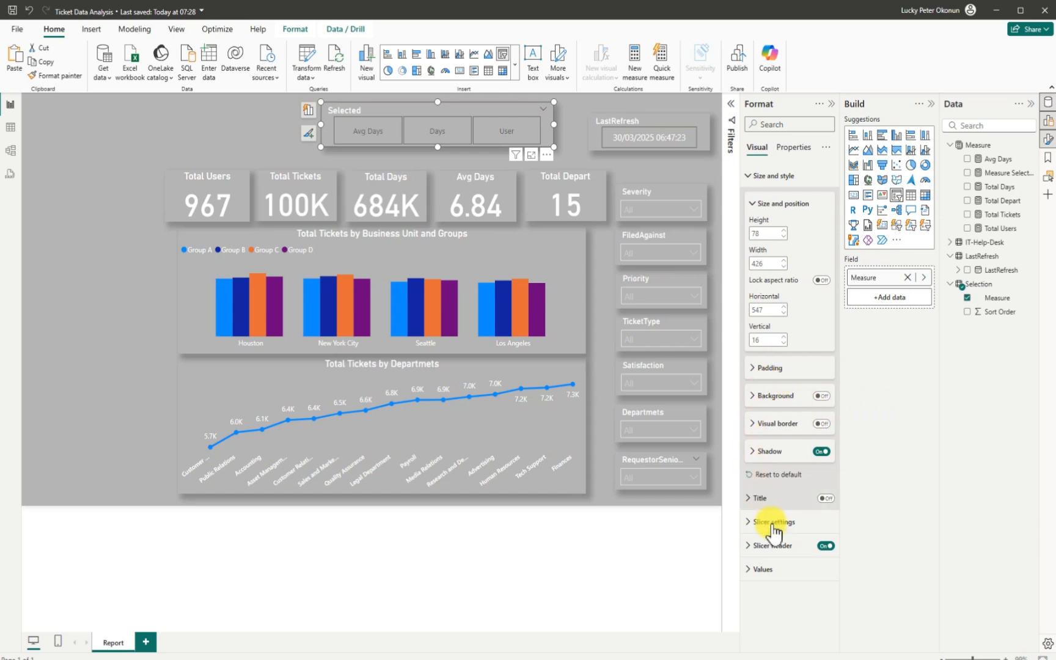
{"action": "left_click", "coordinate": [754, 572]}
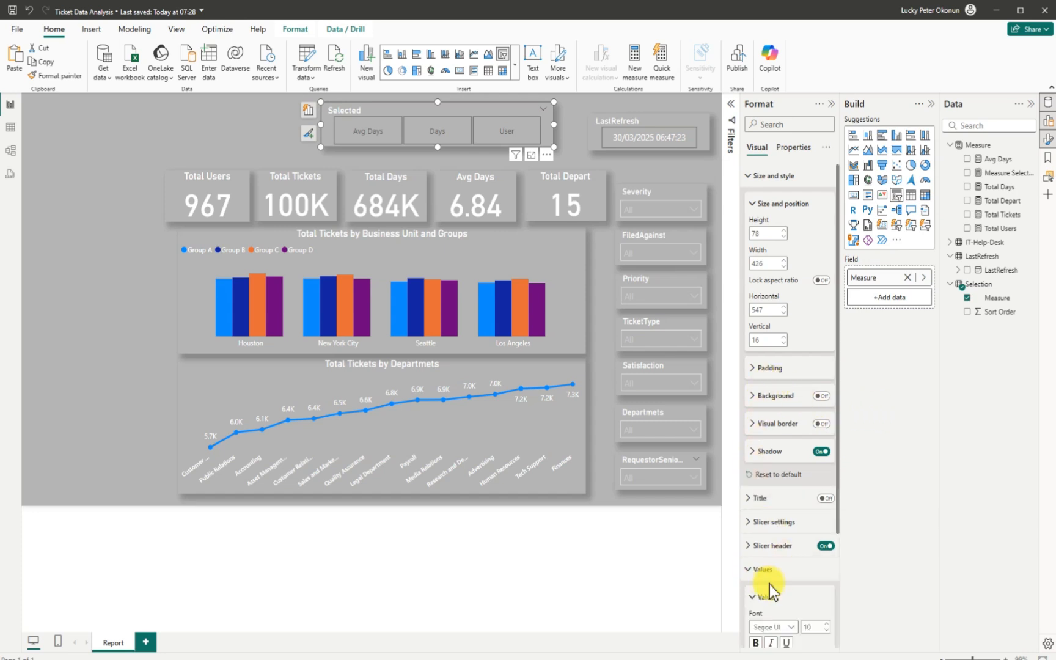
{"action": "scroll", "coordinate": [838, 528], "scroll_direction": "down", "scroll_amount": 2}
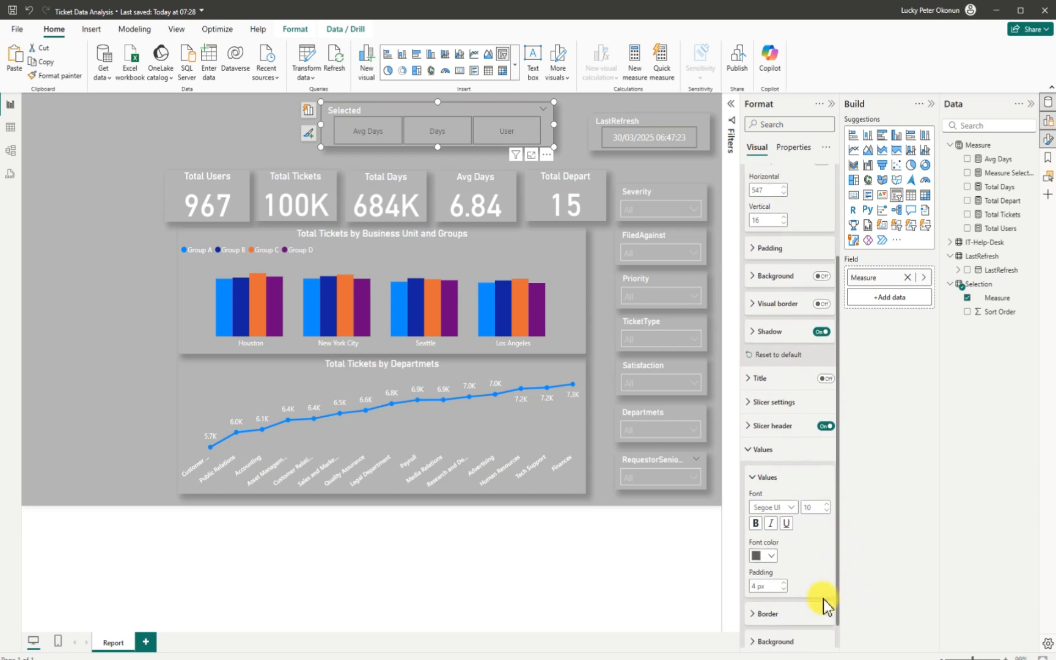
{"action": "left_click", "coordinate": [769, 558]}
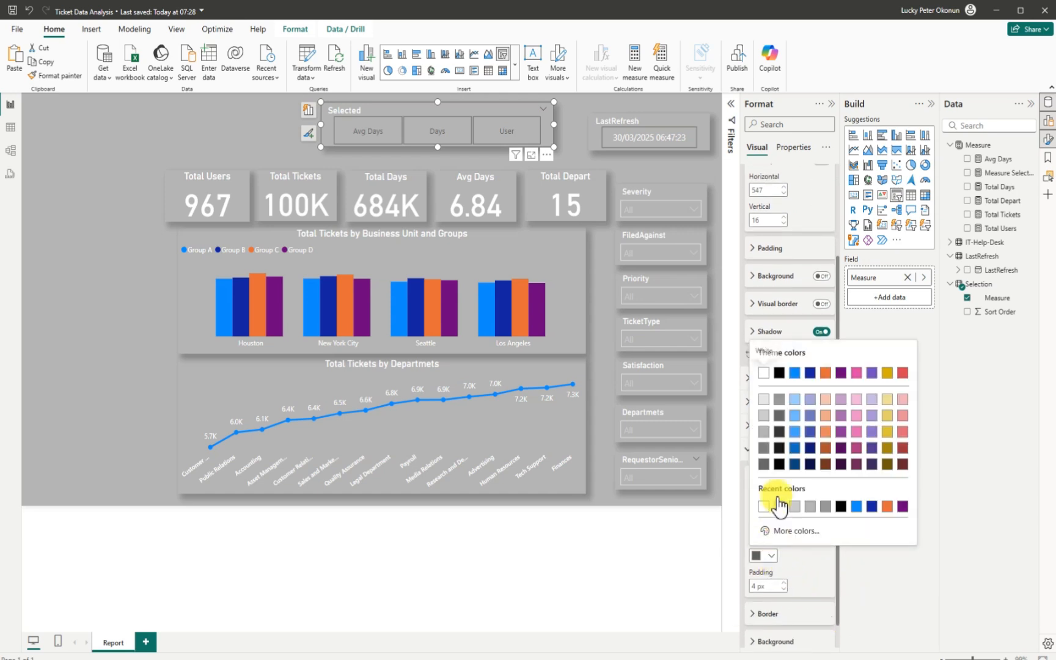
{"action": "left_click", "coordinate": [764, 373]}
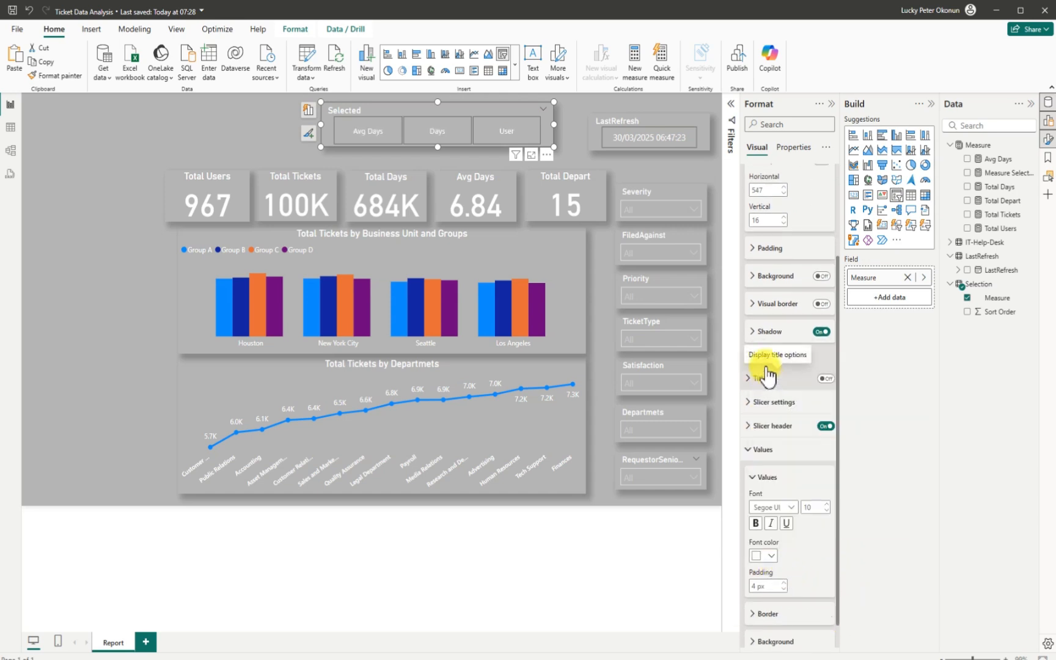
{"action": "left_click", "coordinate": [238, 141]}
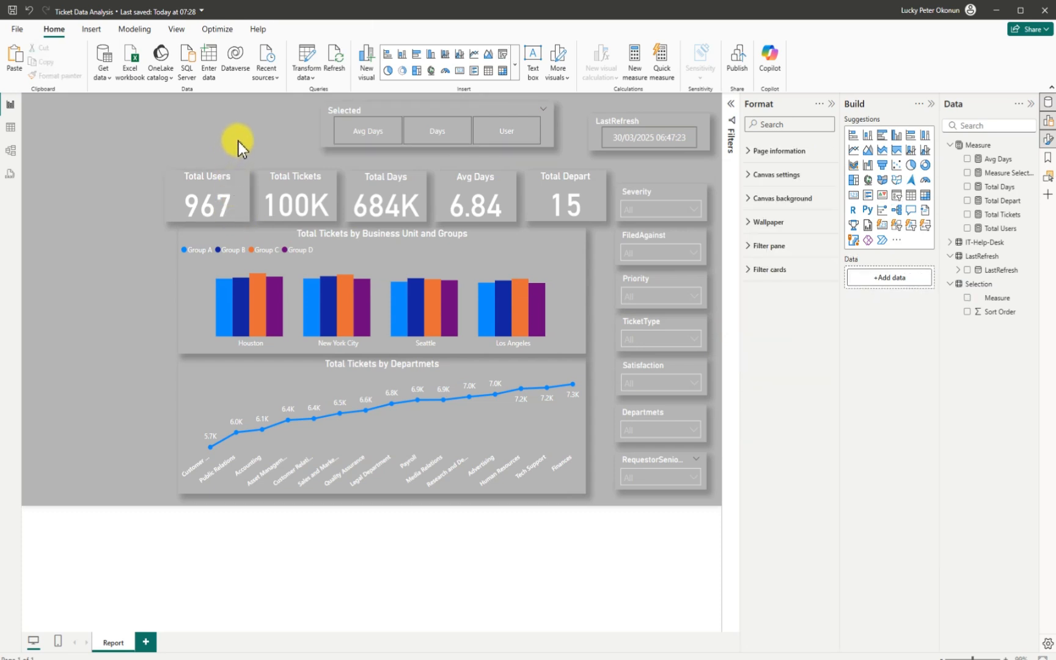
- Create measure Measure logic with SWITCH(True()) mapping [Measure Selected] "User", "Days" and "Res. Avg Days" to [Total Users], [Total Days] and [Avg Res Days], defaulting to [Total Users]
{"action": "left_click", "coordinate": [1033, 147]}
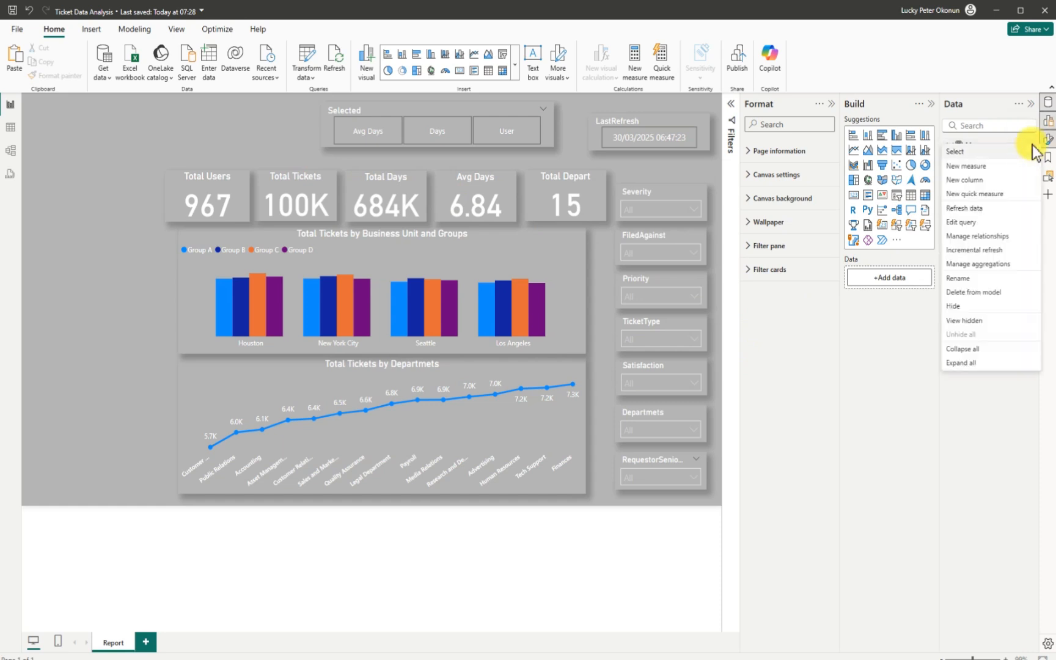
{"action": "left_click", "coordinate": [971, 169]}
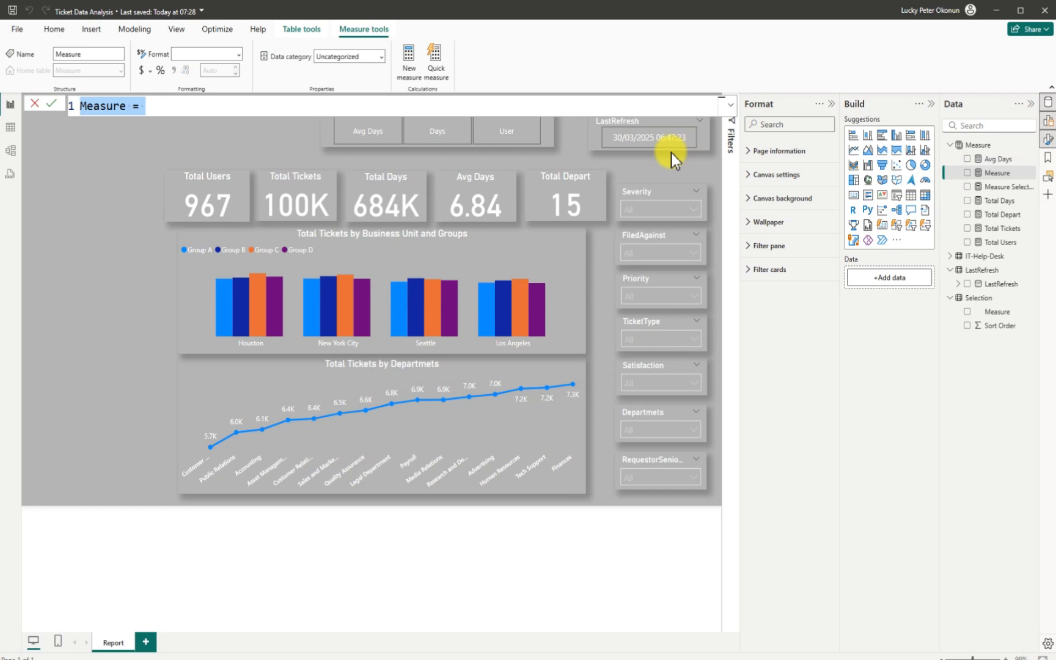
{"action": "left_click", "coordinate": [141, 108]}
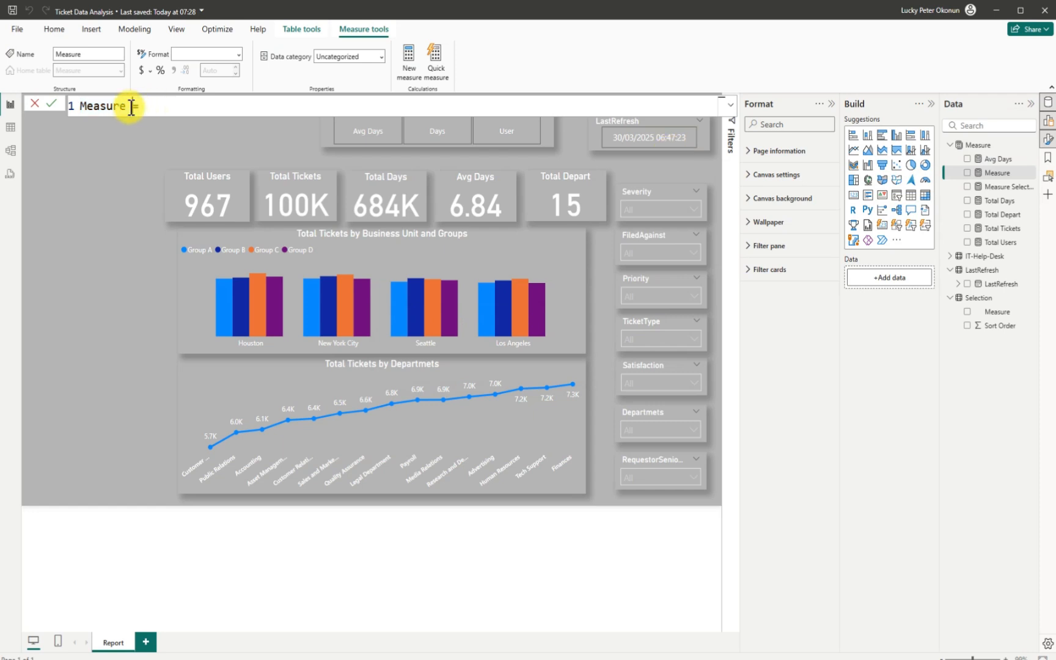
{"action": "key", "text": "BackSpace"}
{"action": "key", "text": "BackSpace"}
{"action": "key", "text": "BackSpace"}
{"action": "key", "text": "BackSpace"}
{"action": "key", "text": "BackSpace"}
{"action": "key", "text": "BackSpace"}
{"action": "key", "text": "BackSpace"}
{"action": "key", "text": "BackSpace"}
{"action": "type", "text": "Measure logic = SWITCH(True(),   'Measure'[Measure Selected] = \"User\", [Total Users],   'Measure'[Measure Selected] = \"Days\", [Total Days],   'Measure'[Measure Selected] = \"Res. Avg Days\", [Avg Res Days],   [Total Users])"}
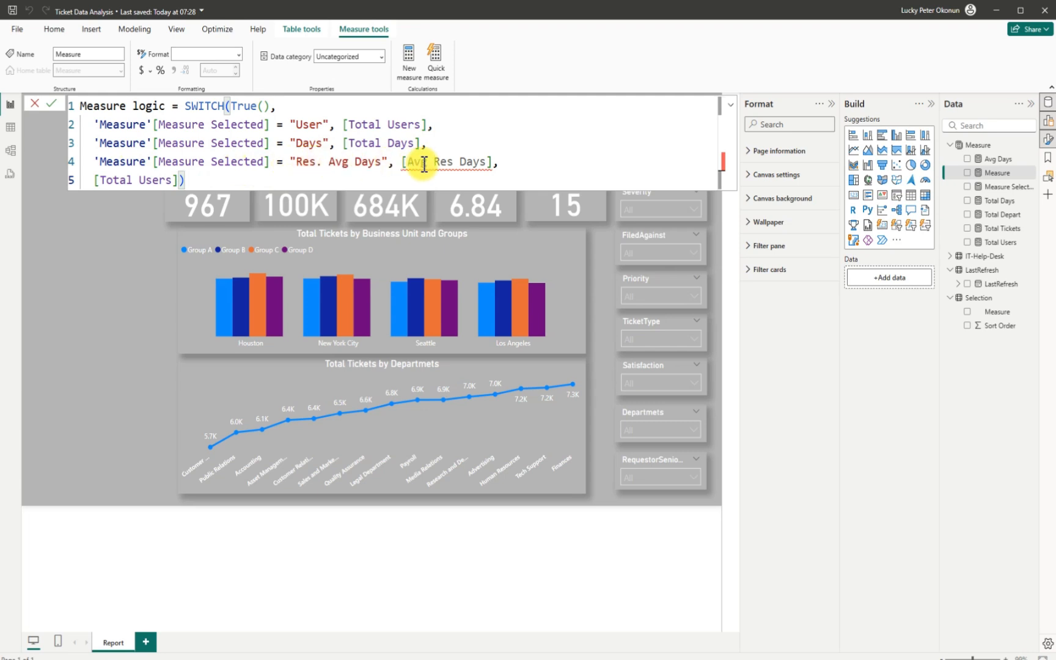
- Replace the [Avg Res Days] reference in the fourth line of the Measure logic formula with [Avg Days]
{"action": "left_click", "coordinate": [454, 164]}
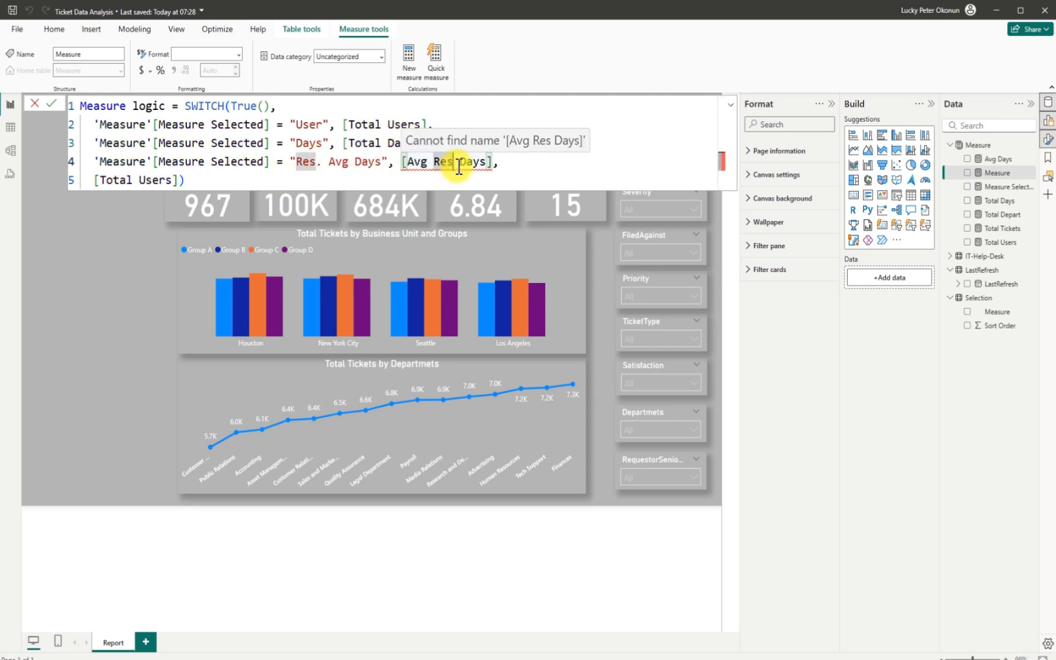
{"action": "key", "text": "BackSpace"}
{"action": "key", "text": "BackSpace"}
{"action": "key", "text": "BackSpace"}
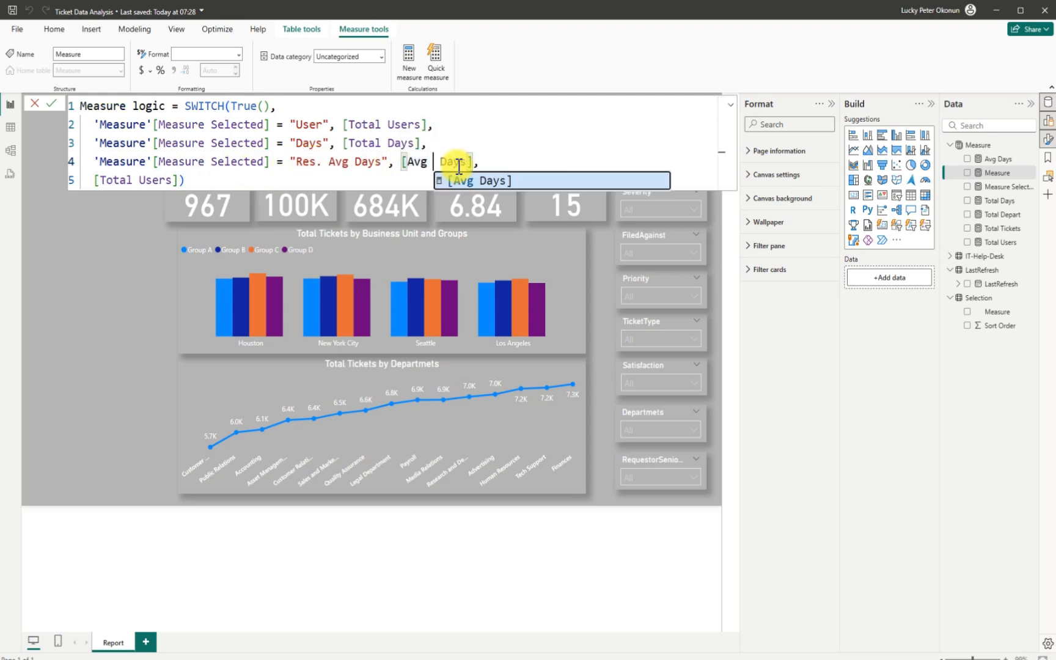
{"action": "left_click", "coordinate": [459, 178]}
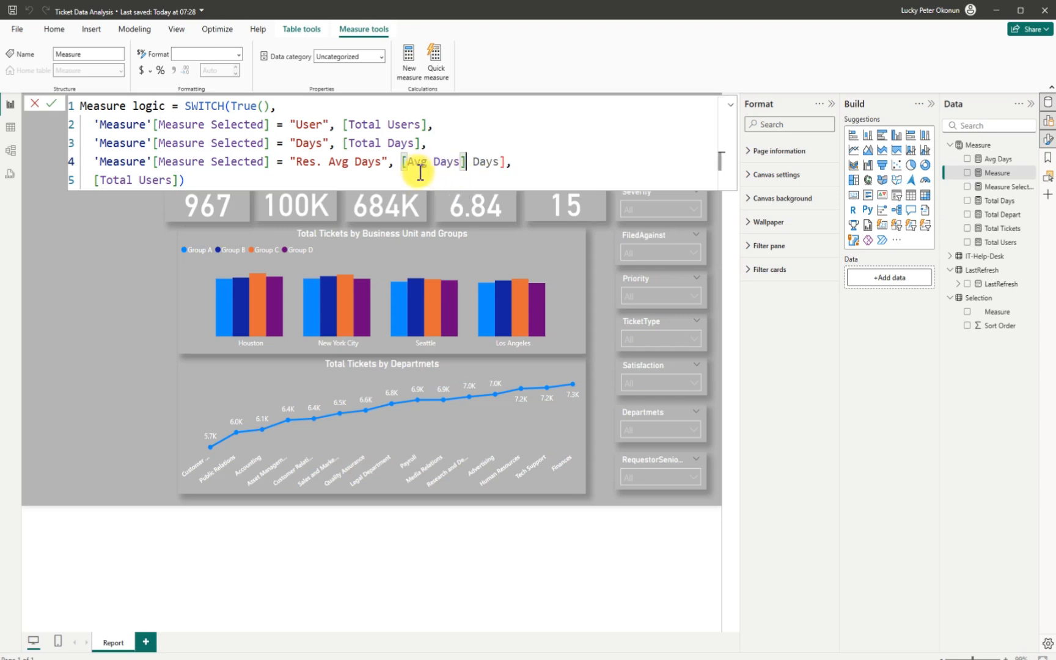
{"action": "left_click", "coordinate": [506, 162]}
{"action": "key", "text": "BackSpace"}
{"action": "key", "text": "BackSpace"}
{"action": "key", "text": "BackSpace"}
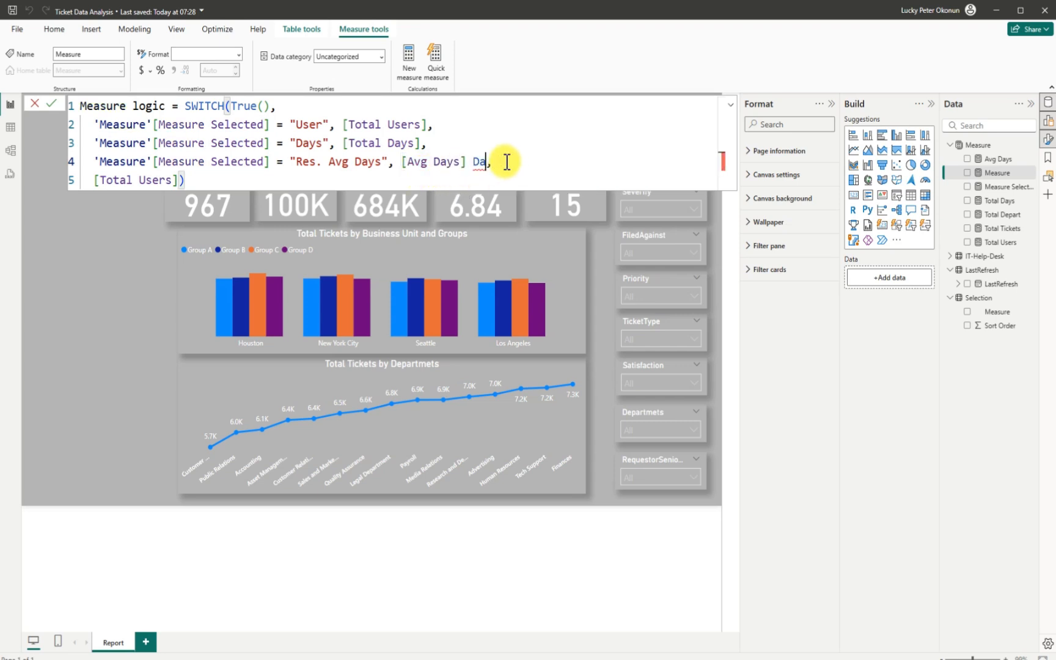
{"action": "key", "text": "BackSpace"}
{"action": "key", "text": "BackSpace"}
{"action": "key", "text": "BackSpace"}
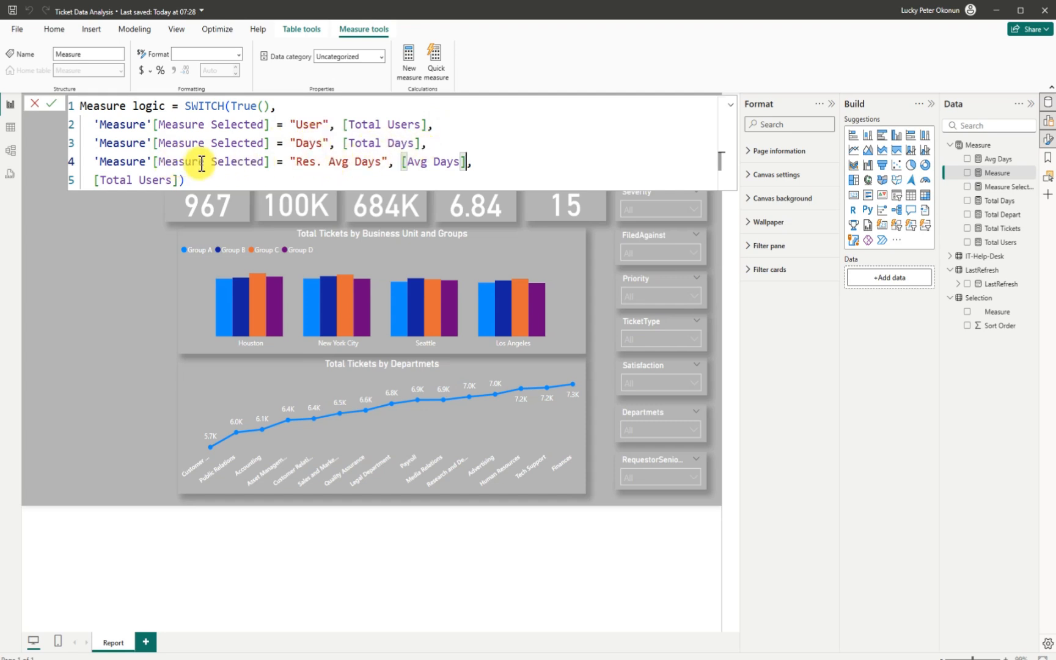
- Change the "Res. Avg Days" text in the formula to "Avg Days" and commit the Measure logic measure
{"action": "left_click", "coordinate": [329, 162]}
{"action": "key", "text": "BackSpace"}
{"action": "key", "text": "BackSpace"}
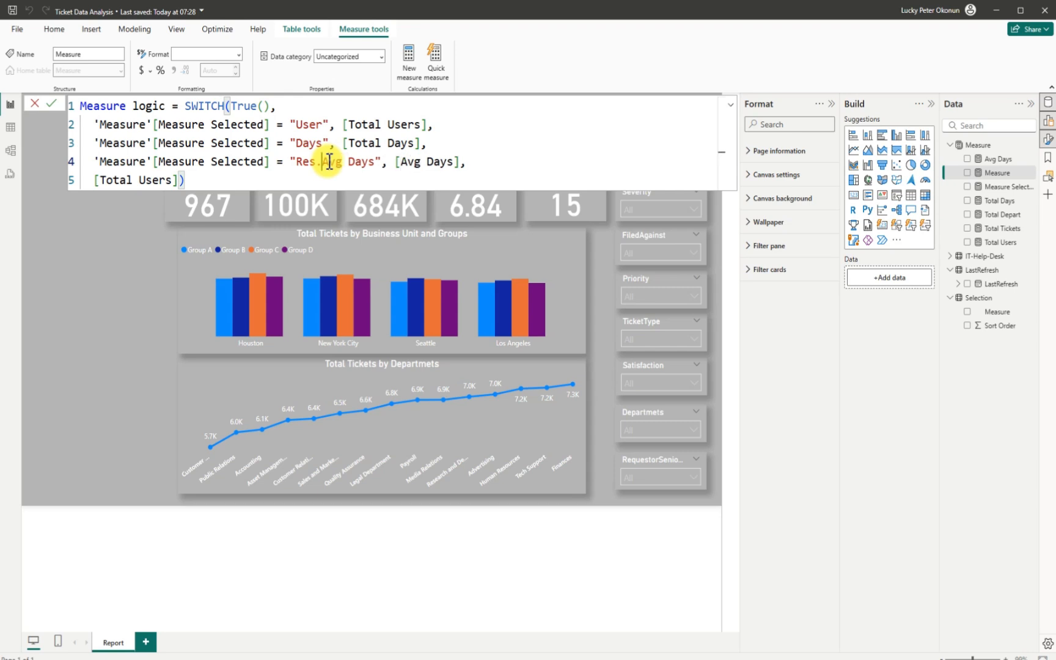
{"action": "key", "text": "BackSpace"}
{"action": "key", "text": "BackSpace"}
{"action": "key", "text": "BackSpace"}
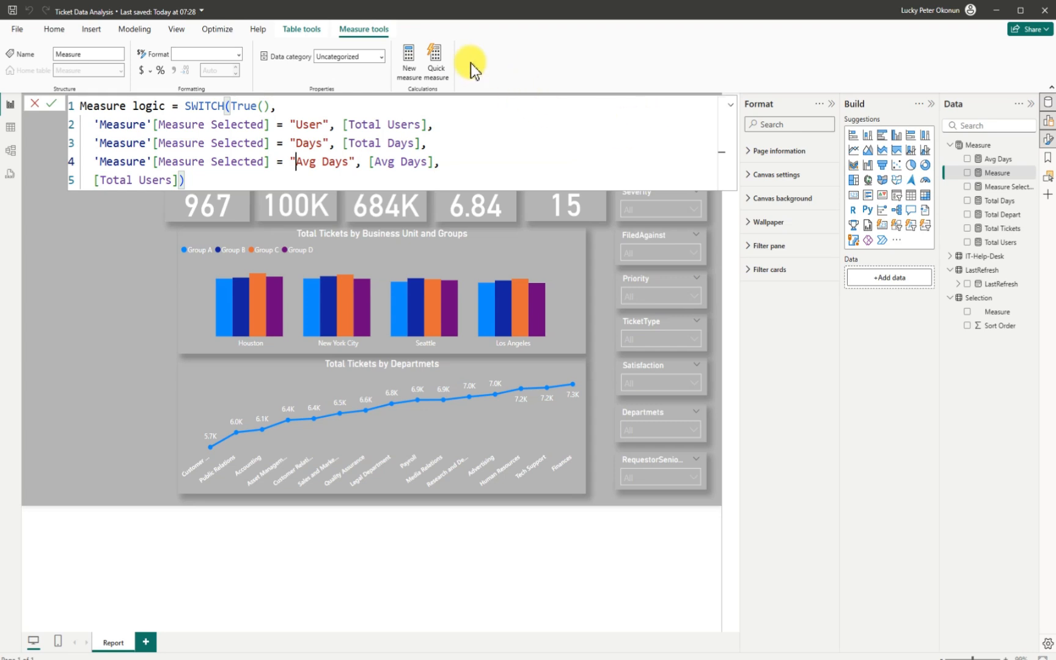
{"action": "left_click", "coordinate": [54, 105]}
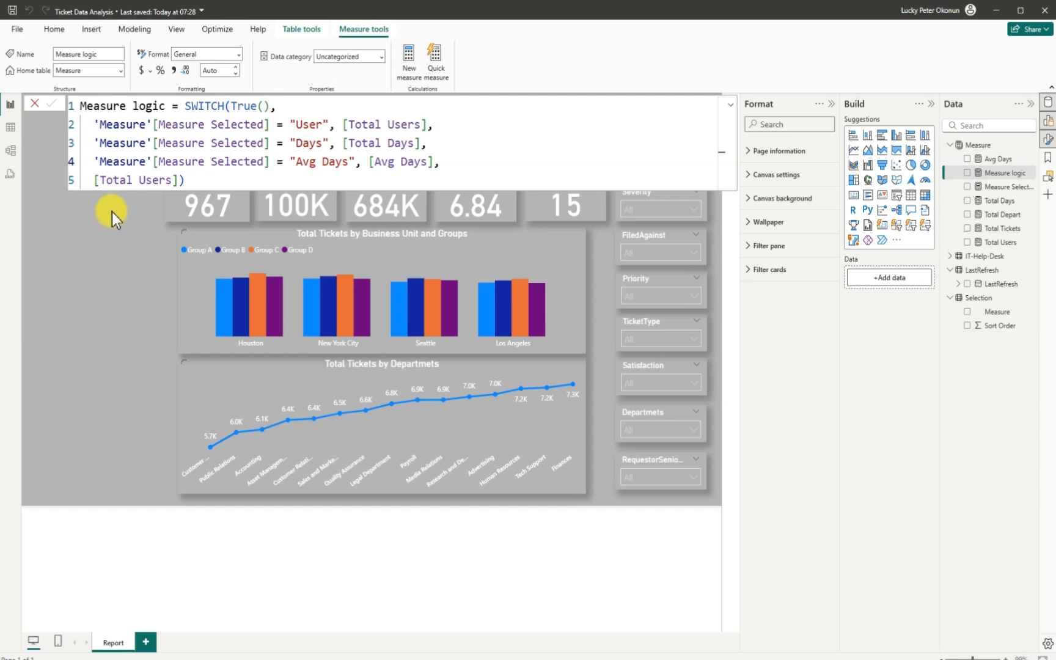
{"action": "left_click", "coordinate": [82, 231]}
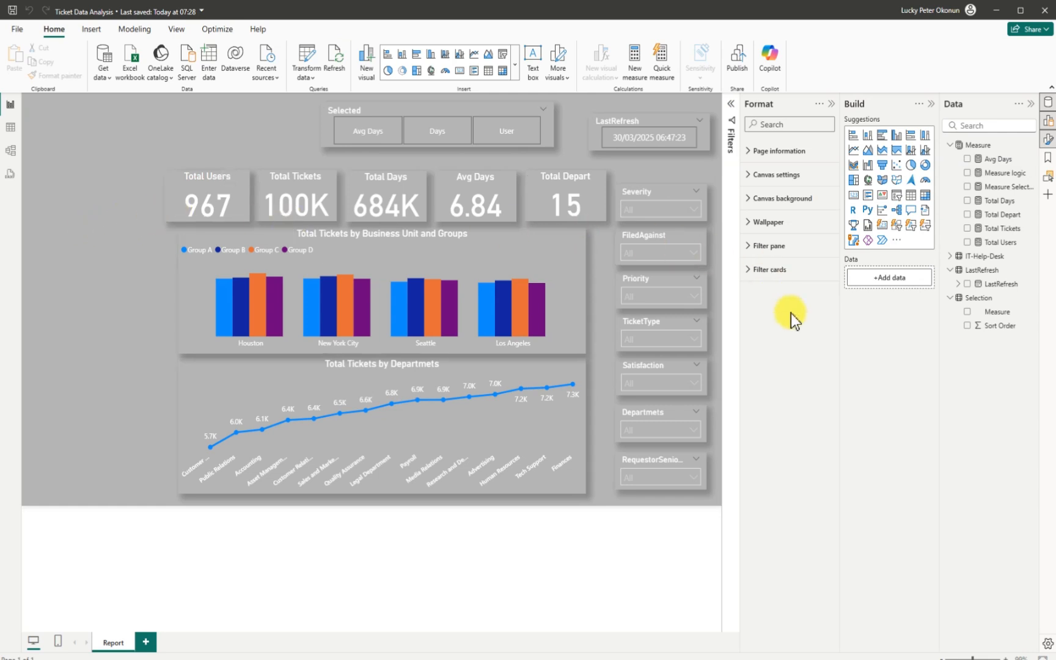
{"action": "left_click", "coordinate": [854, 197]}
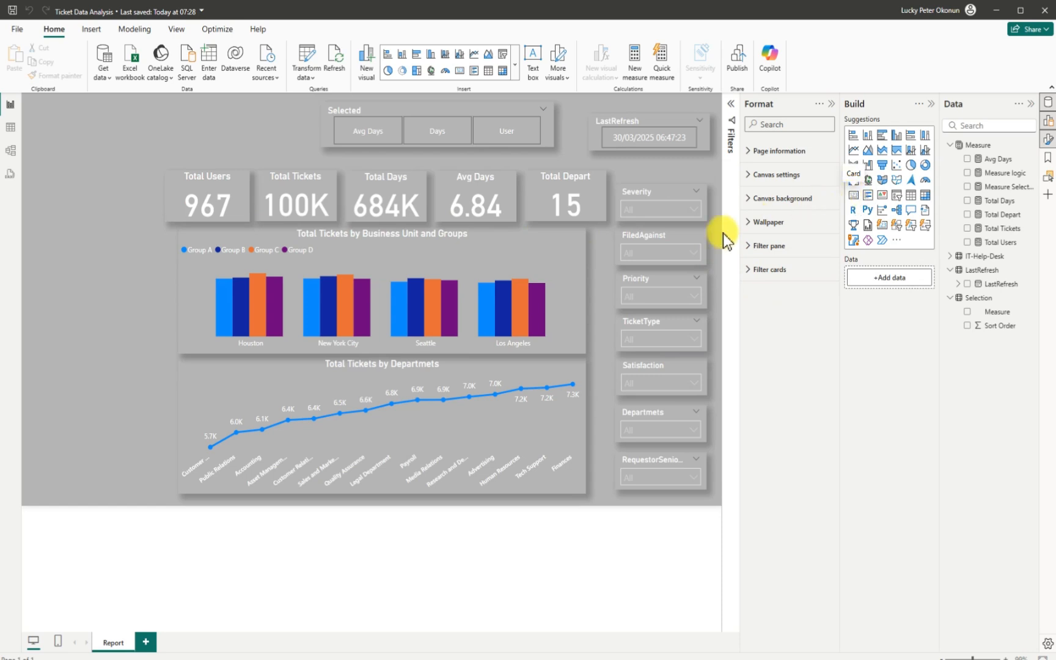
{"action": "left_click_drag", "start_coordinate": [426, 297], "coordinate": [131, 302]}
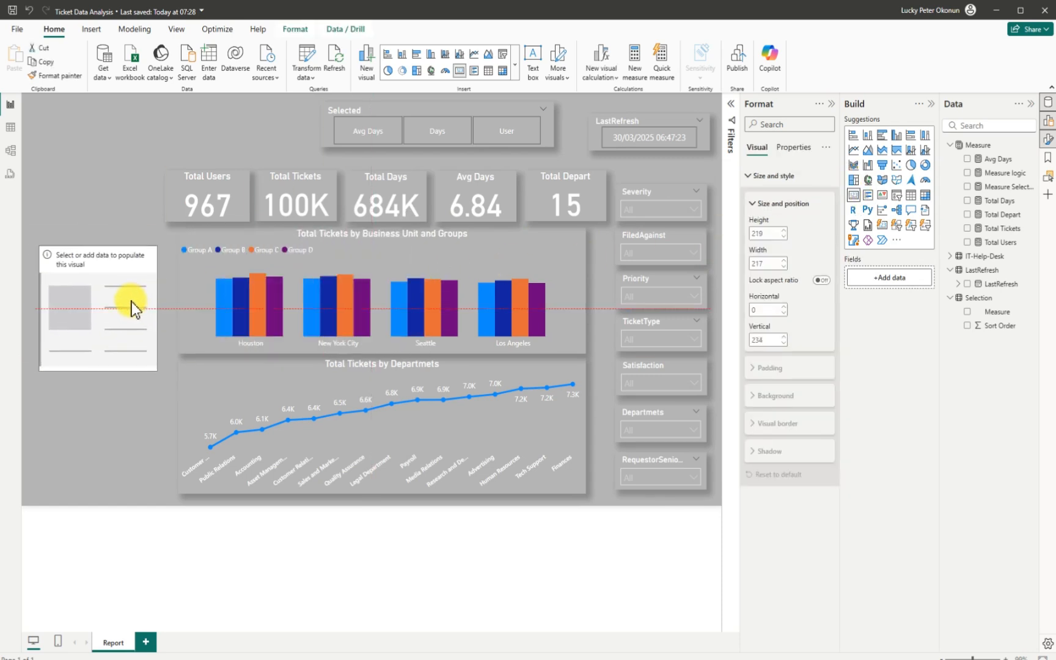
{"action": "left_click_drag", "start_coordinate": [94, 369], "coordinate": [105, 307]}
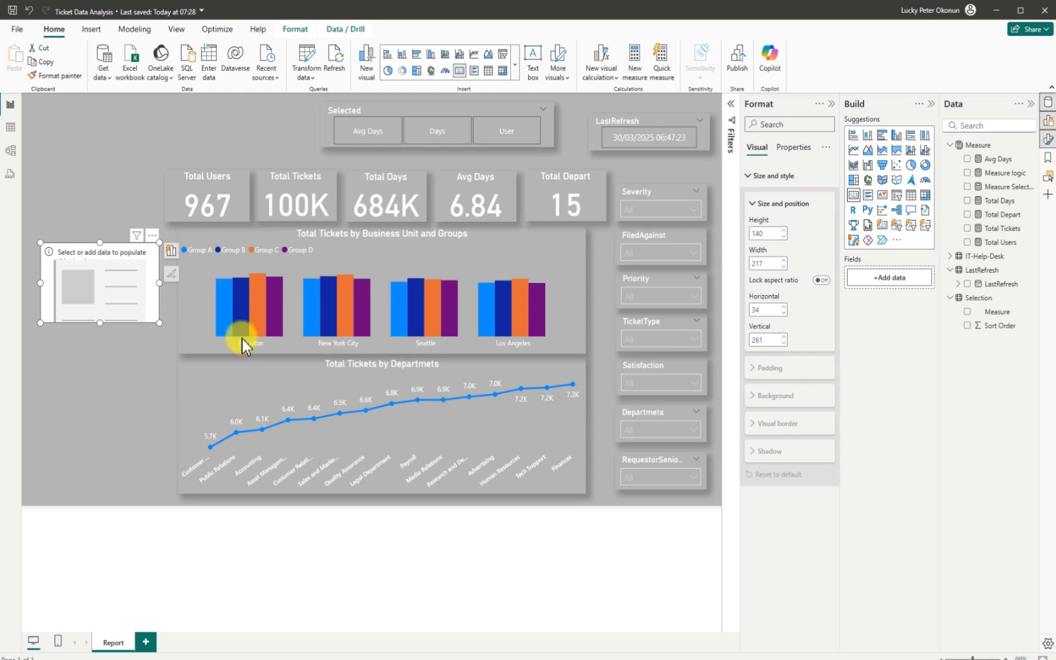
{"action": "left_click", "coordinate": [151, 236]}
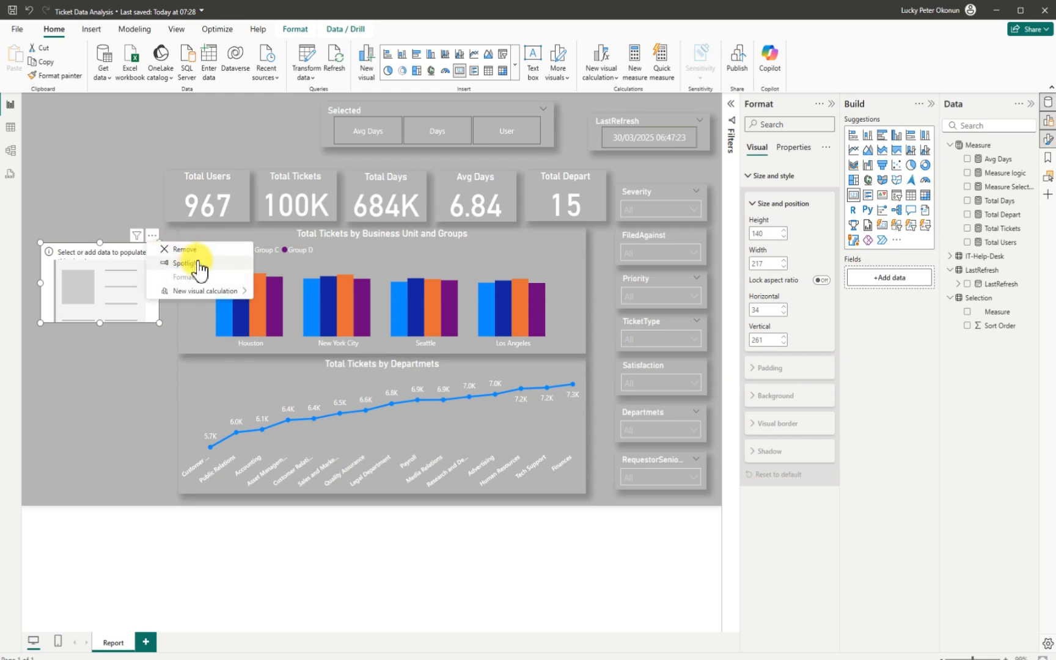
{"action": "key", "text": "Delete"}
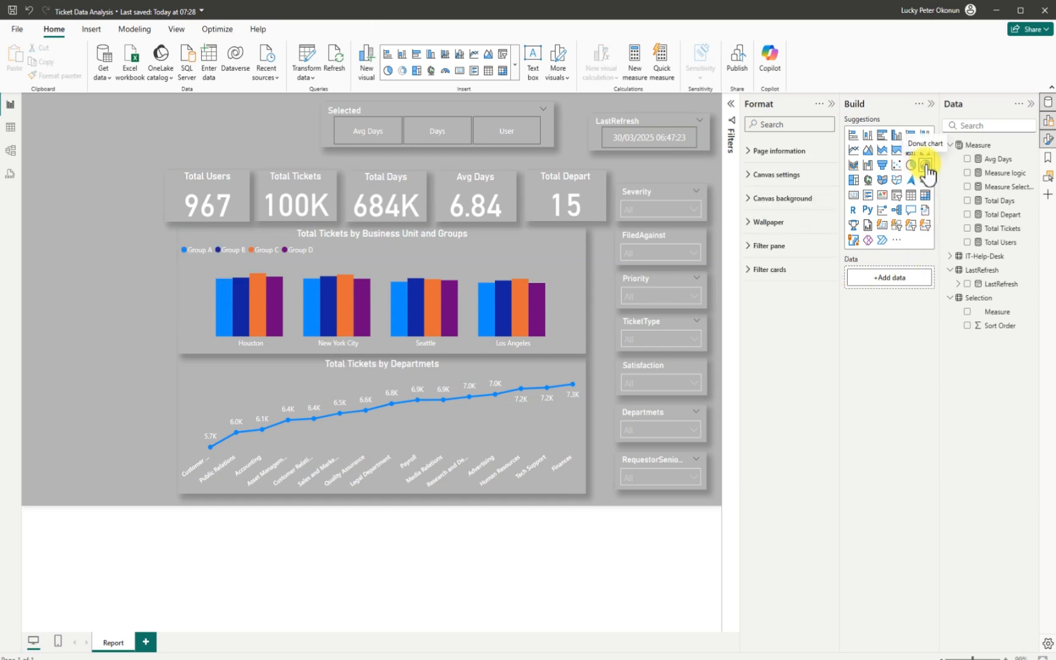
- Add a donut chart to the report page, shrink it, and place it beside the Total Users card
{"action": "left_click_drag", "start_coordinate": [926, 174], "coordinate": [179, 247]}
{"action": "left_click_drag", "start_coordinate": [425, 310], "coordinate": [149, 284]}
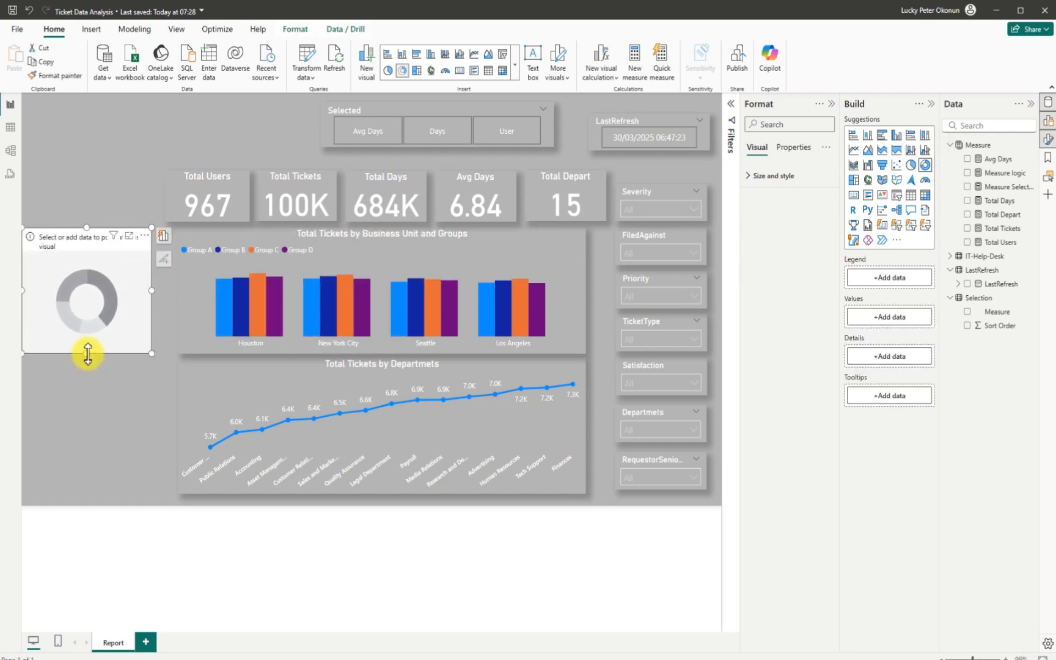
{"action": "left_click_drag", "start_coordinate": [87, 353], "coordinate": [94, 310]}
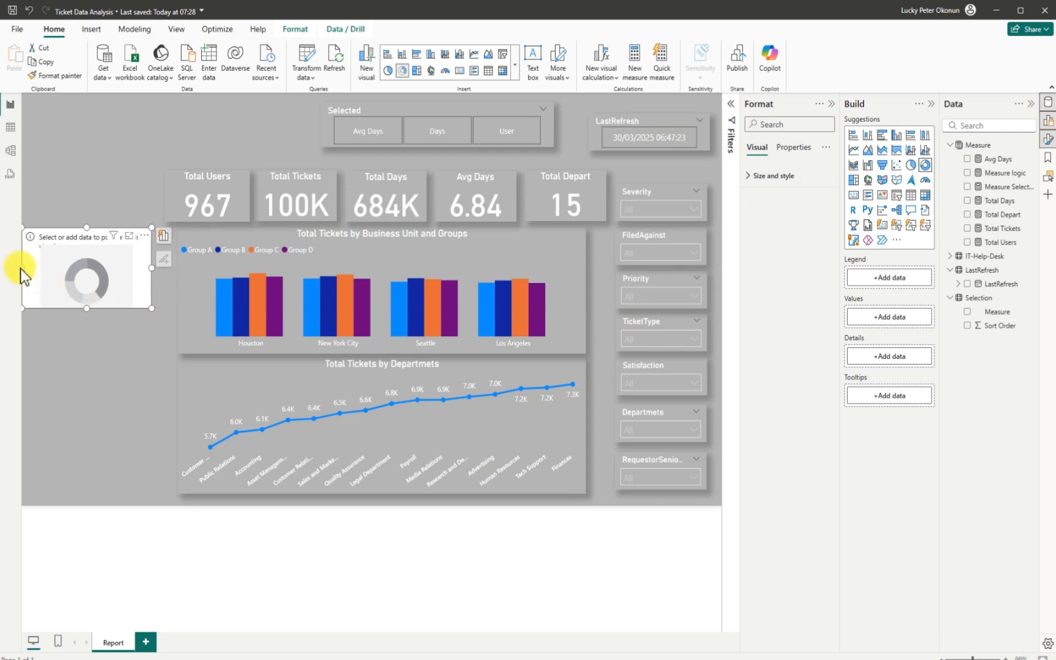
{"action": "left_click_drag", "start_coordinate": [30, 269], "coordinate": [87, 245]}
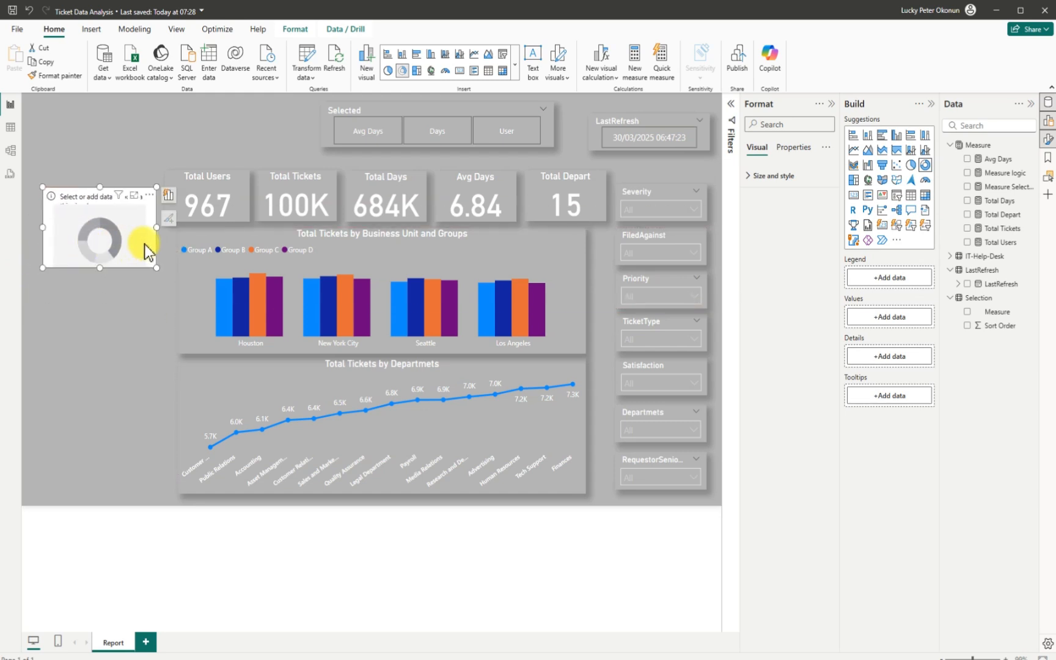
{"action": "left_click_drag", "start_coordinate": [155, 229], "coordinate": [135, 227]}
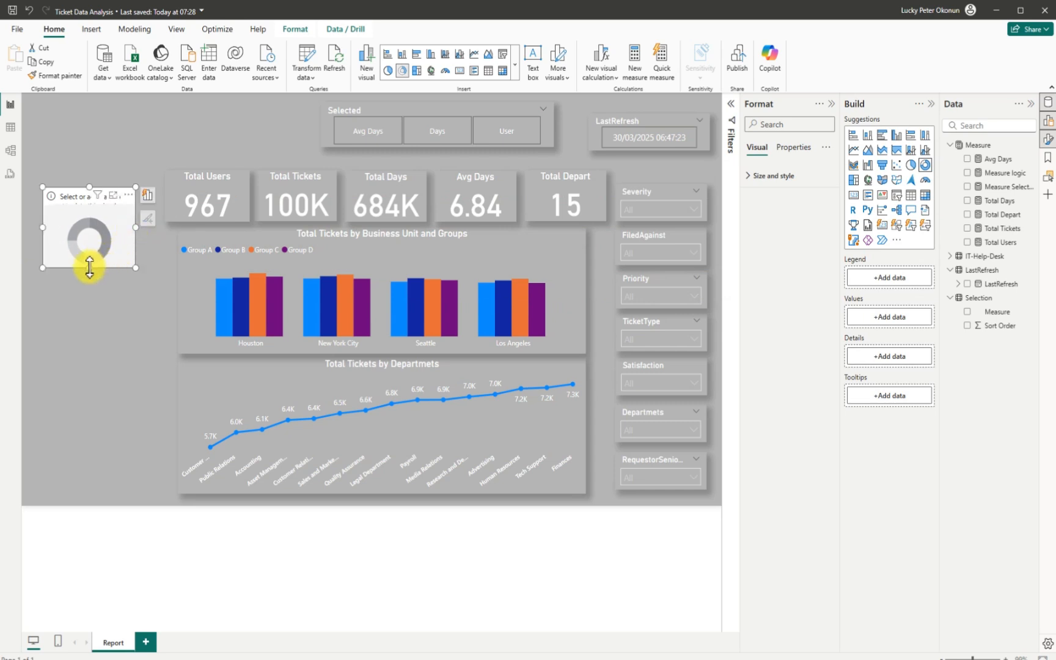
{"action": "left_click_drag", "start_coordinate": [89, 267], "coordinate": [72, 226]}
{"action": "left_click_drag", "start_coordinate": [139, 216], "coordinate": [145, 216]}
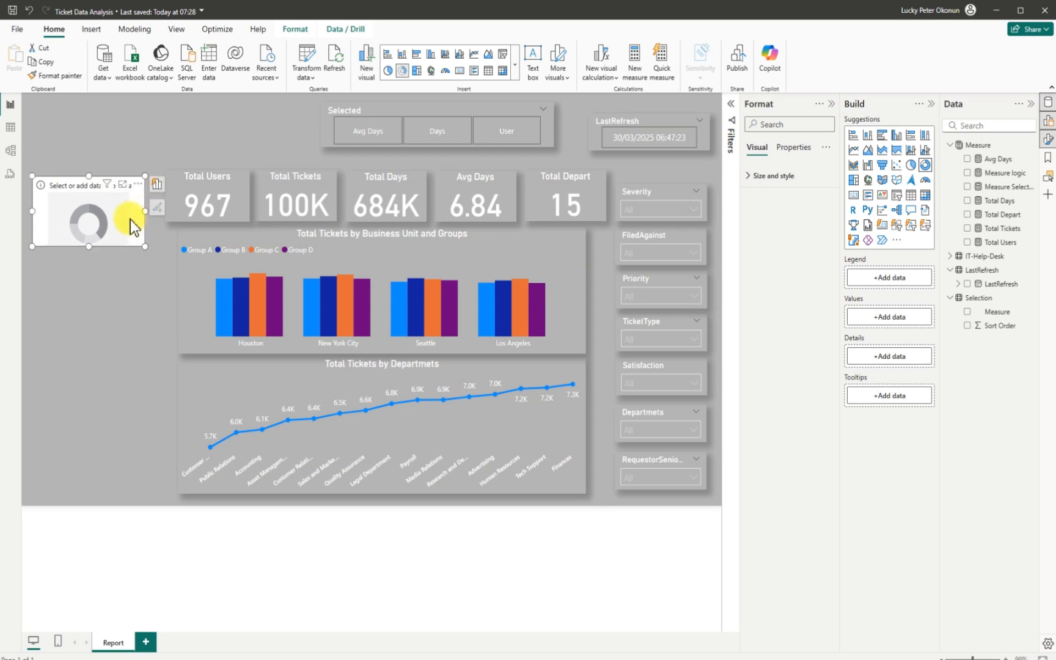
- Fill the donut chart with Severity as legend and Measure logic as values, and make the chart slightly taller
{"action": "left_click_drag", "start_coordinate": [90, 247], "coordinate": [90, 253]}
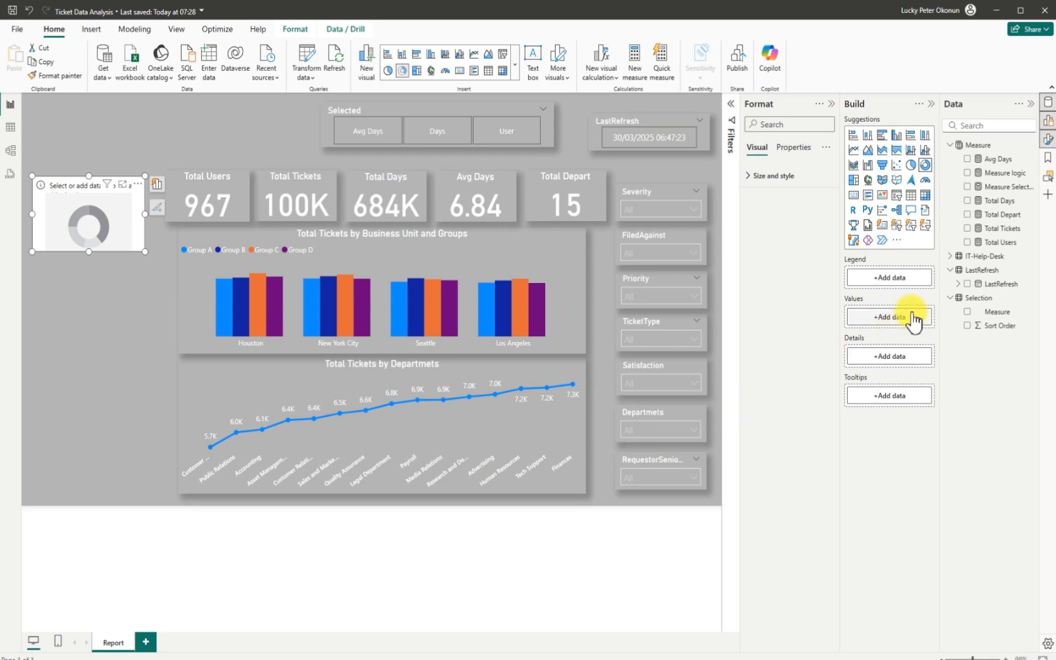
{"action": "left_click", "coordinate": [950, 257]}
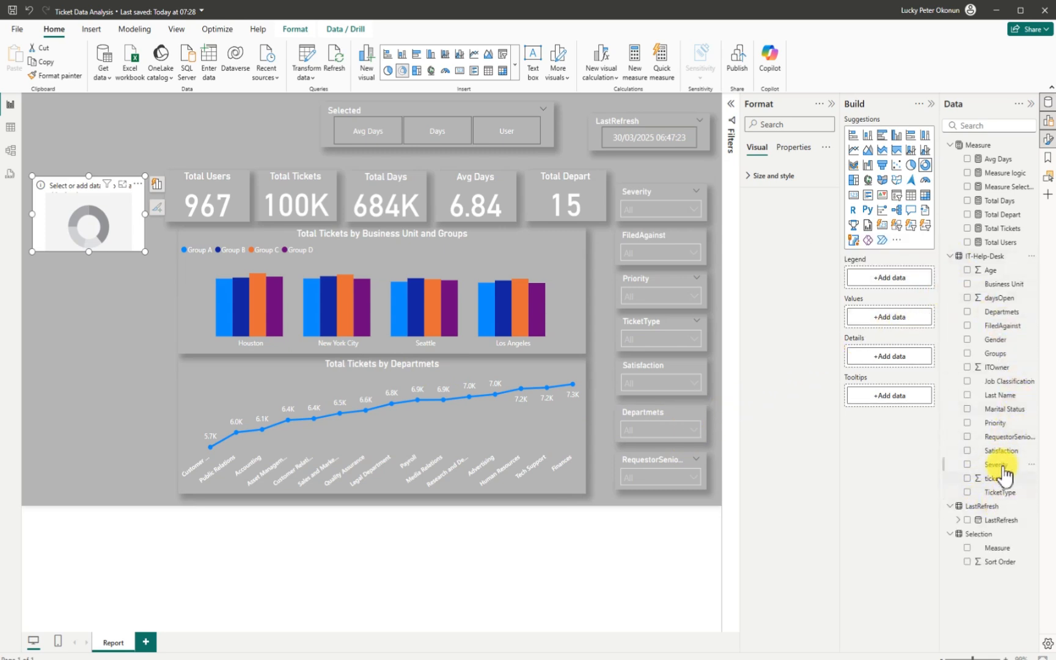
{"action": "left_click", "coordinate": [967, 465]}
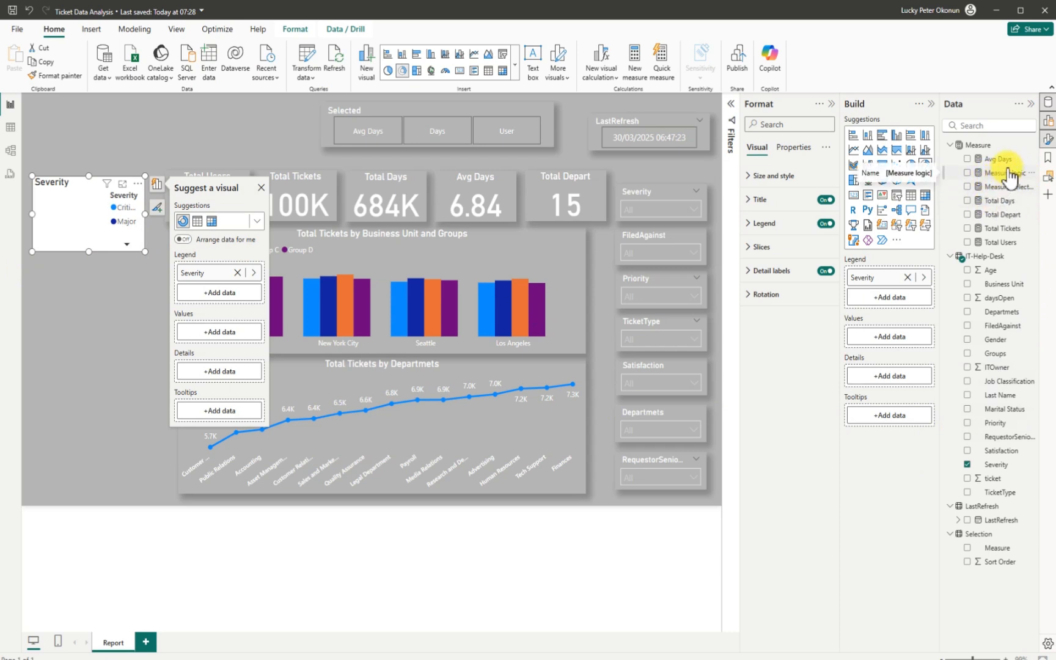
{"action": "left_click_drag", "start_coordinate": [1004, 174], "coordinate": [883, 337]}
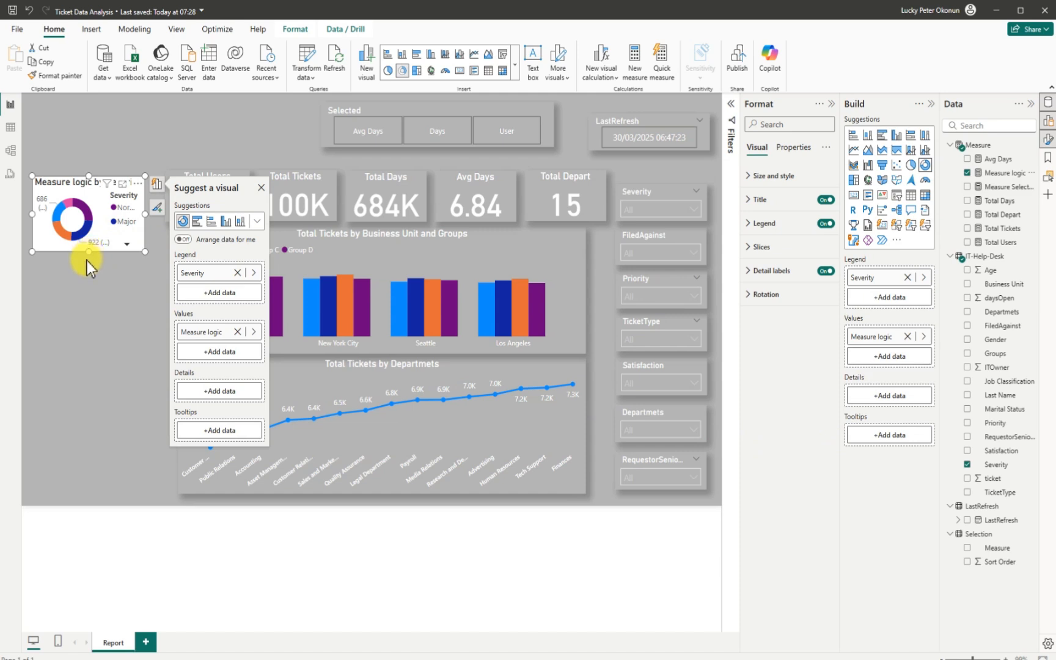
{"action": "left_click_drag", "start_coordinate": [87, 261], "coordinate": [85, 266]}
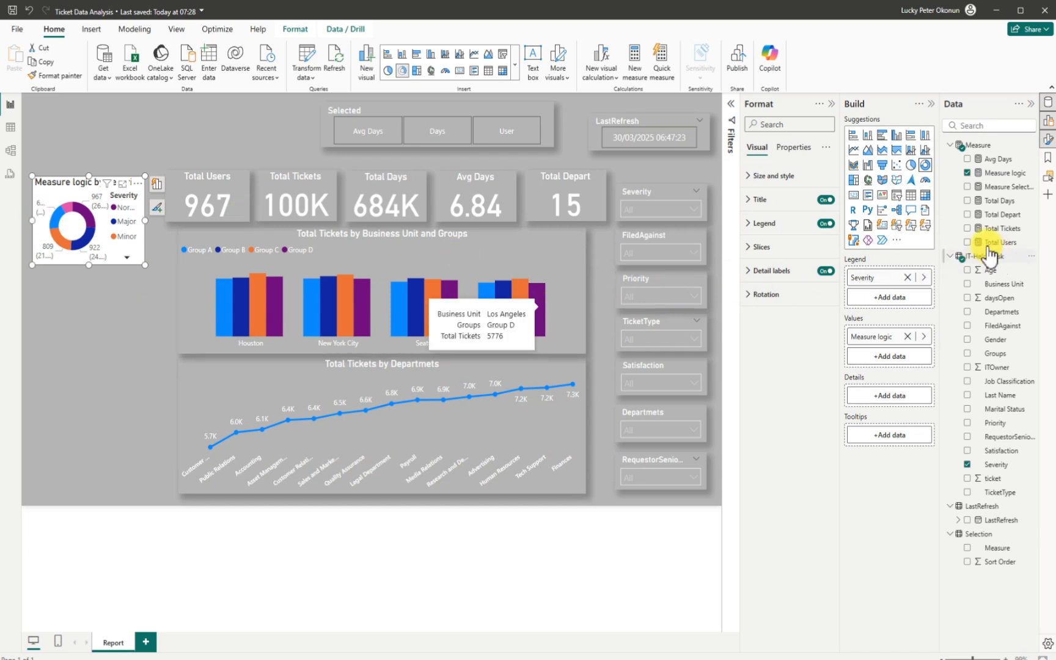
- Turn off the donut chart's legend and set its detail label contents to Category, data value
{"action": "left_click", "coordinate": [751, 273]}
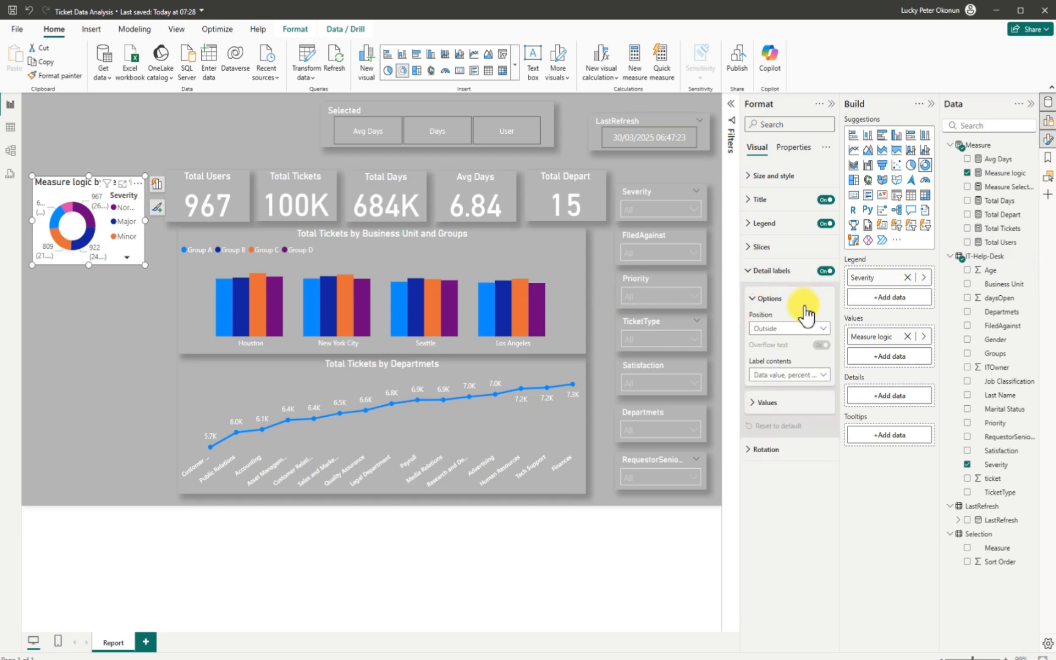
{"action": "left_click", "coordinate": [826, 376]}
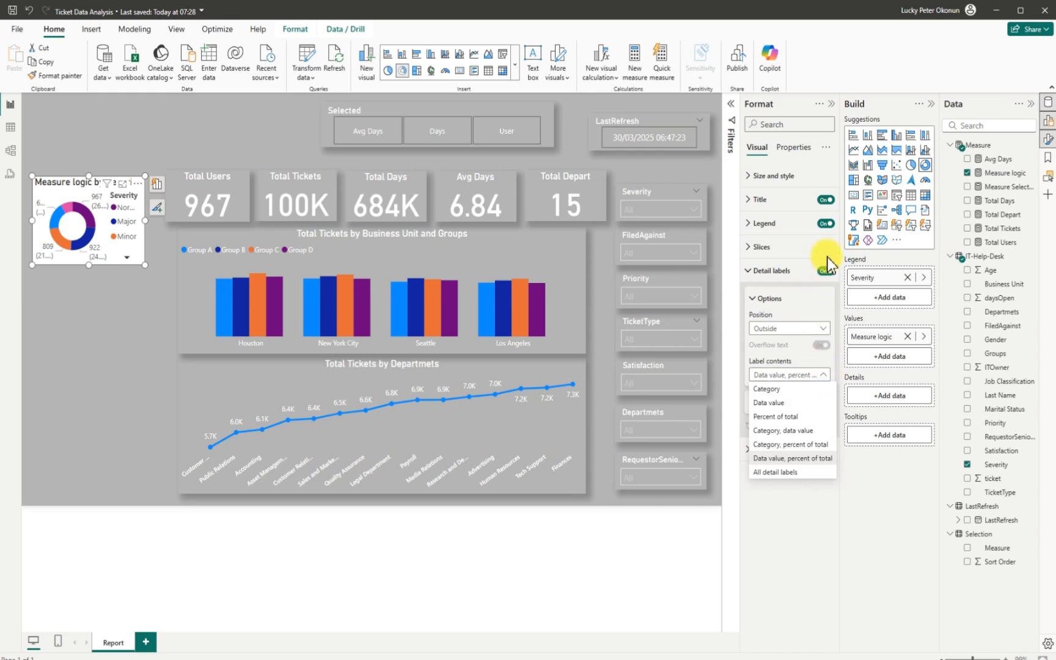
{"action": "left_click", "coordinate": [829, 227]}
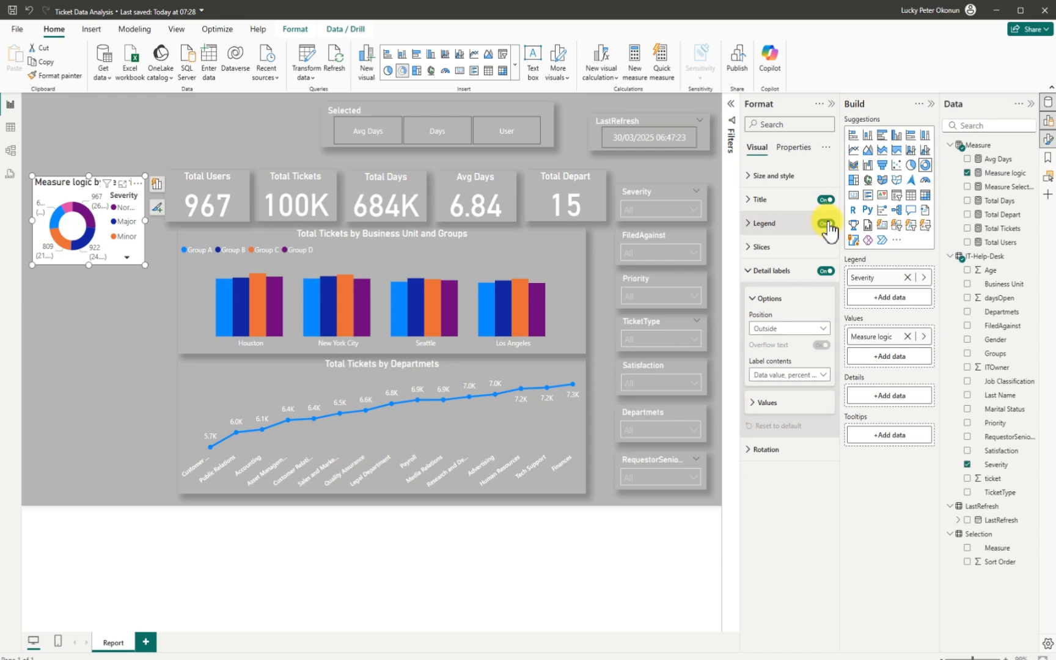
{"action": "left_click", "coordinate": [826, 223]}
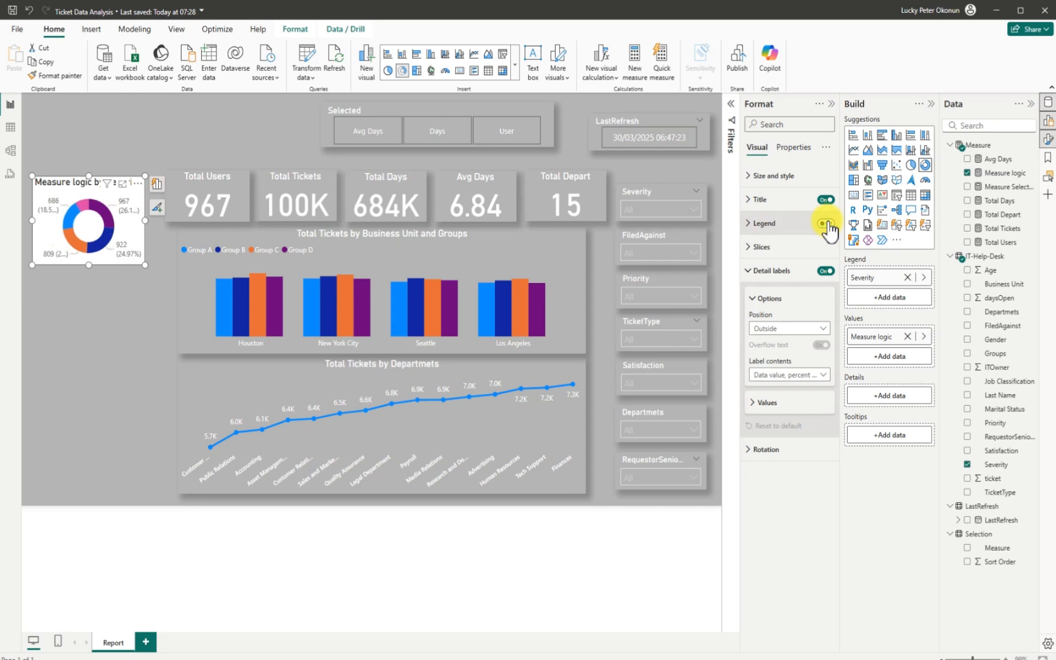
{"action": "left_click", "coordinate": [824, 376]}
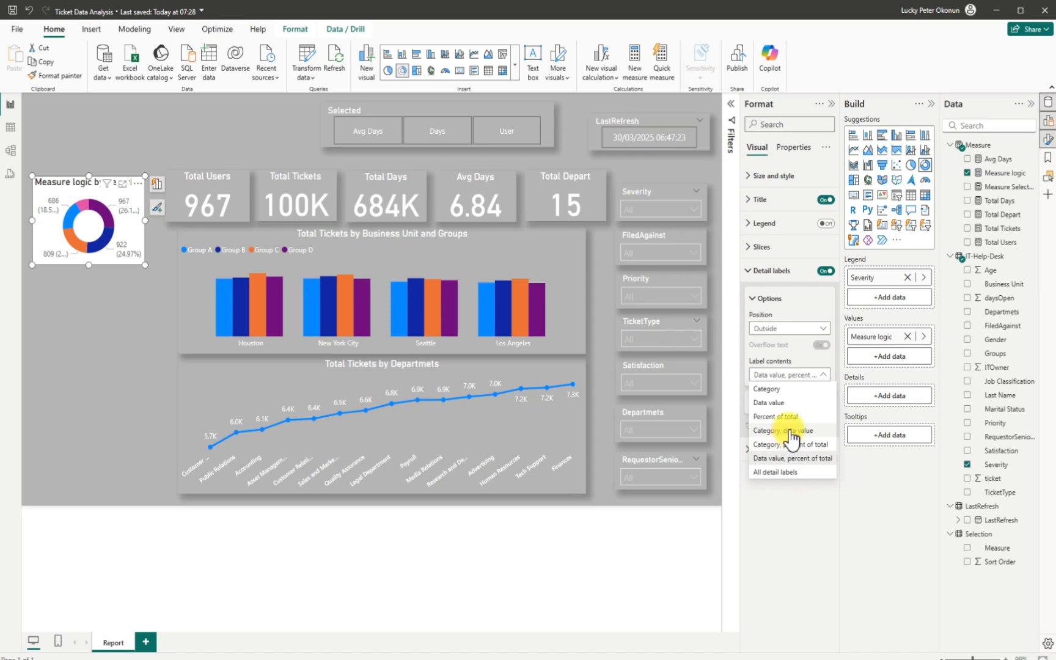
{"action": "left_click", "coordinate": [789, 431]}
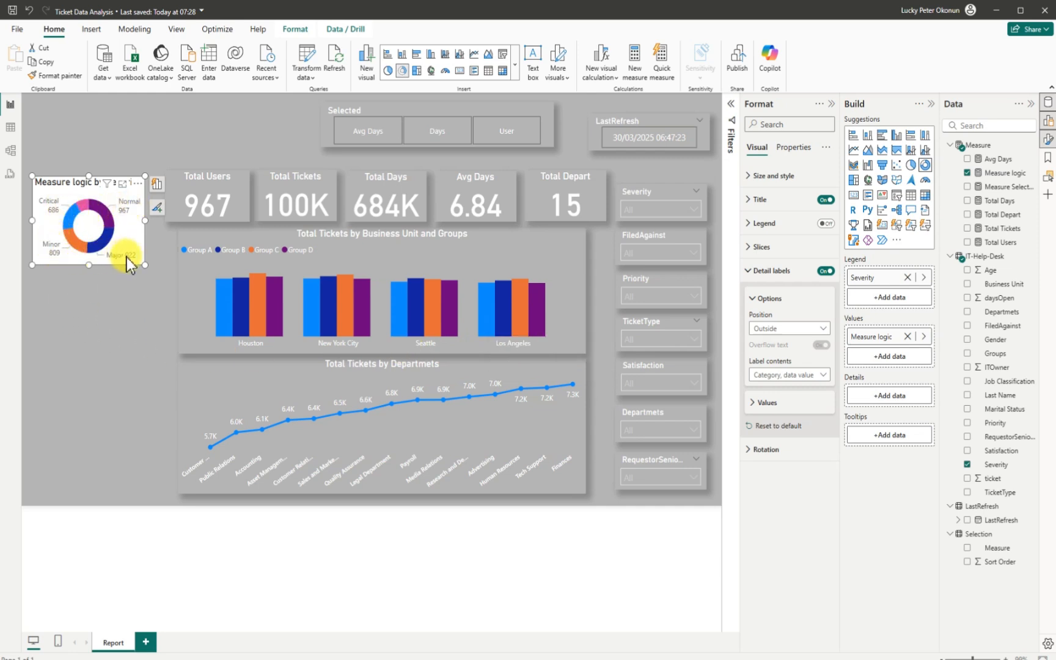
- Test the donut chart against the slicer by choosing Avg Days, Days and User in turn, and clear the selection
{"action": "left_click", "coordinate": [371, 139]}
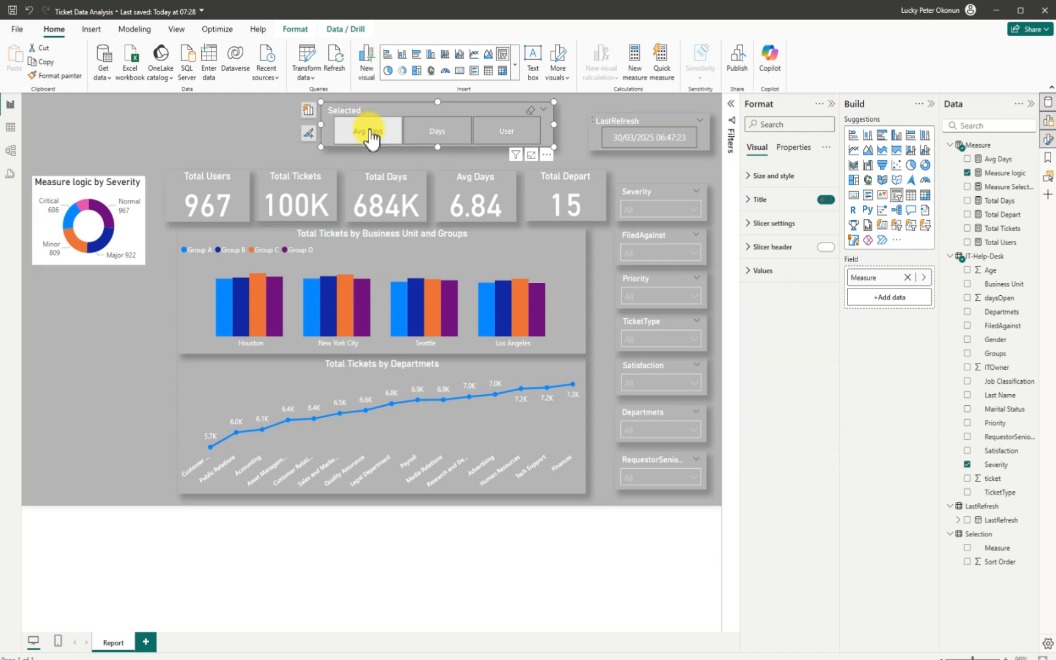
{"action": "left_click", "coordinate": [371, 139]}
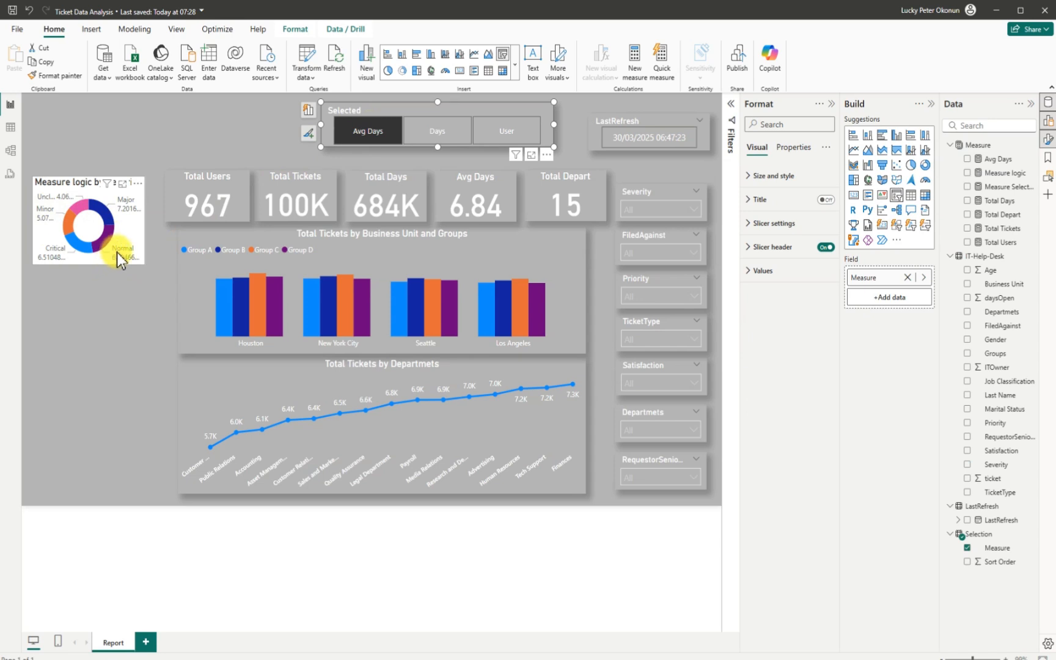
{"action": "left_click", "coordinate": [433, 136]}
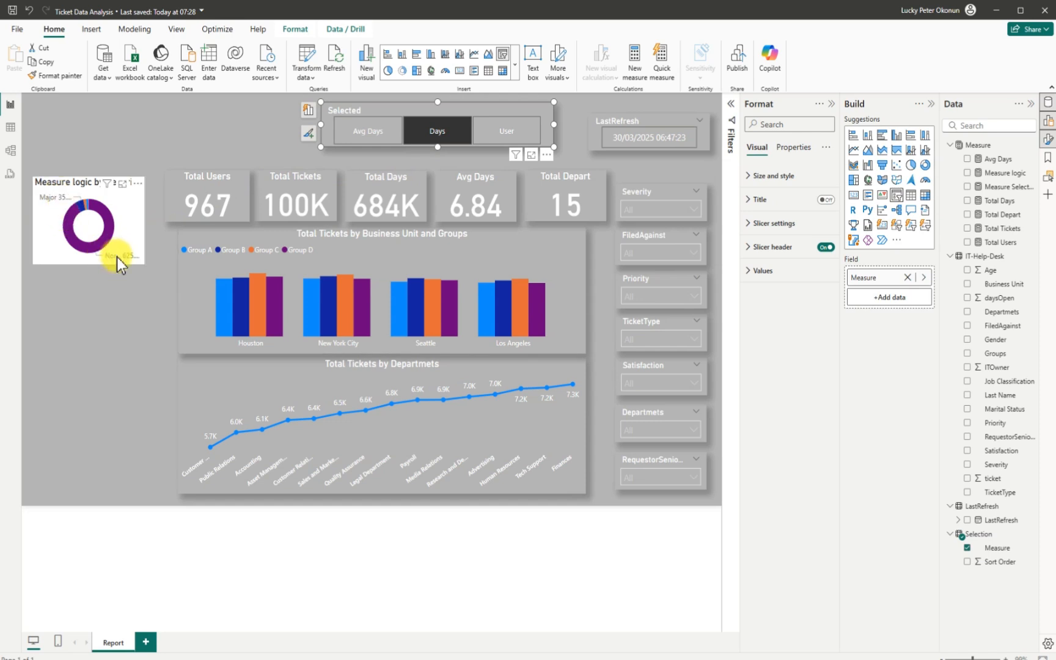
{"action": "left_click", "coordinate": [500, 135]}
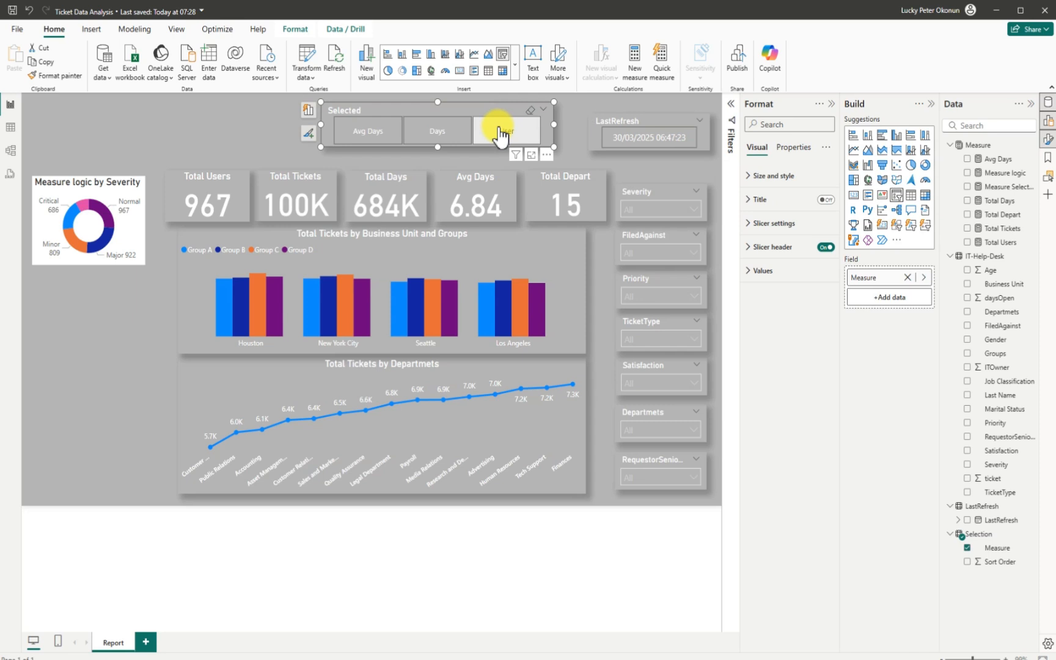
{"action": "left_click", "coordinate": [500, 136]}
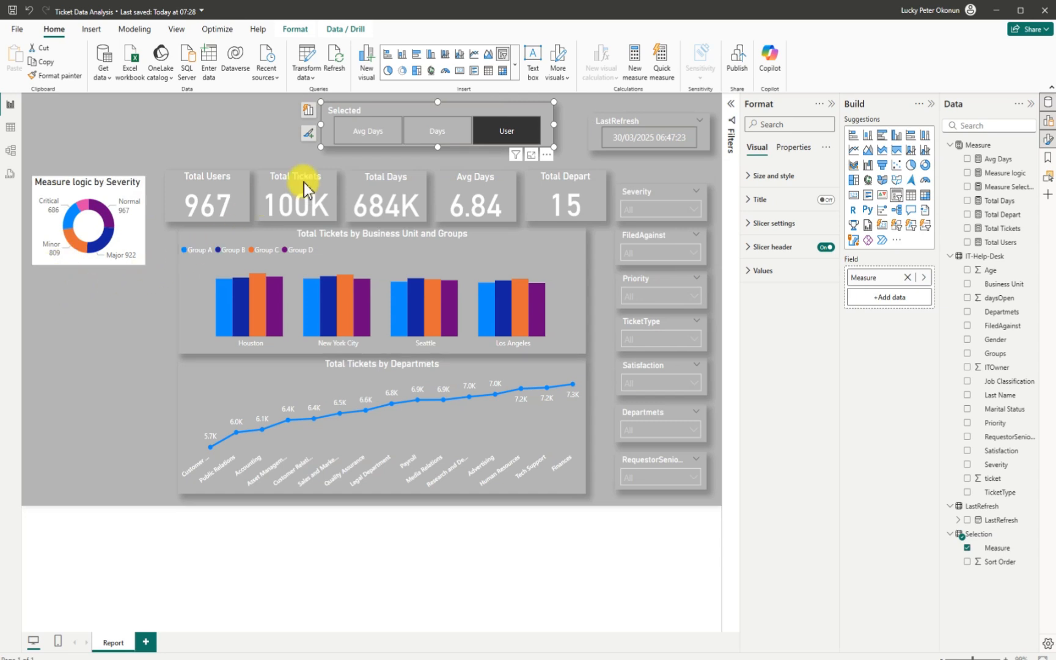
{"action": "left_click", "coordinate": [502, 133]}
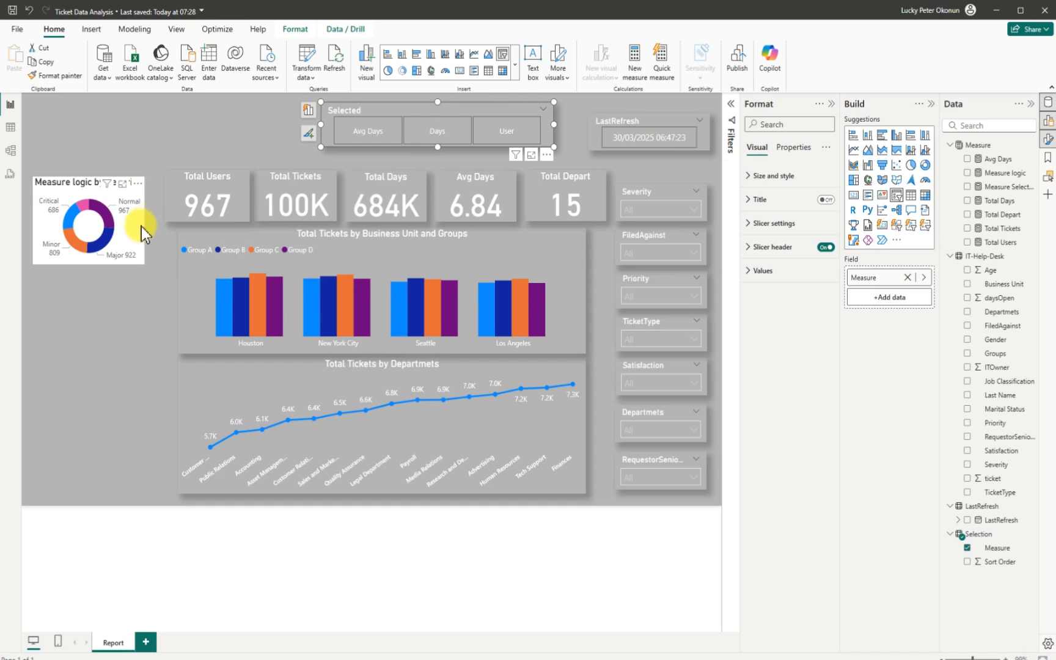
- Resize the Severity donut chart beside the Total Users card and set its detail label contents to Category
{"action": "left_click", "coordinate": [38, 200]}
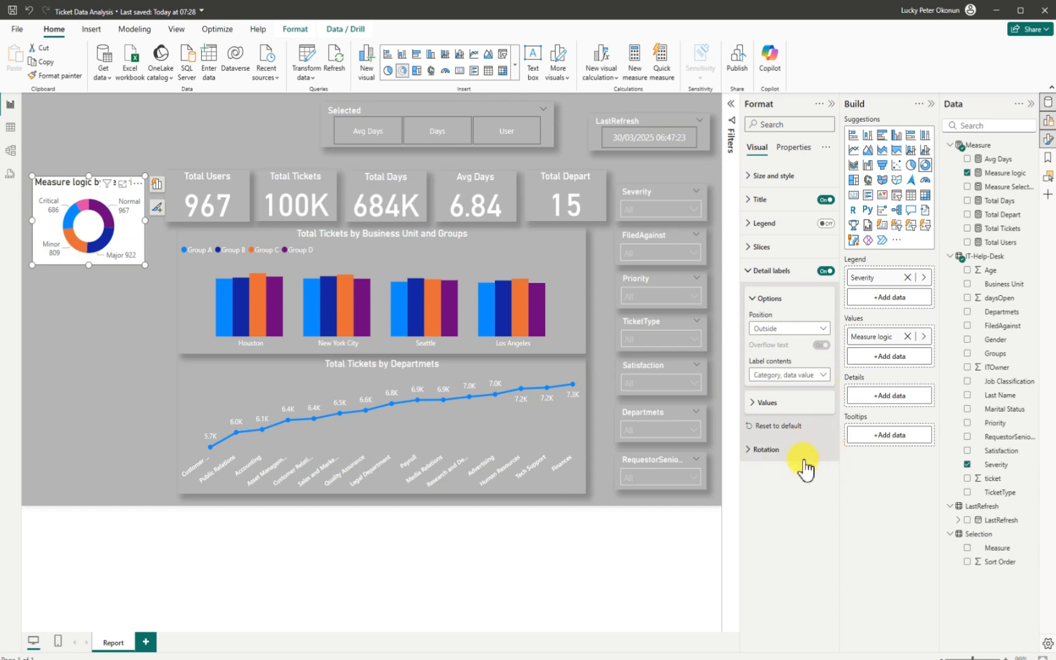
{"action": "left_click", "coordinate": [752, 402]}
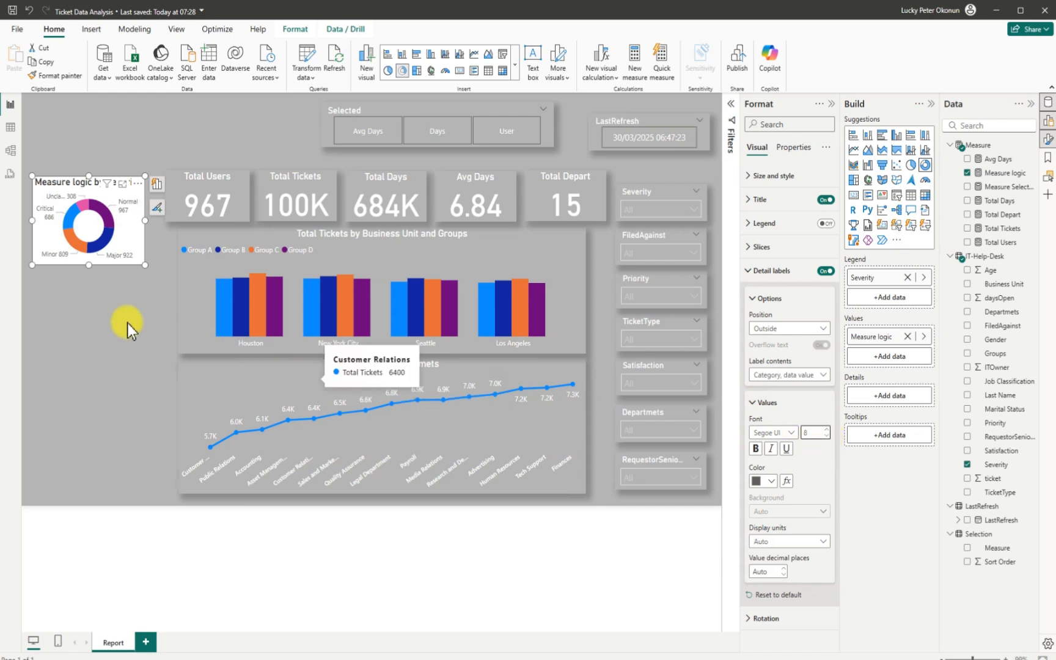
{"action": "left_click_drag", "start_coordinate": [83, 269], "coordinate": [86, 272]}
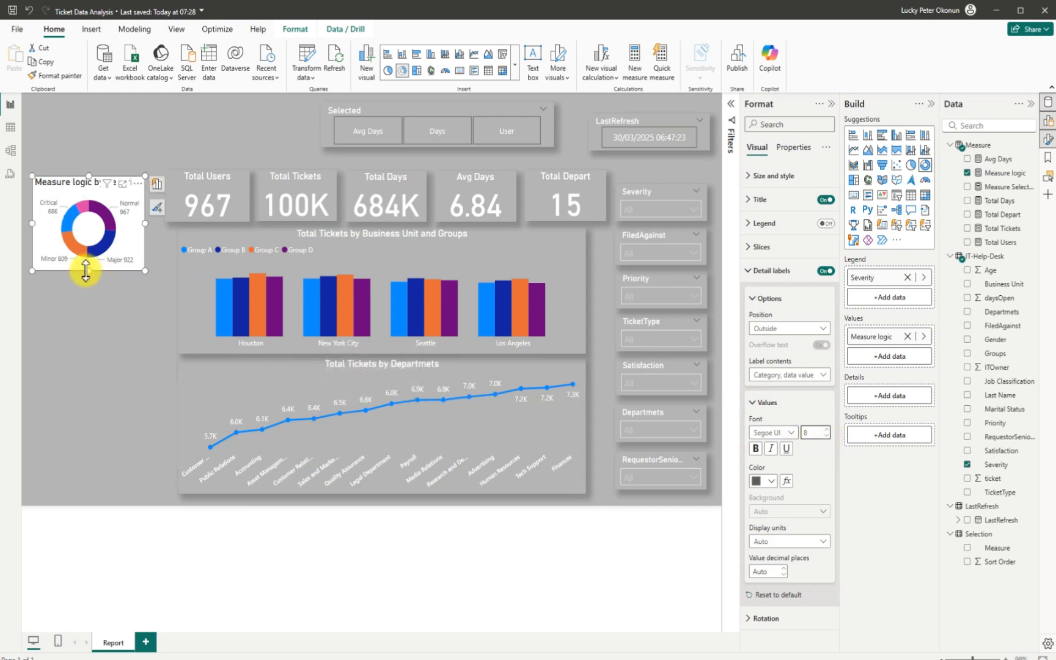
{"action": "mouse_move", "coordinate": [145, 224]}
{"action": "left_mouse_down"}
{"action": "mouse_move", "coordinate": [155, 226]}
{"action": "mouse_move", "coordinate": [128, 225]}
{"action": "left_mouse_up"}
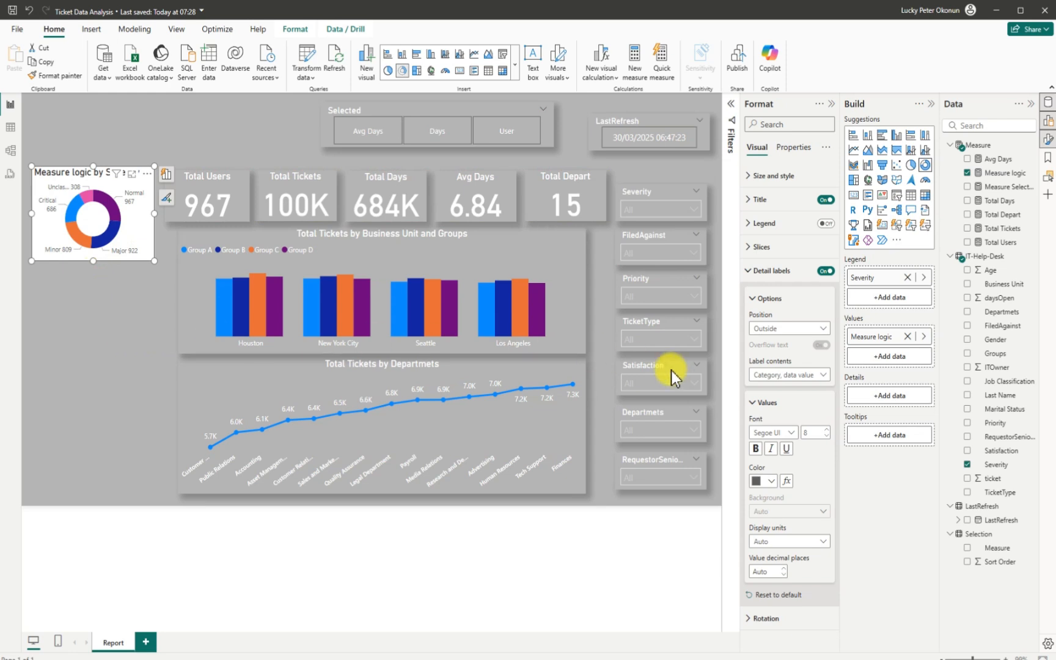
{"action": "left_click", "coordinate": [822, 375]}
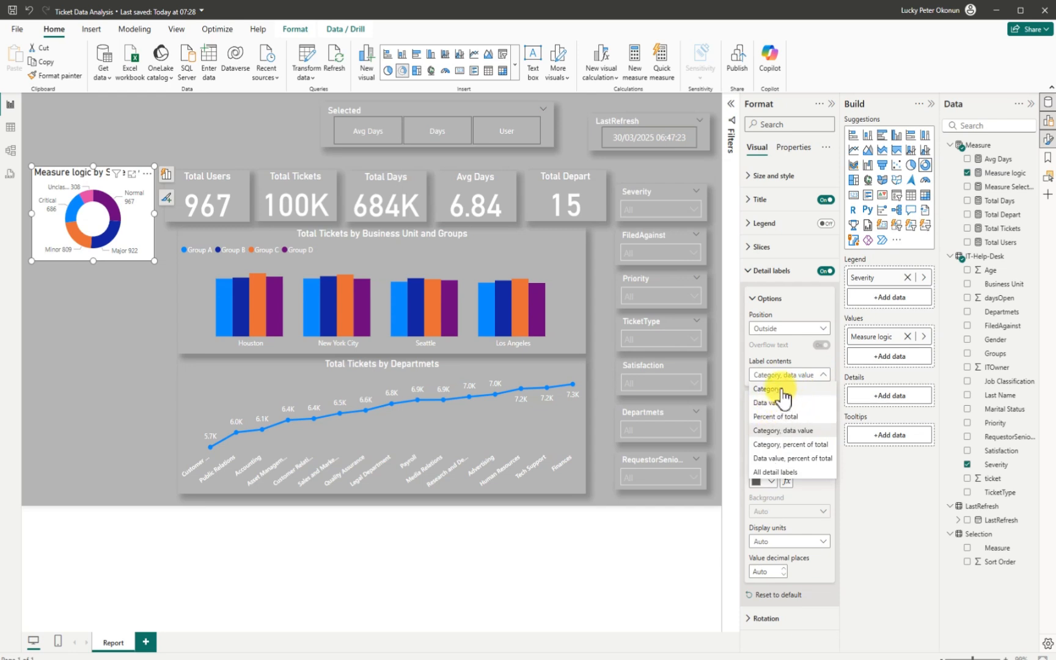
{"action": "left_click", "coordinate": [781, 389]}
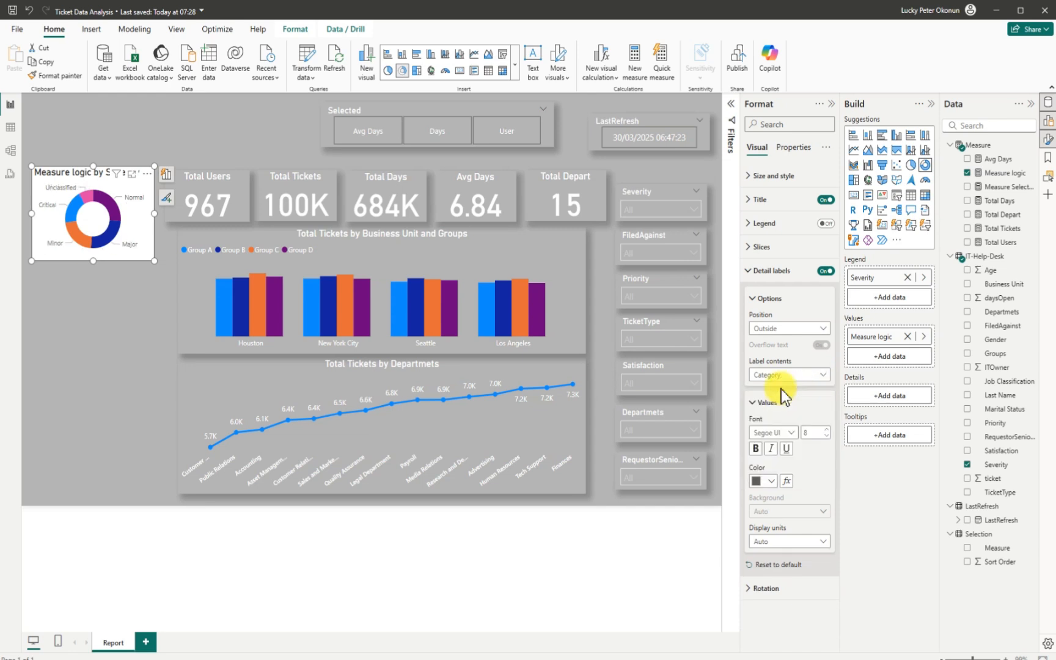
{"action": "left_click", "coordinate": [149, 257]}
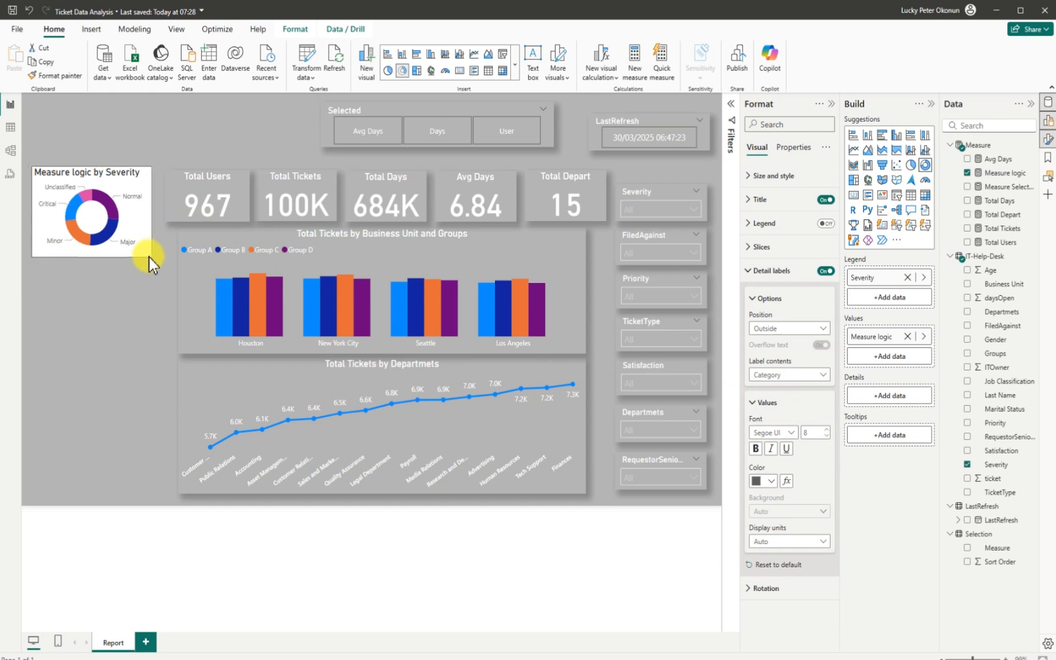
{"action": "left_click_drag", "start_coordinate": [149, 257], "coordinate": [93, 257]}
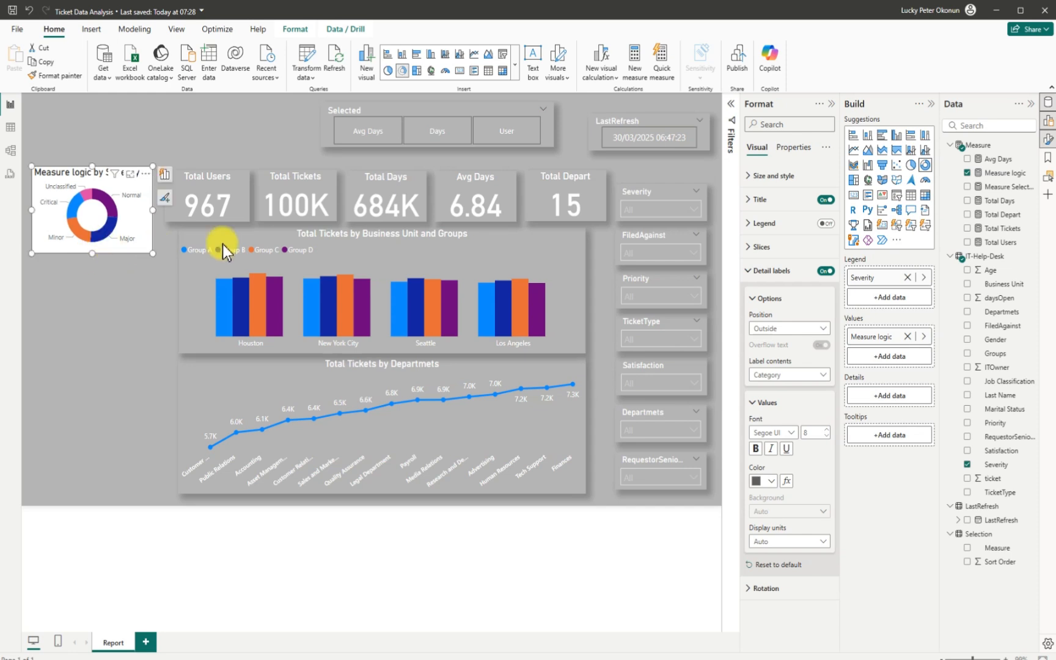
- Check how the category-labelled donut chart responds to User, Days and Avg Days in the slicer, and clear the selection
{"action": "left_click", "coordinate": [505, 135]}
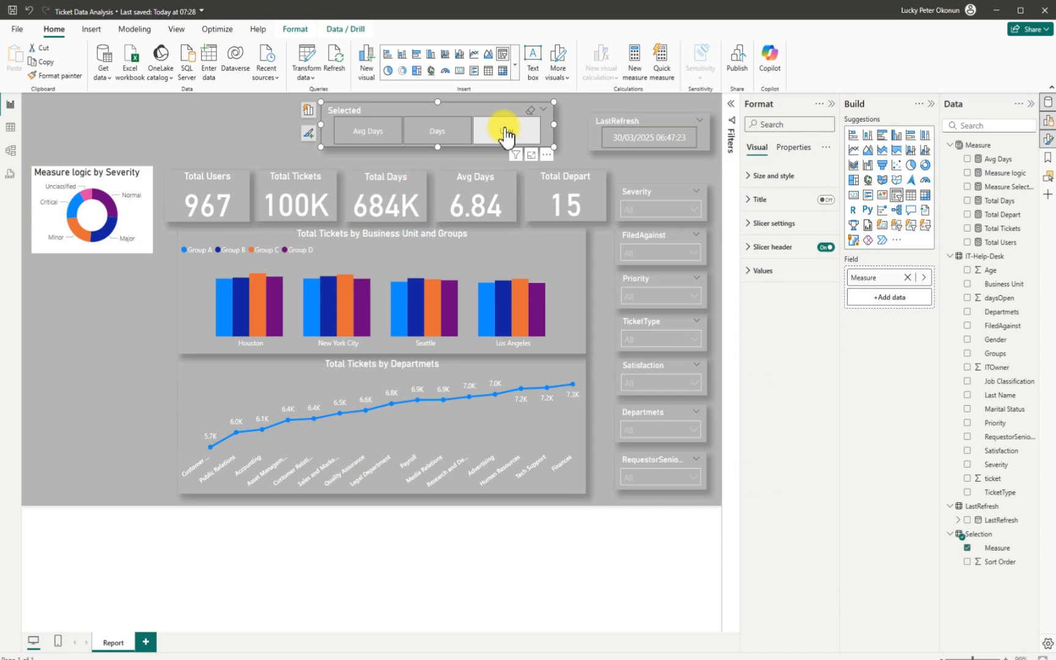
{"action": "left_click", "coordinate": [505, 134]}
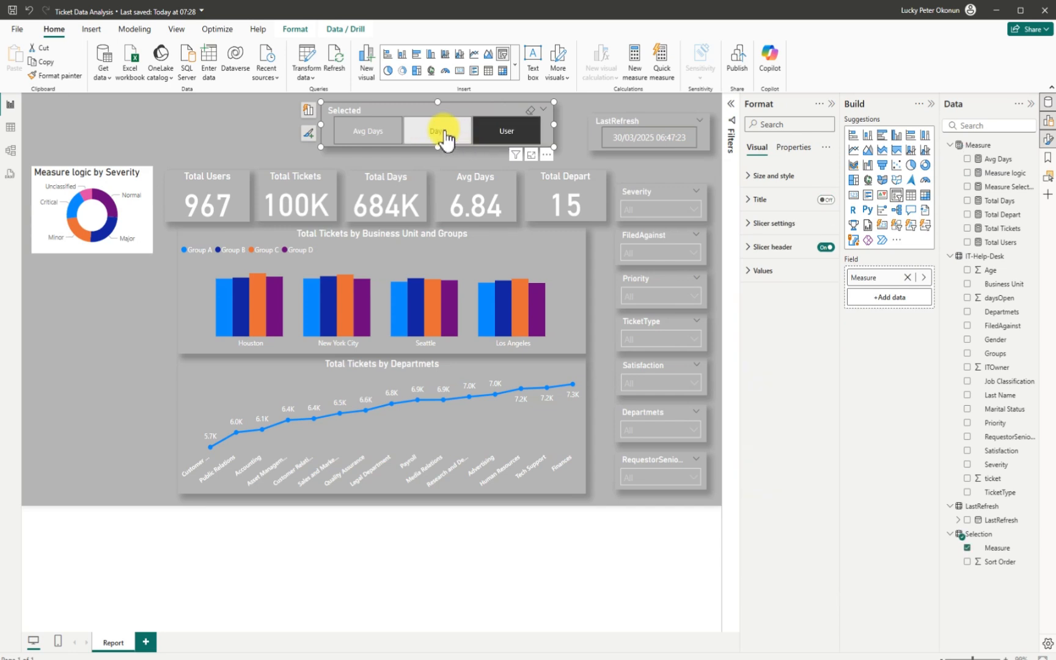
{"action": "left_click", "coordinate": [444, 137]}
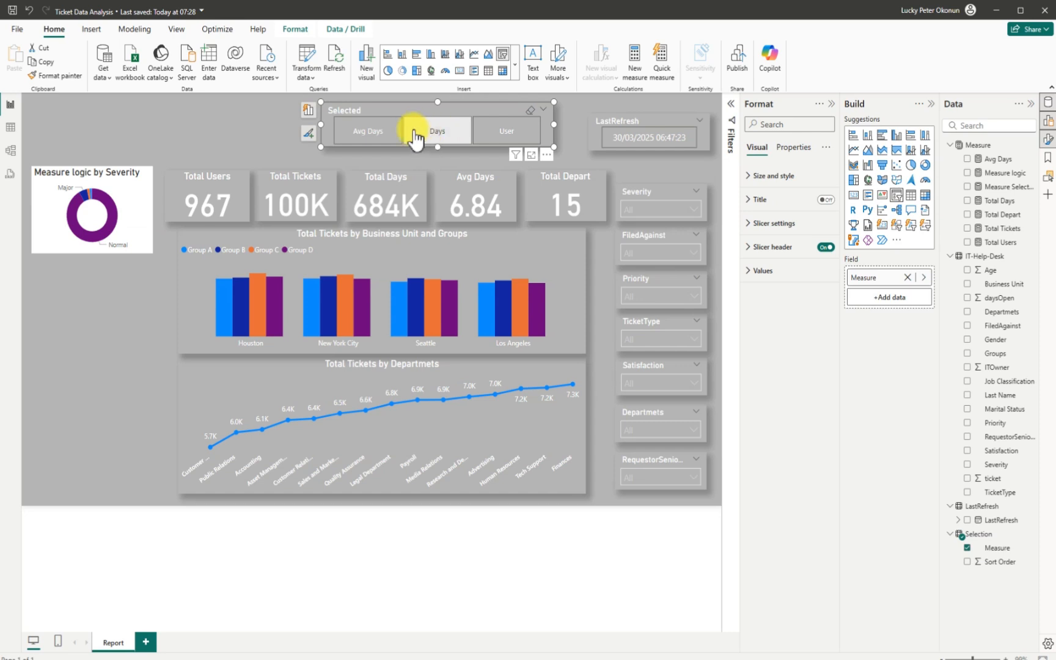
{"action": "left_click", "coordinate": [377, 136]}
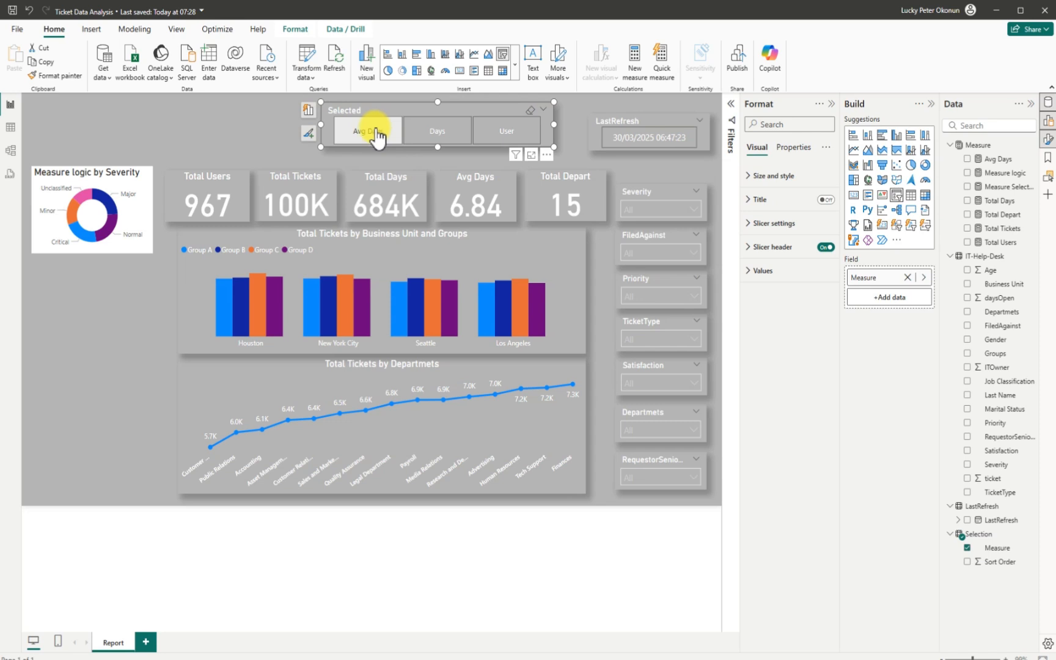
{"action": "left_click", "coordinate": [377, 136]}
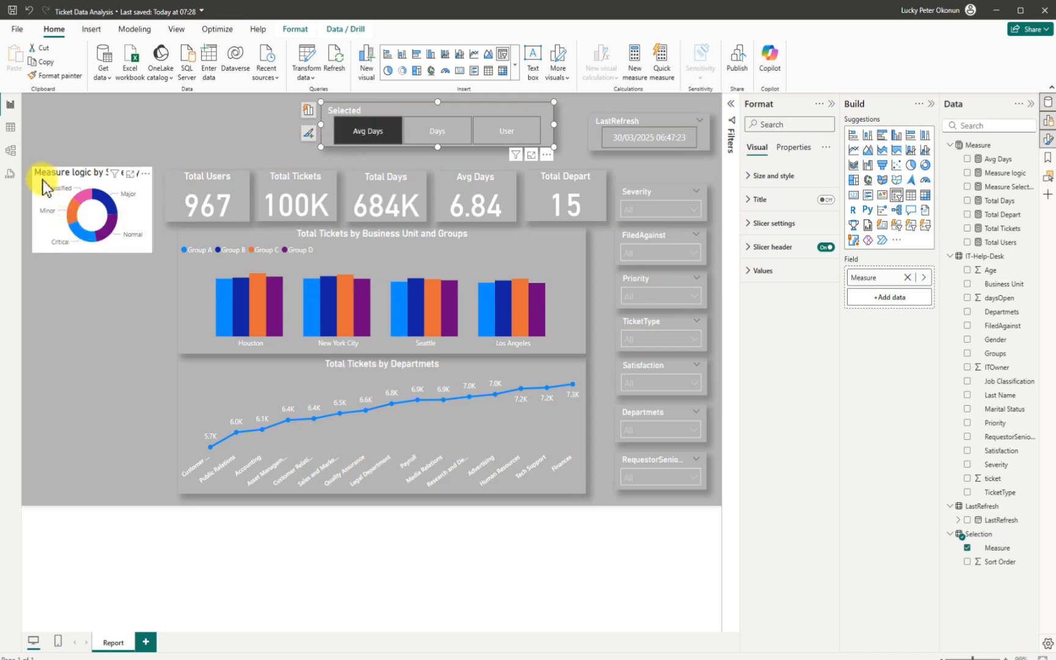
{"action": "left_click", "coordinate": [61, 182]}
{"action": "left_click", "coordinate": [365, 132]}
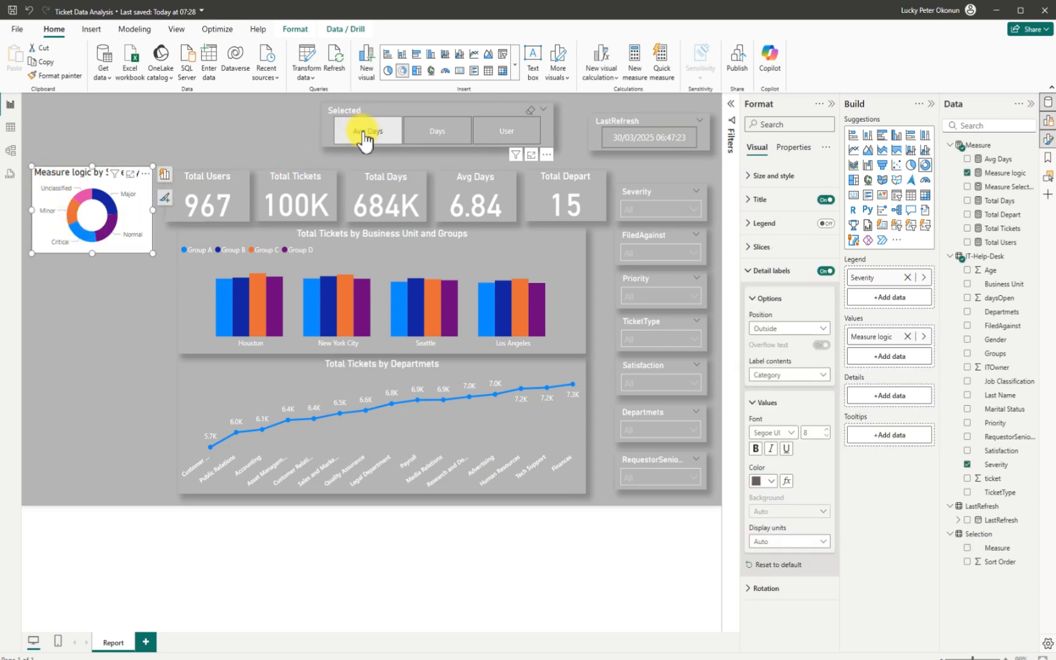
{"action": "left_click", "coordinate": [365, 135]}
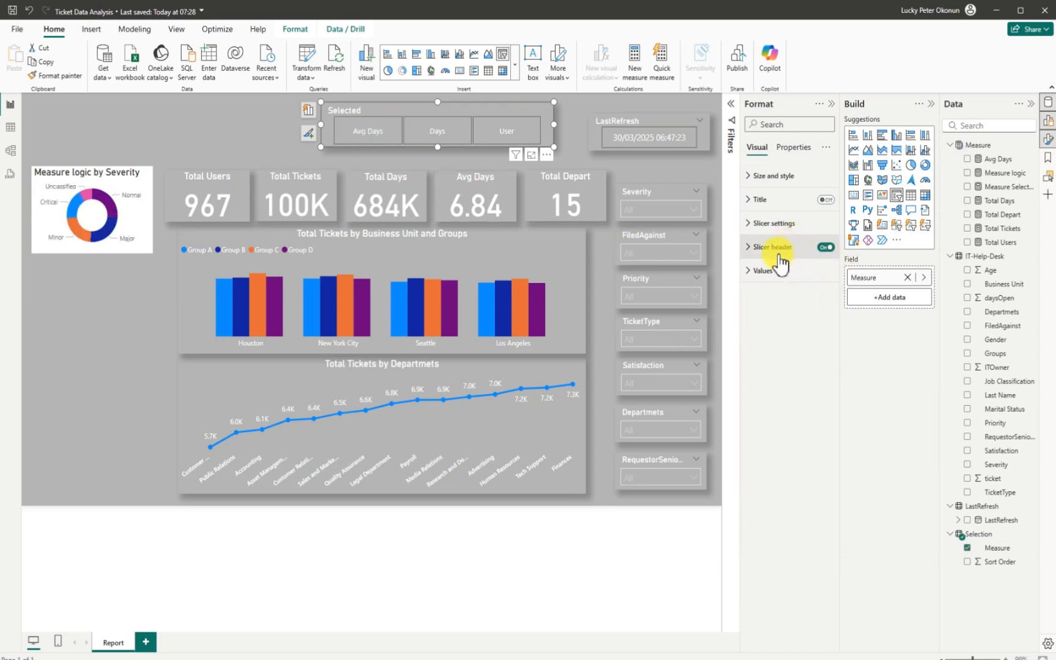
- Remove the "Selected" title text from the header of the measure tile slicer
{"action": "left_click", "coordinate": [752, 247]}
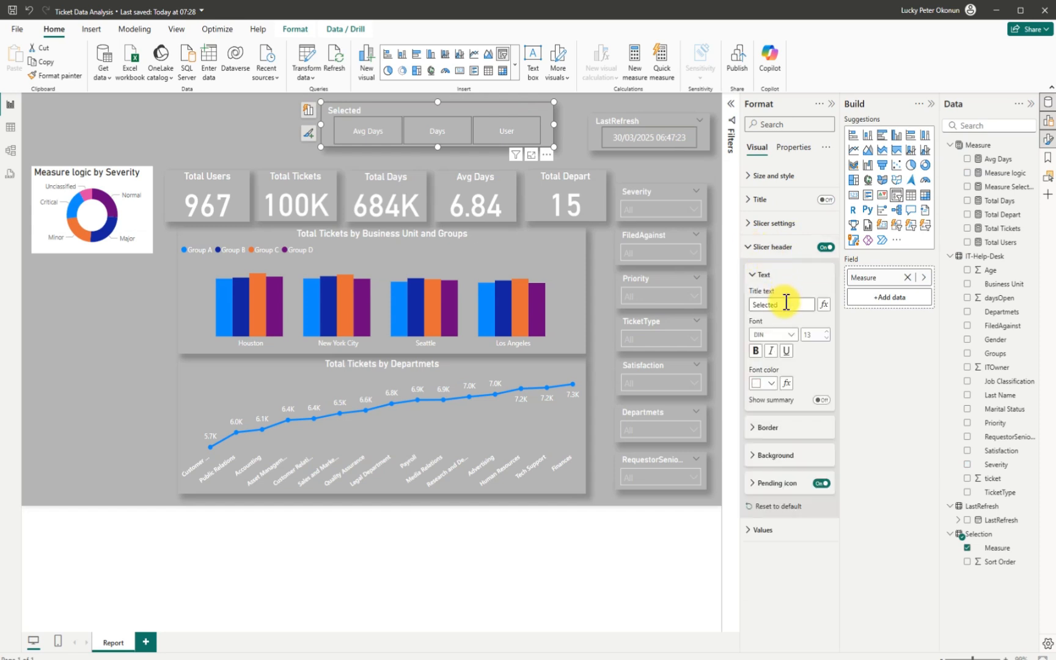
{"action": "left_click_drag", "start_coordinate": [785, 302], "coordinate": [739, 308]}
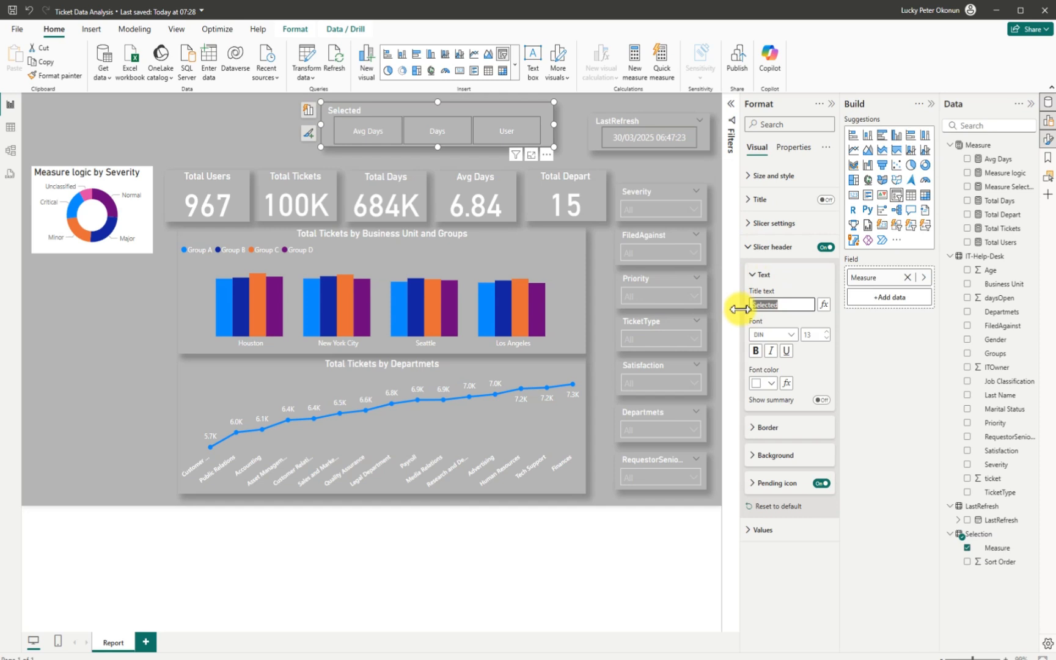
{"action": "key", "text": "BackSpace"}
{"action": "left_click", "coordinate": [787, 299]}
{"action": "key", "text": "BackSpace"}
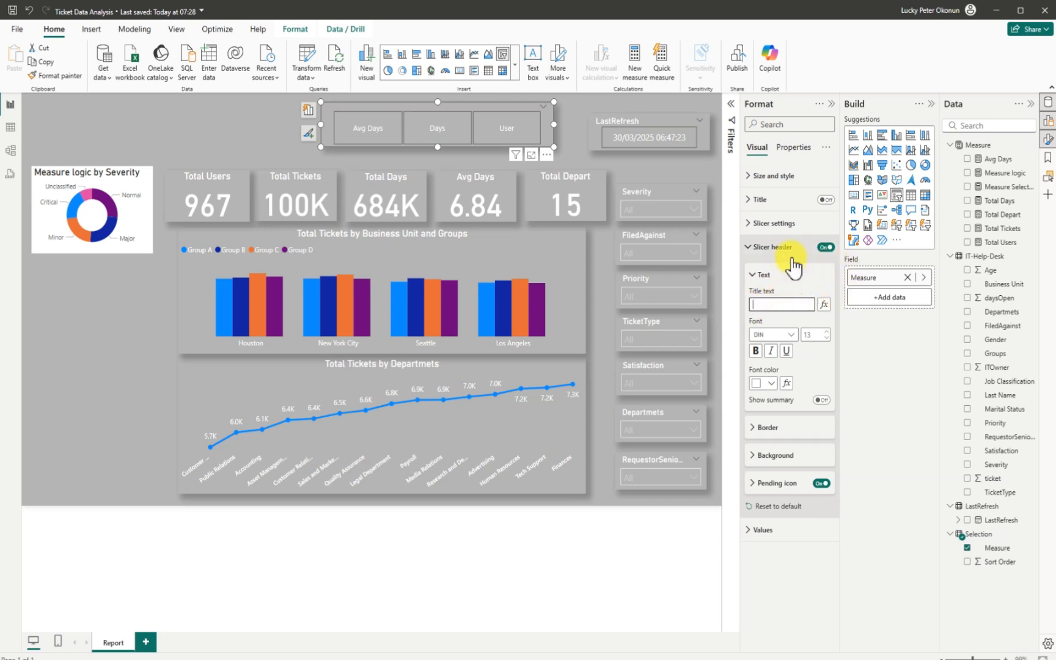
- Turn off the slicer header of the measure tile slicer
{"action": "left_click", "coordinate": [824, 248]}
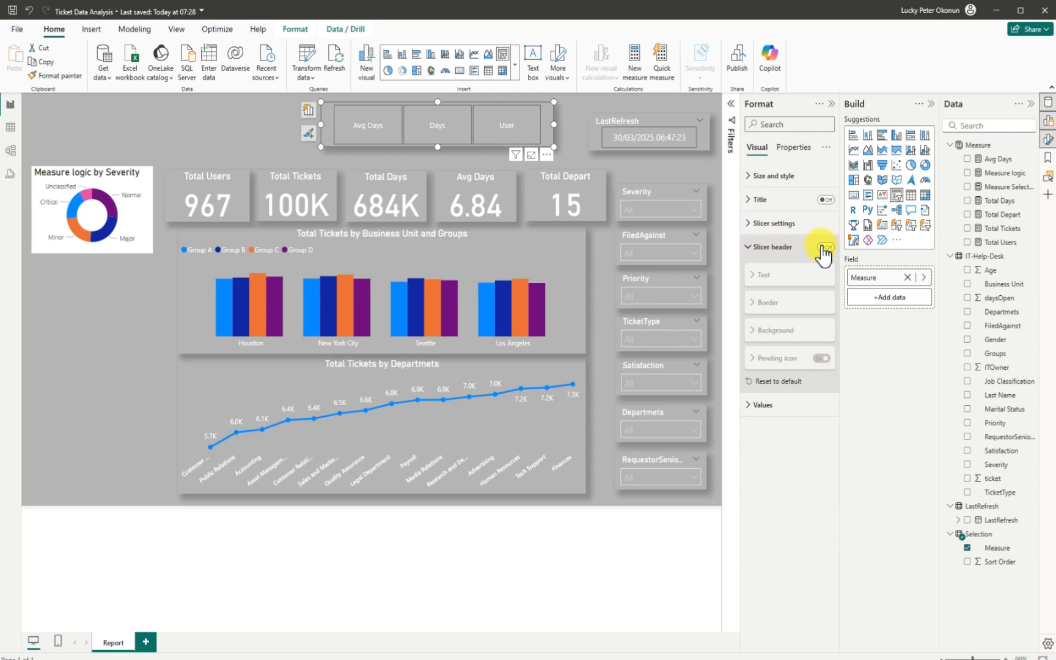
- Shorten the Severity donut chart's title to "by Severity" and centre it
{"action": "left_click", "coordinate": [115, 186]}
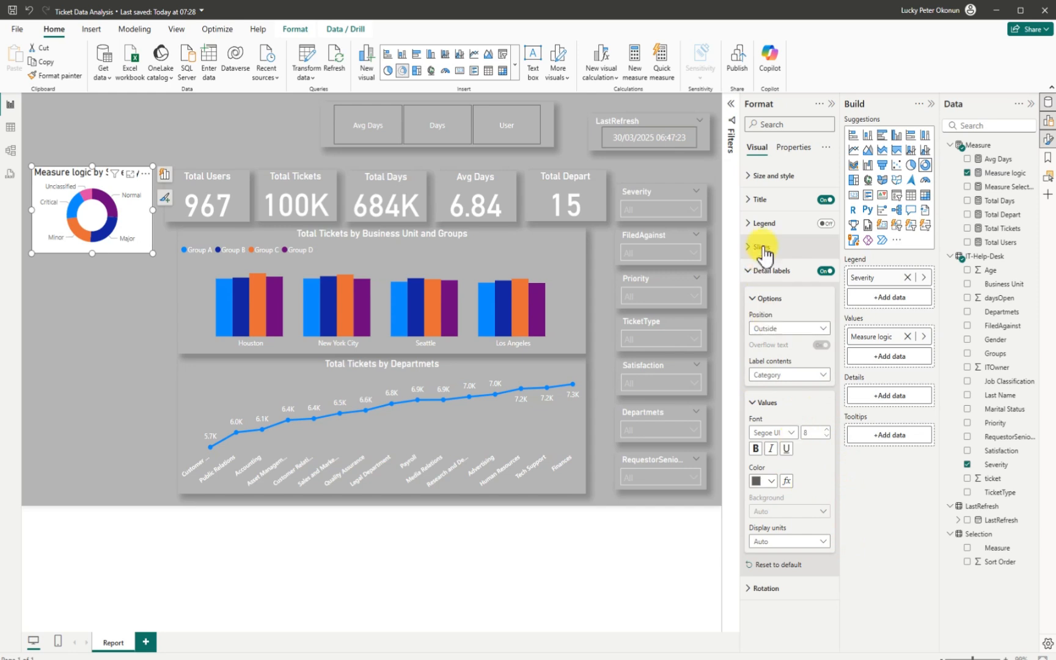
{"action": "left_click", "coordinate": [745, 200]}
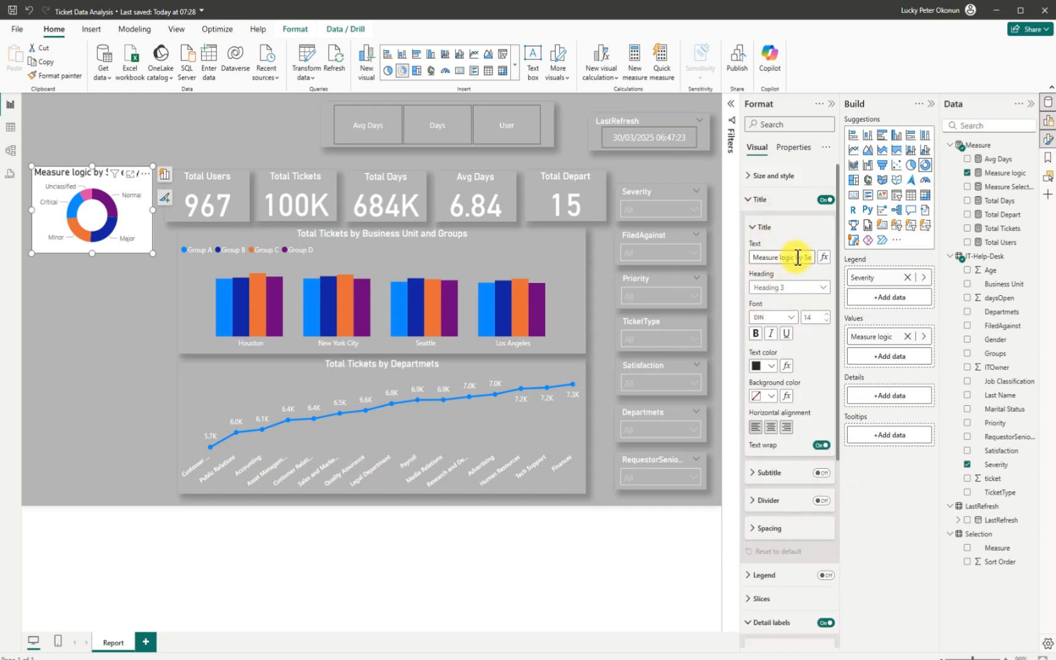
{"action": "left_click_drag", "start_coordinate": [753, 258], "coordinate": [786, 254]}
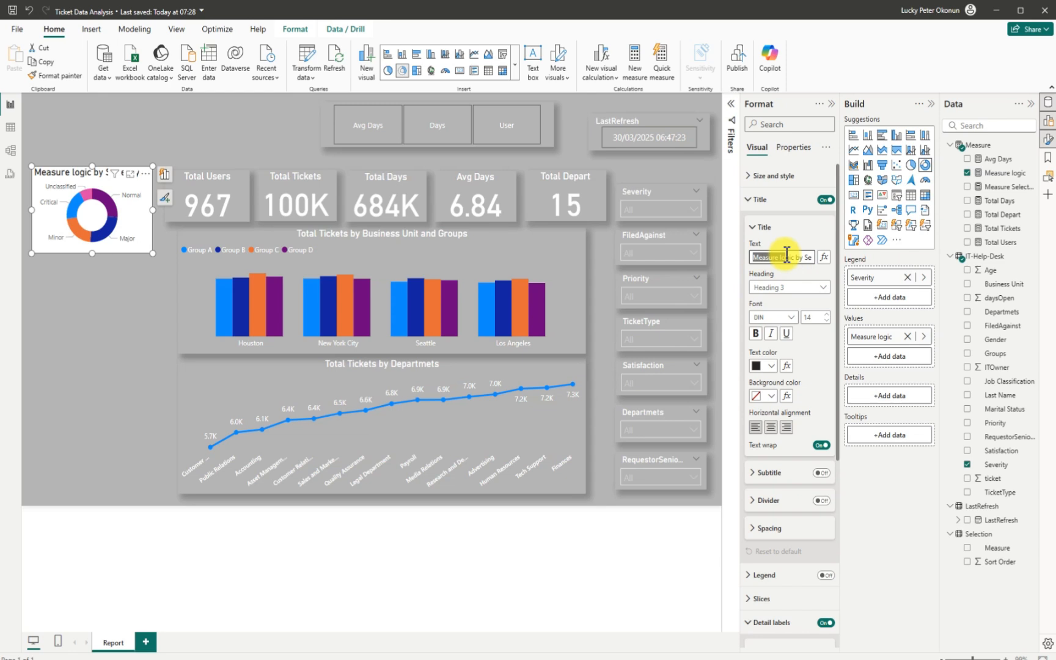
{"action": "left_click_drag", "start_coordinate": [786, 254], "coordinate": [794, 255]}
{"action": "key", "text": "BackSpace"}
{"action": "left_click", "coordinate": [769, 427]}
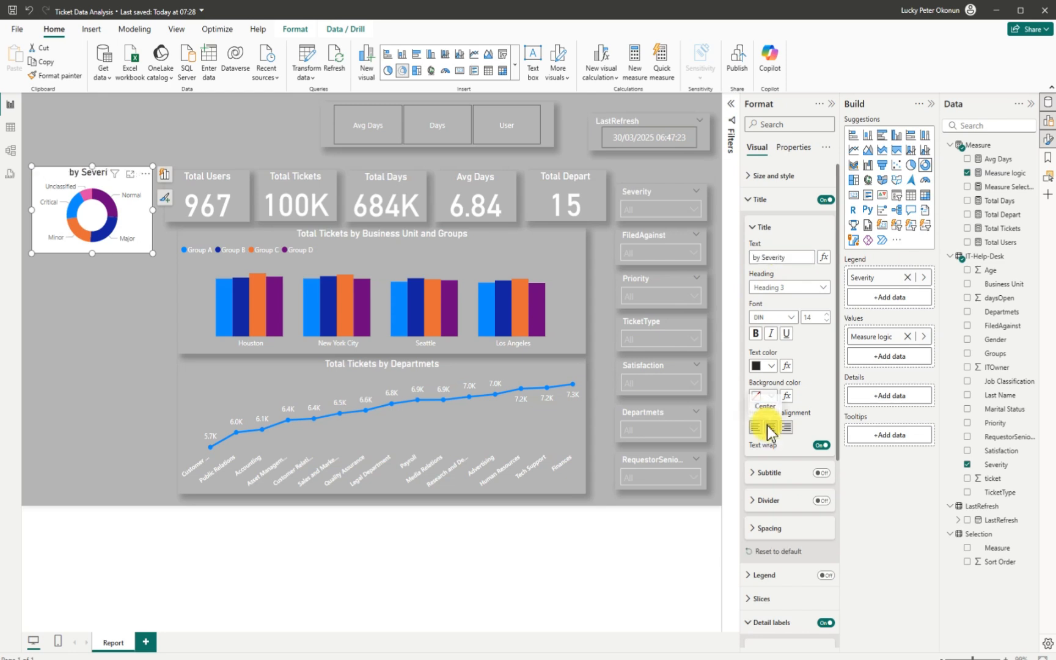
- Turn off the Severity donut chart's background and set its title text colour to white
{"action": "left_click", "coordinate": [745, 178]}
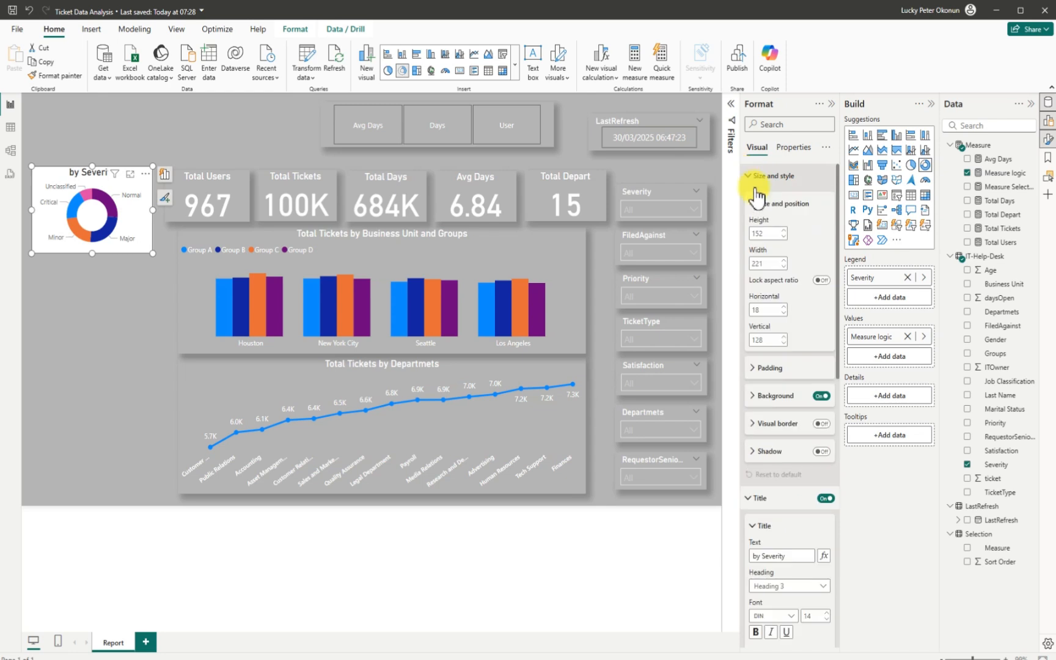
{"action": "left_click", "coordinate": [821, 397]}
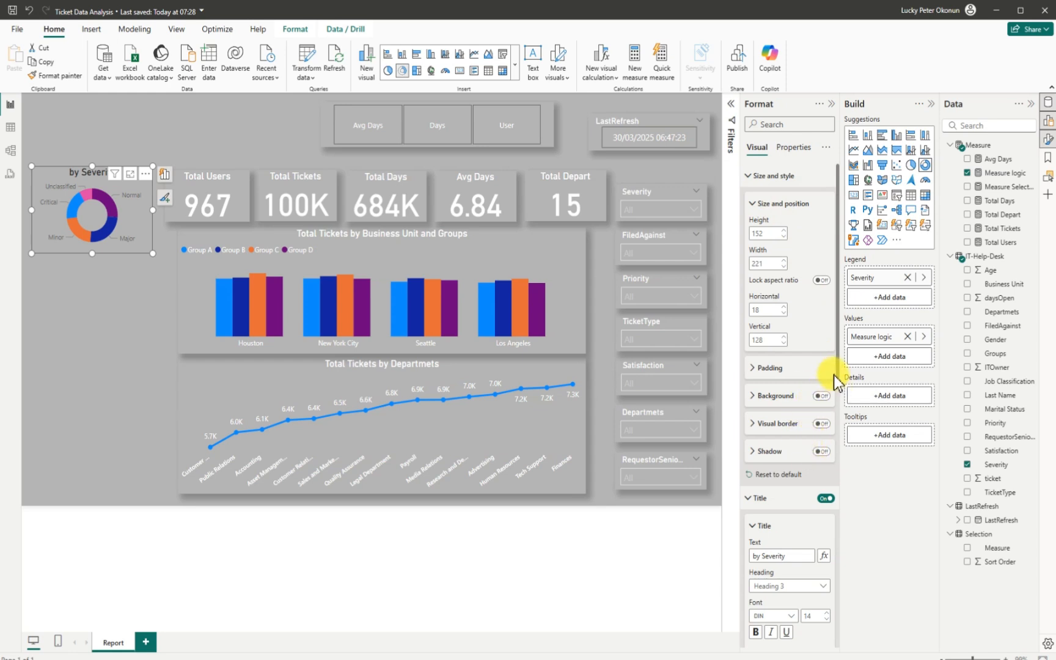
{"action": "left_click_drag", "start_coordinate": [839, 371], "coordinate": [833, 481]}
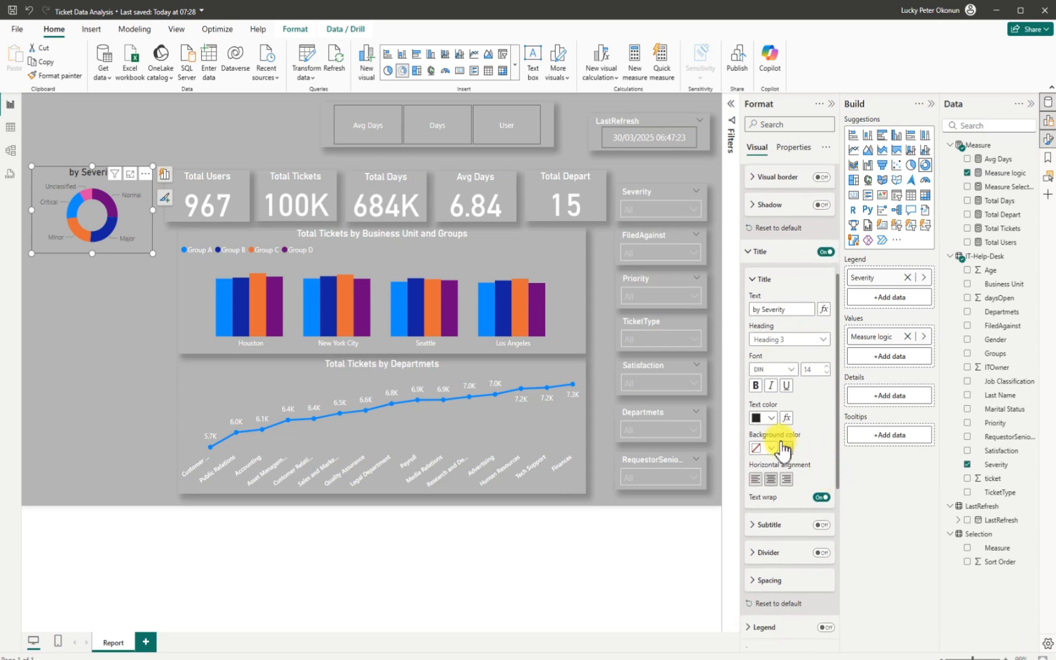
{"action": "left_click", "coordinate": [771, 418]}
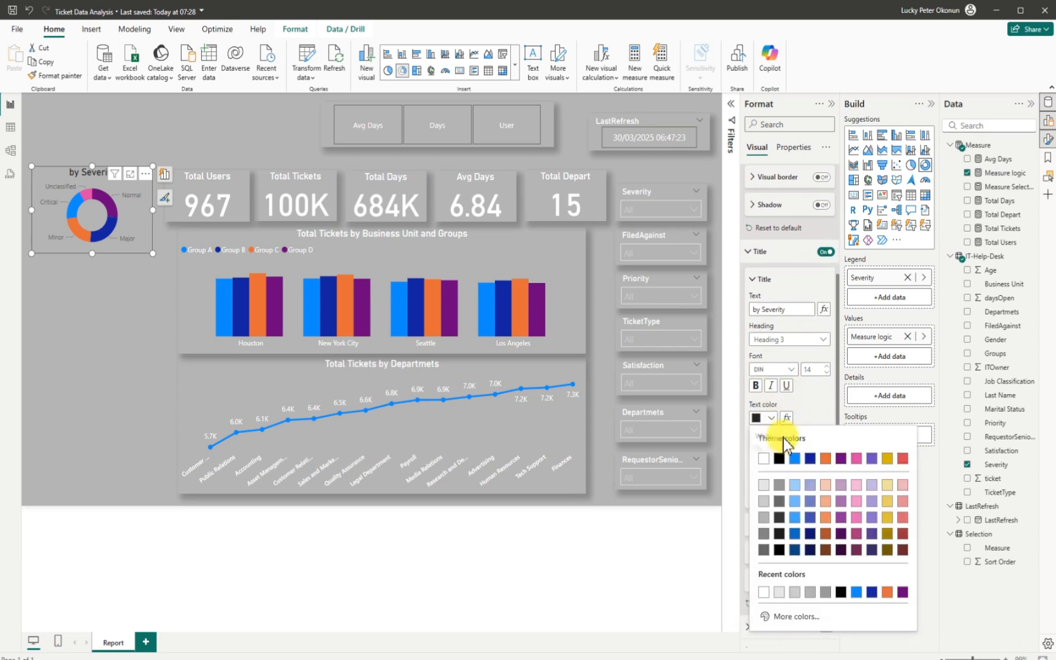
{"action": "left_click", "coordinate": [764, 458]}
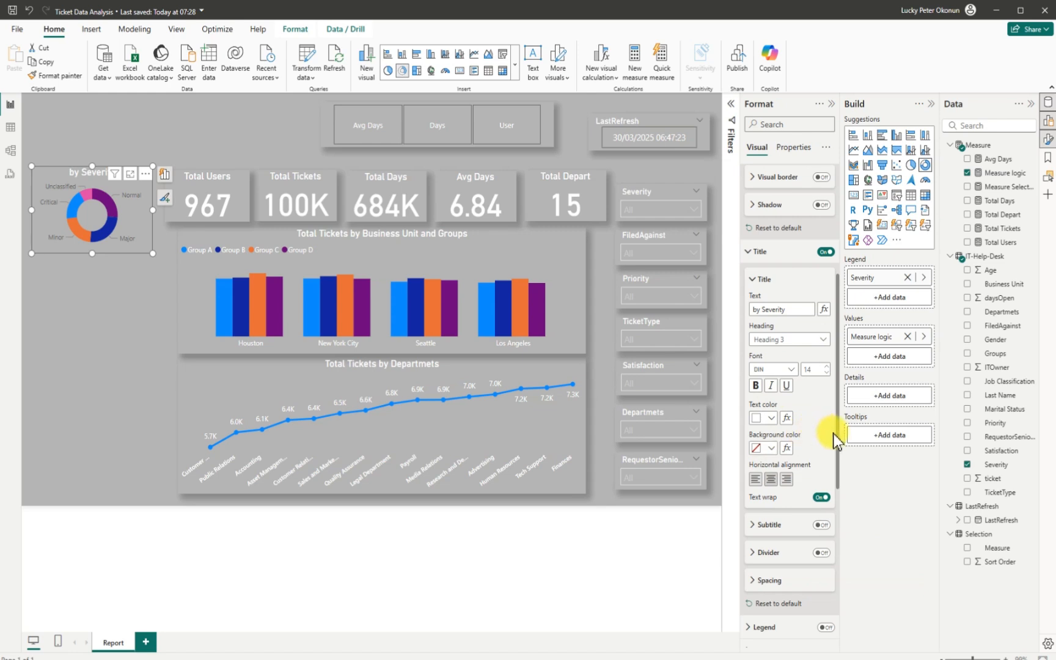
- Set the colour of the Severity donut chart's detail label values to white
{"action": "left_click_drag", "start_coordinate": [836, 464], "coordinate": [831, 611]}
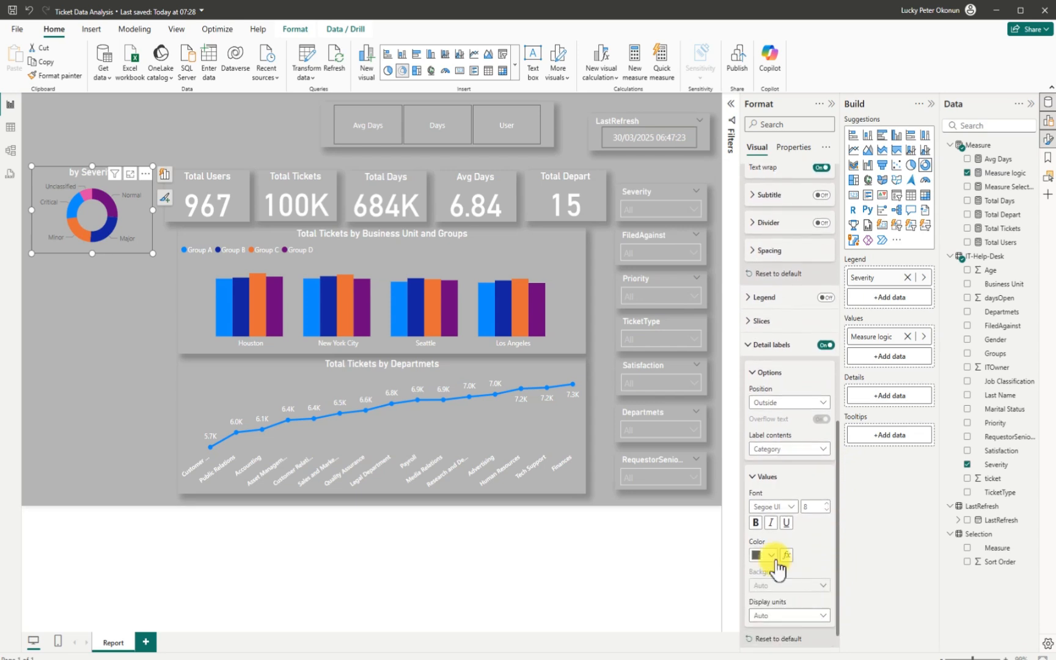
{"action": "left_click", "coordinate": [771, 554]}
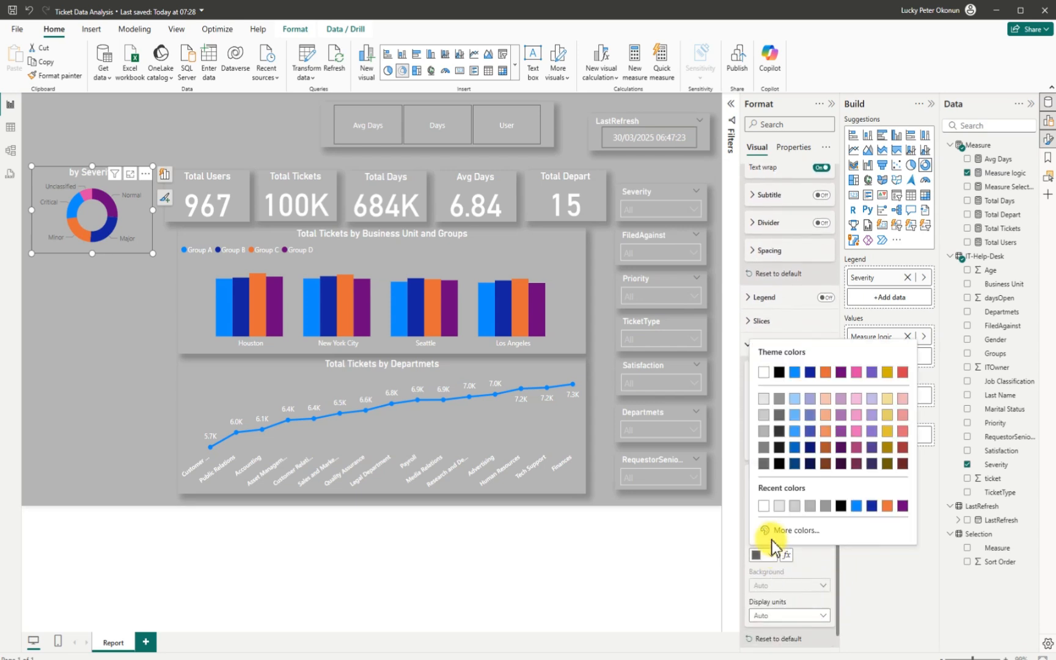
{"action": "left_click", "coordinate": [763, 371]}
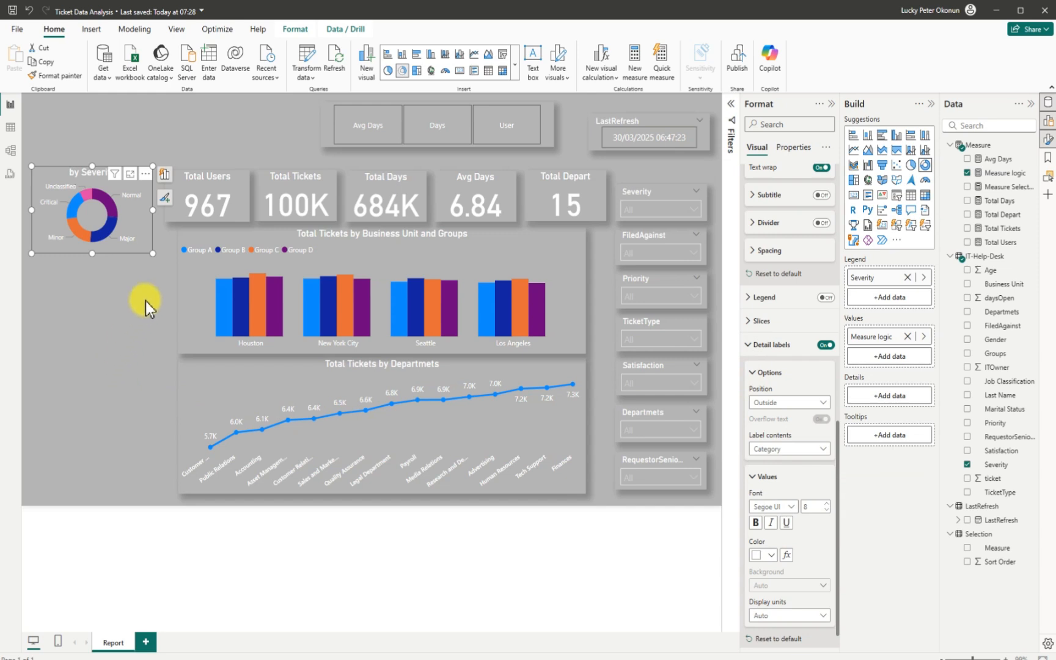
- Resize the Severity donut chart to about 230 wide by 140 high and turn on its shadow
{"action": "mouse_move", "coordinate": [150, 252]}
{"action": "left_mouse_down"}
{"action": "mouse_move", "coordinate": [149, 234]}
{"action": "mouse_move", "coordinate": [160, 238]}
{"action": "mouse_move", "coordinate": [152, 247]}
{"action": "left_mouse_up"}
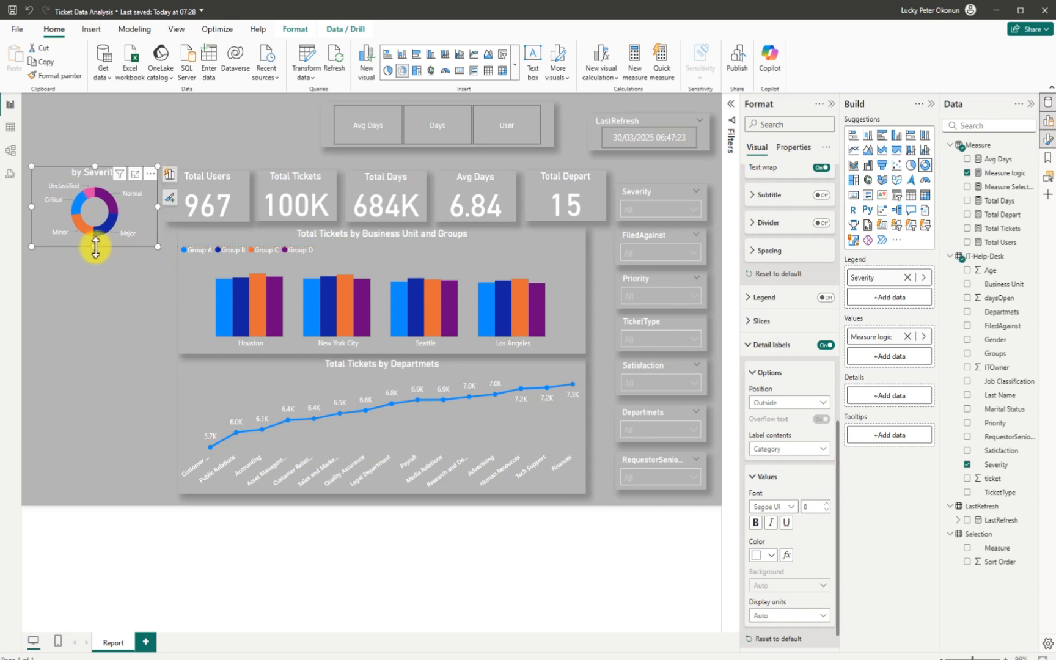
{"action": "left_click", "coordinate": [96, 249]}
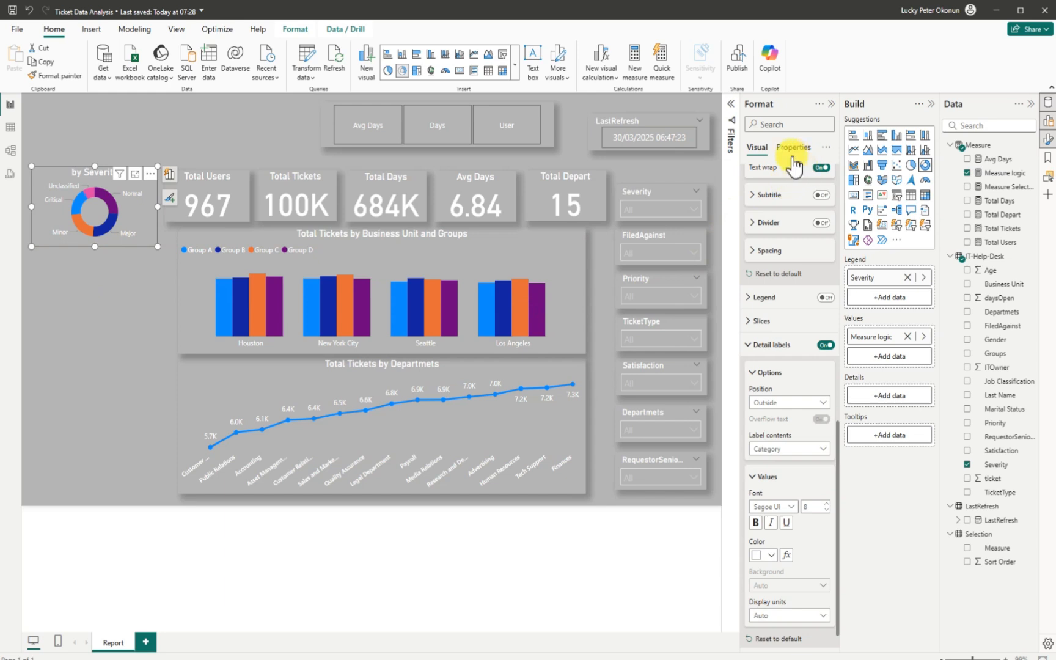
{"action": "left_click_drag", "start_coordinate": [832, 431], "coordinate": [825, 146]}
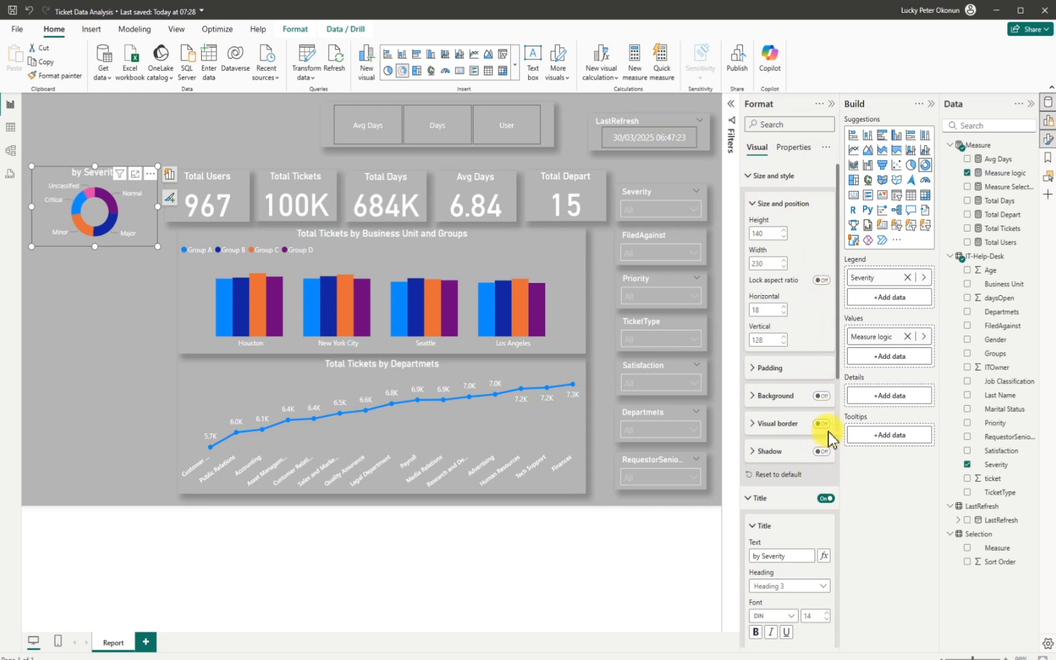
{"action": "left_click", "coordinate": [820, 451]}
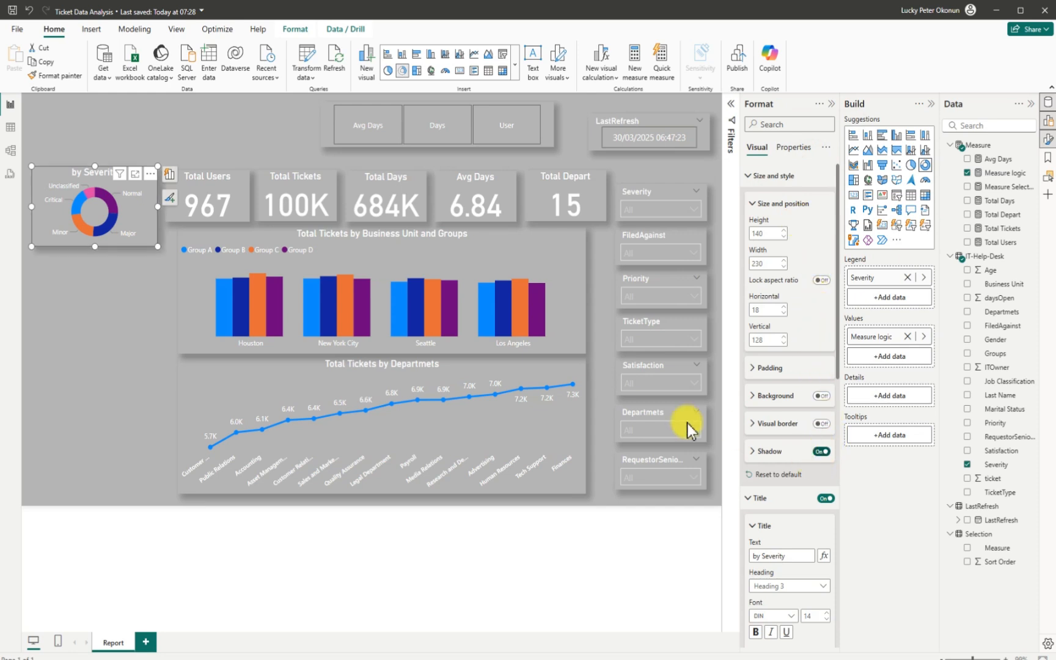
{"action": "left_click", "coordinate": [118, 296]}
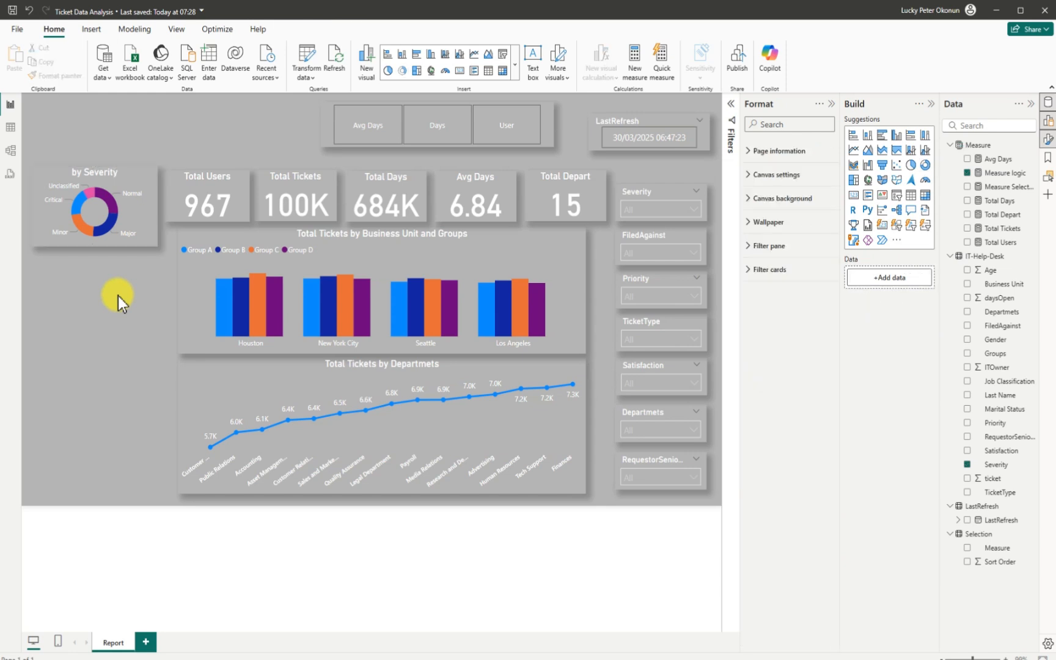
- Duplicate the Severity donut chart and place the copy directly below the original, at a vertical position of about 278
{"action": "left_click", "coordinate": [61, 176]}
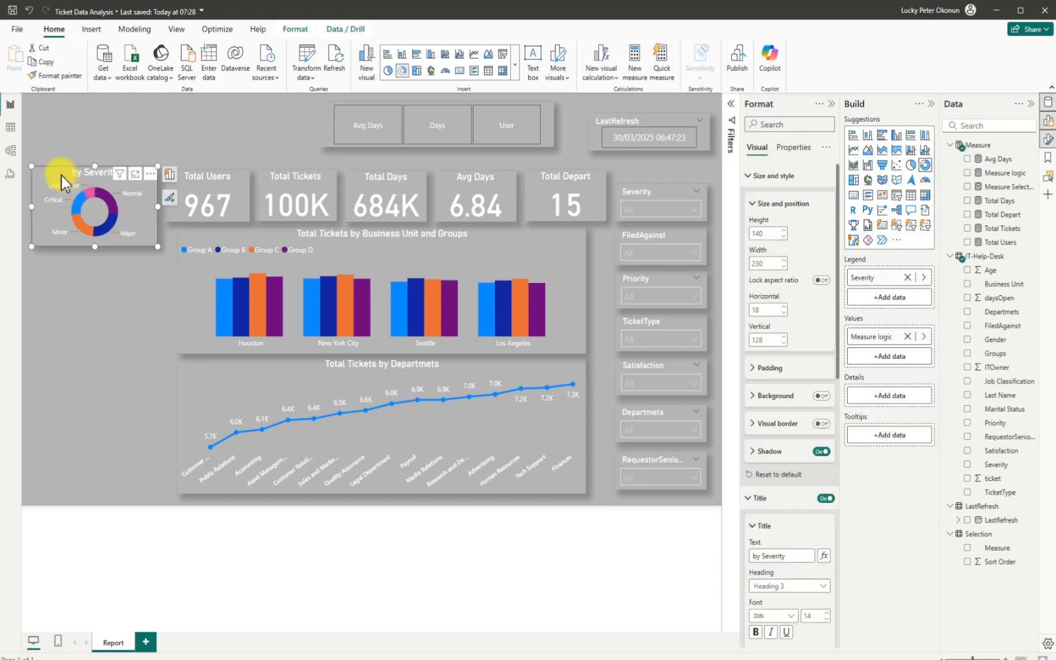
{"action": "key", "text": "ctrl+c"}
{"action": "key", "text": "ctrl+v"}
{"action": "left_click_drag", "start_coordinate": [61, 176], "coordinate": [59, 259]}
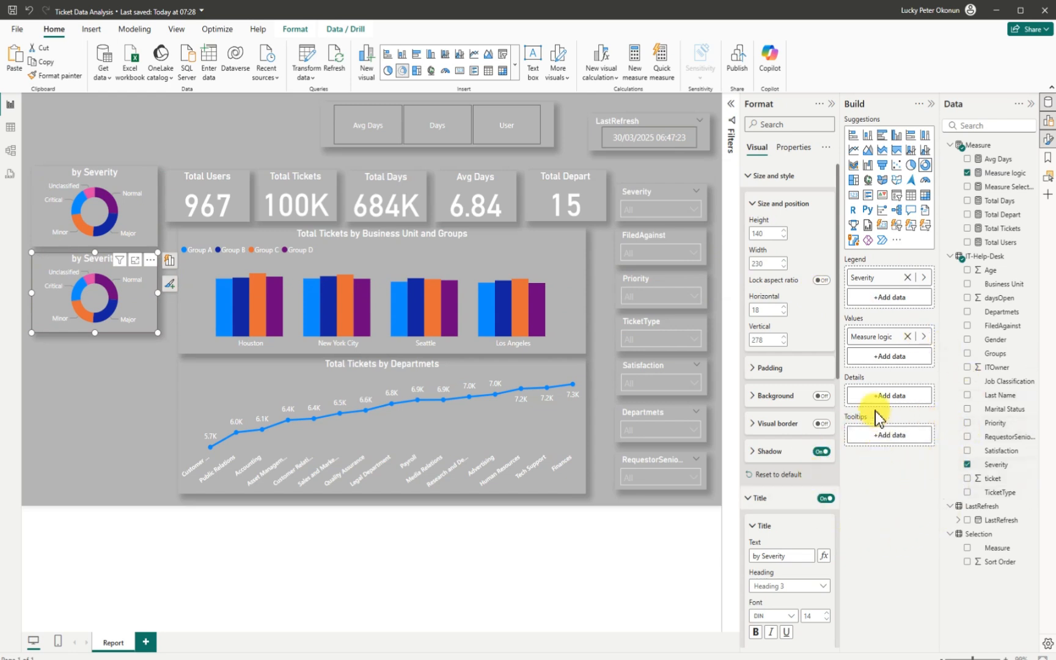
- Replace Severity with Priority as the legend field of the copied donut chart
{"action": "left_click", "coordinate": [830, 107]}
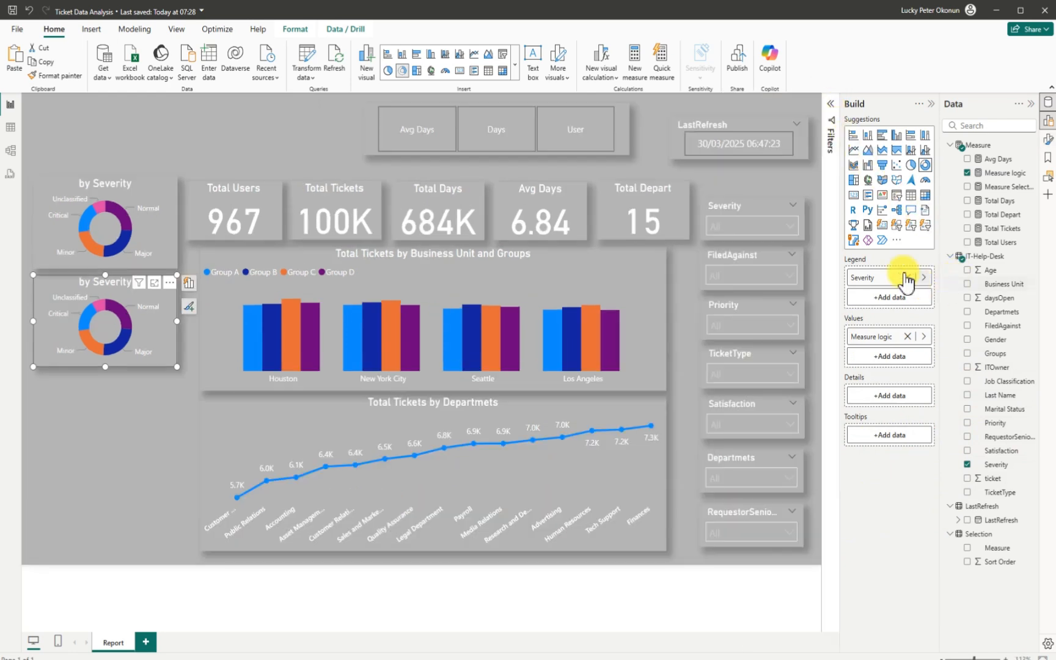
{"action": "left_click", "coordinate": [908, 278]}
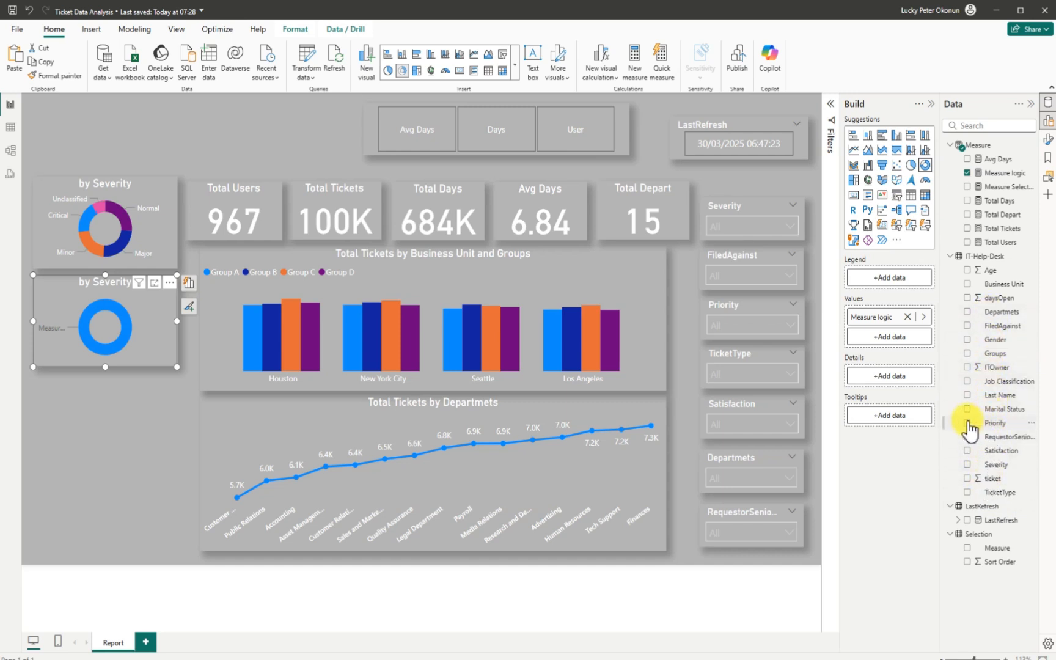
{"action": "left_click", "coordinate": [967, 423]}
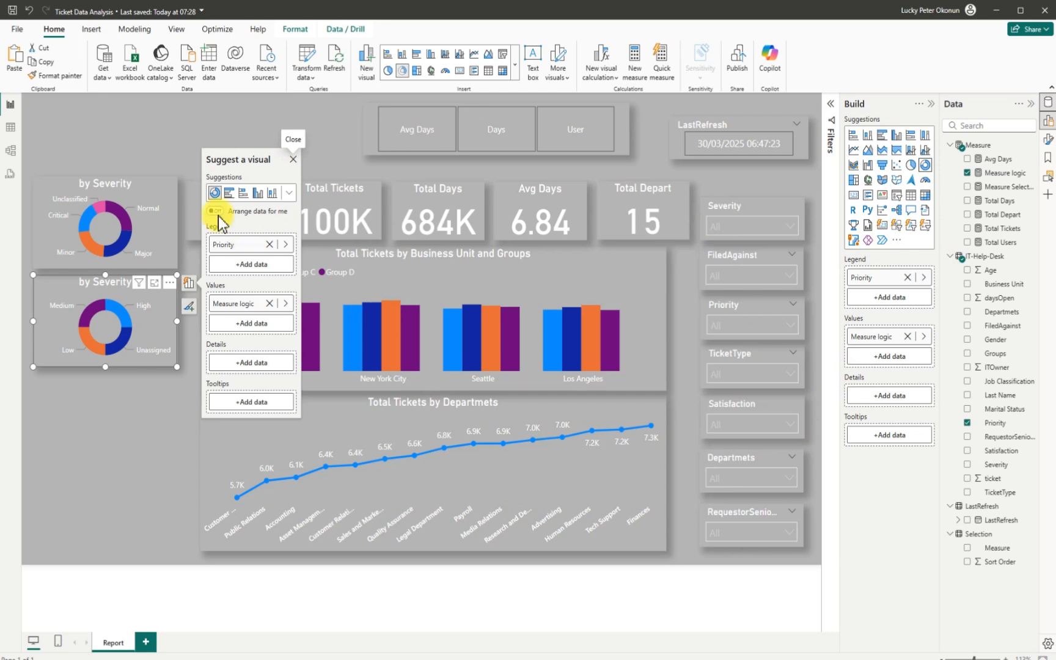
- Change the title of the copied donut chart to "by Priority" and deselect the chart
{"action": "left_click", "coordinate": [169, 284]}
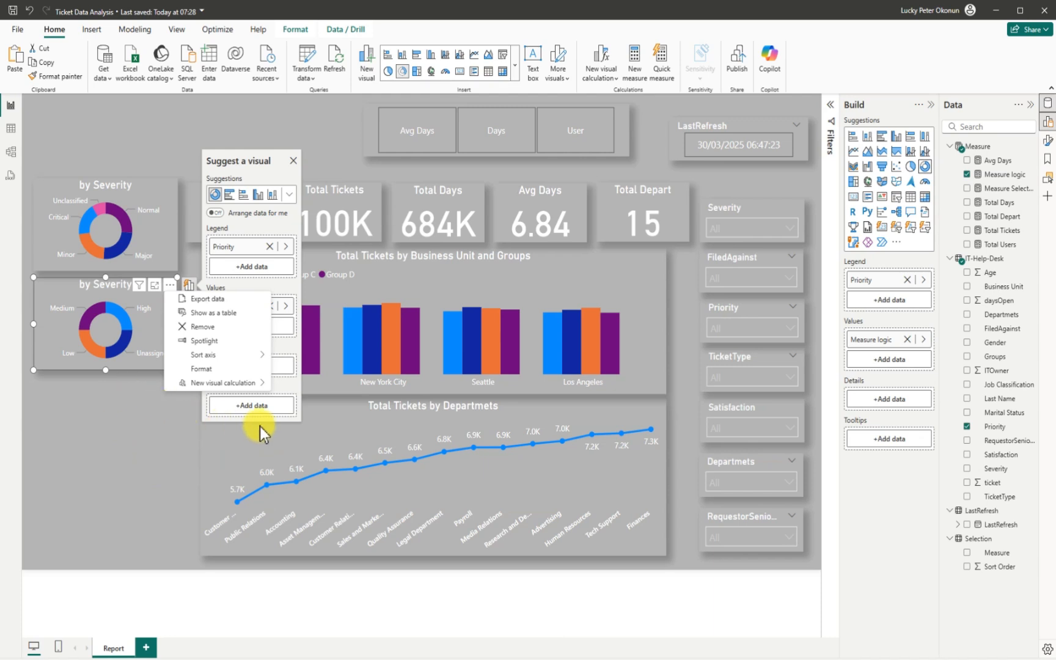
{"action": "left_click", "coordinate": [208, 368]}
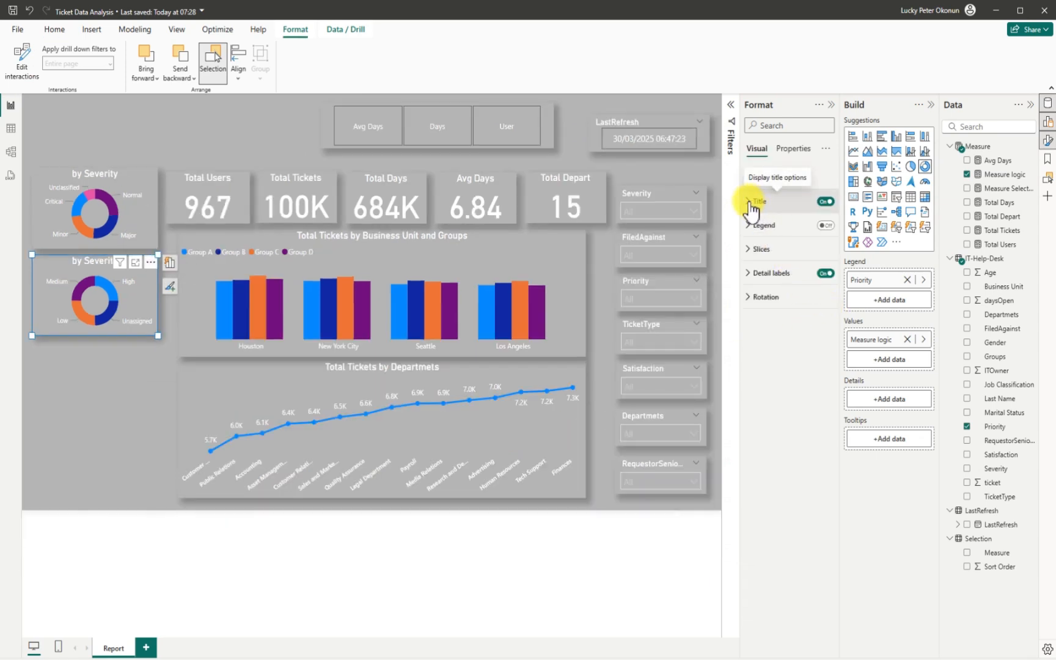
{"action": "left_click", "coordinate": [748, 203]}
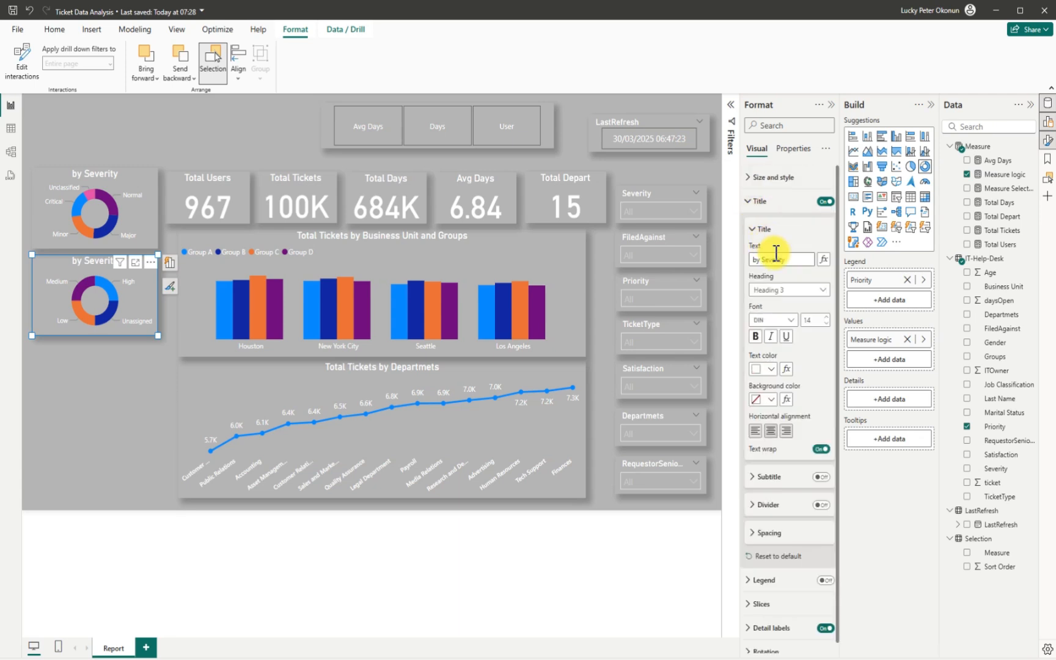
{"action": "left_click_drag", "start_coordinate": [786, 261], "coordinate": [763, 264]}
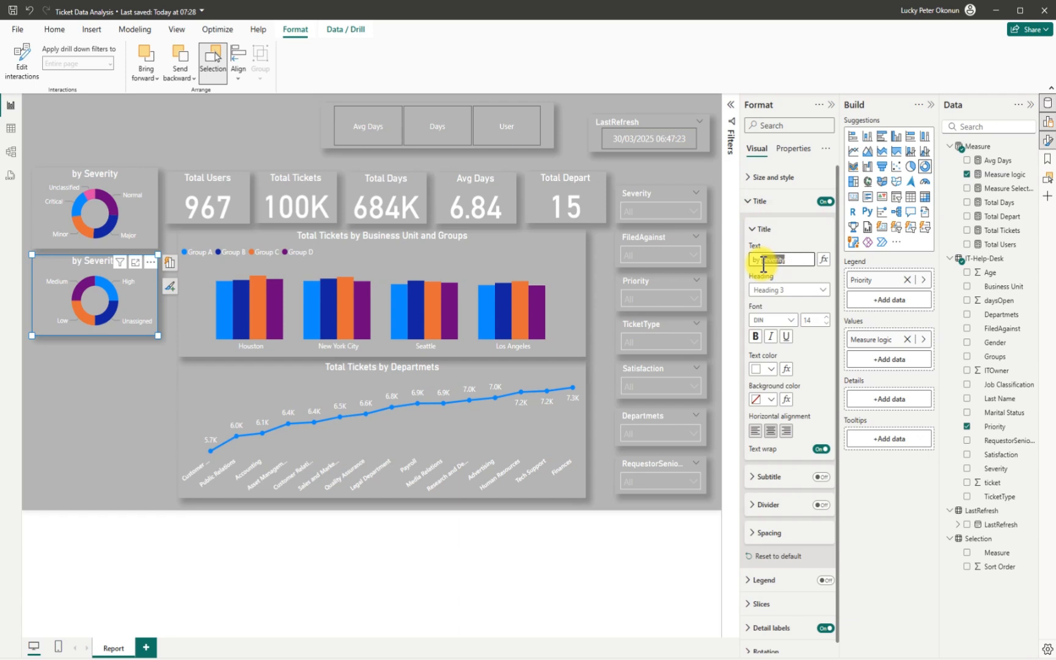
{"action": "key", "text": "BackSpace"}
{"action": "type", "text": "Priority"}
{"action": "left_click", "coordinate": [49, 267]}
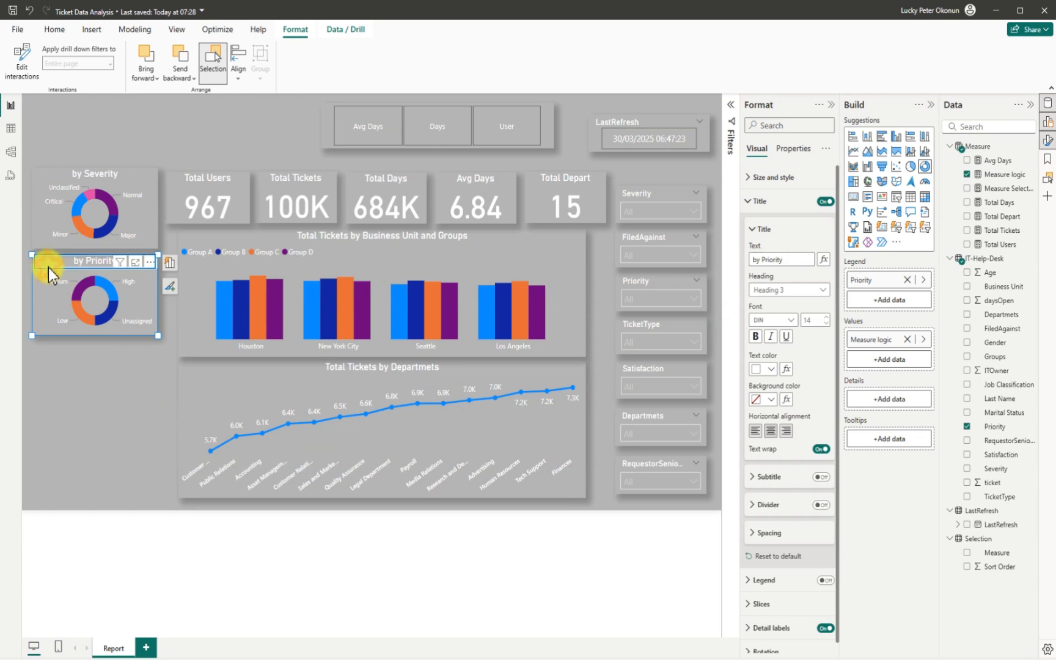
{"action": "left_click", "coordinate": [96, 361]}
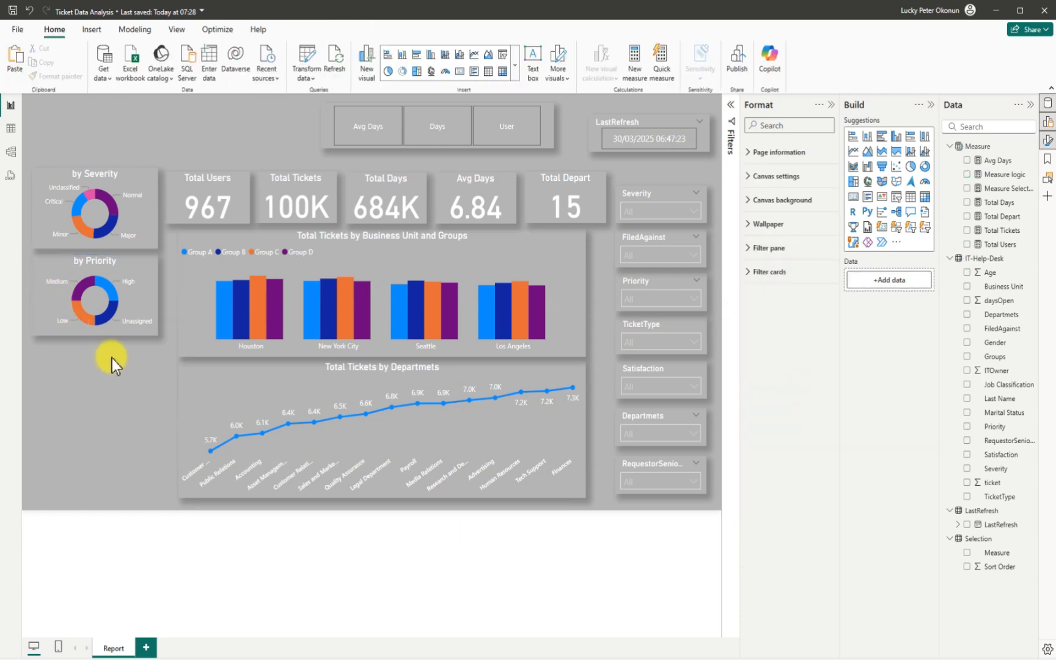
- Duplicate the Priority donut chart below the original and replace the copy's legend field with TicketType
{"action": "left_click", "coordinate": [40, 262]}
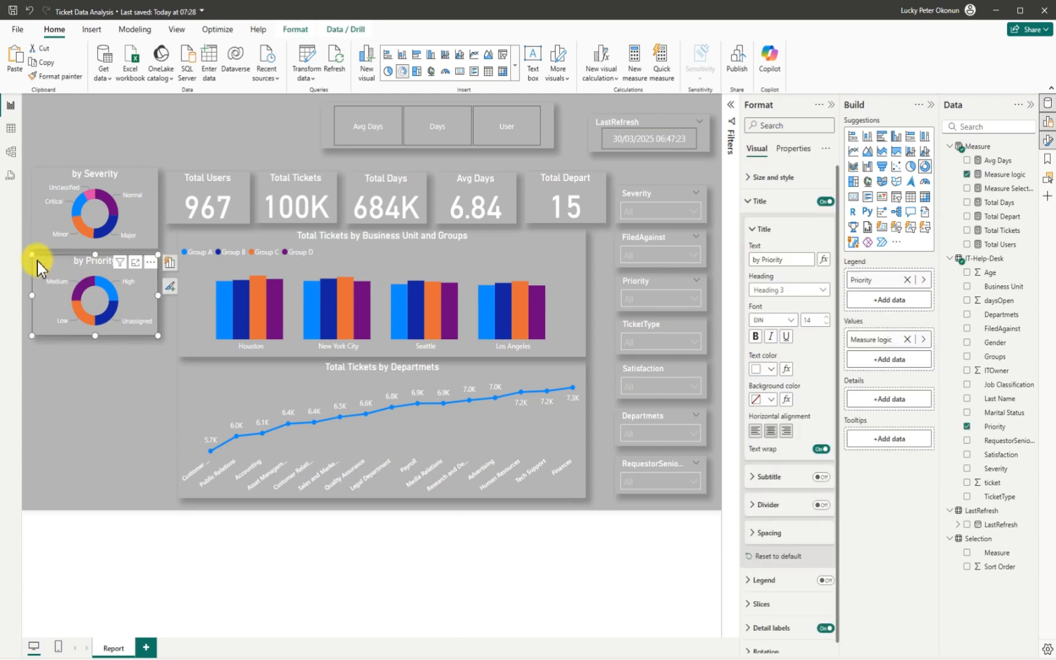
{"action": "left_click_drag", "start_coordinate": [43, 269], "coordinate": [35, 351]}
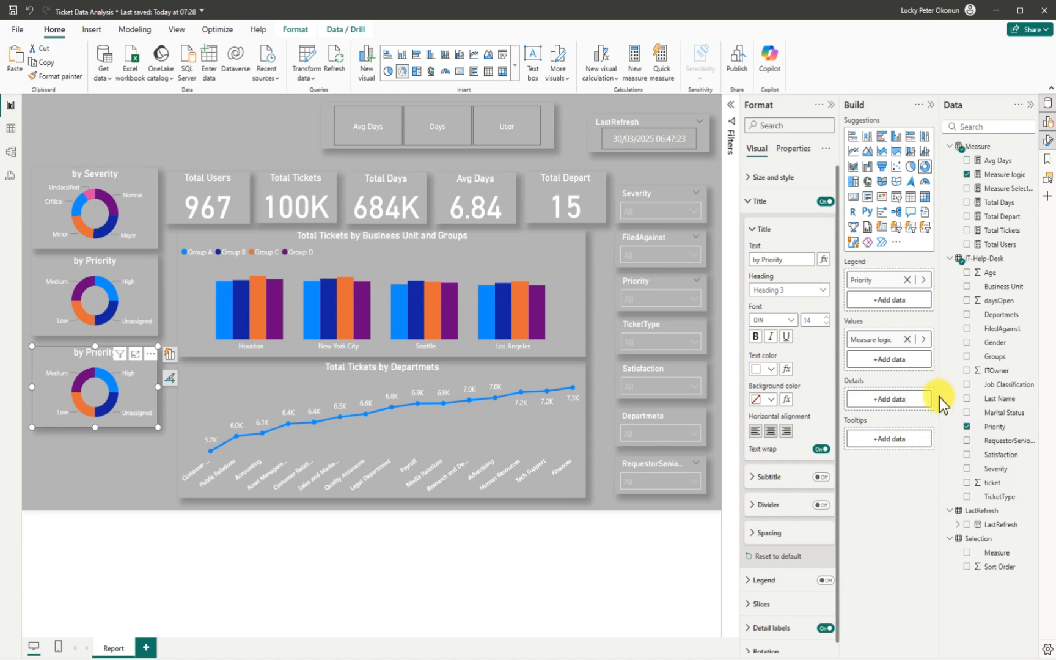
{"action": "left_click", "coordinate": [967, 427]}
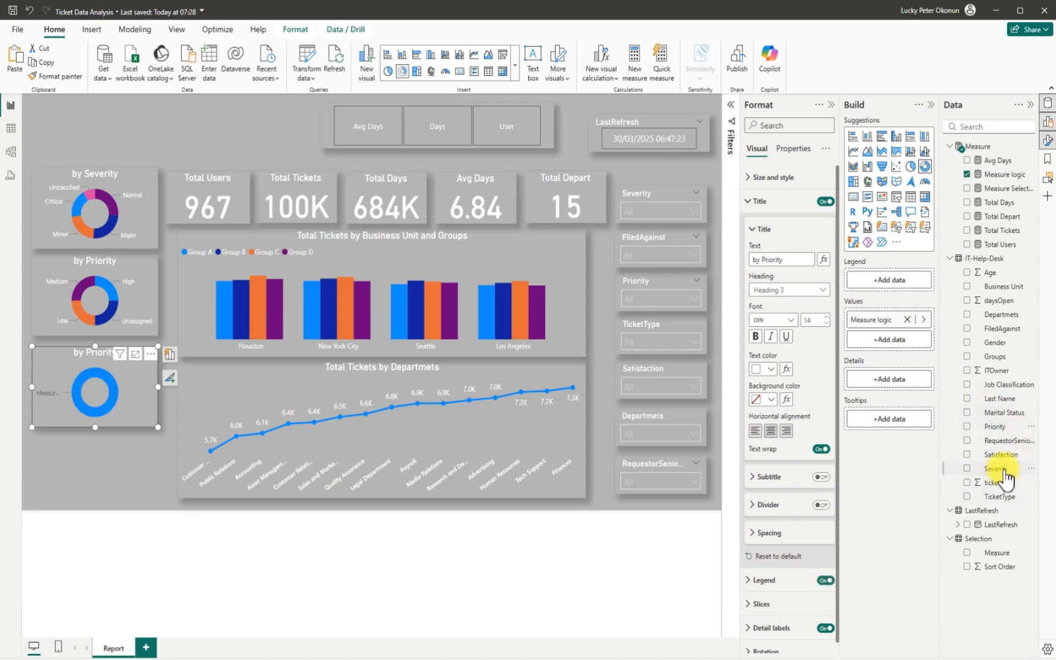
{"action": "left_click", "coordinate": [966, 496]}
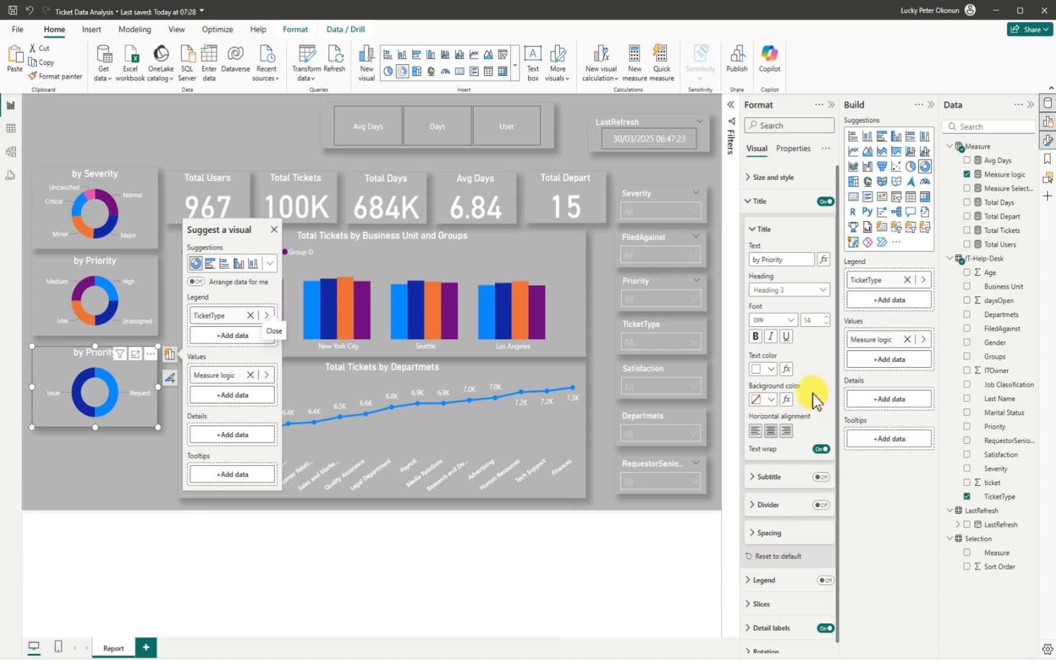
- Change the title of the third donut chart to "by TicketType"
{"action": "double_click", "coordinate": [764, 262]}
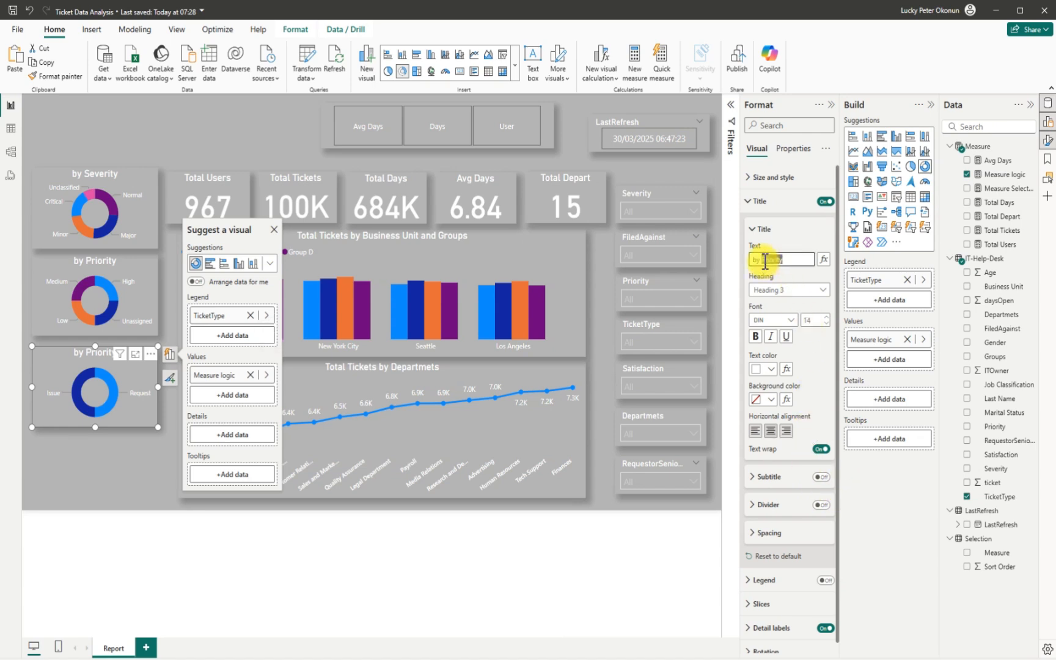
{"action": "key", "text": "BackSpace"}
{"action": "type", "text": "TicketType"}
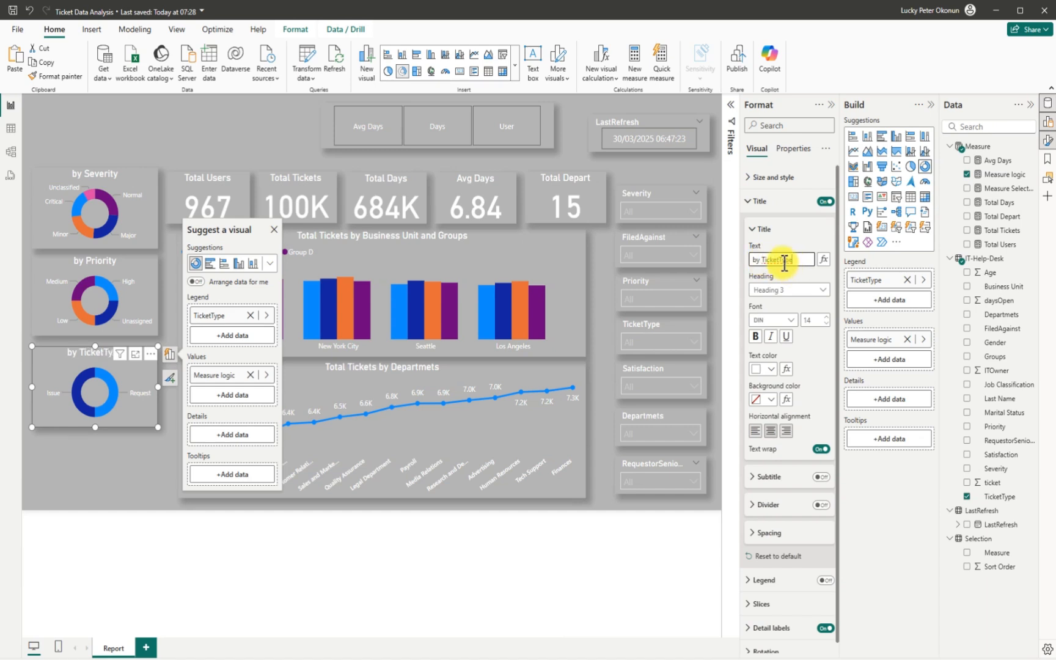
- Duplicate the TicketType donut chart below the original and replace the copy's legend field with Gender
{"action": "left_click", "coordinate": [779, 258]}
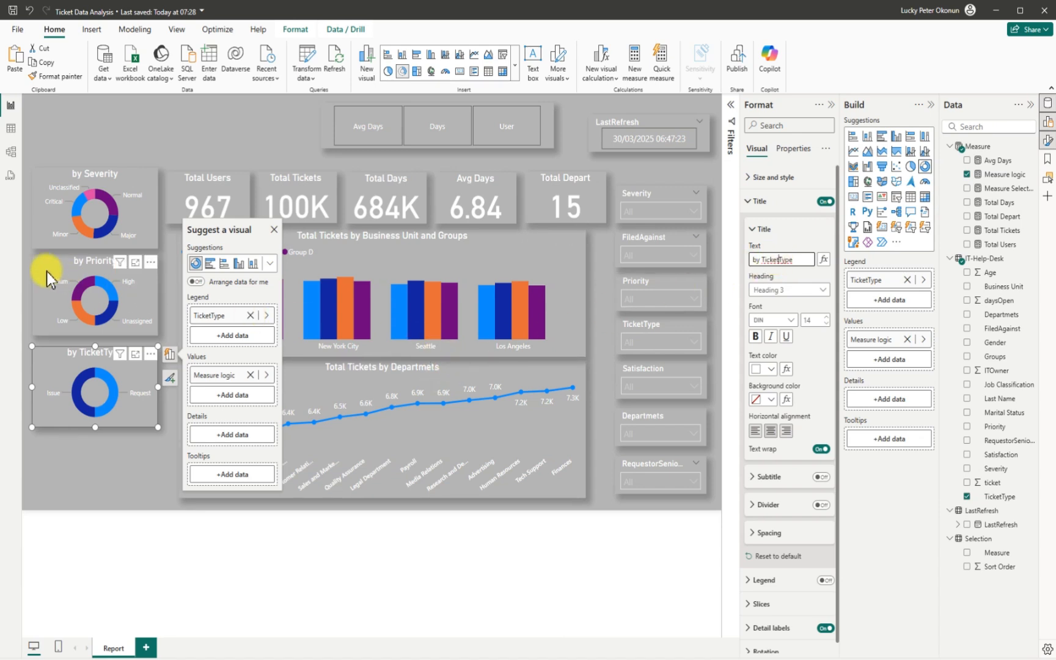
{"action": "left_click", "coordinate": [42, 353]}
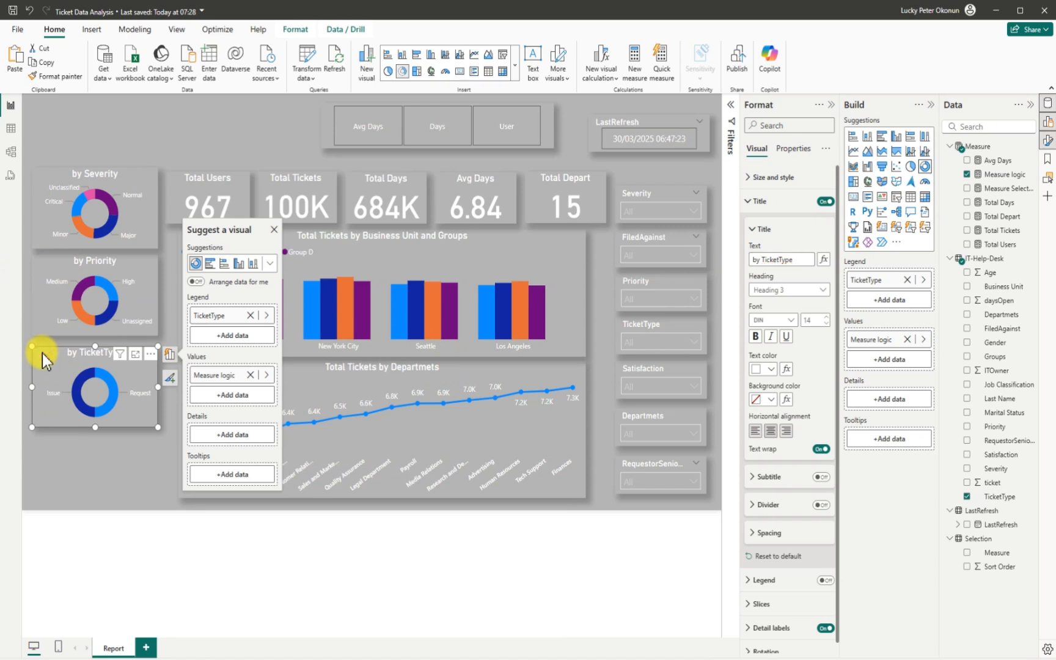
{"action": "key", "text": "ctrl+c"}
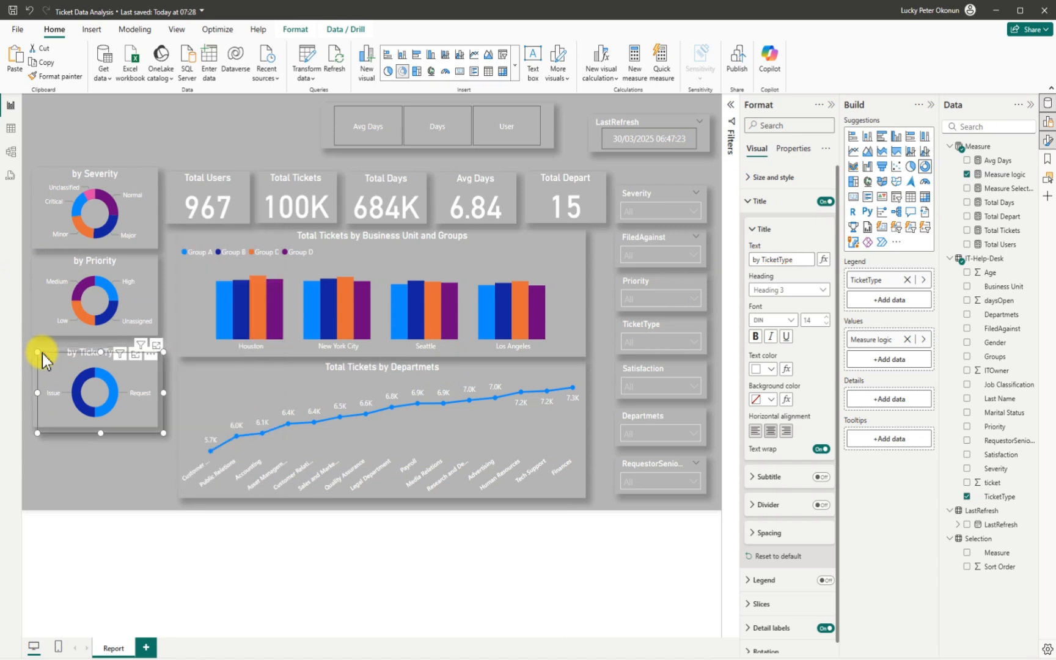
{"action": "key", "text": "ctrl+v"}
{"action": "left_click_drag", "start_coordinate": [47, 355], "coordinate": [42, 433]}
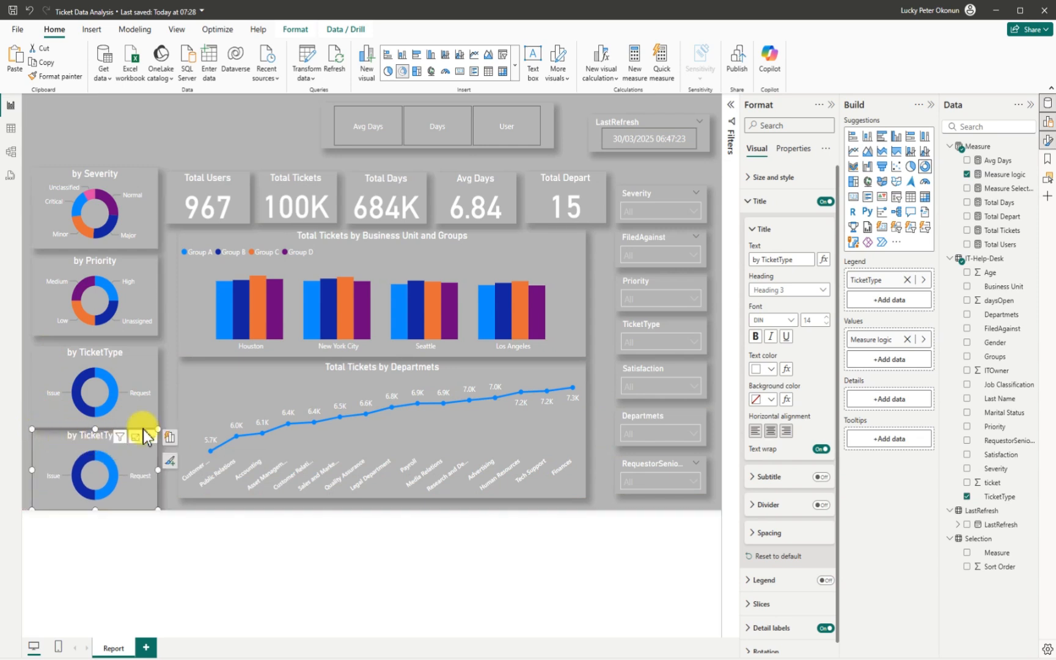
{"action": "left_click", "coordinate": [966, 496]}
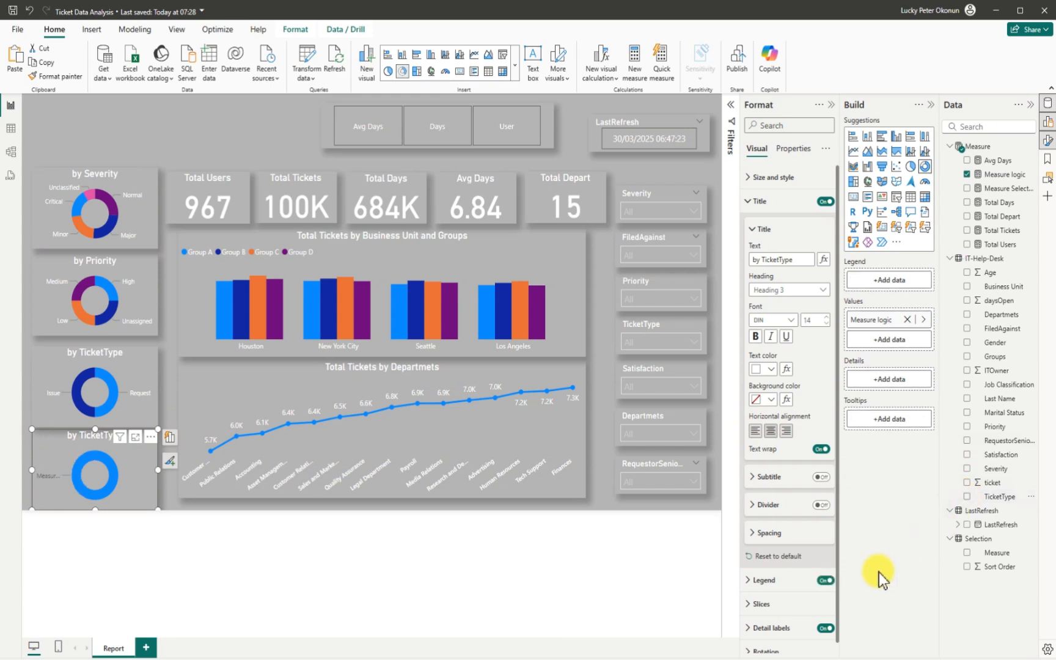
{"action": "left_click", "coordinate": [824, 580]}
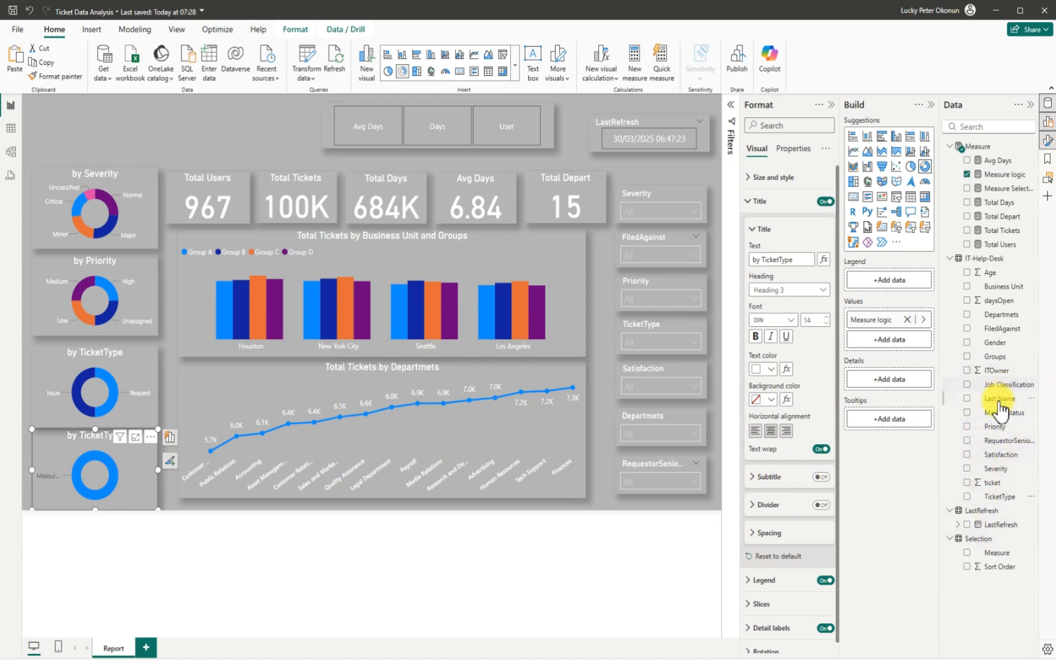
{"action": "left_click", "coordinate": [966, 342]}
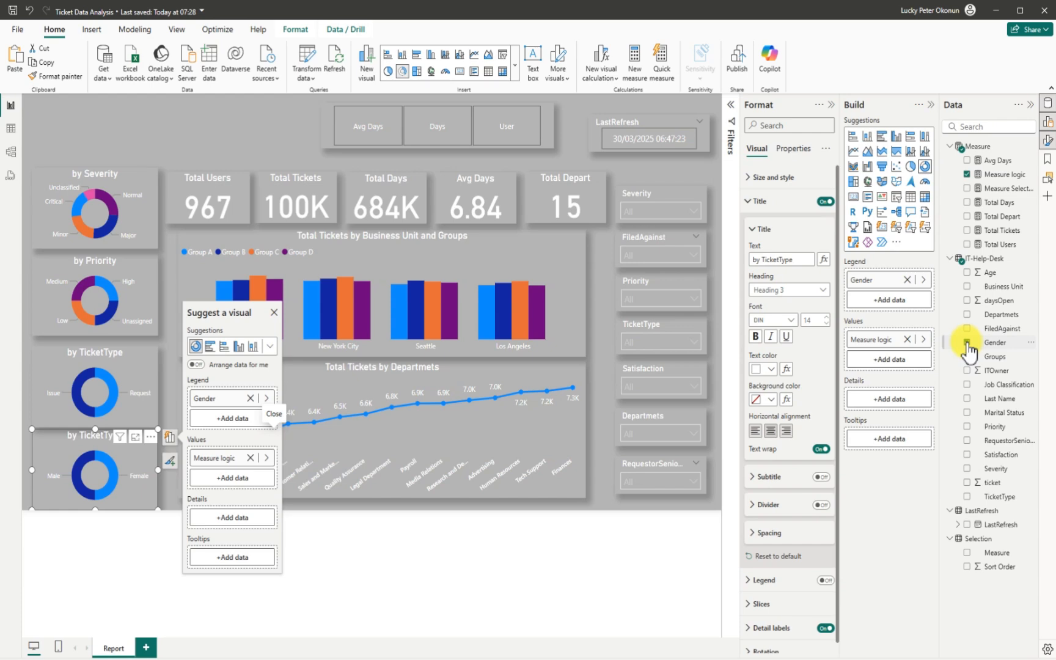
- Change the title of the fourth donut chart to "by Gender" and collapse the formatting options
{"action": "left_click", "coordinate": [788, 260]}
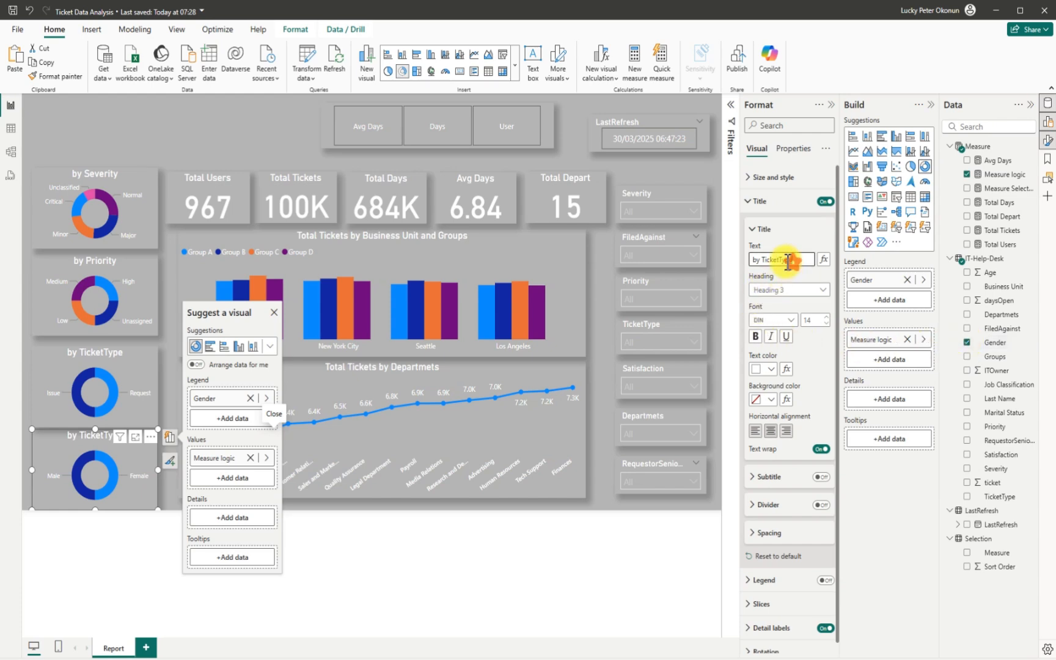
{"action": "left_click_drag", "start_coordinate": [788, 261], "coordinate": [764, 262]}
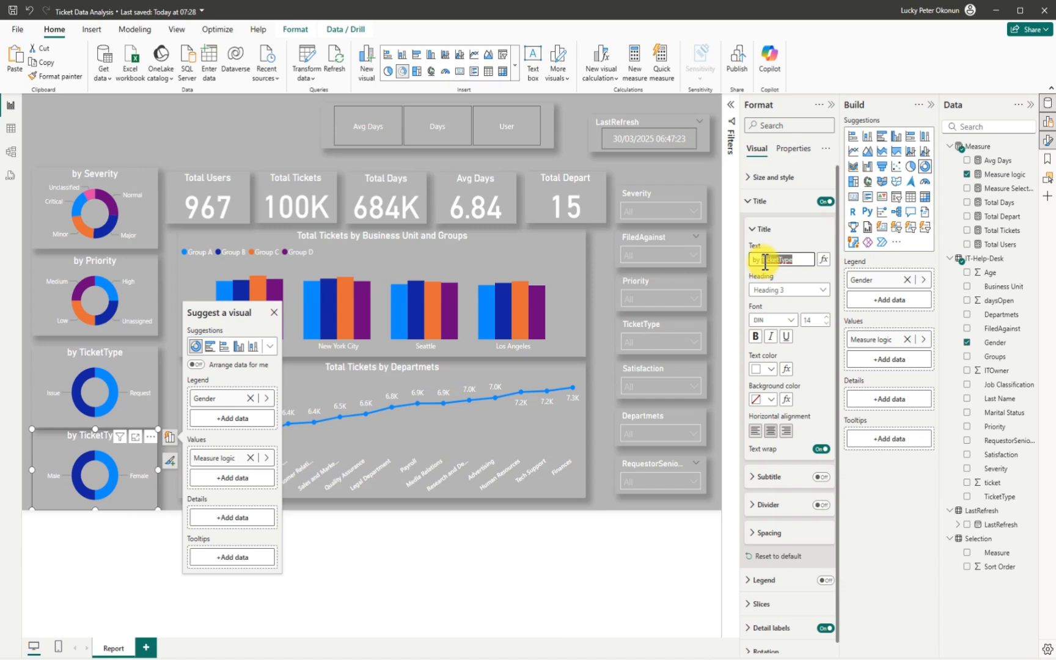
{"action": "type", "text": "Gender"}
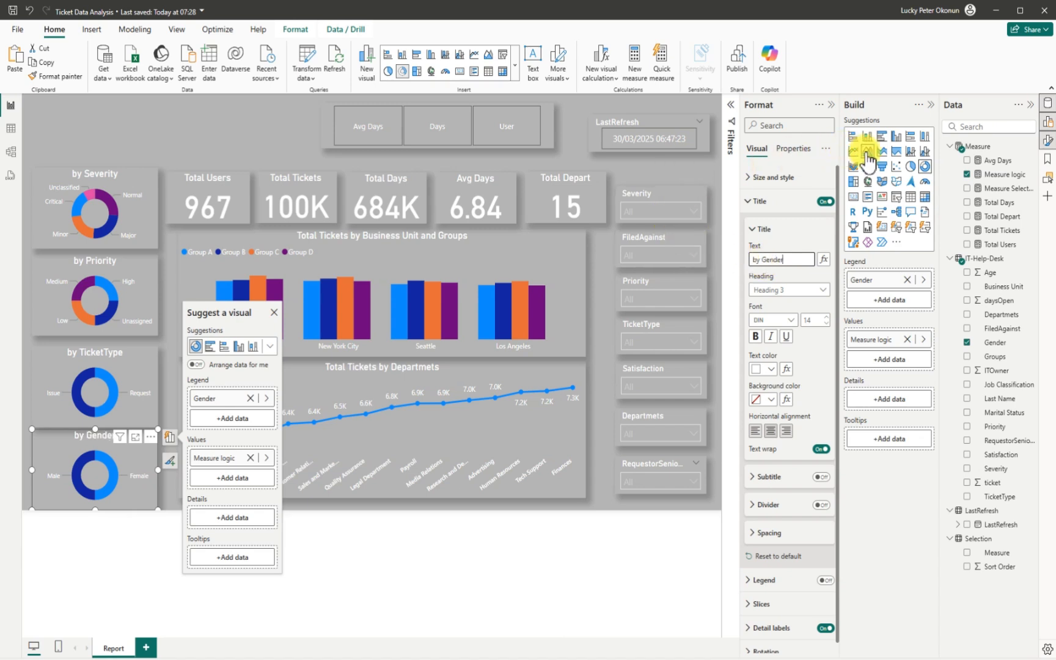
{"action": "left_click", "coordinate": [829, 105]}
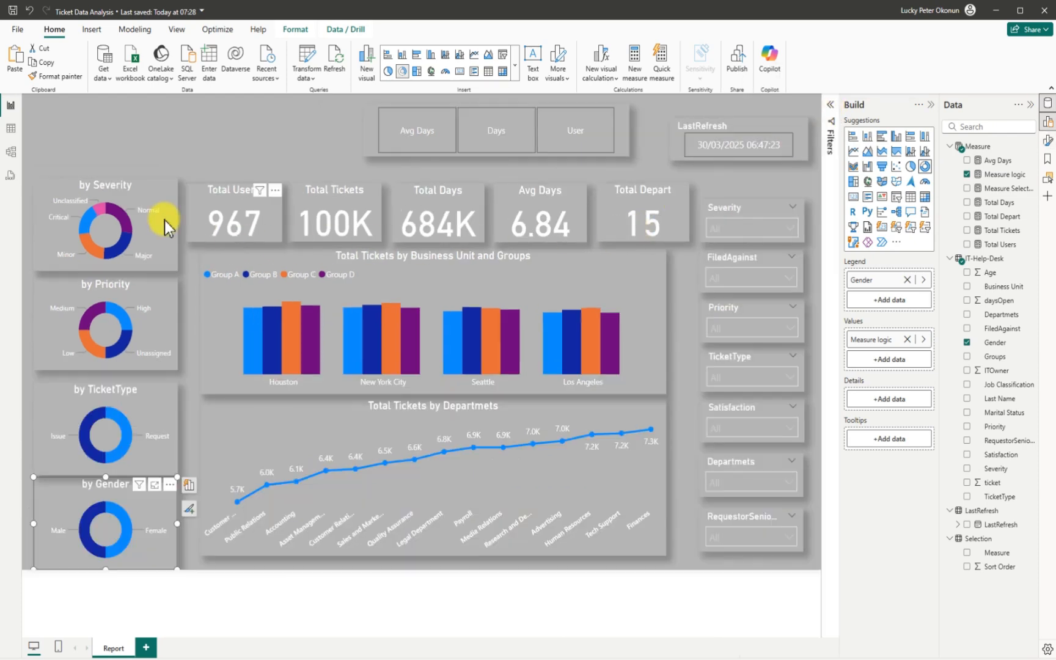
- Move the Severity, Priority, TicketType and Gender donut charts up into one aligned, evenly spaced column
{"action": "left_click", "coordinate": [55, 195]}
{"action": "left_click_drag", "start_coordinate": [55, 195], "coordinate": [55, 180]}
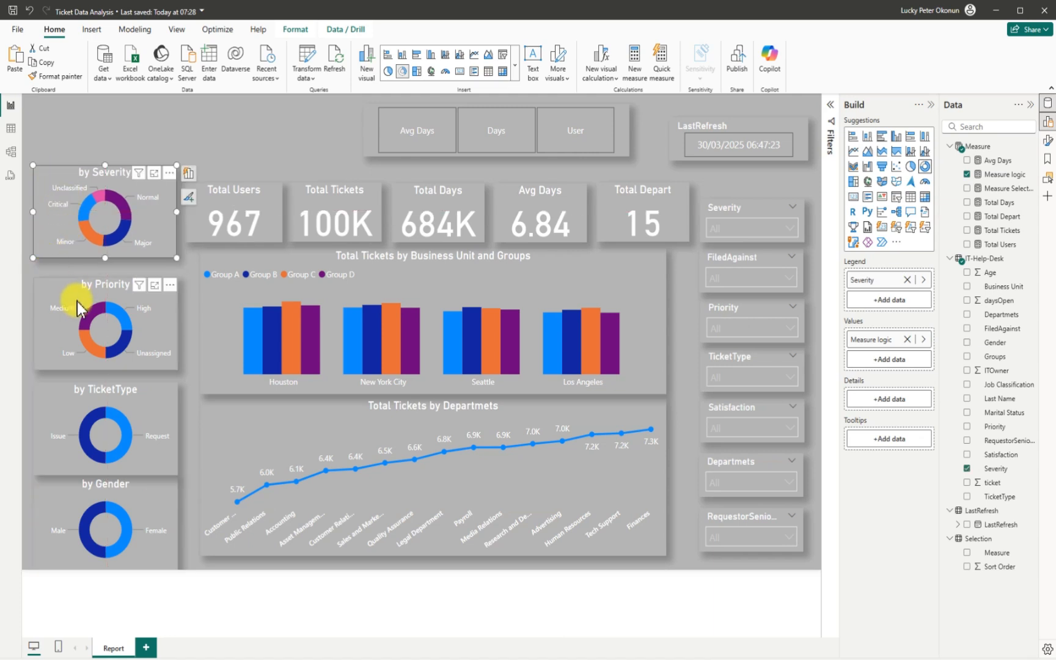
{"action": "left_click_drag", "start_coordinate": [61, 278], "coordinate": [63, 284]}
{"action": "left_click_drag", "start_coordinate": [48, 388], "coordinate": [44, 376]}
{"action": "left_click_drag", "start_coordinate": [40, 487], "coordinate": [37, 474]}
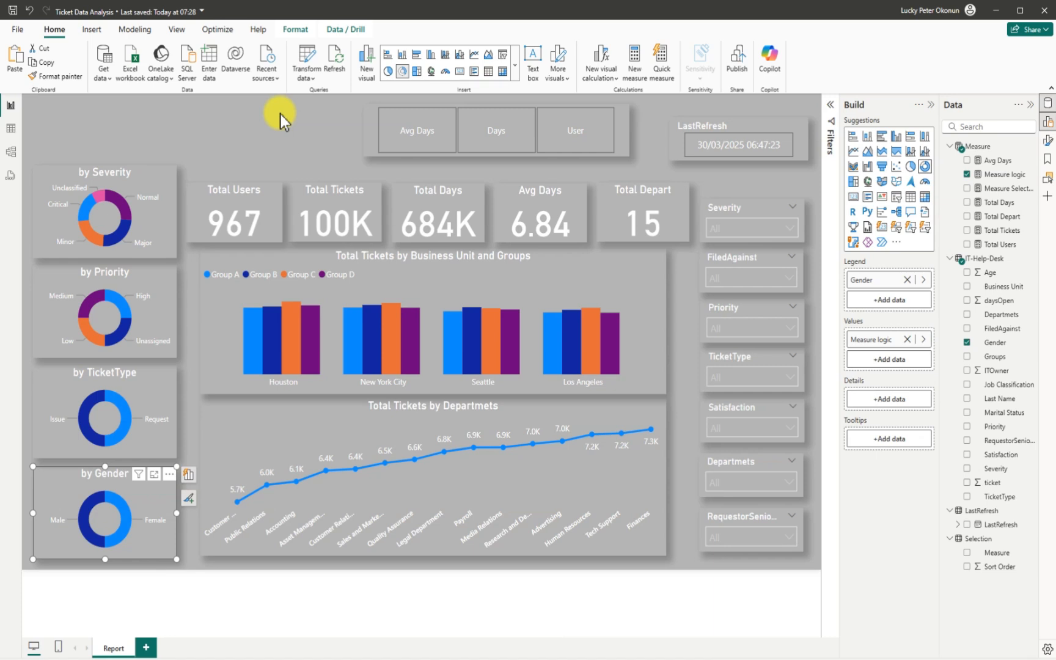
- Add a text box above the donut charts, beside the tile slicer, reading "TICKET ANALYSIS"
{"action": "left_click", "coordinate": [297, 126]}
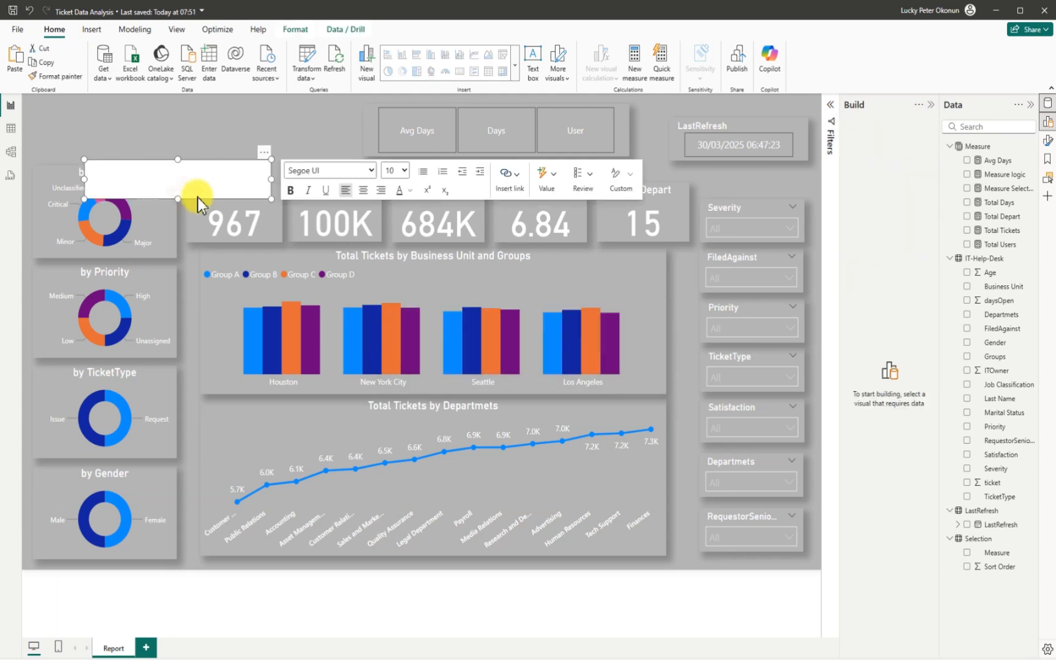
{"action": "left_click_drag", "start_coordinate": [197, 198], "coordinate": [189, 145]}
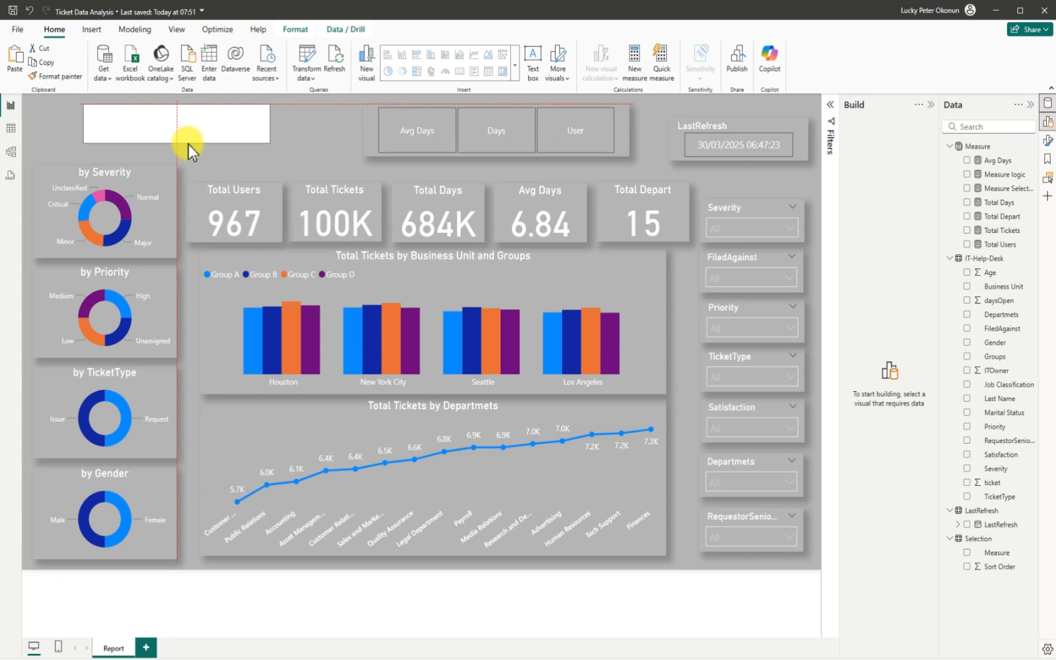
{"action": "left_click", "coordinate": [160, 125]}
{"action": "type", "text": "TICKET"}
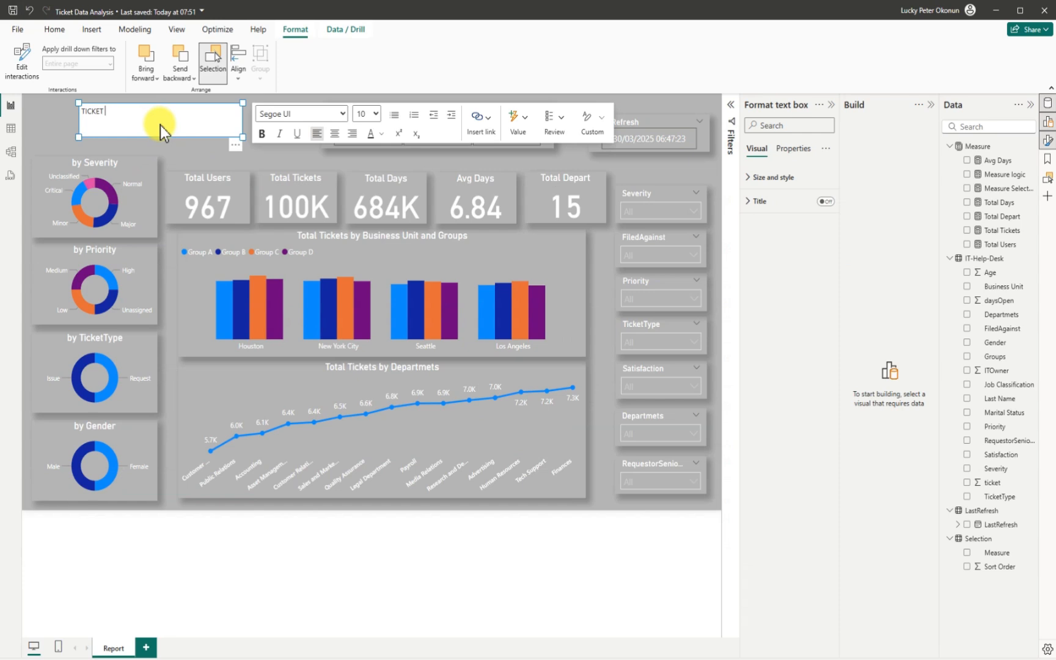
{"action": "type", "text": " ANALYSIS"}
- Centre the "TICKET ANALYSIS" text and set its font size to 14
{"action": "key", "text": "ctrl+a"}
{"action": "key", "text": "ctrl+e"}
{"action": "left_click", "coordinate": [375, 114]}
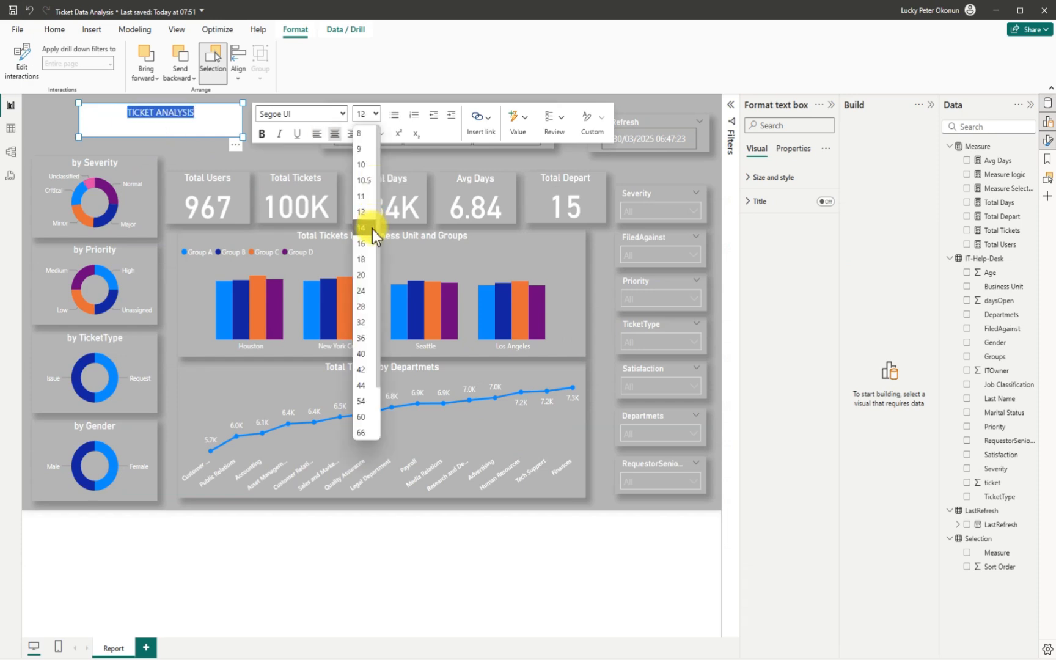
{"action": "left_click", "coordinate": [373, 232]}
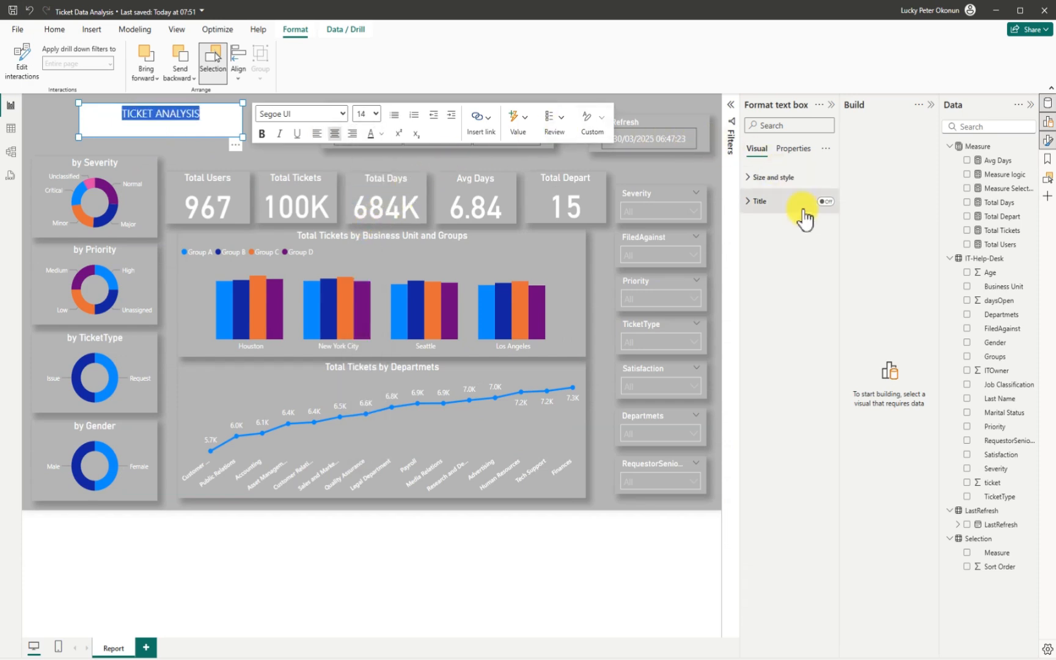
- Turn off the background of the report heading's text box and turn on its shadow
{"action": "left_click", "coordinate": [755, 177]}
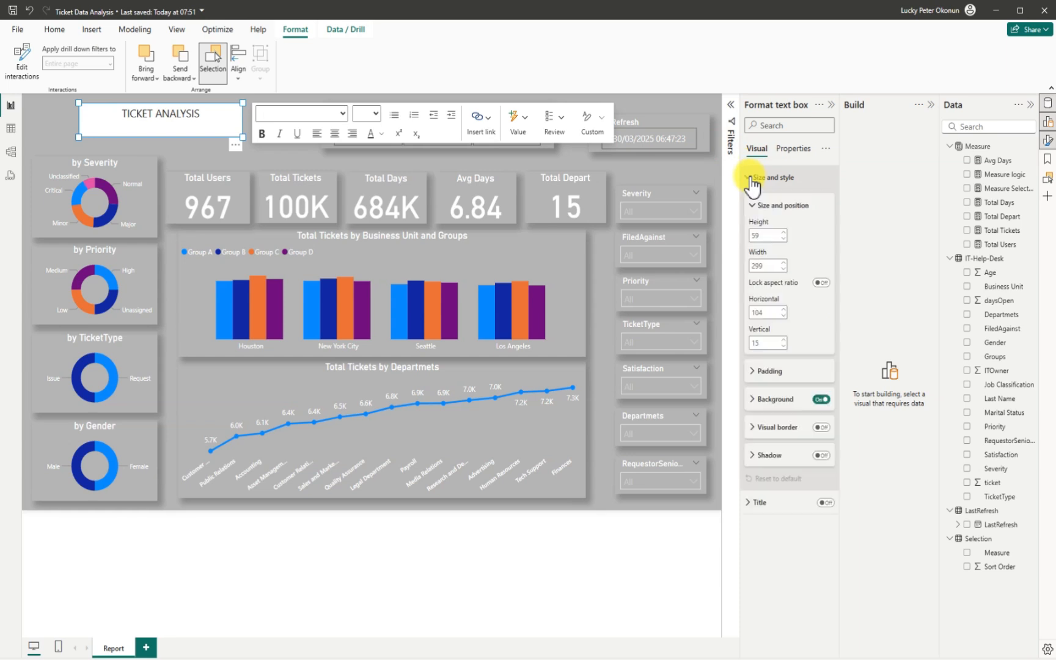
{"action": "left_click", "coordinate": [821, 399]}
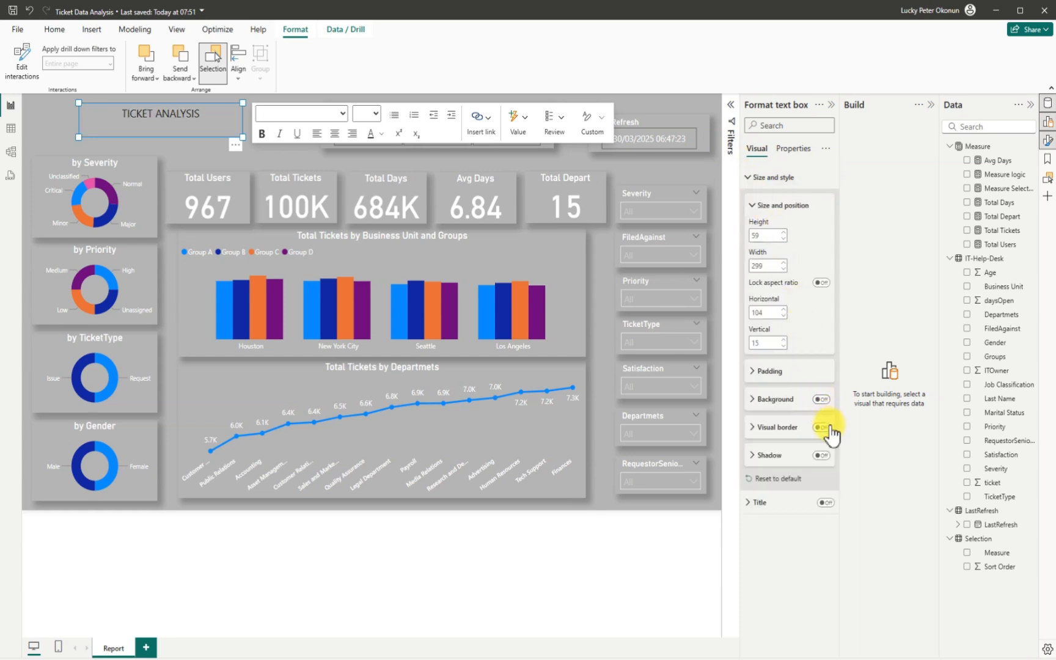
{"action": "left_click", "coordinate": [821, 456]}
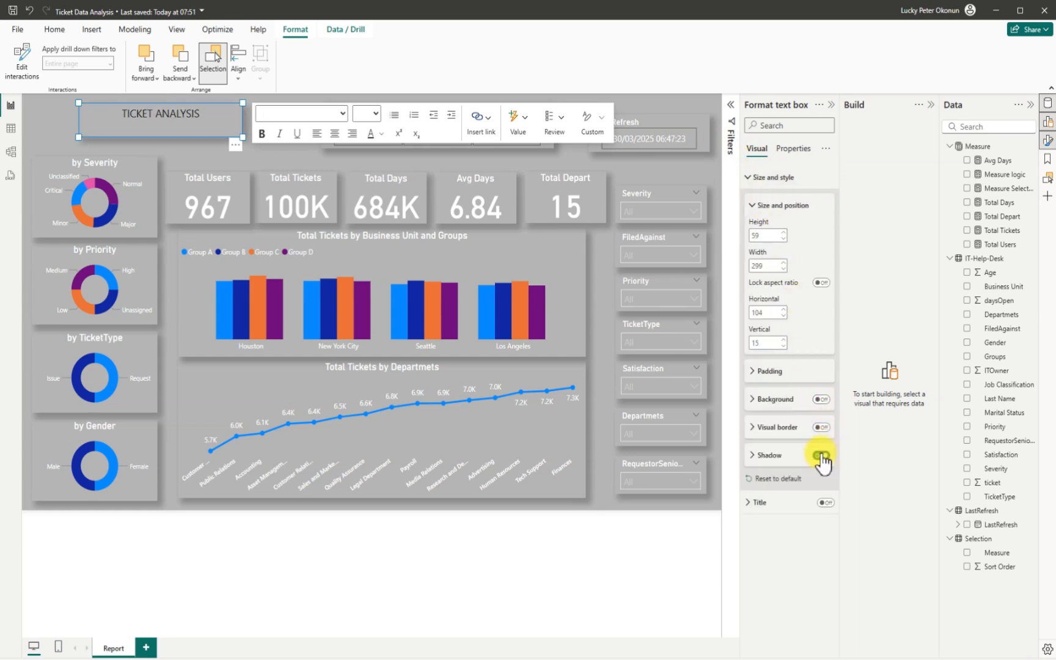
- Set the "TICKET ANALYSIS" text color to white and deselect the text box
{"action": "left_click", "coordinate": [381, 133]}
{"action": "left_click", "coordinate": [392, 174]}
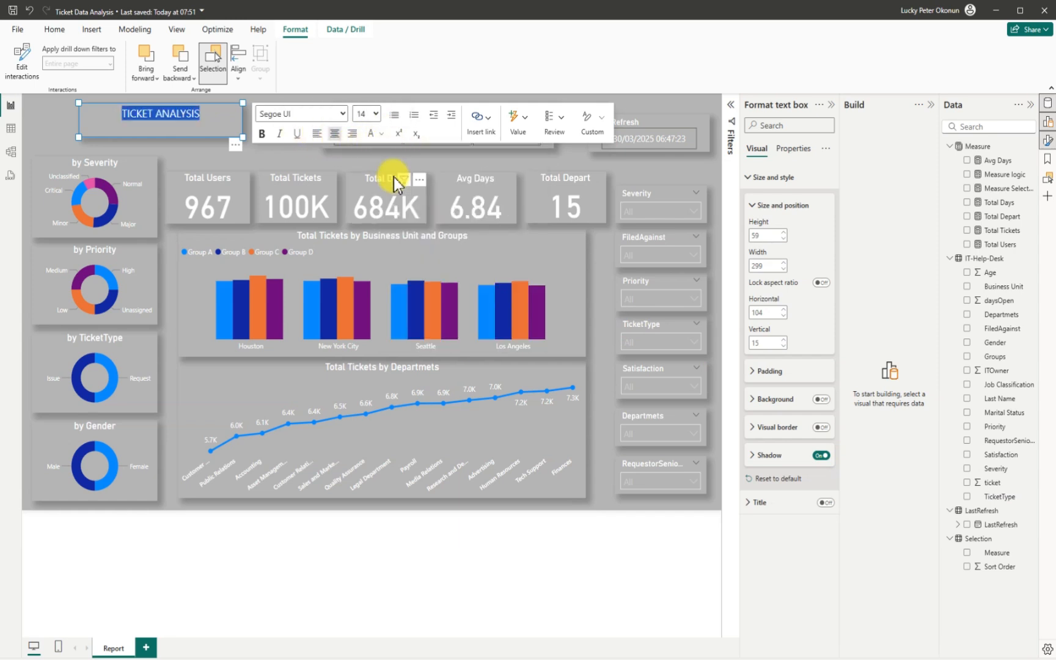
{"action": "left_click_drag", "start_coordinate": [139, 116], "coordinate": [48, 123]}
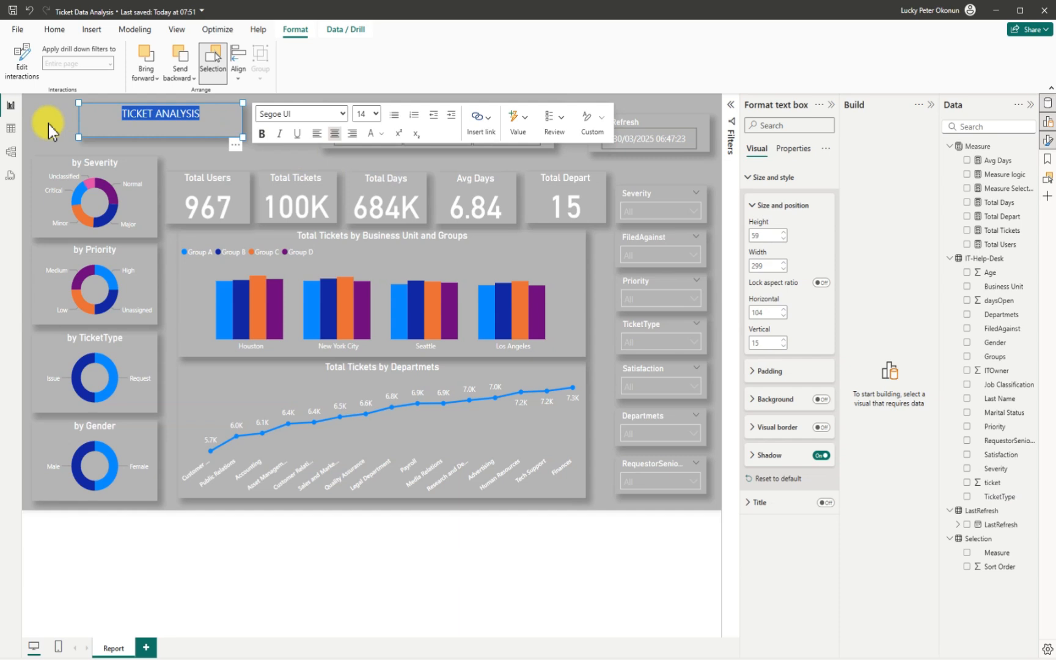
{"action": "left_click", "coordinate": [48, 124]}
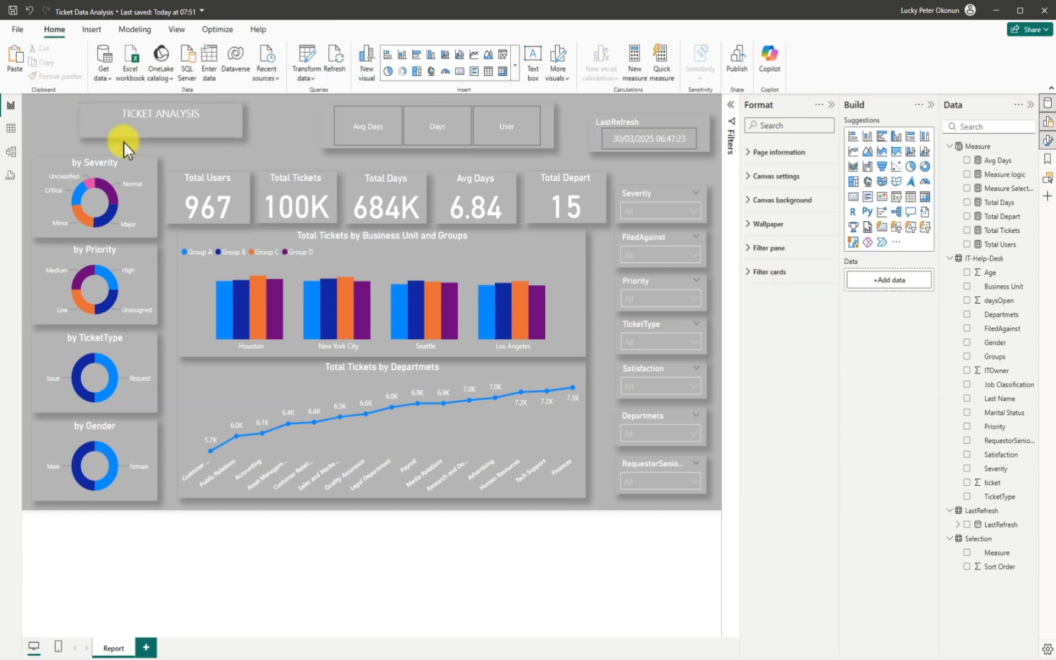
- Collapse the formatting, build and data panes to enlarge the report canvas, and save the report
{"action": "left_click", "coordinate": [831, 106]}
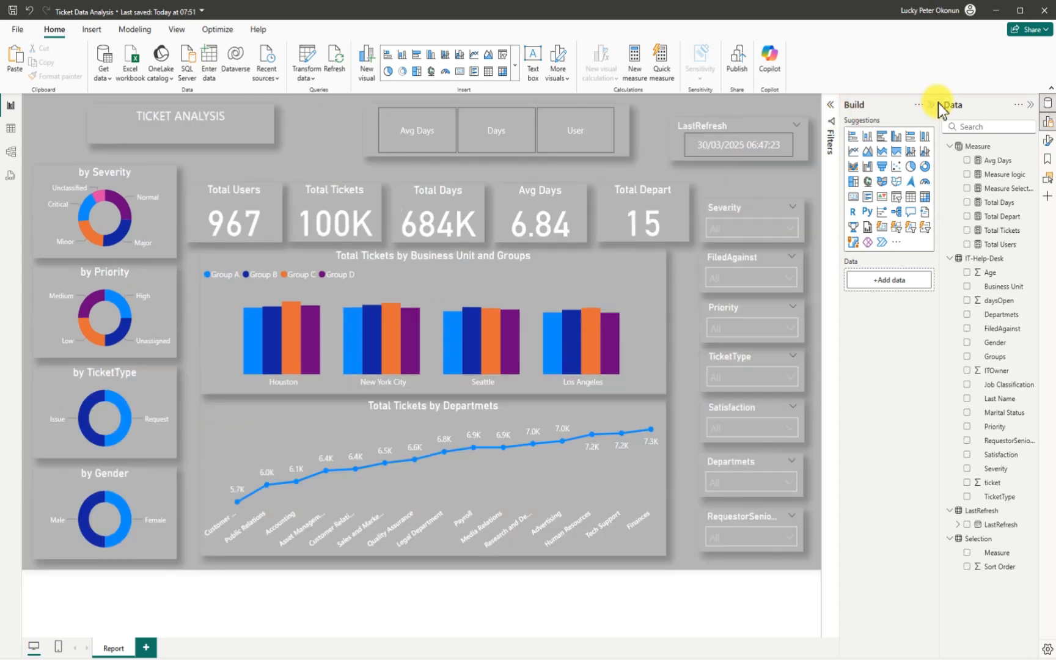
{"action": "left_click", "coordinate": [1030, 106]}
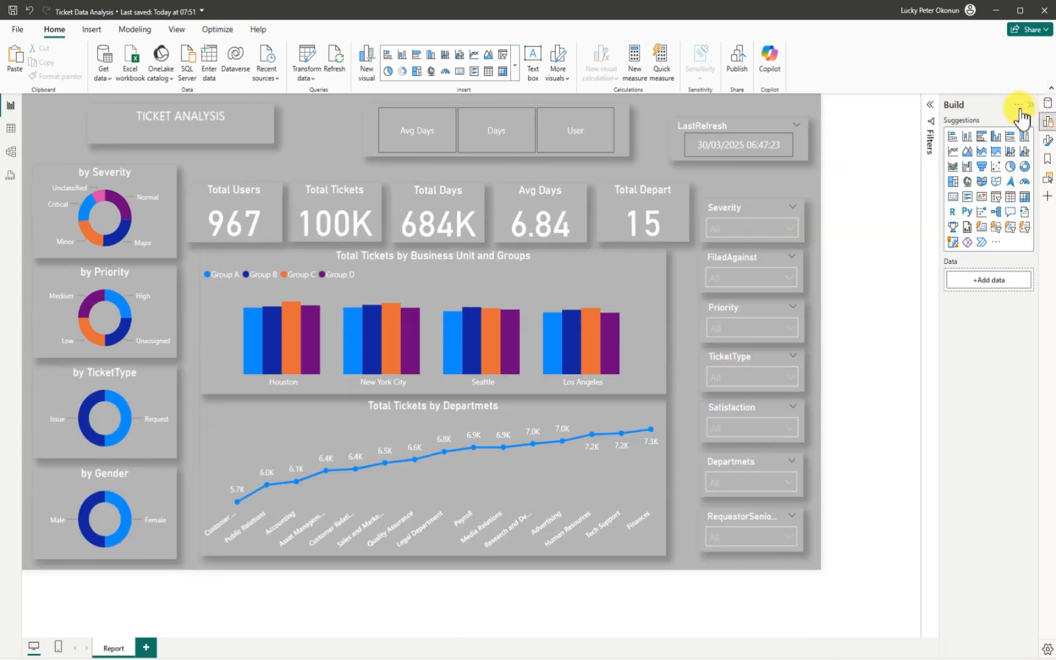
{"action": "left_click", "coordinate": [1030, 105]}
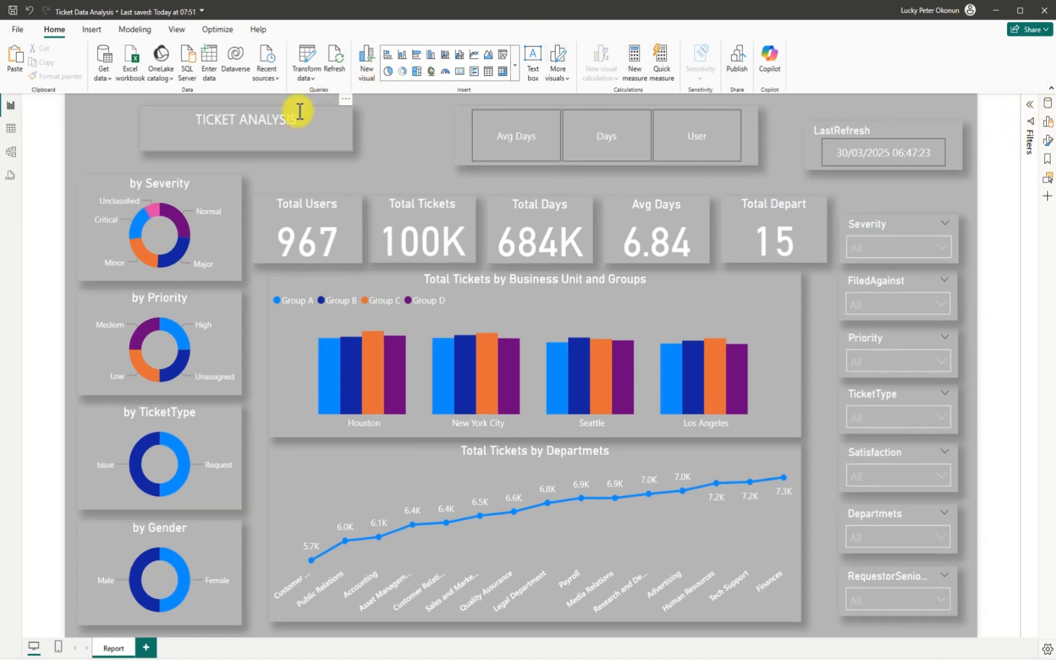
{"action": "left_click", "coordinate": [13, 11]}
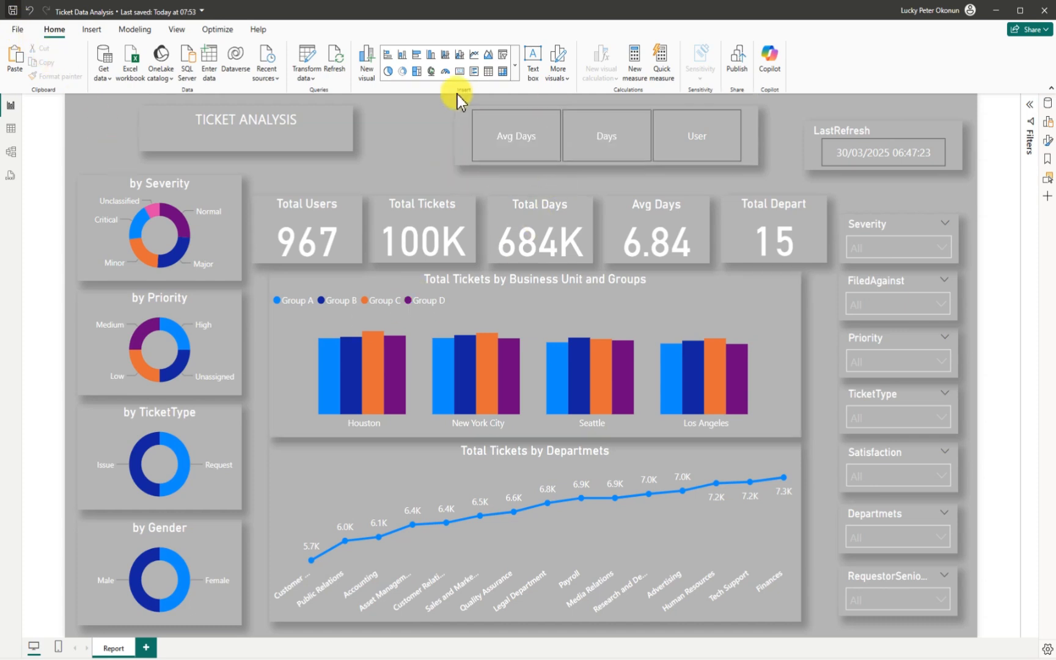
- Choose Avg Days in the tile slicer and examine the slice values of the donut charts
{"action": "left_click", "coordinate": [524, 156]}
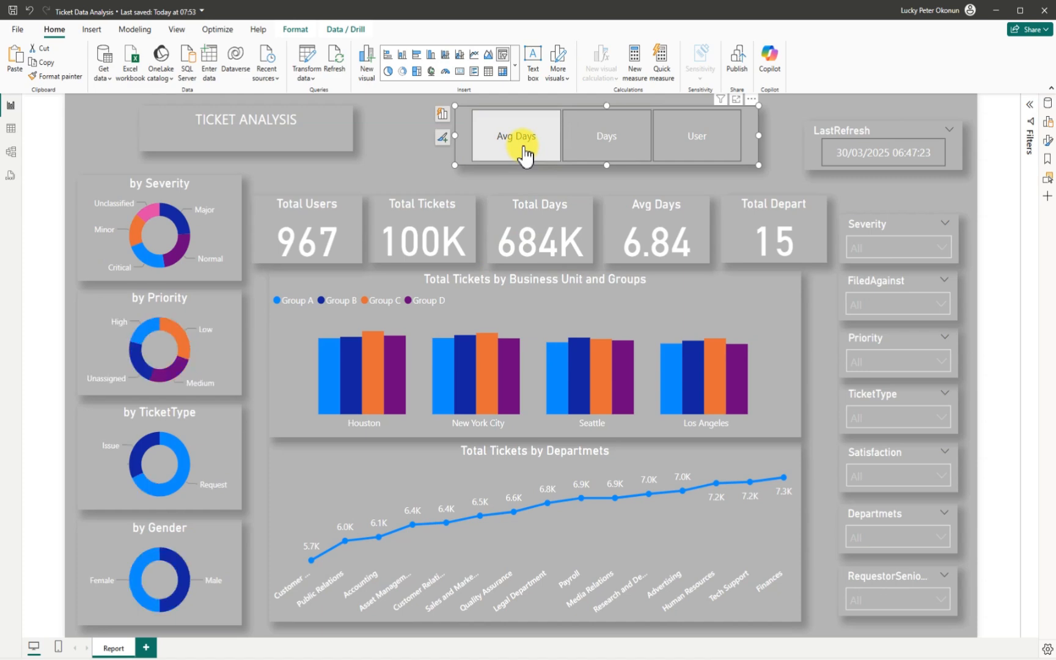
{"action": "left_click", "coordinate": [524, 156]}
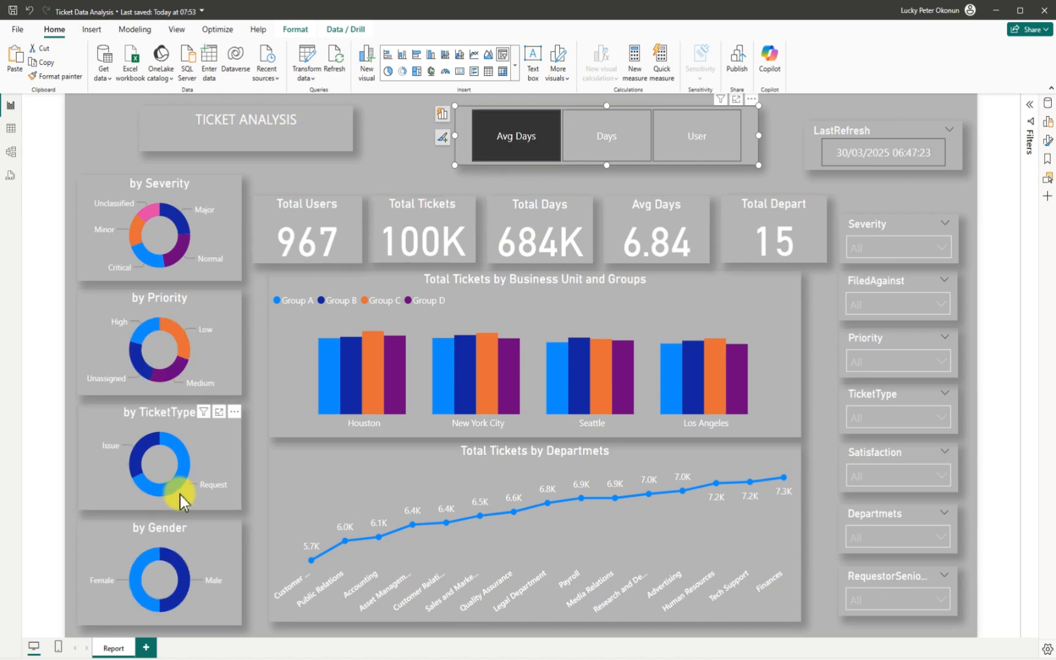
{"action": "mouse_move", "coordinate": [138, 581]}
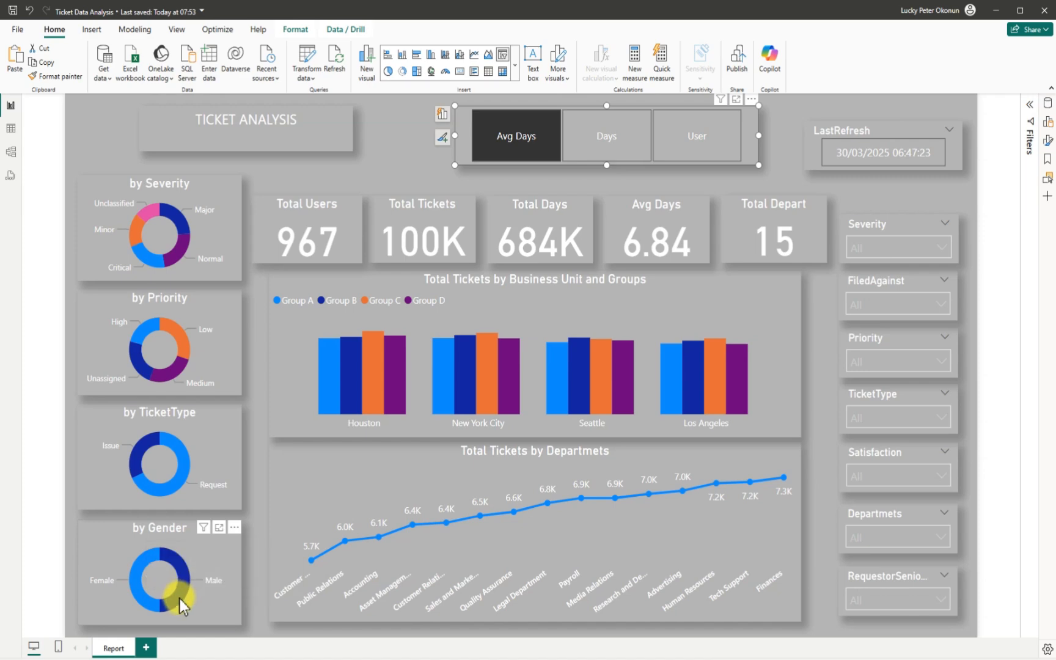
{"action": "mouse_move", "coordinate": [181, 592]}
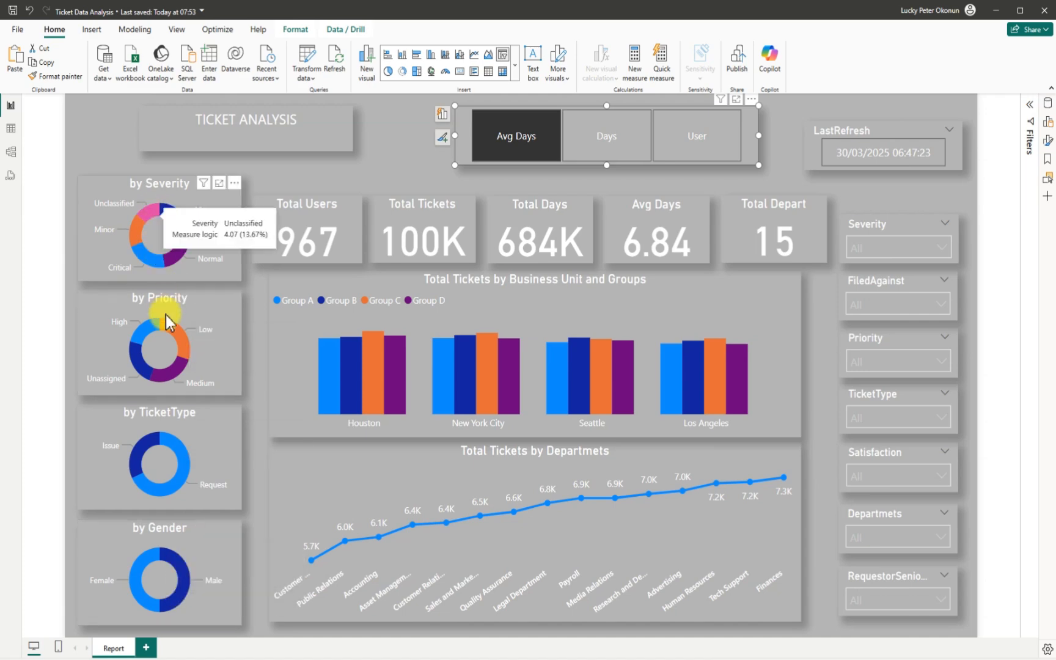
{"action": "mouse_move", "coordinate": [149, 469]}
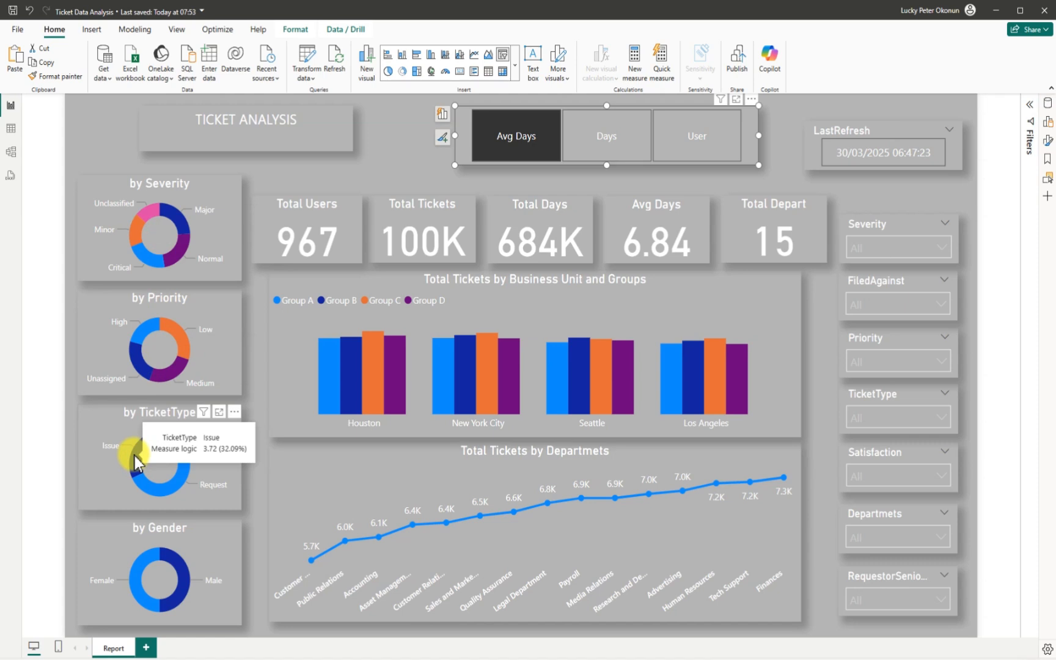
{"action": "mouse_move", "coordinate": [182, 475]}
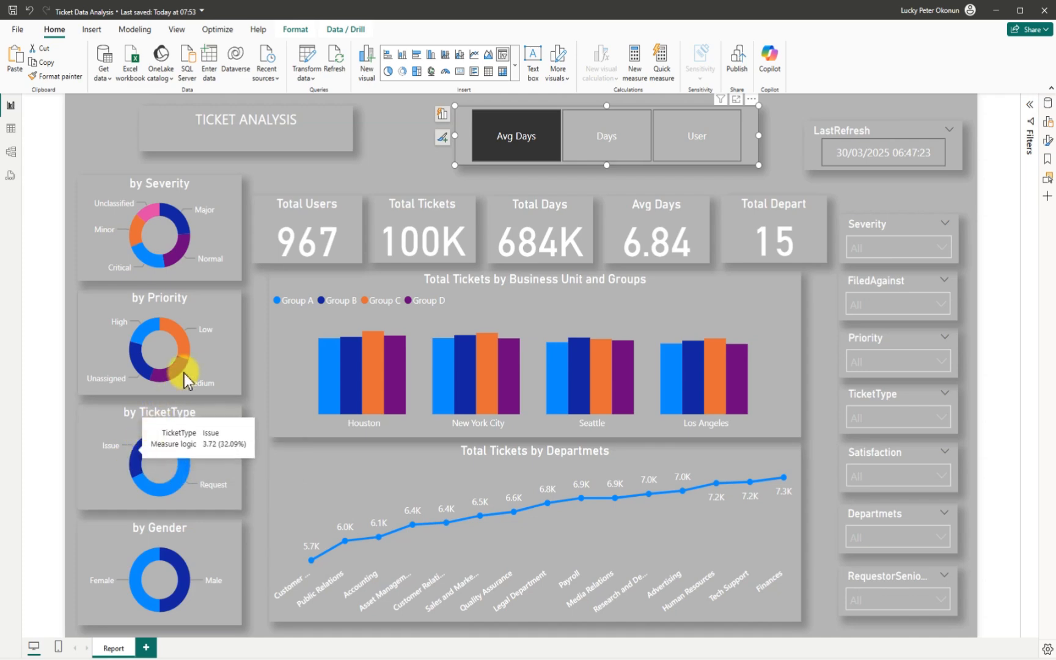
{"action": "mouse_move", "coordinate": [141, 339]}
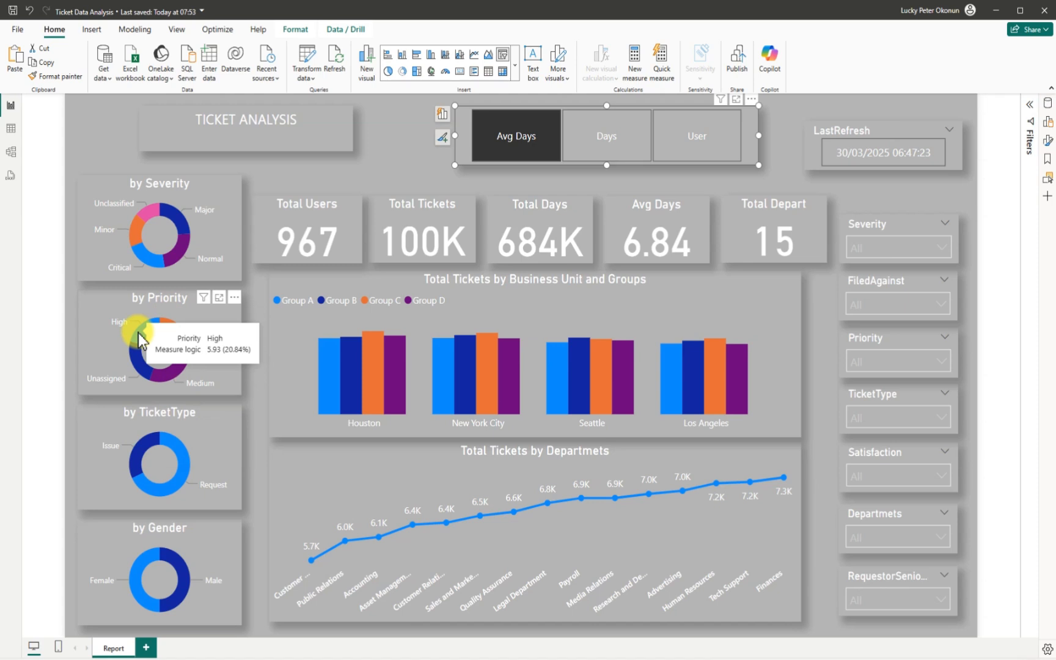
- Examine the Avg Days values of the slices in the Priority and Severity donut charts
{"action": "mouse_move", "coordinate": [135, 368]}
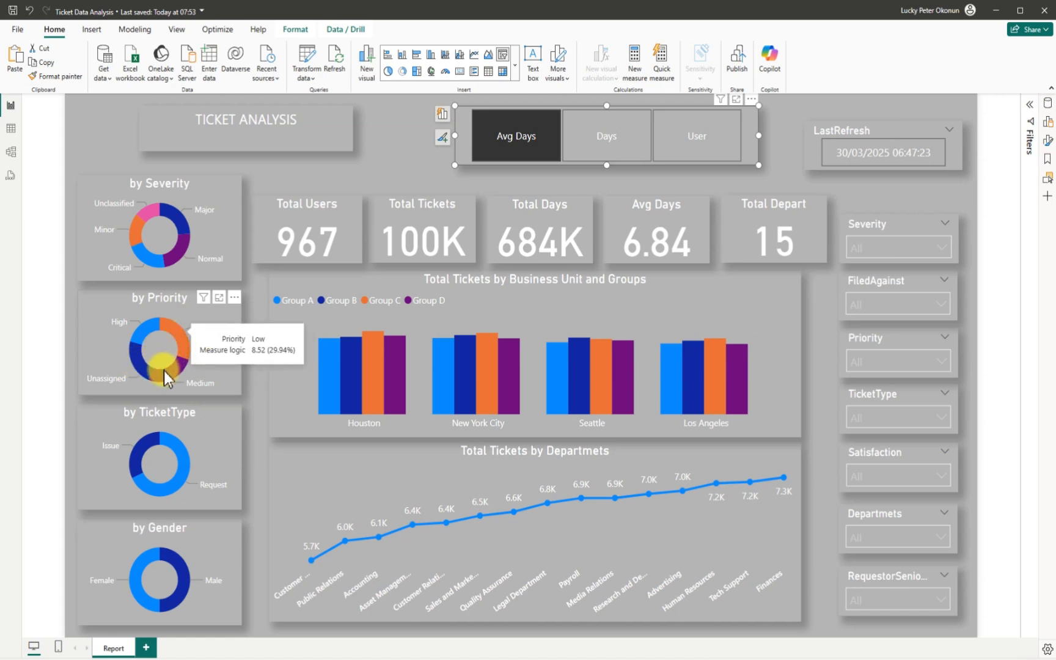
{"action": "mouse_move", "coordinate": [166, 377]}
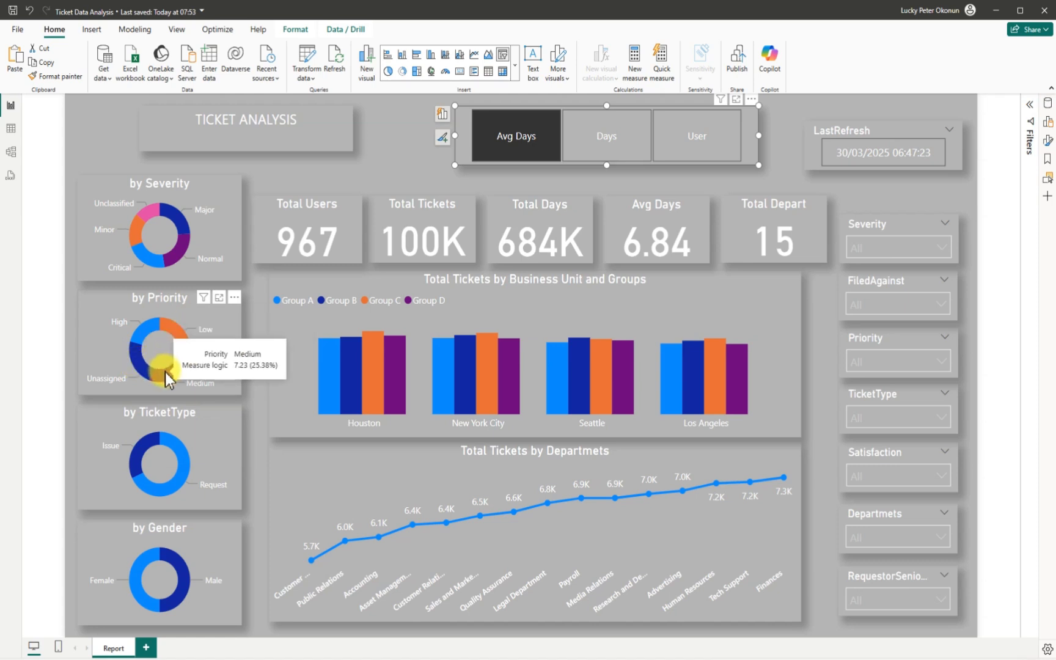
{"action": "mouse_move", "coordinate": [177, 338]}
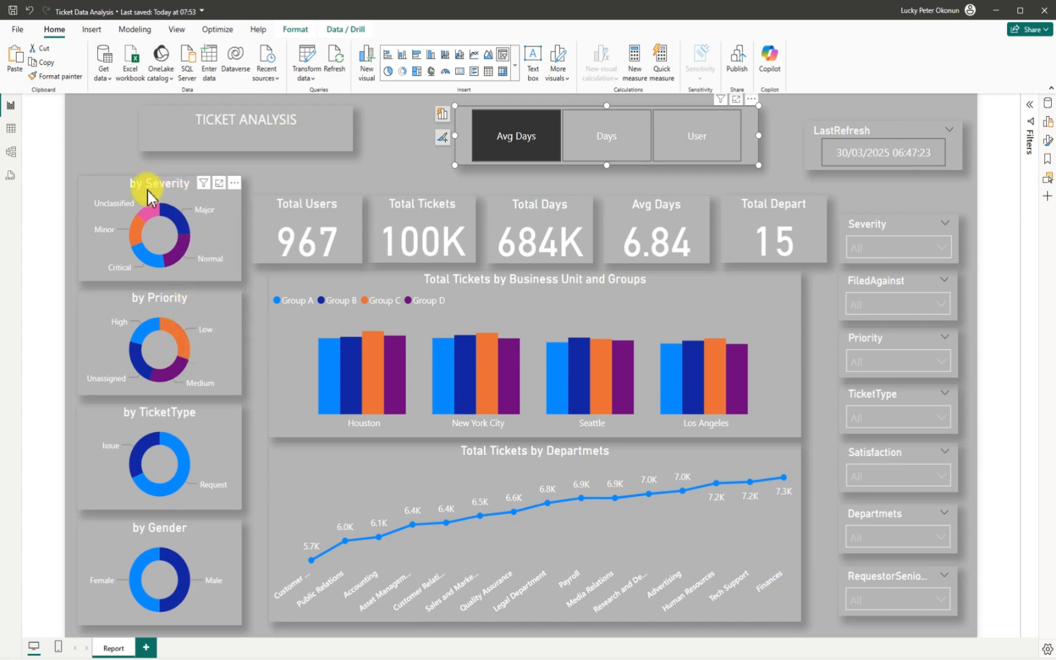
{"action": "mouse_move", "coordinate": [151, 218]}
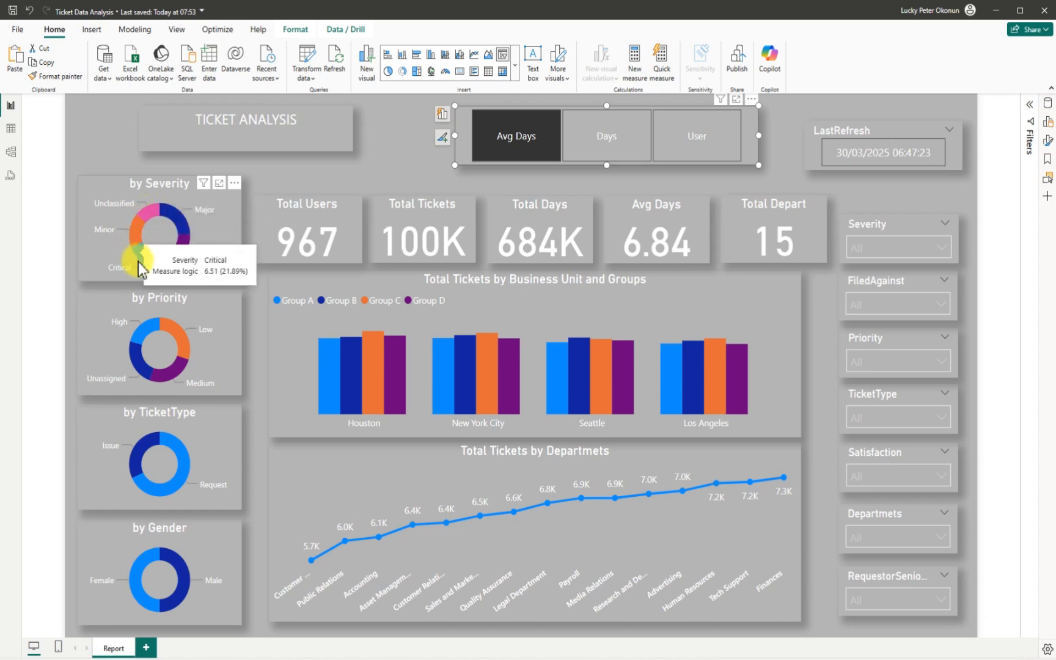
{"action": "mouse_move", "coordinate": [142, 255]}
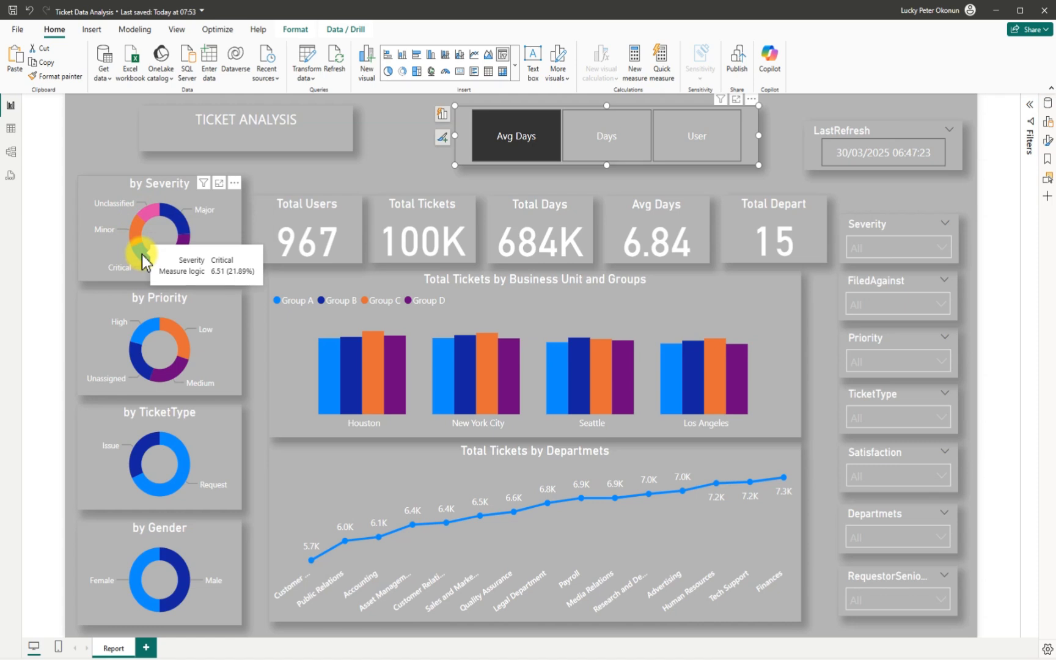
{"action": "mouse_move", "coordinate": [179, 253]}
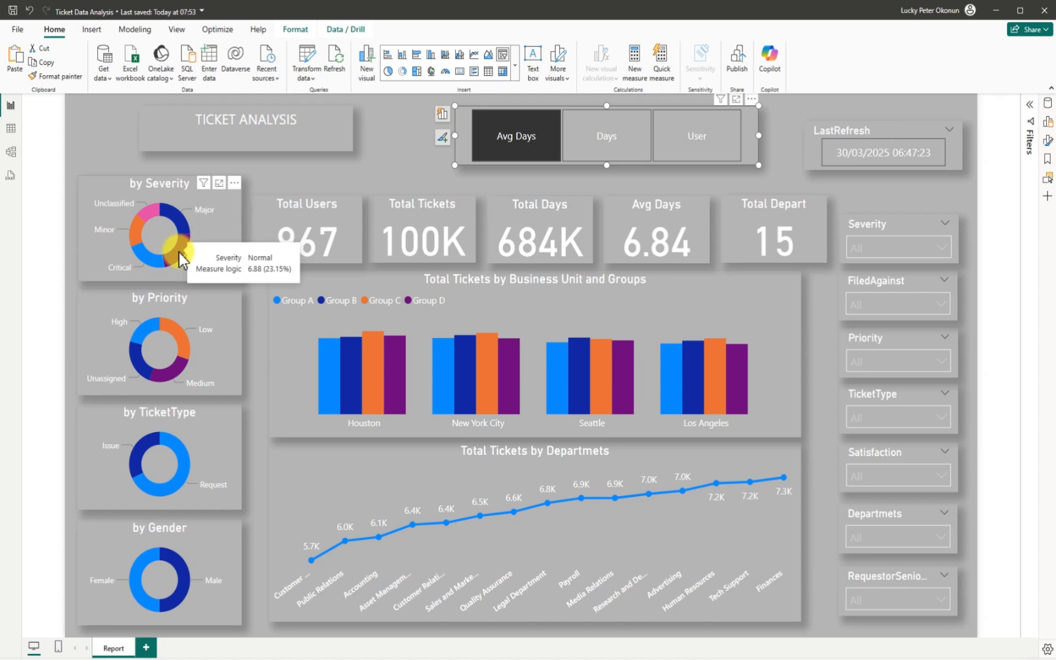
- Test the Days and User tiles in the tile slicer against the donut charts, leaving no tile selected and the slicer deselected
{"action": "left_click", "coordinate": [608, 153]}
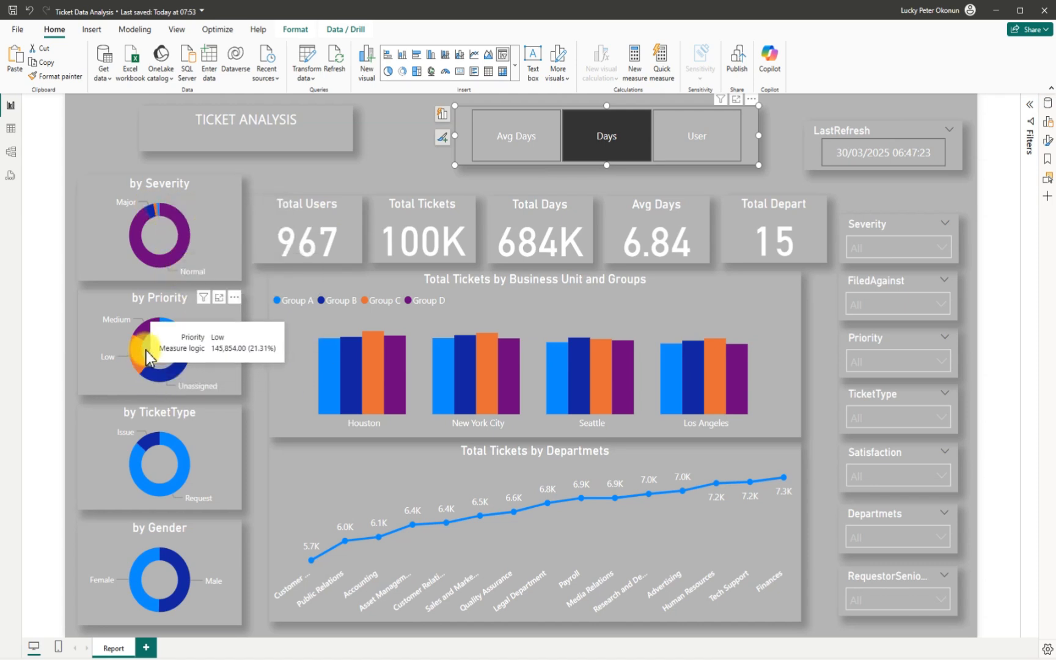
{"action": "left_click", "coordinate": [643, 145]}
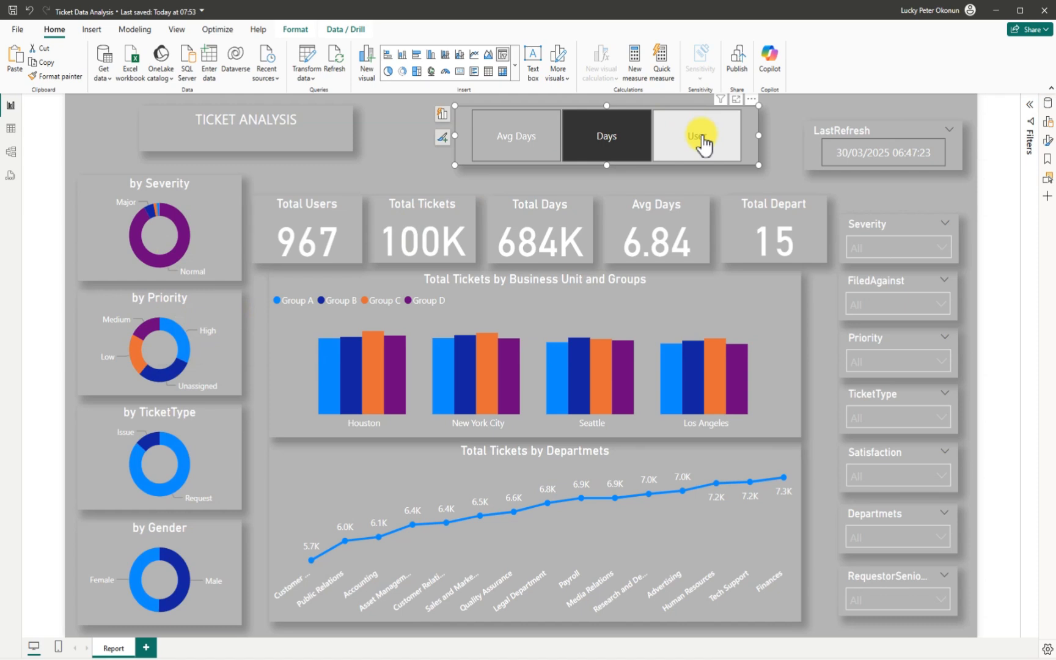
{"action": "left_click", "coordinate": [703, 143]}
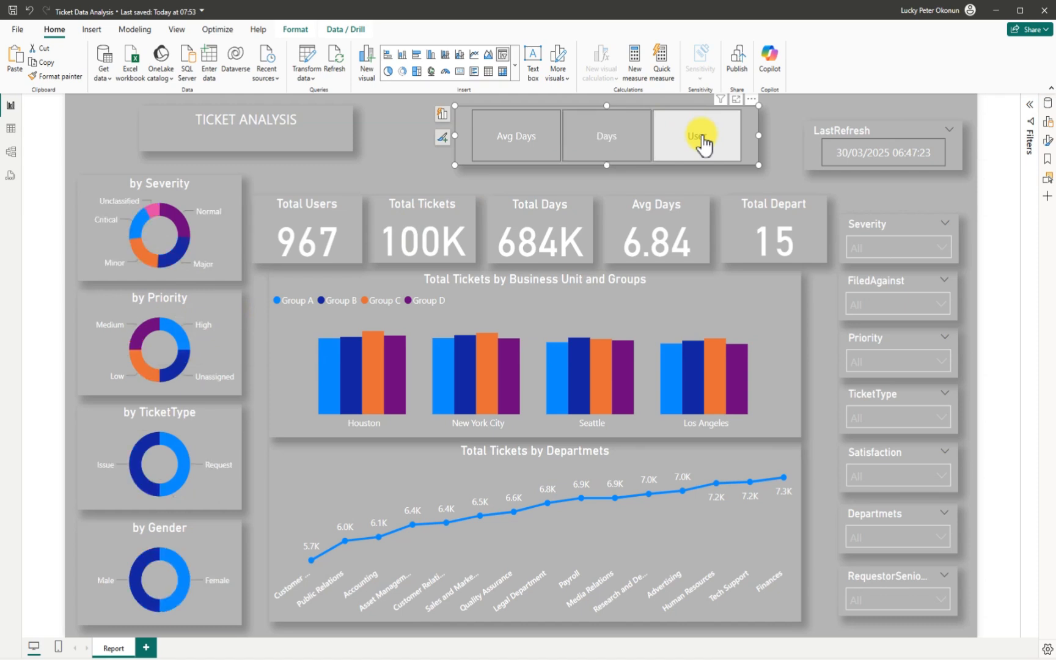
{"action": "left_click", "coordinate": [791, 164]}
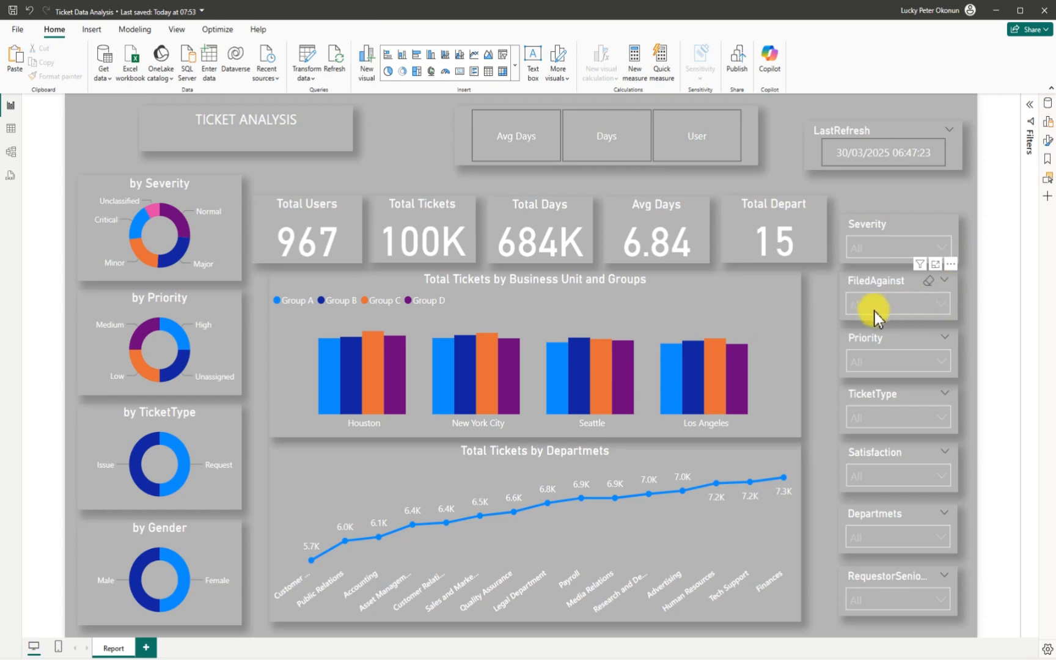
- Test the FiledAgainst slicer with Hardware, Software and Systems in turn, clear its selection and close its list
{"action": "left_click", "coordinate": [942, 305]}
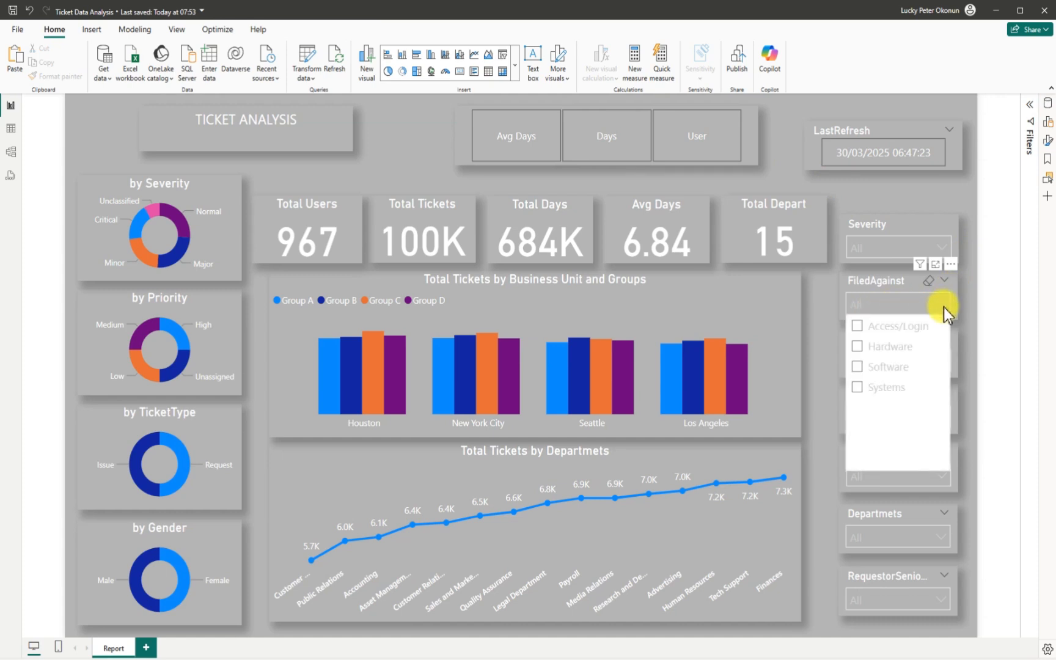
{"action": "left_click", "coordinate": [859, 353]}
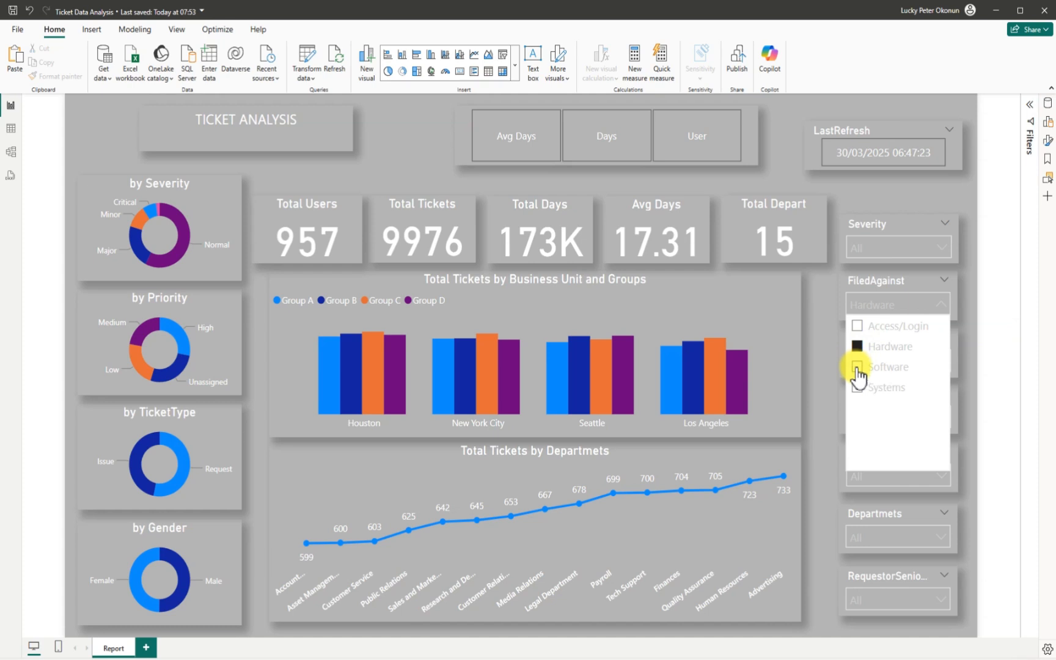
{"action": "left_click", "coordinate": [858, 367]}
{"action": "left_click", "coordinate": [857, 388]}
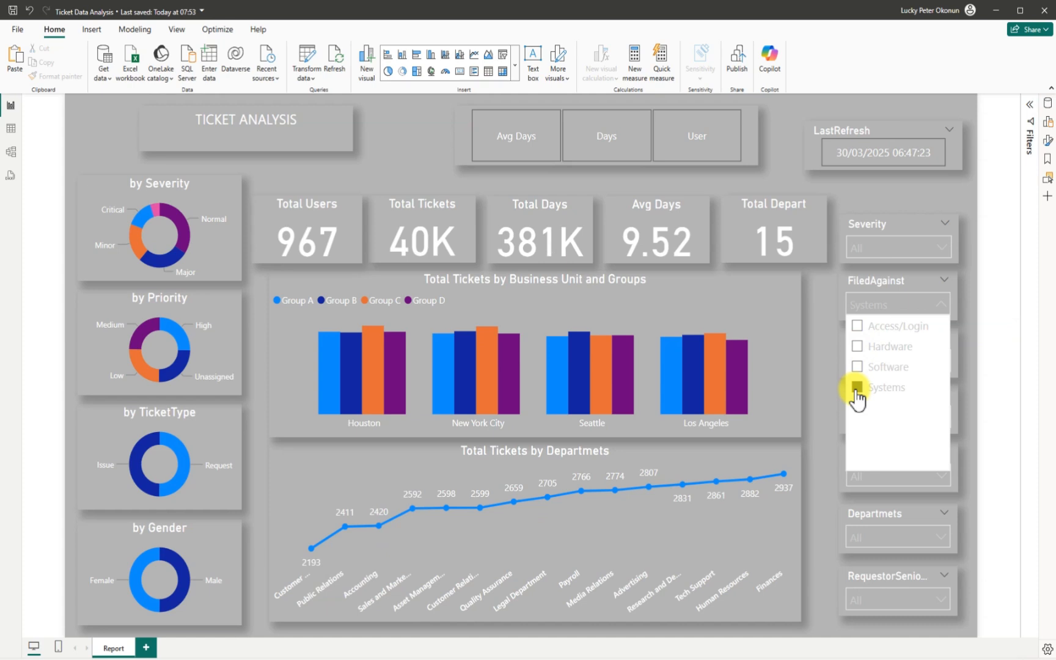
{"action": "left_click", "coordinate": [856, 388]}
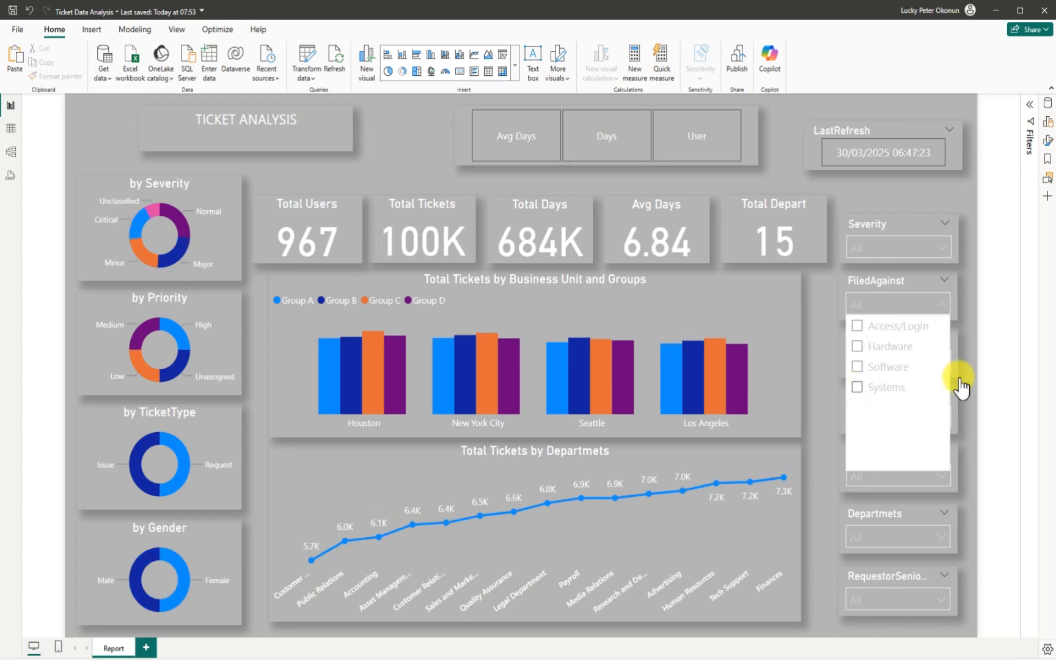
{"action": "left_click", "coordinate": [968, 371]}
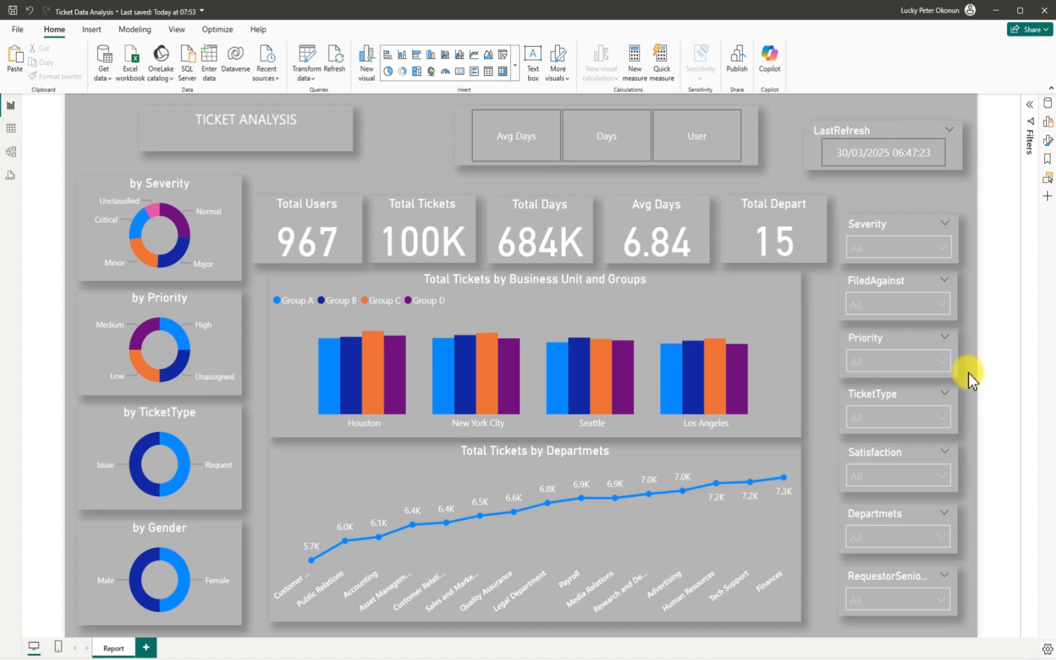
- Filter the report by TicketType, trying Issue and settling on Request, and close the slicer's list
{"action": "left_click", "coordinate": [940, 419]}
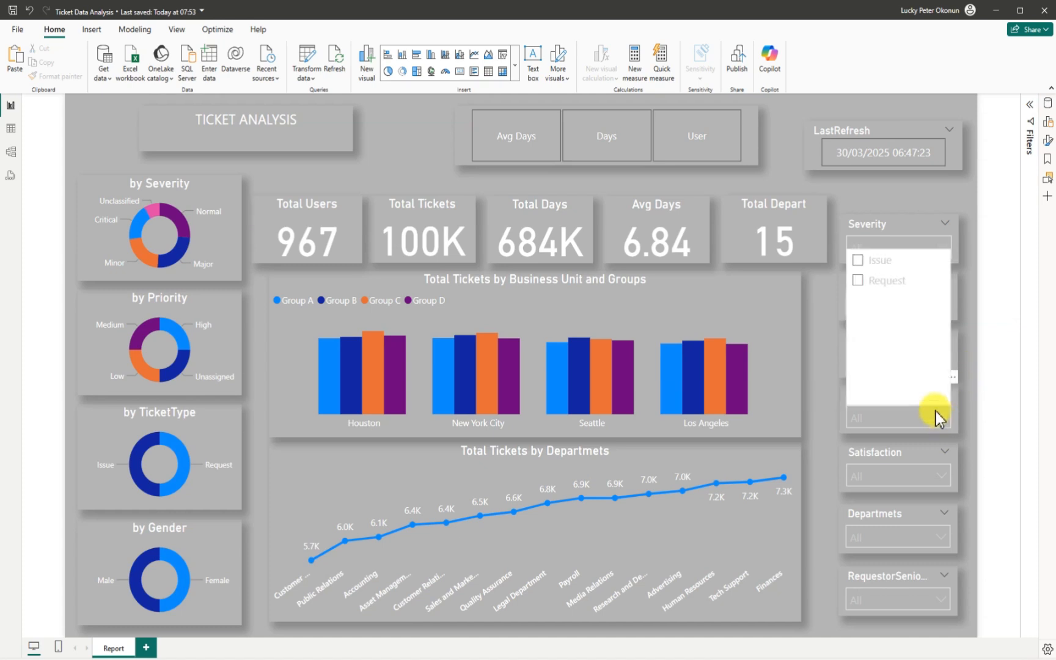
{"action": "left_click", "coordinate": [857, 261]}
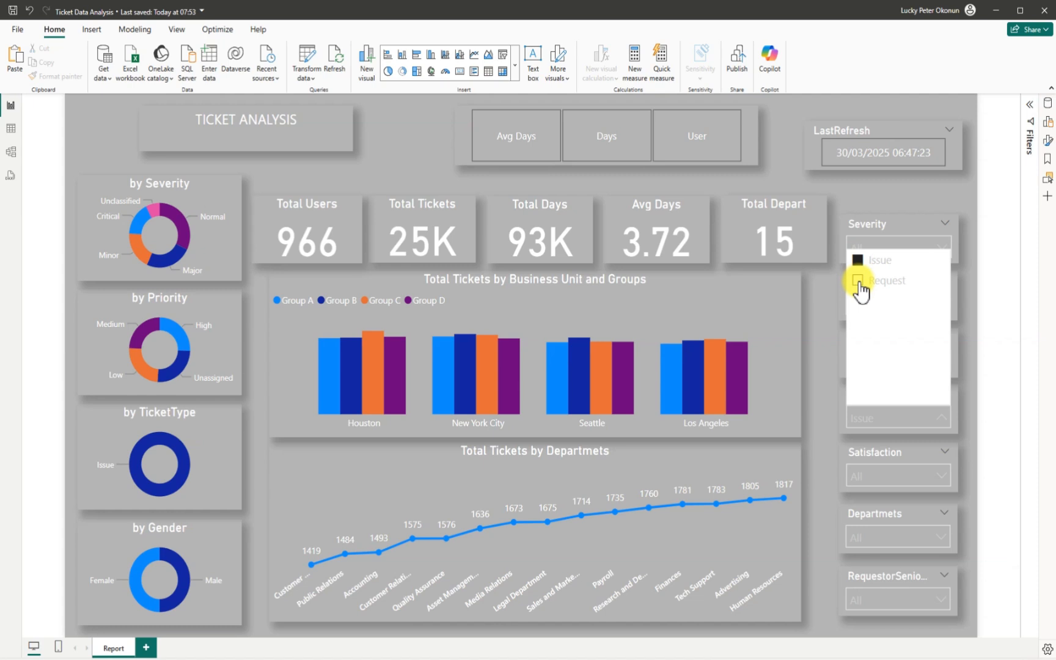
{"action": "left_click", "coordinate": [858, 279]}
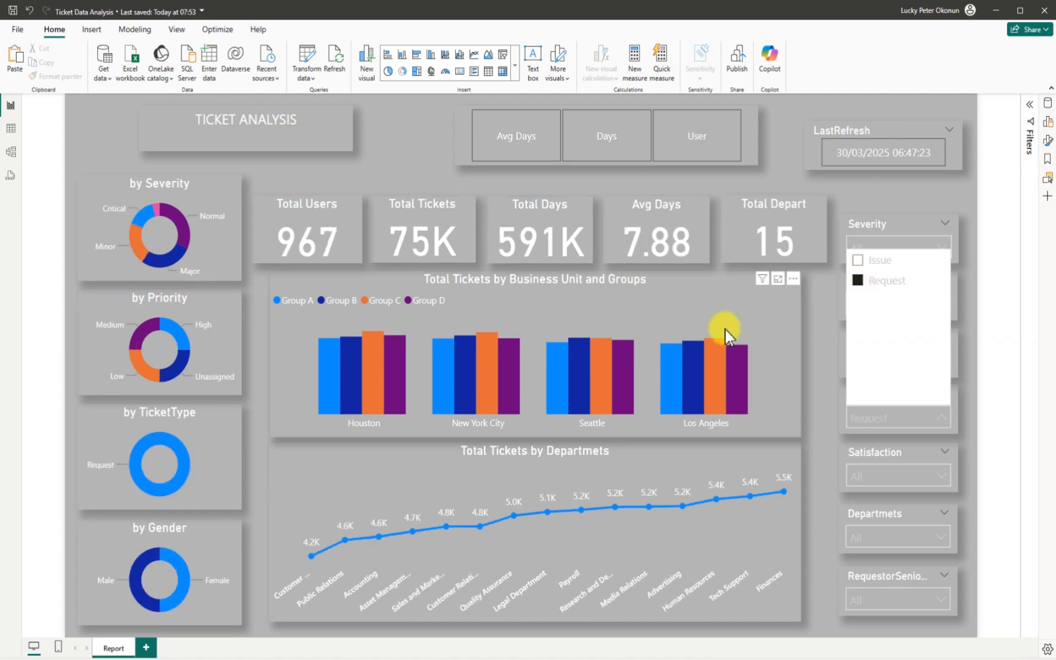
{"action": "left_click", "coordinate": [963, 299]}
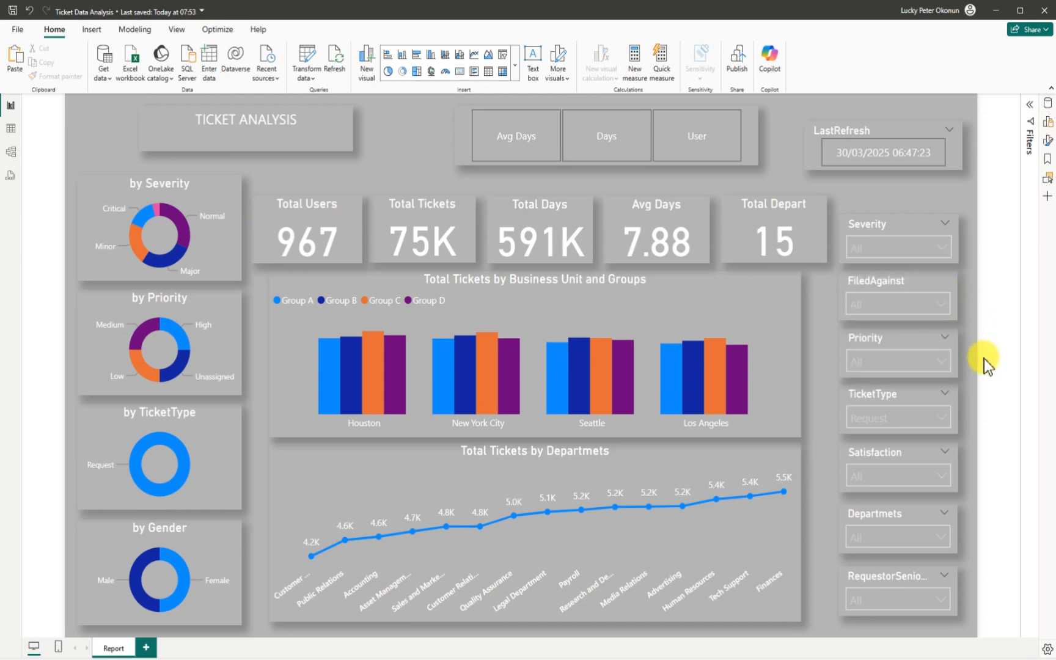
- Test the Satisfaction slicer with Highly satisfied, Satisfied, Unknown and Unsatisfied in turn, clear its selection and close its list
{"action": "left_click", "coordinate": [944, 480]}
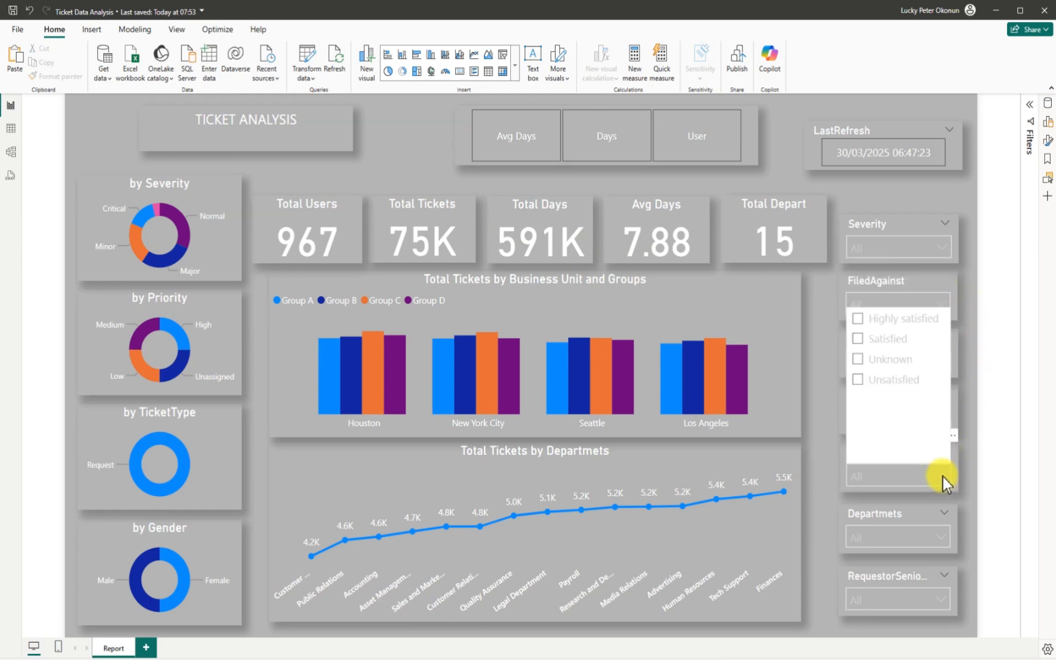
{"action": "left_click", "coordinate": [857, 321]}
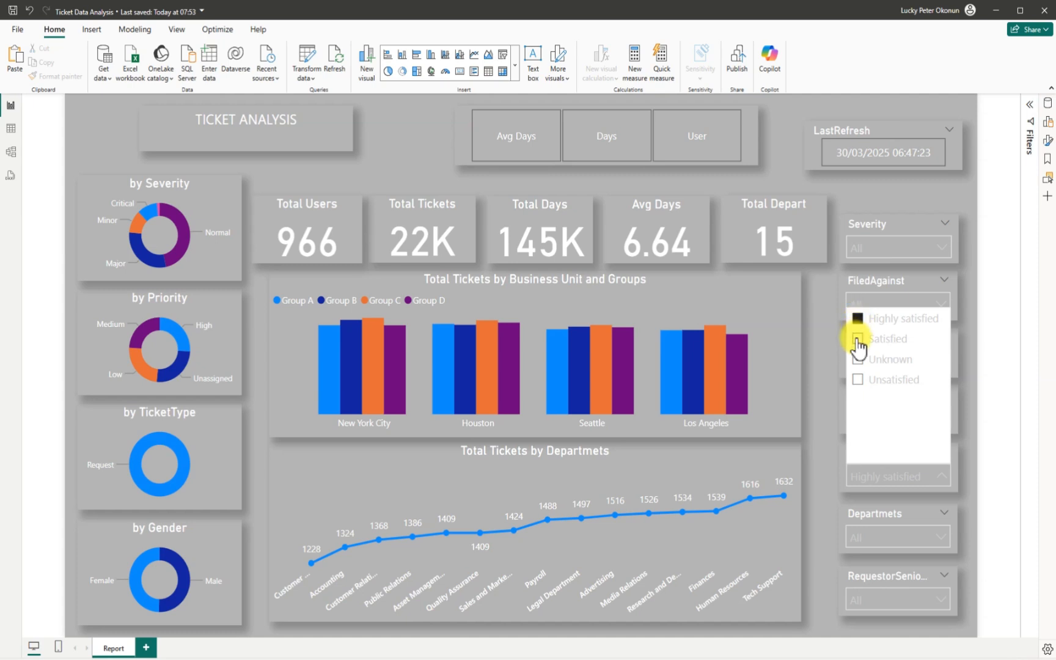
{"action": "left_click", "coordinate": [858, 339]}
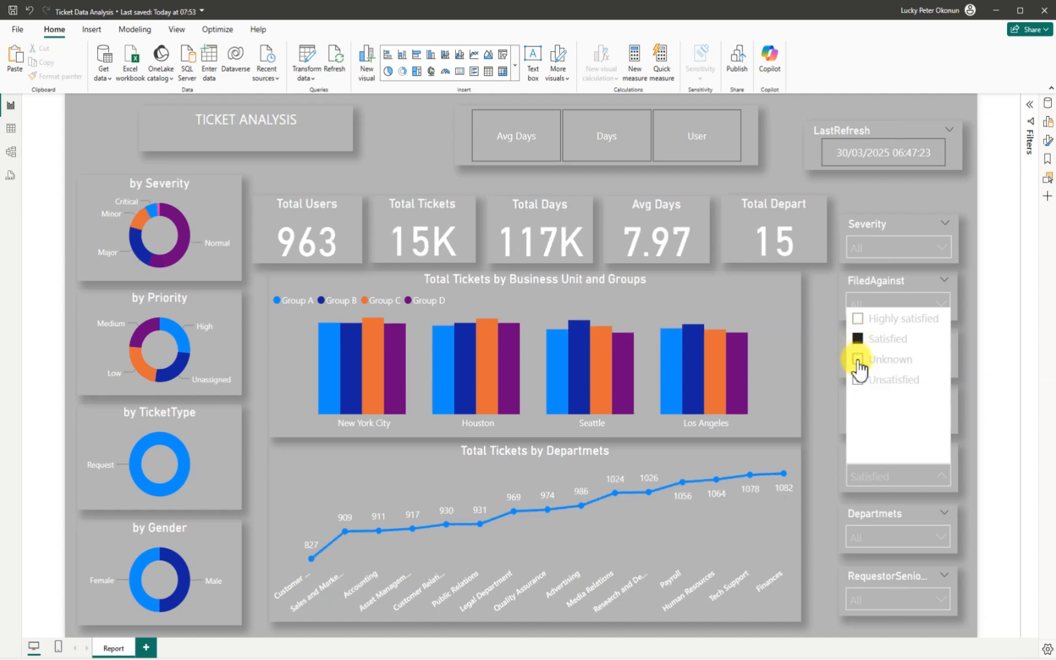
{"action": "left_click", "coordinate": [857, 360]}
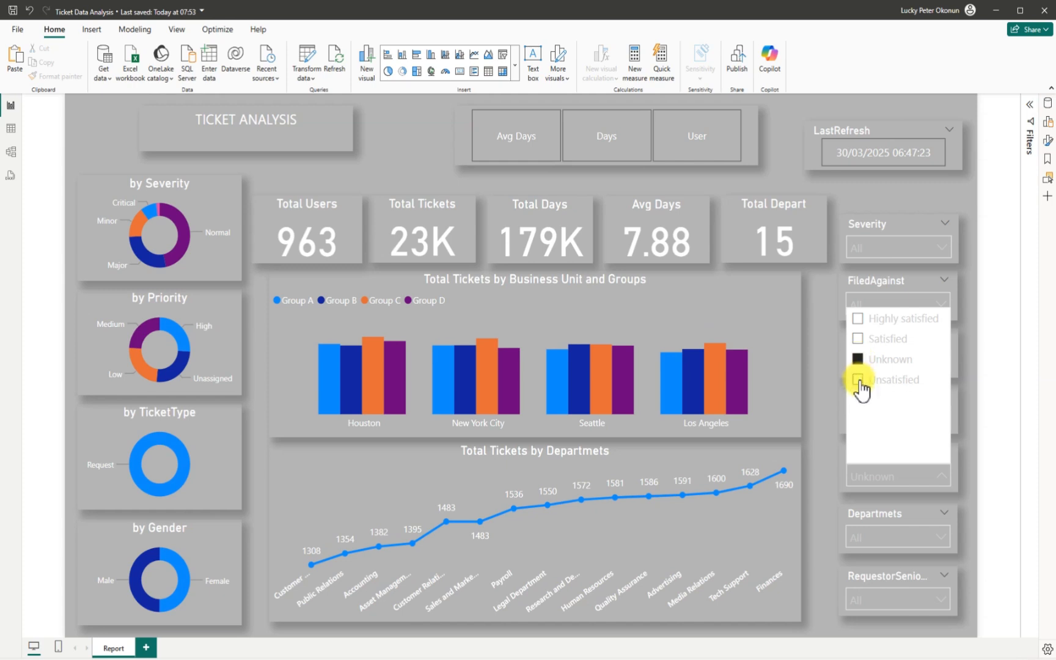
{"action": "left_click", "coordinate": [858, 380]}
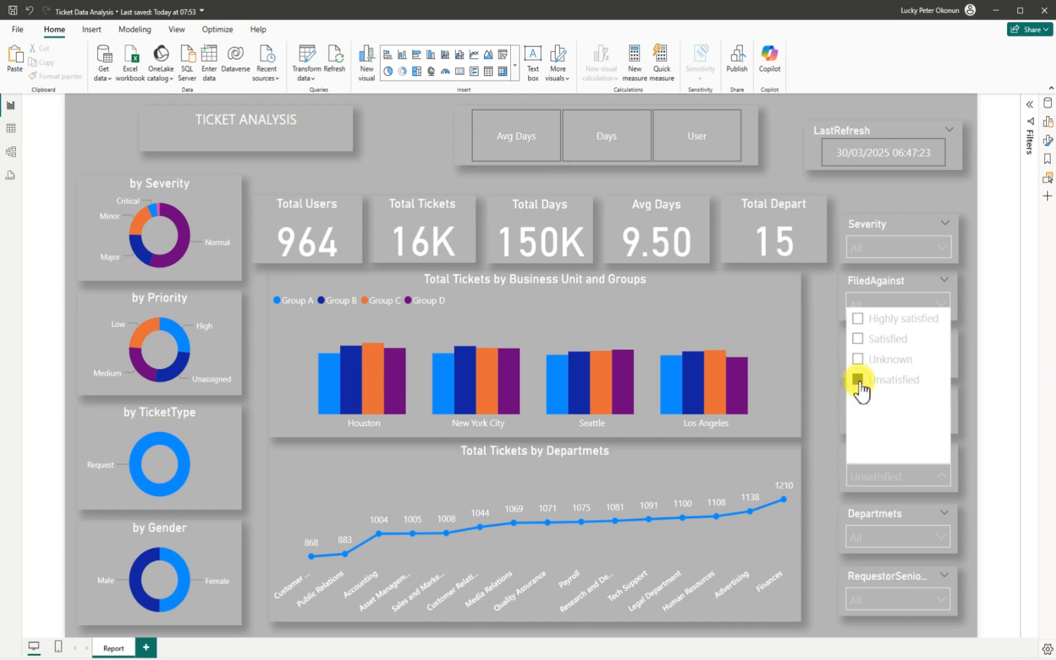
{"action": "left_click", "coordinate": [858, 380]}
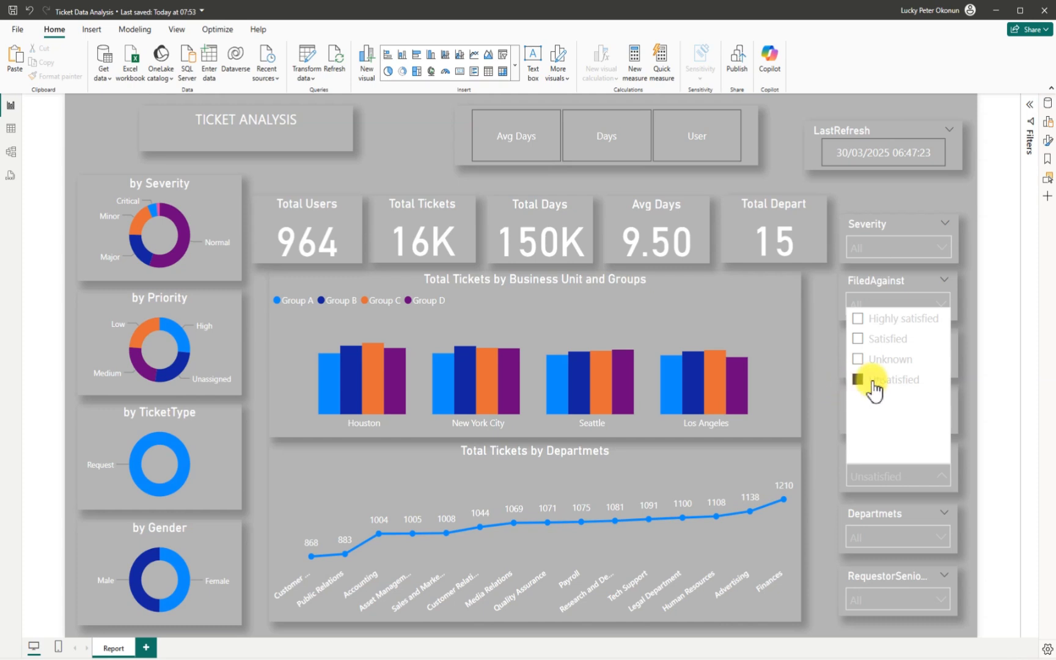
{"action": "left_click", "coordinate": [968, 399]}
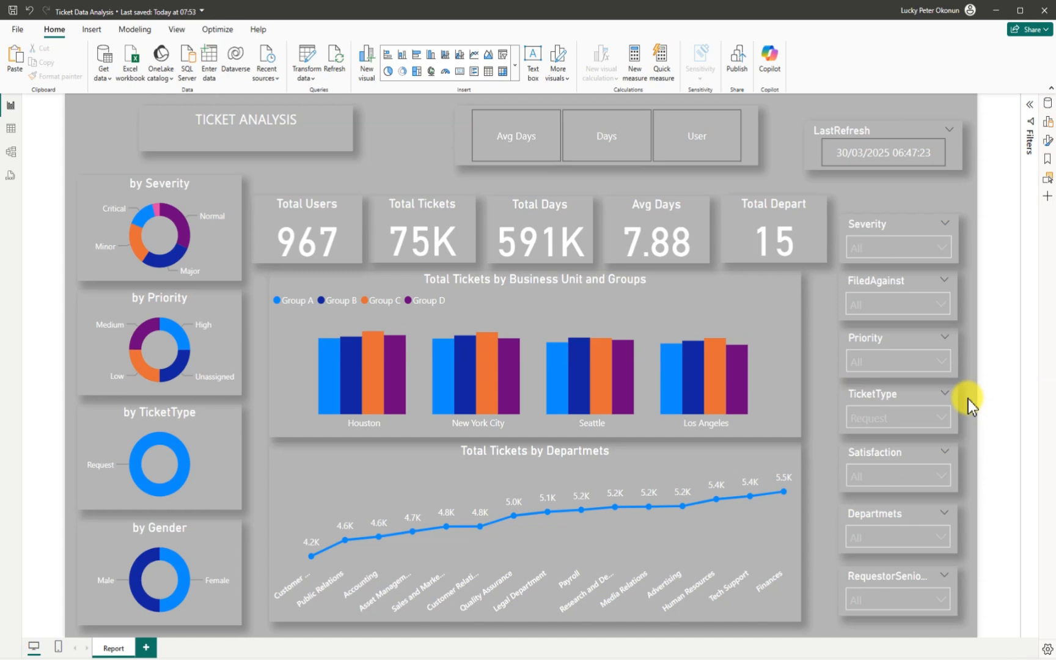
- Test the Departmets slicer with Accounting, Advertising and Asset Management in turn, clear its selection and close its list
{"action": "left_click", "coordinate": [941, 538]}
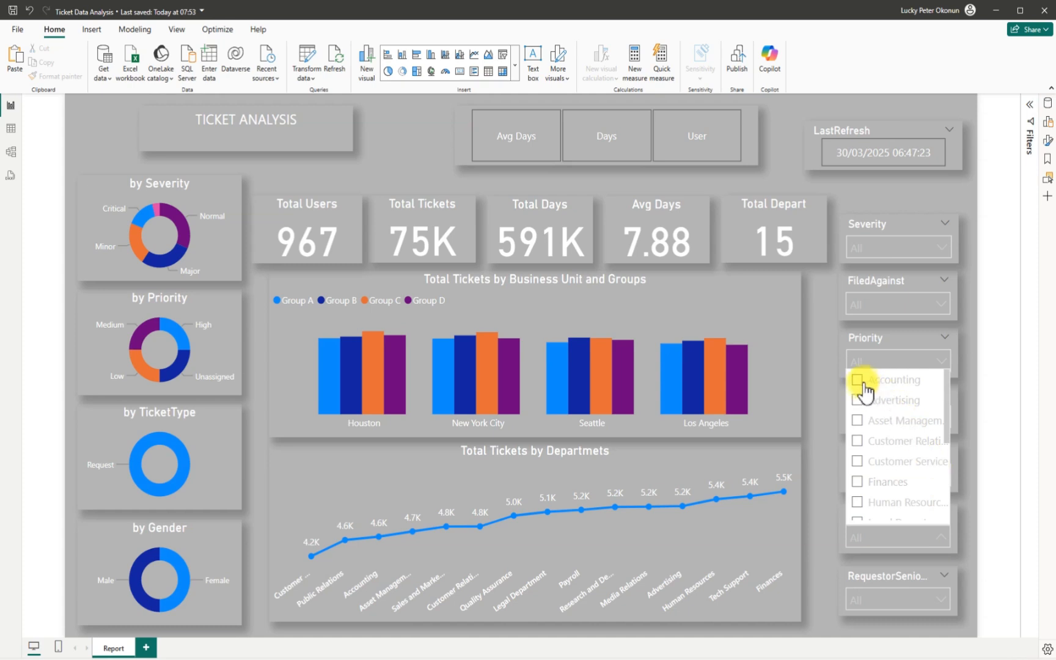
{"action": "left_click", "coordinate": [857, 380]}
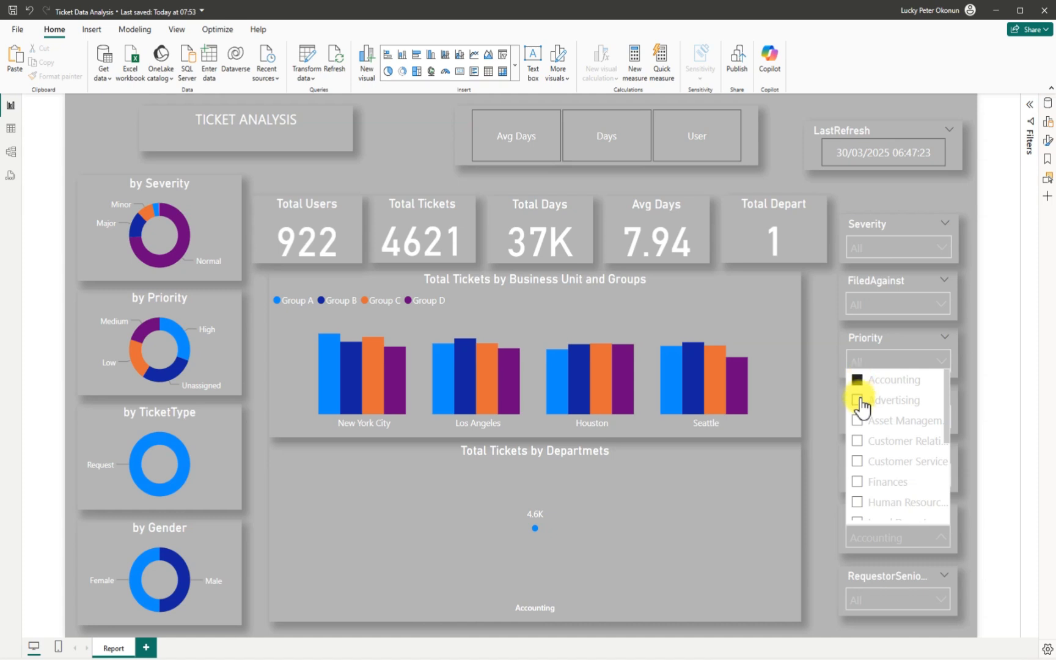
{"action": "left_click", "coordinate": [858, 401]}
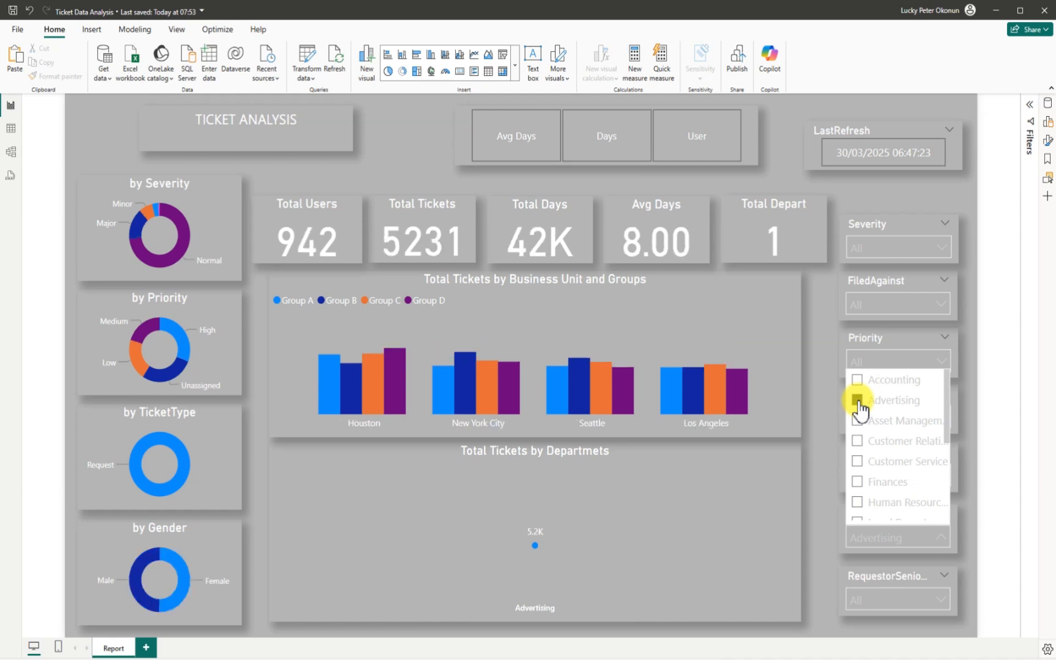
{"action": "left_click", "coordinate": [858, 421]}
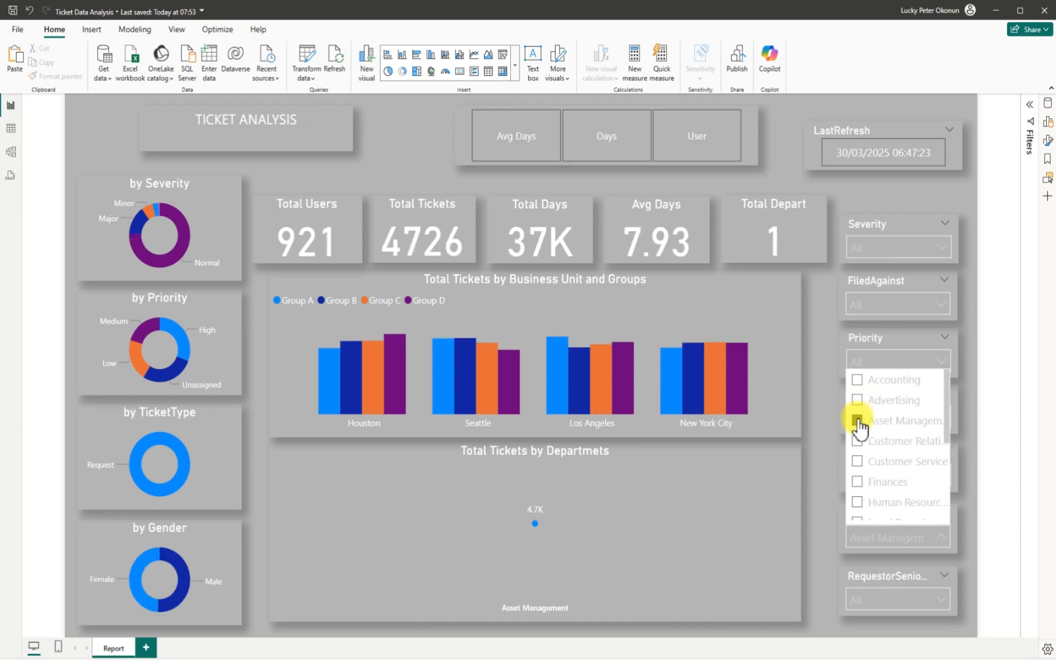
{"action": "left_click", "coordinate": [857, 420]}
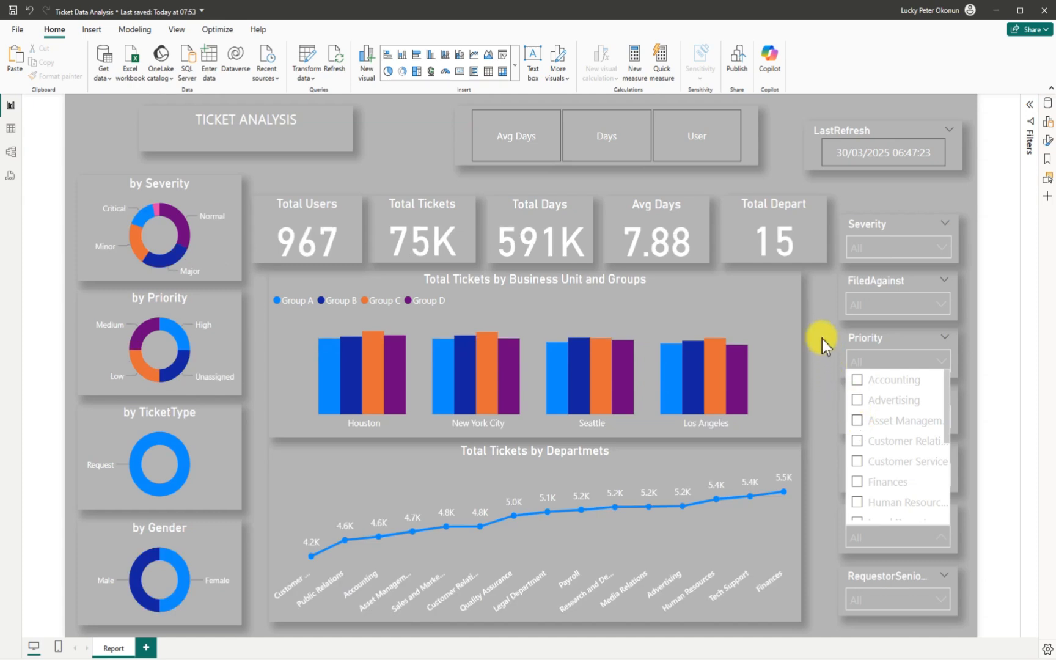
{"action": "left_click", "coordinate": [823, 335]}
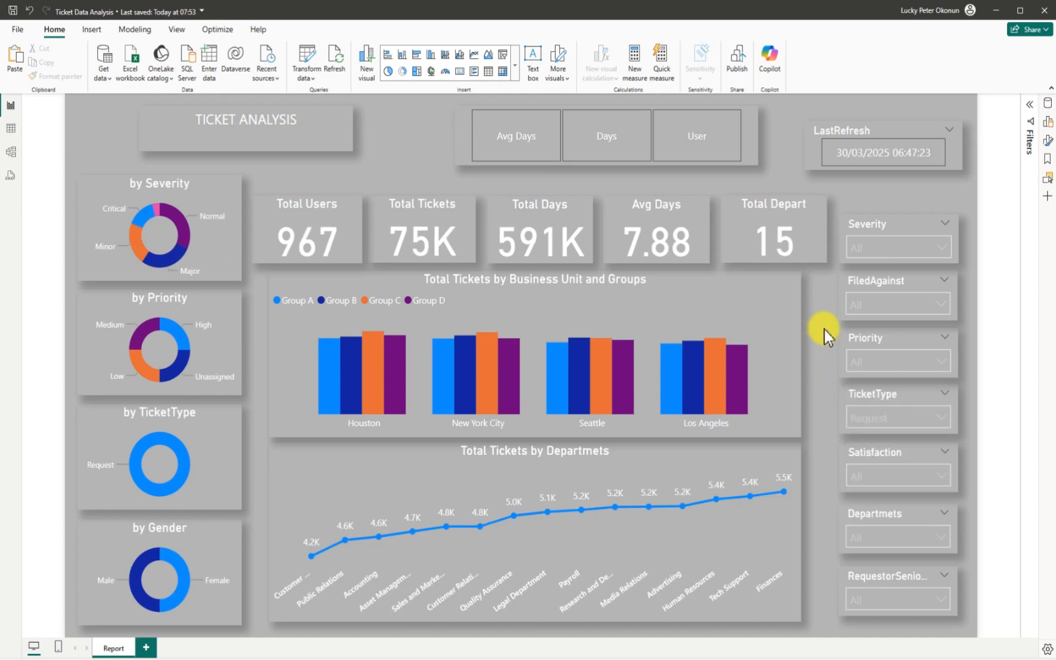